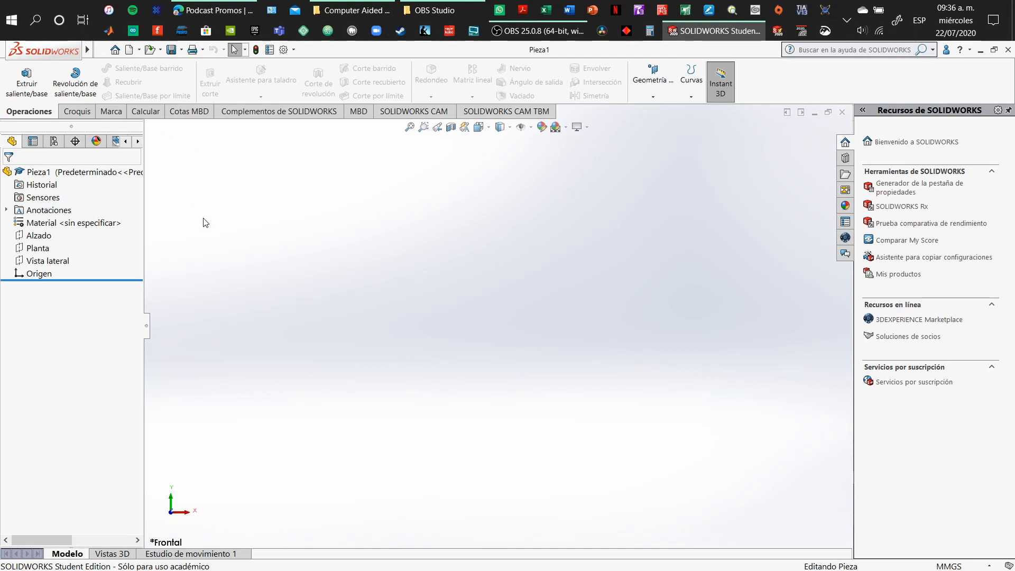
Start a sketch on the front plane (Alzado) and draw two concentric circles at the origin, radii about 66 mm and 83 mm.
left_click(79, 115)
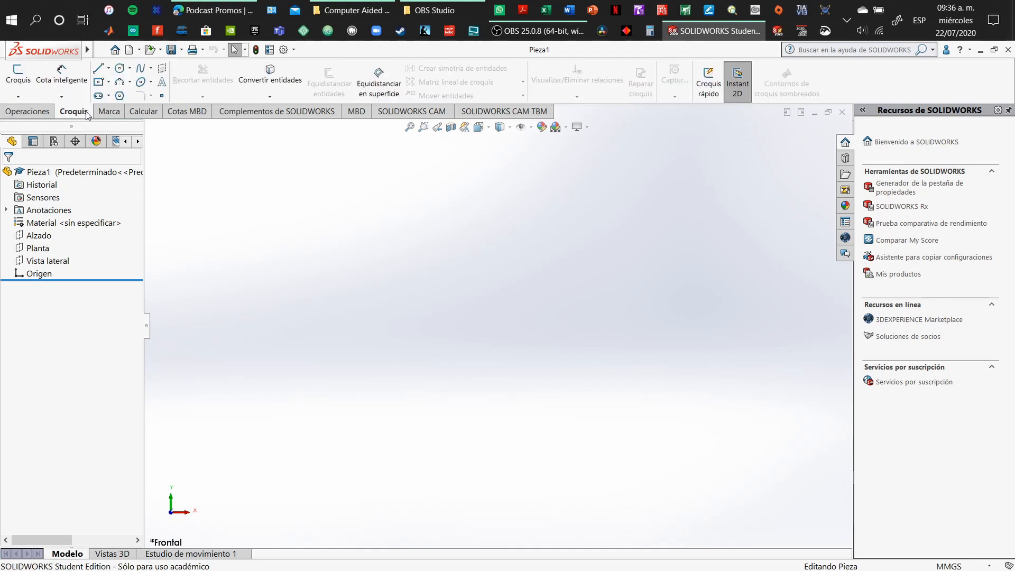
left_click(119, 70)
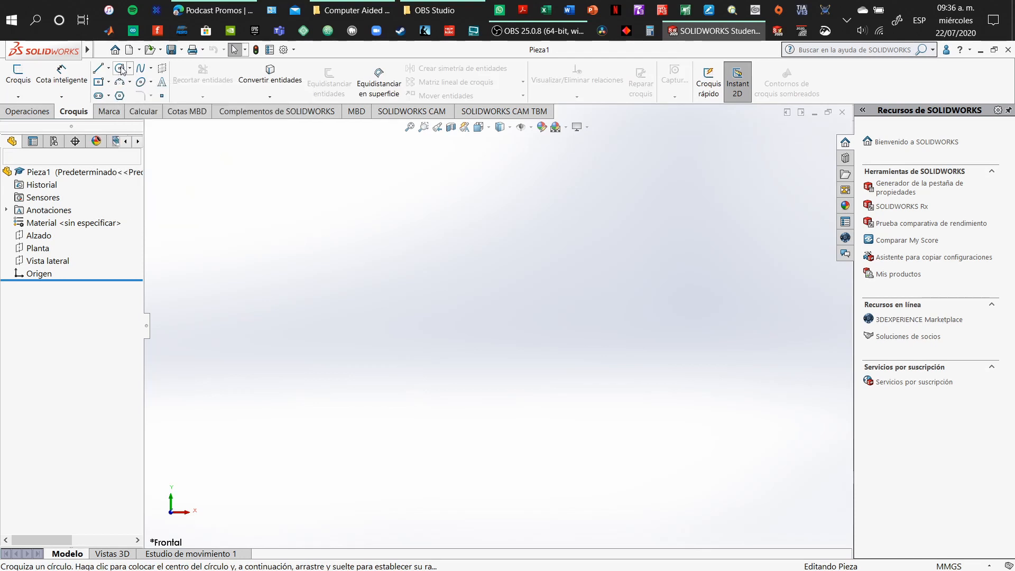
left_click(544, 221)
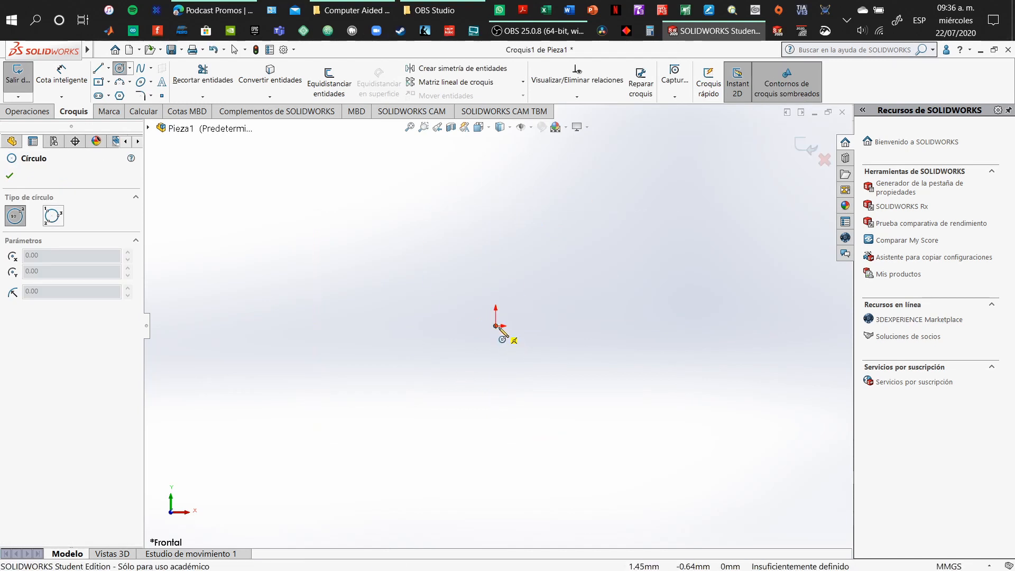
left_click(495, 325)
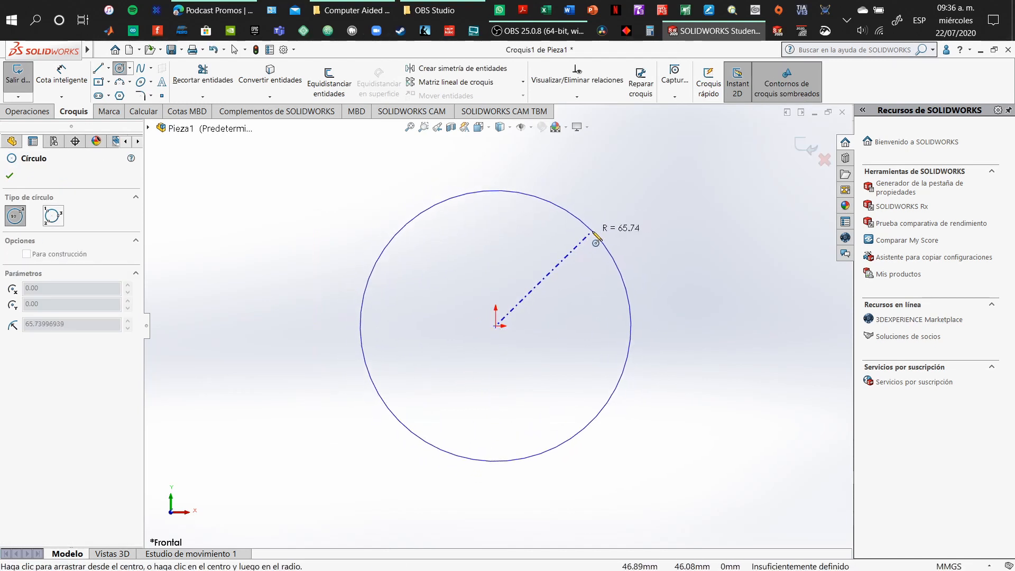
left_click(591, 233)
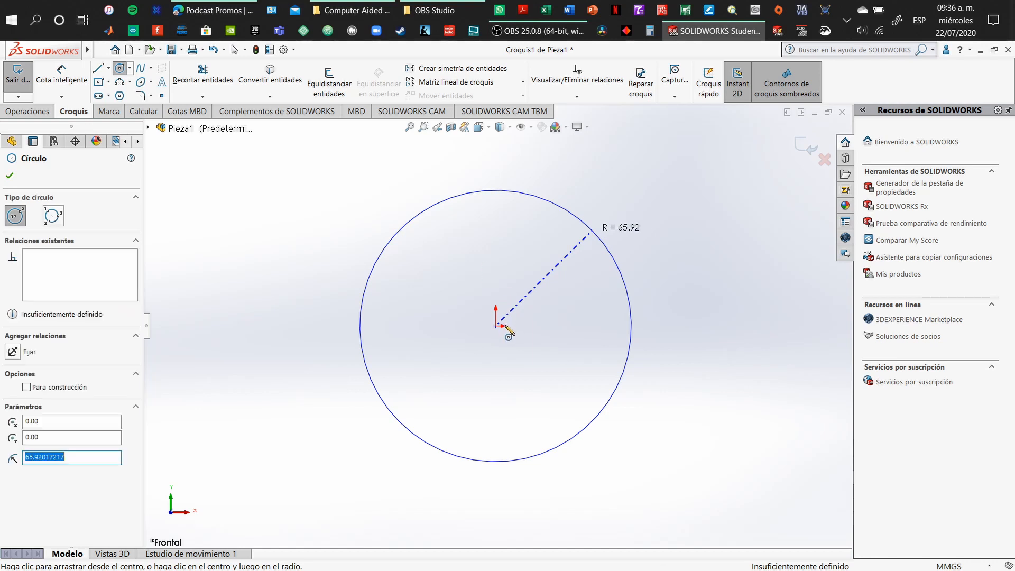
left_click(496, 326)
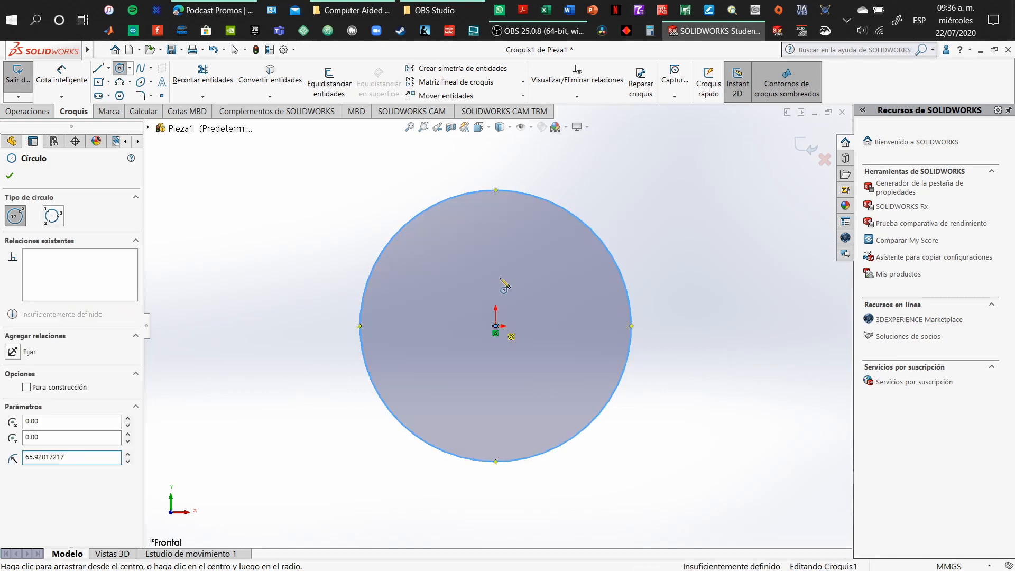
left_click(578, 176)
Dimension the radial gap between the two concentric circles and set it to 18 mm.
left_click(70, 86)
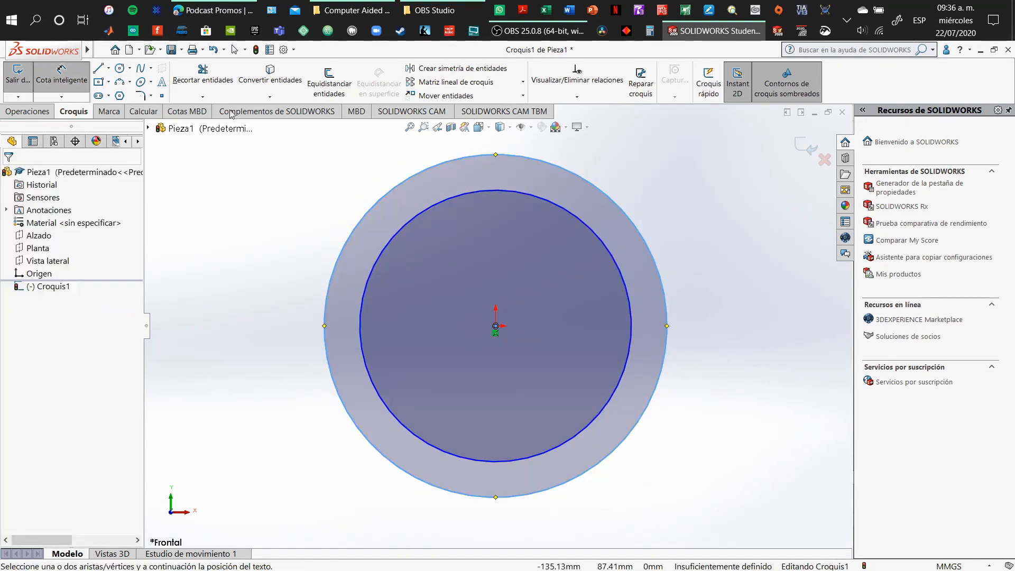
left_click(559, 165)
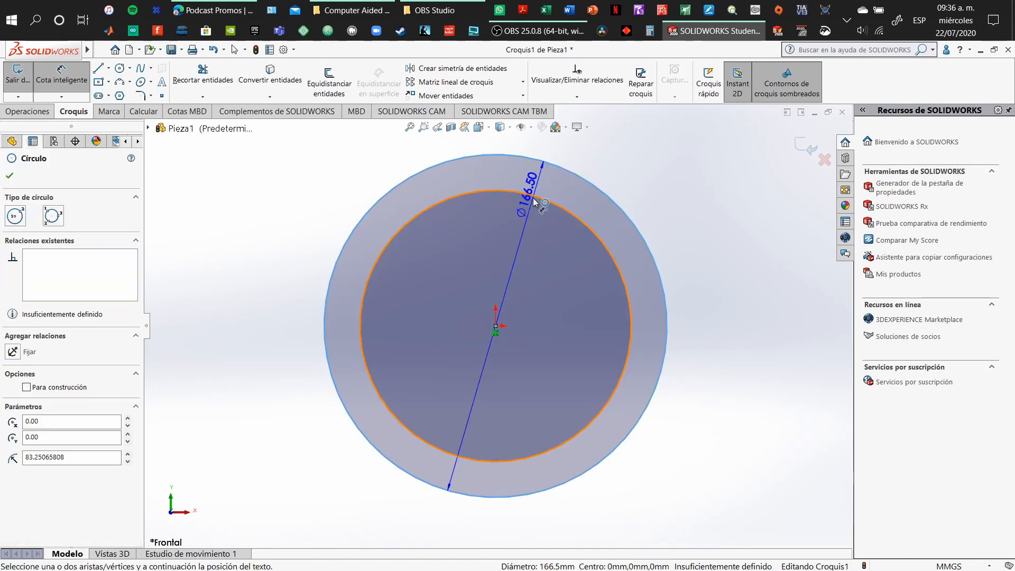
left_click(506, 191)
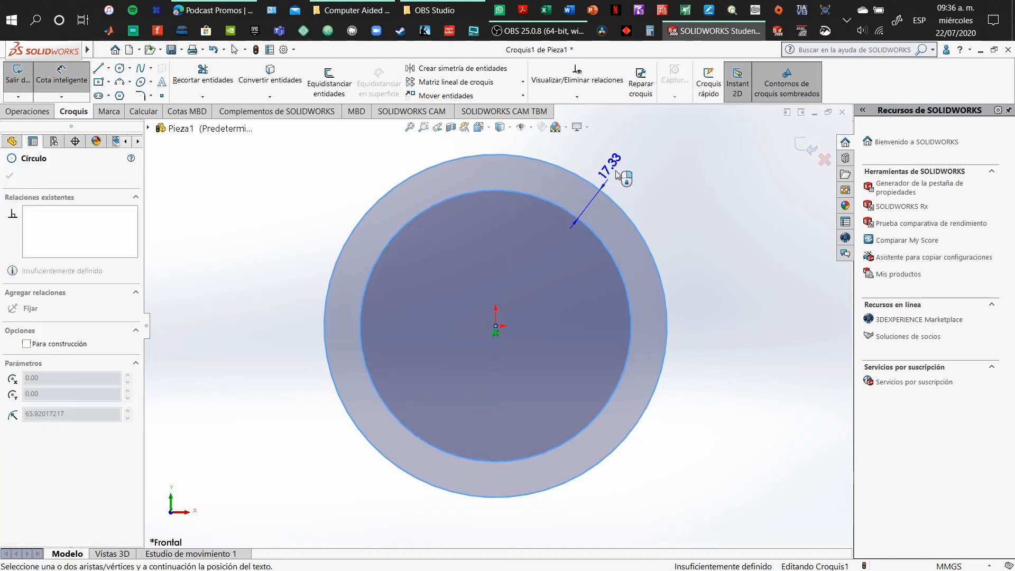
left_click(626, 177)
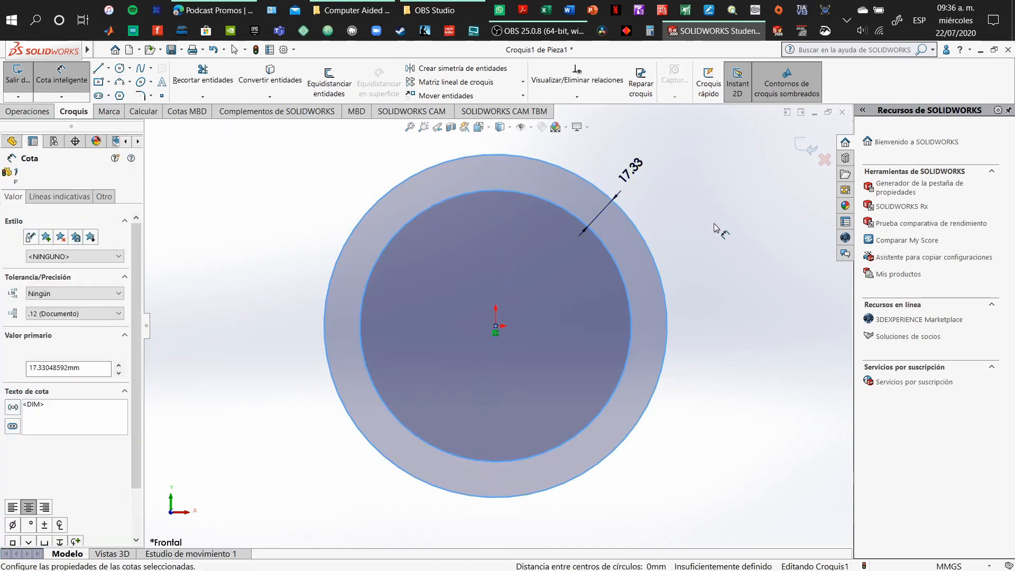
type("18")
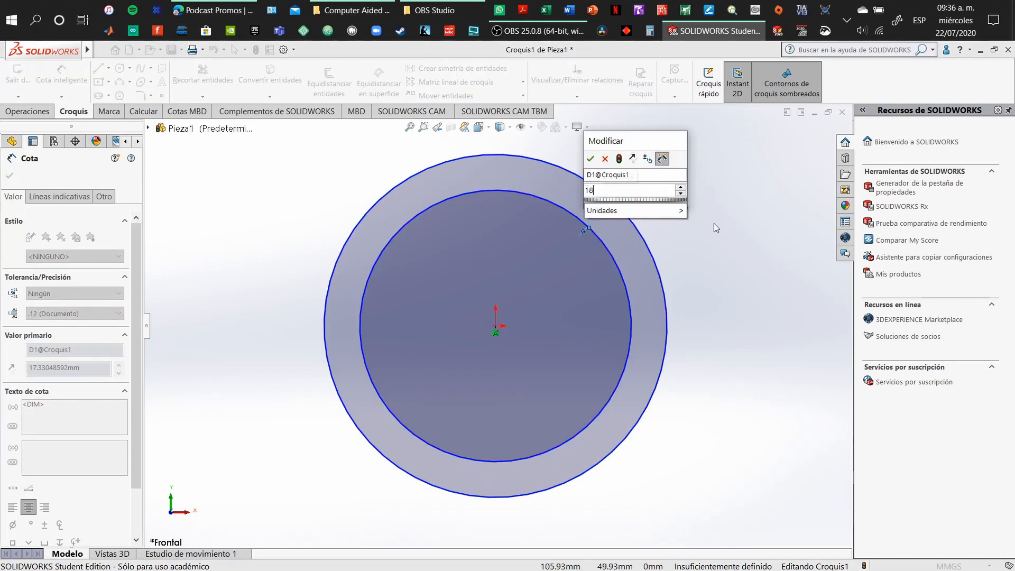
key("Return")
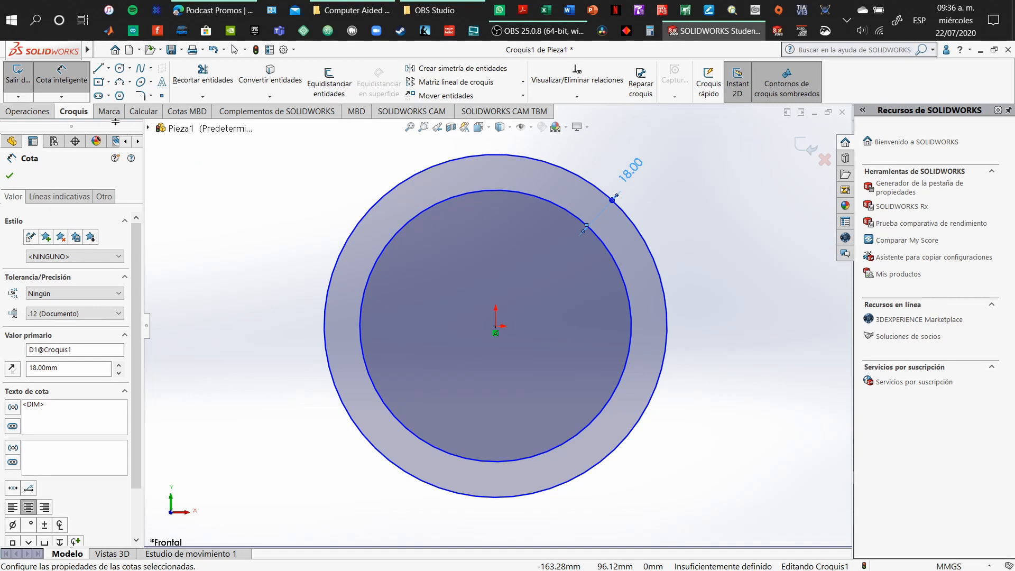
left_click(99, 69)
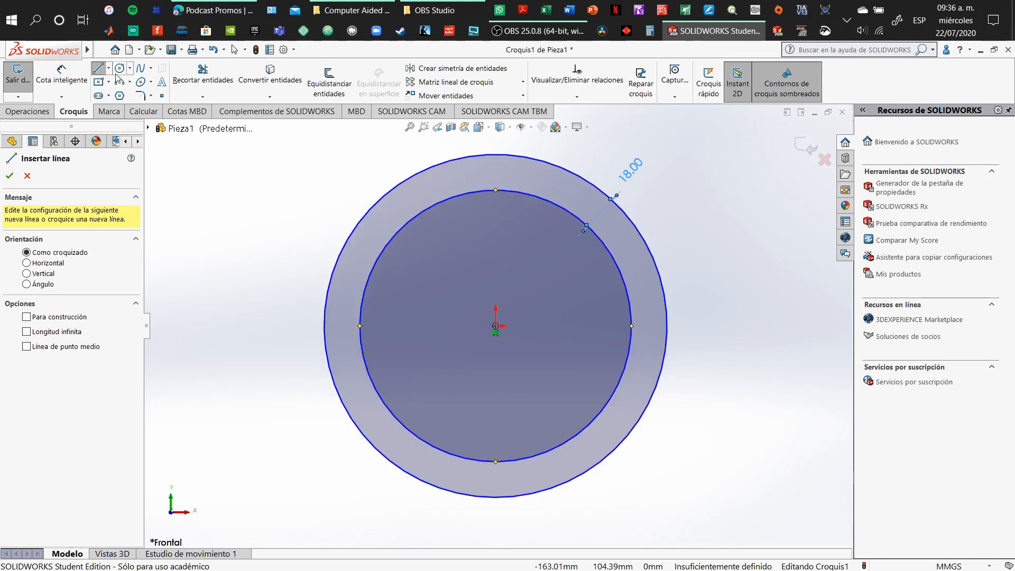
left_click(480, 190)
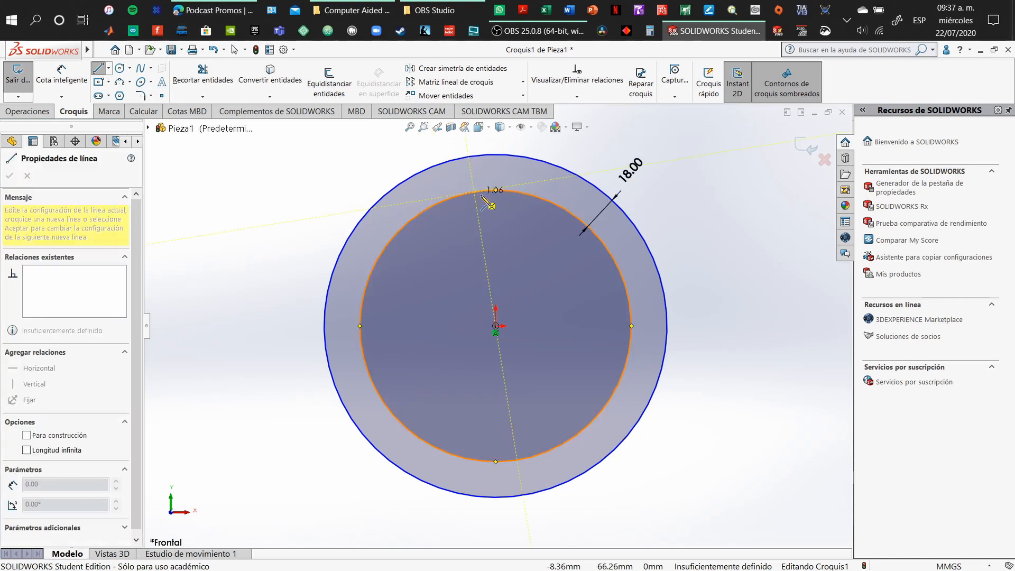
key("Escape")
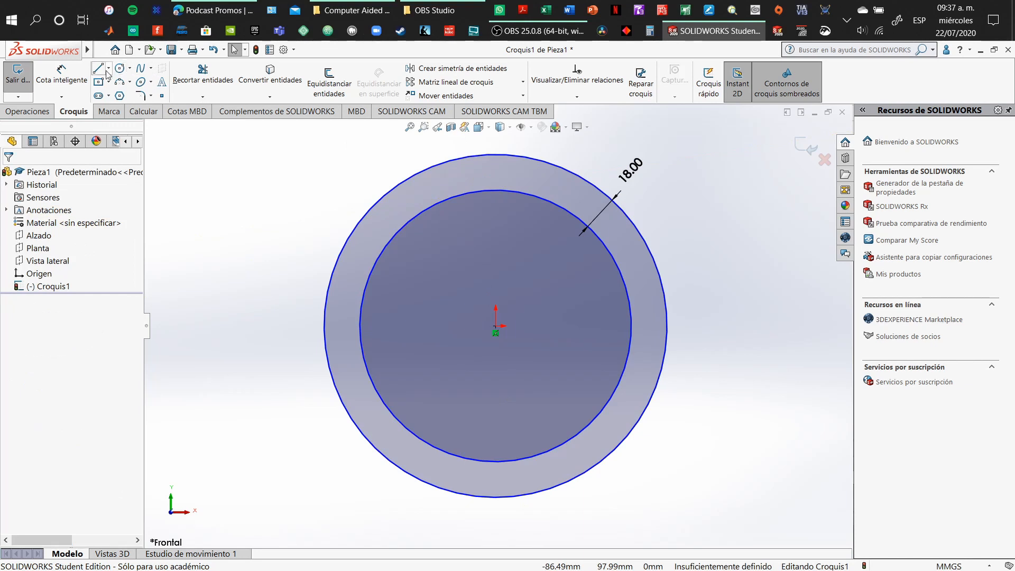
left_click(482, 192)
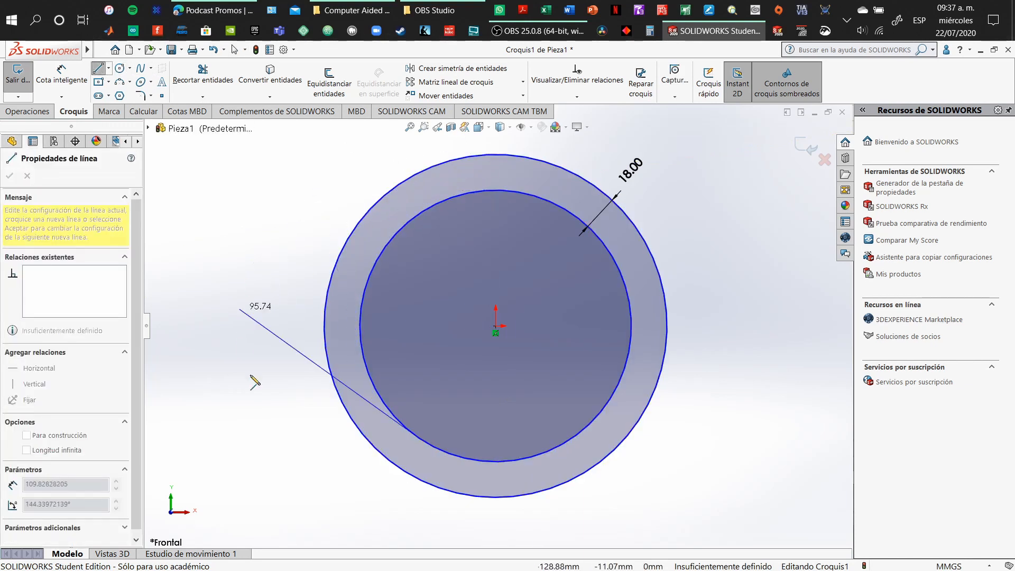
key("Escape")
key("Escape")
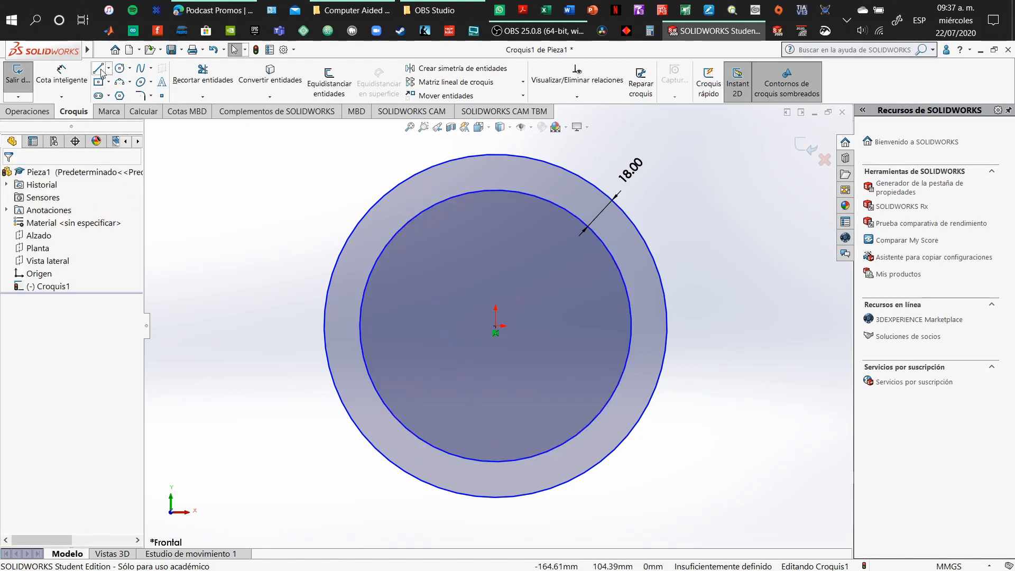
Draw a vertical line from the inner circle's top quadrant point to the outer circle's top quadrant point.
left_click(102, 69)
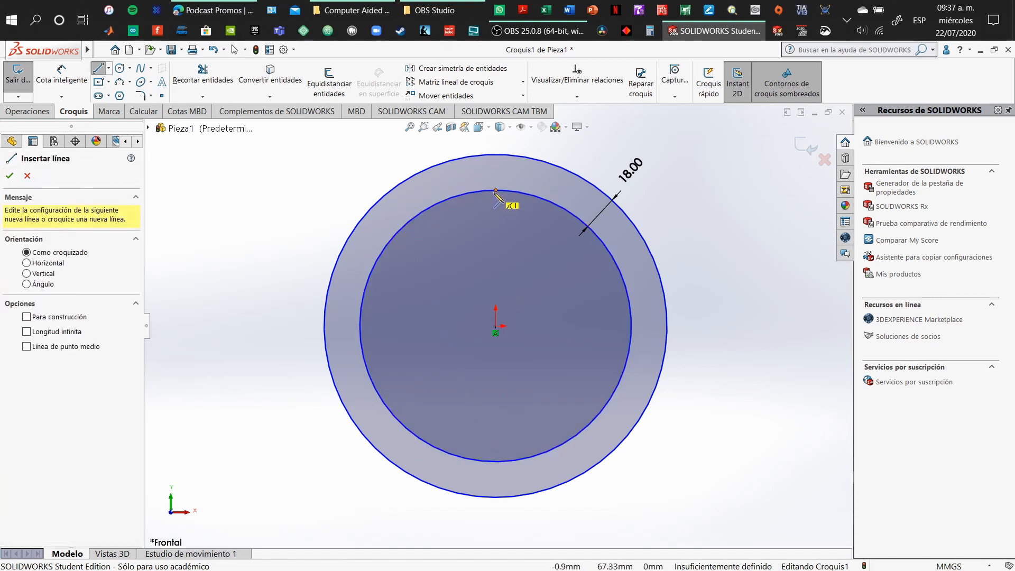
left_click(495, 192)
left_click(496, 154)
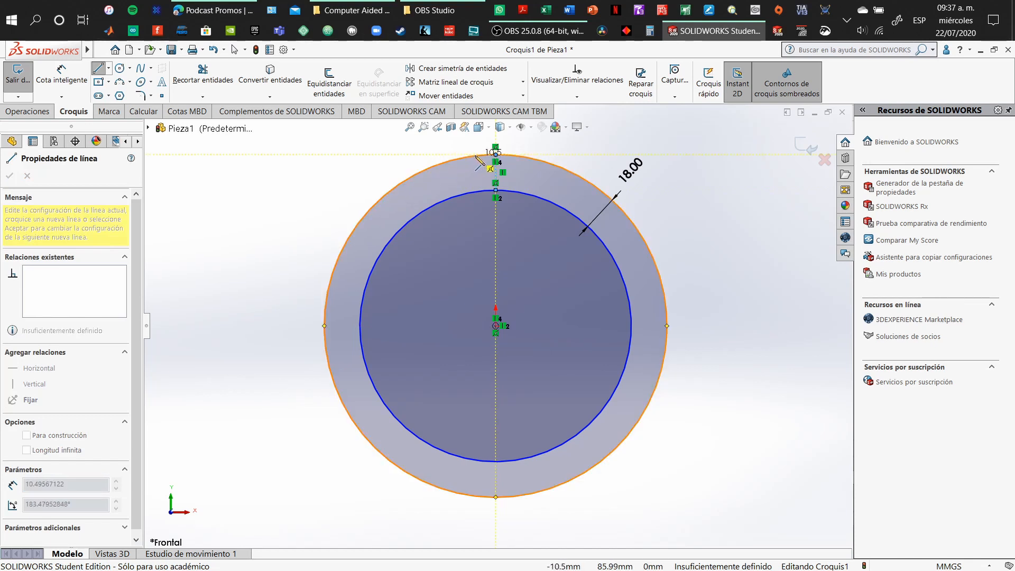
left_click(475, 155)
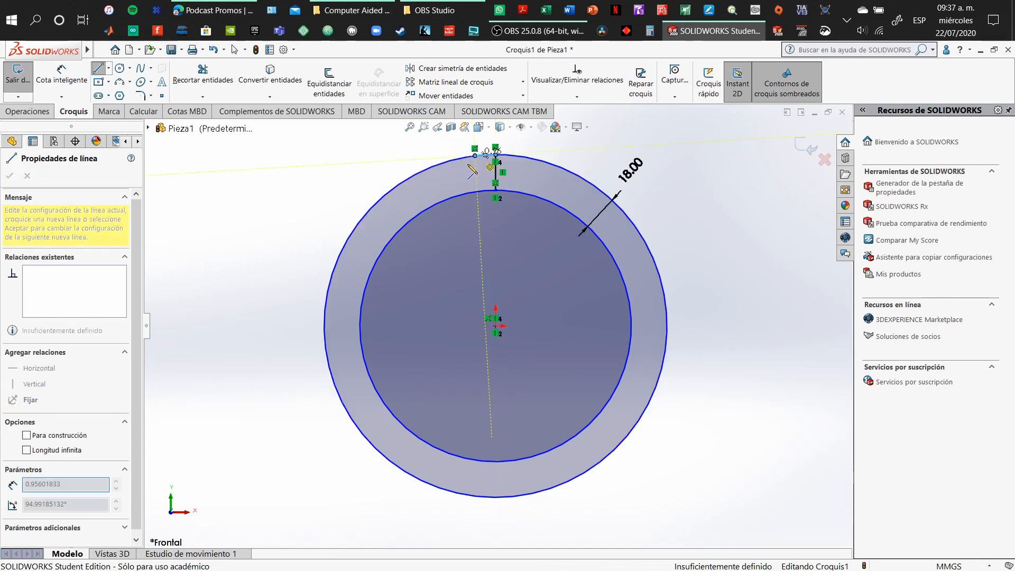
left_click(475, 193)
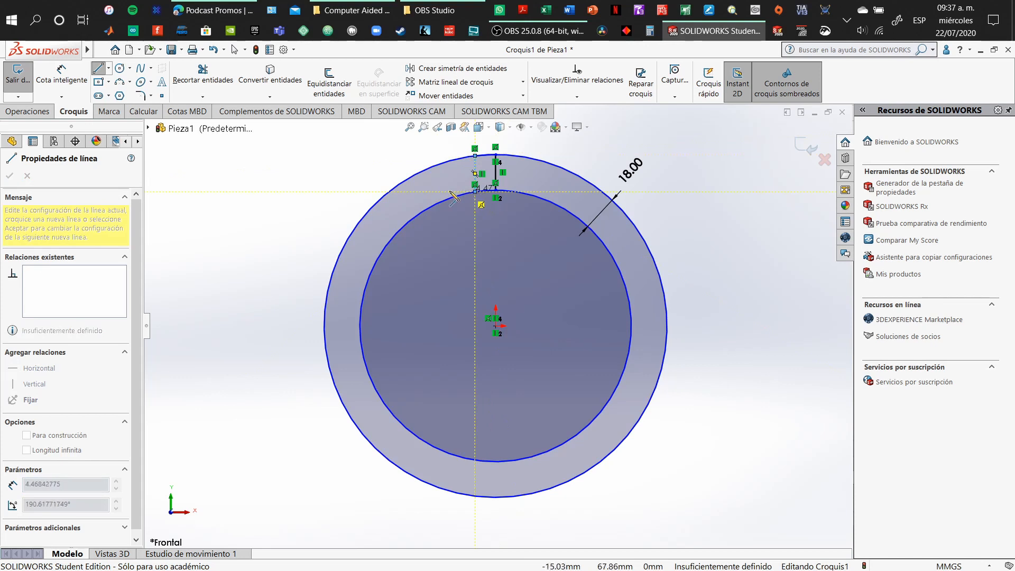
key("Escape")
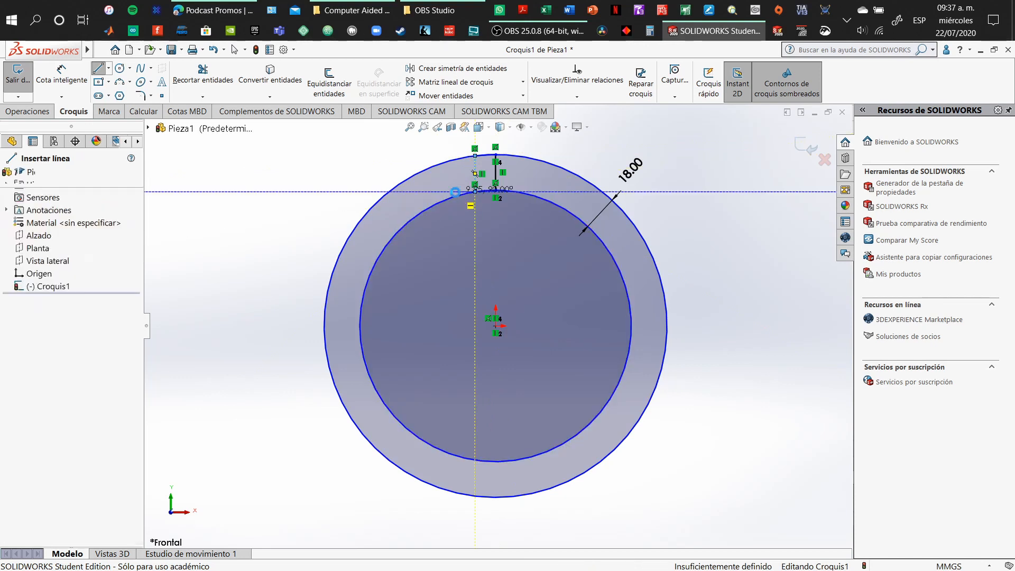
From the vertical line's upper end, chain lines of about 14.6 mm along the outer circle, 18.3 mm down, and 9.3 mm along the inner circle.
left_click(100, 69)
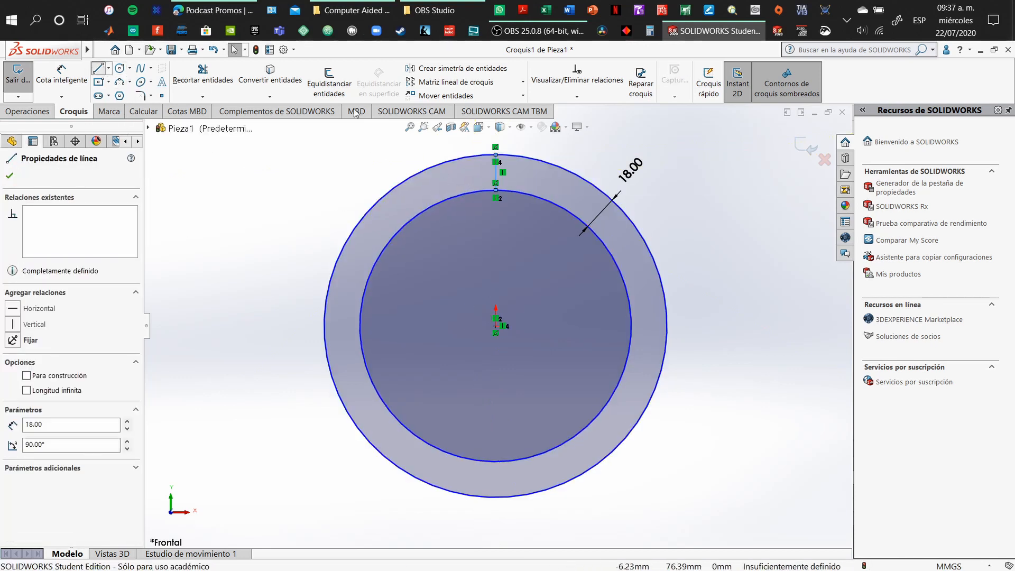
left_click(495, 154)
left_click(467, 157)
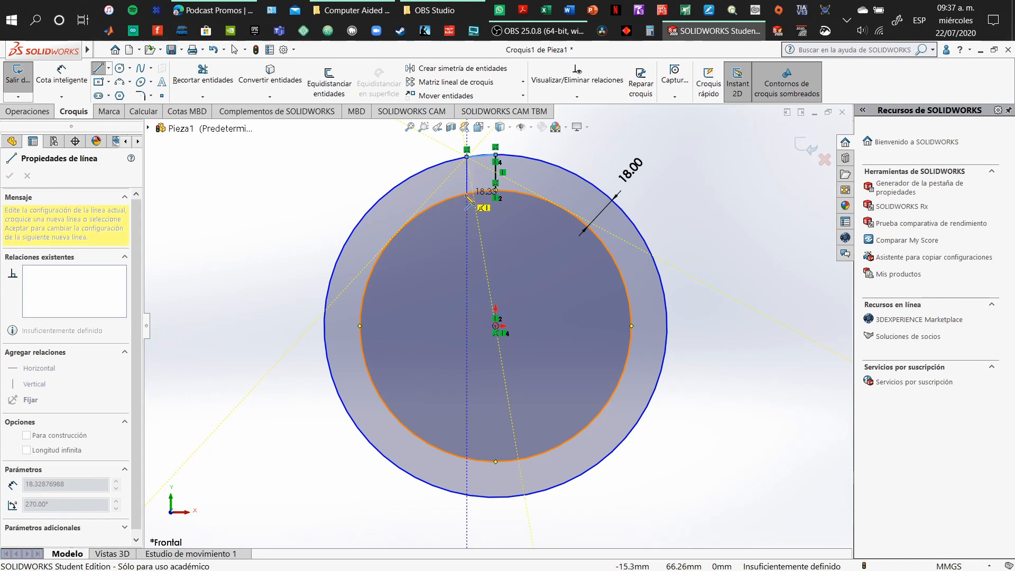
left_click(467, 193)
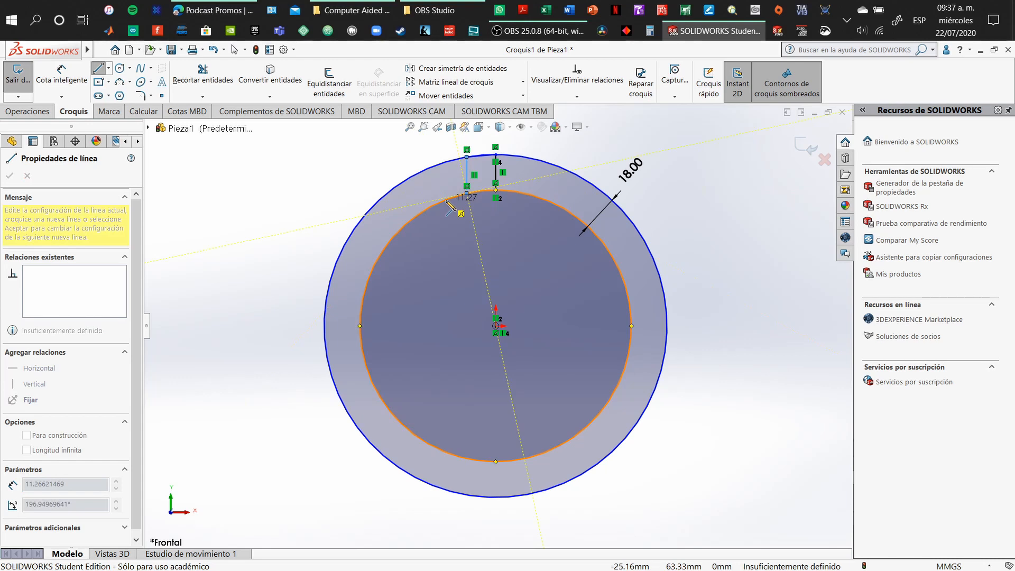
left_click(449, 198)
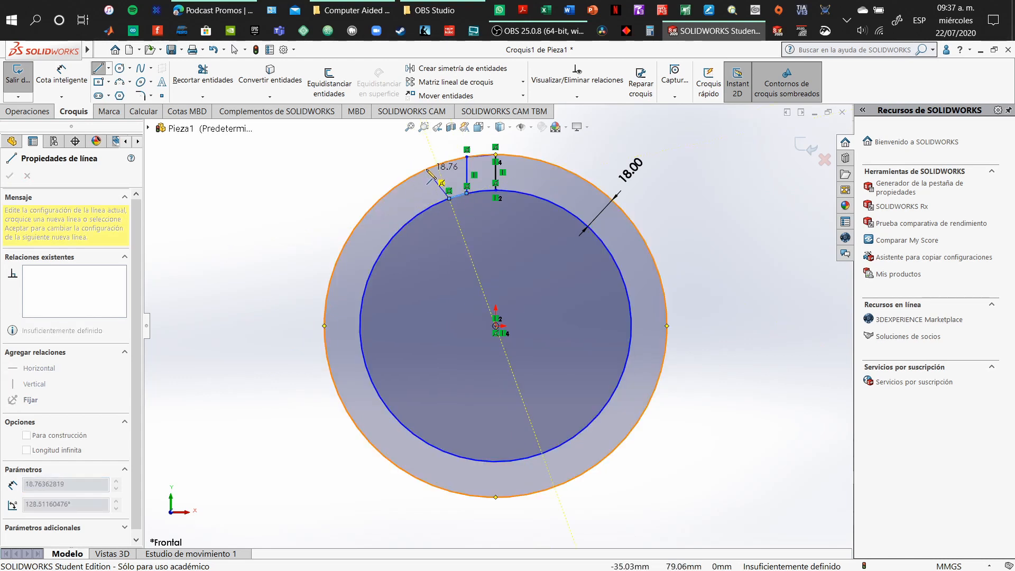
key("Escape")
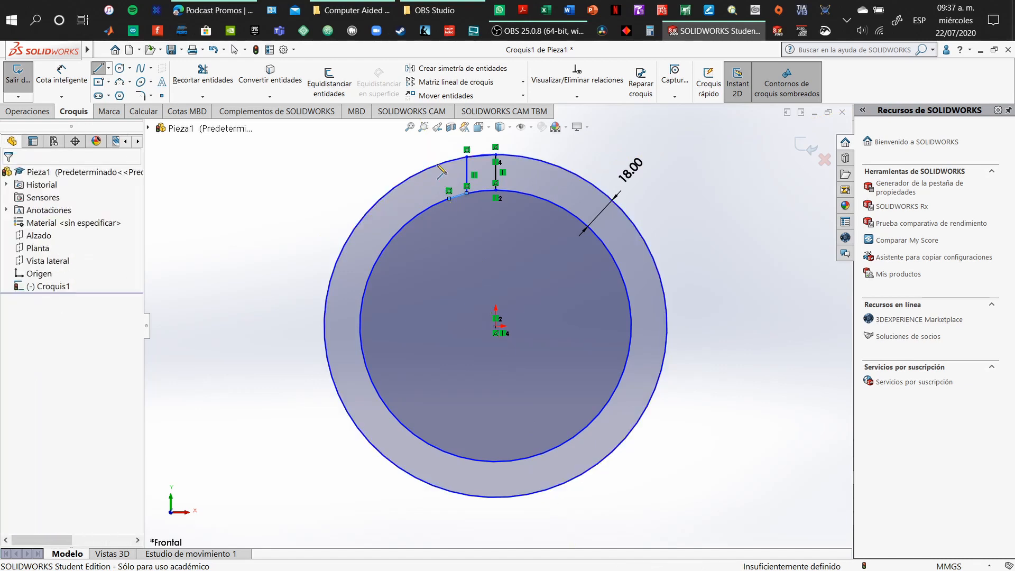
left_click(462, 196)
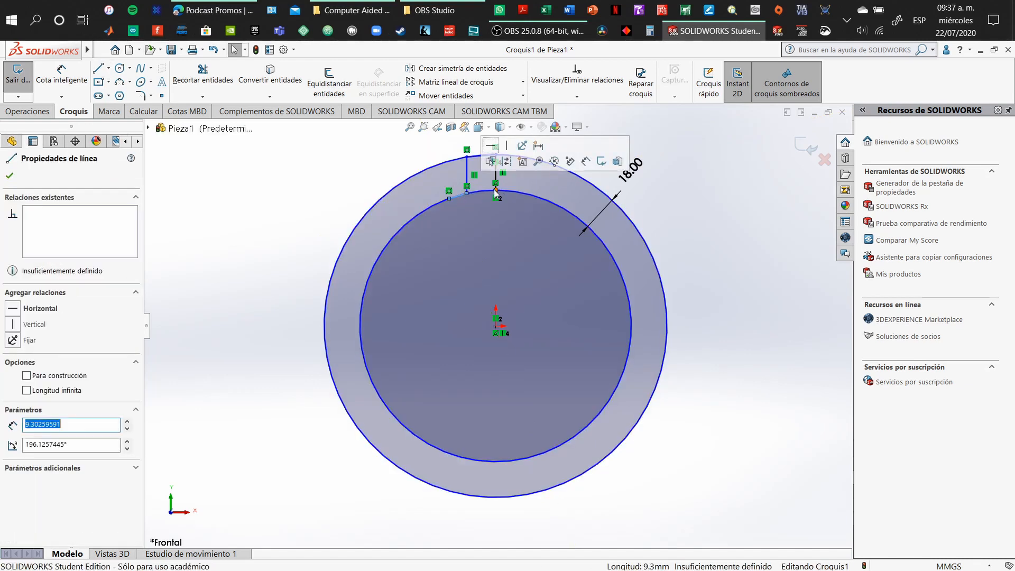
left_click(760, 166)
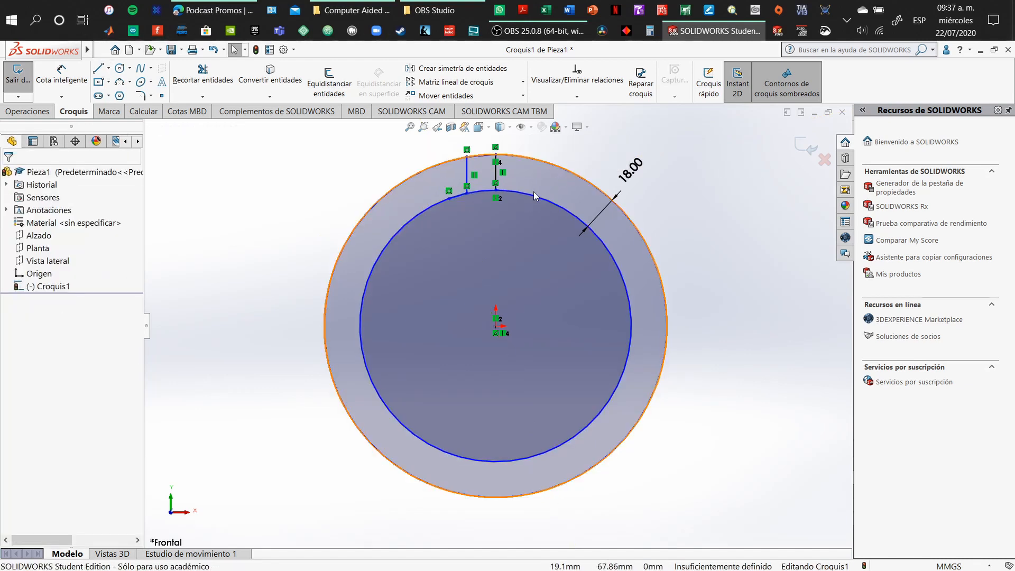
Delete the outer circle along with its associated dimension, and undo that deletion.
left_click(553, 164)
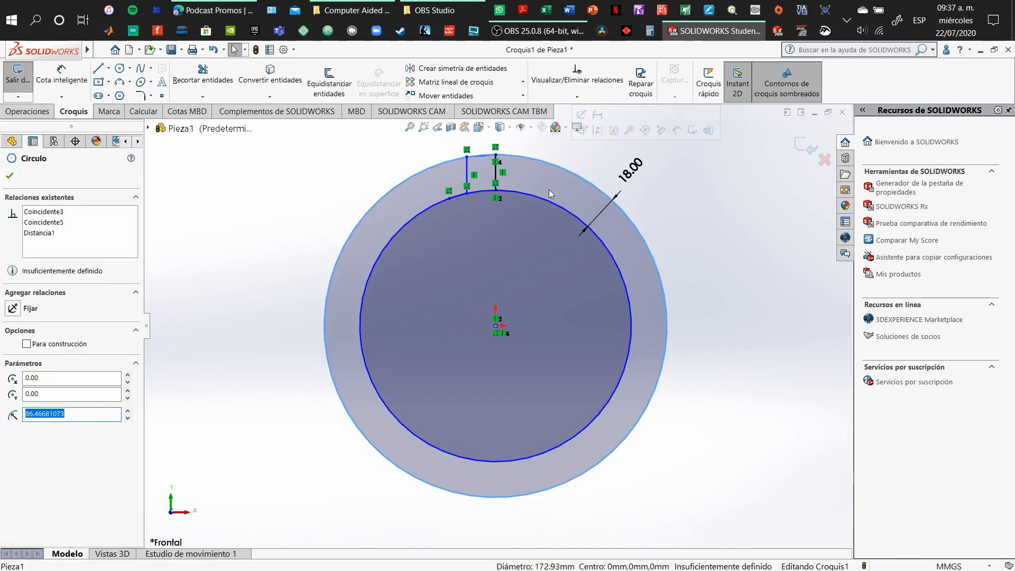
key("Delete")
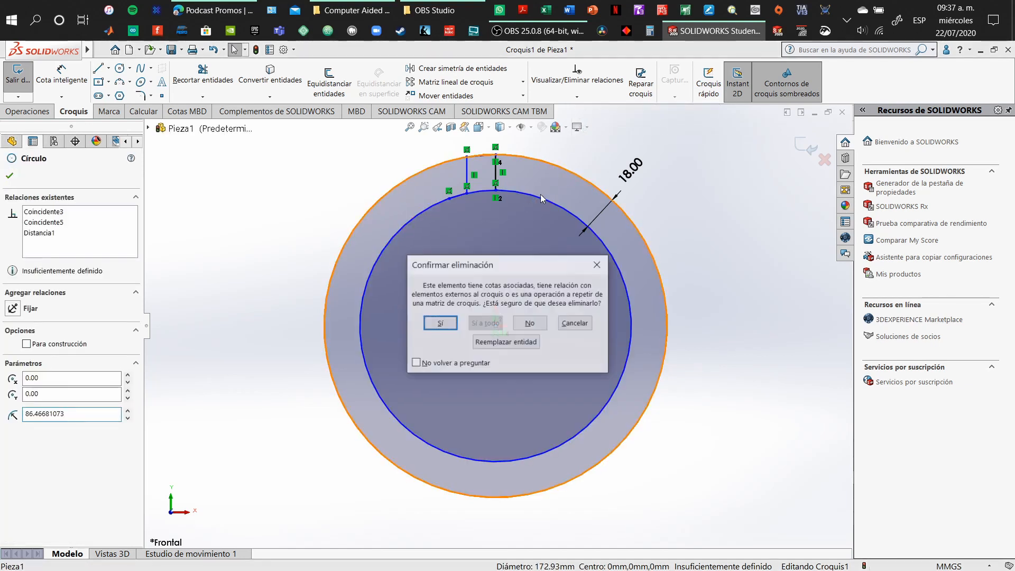
left_click(454, 321)
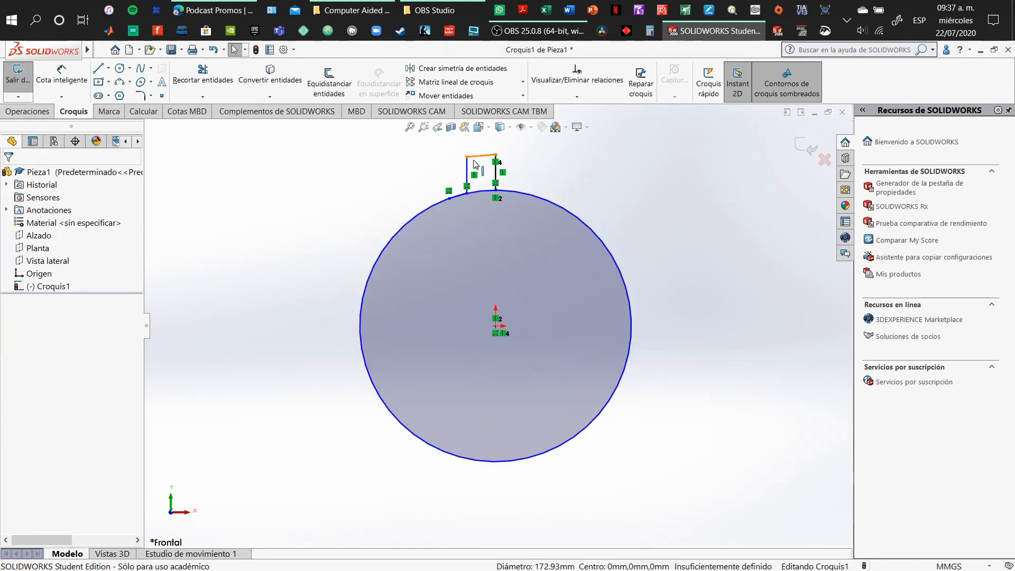
key("ctrl+z")
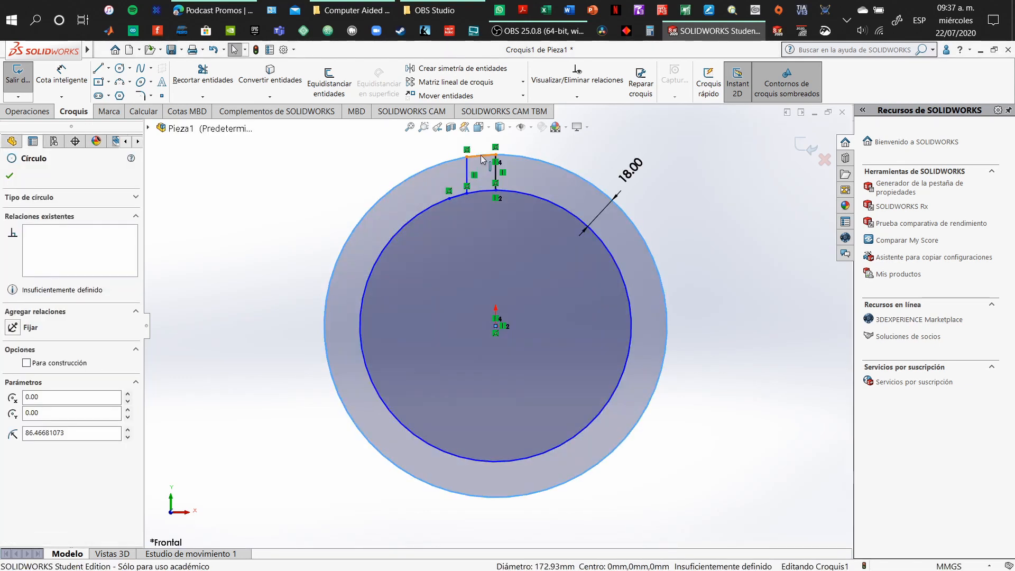
Delete the short line that joins the upper ends of the two vertical lines on the outer circle.
left_click(480, 155)
key("Delete")
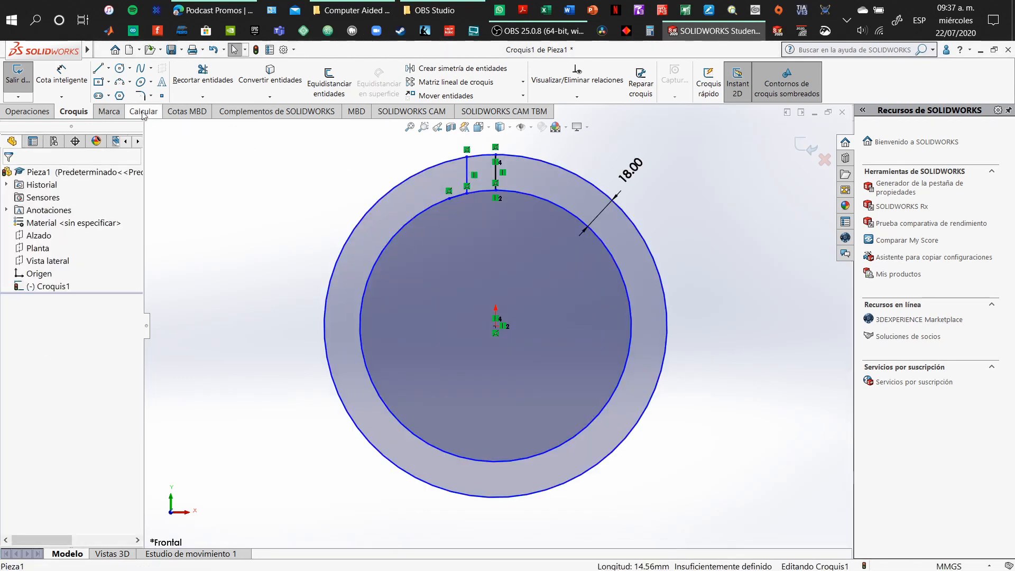
left_click(130, 83)
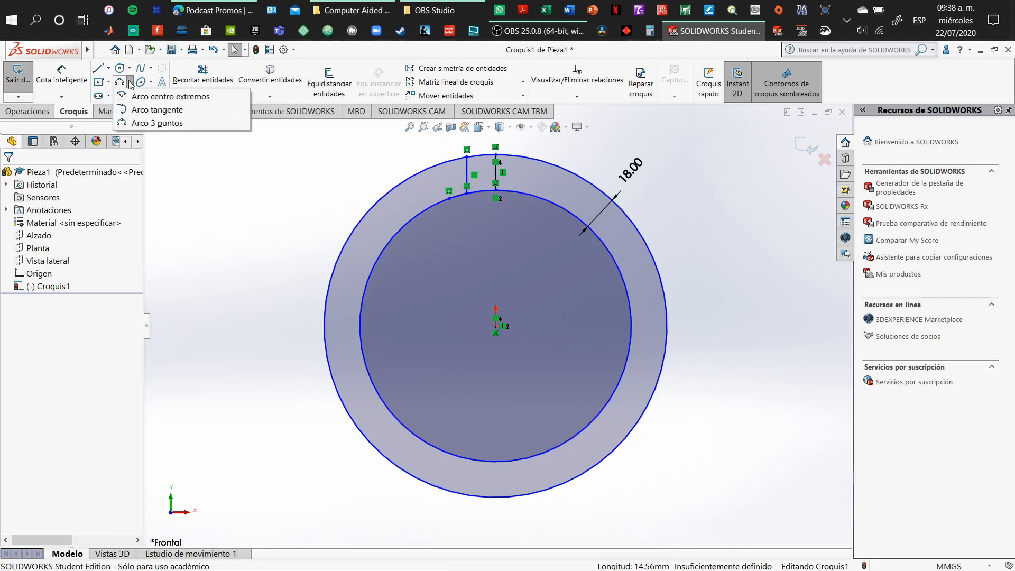
left_click(153, 97)
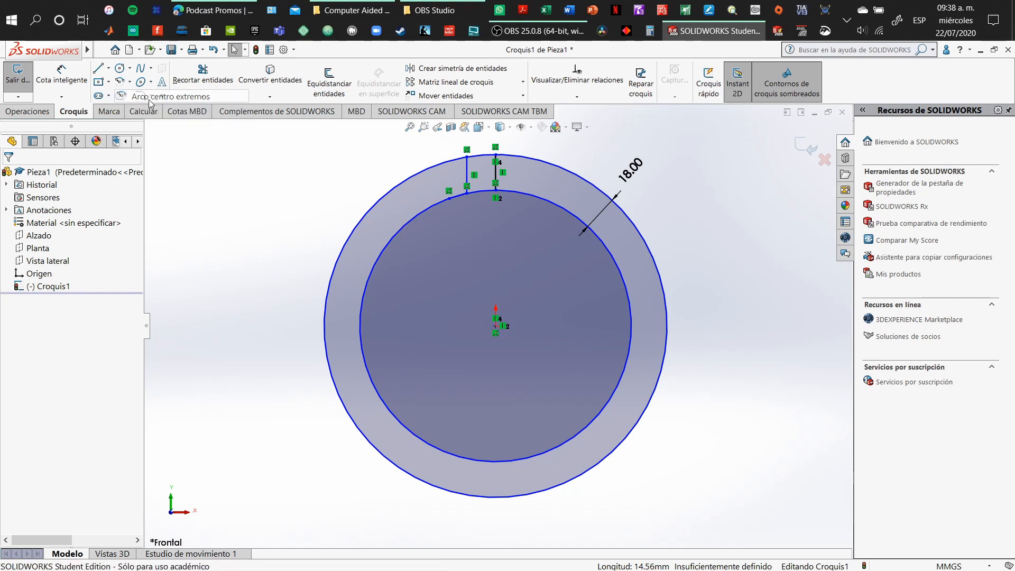
left_click(467, 157)
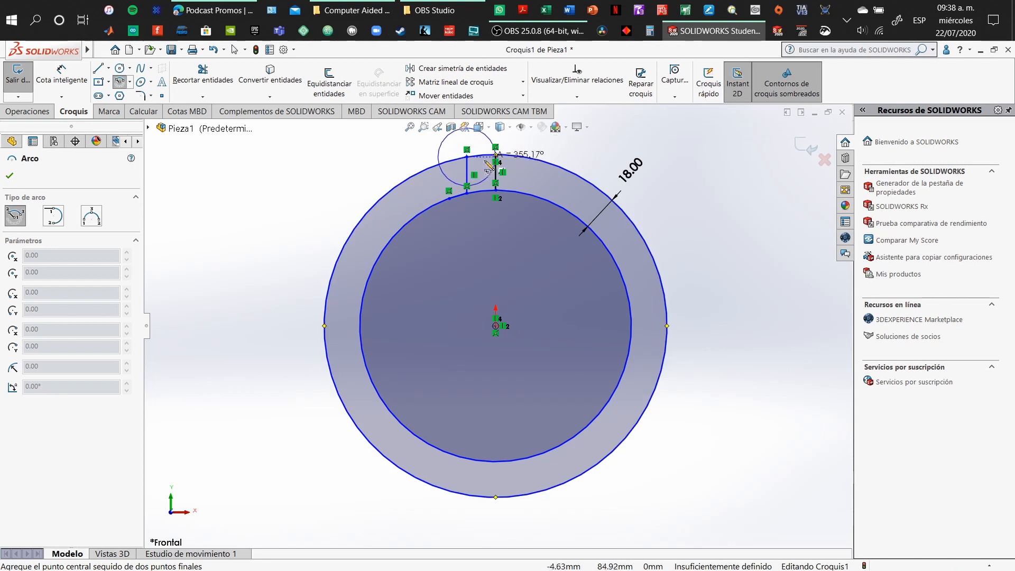
key("Escape")
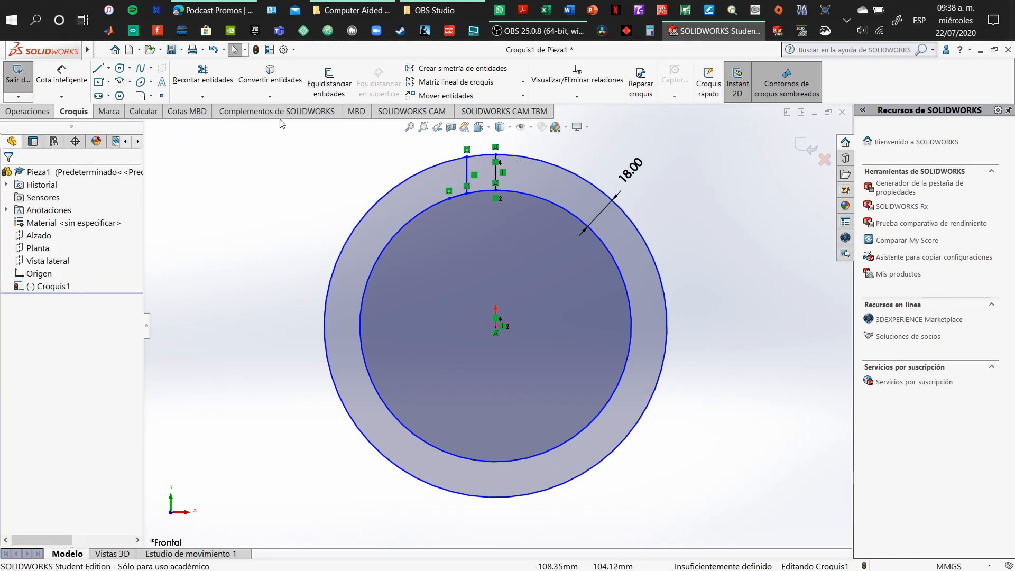
Draw a three-point arc of about 86.47 mm radius along the outer circle, joining the upper ends of the two vertical lines.
left_click(129, 81)
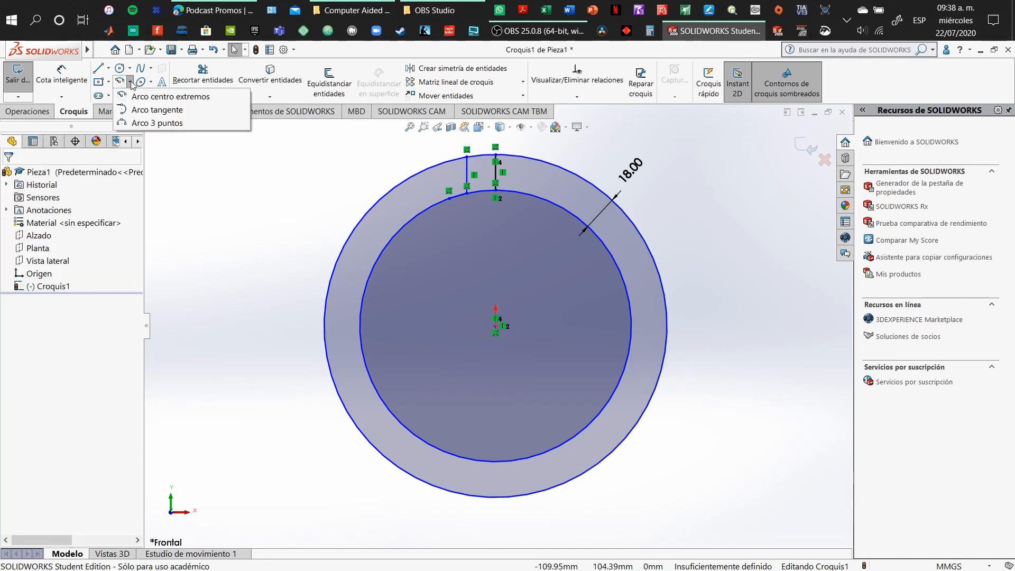
left_click(158, 123)
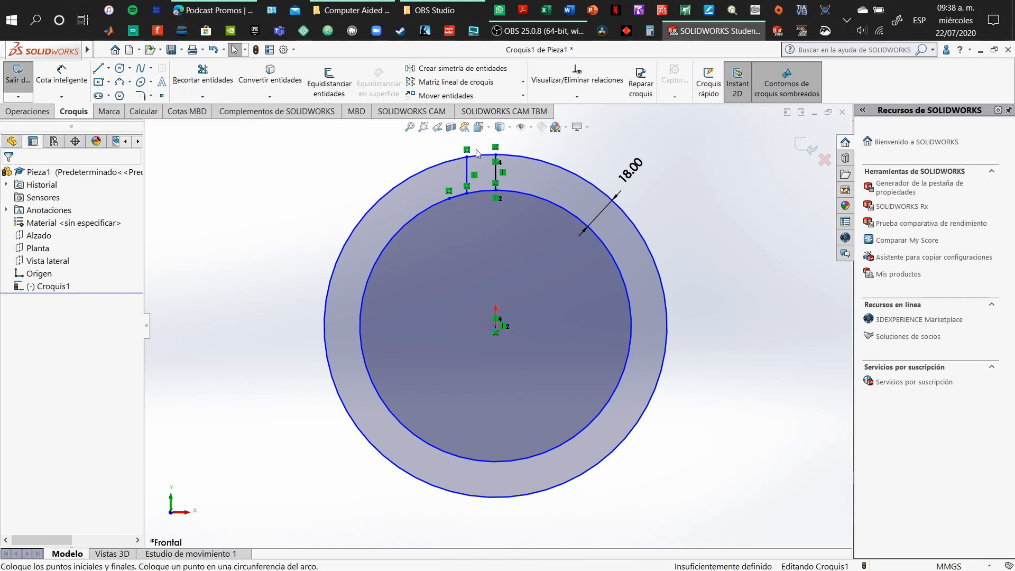
left_click(467, 174)
left_click(496, 155)
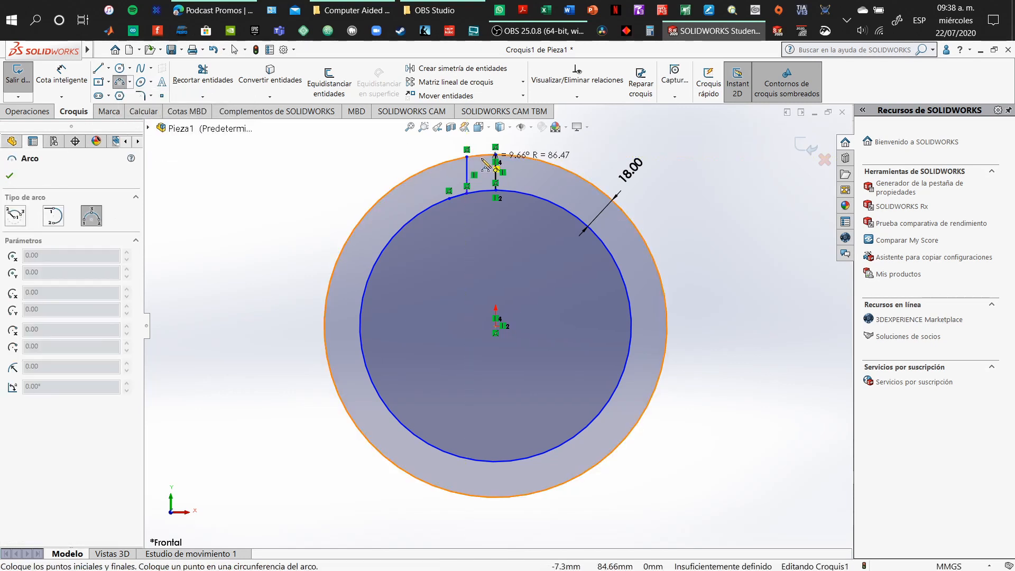
left_click(487, 158)
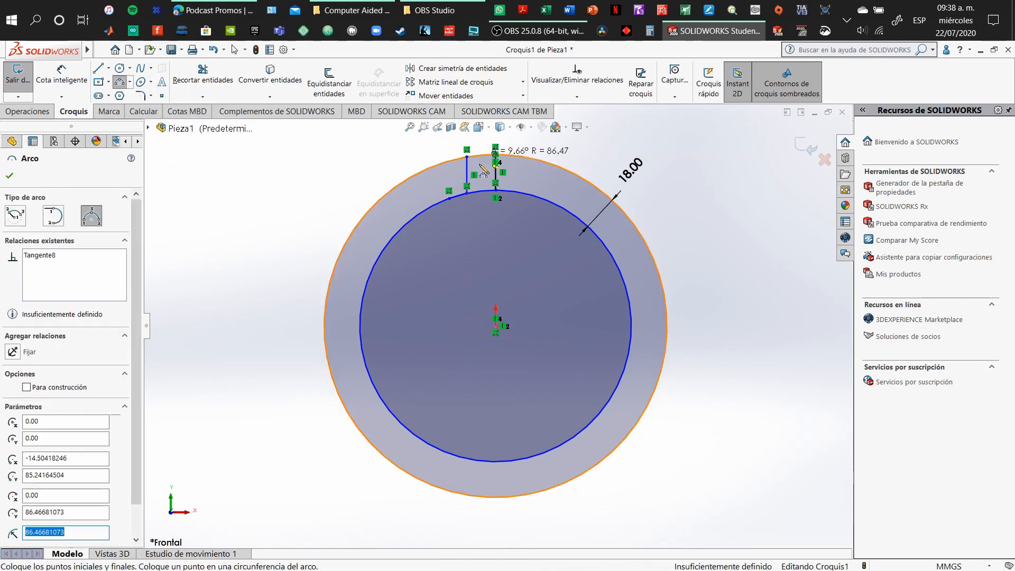
key("Escape")
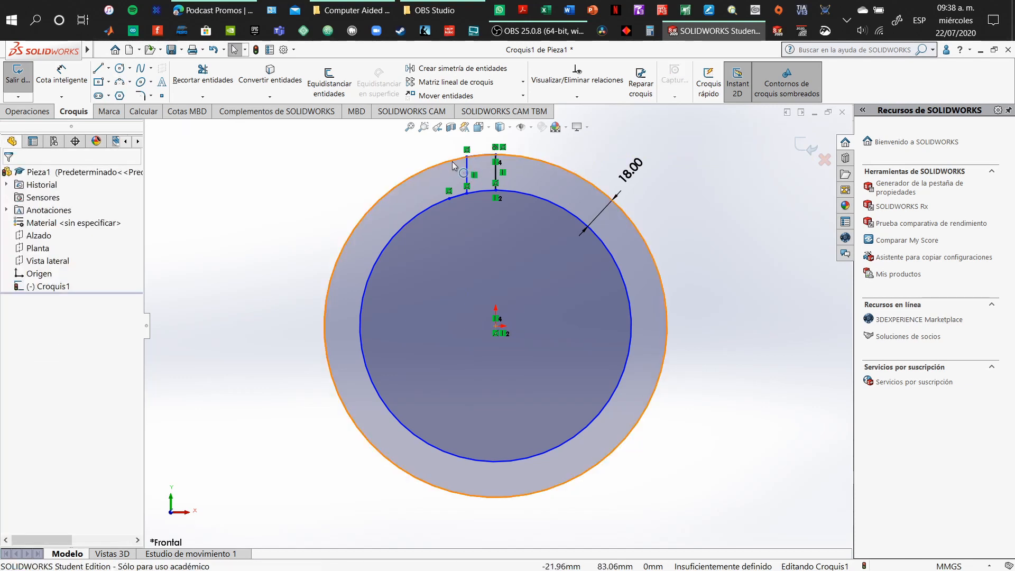
left_click(125, 85)
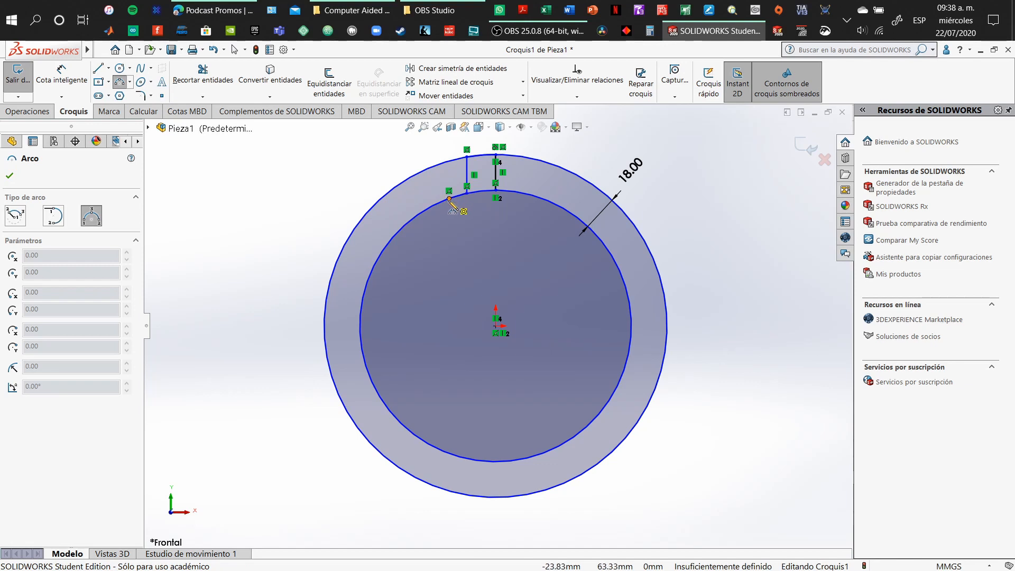
left_click(449, 198)
left_click(458, 197)
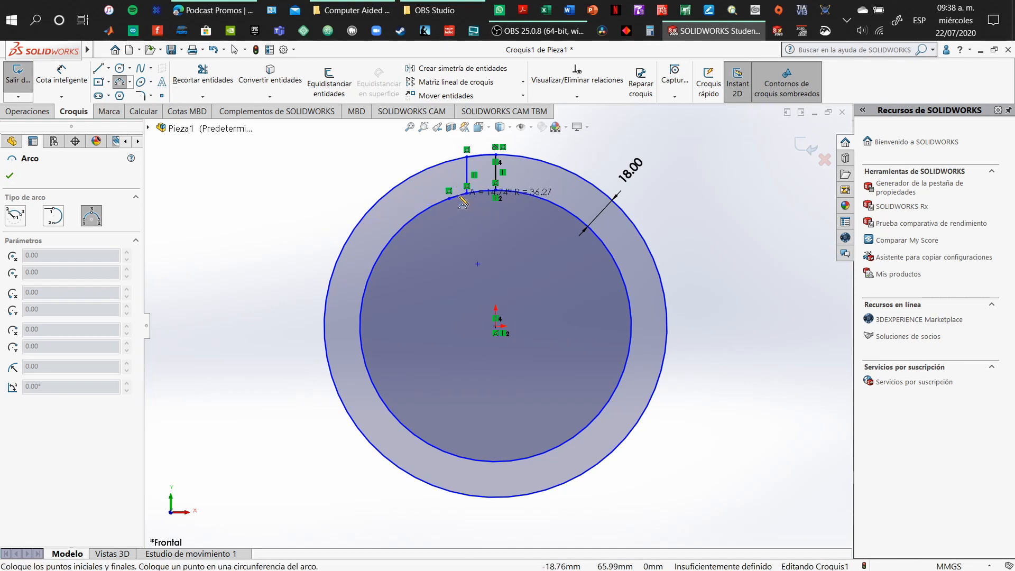
left_click(479, 198)
key("Escape")
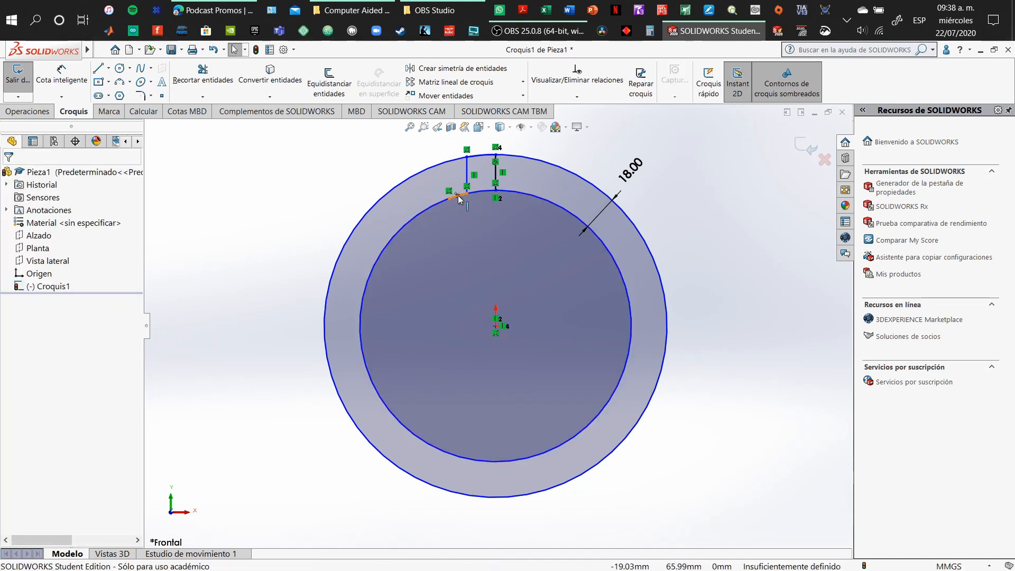
Place a sketch point at the free end of the short line on the inner circle, and delete that line.
left_click(162, 96)
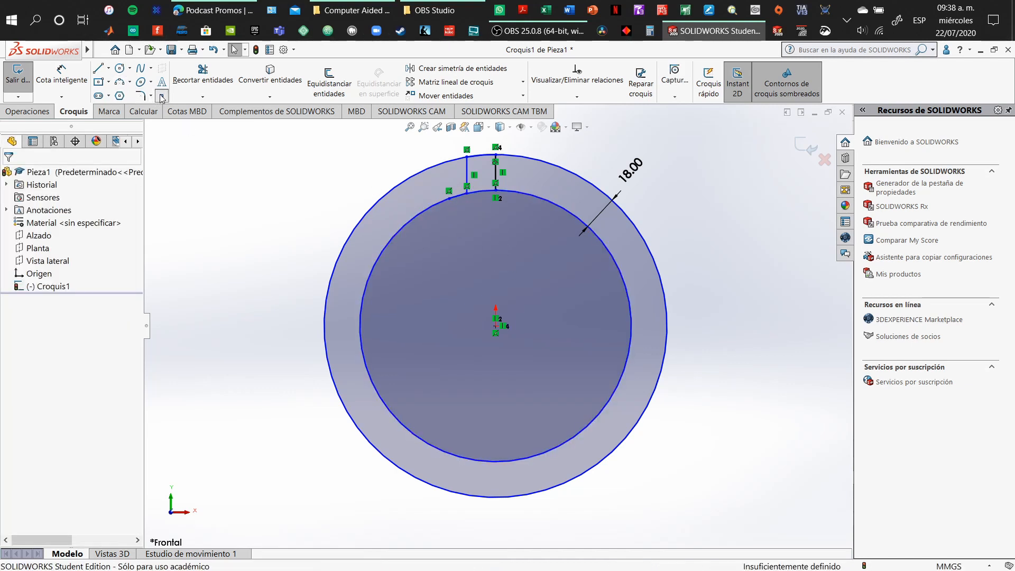
left_click(451, 199)
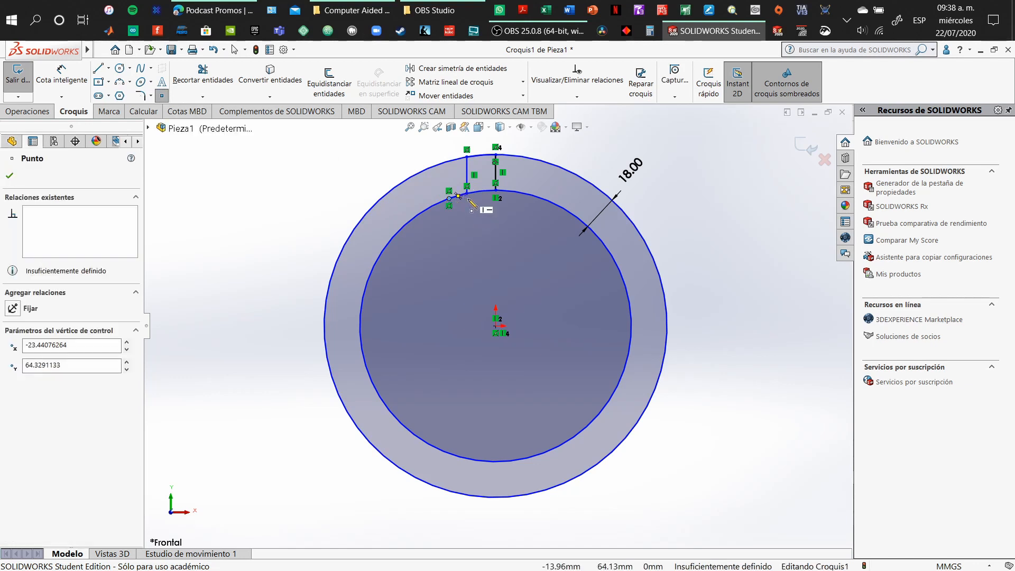
key("Escape")
left_click(458, 196)
key("Delete")
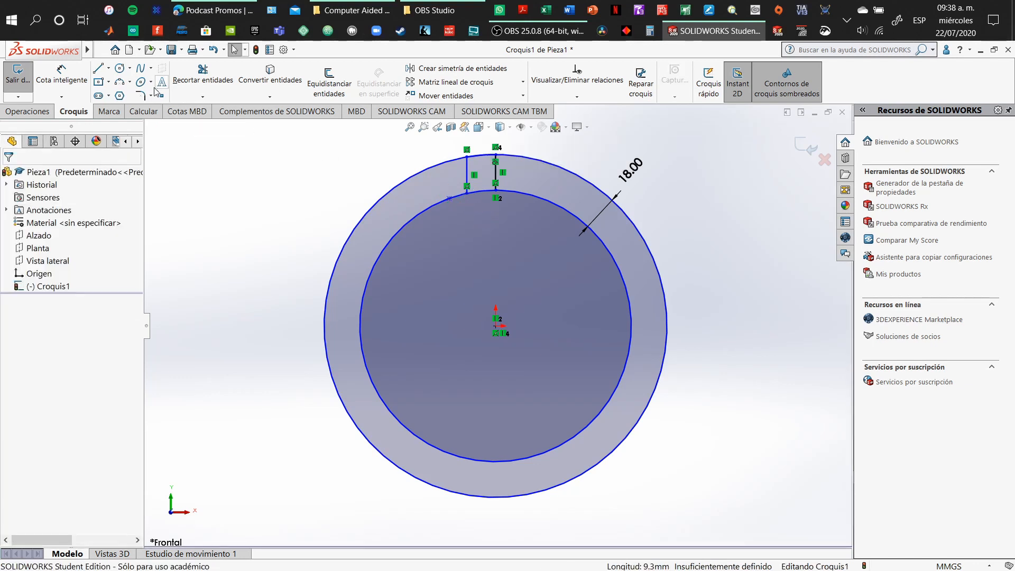
Draw a three-point arc of about 68.47 mm radius along the inner circle, from the sketch point to the nearest vertical line's lower end.
left_click(120, 83)
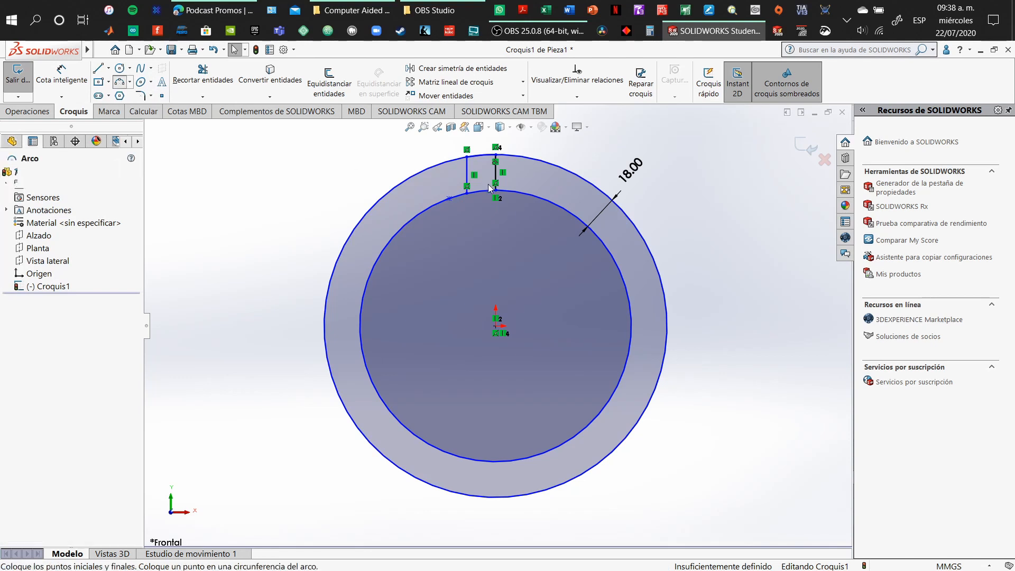
left_click(450, 199)
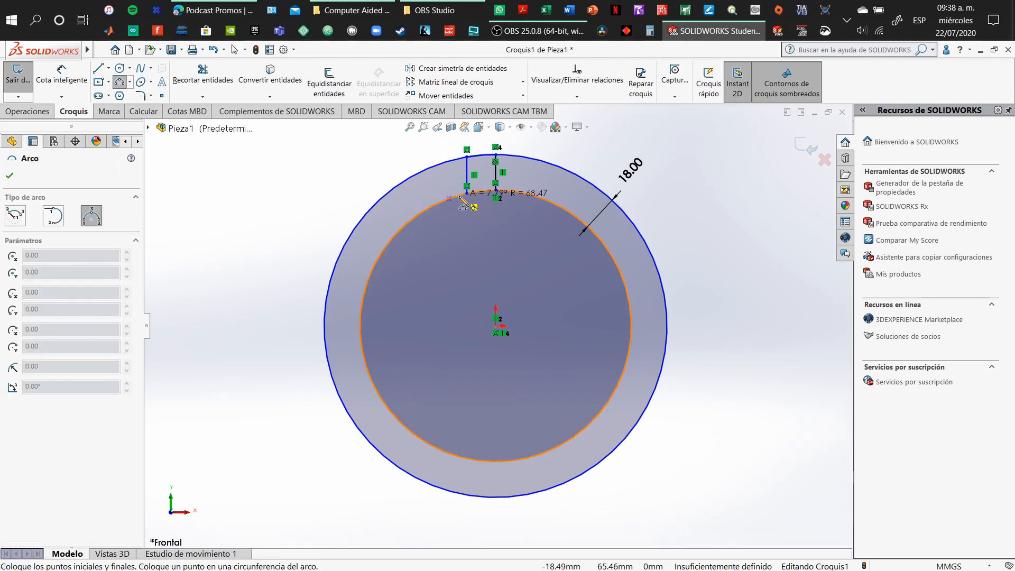
left_click(466, 194)
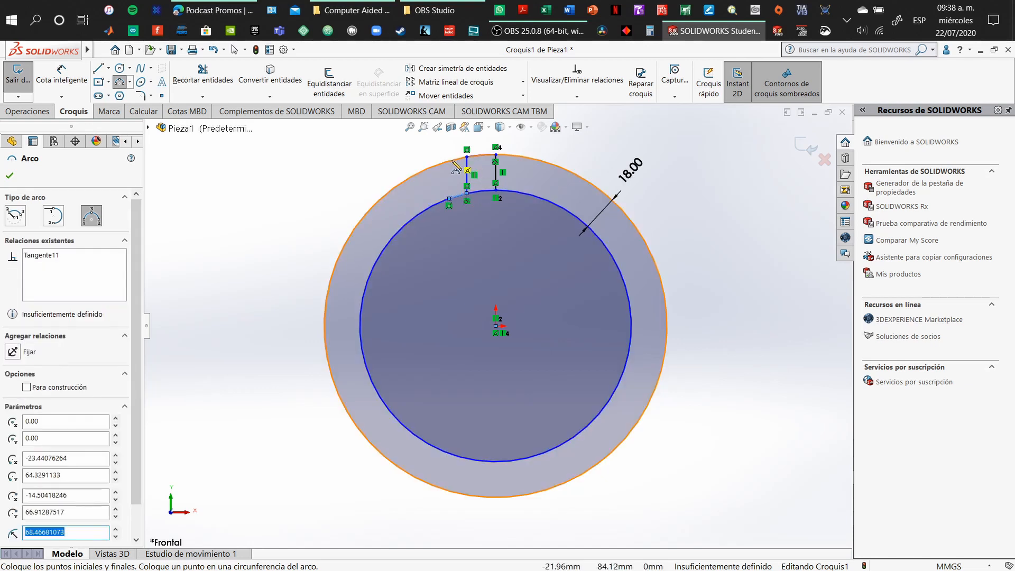
key("Escape")
Delete the outer circle with its associated dimension, and delete the inner circle, keeping only the tooth profile.
left_click(541, 161)
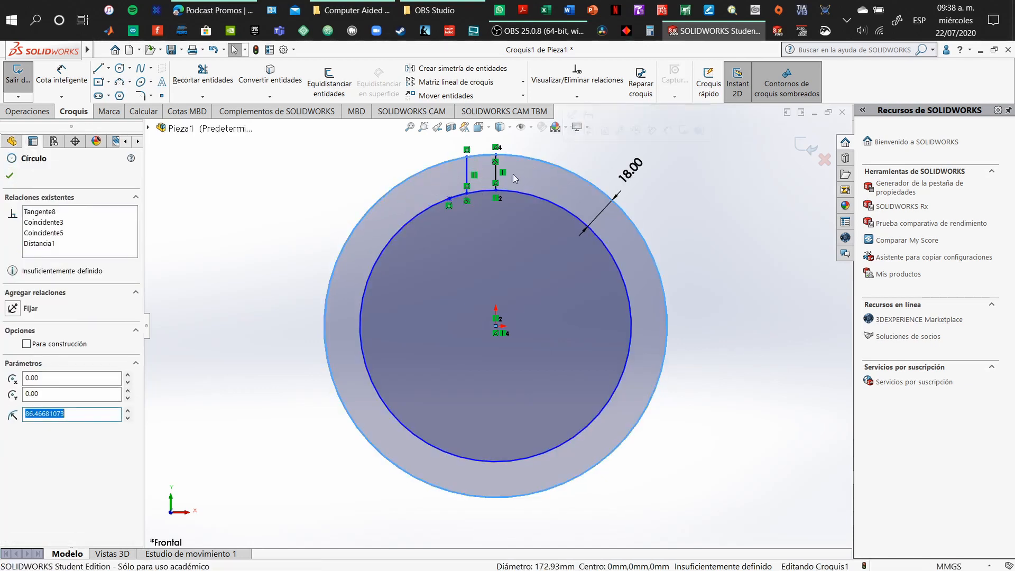
key("Delete")
key("Return")
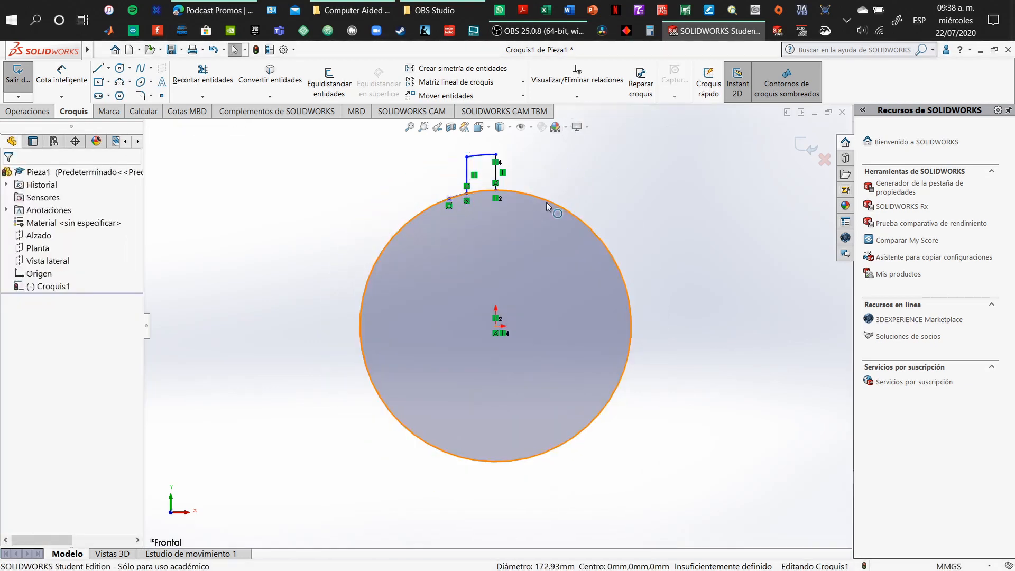
left_click(546, 201)
key("Delete")
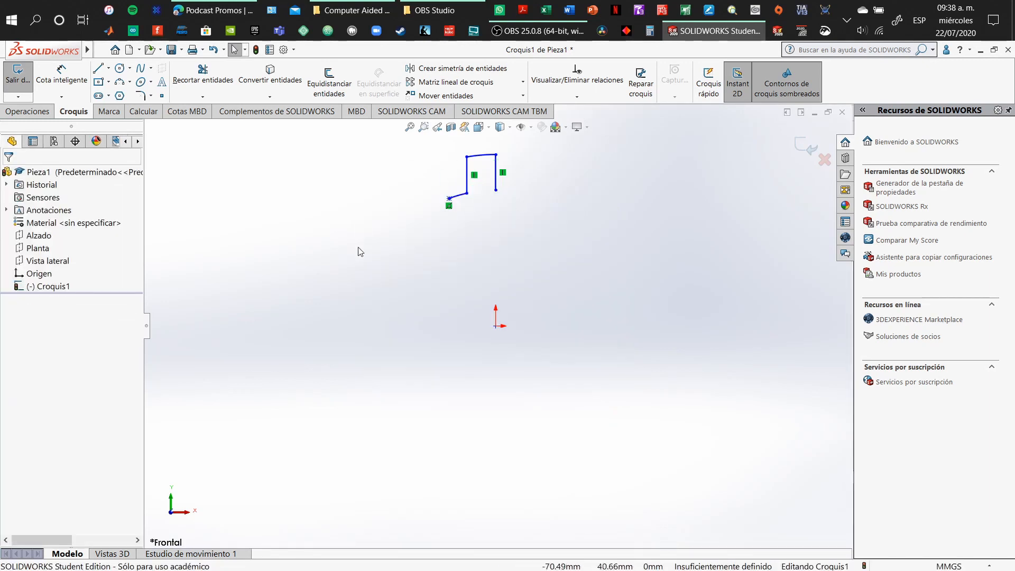
Create a circular sketch pattern of the whole tooth profile about the origin, with 18 equally spaced instances over 360°.
left_click(463, 197)
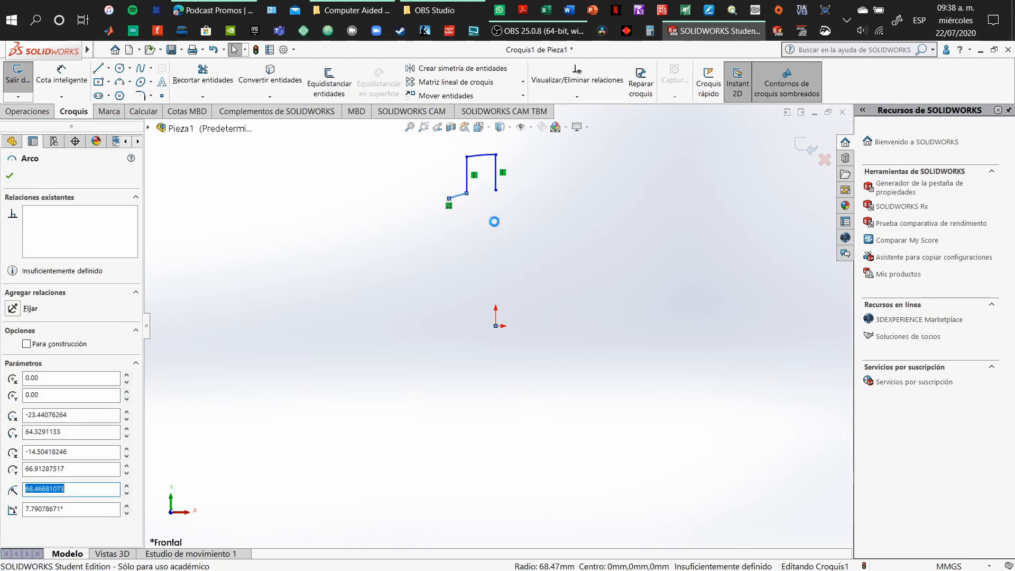
left_click(581, 248)
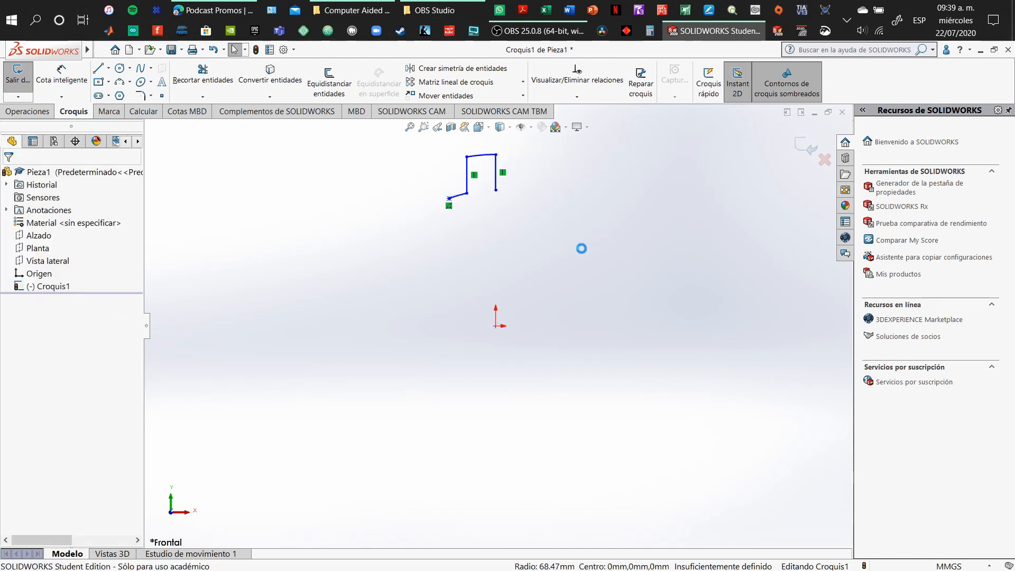
left_click_drag(591, 231, 409, 134)
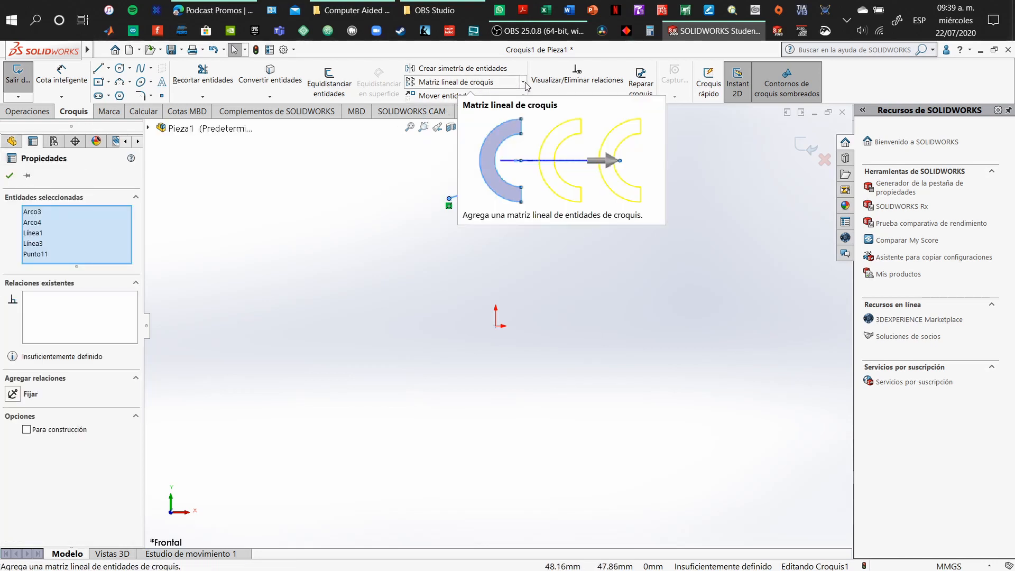
left_click(523, 83)
left_click(469, 109)
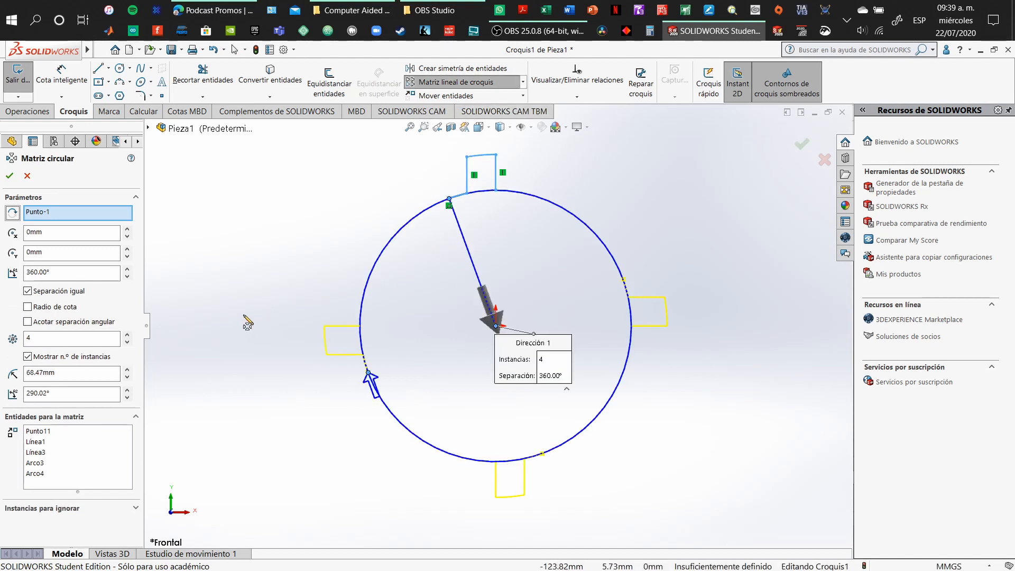
left_click(127, 334)
left_click(127, 334)
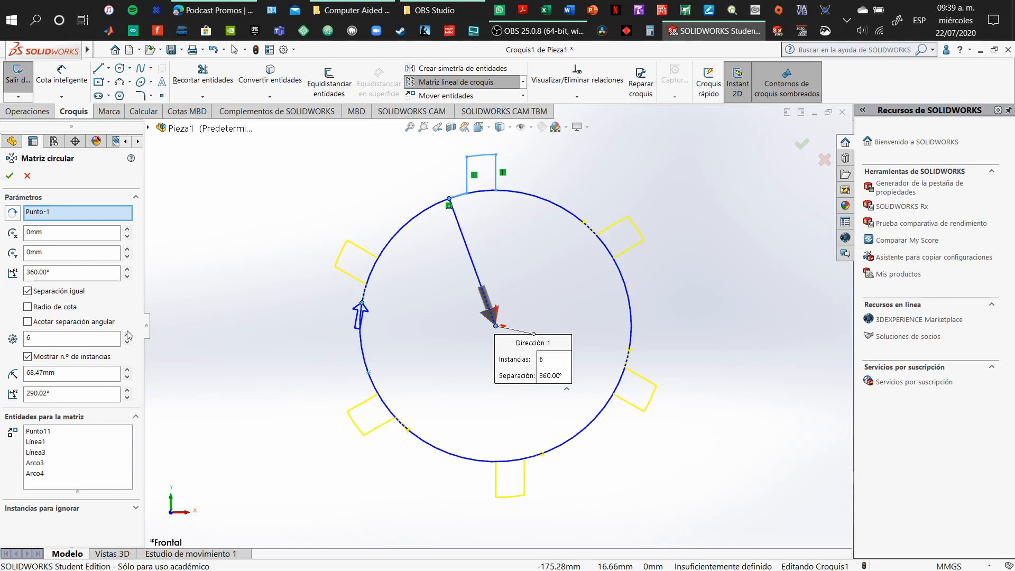
left_click(127, 334)
left_click(127, 334)
left_click(127, 334)
left_click(128, 334)
left_click(128, 334)
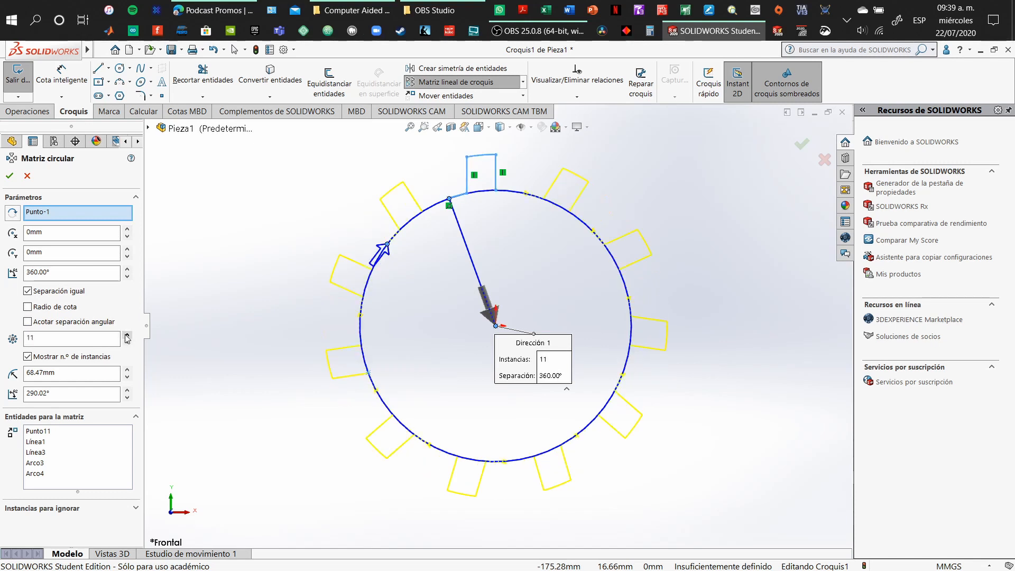
left_click(127, 334)
left_click(127, 334)
left_click(128, 334)
left_click(128, 334)
left_click(127, 334)
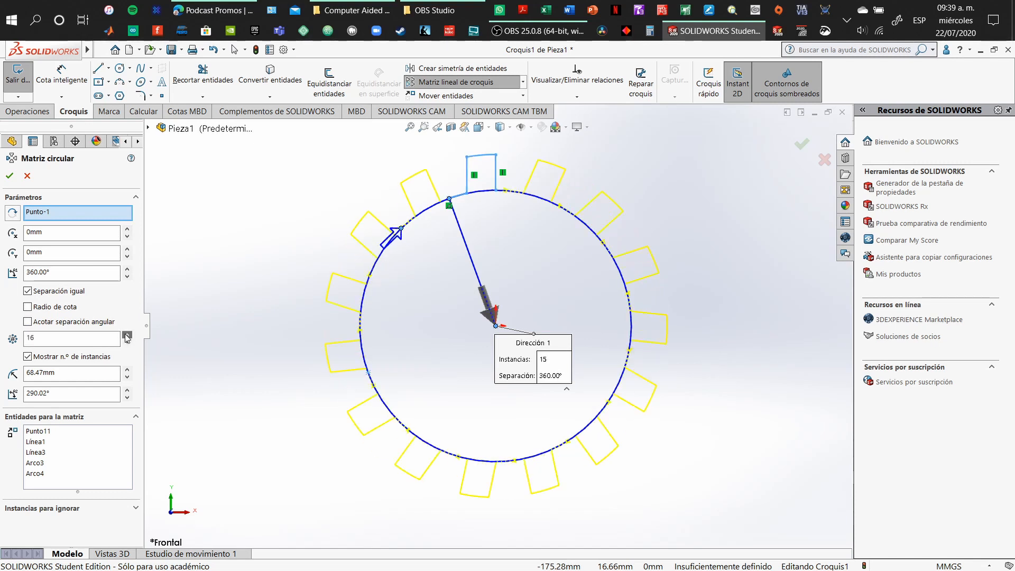
left_click(127, 334)
left_click(128, 334)
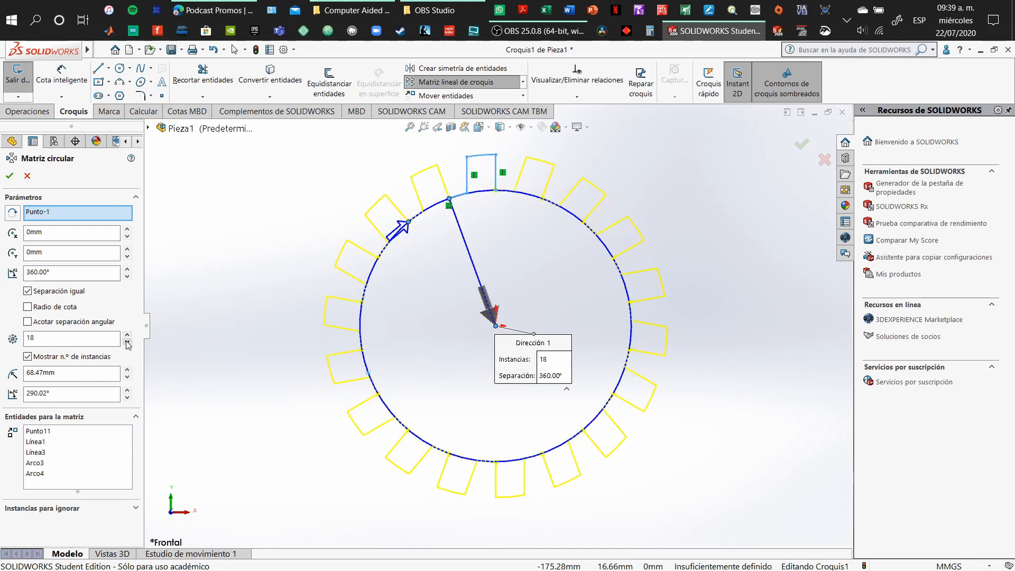
left_click(128, 342)
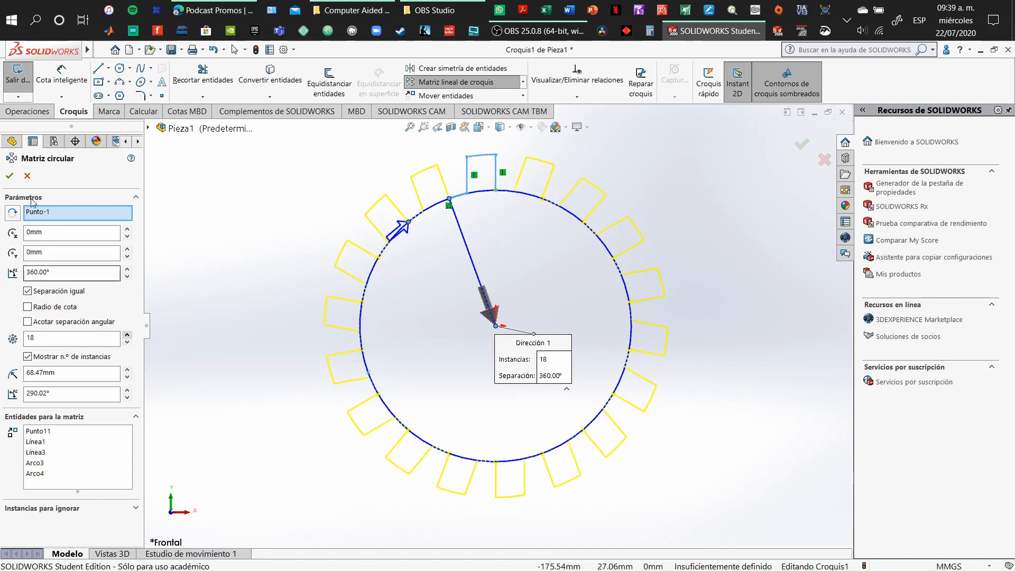
left_click(9, 176)
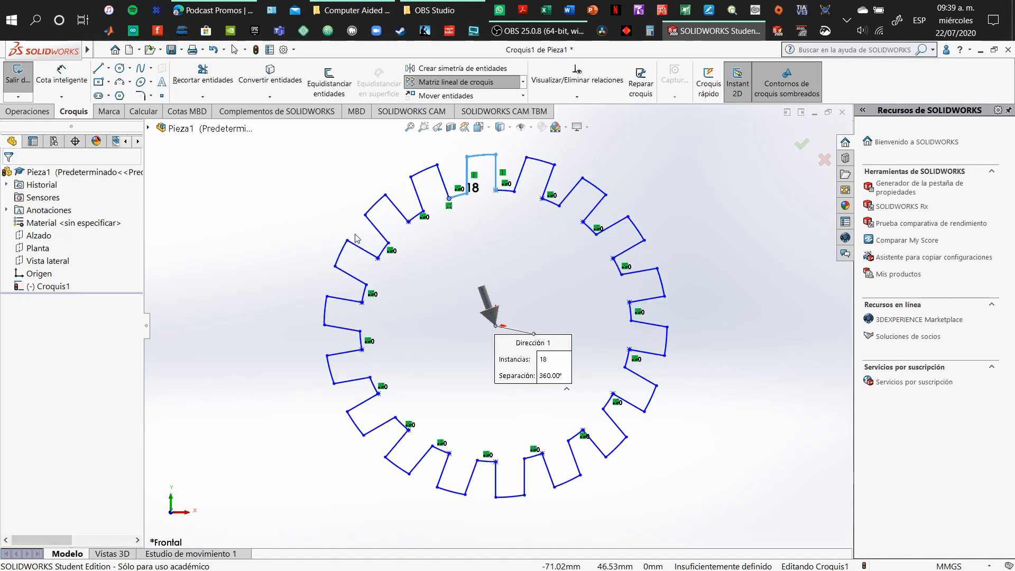
left_click(269, 240)
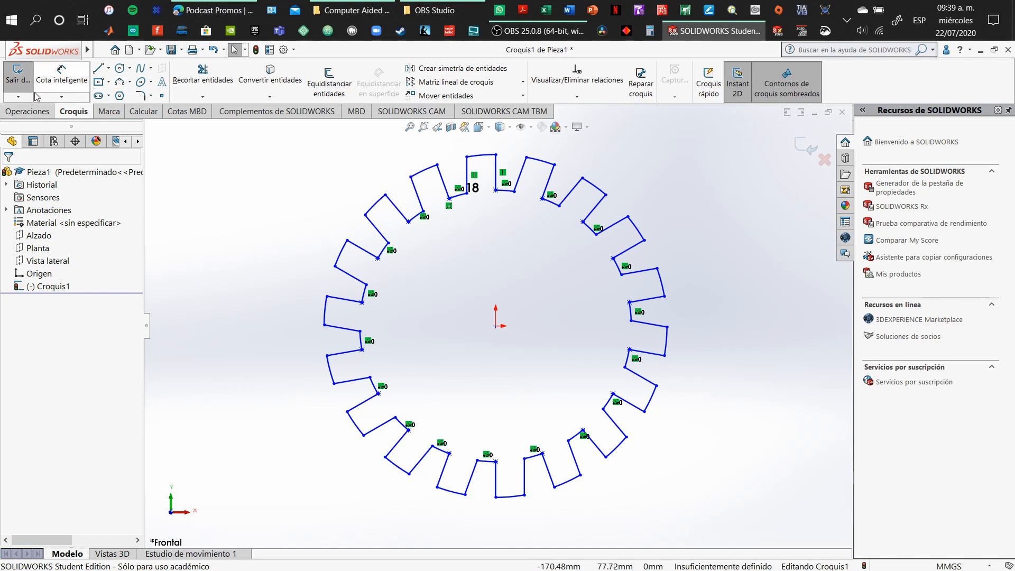
Try to extrude the patterned tooth sketch as a boss from its sketch plane.
left_click(29, 111)
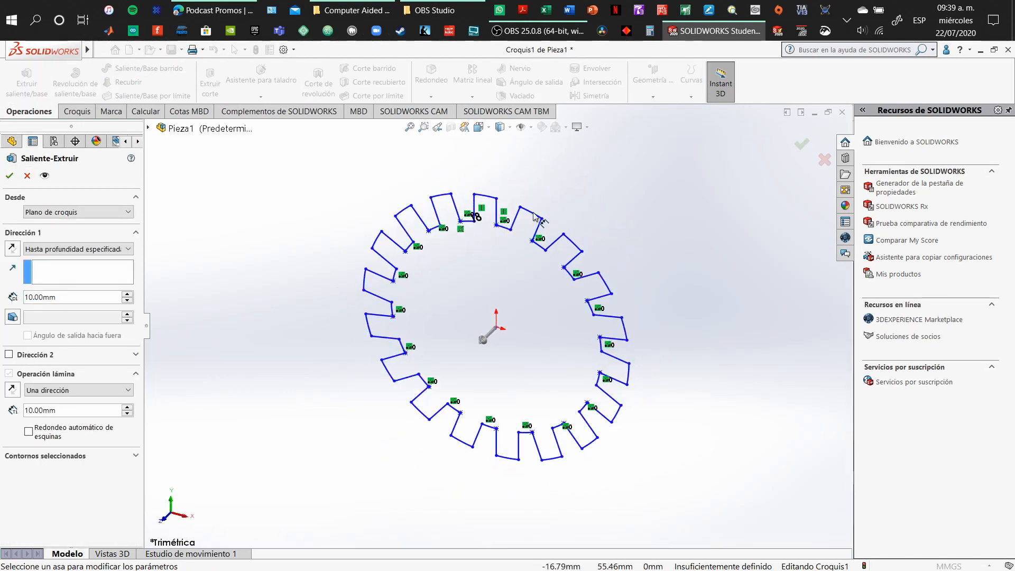
left_click(28, 175)
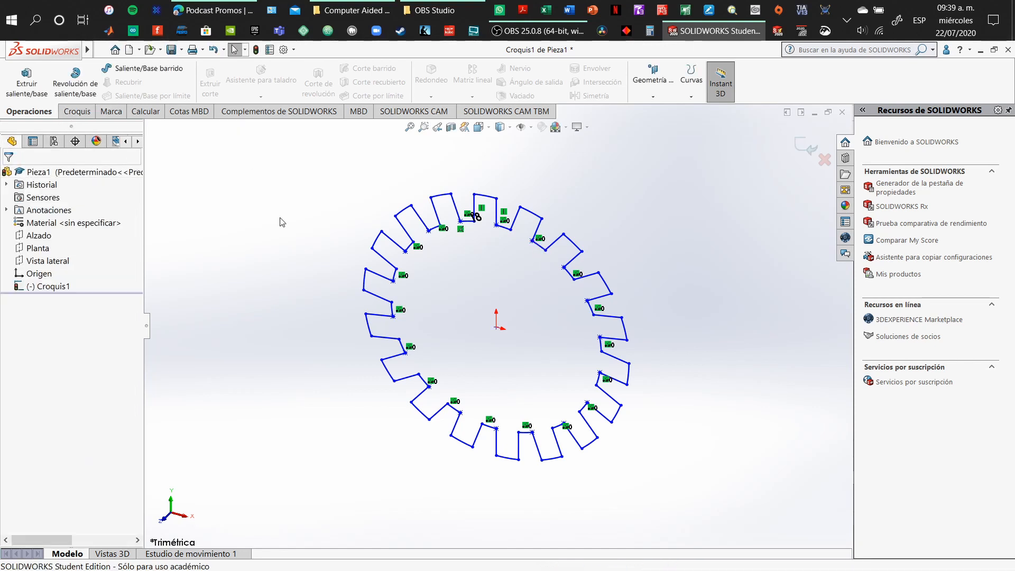
Inspect the patterned gear sketch up close, checking the corners where each tooth's side lines meet the root arcs.
left_click(53, 285)
right_click(53, 287)
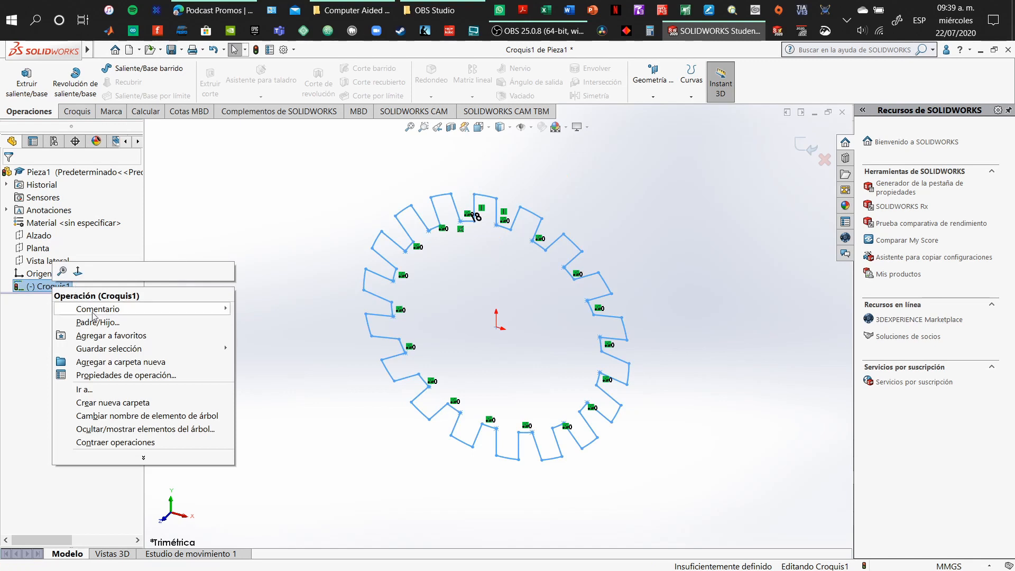
left_click(308, 199)
scroll(486, 318, "up", 2)
scroll(484, 303, "down", 4)
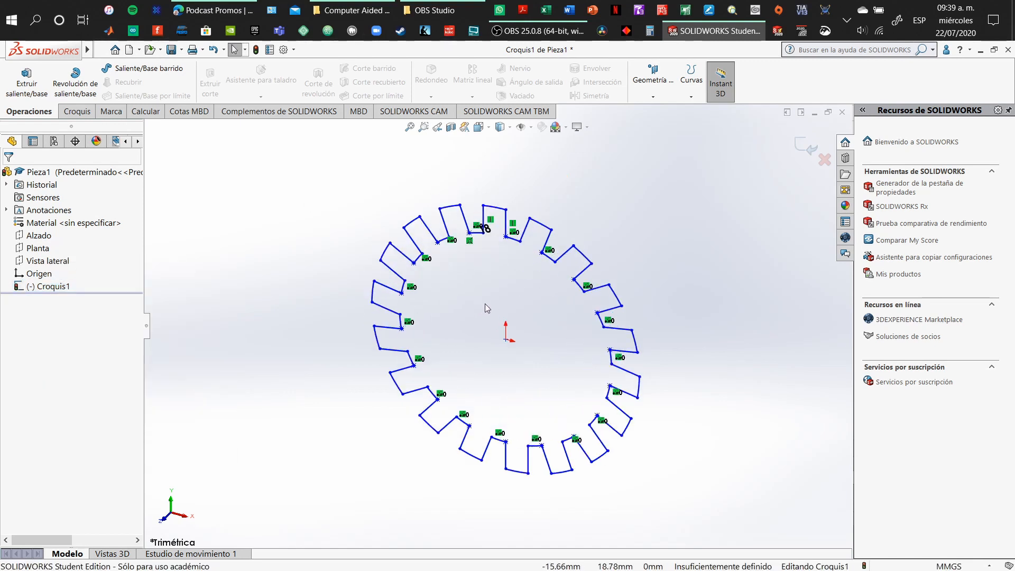
scroll(497, 291, "up", 2)
scroll(555, 200, "down", 6)
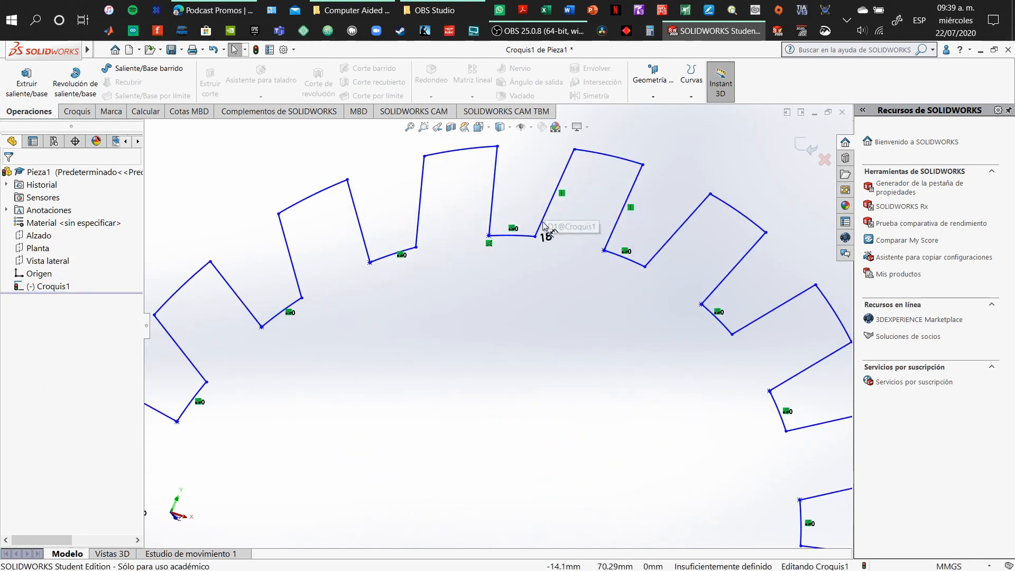
scroll(502, 257, "down", 3)
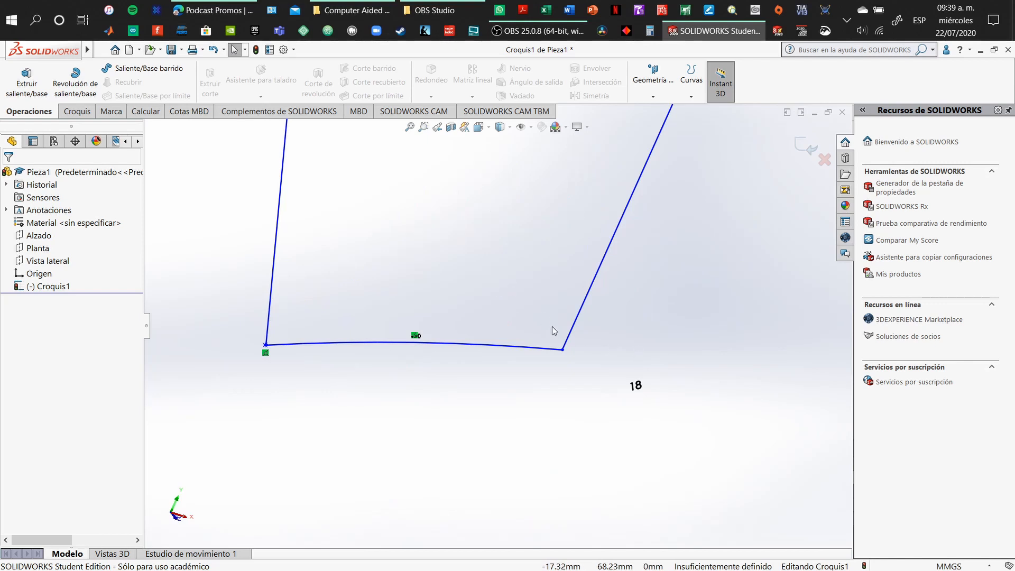
left_click_drag(636, 348, 548, 331)
scroll(474, 298, "up", 5)
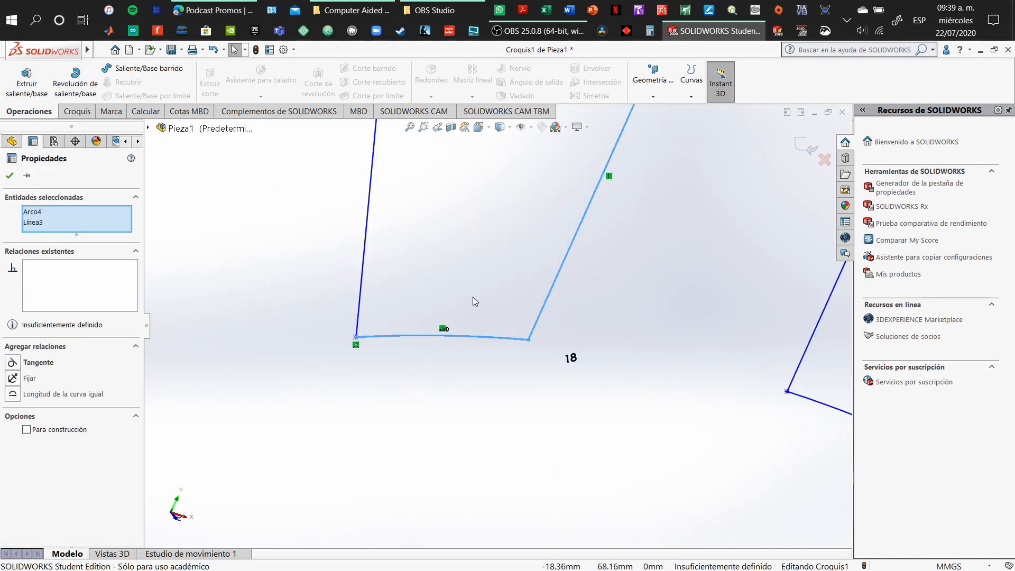
left_click(731, 400)
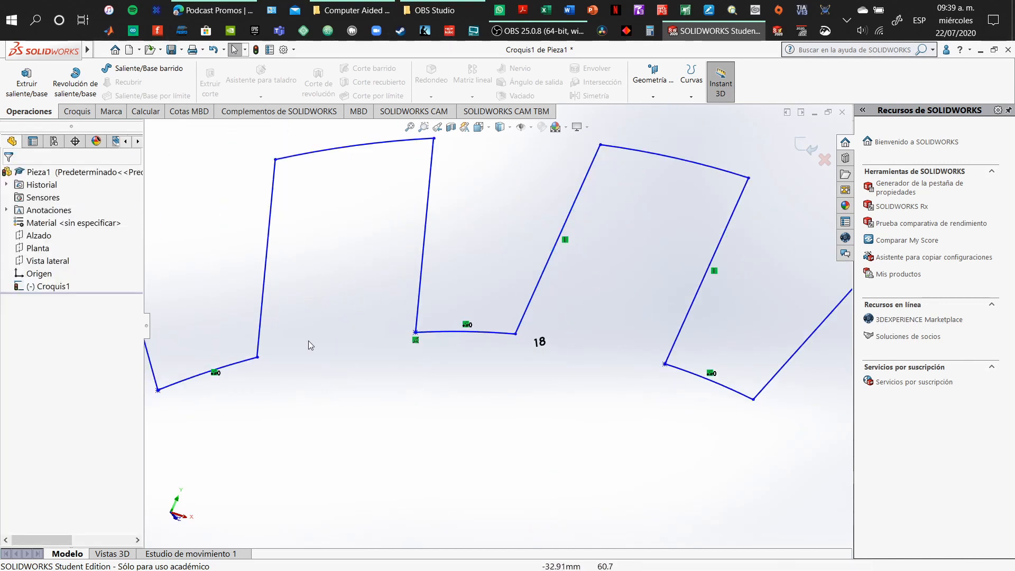
scroll(320, 351, "down", 2)
scroll(328, 338, "up", 8)
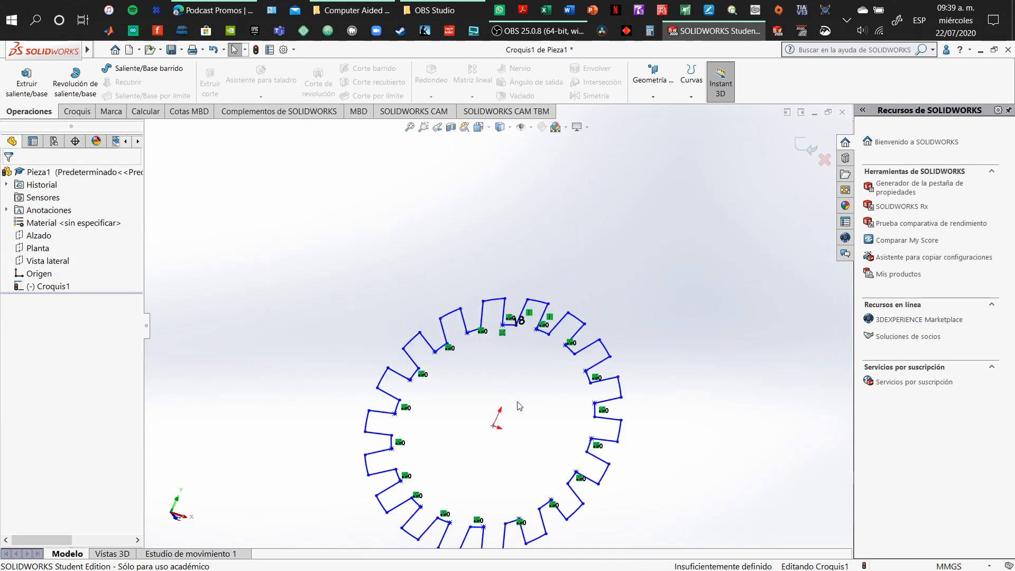
middle_click_drag(509, 382, 501, 362)
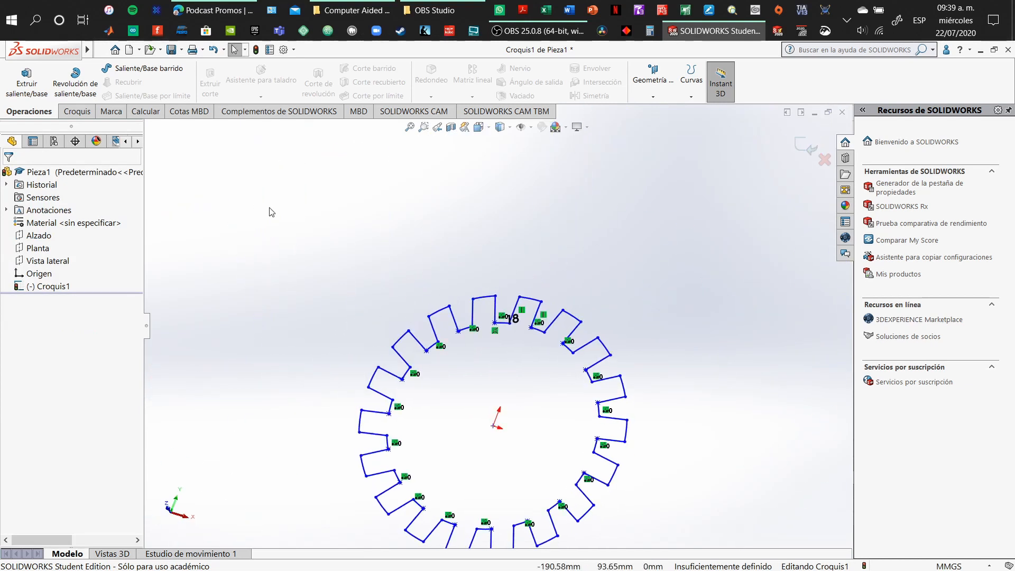
Undo the circular sketch pattern and delete the remaining tooth profile, working in the front view.
key("ctrl+z")
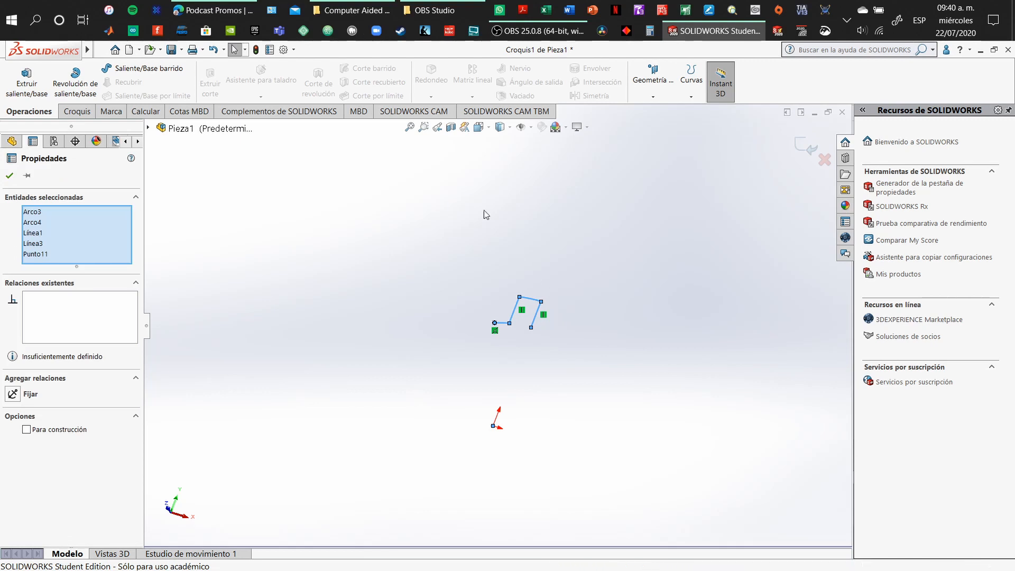
left_click(488, 128)
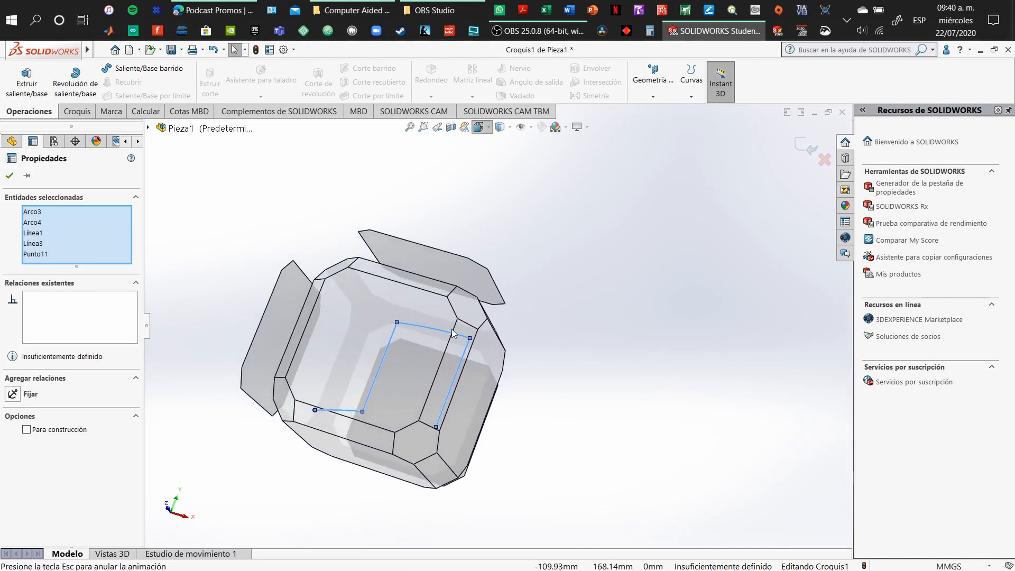
left_click(364, 327)
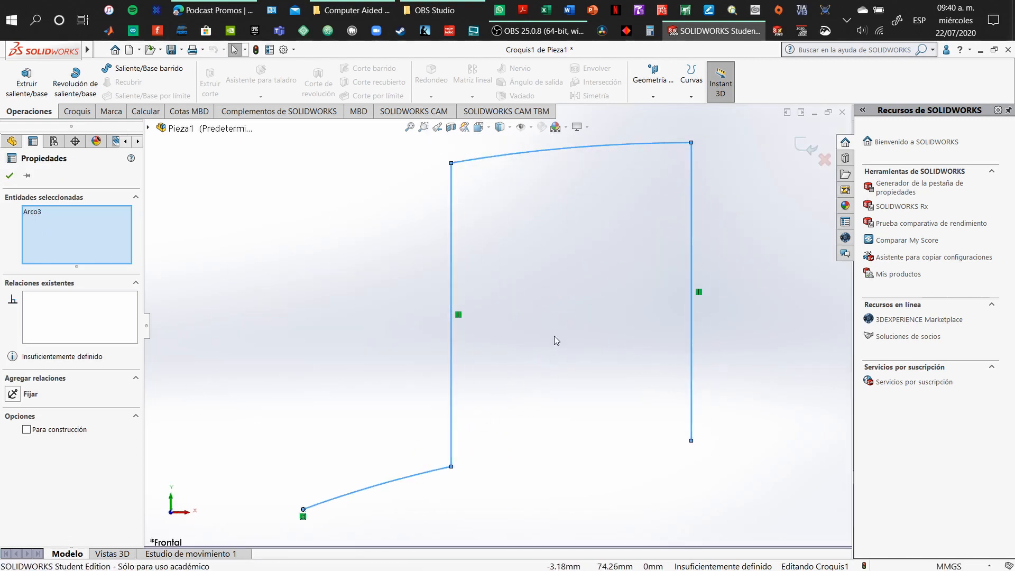
left_click(574, 335)
scroll(585, 363, "down", 1)
scroll(583, 360, "up", 6)
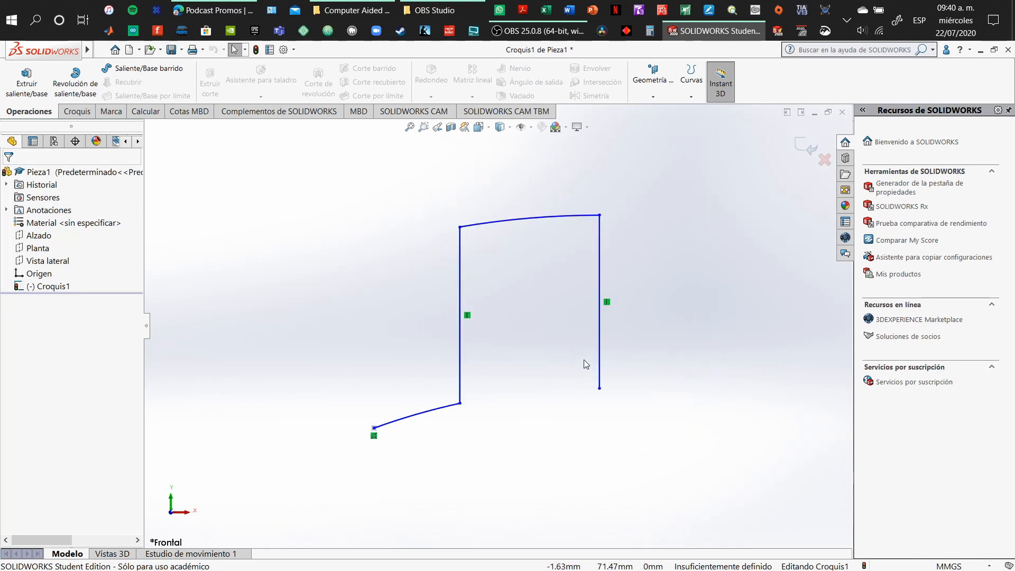
left_click_drag(364, 199, 714, 418)
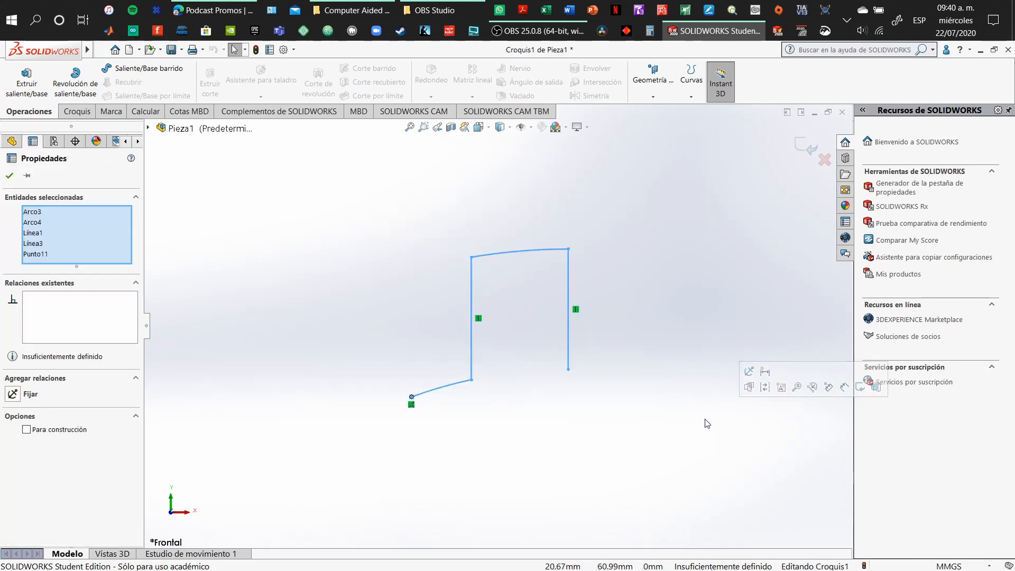
key("Delete")
Place two sketch points vertically above the origin, at heights of about 68.82 mm and 90.5 mm.
left_click(76, 112)
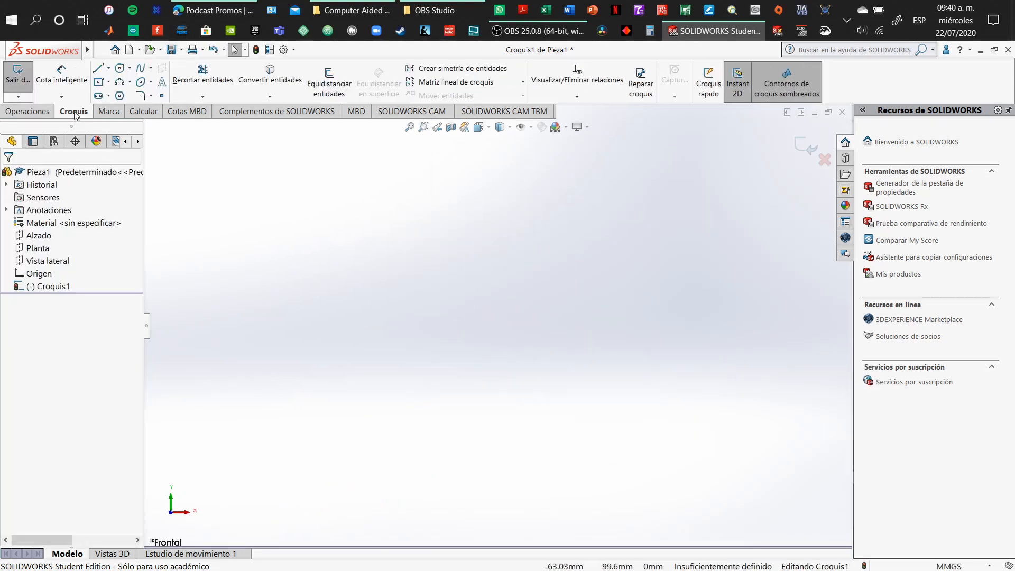
left_click(568, 366)
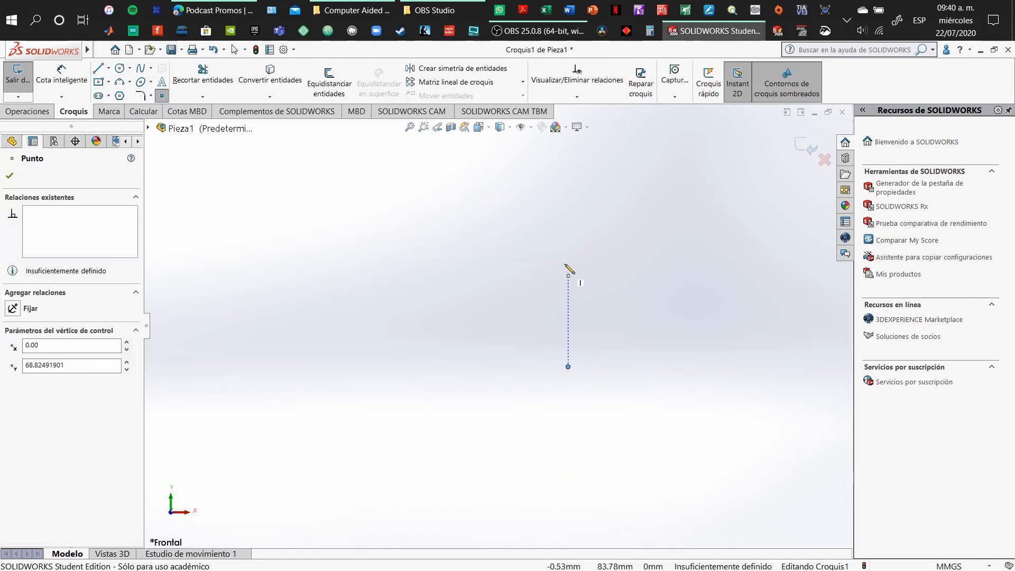
left_click(568, 223)
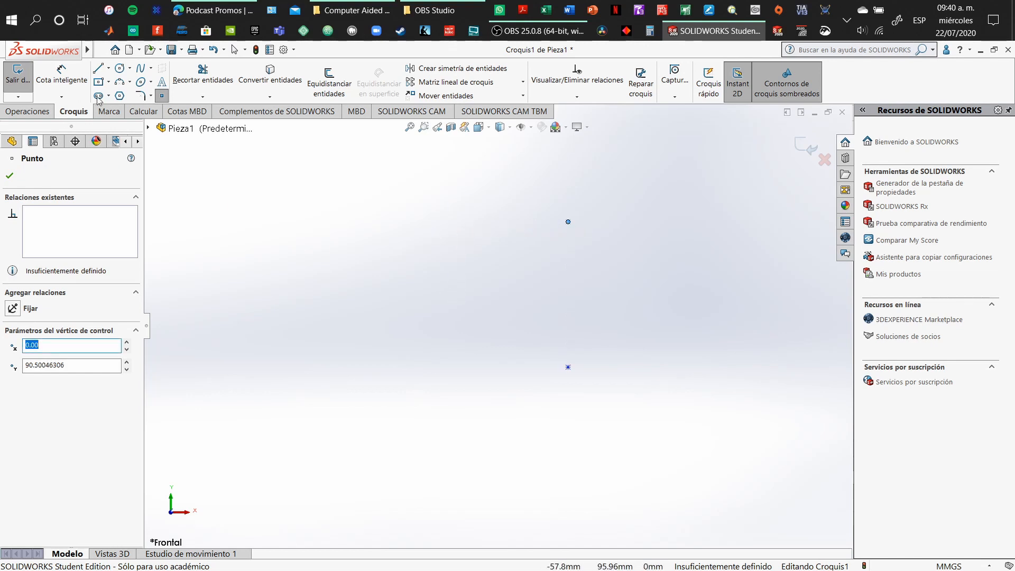
left_click(99, 68)
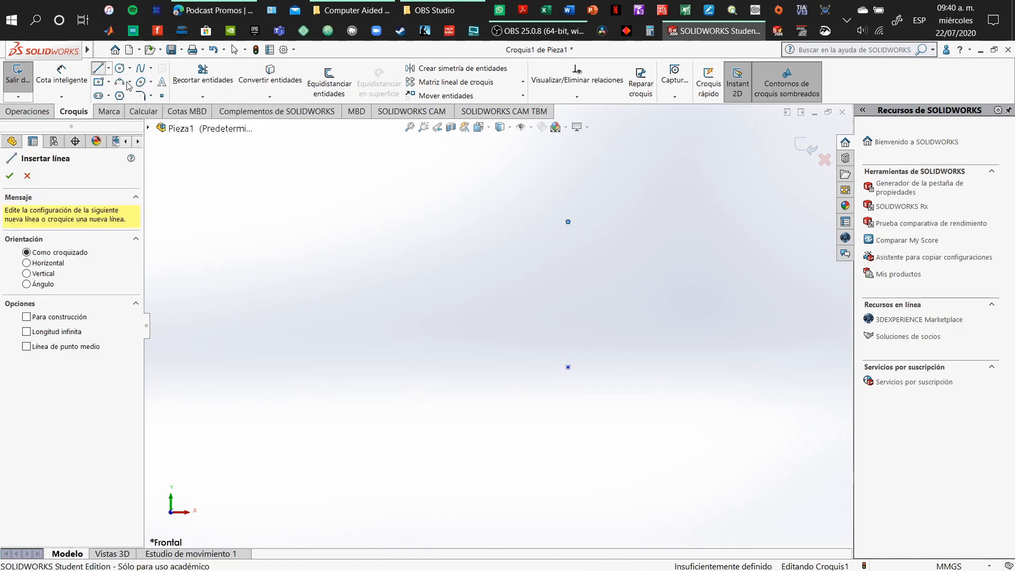
left_click(130, 82)
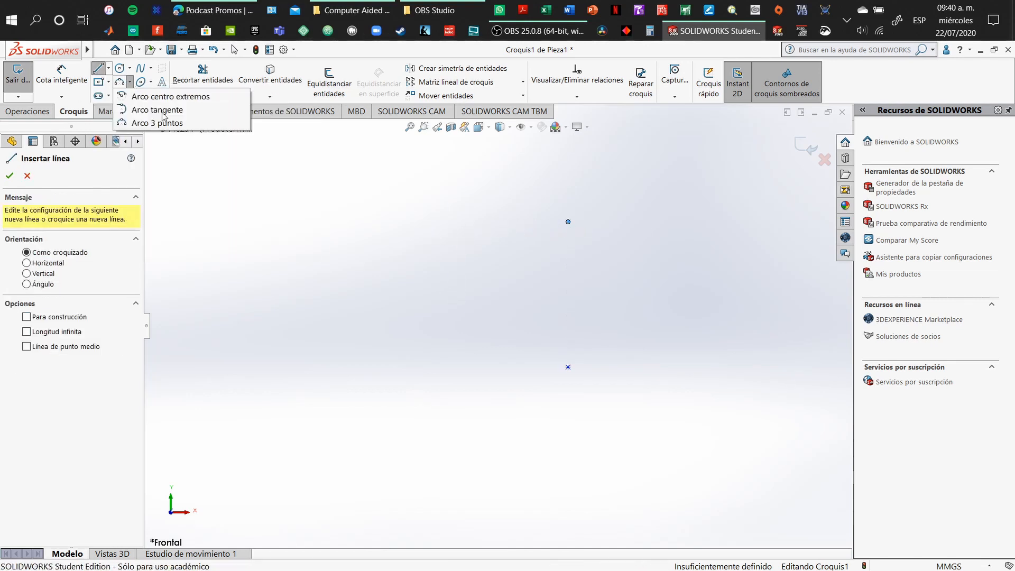
left_click(568, 370)
left_click(568, 367)
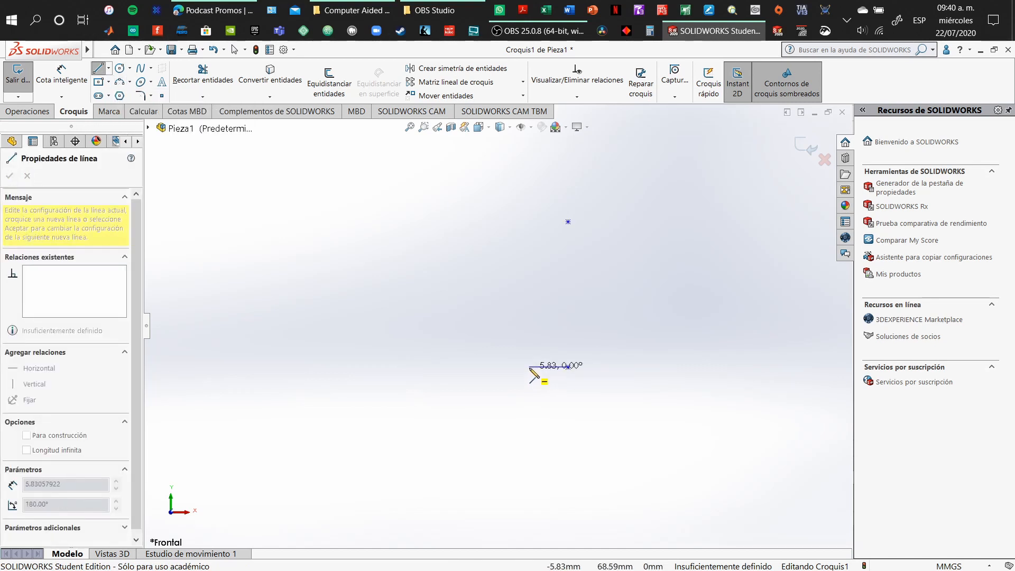
key("Escape")
Draw a circle of about 68.82 mm radius centred on the origin and passing through the lower sketch point.
left_click(120, 67)
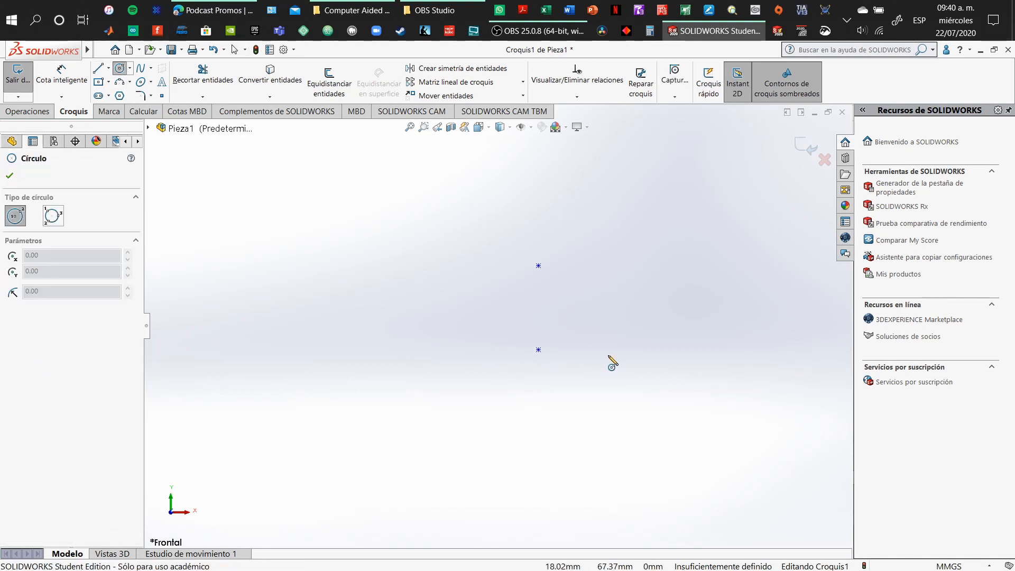
left_click(510, 423)
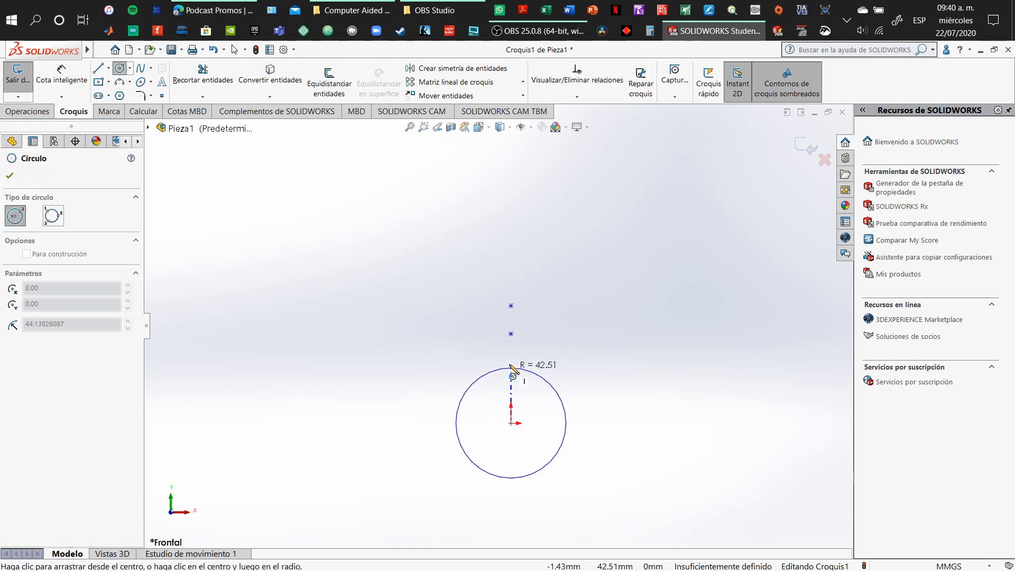
left_click(502, 349)
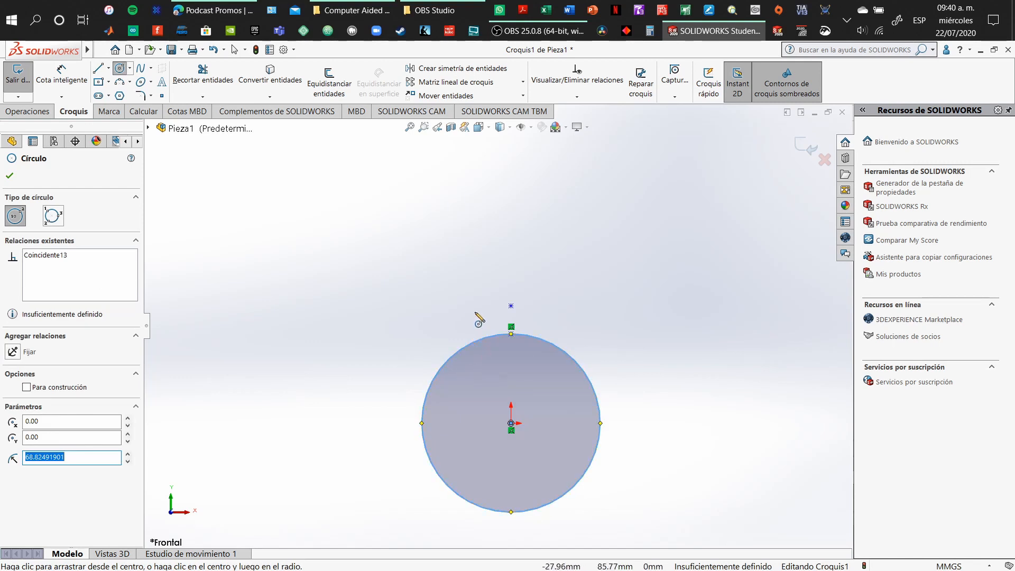
key("Escape")
scroll(502, 316, "up", 1)
scroll(502, 316, "down", 4)
scroll(527, 378, "down", 4)
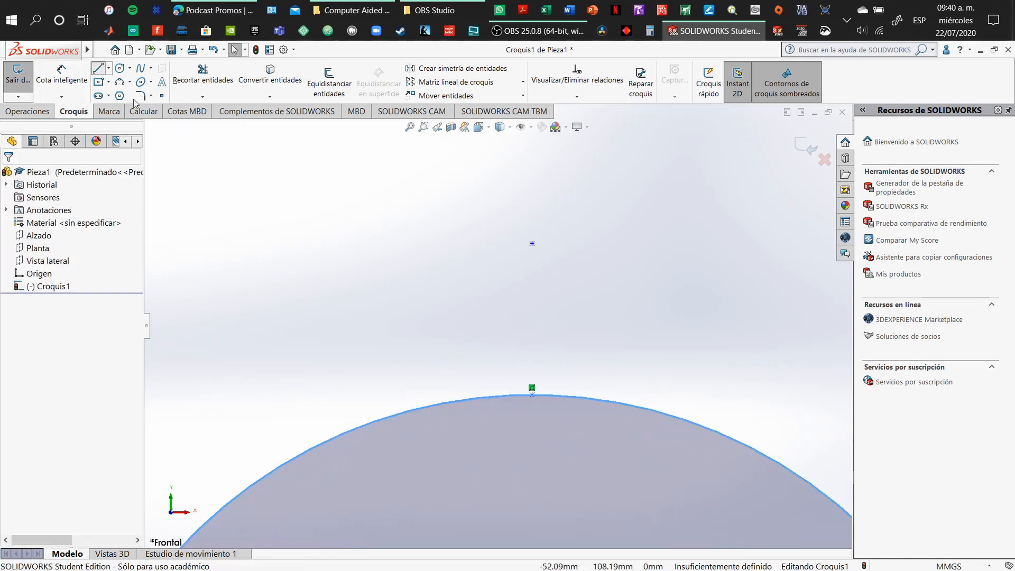
key("l")
left_click(532, 395)
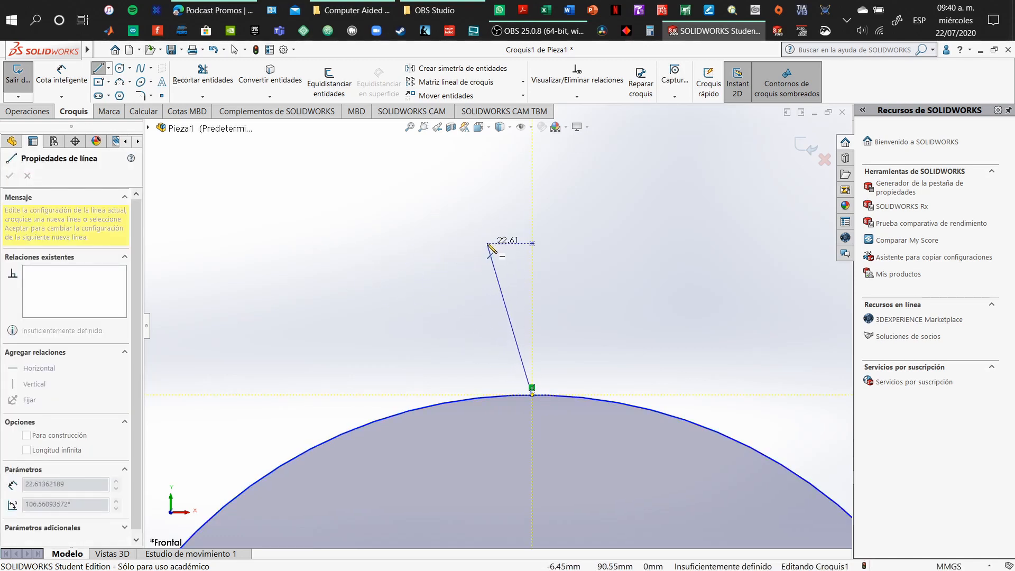
key("Escape")
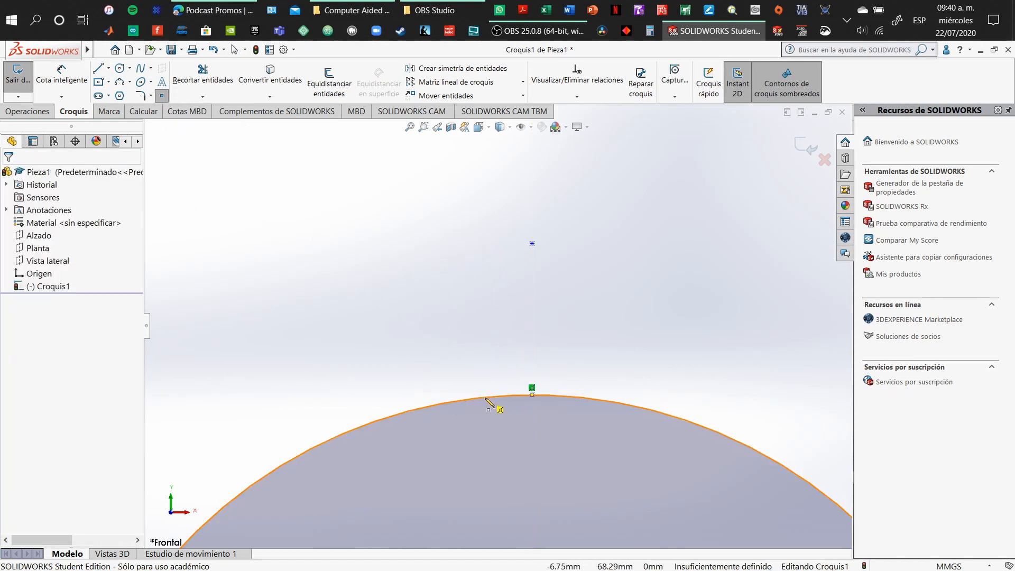
Place a sketch point on the circle about 6.75 mm left of its top point, and dimension the horizontal distance between them.
left_click(485, 397)
key("Escape")
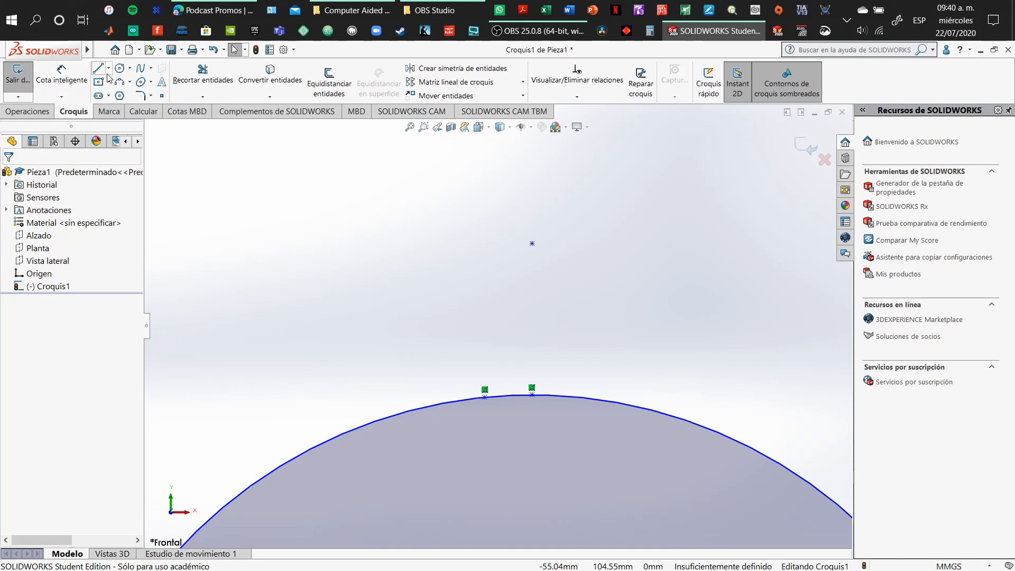
left_click(77, 81)
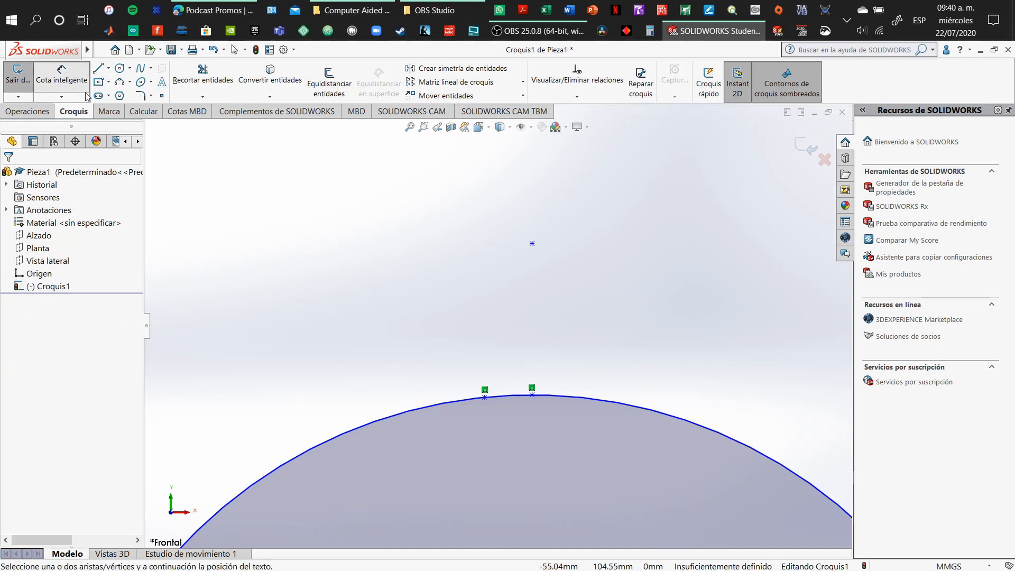
left_click(484, 397)
left_click(532, 394)
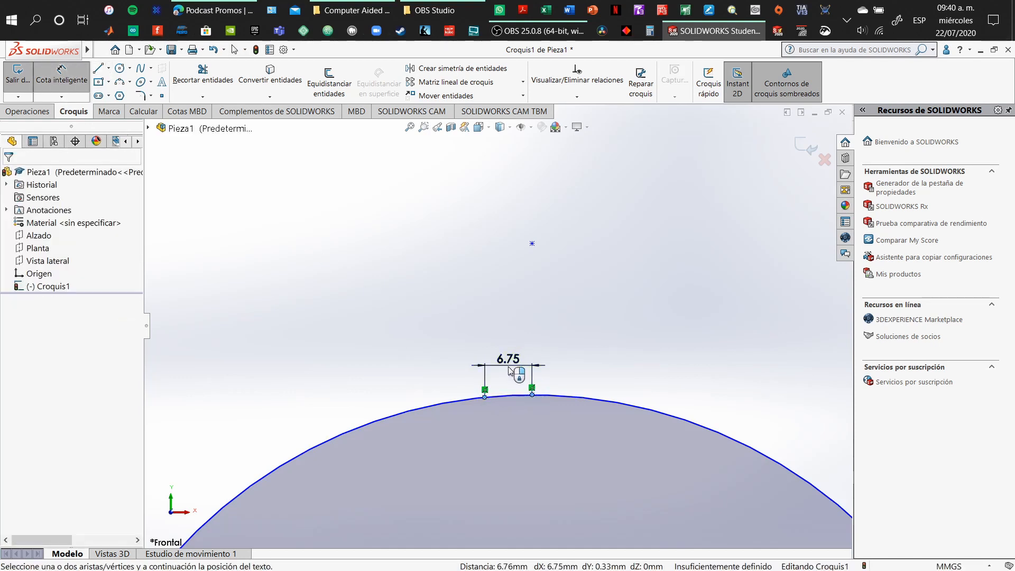
left_click(546, 387)
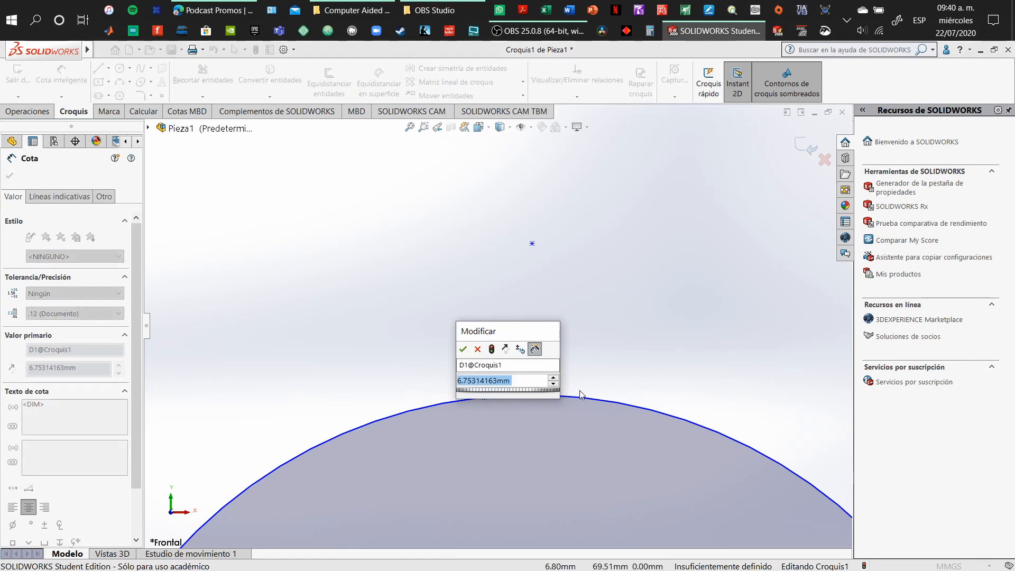
Try setting the horizontal dimension between the two points on the circle to 5 mm.
type("5")
key("Return")
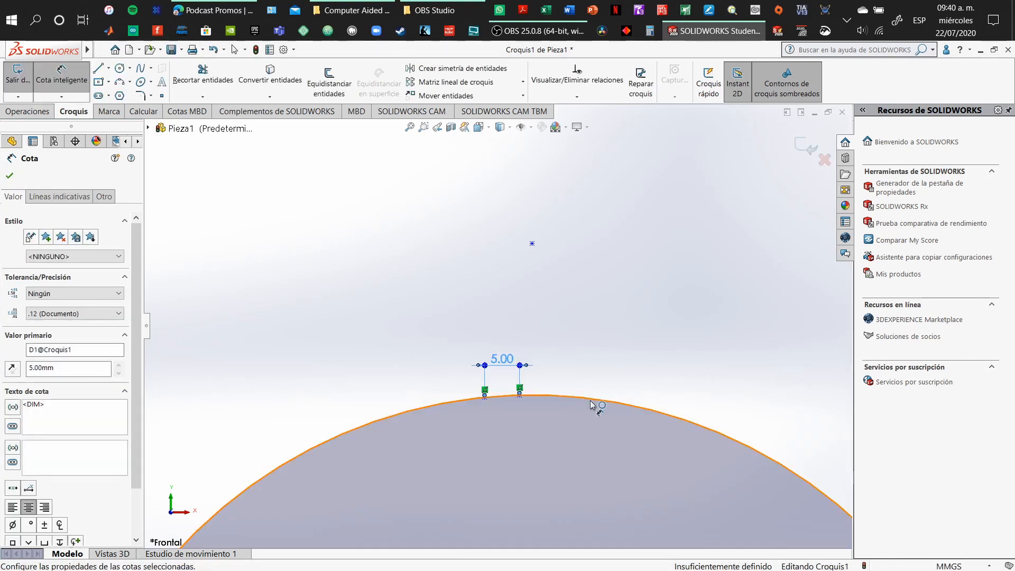
key("ctrl+z")
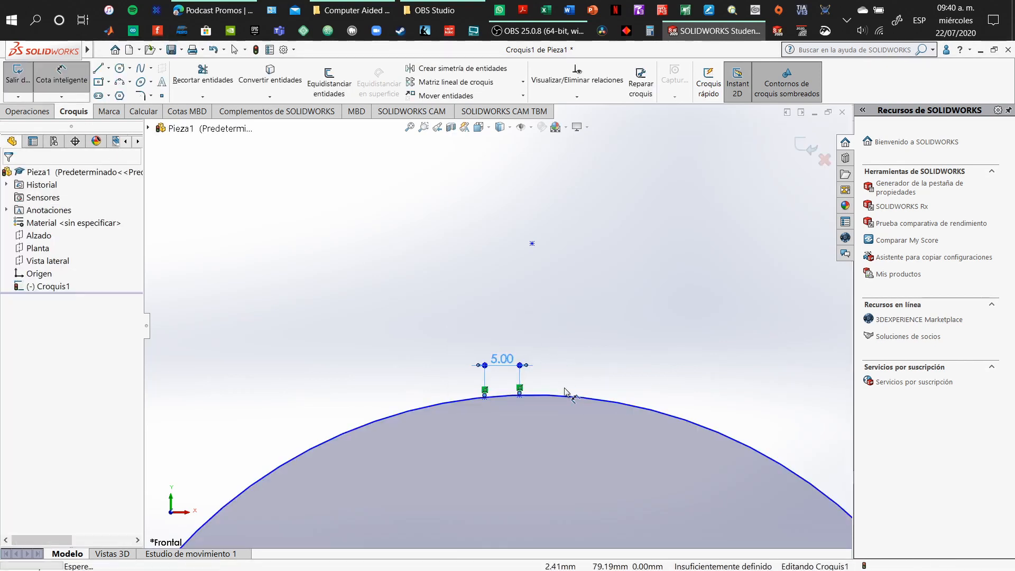
Apply a Fix relation to the sketch point at the top of the circle.
left_click(533, 394)
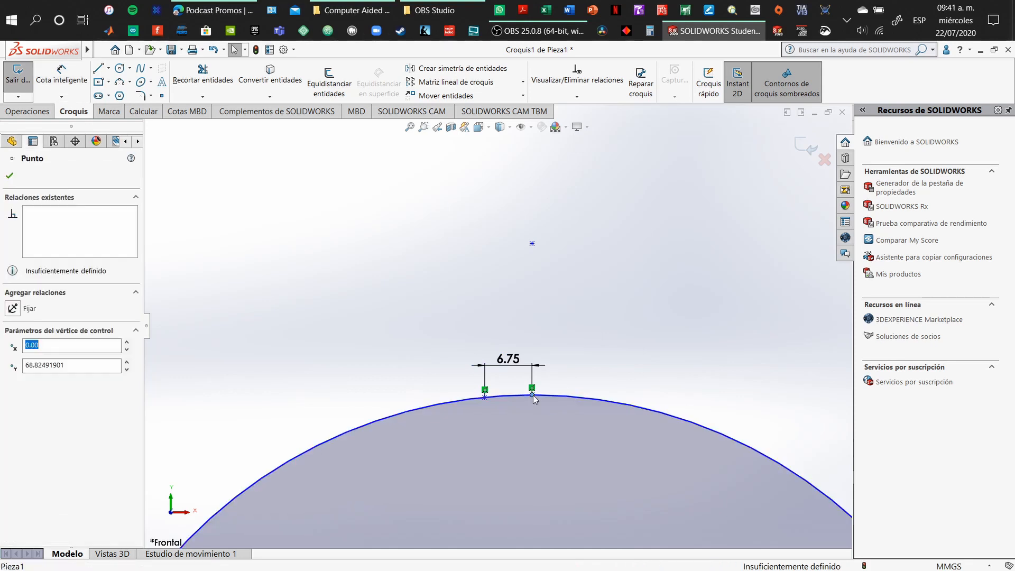
right_click(532, 395)
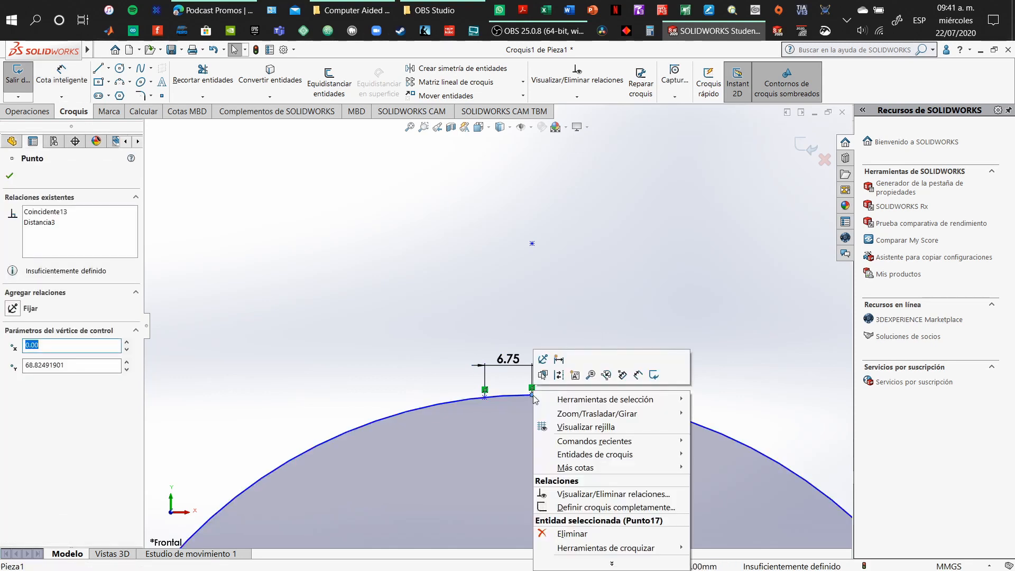
left_click(544, 360)
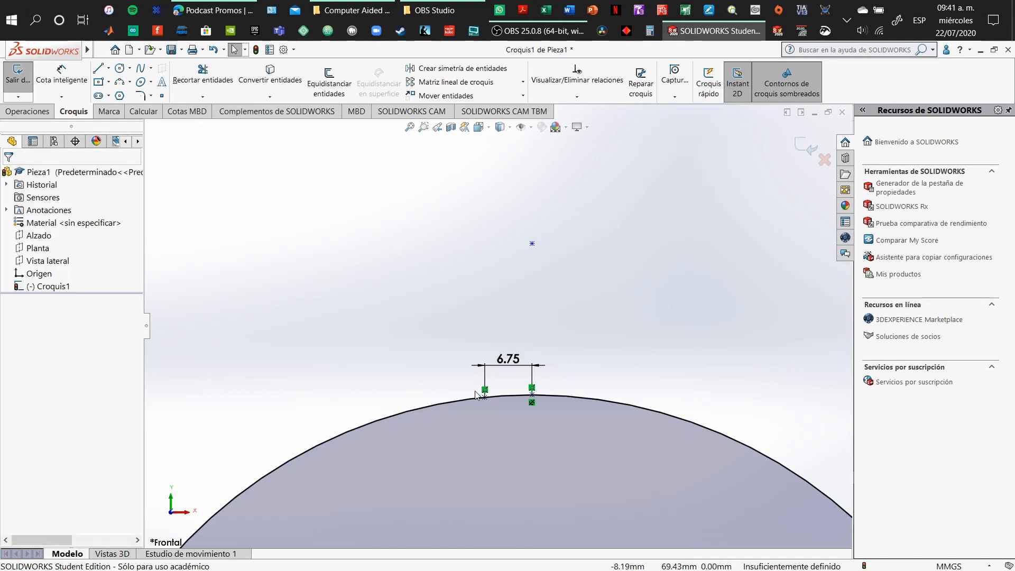
Set the horizontal dimension between the two sketch points on the circle to 5 mm.
double_click(509, 371)
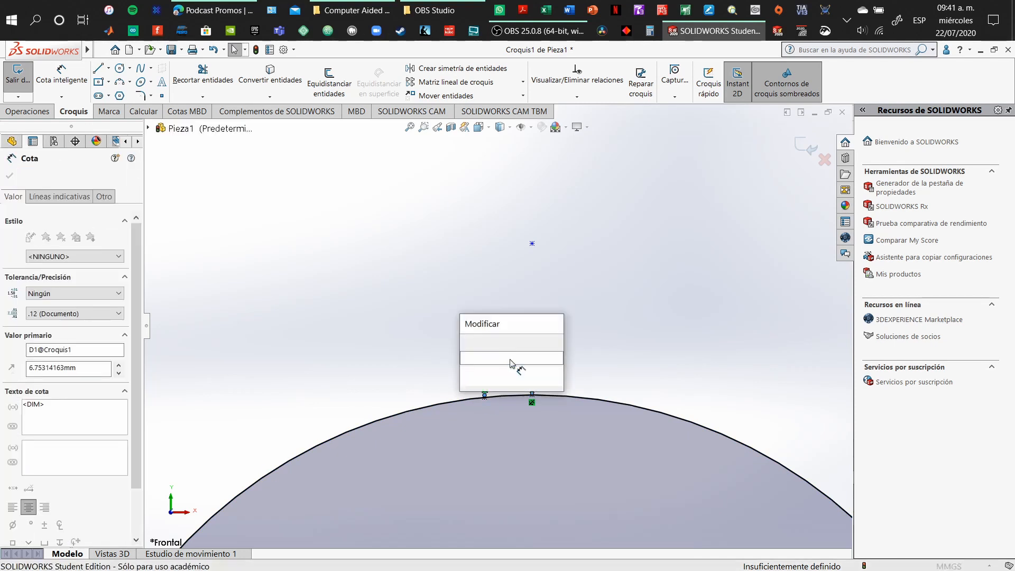
type("5")
key("Return")
key("Escape")
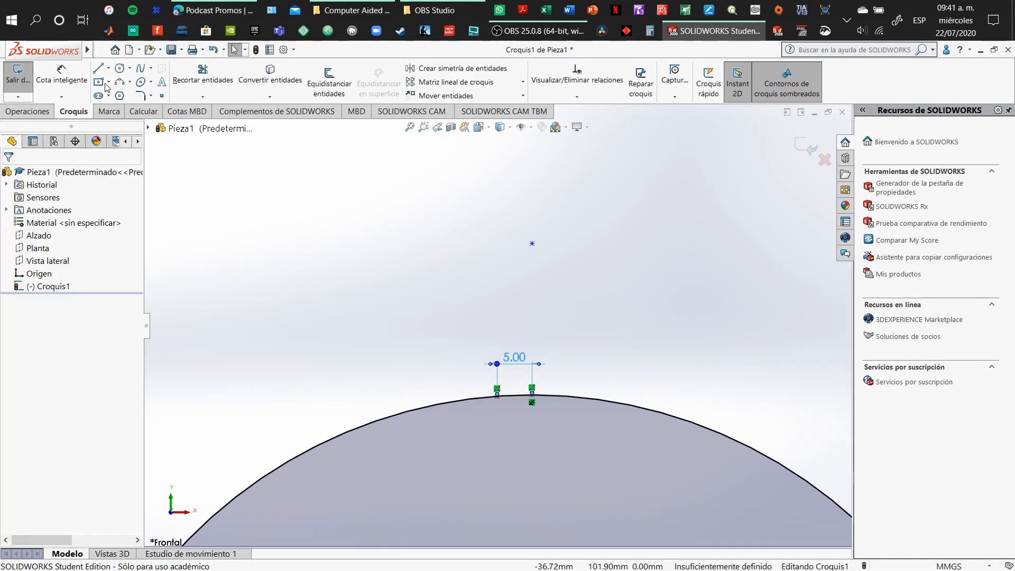
Draw a line about 21.76 mm long from the left sketch point on the circle, slanting up and outward to the left.
left_click(109, 49)
left_click(300, 132)
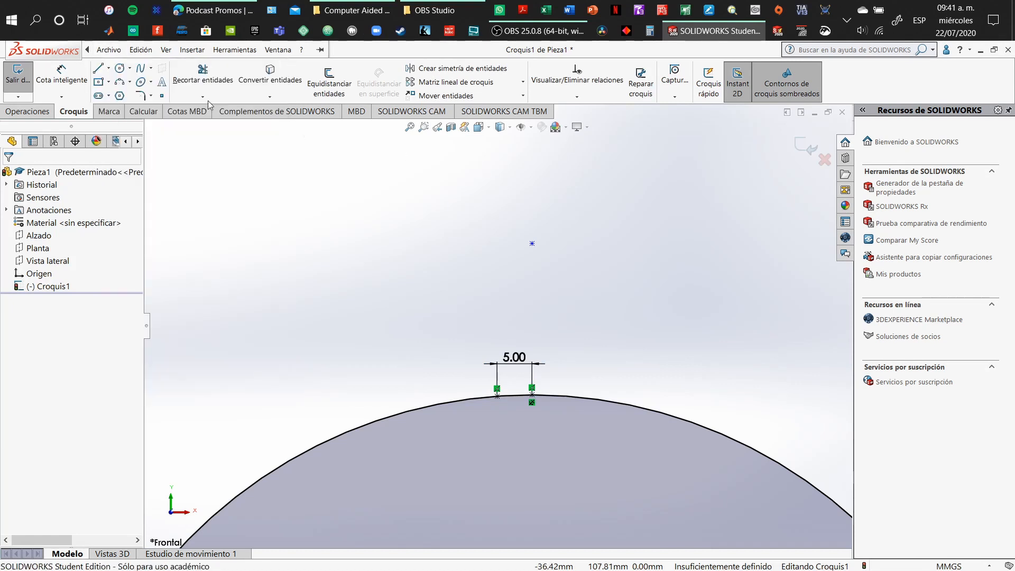
left_click(100, 68)
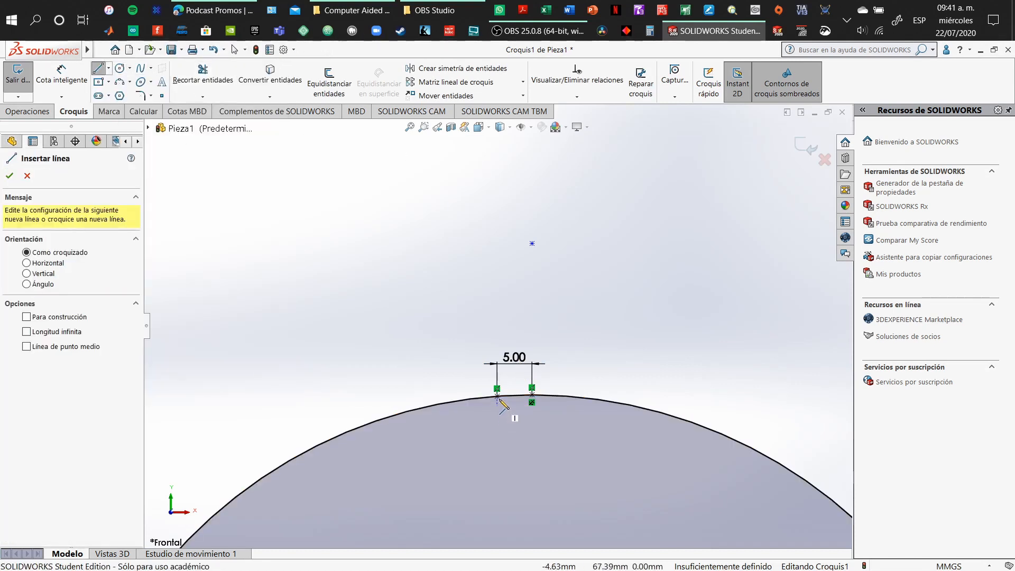
left_click(497, 395)
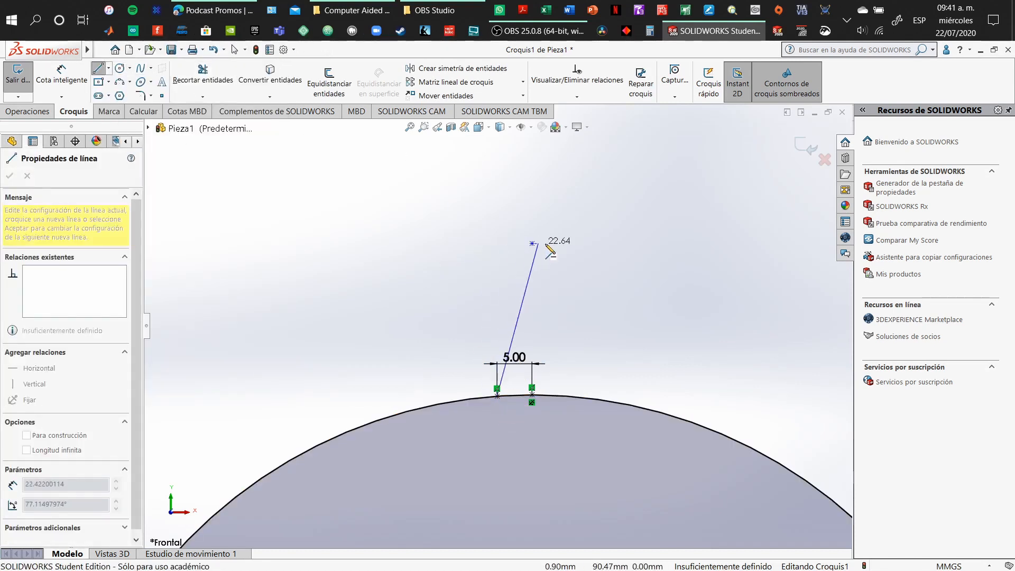
left_click(468, 247)
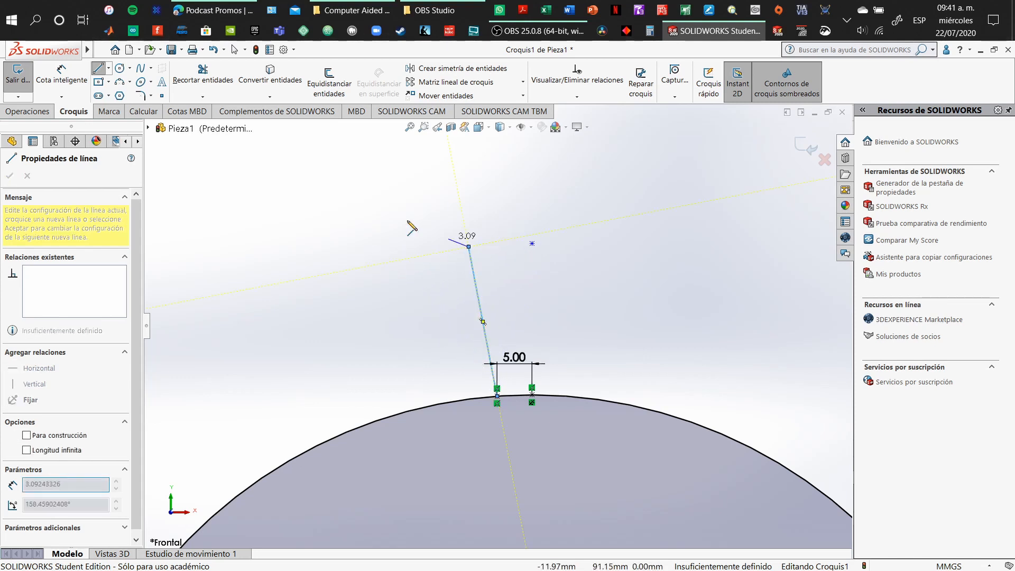
left_click(54, 84)
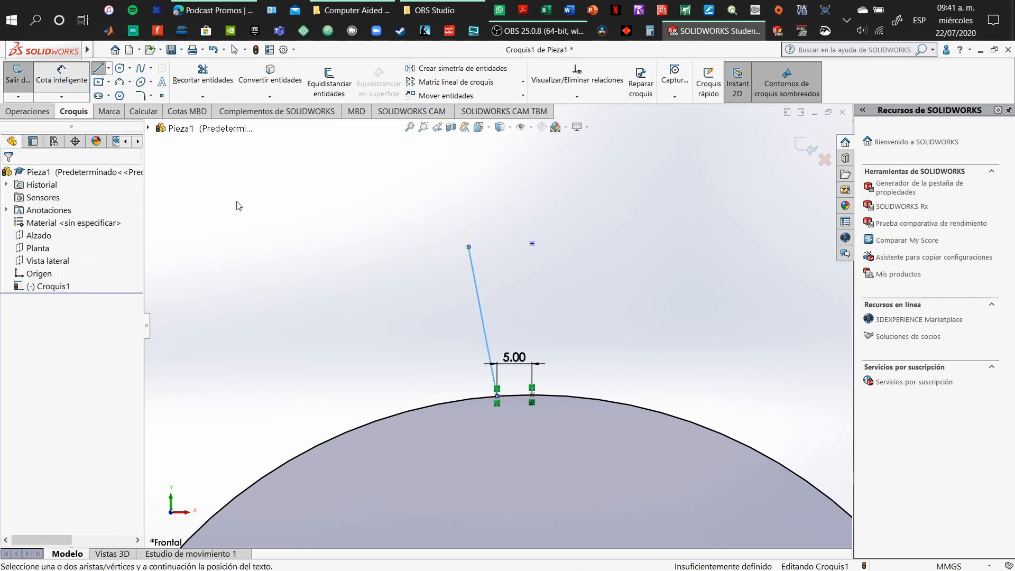
left_click(493, 381)
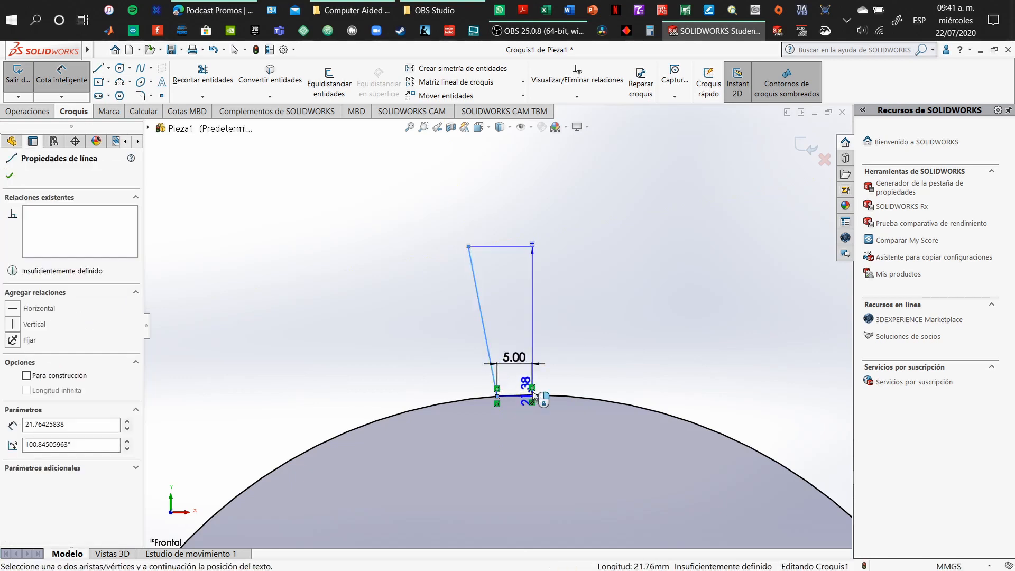
left_click(539, 400)
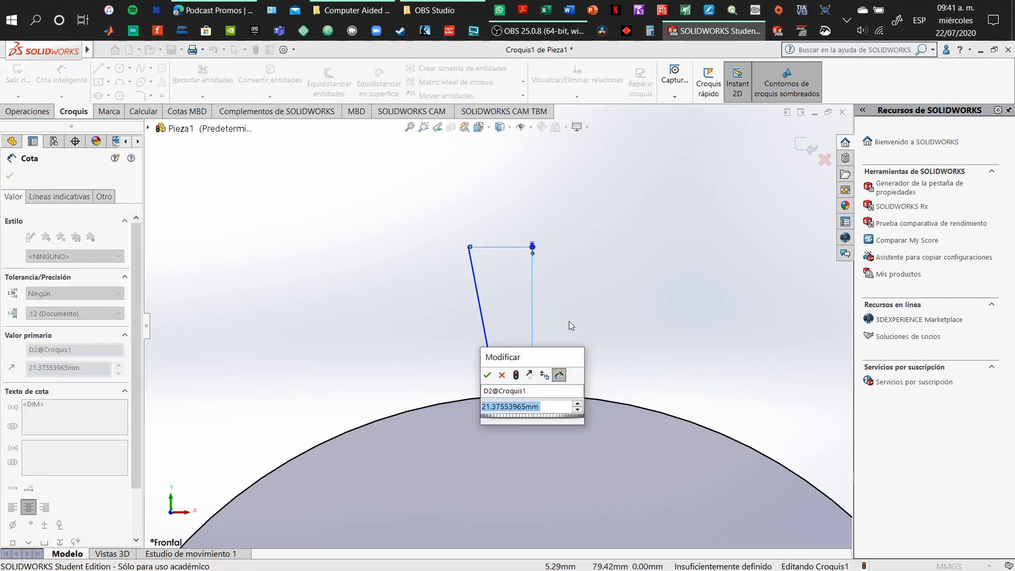
key("Escape")
key("Escape")
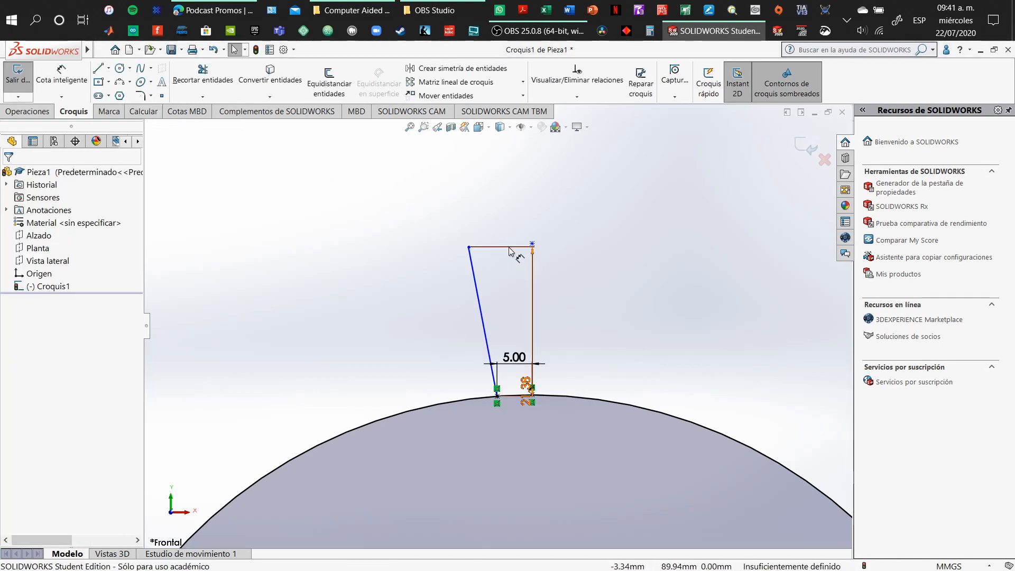
key("Delete")
left_click(61, 74)
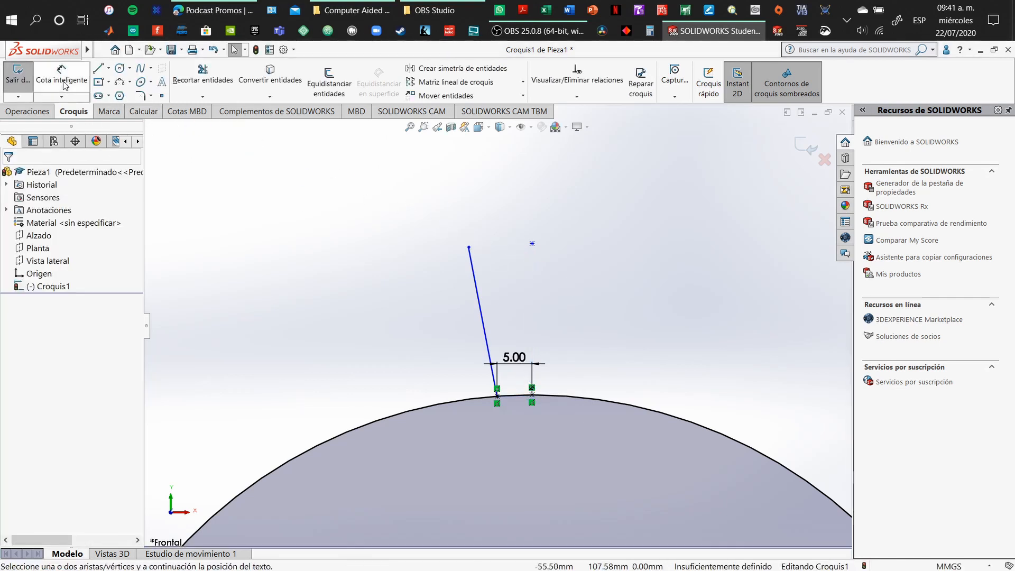
left_click(485, 331)
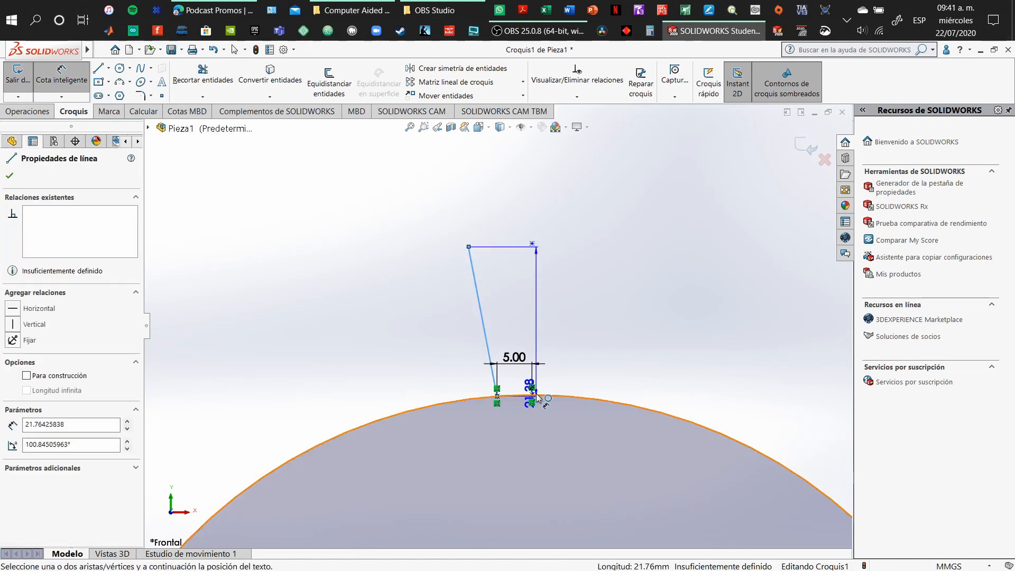
left_click(532, 395)
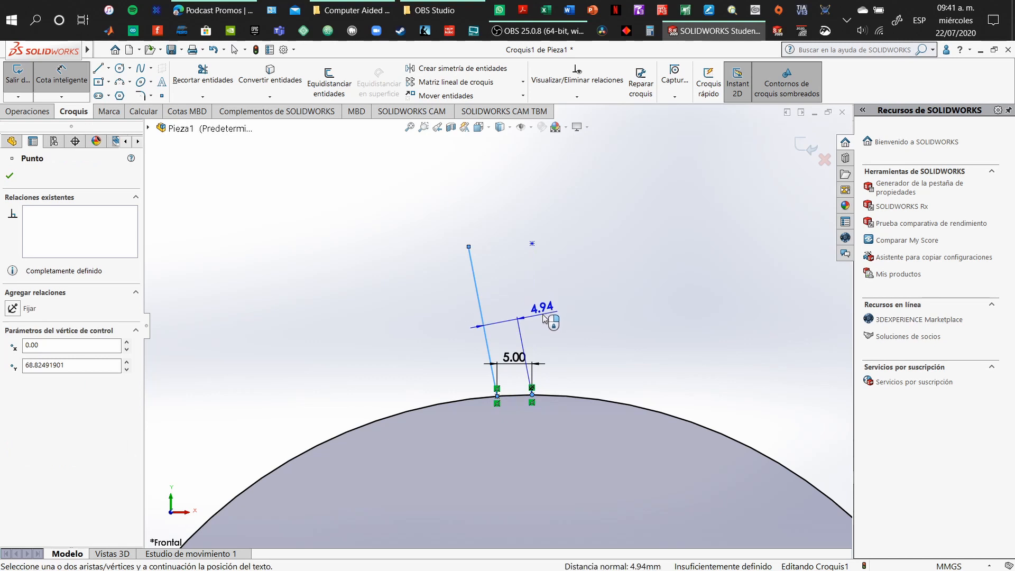
key("Escape")
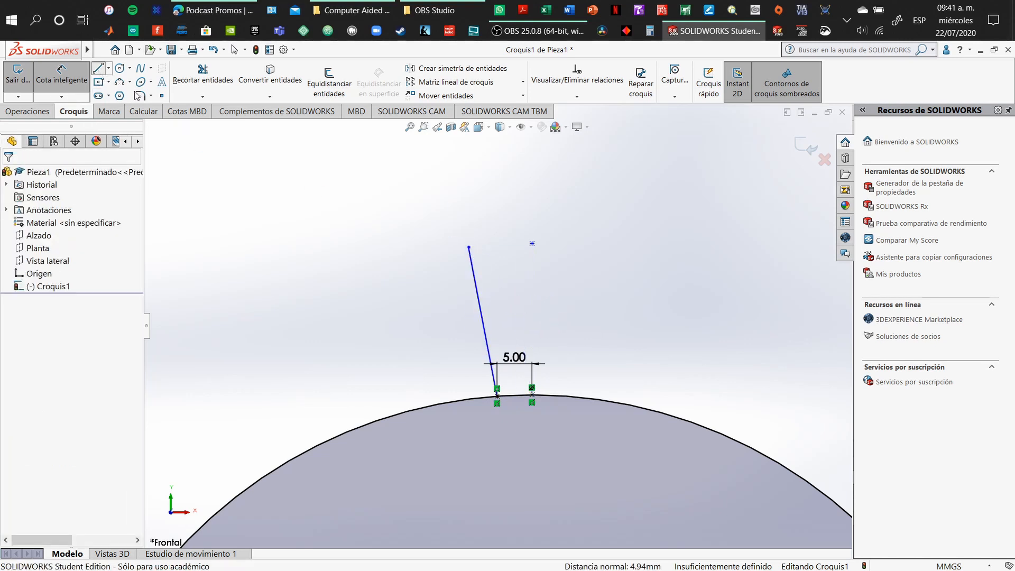
Draw a horizontal helper line about 14.92 mm leftward from the upper sketch point, and move the slanted line's upper end onto it.
key("l")
left_click(531, 243)
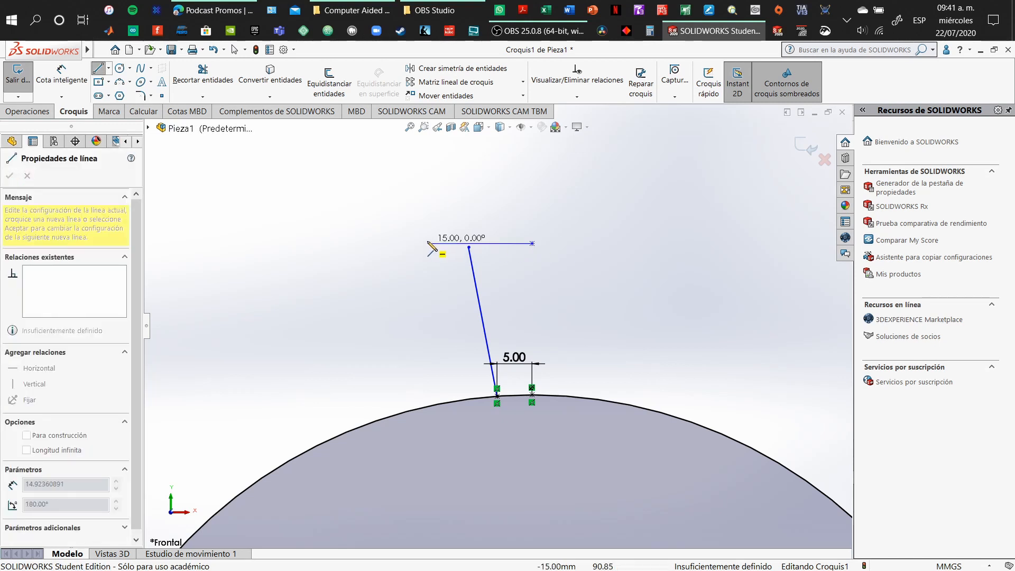
left_click(427, 243)
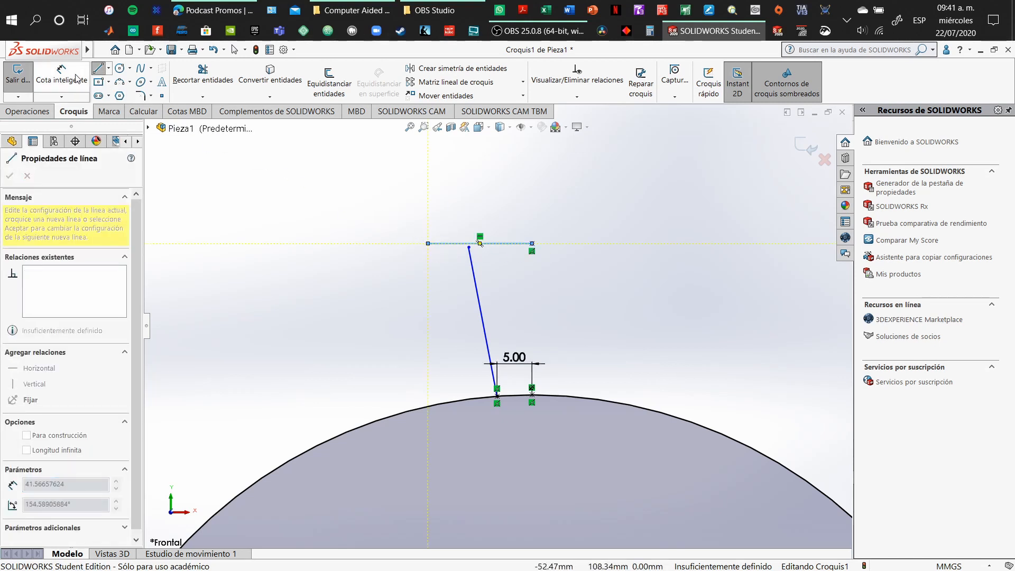
key("Escape")
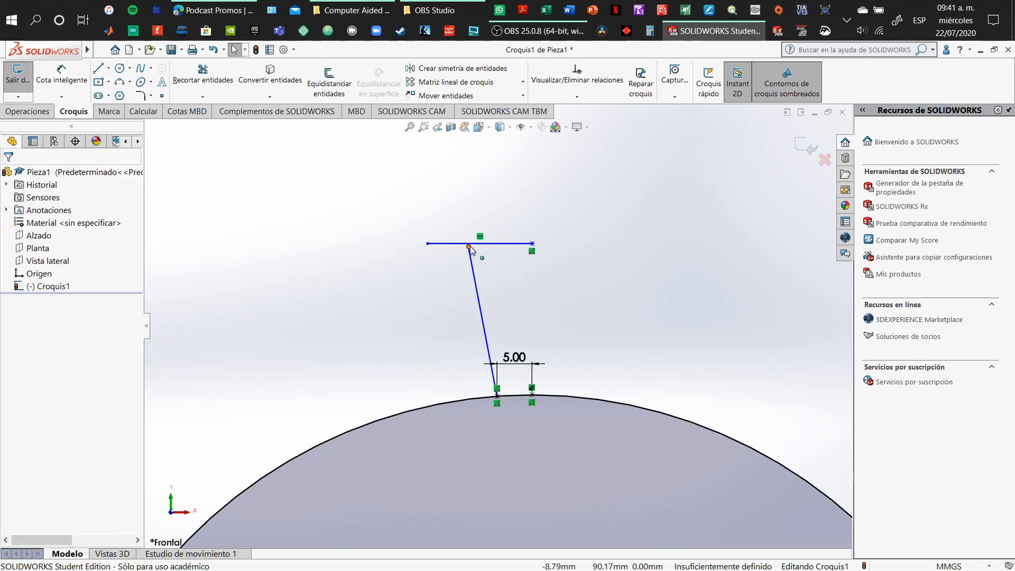
left_click(469, 243)
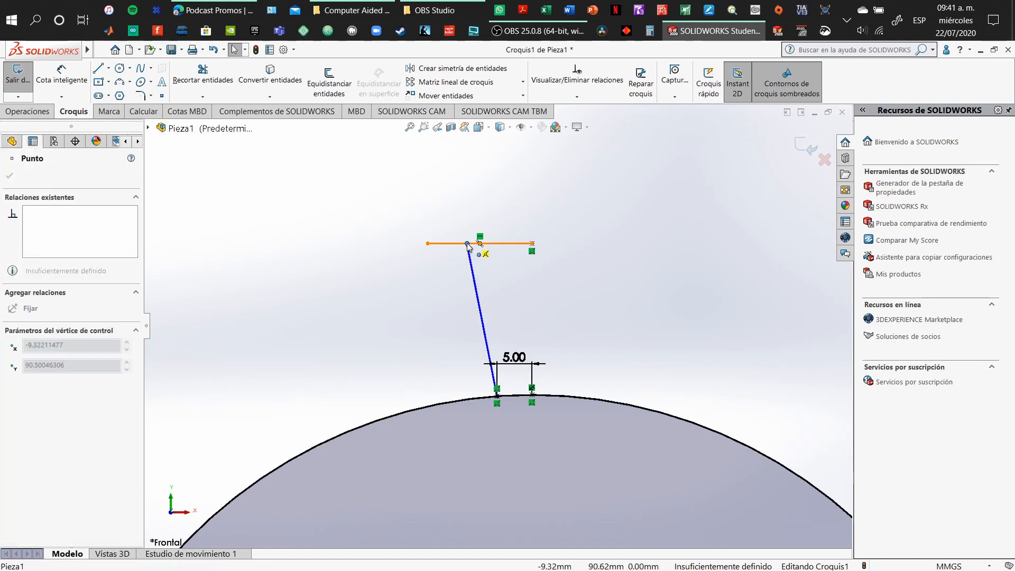
left_click(231, 159)
Dimension the angle between the slanted line and the horizontal helper line as 75°.
left_click(78, 81)
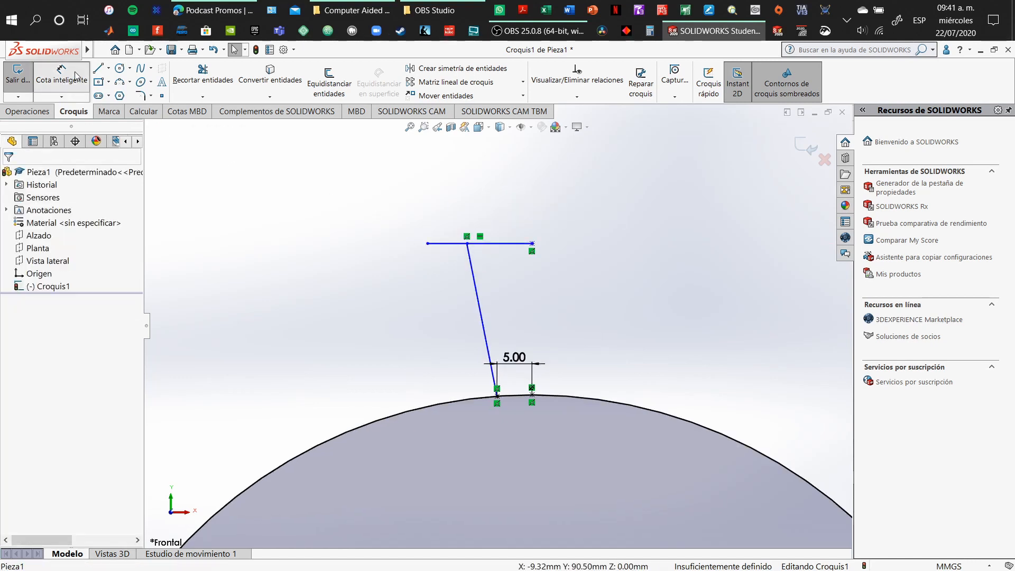
left_click(481, 298)
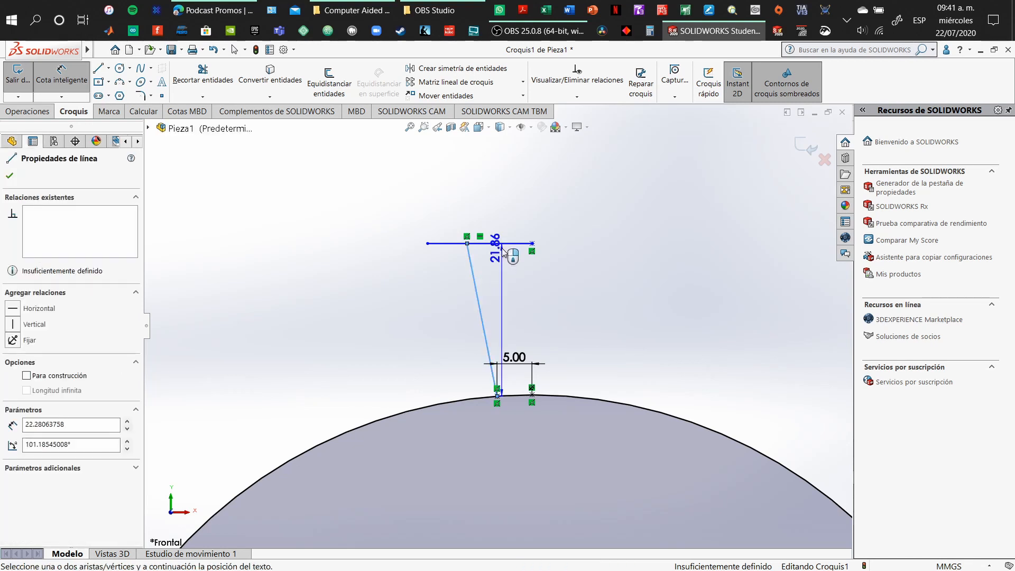
left_click(508, 243)
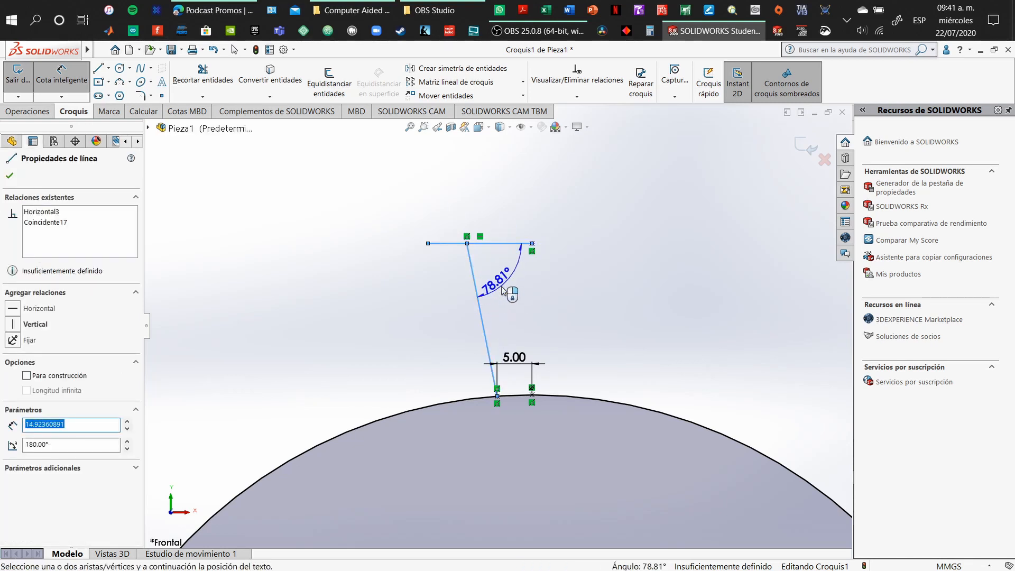
left_click(538, 306)
left_click_drag(492, 239, 629, 169)
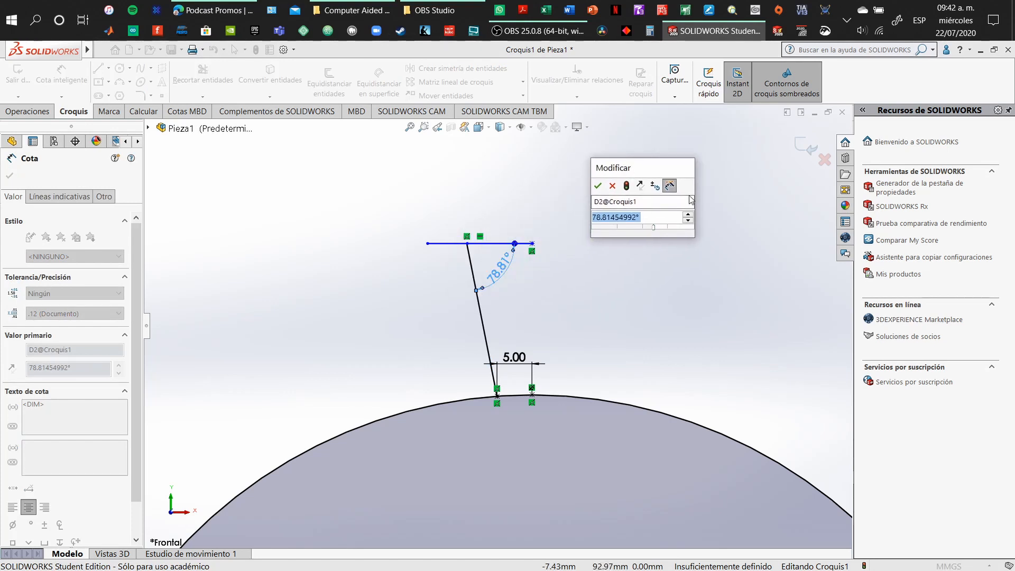
type("75")
key("Return")
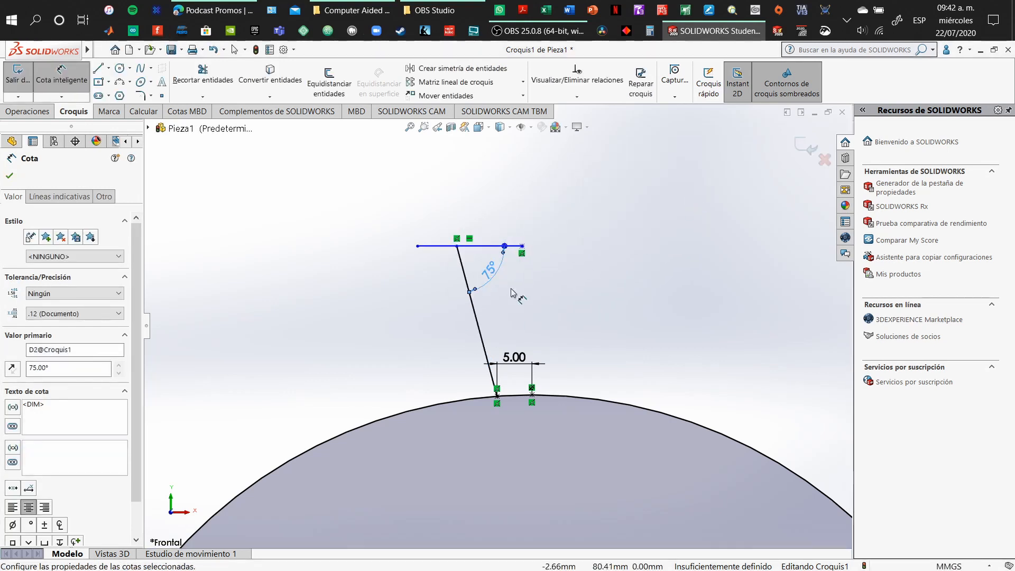
Delete the horizontal helper line together with its associated angle dimension.
left_click(488, 246)
key("Delete")
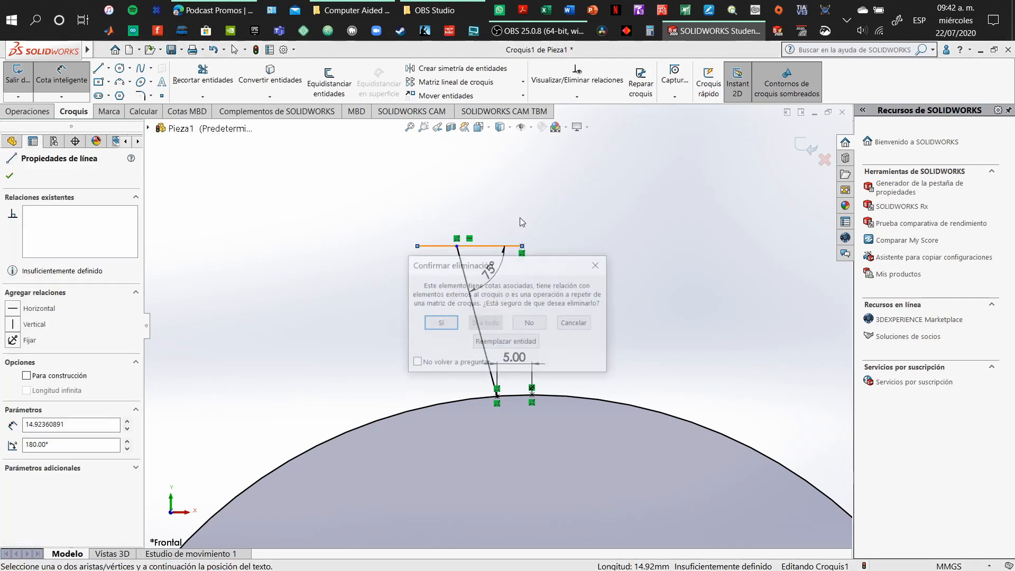
left_click(533, 323)
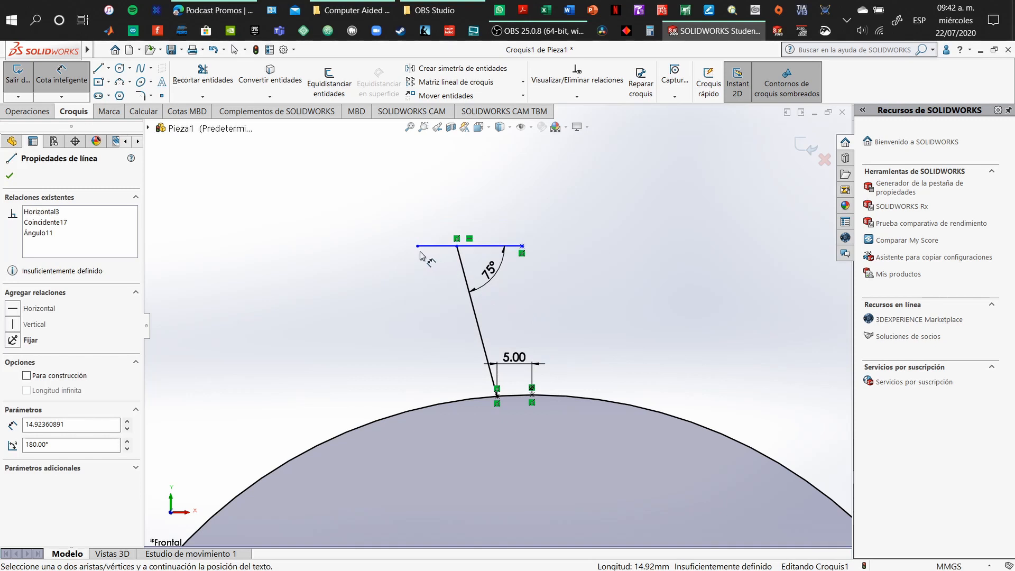
key("Escape")
left_click(443, 247)
key("Delete")
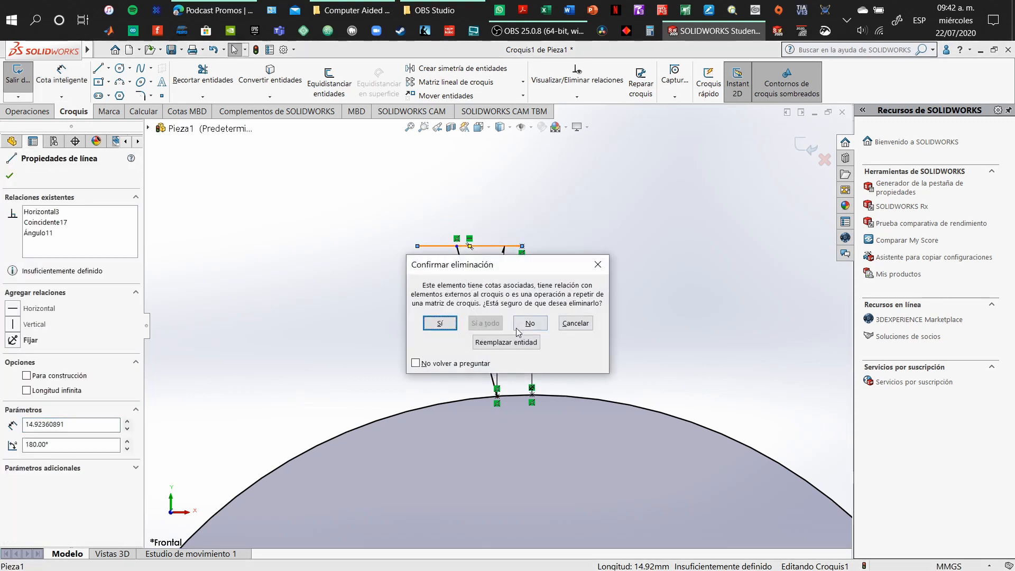
key("Return")
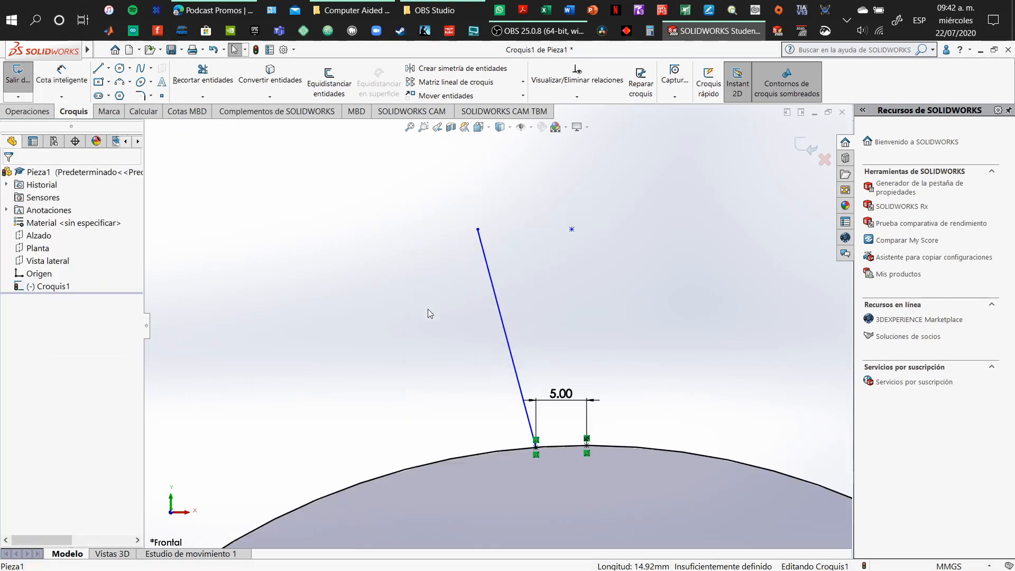
Draw an outer circle of about 90.81 mm radius centred on the origin and passing through the slanted line's upper end.
scroll(428, 309, "up", 8)
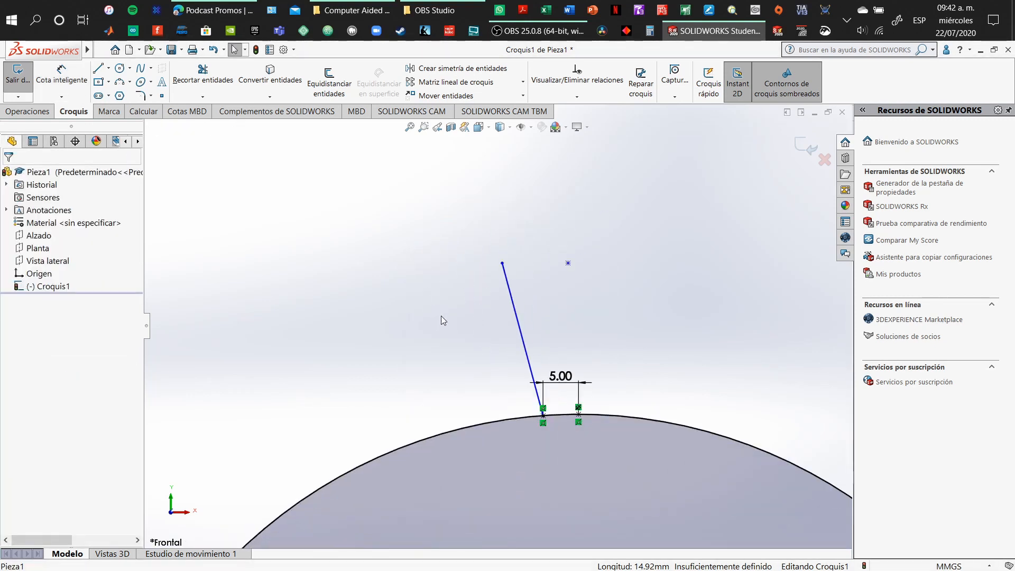
left_click(120, 68)
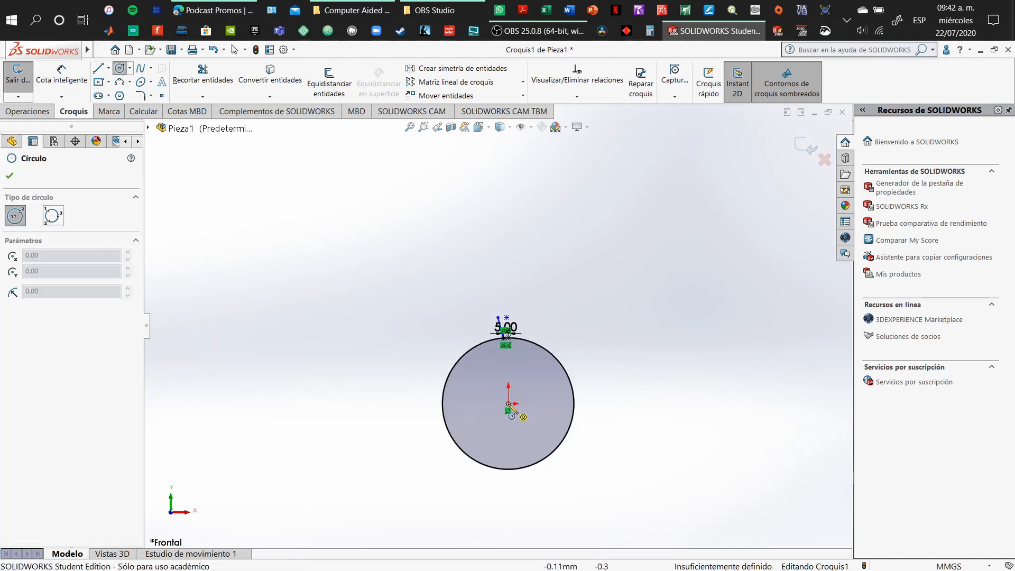
left_click(508, 405)
left_click(526, 317)
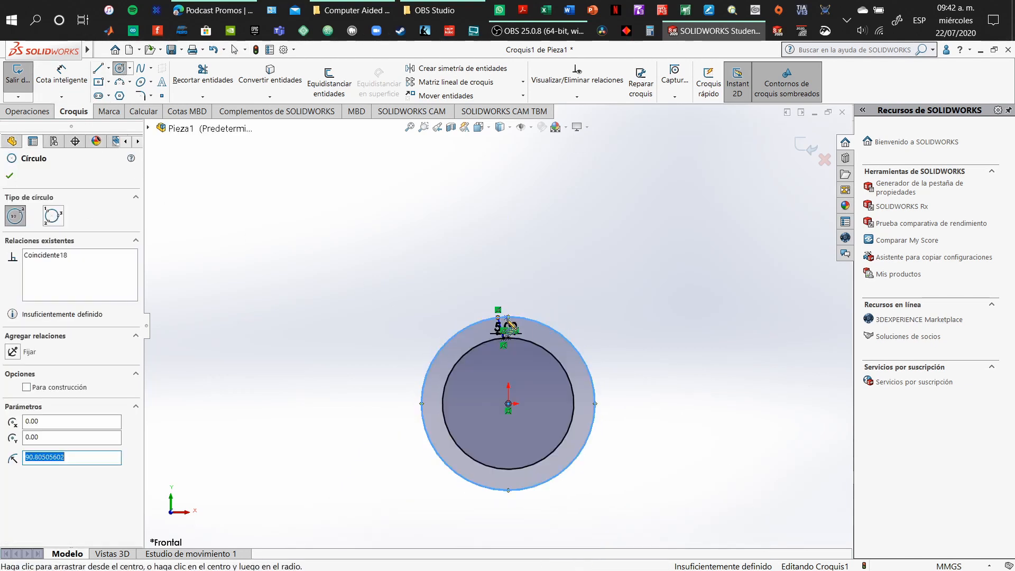
scroll(511, 344, "down", 5)
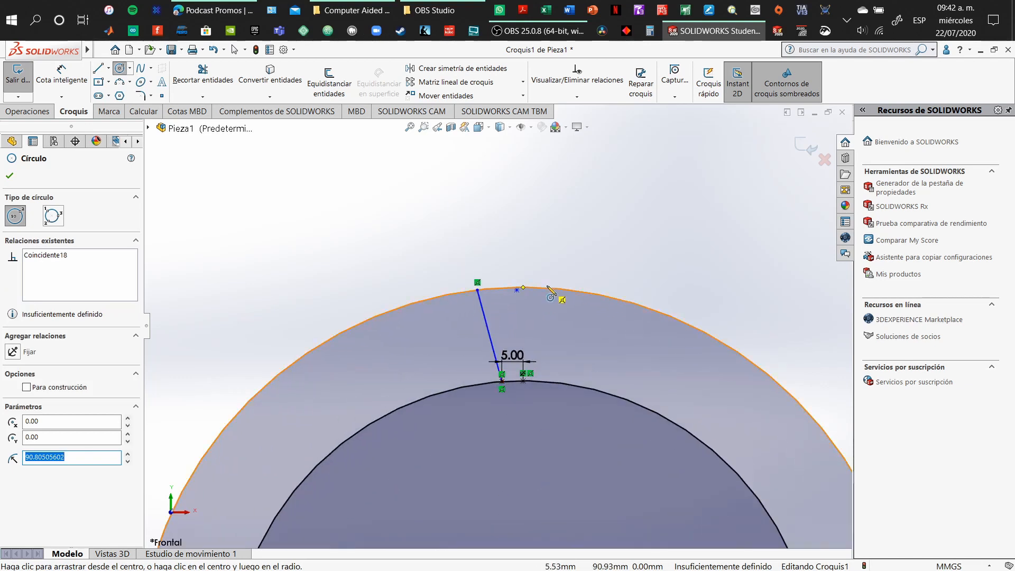
key("Escape")
scroll(503, 258, "down", 3)
scroll(495, 327, "up", 2)
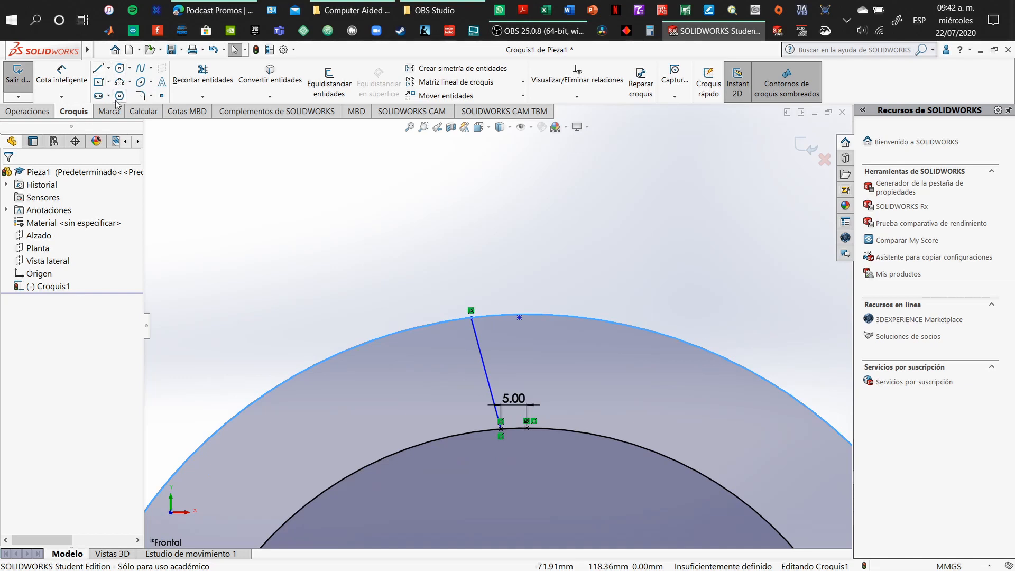
Place sketch points at the slanted line's upper end and on the outer circle about 10.1 mm farther left.
left_click(161, 99)
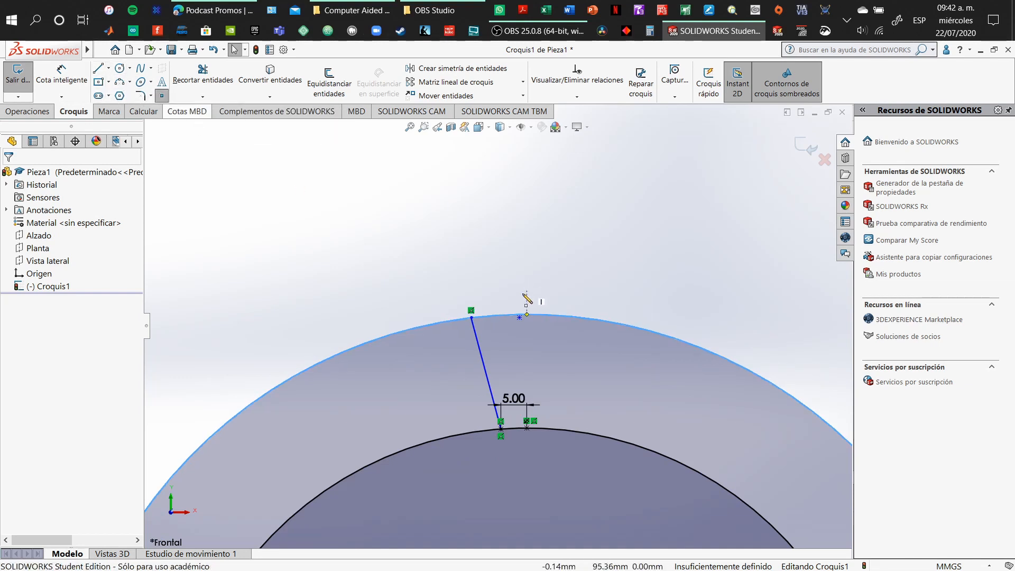
left_click(471, 317)
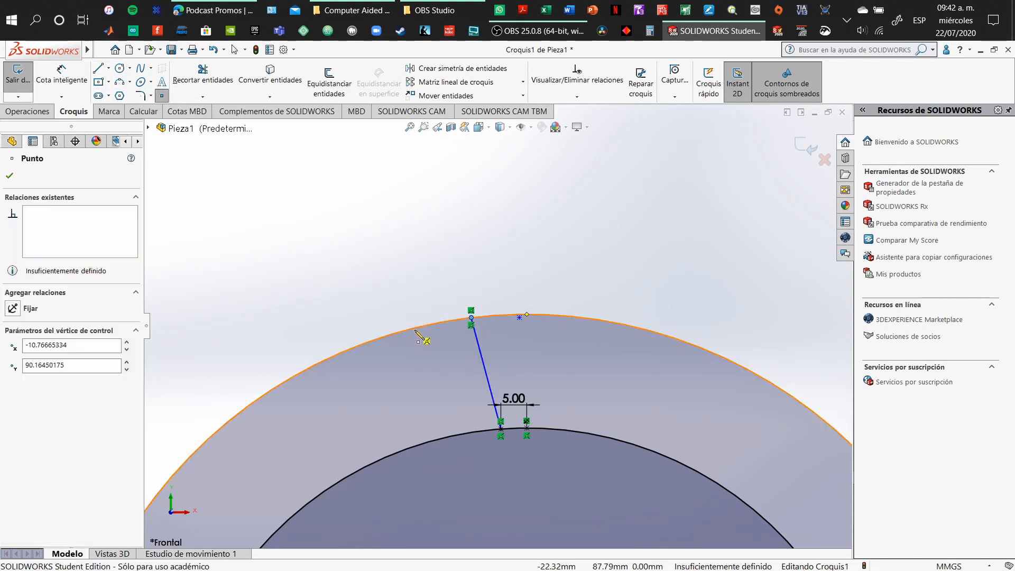
left_click(419, 328)
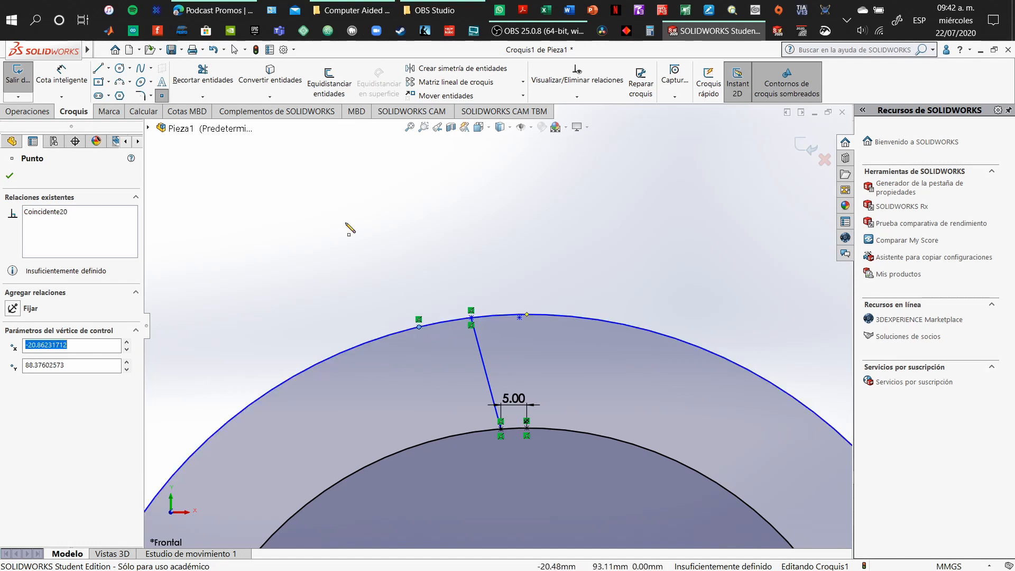
Try a horizontal dimension between the slanted line's upper end and the sketch point farther left, and undo it.
left_click(59, 74)
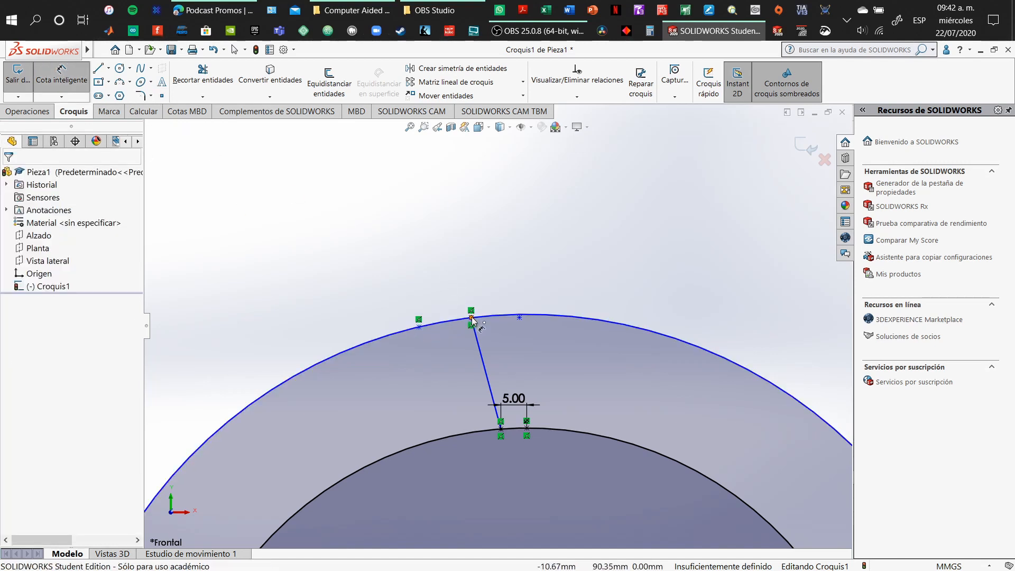
left_click(471, 317)
left_click(419, 327)
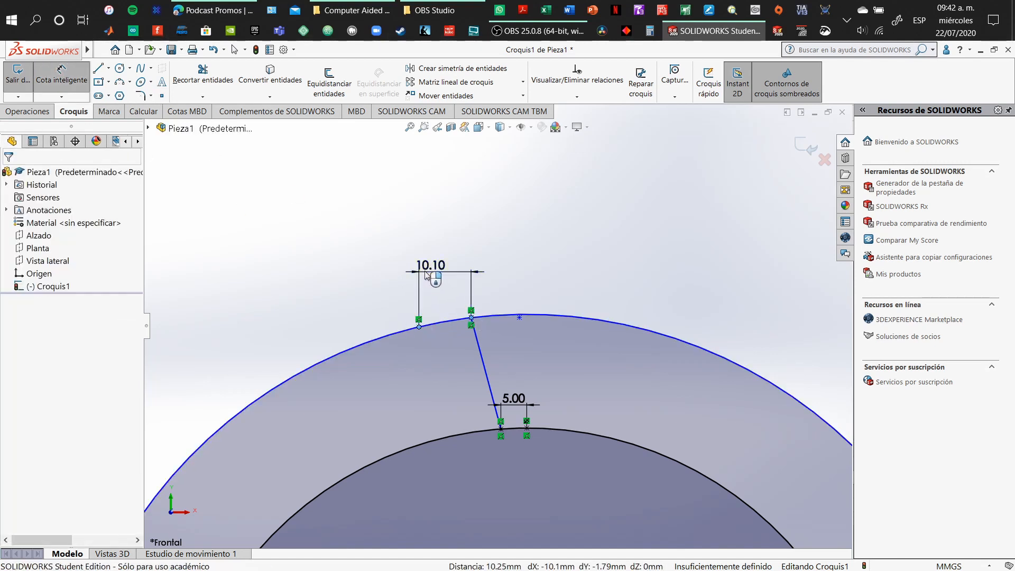
left_click(425, 274)
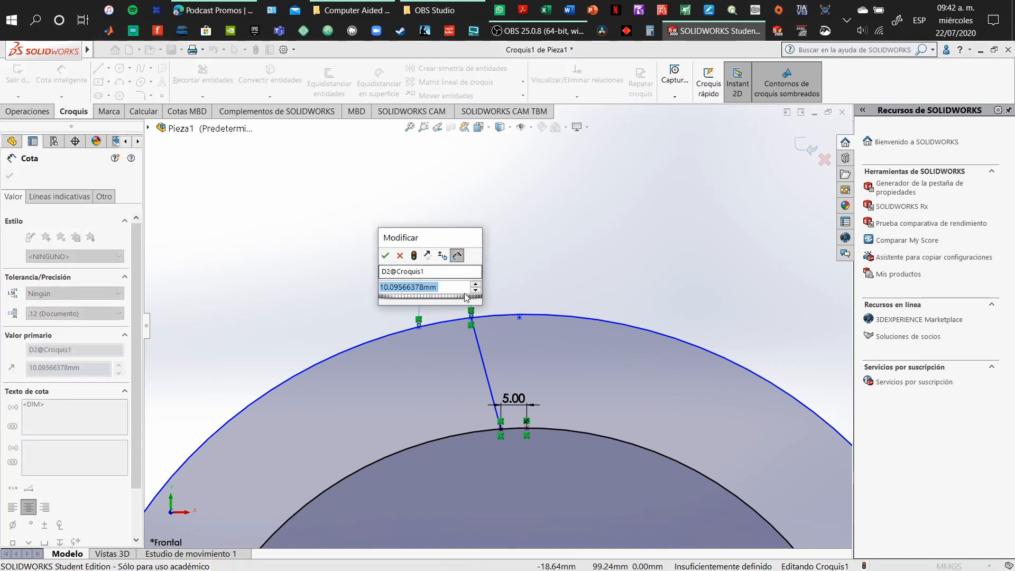
key("Escape")
key("Escape")
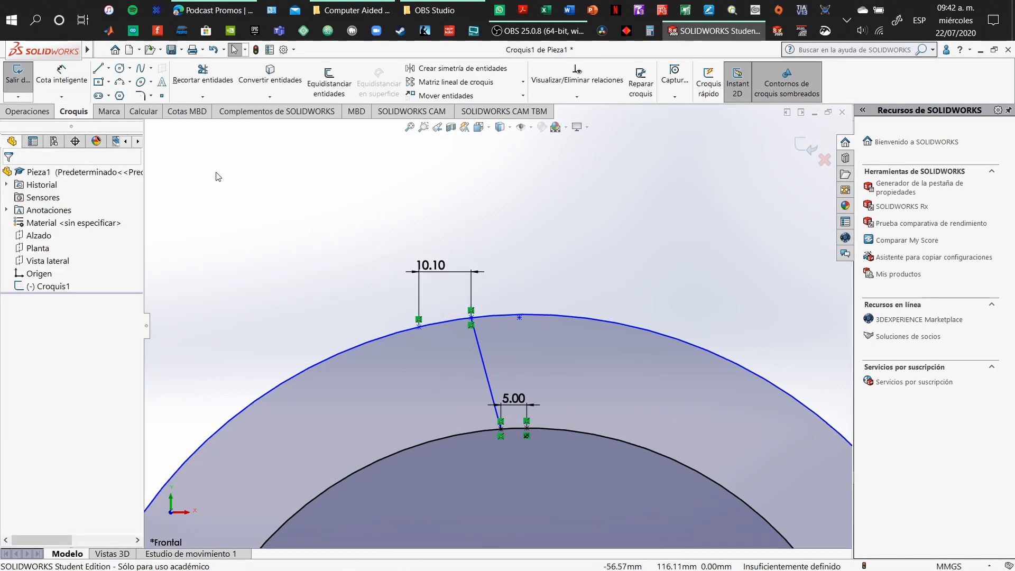
key("ctrl+z")
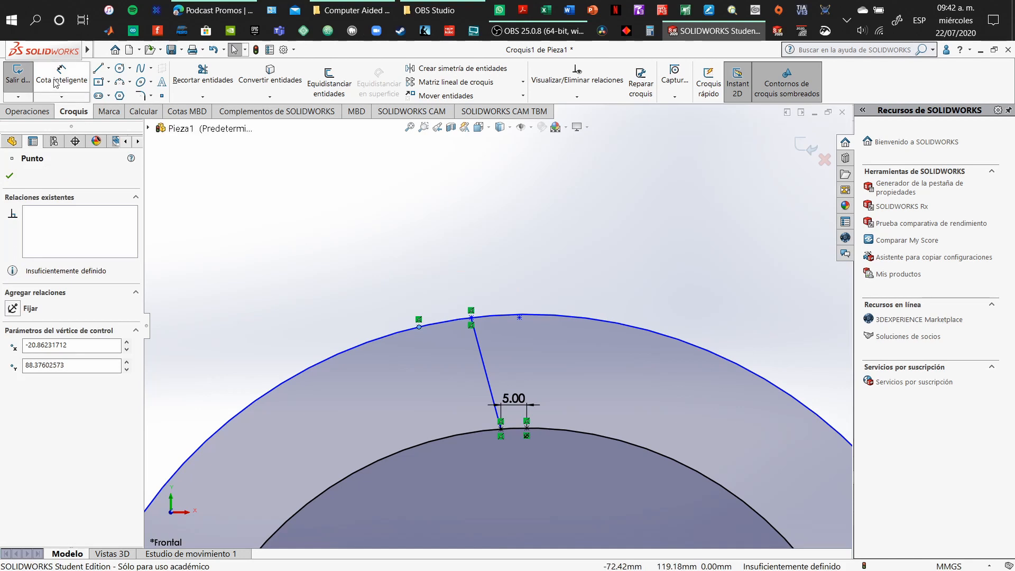
Try an aligned dimension of 5 mm between the two sketch points on the outer circle, and undo it.
left_click(56, 84)
left_click(419, 327)
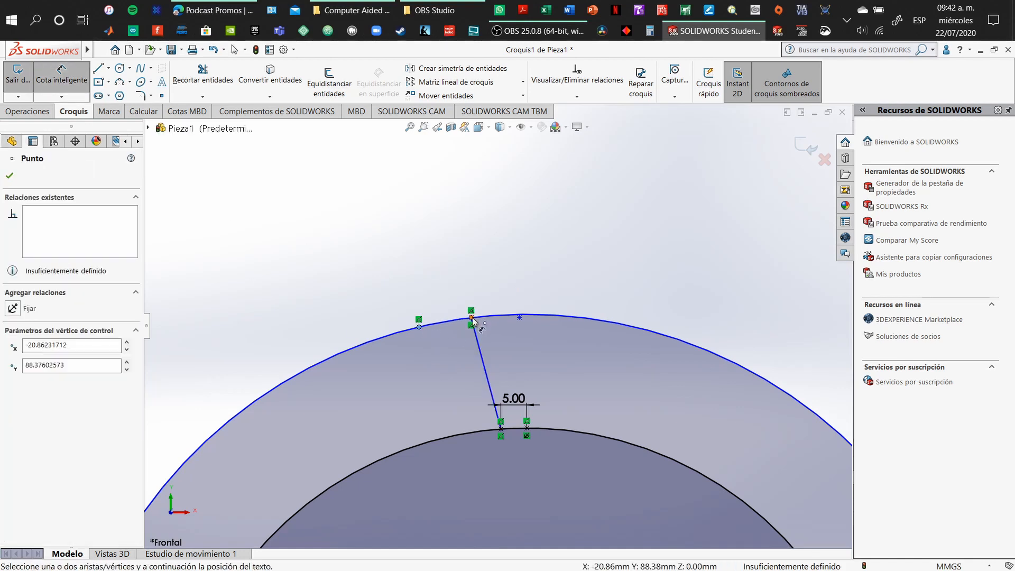
left_click(471, 317)
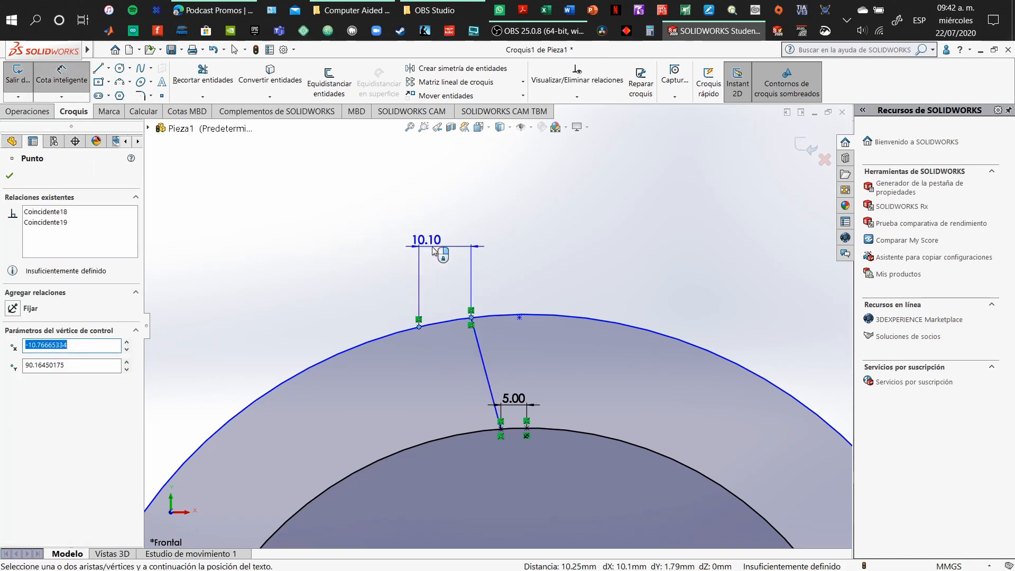
left_click(400, 252)
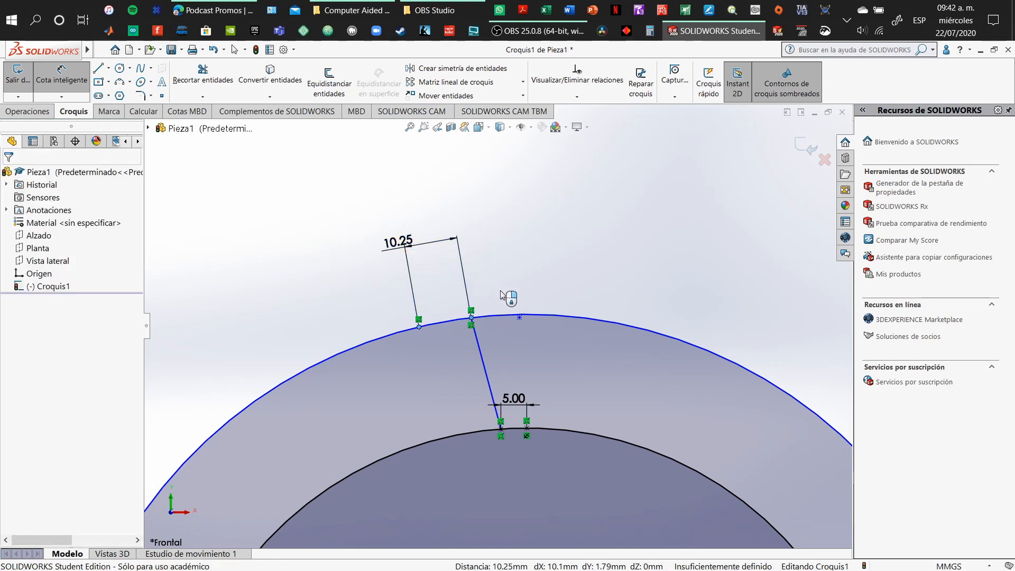
type("5")
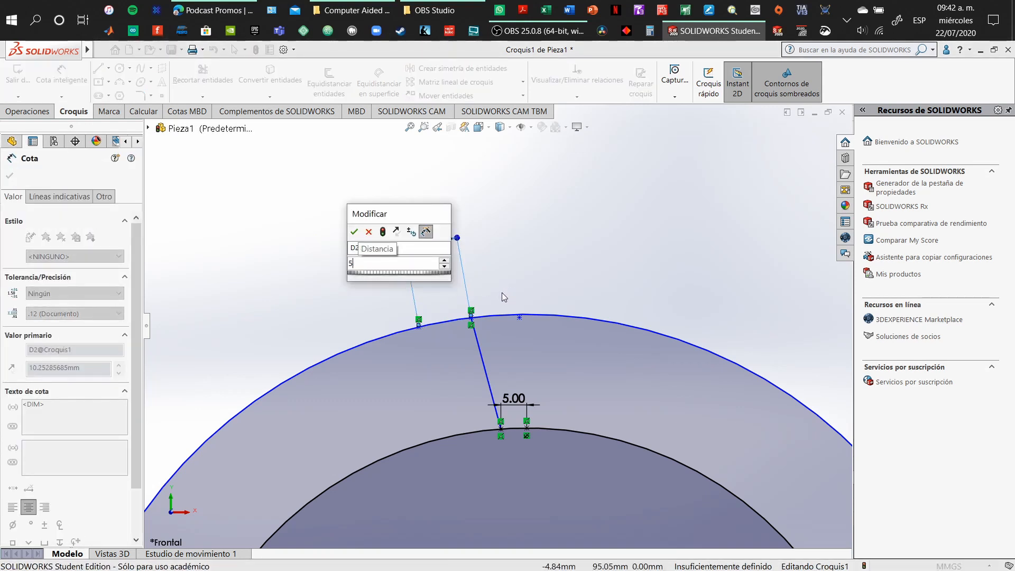
key("Return")
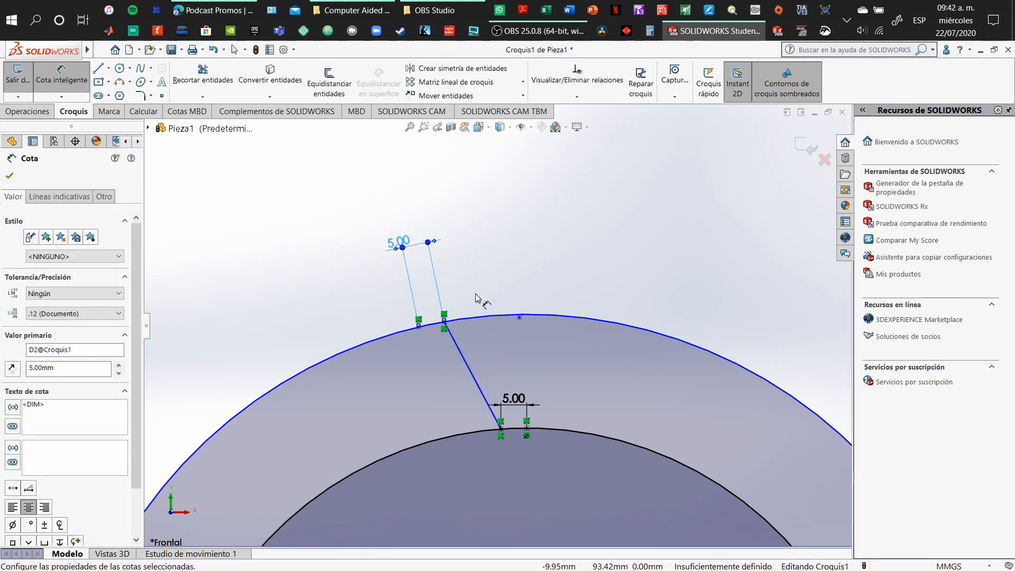
key("ctrl+z")
key("ctrl+z")
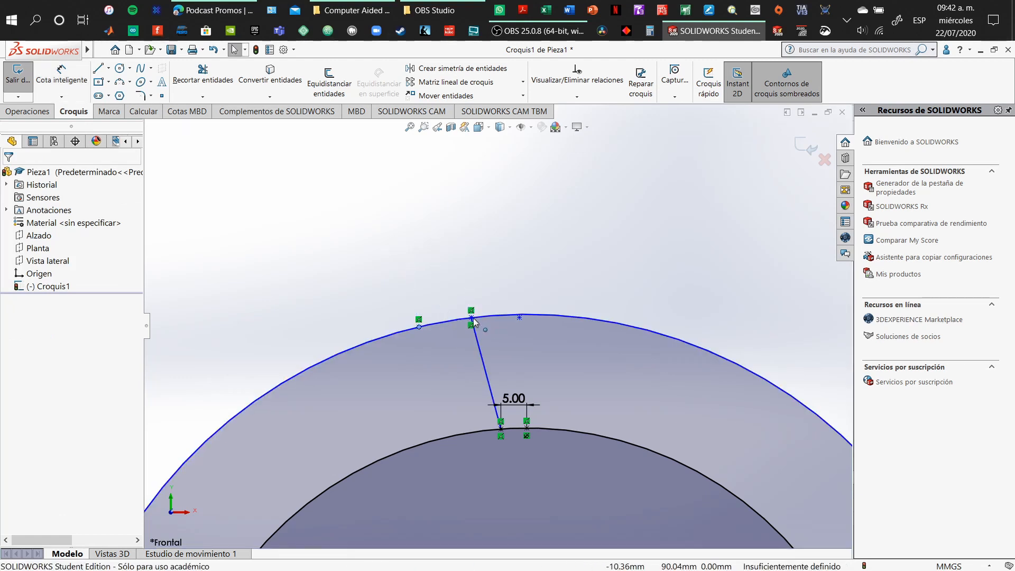
Apply a Fix relation to the sketch point at the slanted line's upper end.
left_click(472, 319)
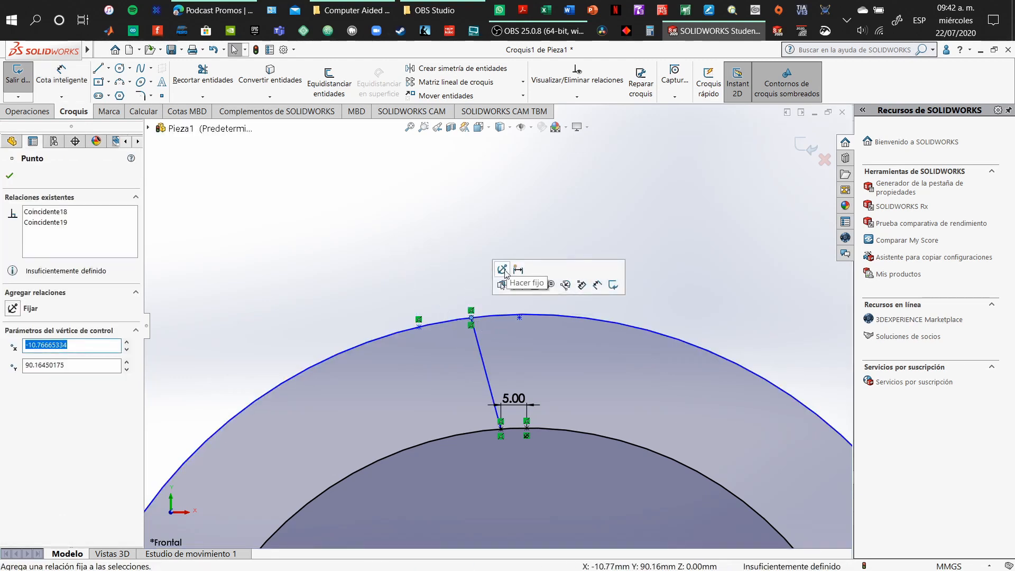
left_click(478, 278)
Try a horizontal dimension from the free outer-circle point to the fixed point, and undo it.
left_click(78, 85)
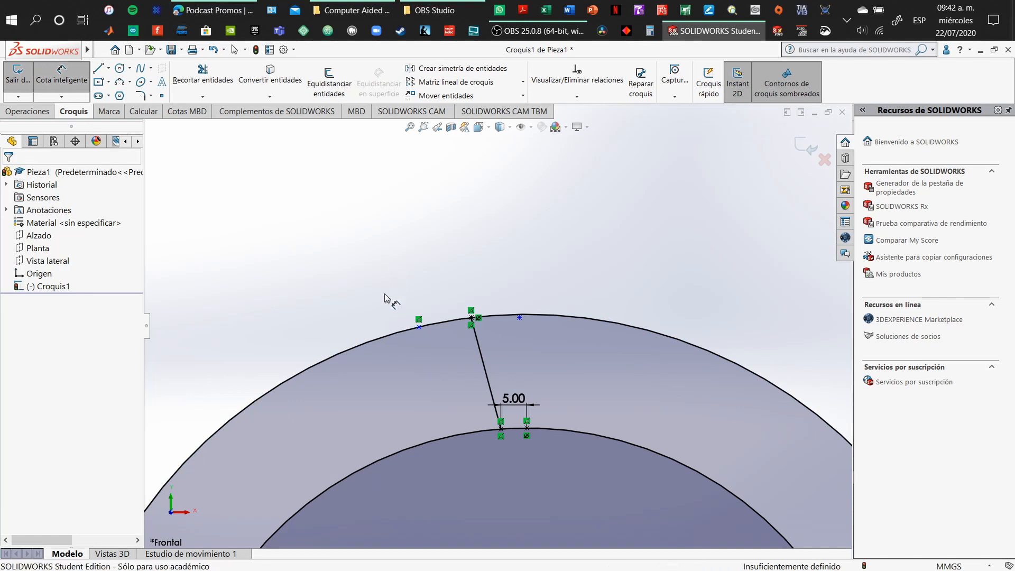
left_click(415, 322)
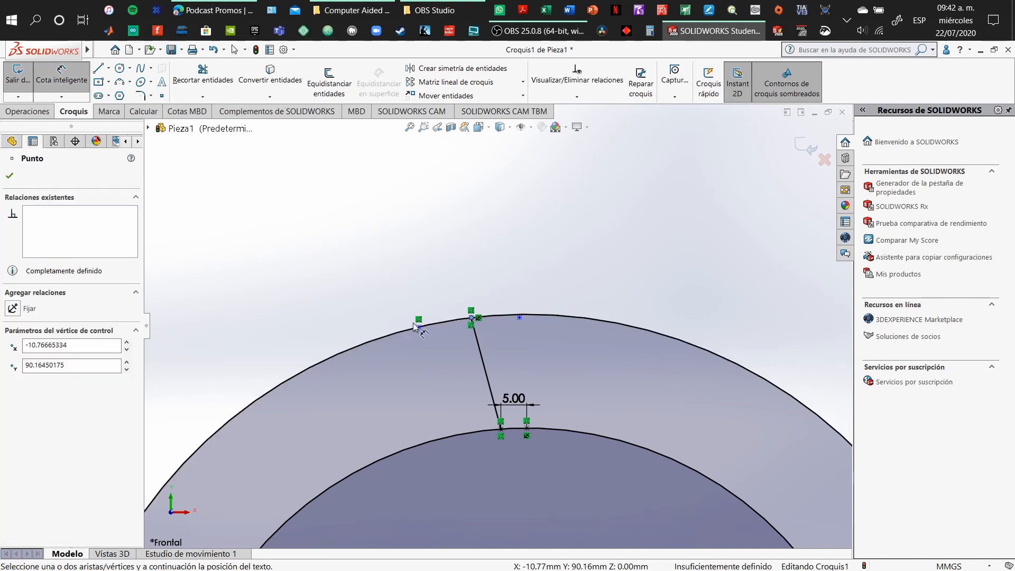
left_click(470, 317)
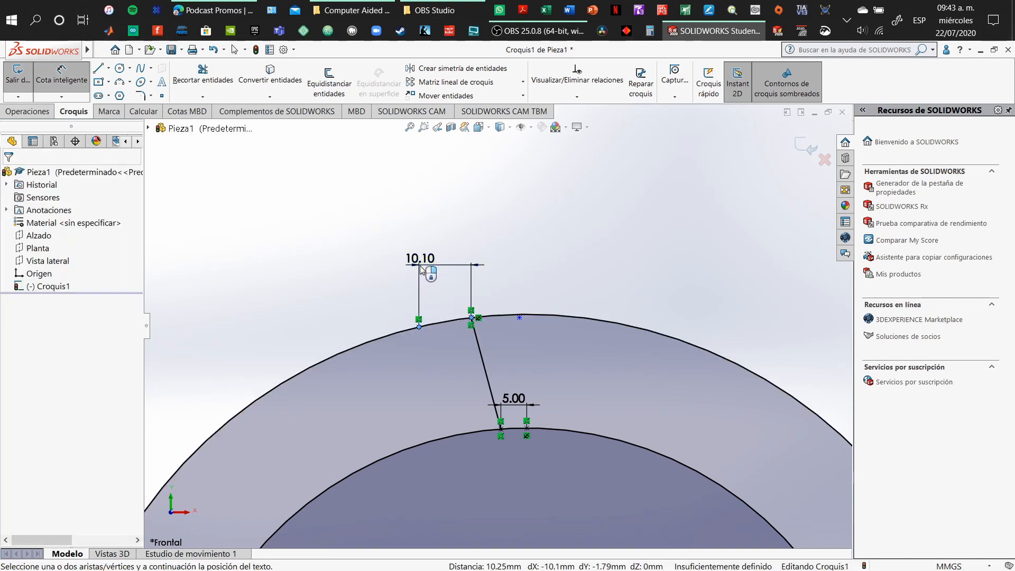
left_click(429, 270)
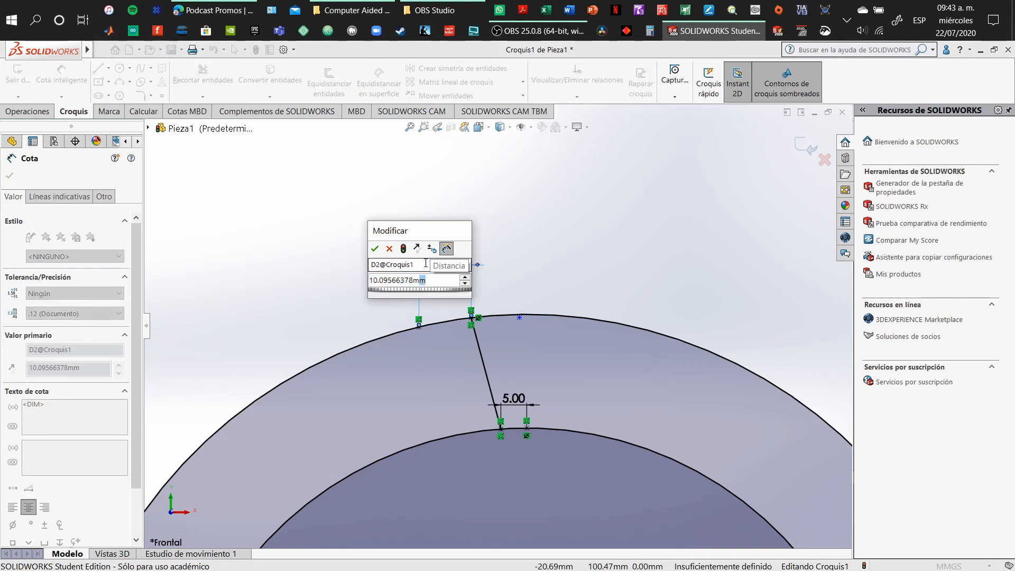
key("Return")
key("Escape")
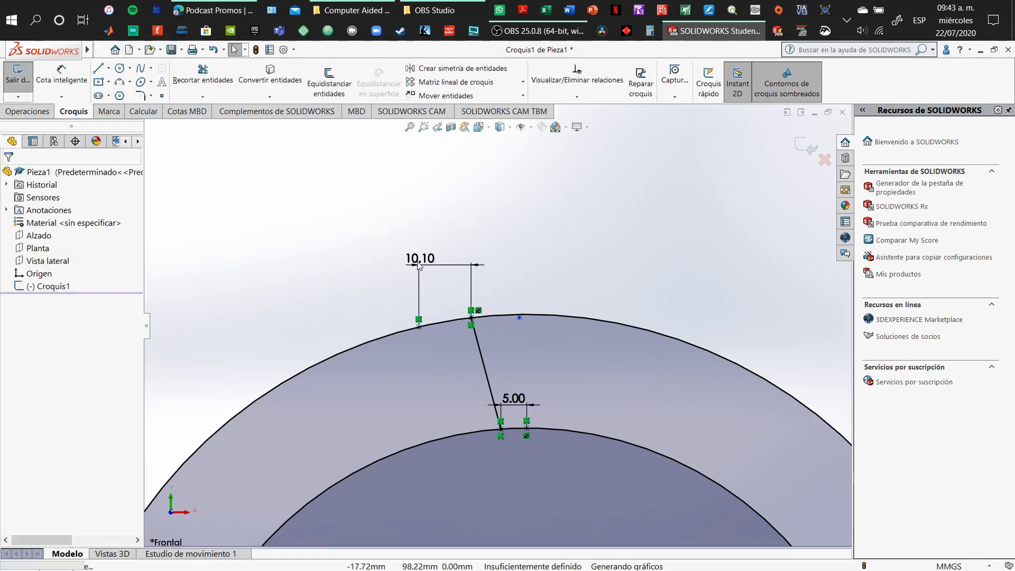
key("ctrl+z")
Add an aligned dimension of 10 mm between the fixed point and the free point on the outer circle.
left_click(62, 77)
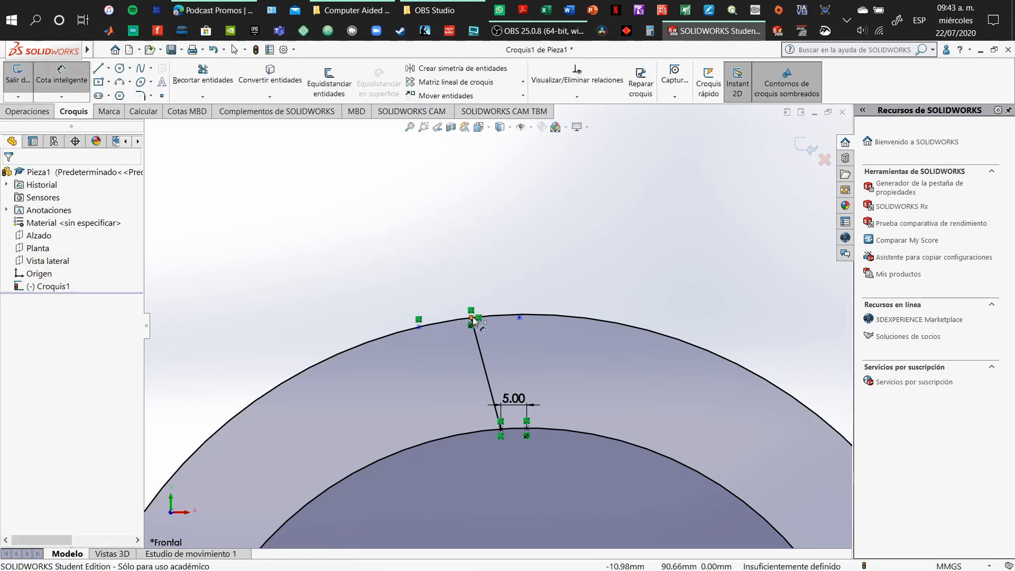
left_click(419, 323)
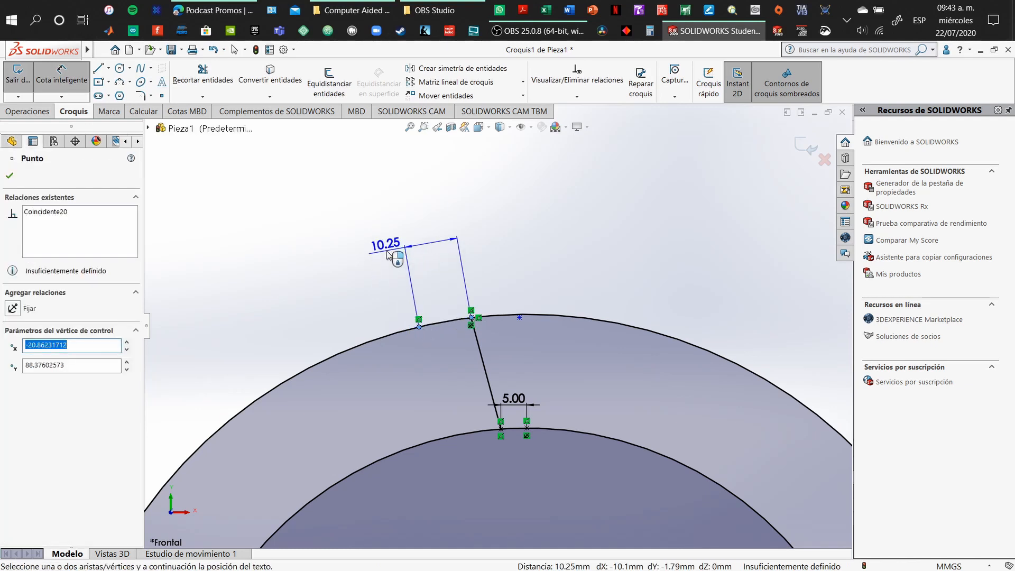
left_click(390, 255)
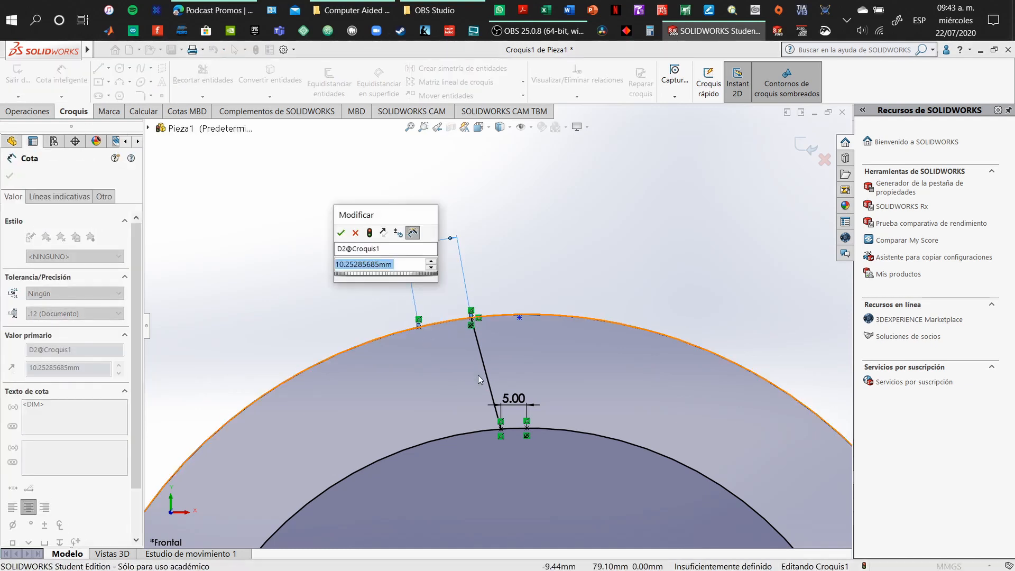
type("10")
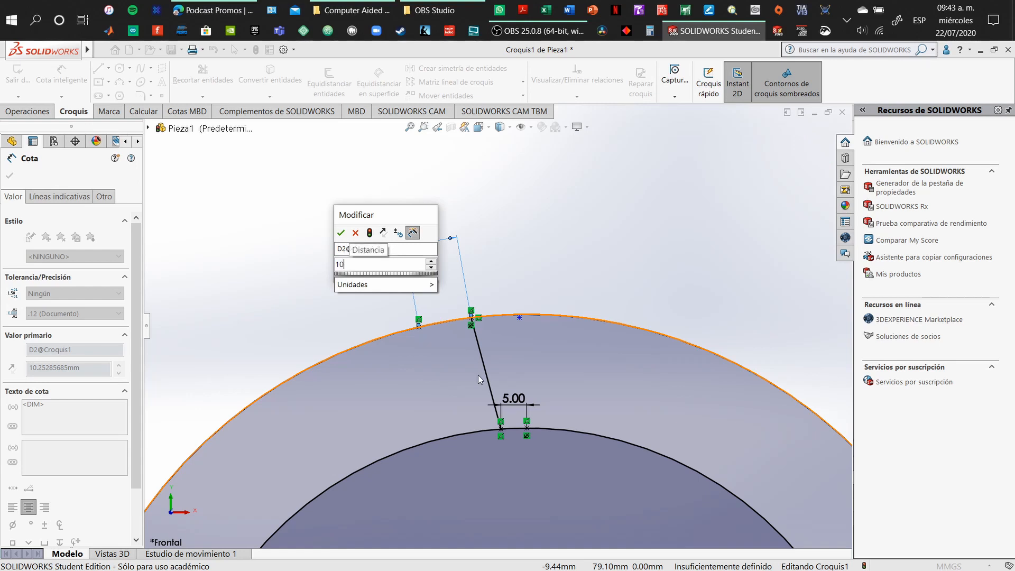
key("Return")
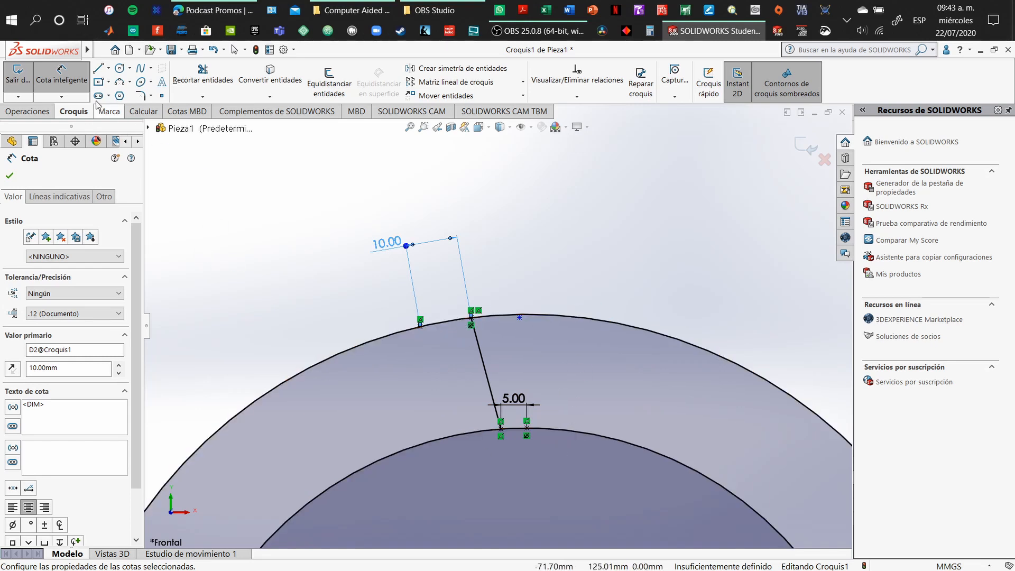
Draw a vertical line about 22.8 mm long from the dimensioned outer-circle point down to the inner circle.
left_click(99, 67)
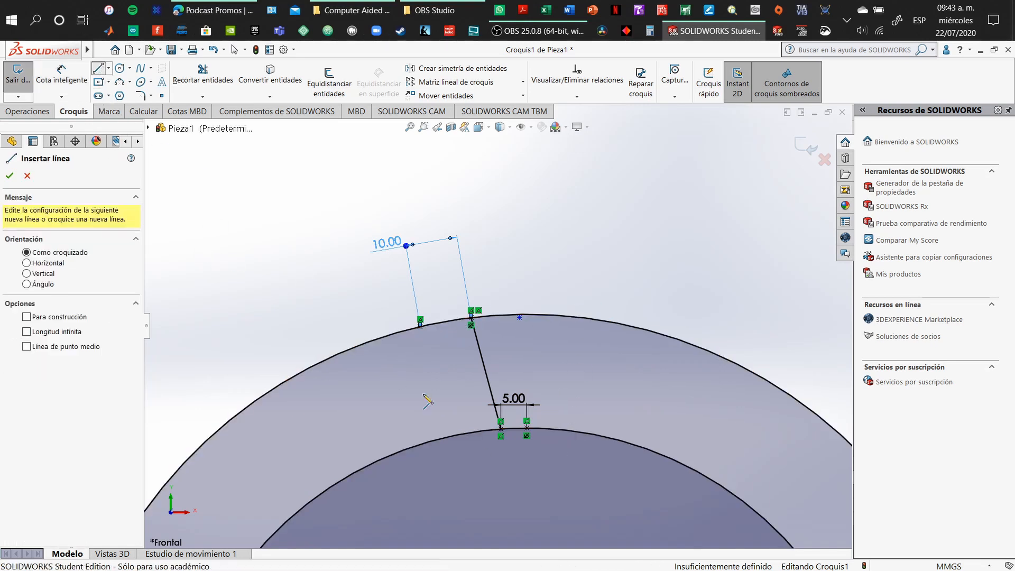
left_click(420, 320)
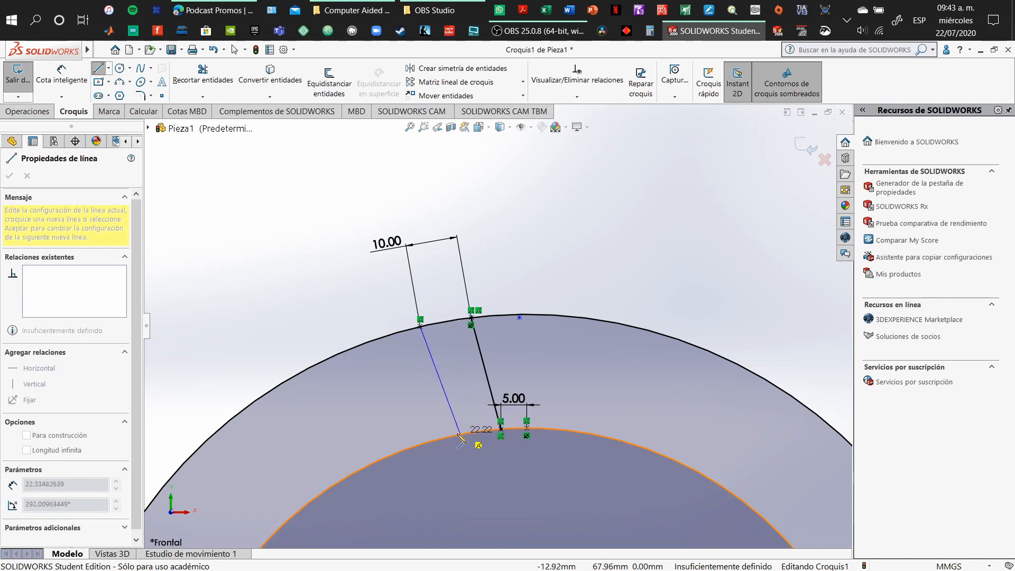
left_click(420, 445)
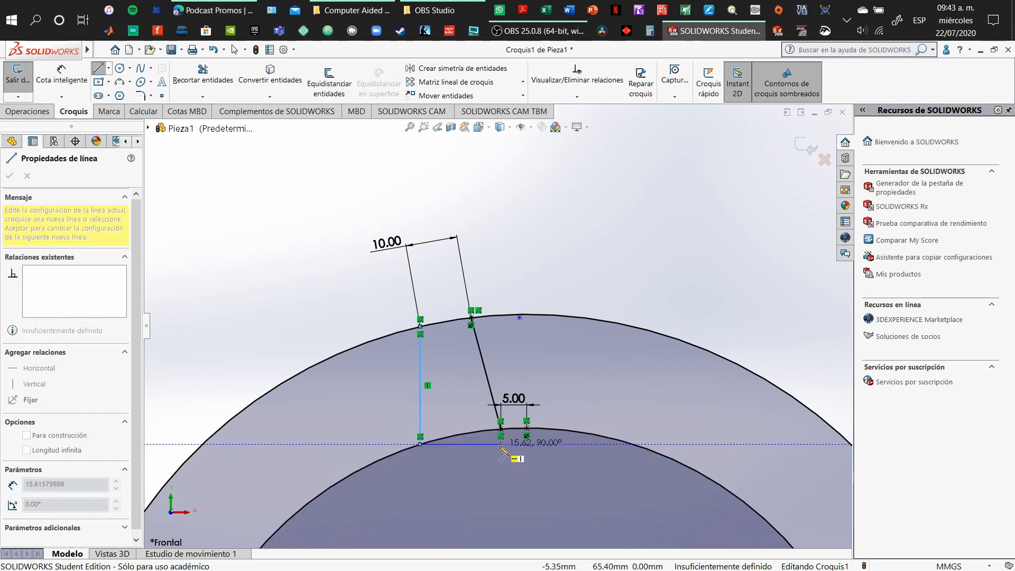
key("Escape")
key("Escape")
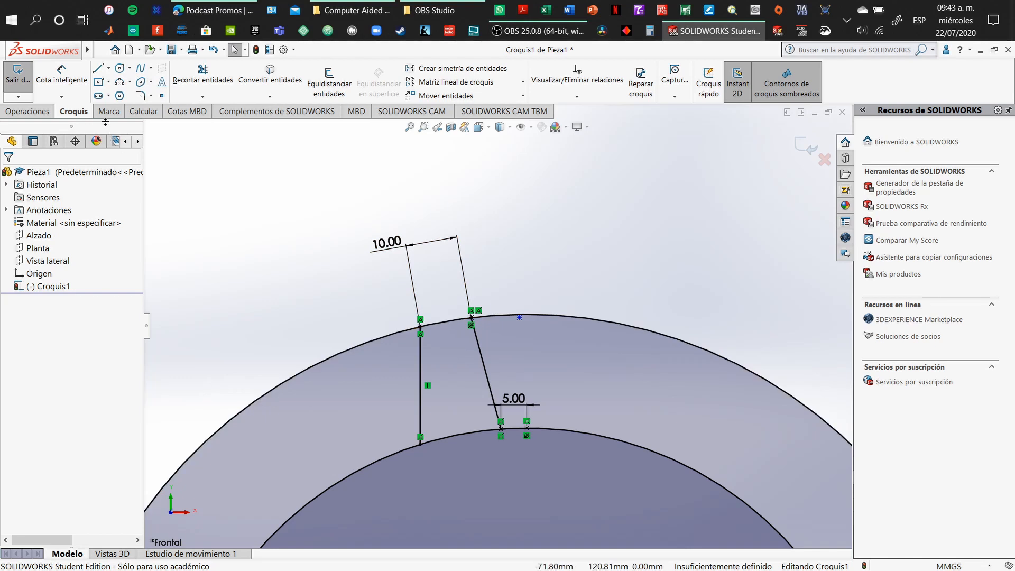
Draw a horizontal helper line about 9.8 mm long across the vertical line's upper end.
key("l")
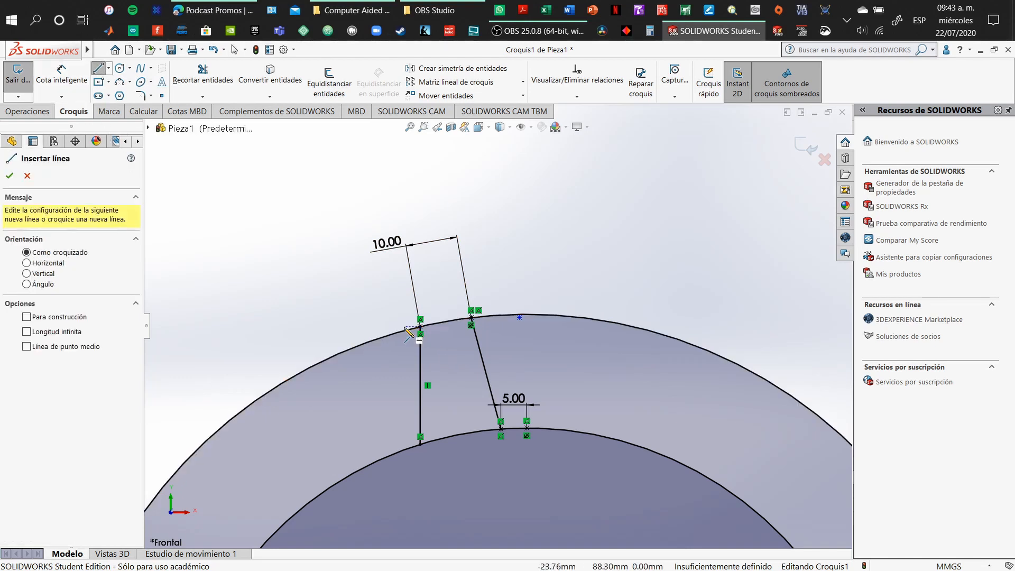
left_click(398, 327)
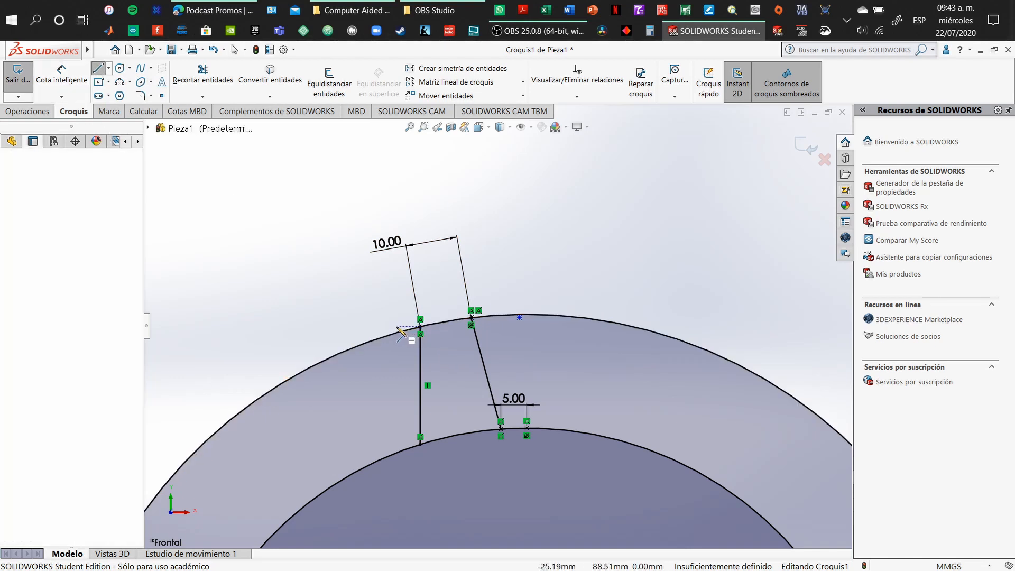
left_click(447, 326)
key("Escape")
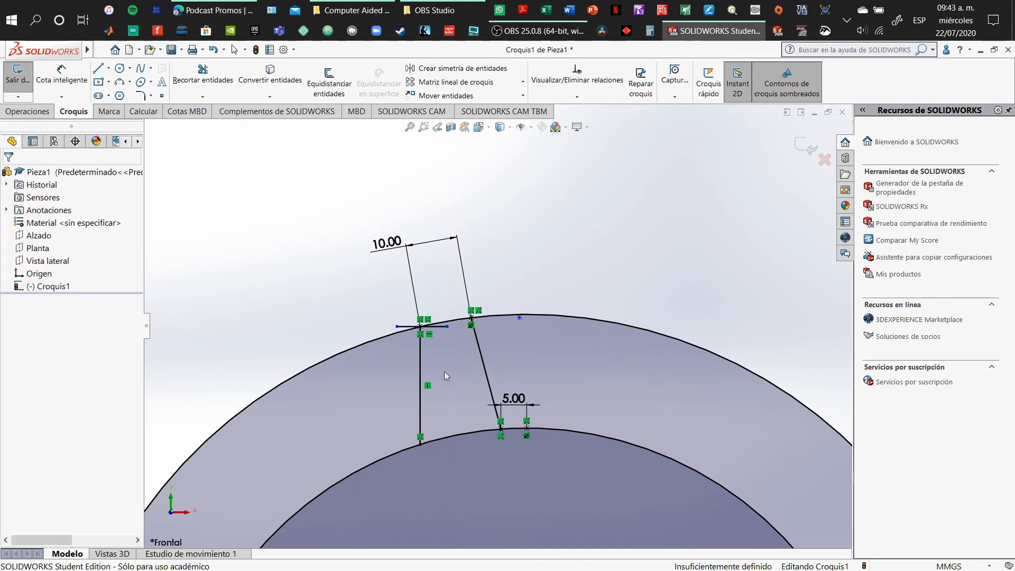
Try to dimension the angle between the vertical line and the horizontal helper line, and cancel it.
left_click(61, 77)
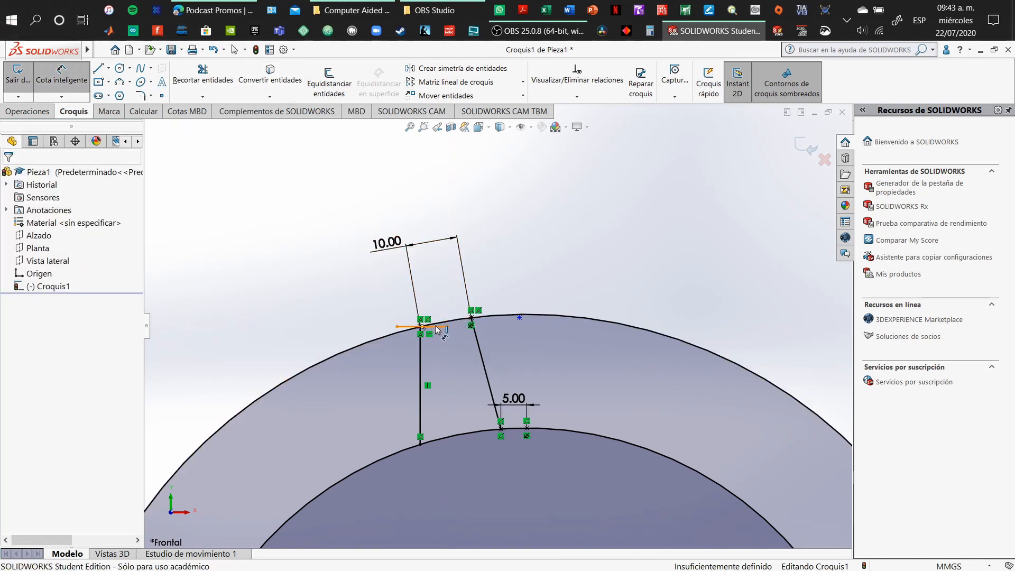
left_click(421, 342)
left_click(420, 346)
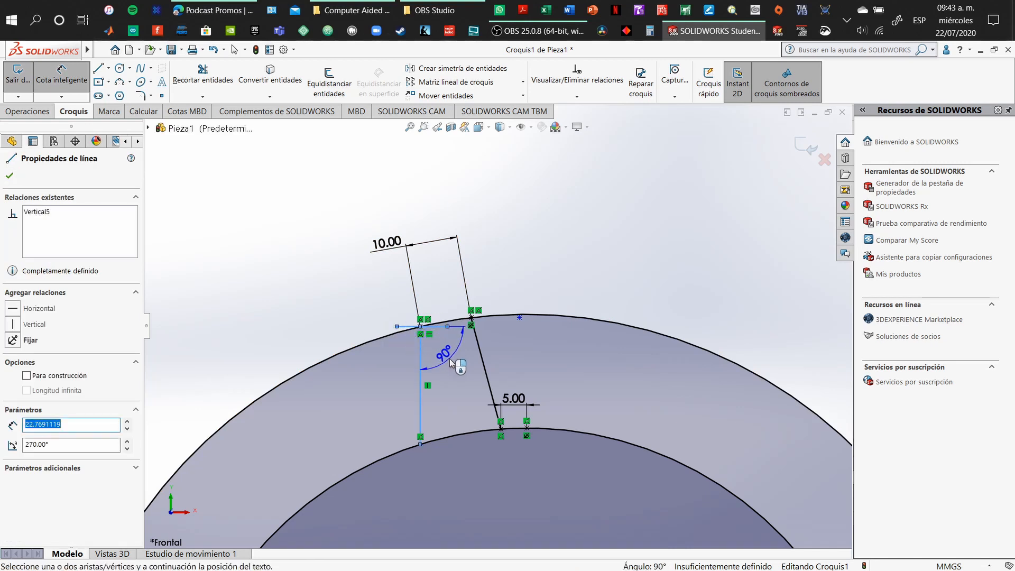
left_click(450, 363)
left_click(580, 348)
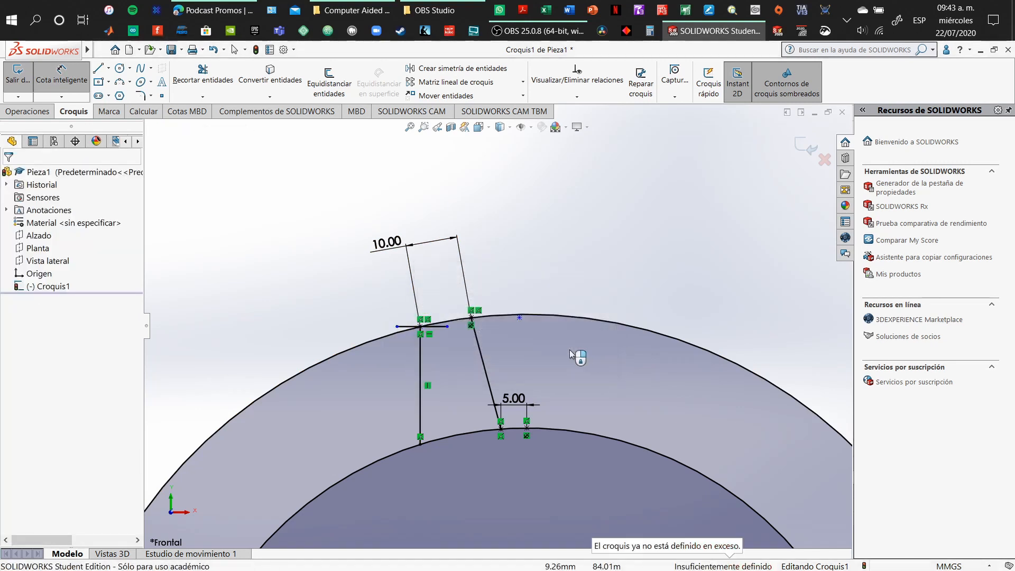
key("Escape")
Delete the horizontal helper line at the vertical line's upper end.
left_click(435, 326)
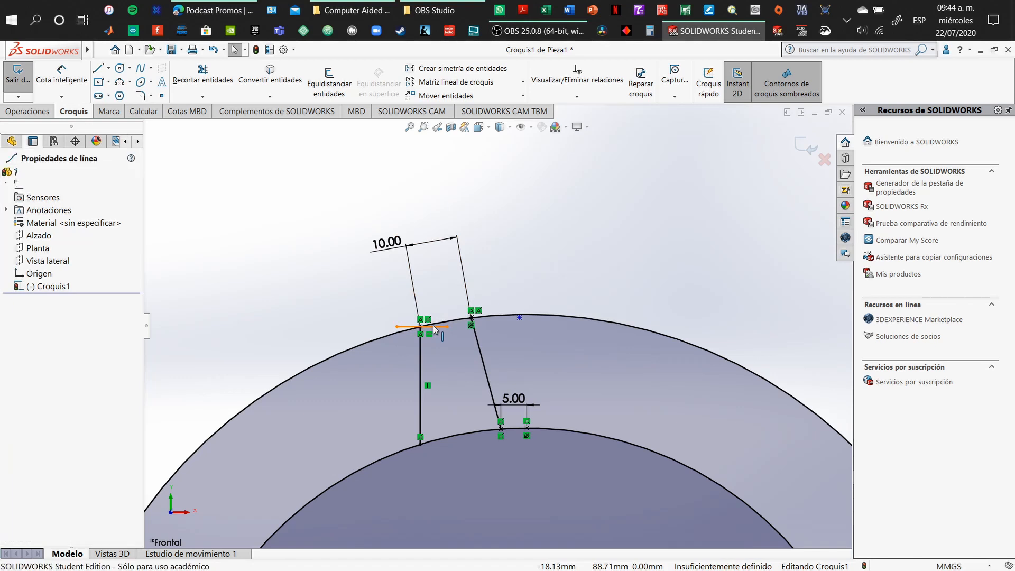
key("Delete")
scroll(462, 318, "down", 2)
scroll(462, 318, "up", 3)
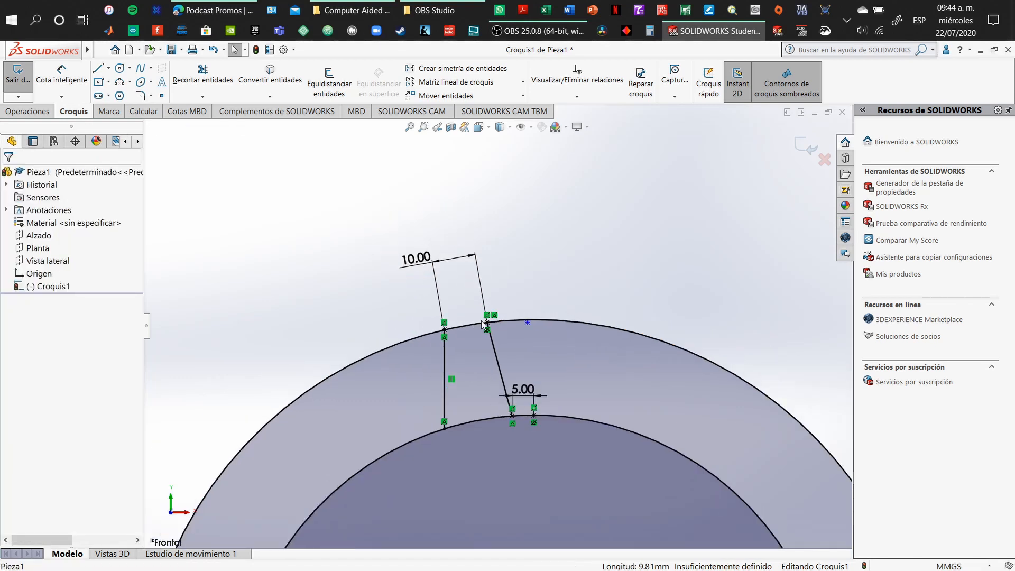
scroll(481, 336, "down", 5)
scroll(495, 338, "down", 2)
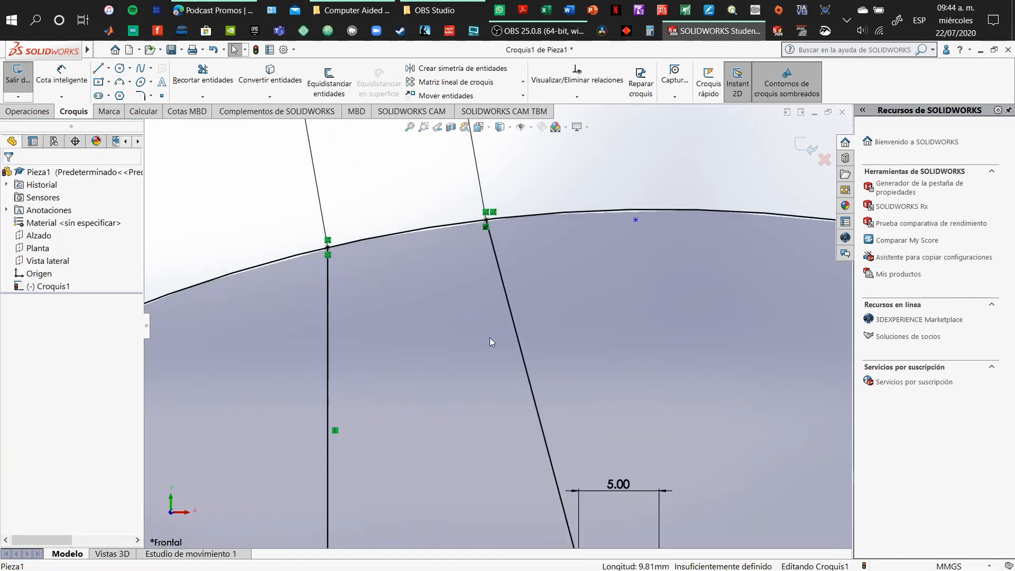
Draw a horizontal helper line about 26.3 mm long, starting just inside the outer circle and crossing the slanted flank's upper endpoint.
scroll(491, 328, "up", 2)
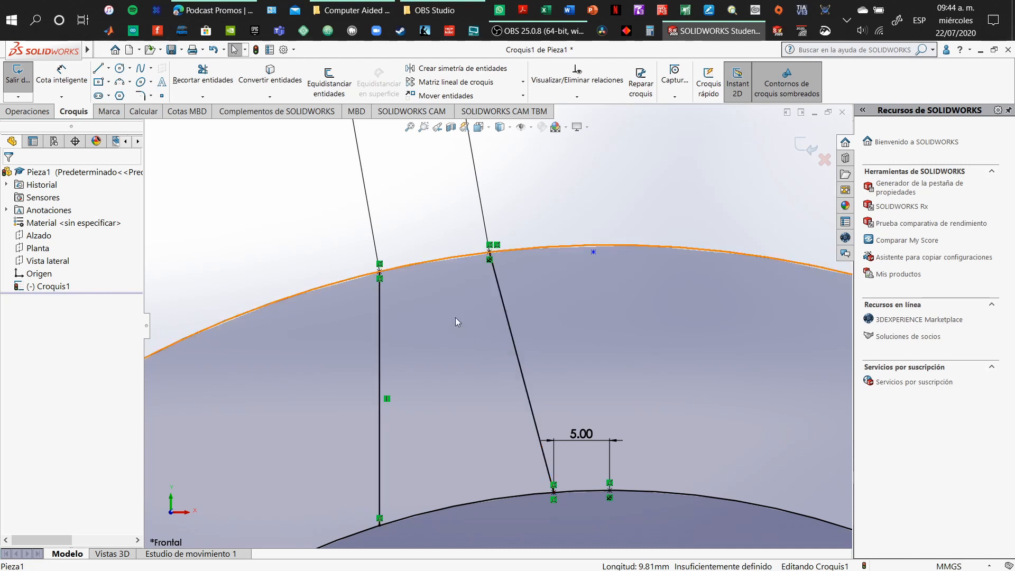
left_click(99, 69)
left_click(593, 252)
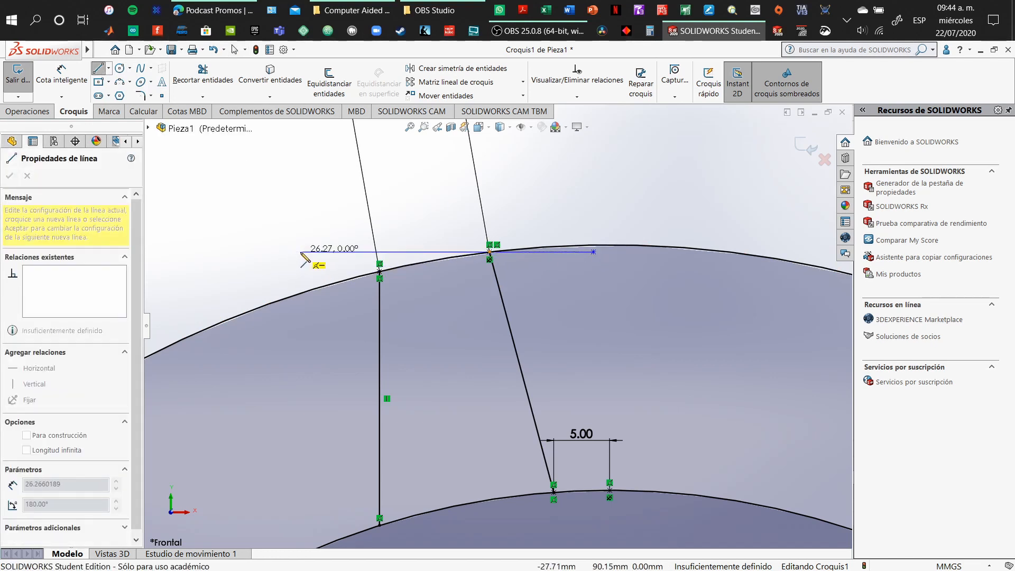
left_click(299, 251)
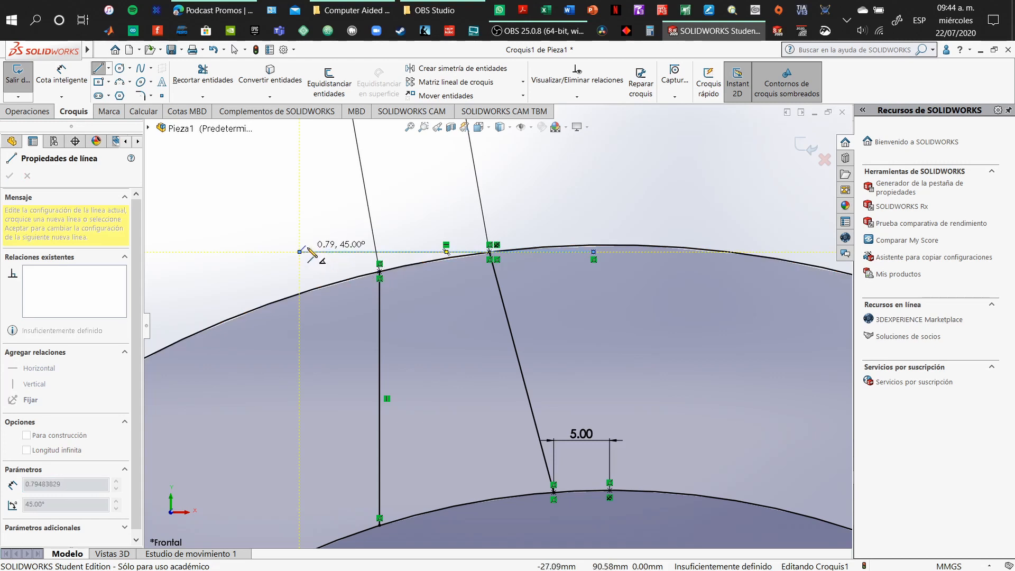
key("Escape")
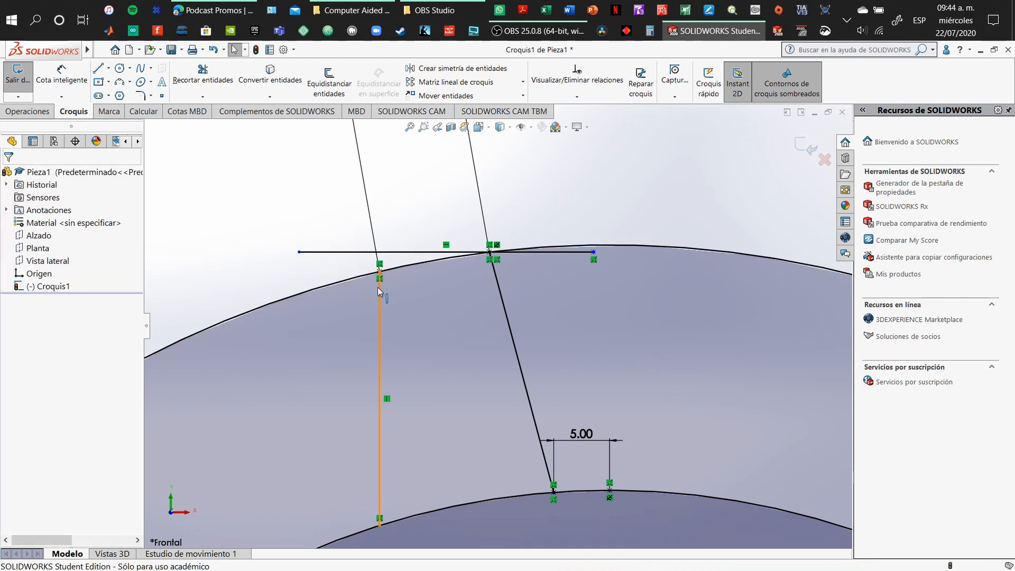
Try to dimension the angle between the vertical line and the long horizontal helper line, and cancel it.
left_click(380, 283)
left_click(255, 263)
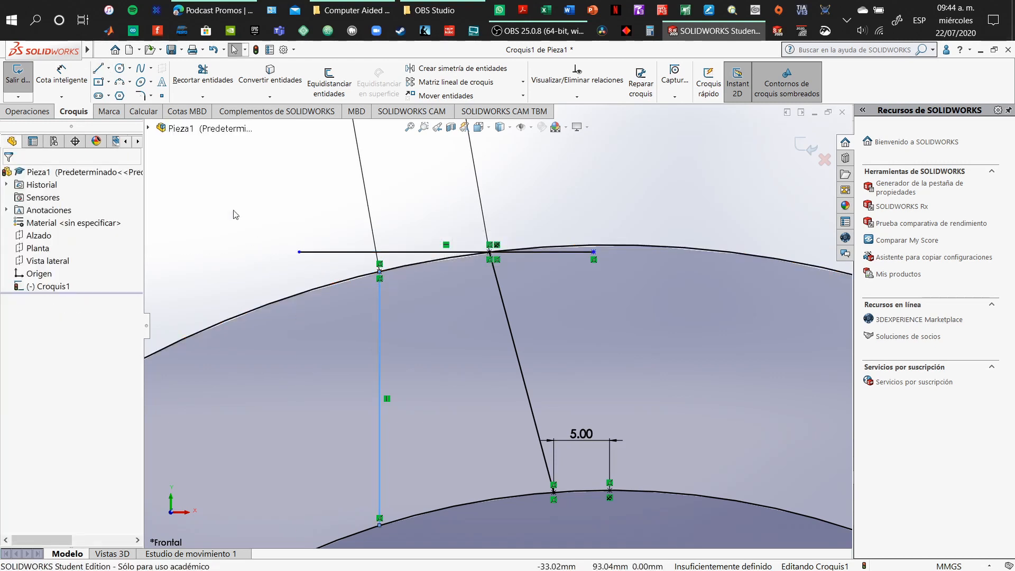
left_click(61, 76)
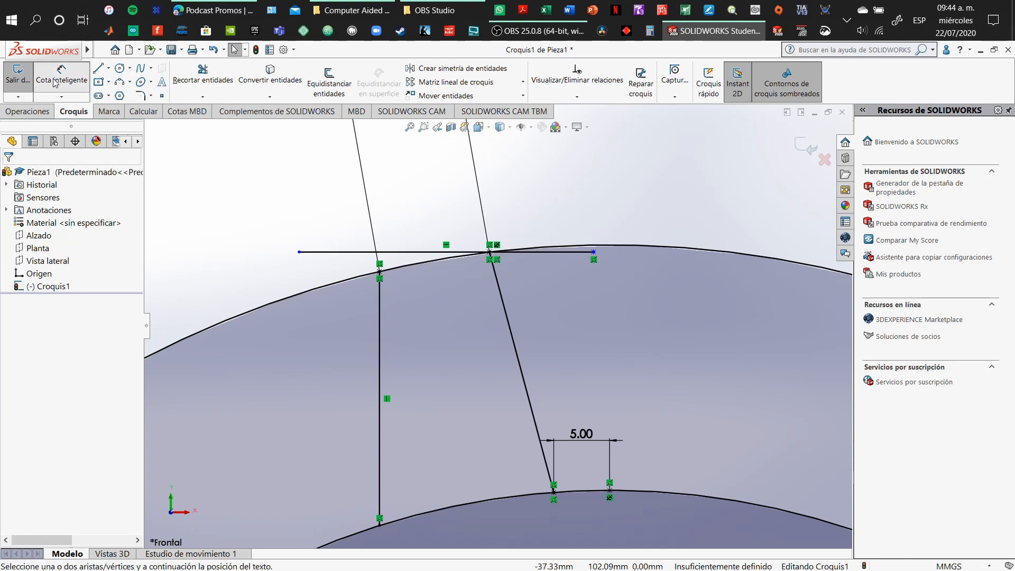
left_click(381, 292)
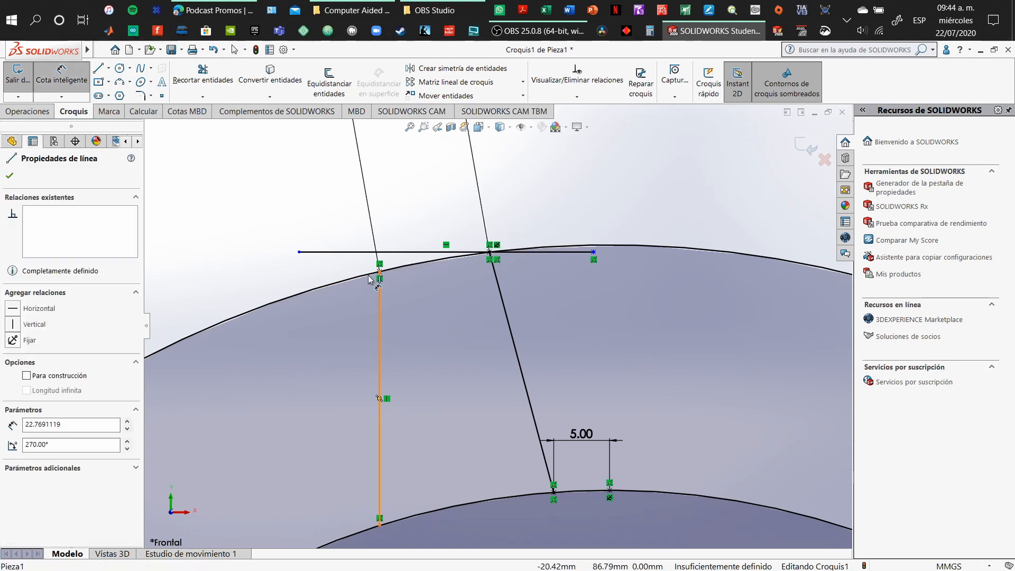
left_click(341, 252)
left_click(335, 310)
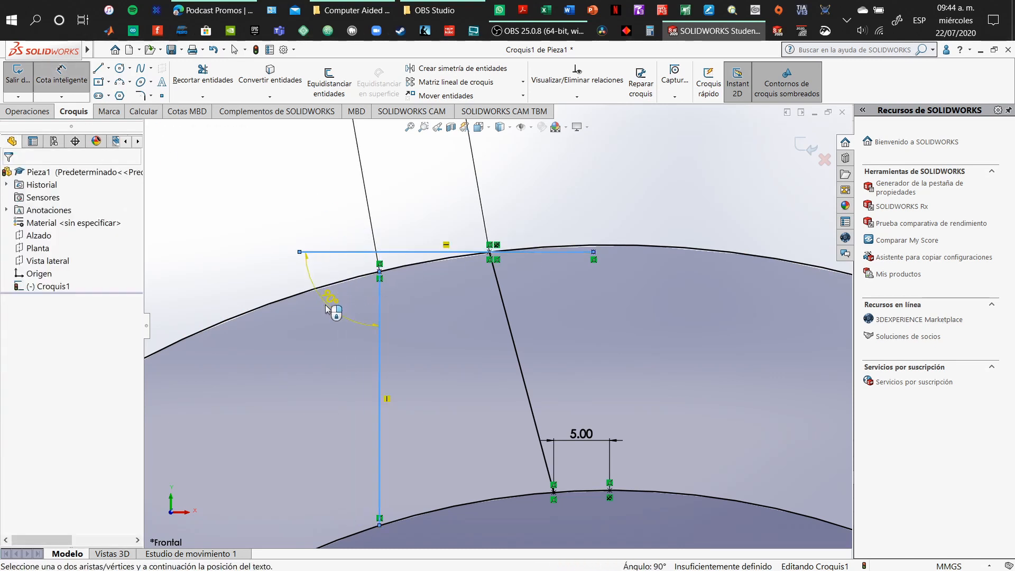
left_click(591, 346)
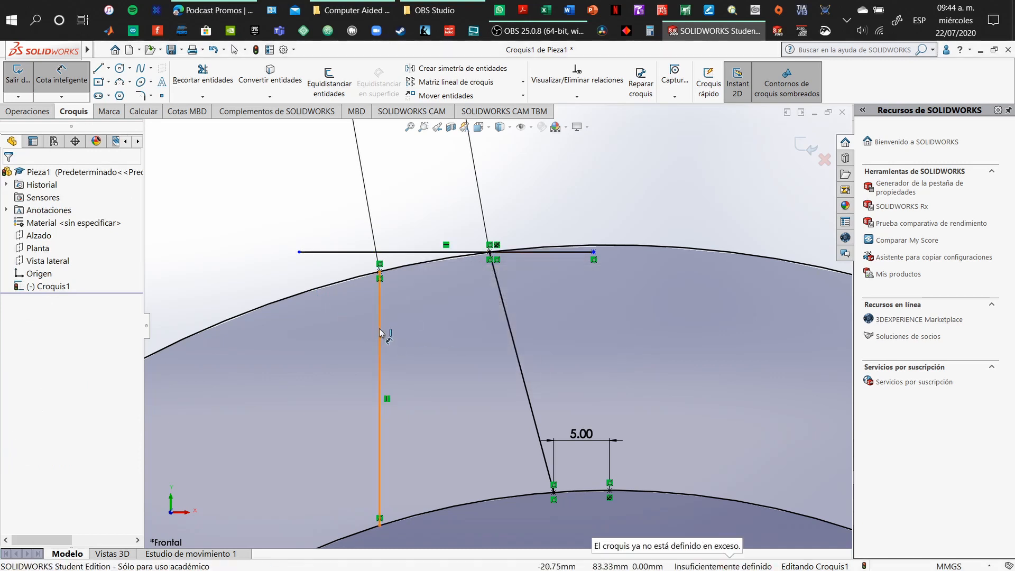
Replace the vertical line with a slightly slanted line about 23.25 mm long from the same outer-circle point to the inner circle.
left_click(381, 334)
key("Escape")
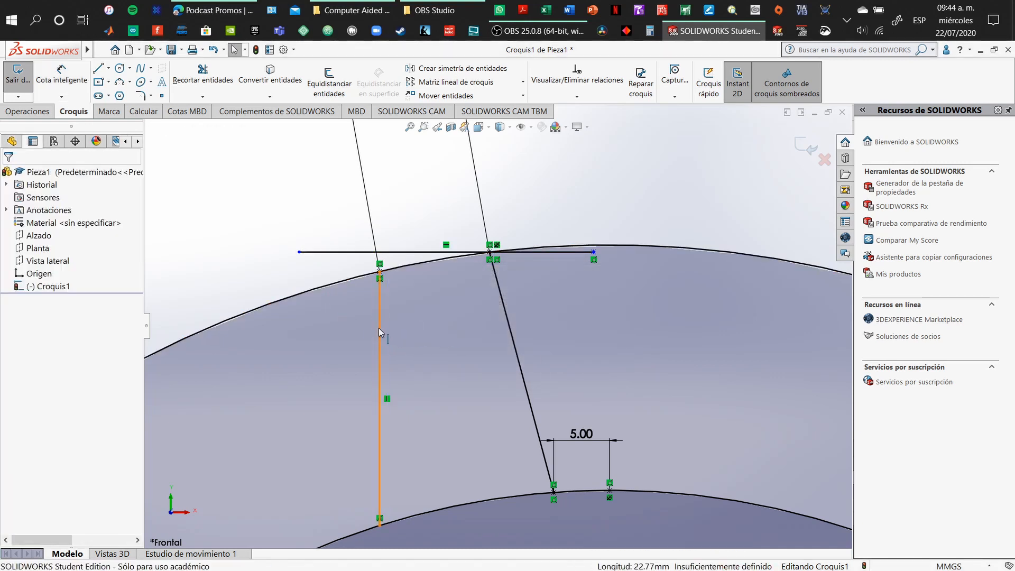
key("Delete")
left_click(98, 68)
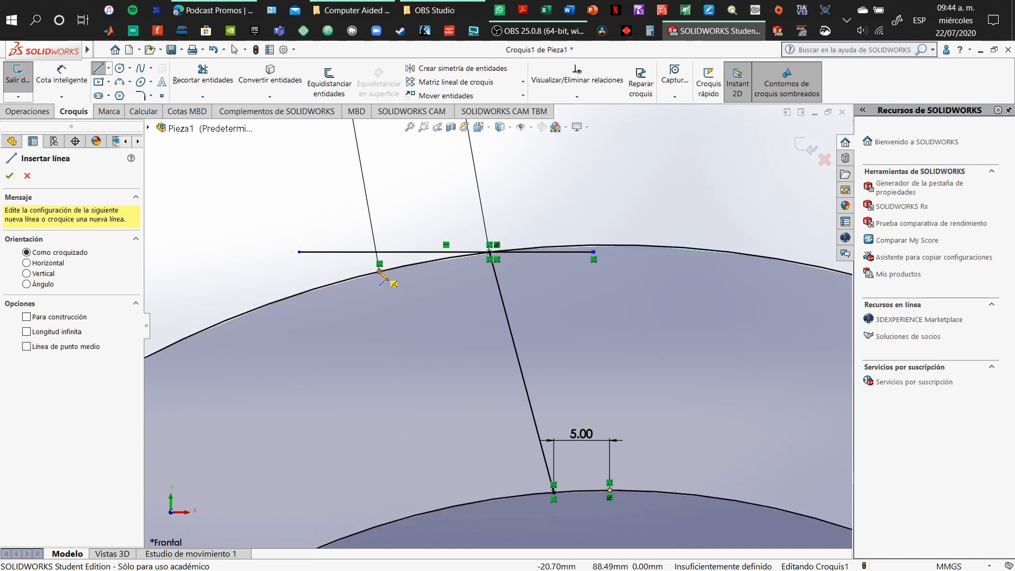
left_click(379, 270)
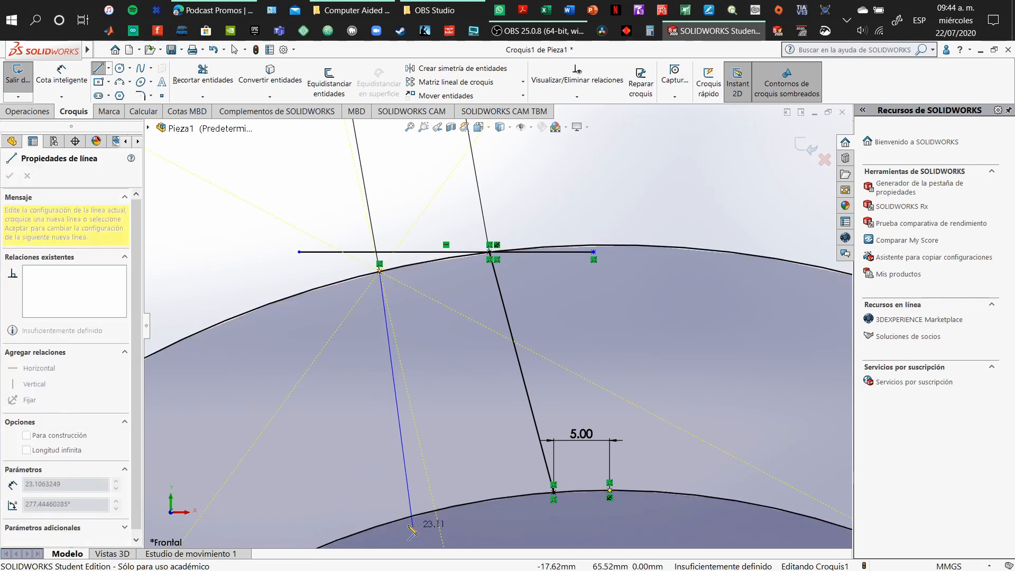
left_click(364, 529)
Dimension the outer angle between the new slanted line and the horizontal helper line as 75 degrees.
left_click(61, 76)
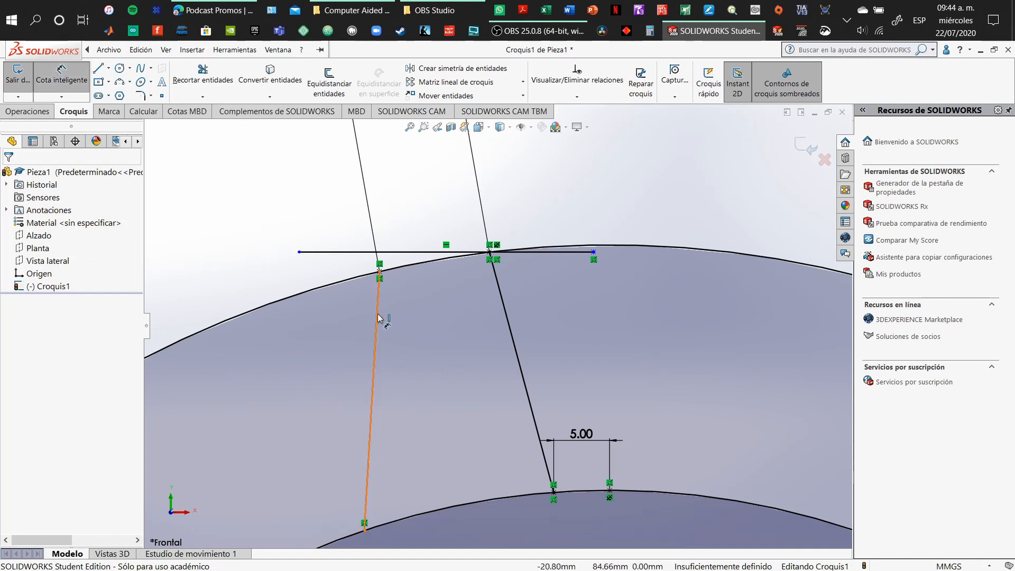
left_click(361, 287)
left_click(338, 251)
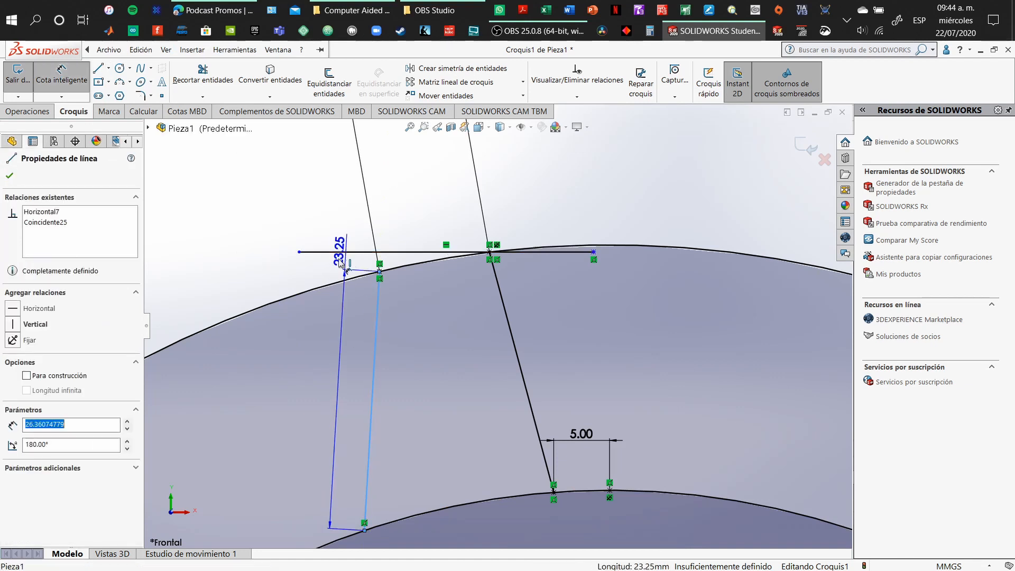
left_click(318, 344)
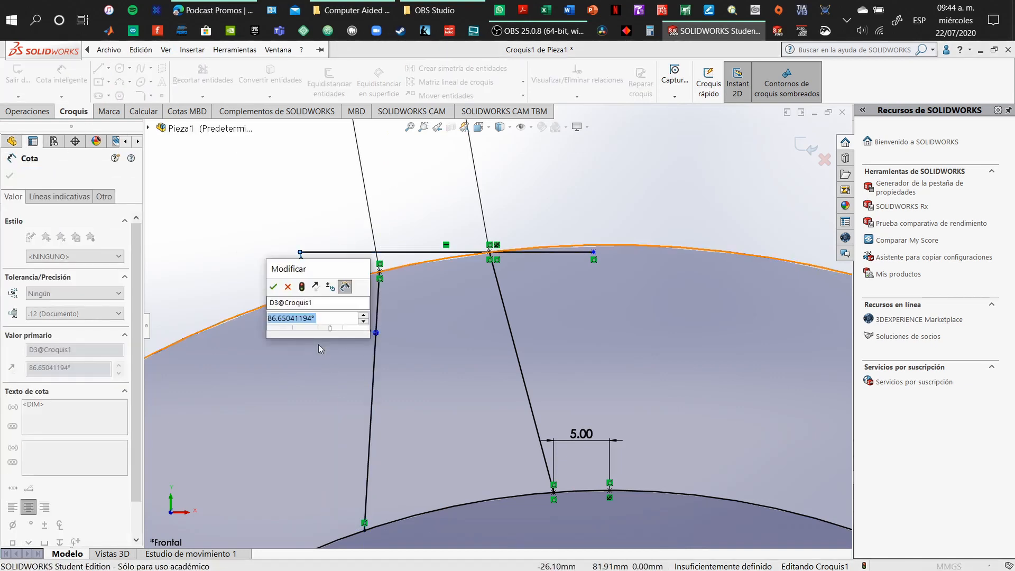
type("75")
key("Return")
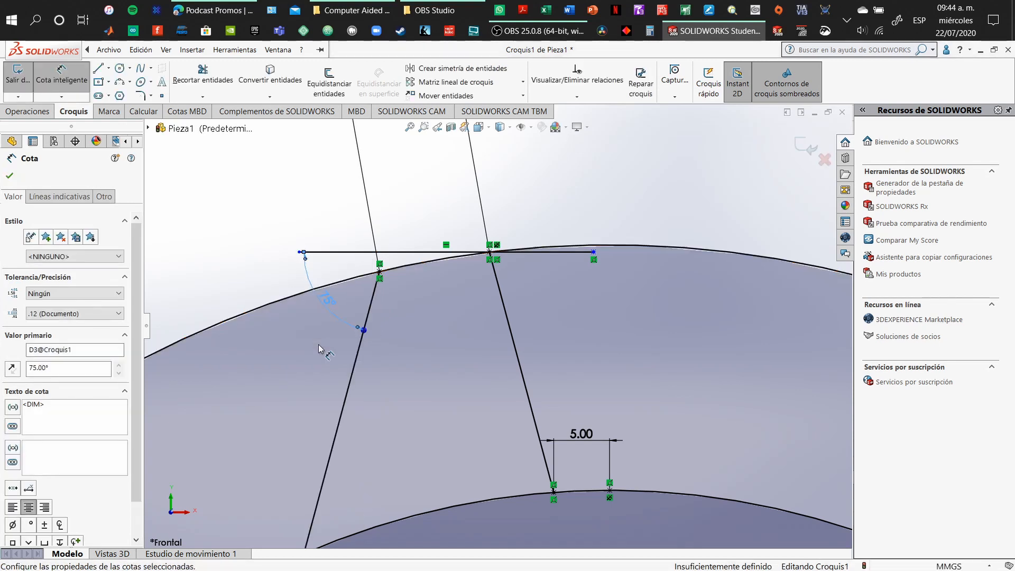
Undo the 75-degree angle change and delete the angle dimension.
scroll(532, 352, "up", 3)
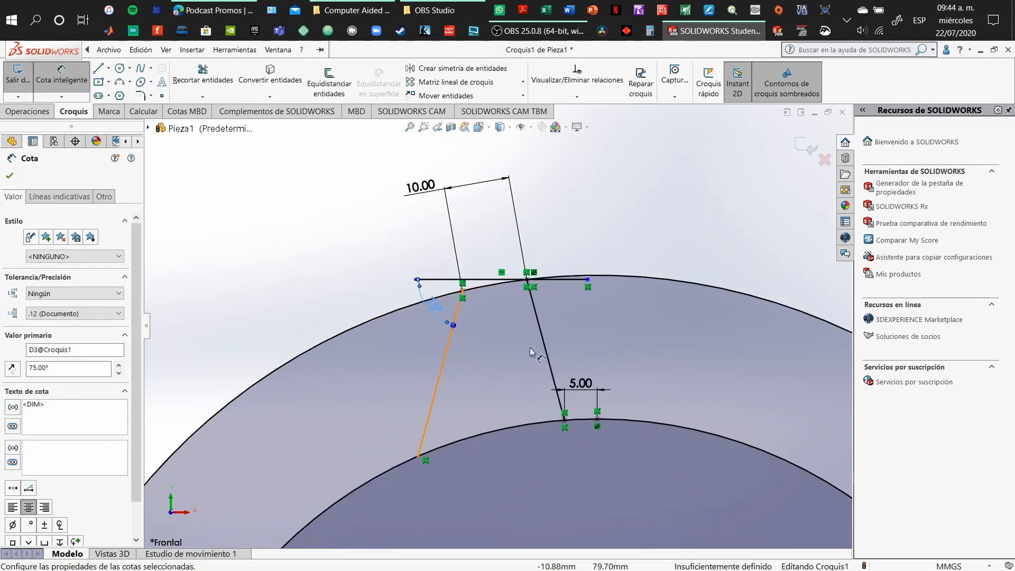
key("ctrl+z")
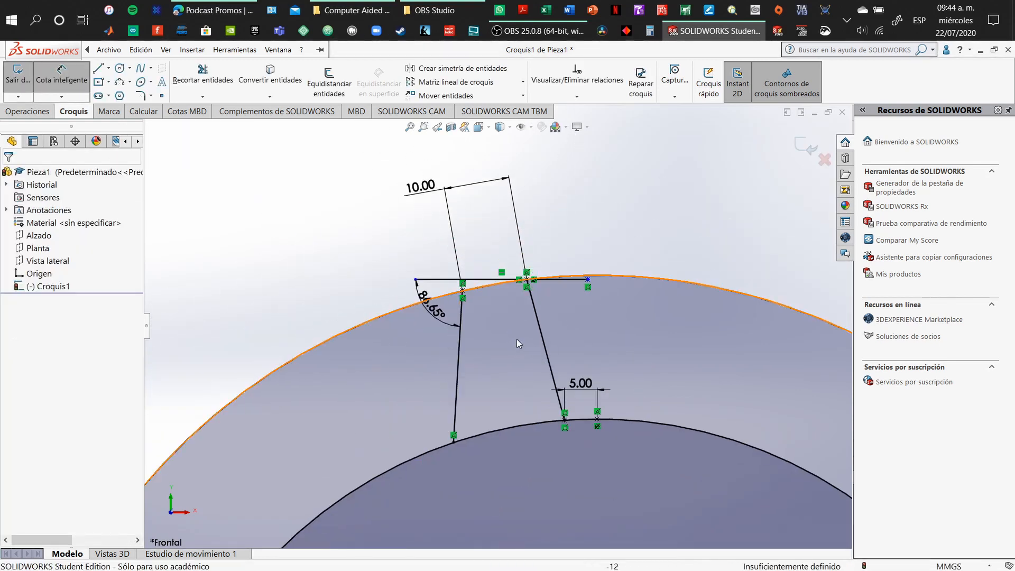
left_click(434, 313)
key("Delete")
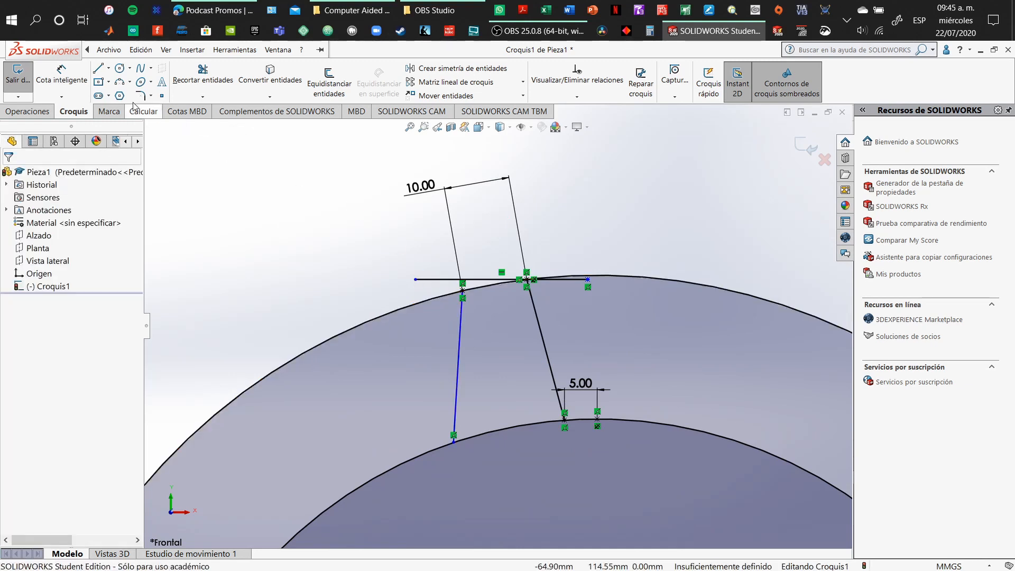
Dimension the angle between the slanted line and the helper line on the side facing the other flank as 75 degrees.
left_click(44, 80)
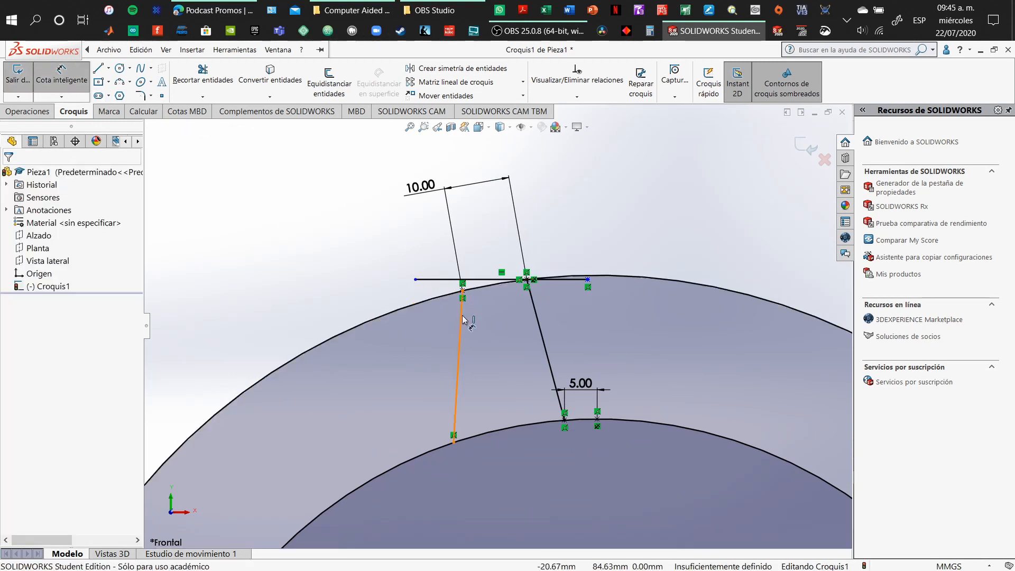
left_click(463, 288)
left_click(487, 279)
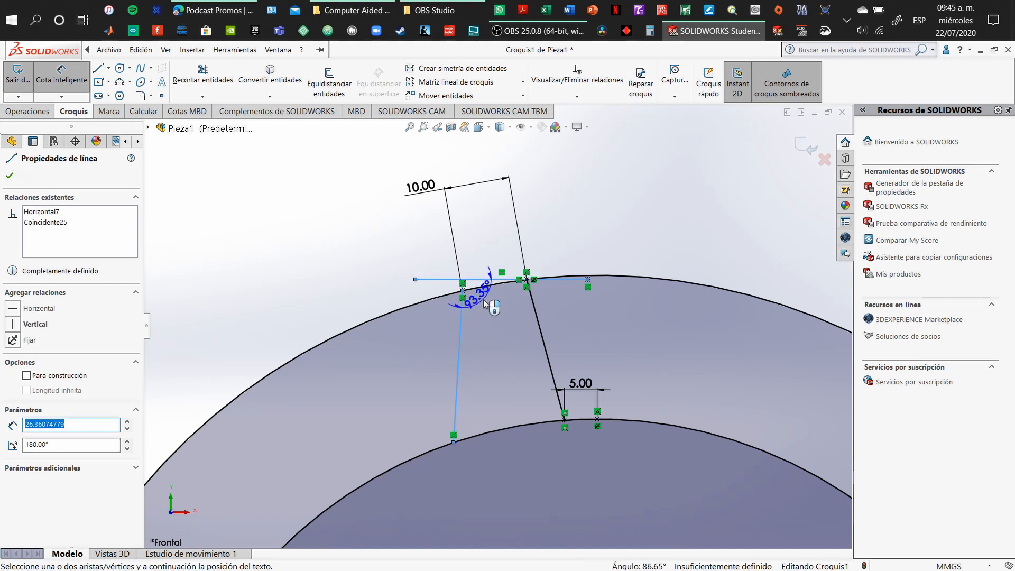
left_click(494, 315)
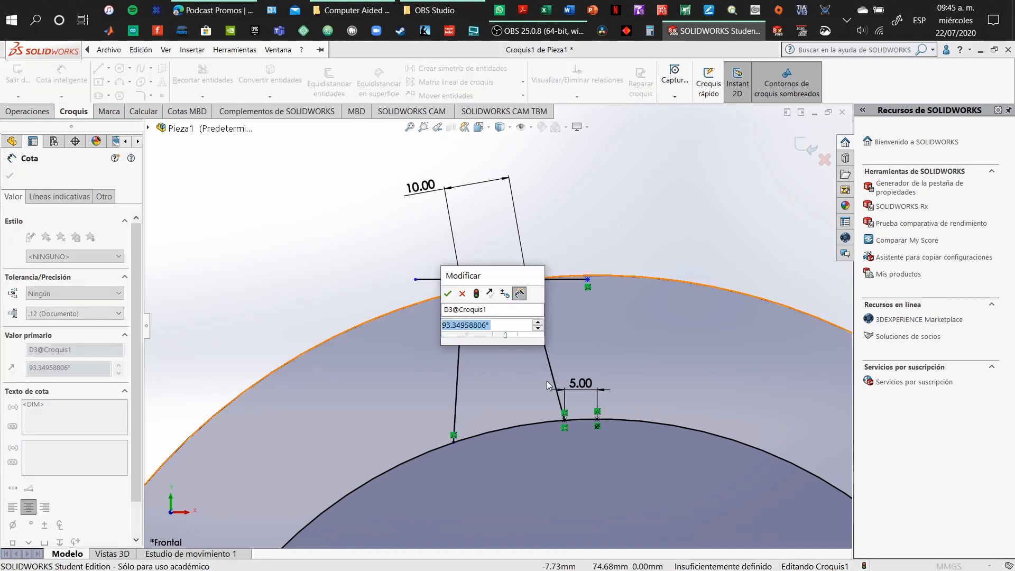
type("75")
key("Return")
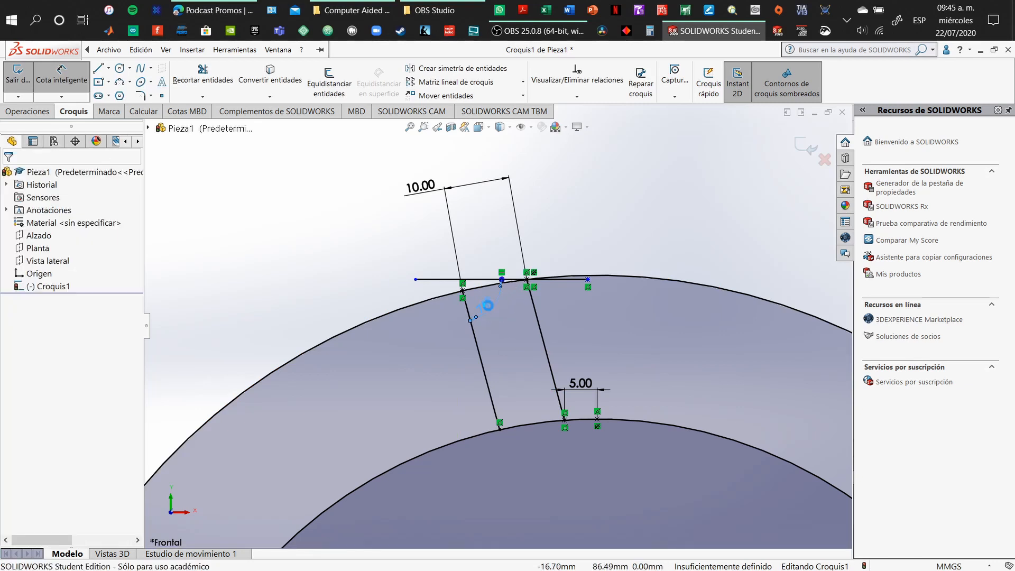
Try the angle between the new flank line and the helper line at 90+15 degrees and at 95 degrees.
double_click(489, 306)
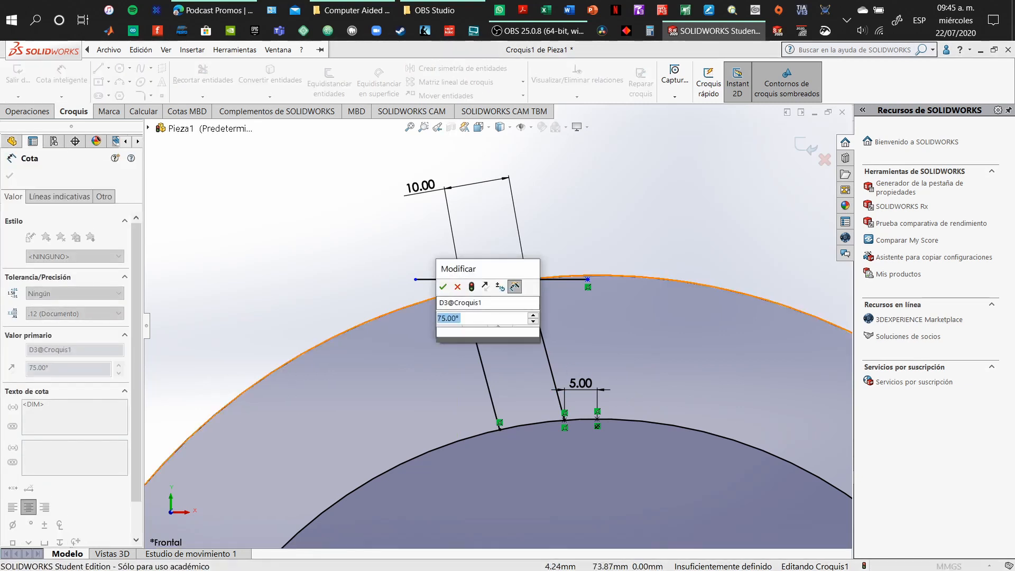
type("90+15")
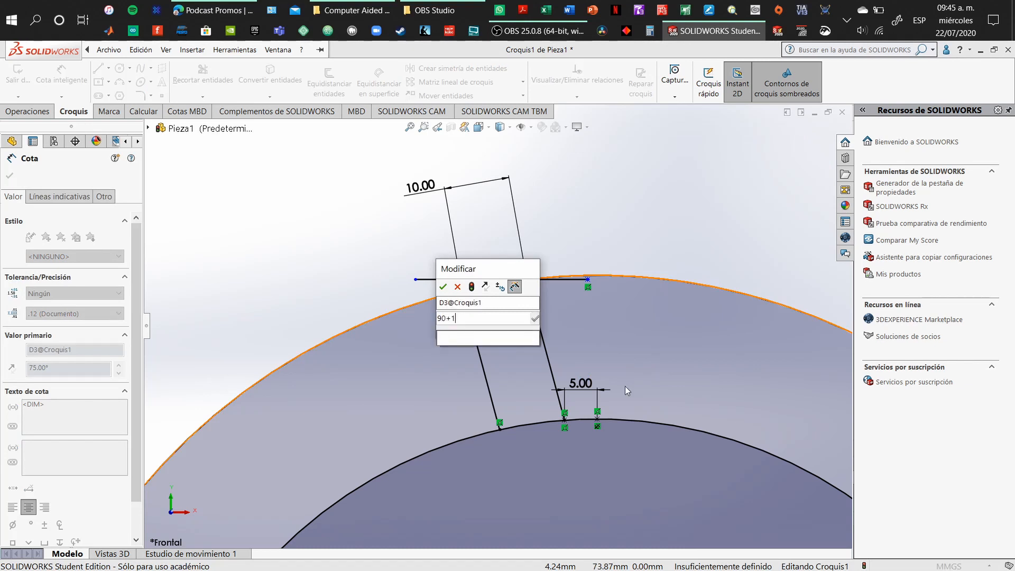
key("Return")
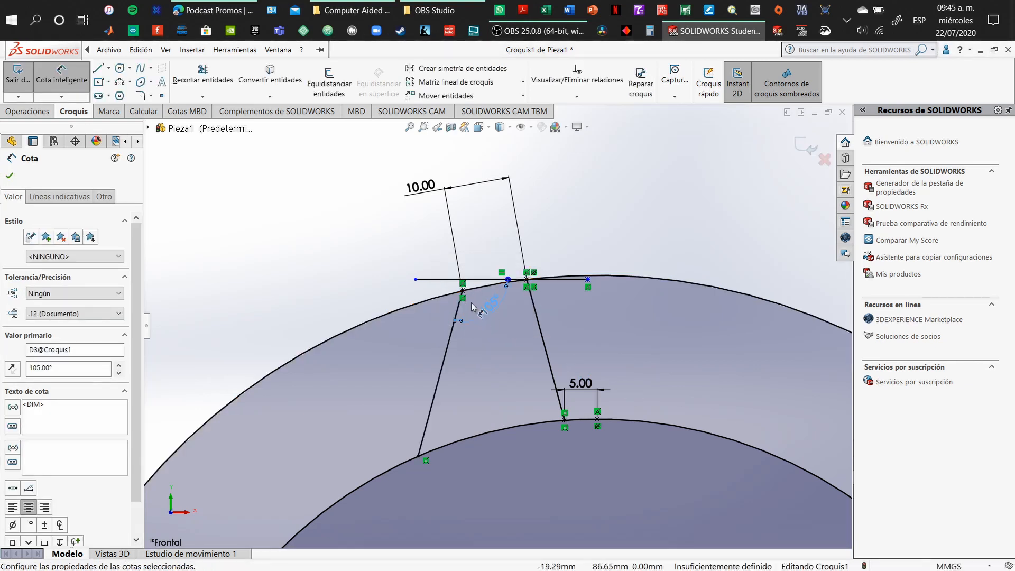
double_click(494, 305)
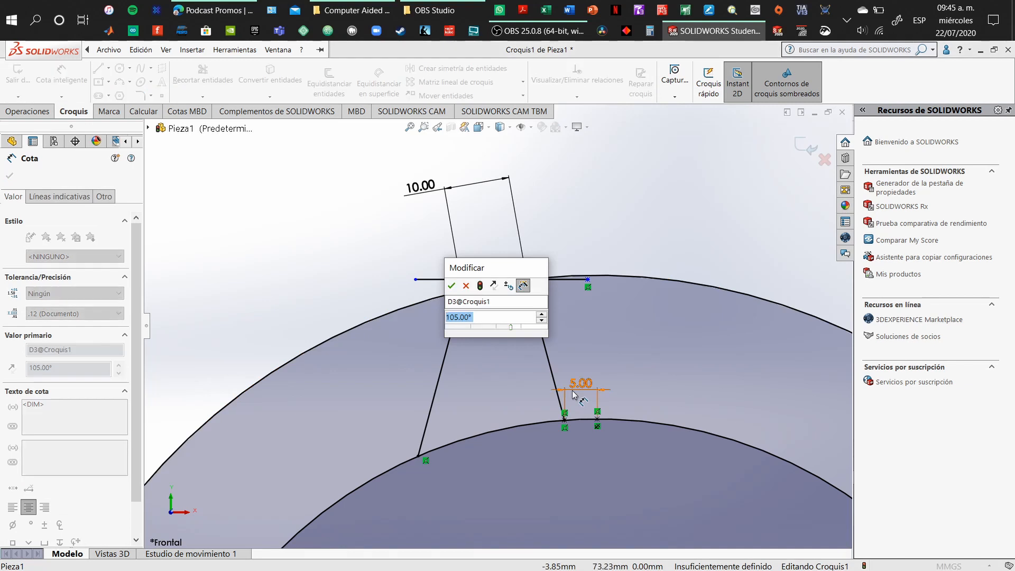
type("95")
key("Return")
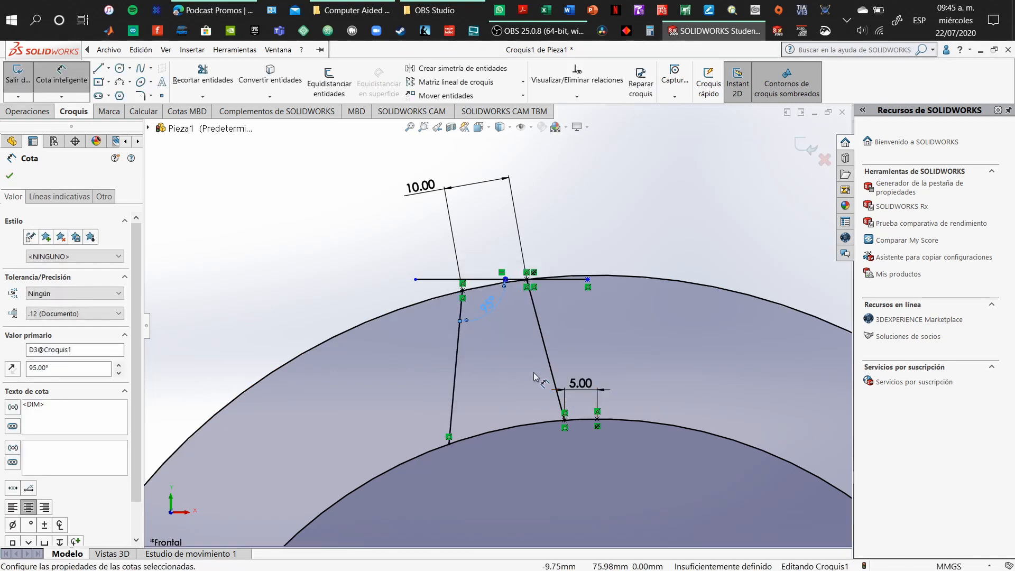
Set the angle between the new flank line and the helper line to 90 degrees.
double_click(492, 311)
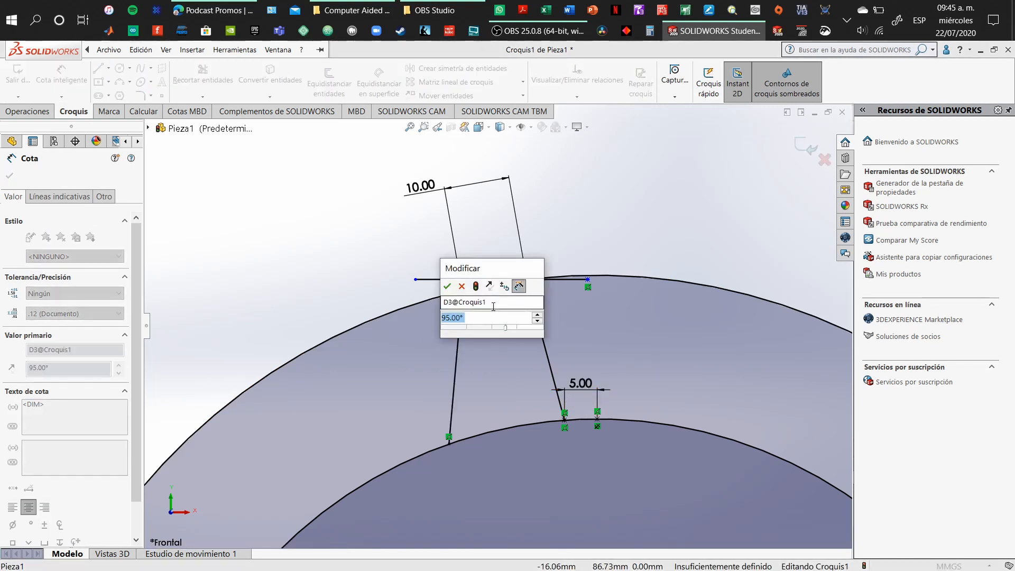
type("90")
key("Return")
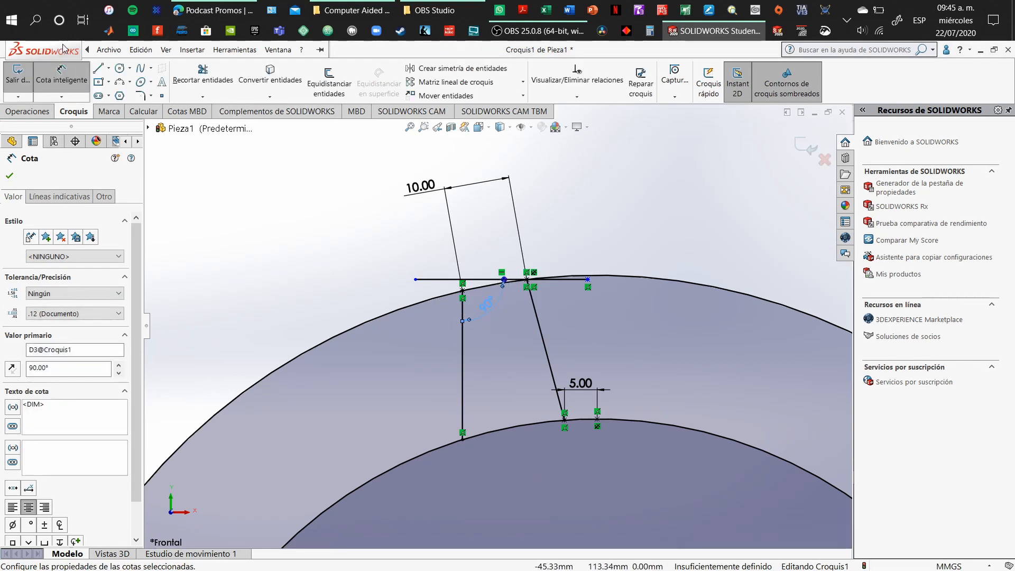
left_click(108, 49)
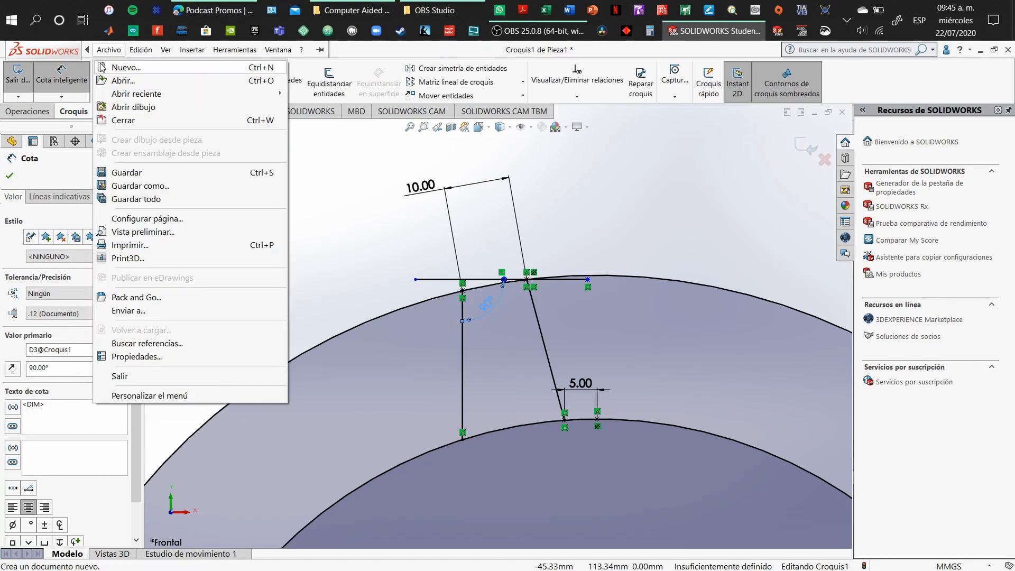
left_click(322, 153)
Draw a 10 mm line connecting the upper endpoints of the two flank lines on the outer circle.
left_click(103, 69)
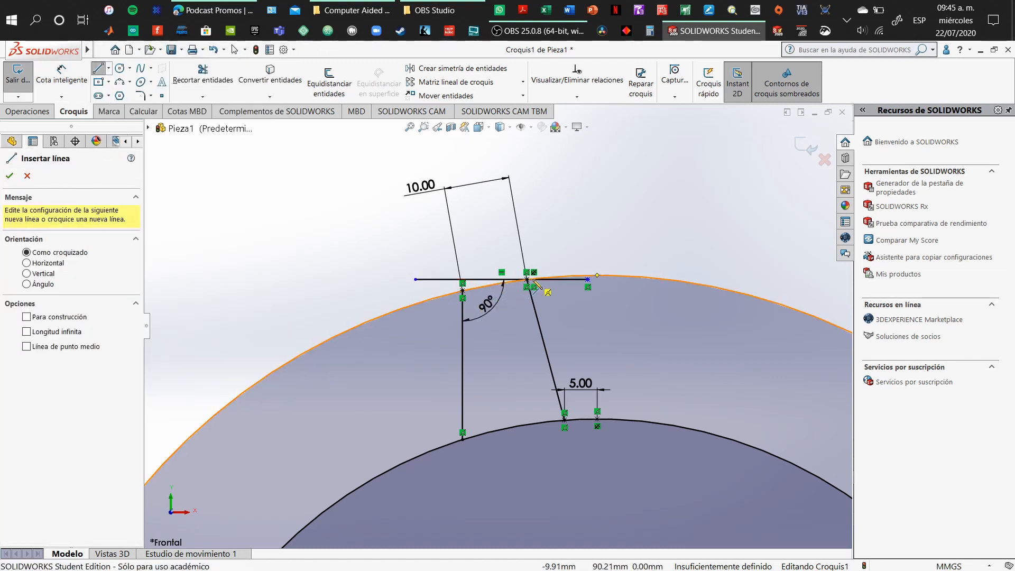
left_click(526, 279)
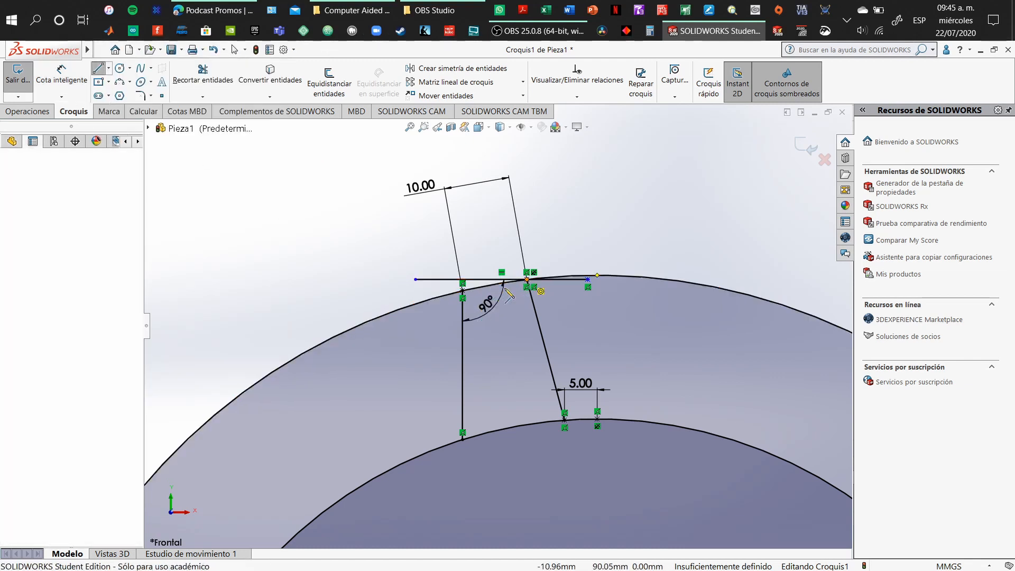
left_click(463, 290)
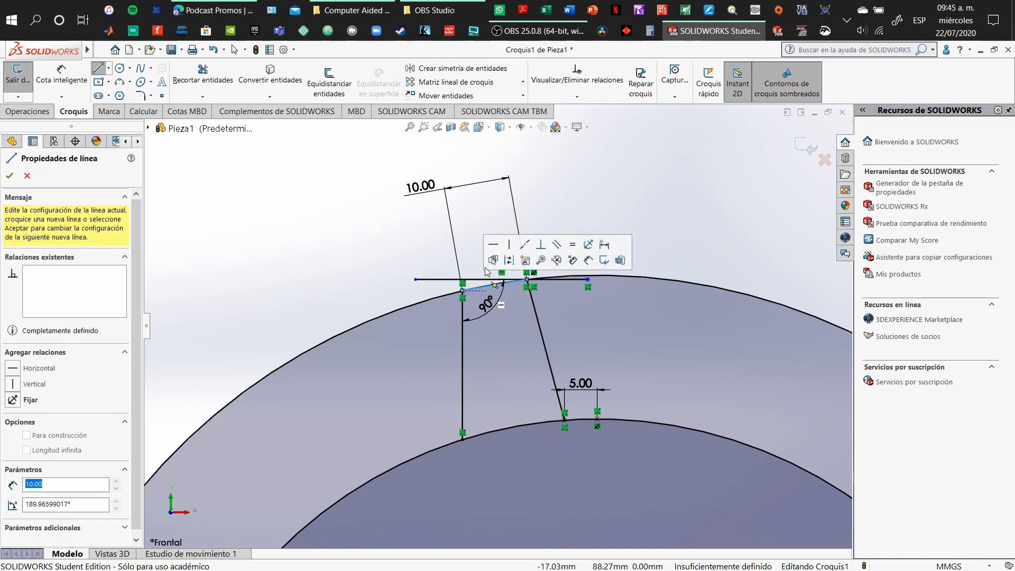
Place a point at the midpoint of the 10 mm line and draw a construction line about 22 mm long from it to the inner circle.
left_click(162, 95)
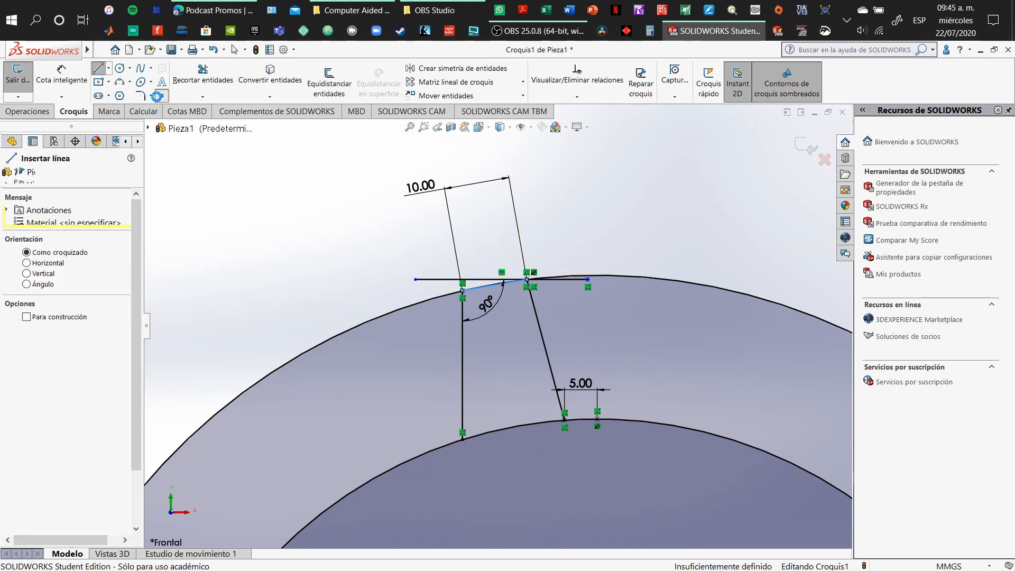
left_click(495, 285)
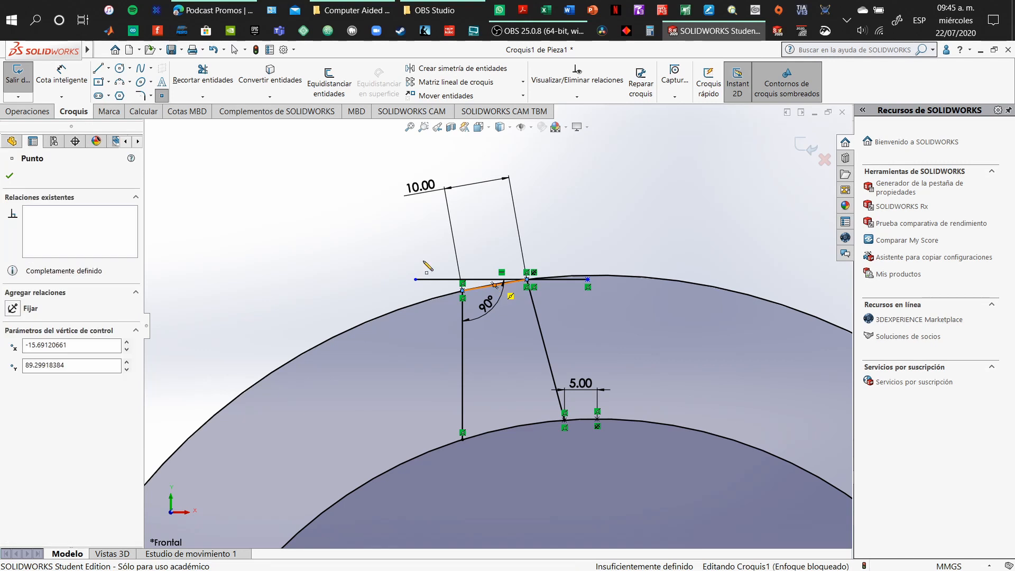
left_click(98, 68)
left_click(108, 67)
left_click(132, 87)
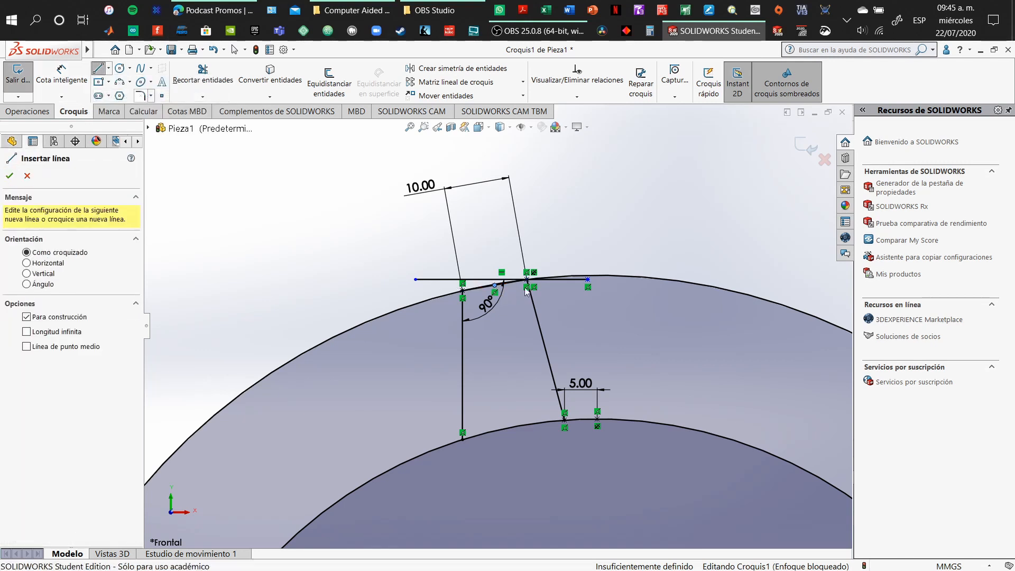
left_click(495, 285)
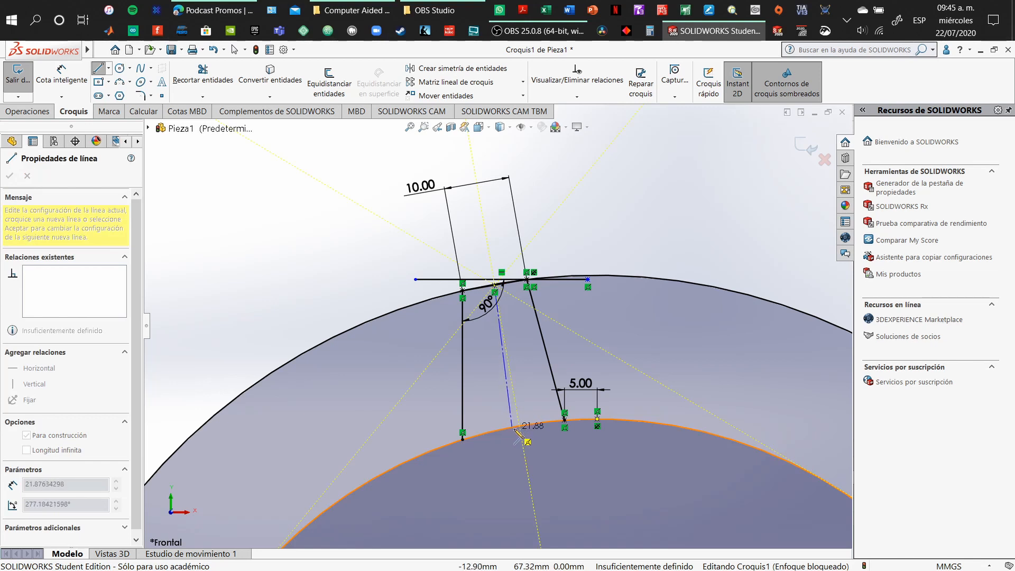
left_click(514, 426)
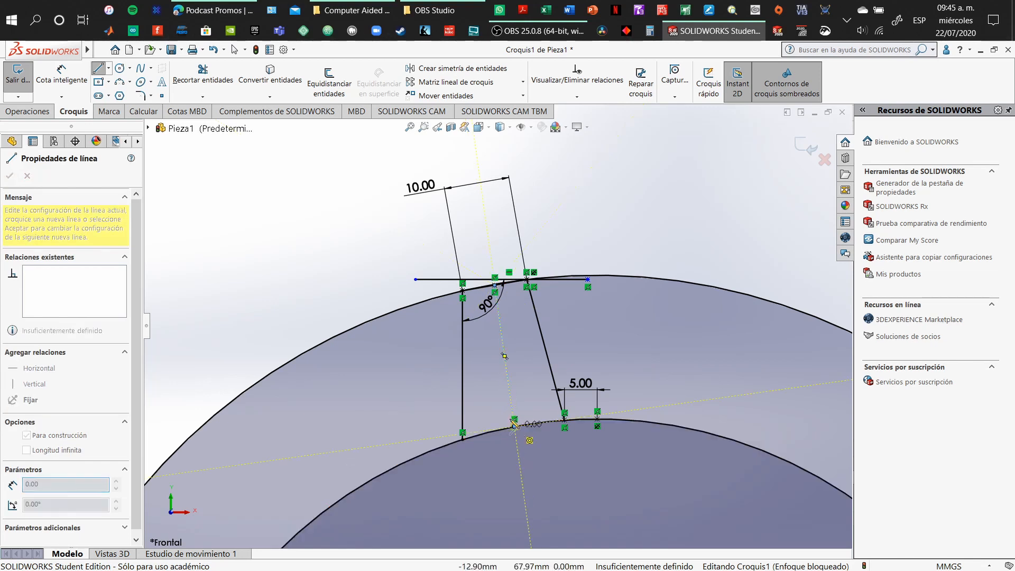
key("Escape")
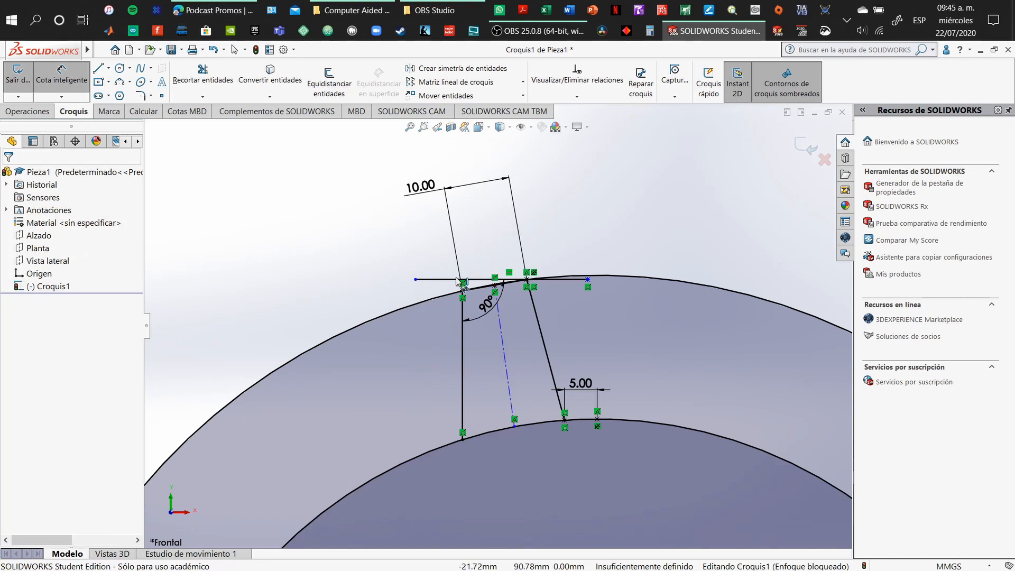
Measure the angles between the construction line and each flank line, and between the two flank lines.
left_click(477, 288)
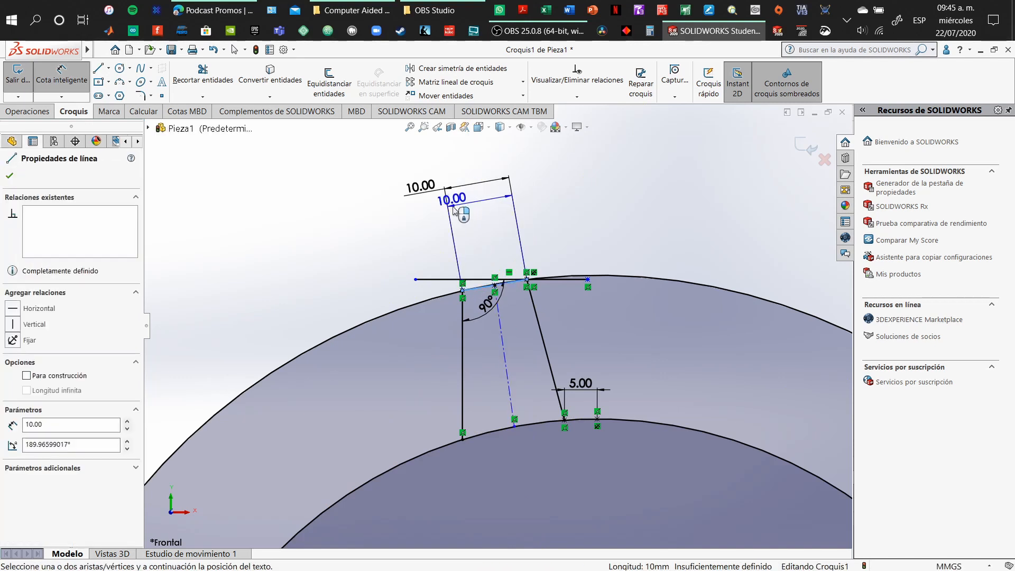
key("Escape")
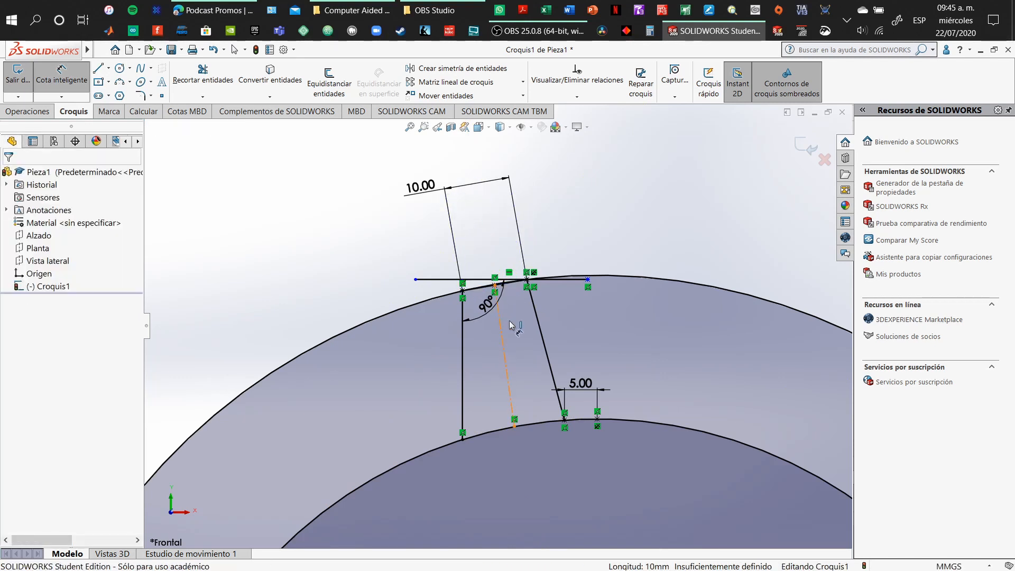
left_click(539, 328)
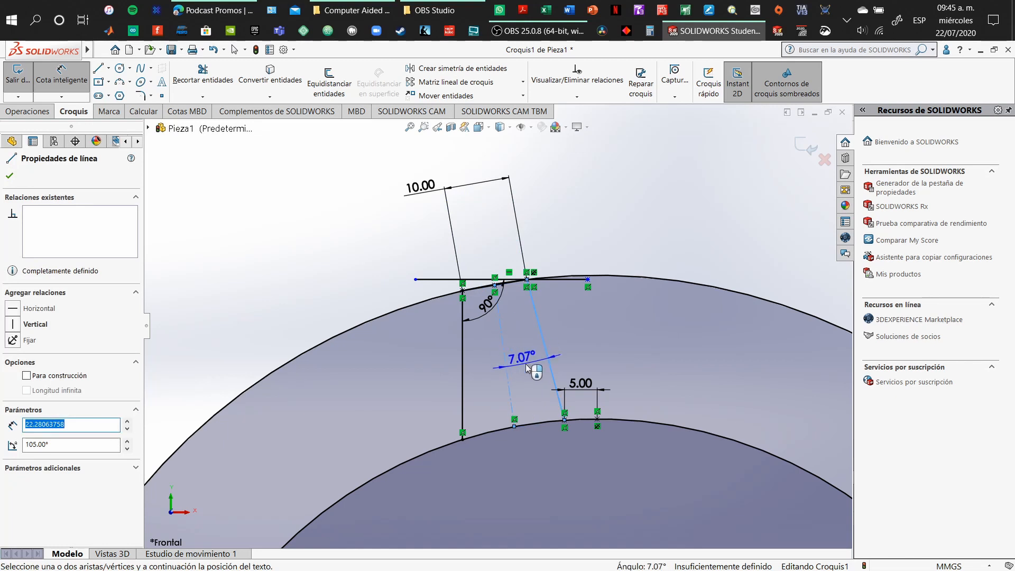
key("Escape")
left_click(505, 363)
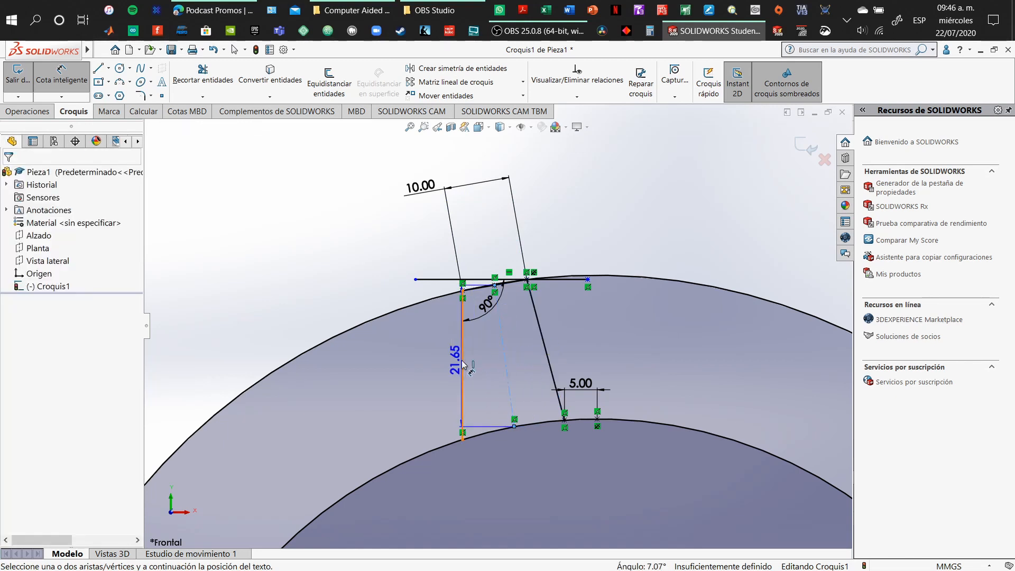
left_click(463, 361)
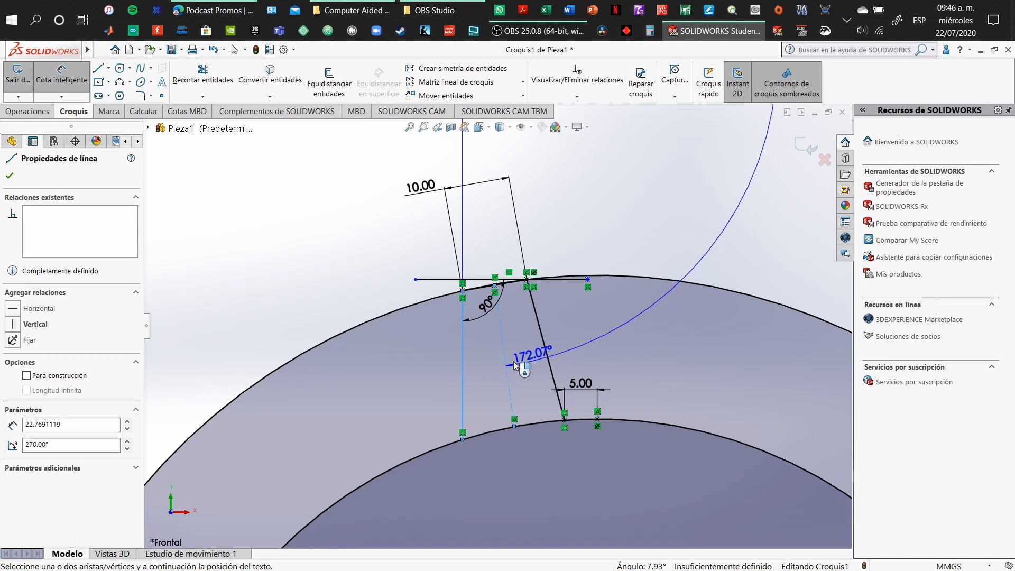
key("Escape")
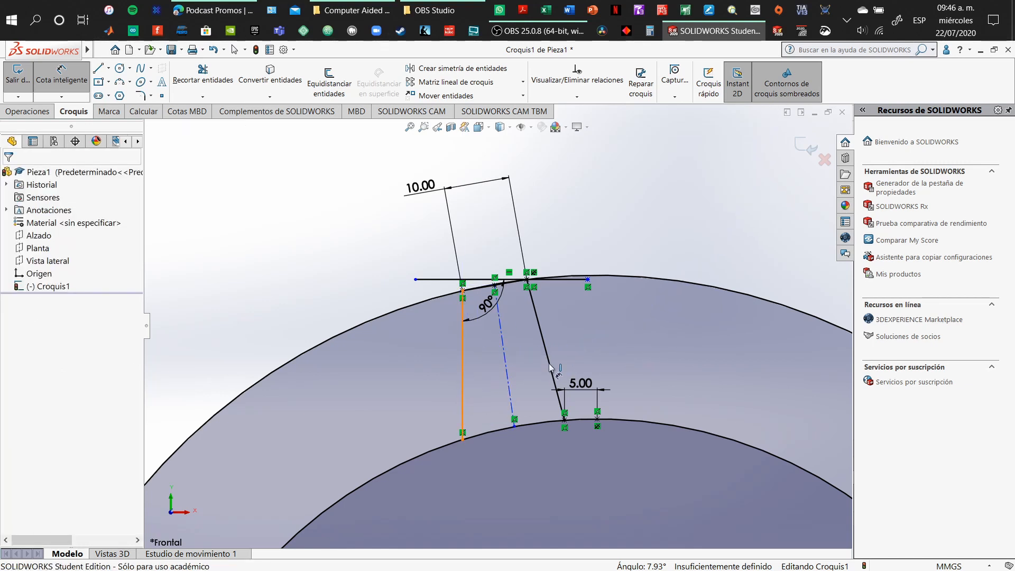
left_click(551, 369)
left_click(462, 370)
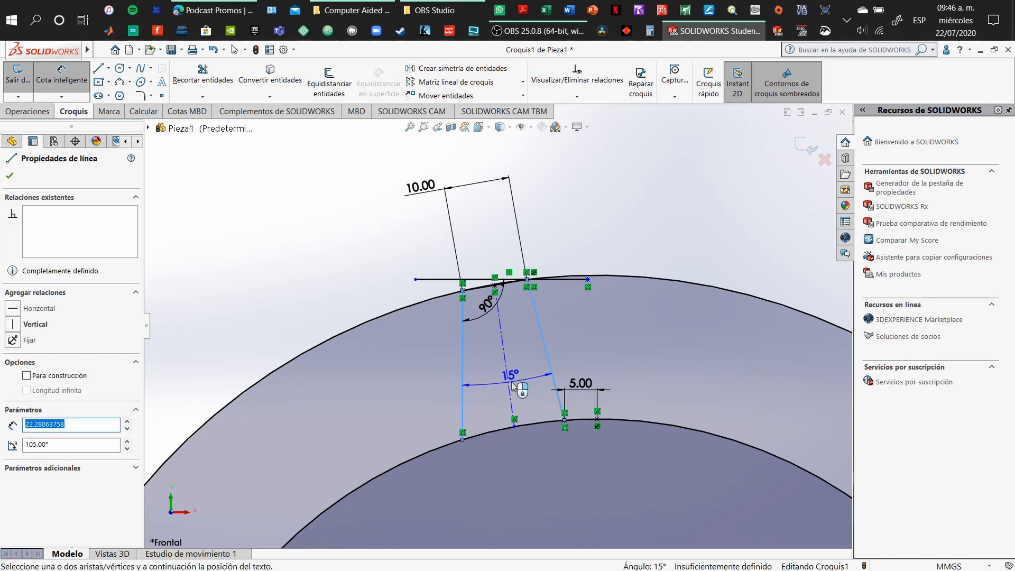
key("Escape")
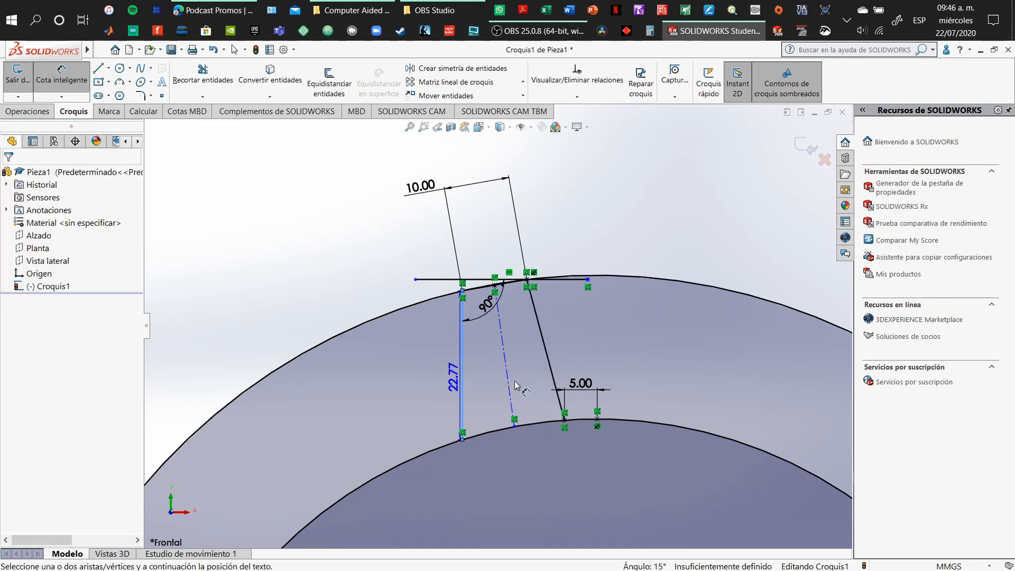
Measure the aligned distances from the construction line's lower endpoint to the lower endpoints of both flank lines.
left_click(514, 426)
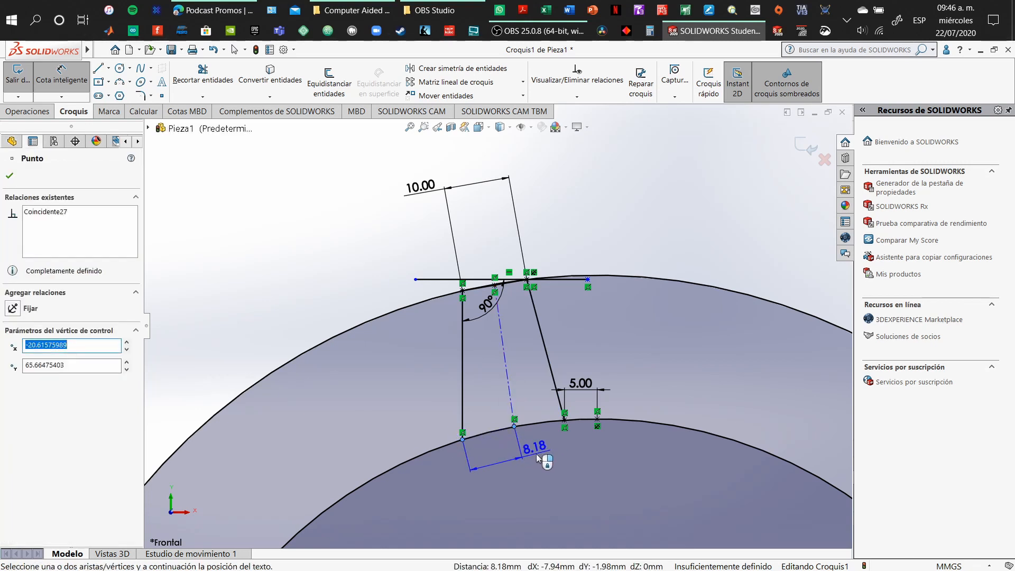
key("Escape")
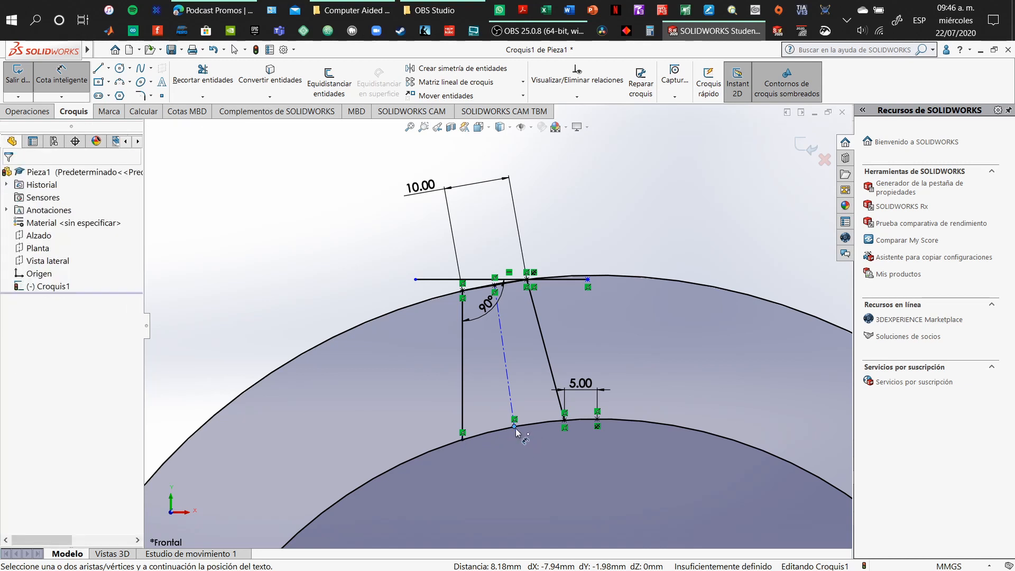
left_click(565, 420)
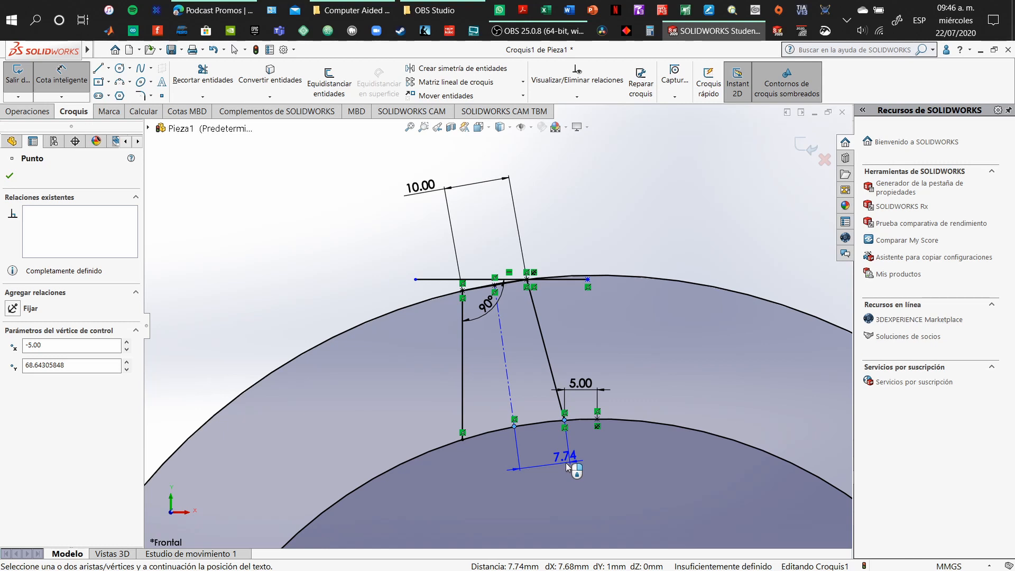
key("Escape")
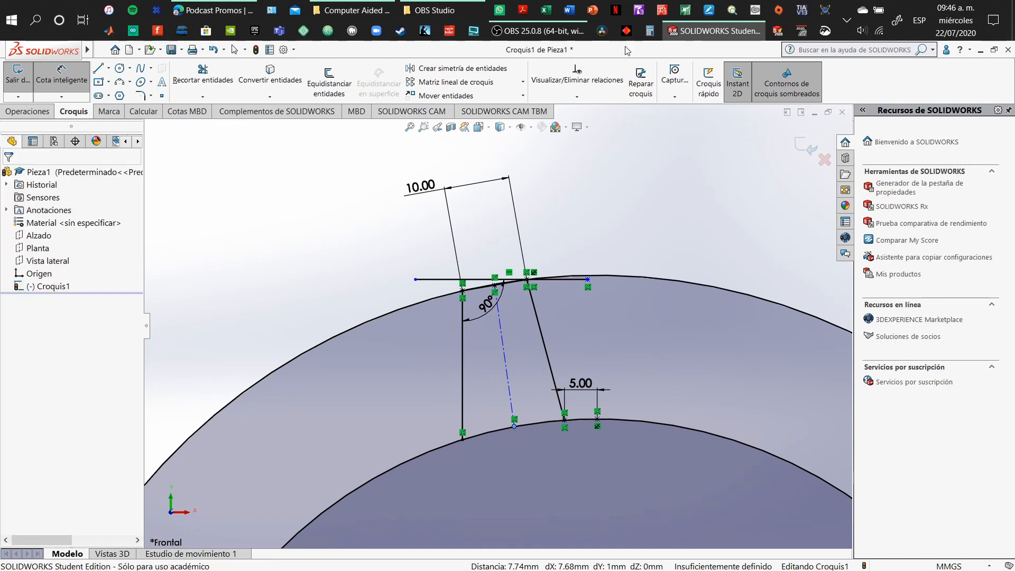
Switch to Calculator, add 8.18 and 7.74 and divide the sum by 2.
left_click(649, 30)
type("8")
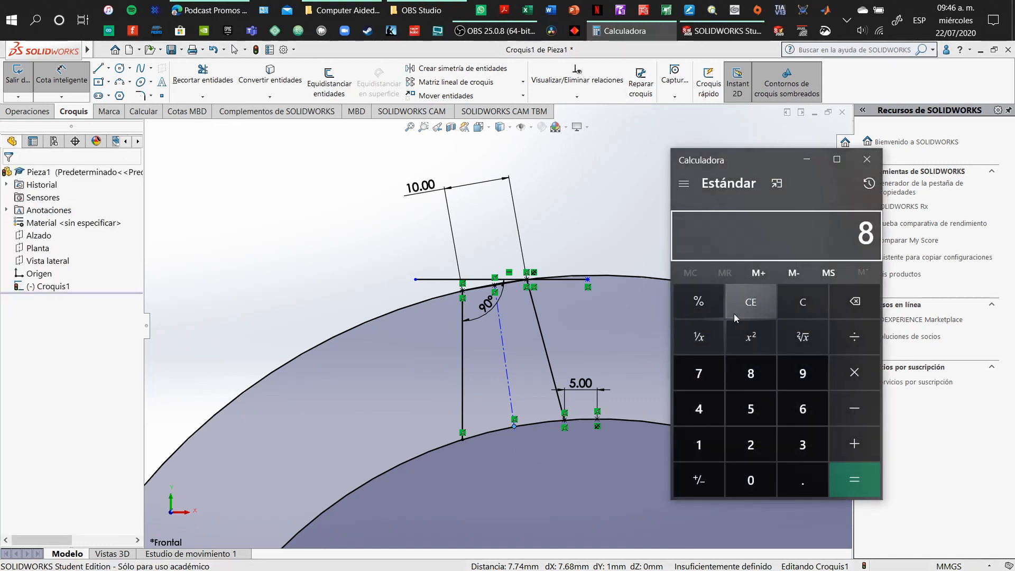
type(".18 + ")
type("7")
type(".74")
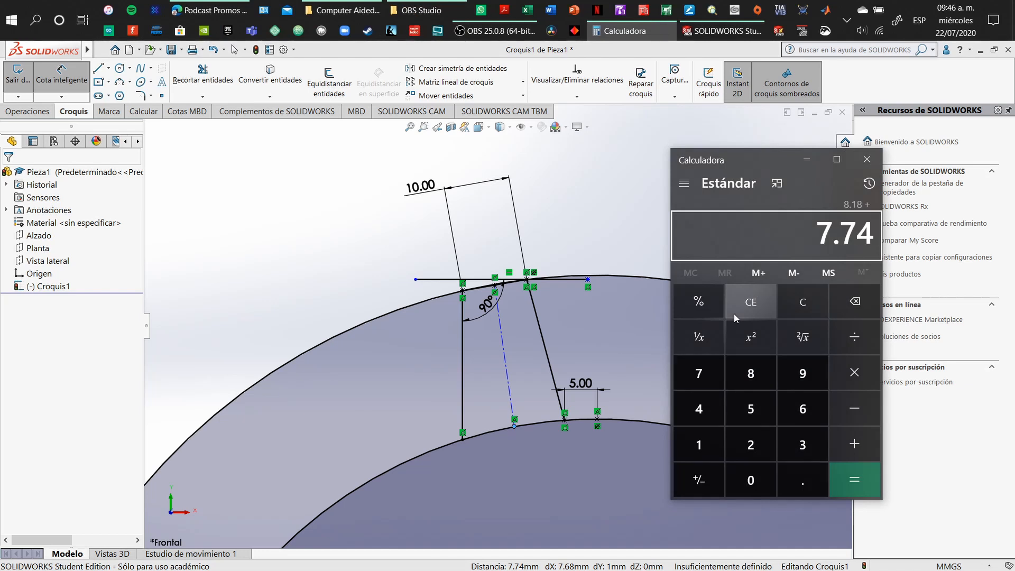
key("Return")
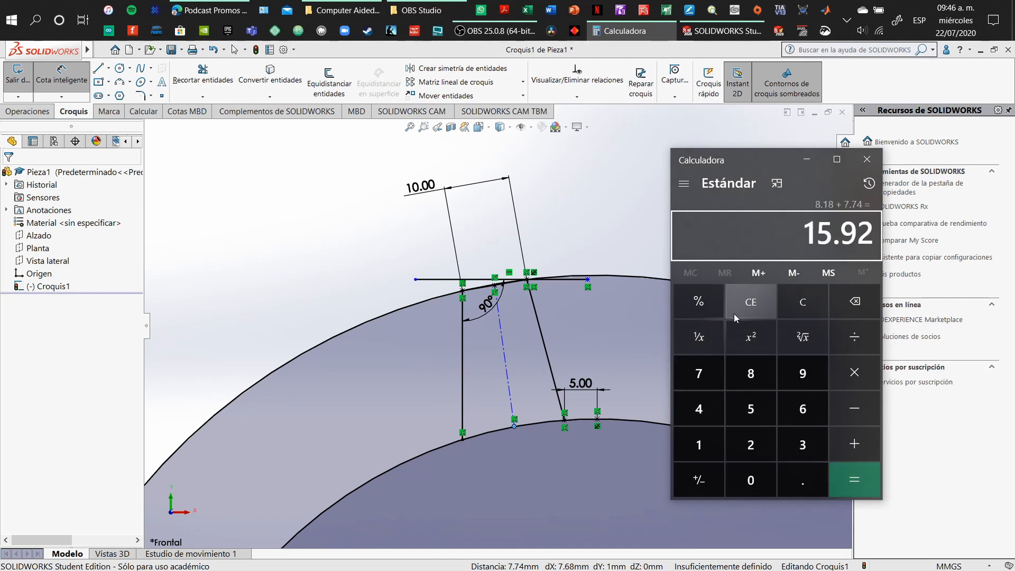
type("/2")
key("Return")
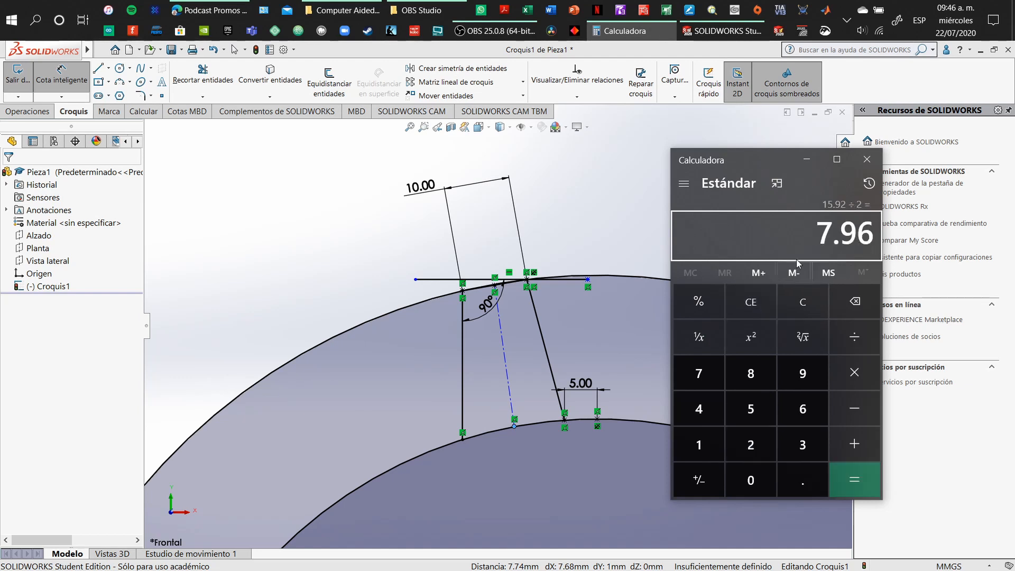
Dimension the horizontal distance between the lower endpoints of the vertical flank and the construction line as 7.96 mm.
left_click(462, 439)
left_click(514, 425)
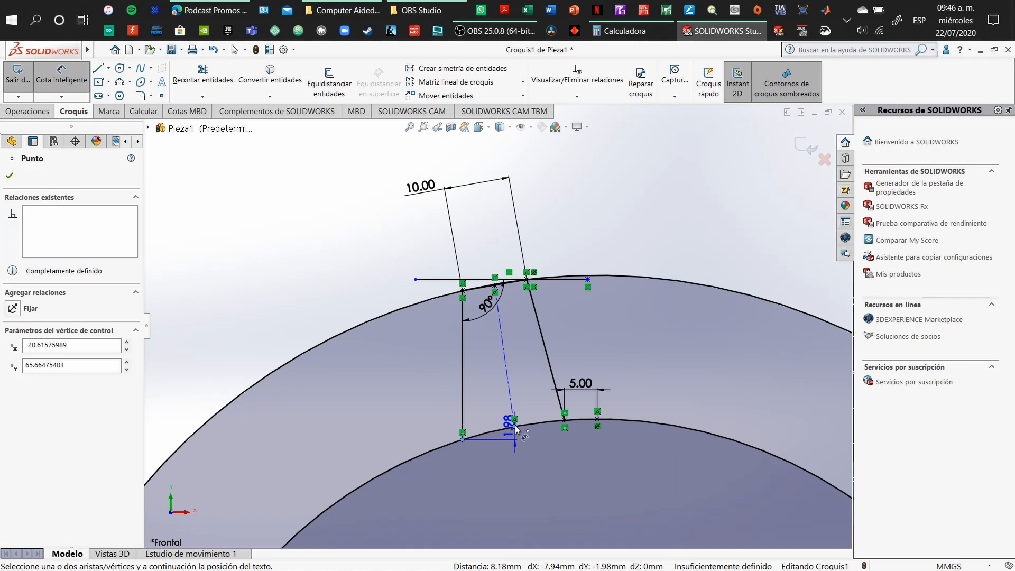
left_click(503, 462)
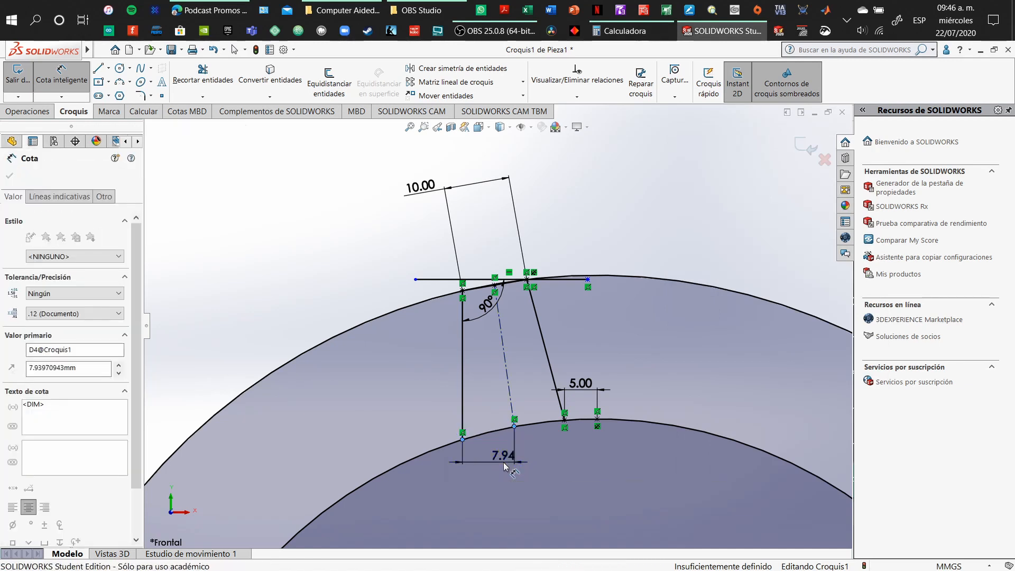
type("7.9")
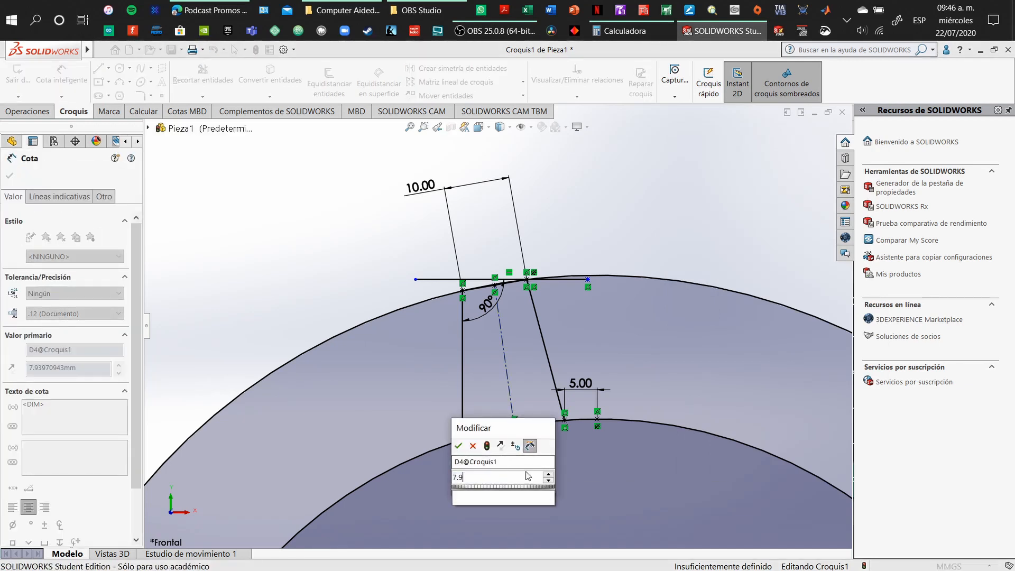
type("6")
key("Return")
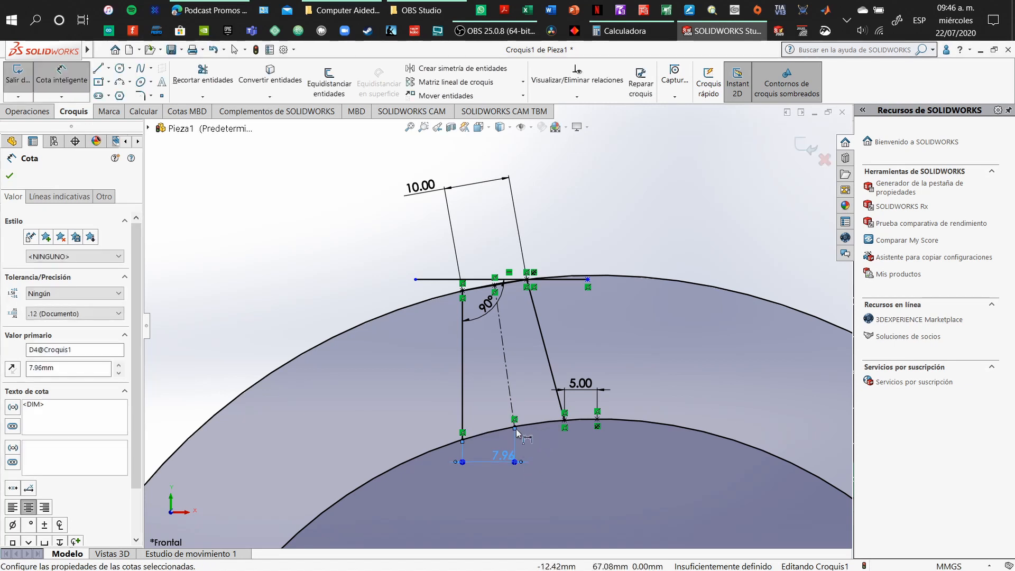
Try to dimension the horizontal distance between the lower endpoints of the construction line and the slanted flank.
left_click(514, 426)
left_click(564, 420)
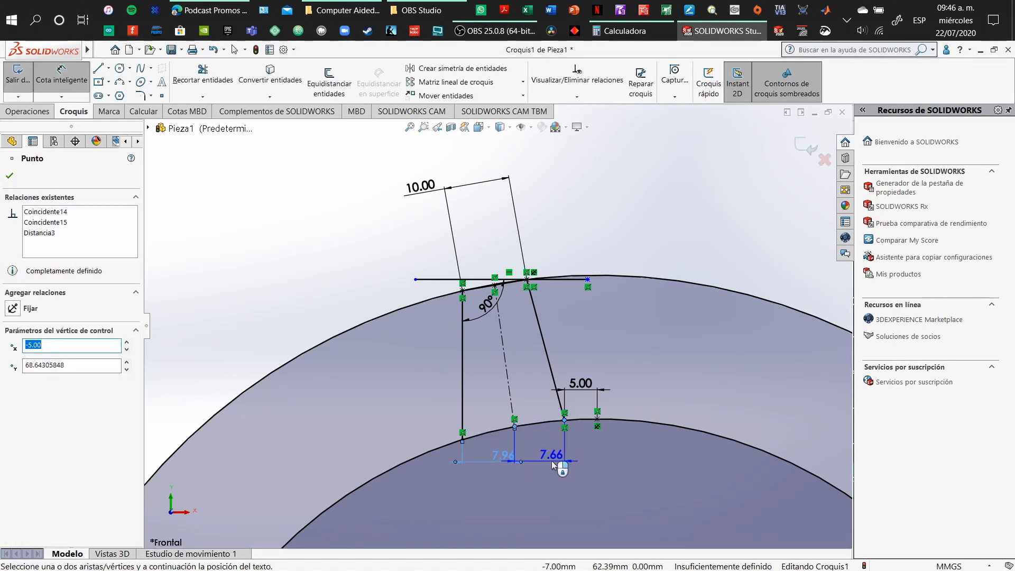
left_click(550, 461)
left_click(589, 346)
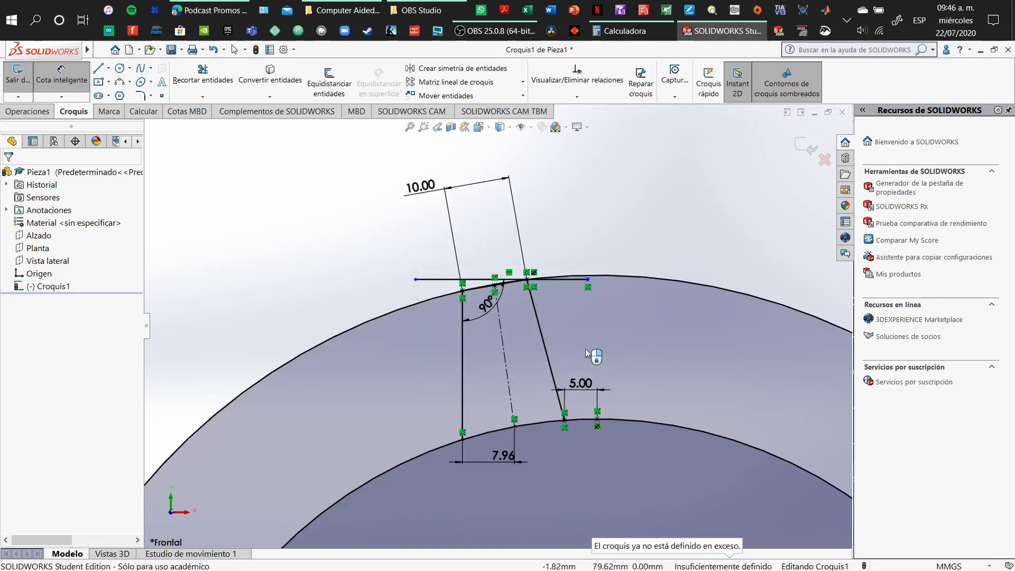
Dimension the aligned distance between the lower endpoints of the construction line and the vertical flank as 7.96 mm.
left_click(515, 426)
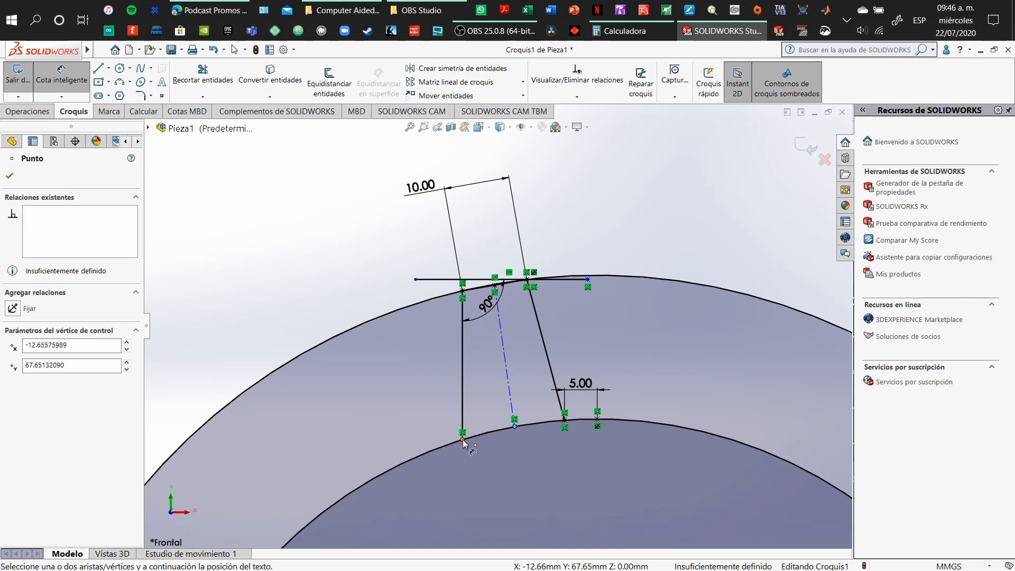
left_click(463, 439)
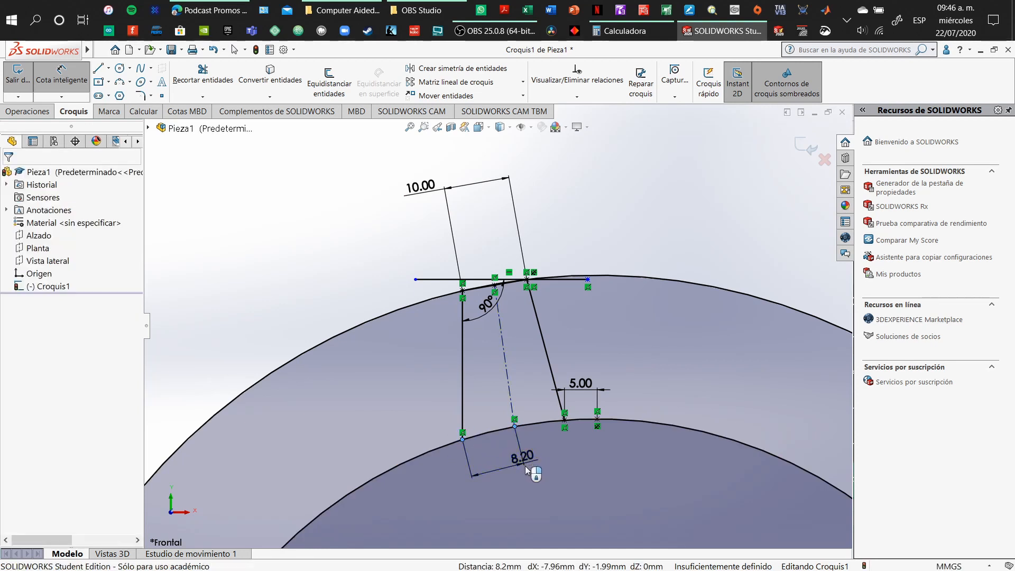
left_click(525, 465)
type("7.9")
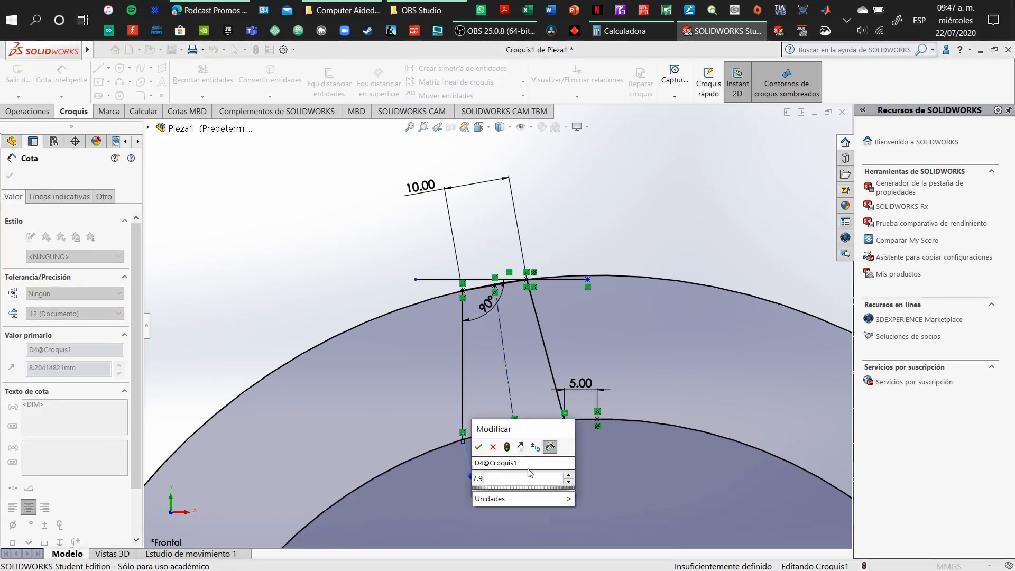
type("6")
key("Return")
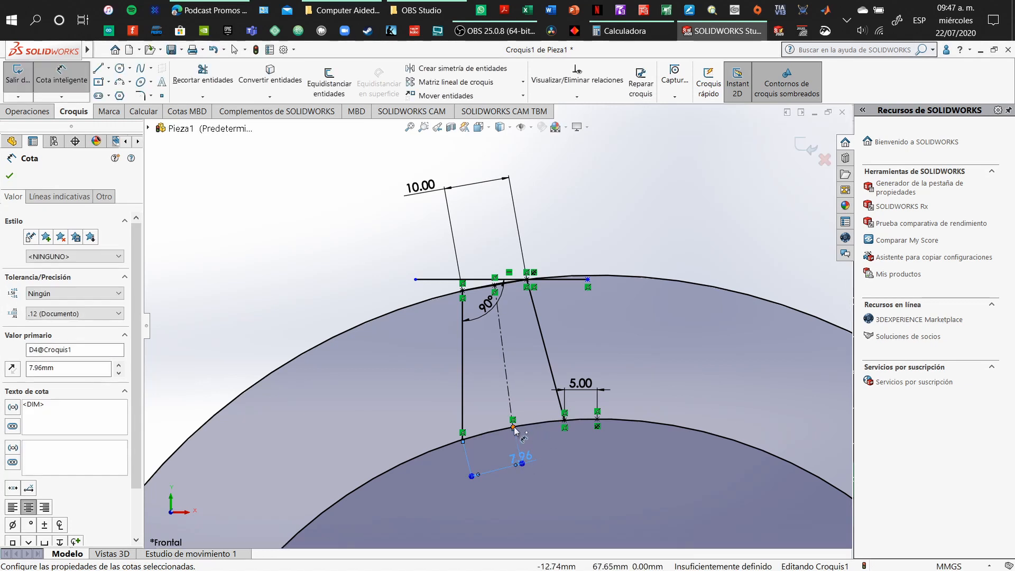
Measure the aligned distance between the lower endpoints of the construction line and the slanted flank.
left_click(513, 428)
left_click(564, 420)
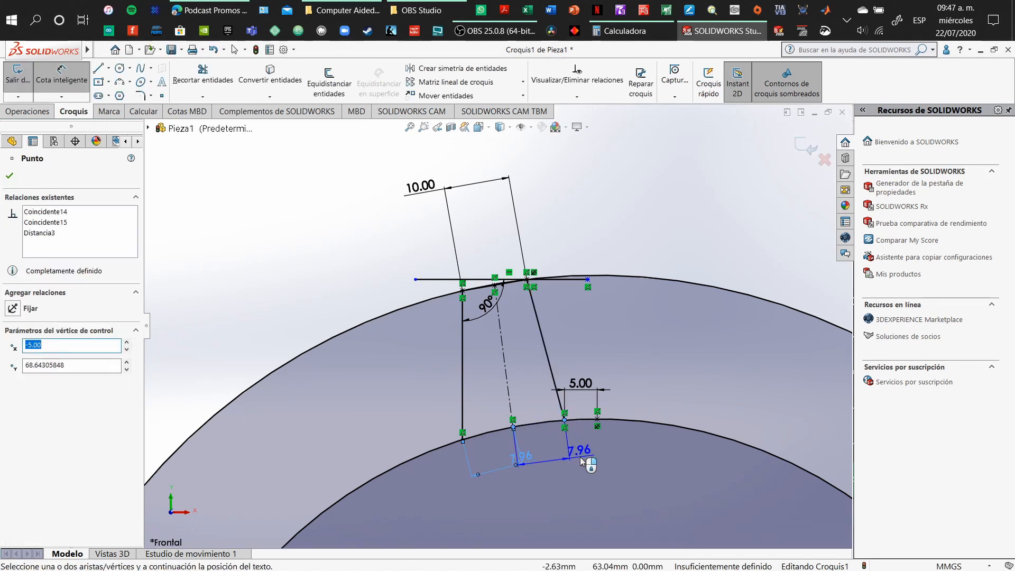
key("Escape")
key("Escape")
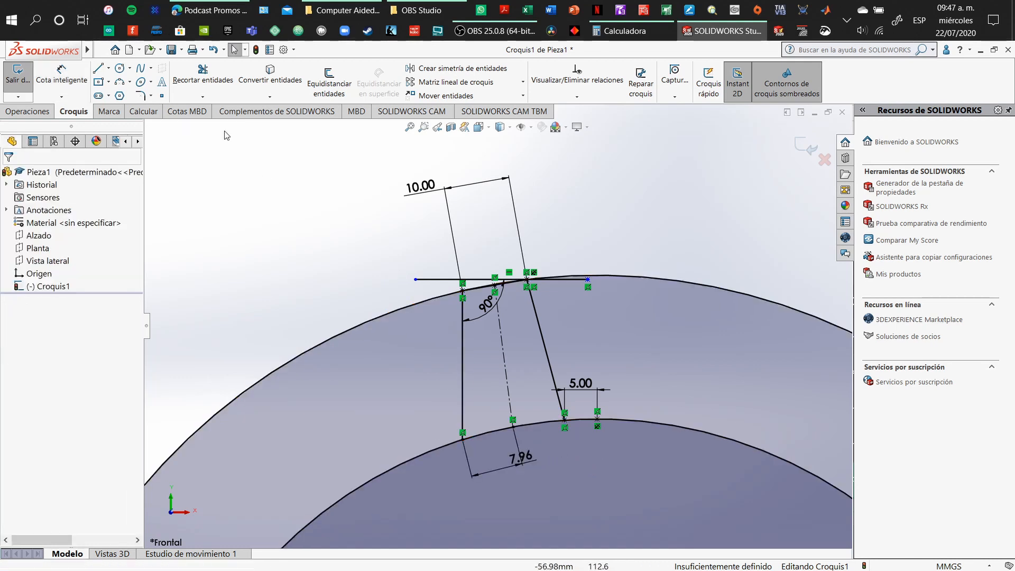
left_click(61, 75)
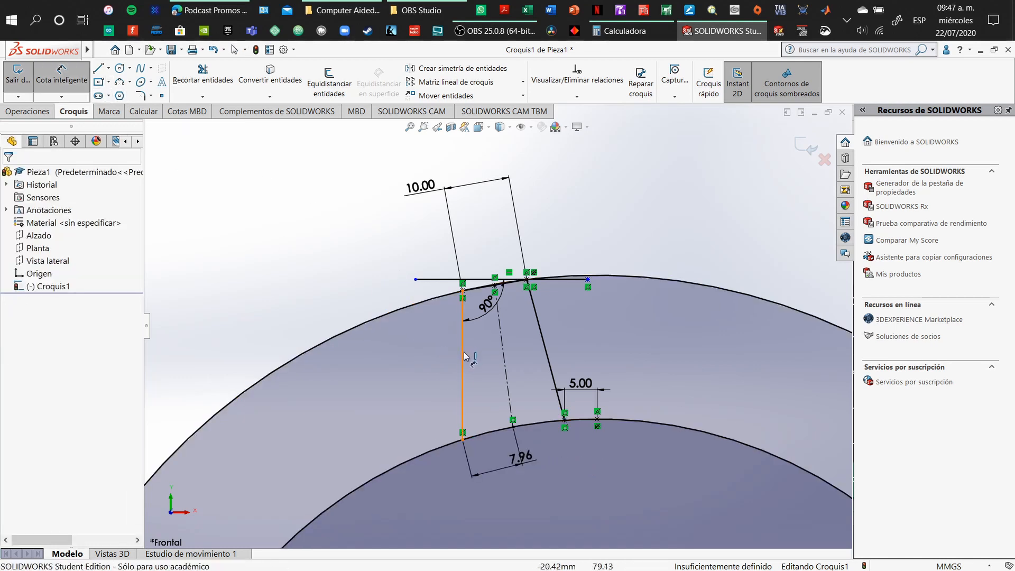
key("Escape")
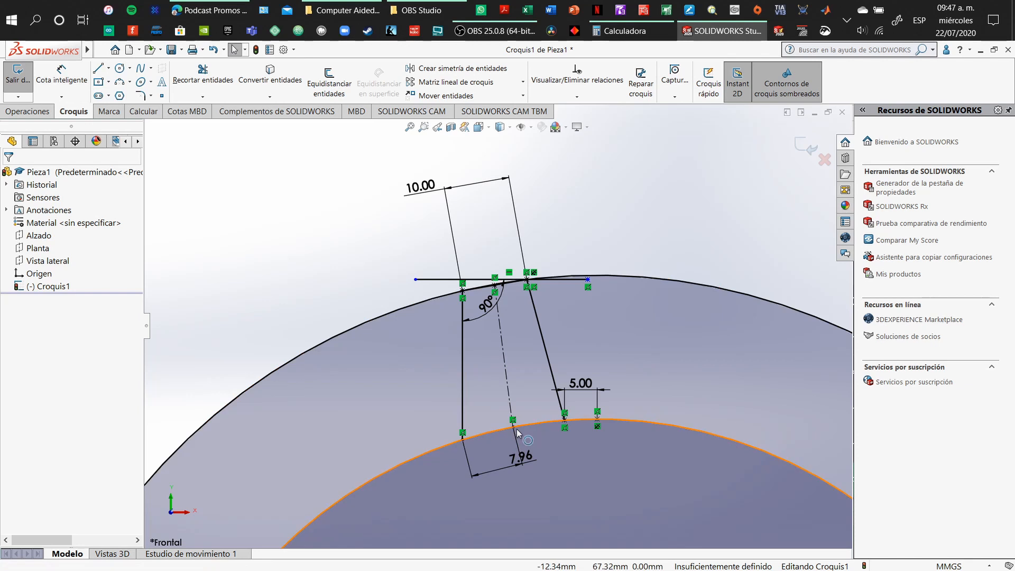
left_click(55, 87)
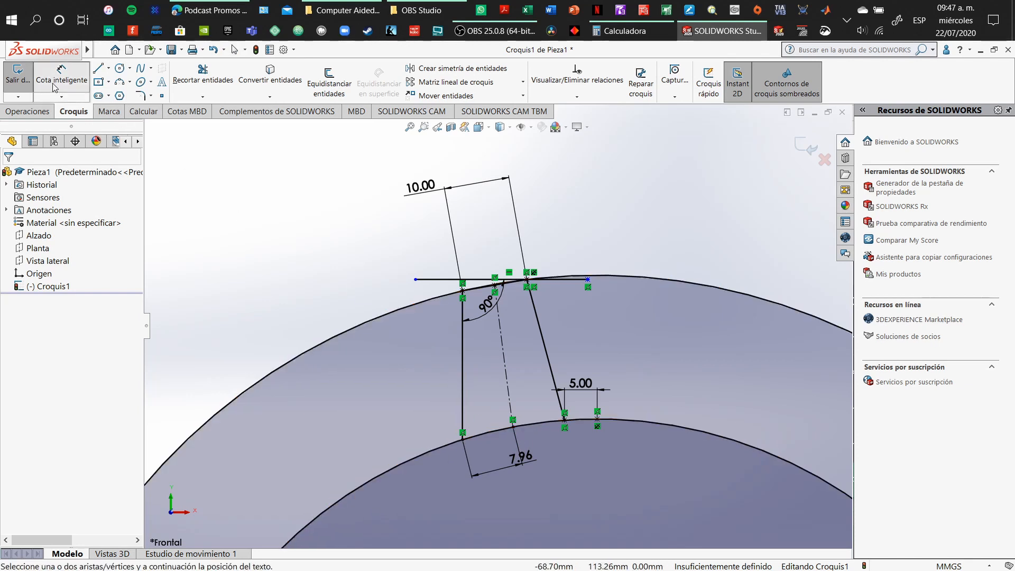
left_click(501, 334)
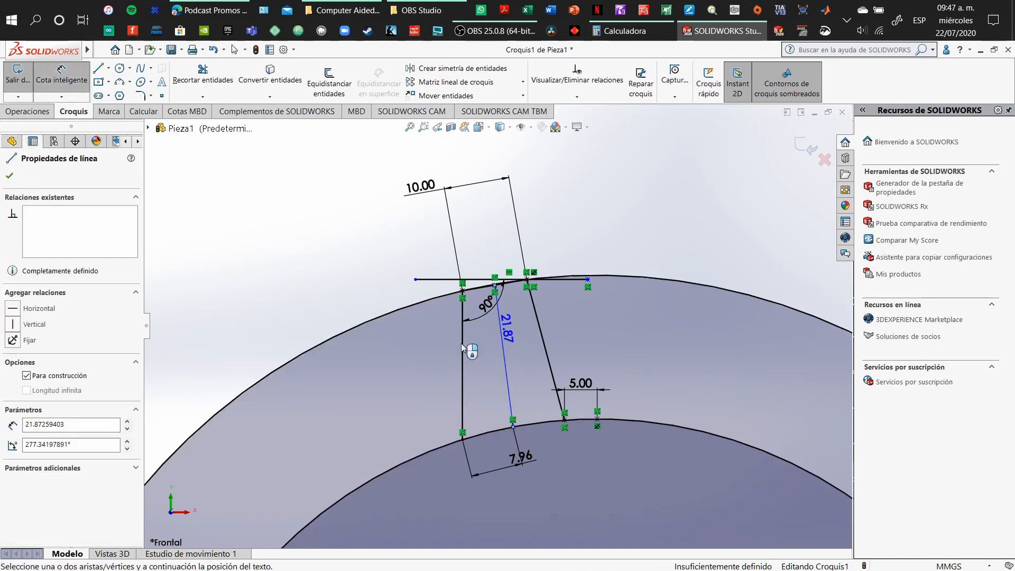
key("Escape")
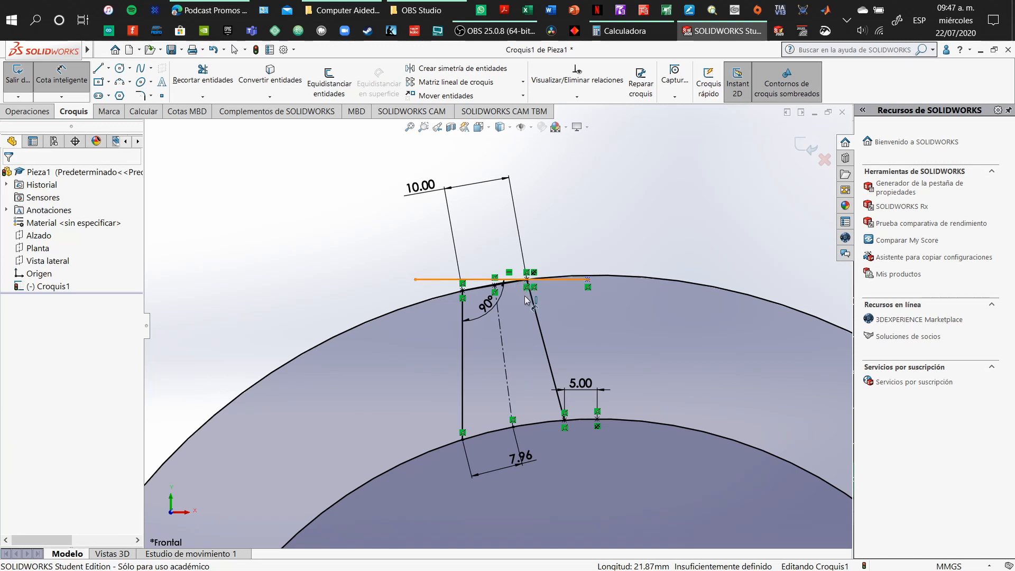
Try to dimension the angle between the horizontal line through the tooth tip and the slanted flank.
left_click(526, 296)
left_click(533, 306)
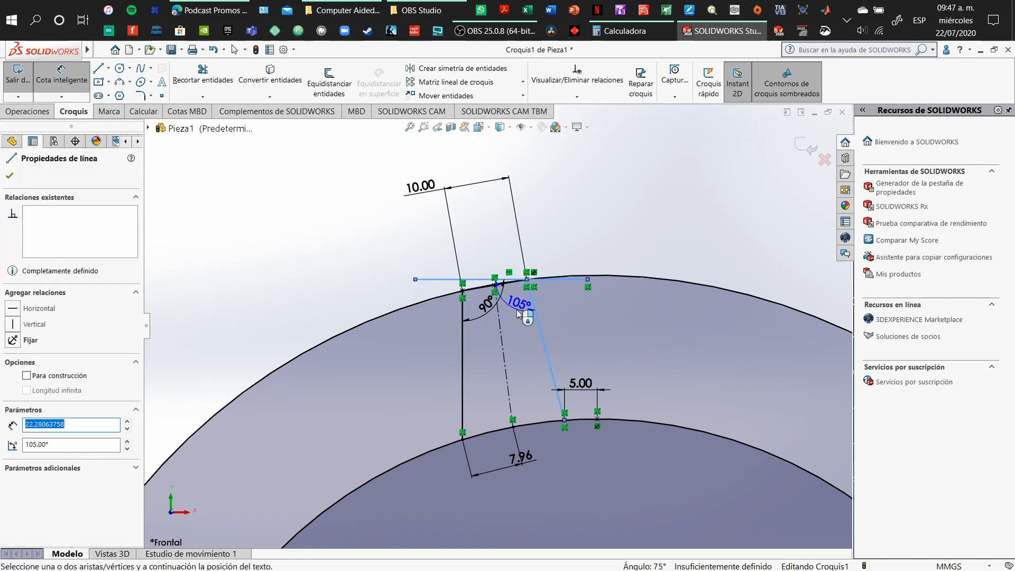
left_click(508, 306)
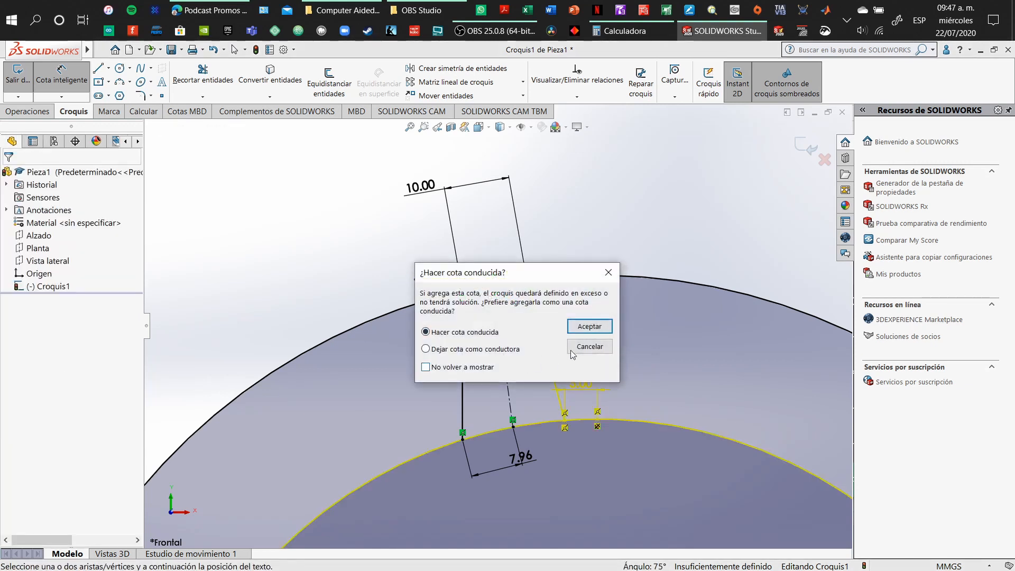
left_click(589, 349)
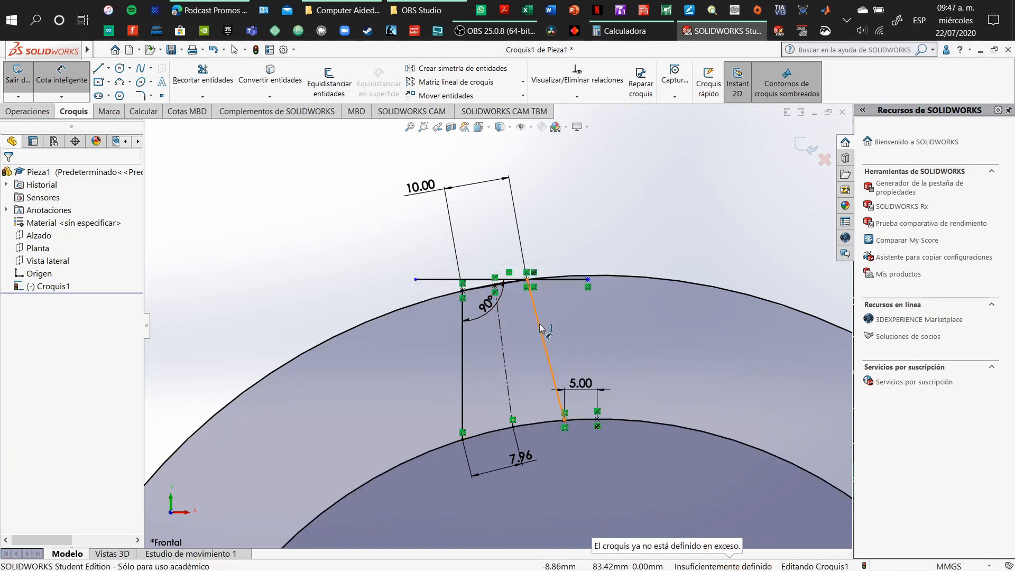
Measure the angle between the slanted flank and the vertical flank without placing a dimension.
left_click(542, 332)
left_click(463, 346)
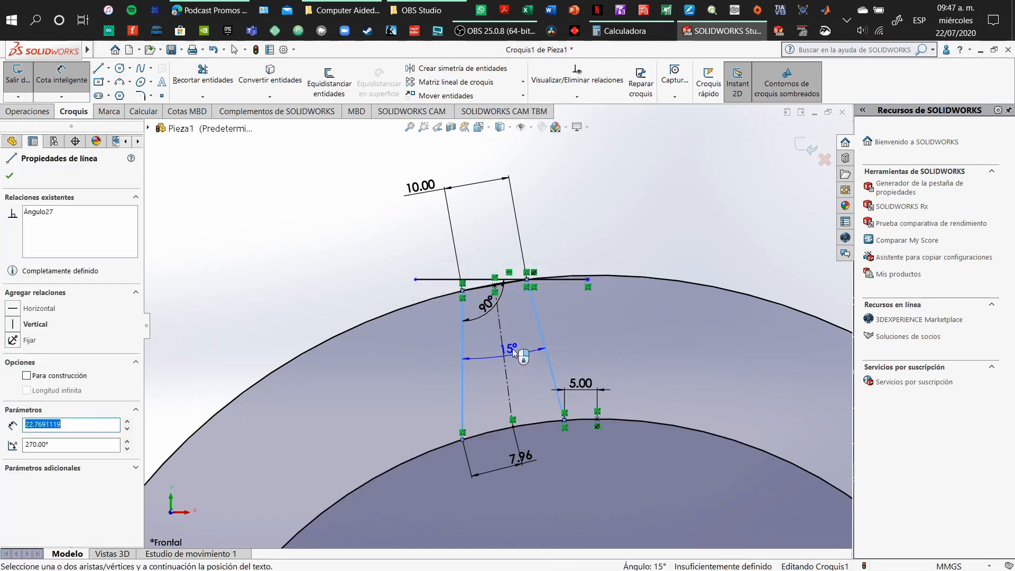
key("Escape")
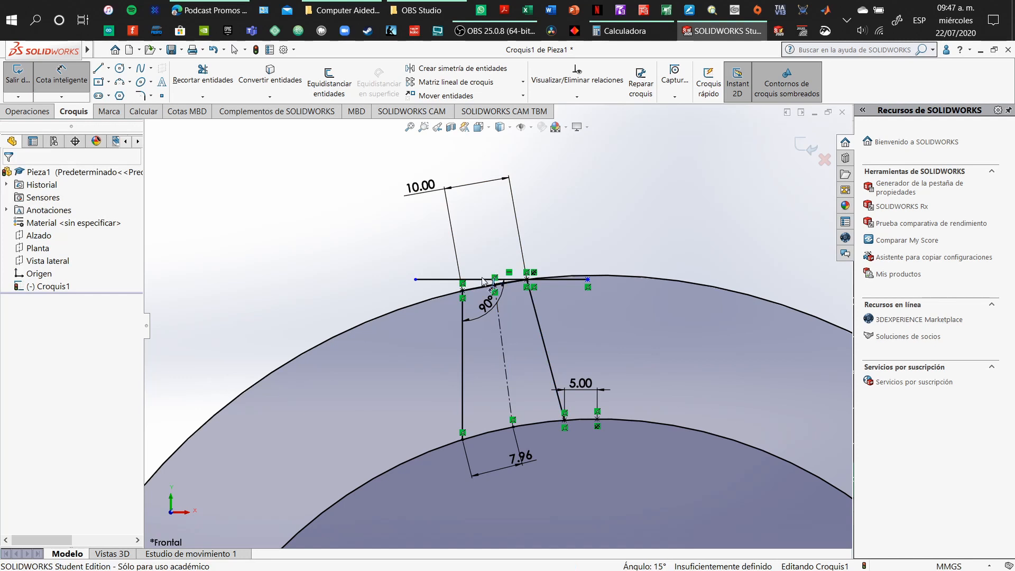
Delete the horizontal line through the tooth tip and the straight tip line joining the two flanks.
left_click(478, 280)
key("Delete")
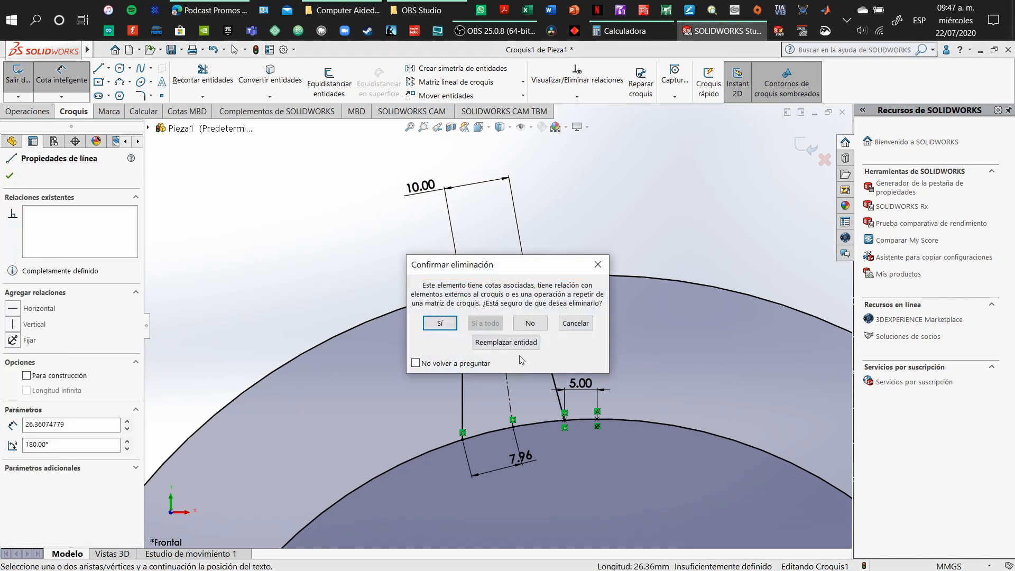
left_click(440, 323)
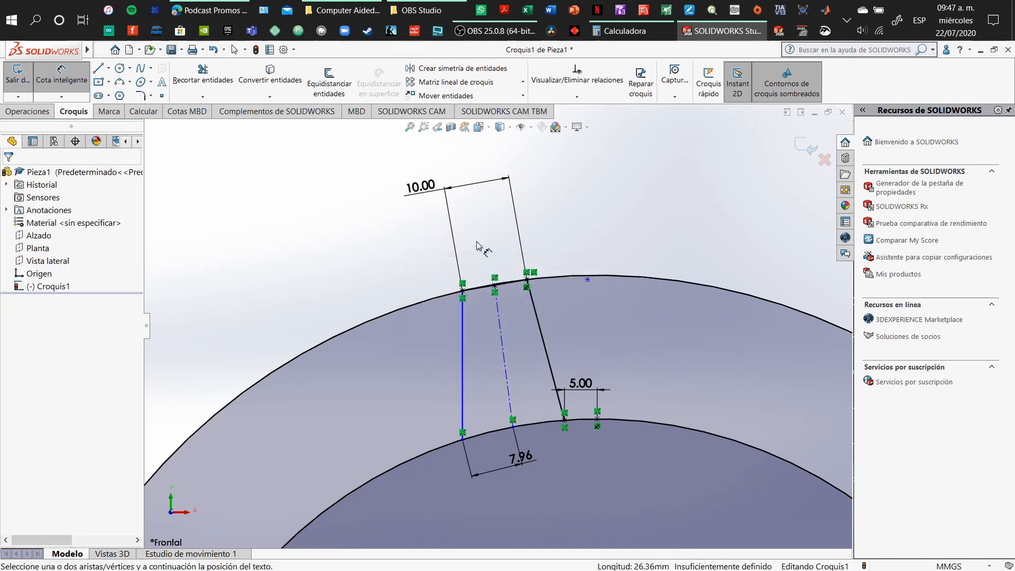
left_click(478, 289)
key("Escape")
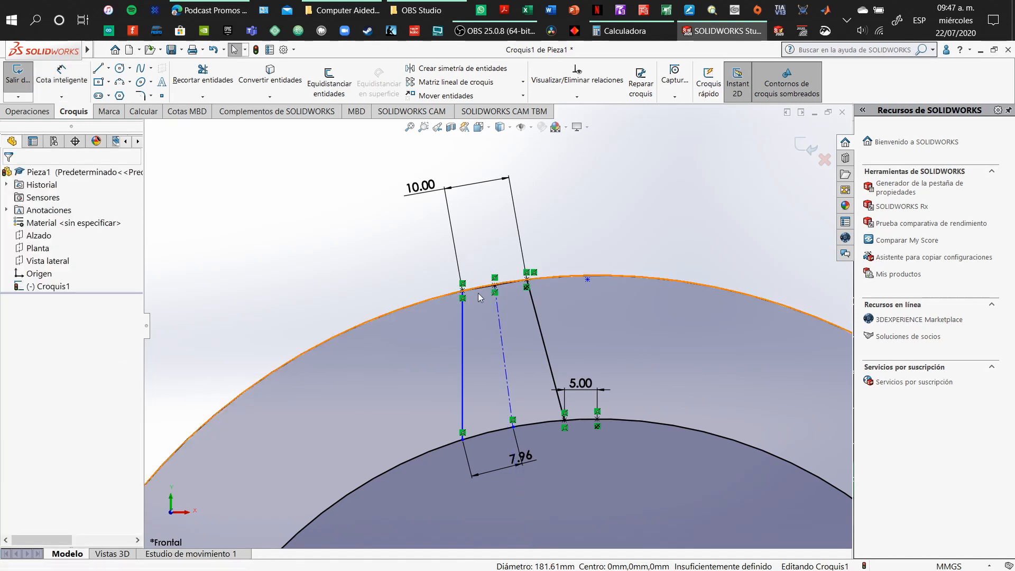
left_click(480, 289)
key("Delete")
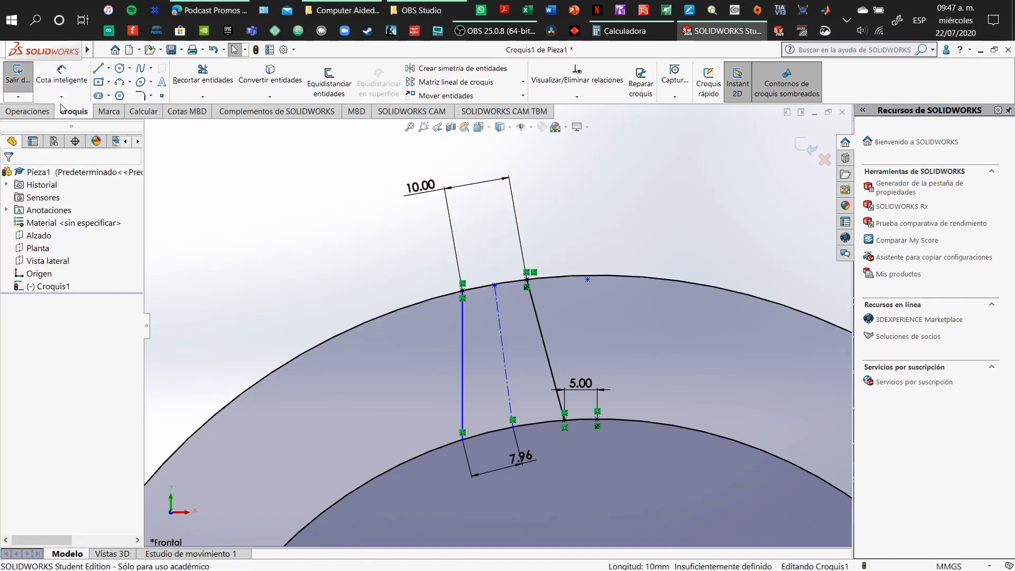
Draw a 3-point arc along the outer circle between the flanks' upper endpoints, passing through the construction line's upper endpoint.
left_click(61, 76)
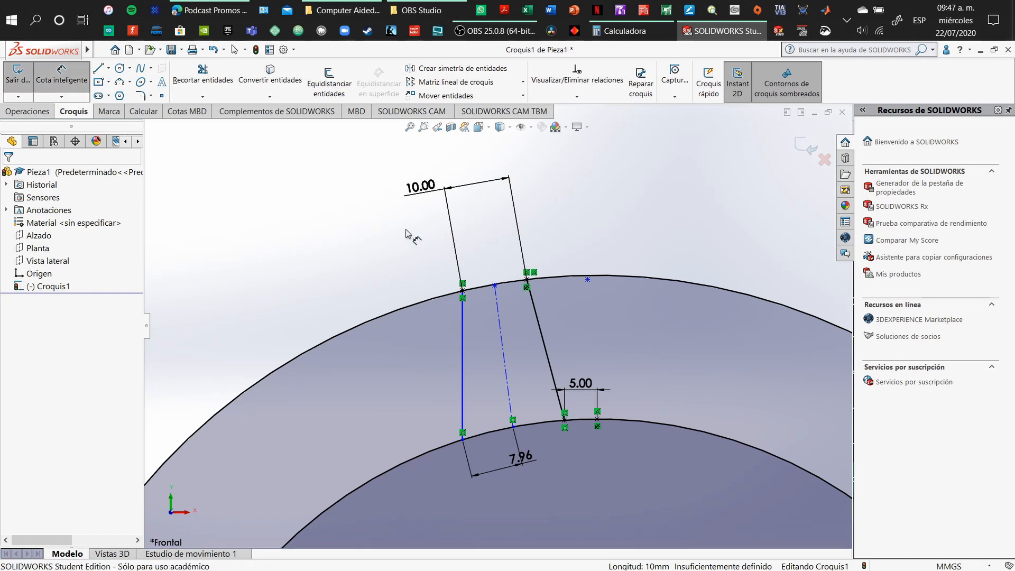
key("Escape")
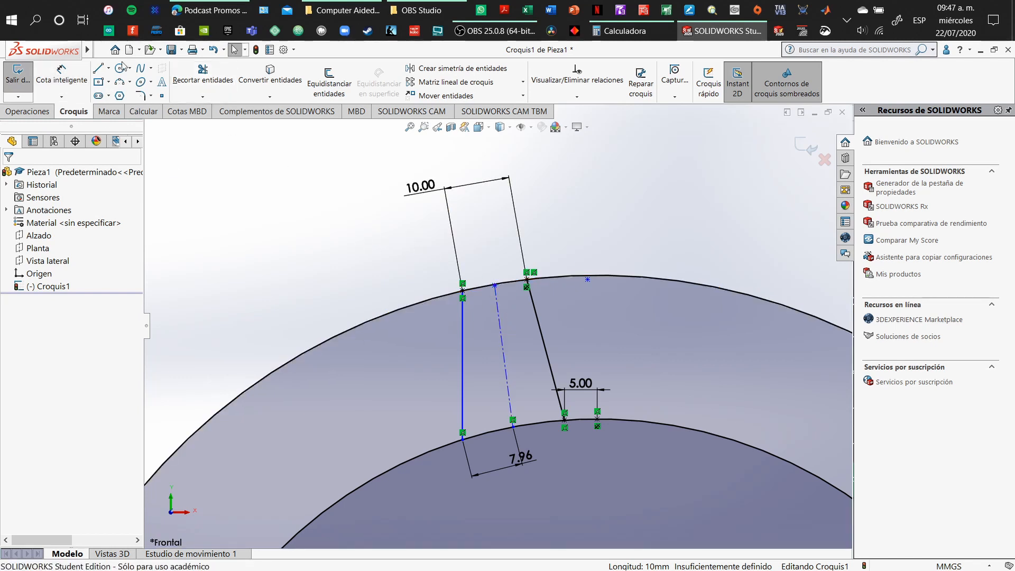
left_click(120, 82)
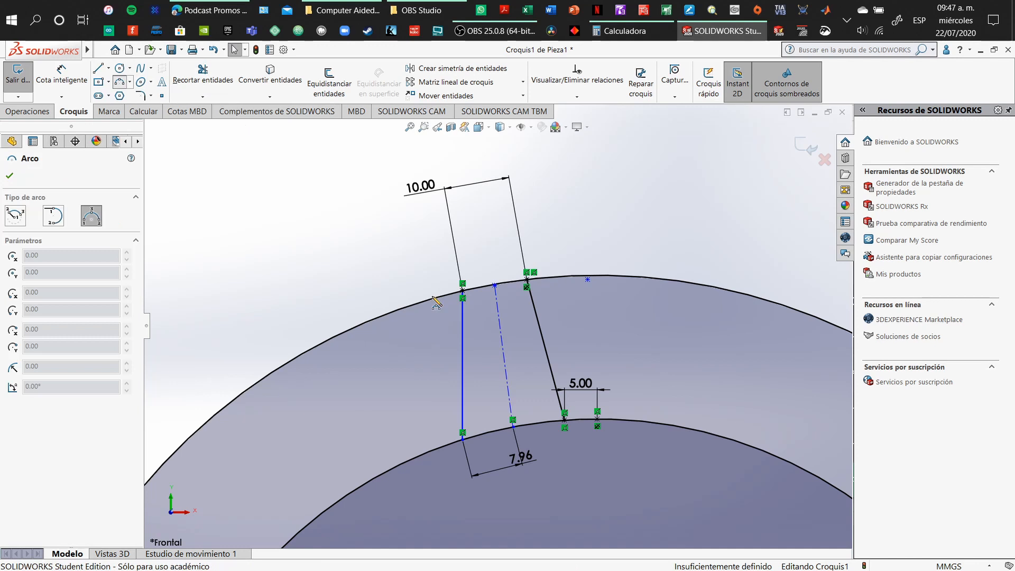
left_click(463, 289)
left_click(527, 280)
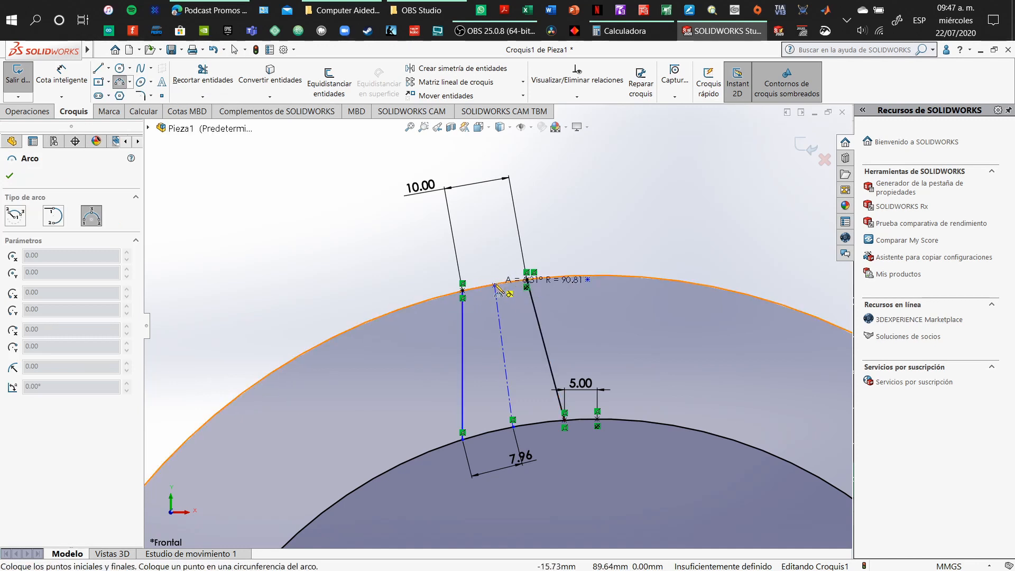
left_click(495, 285)
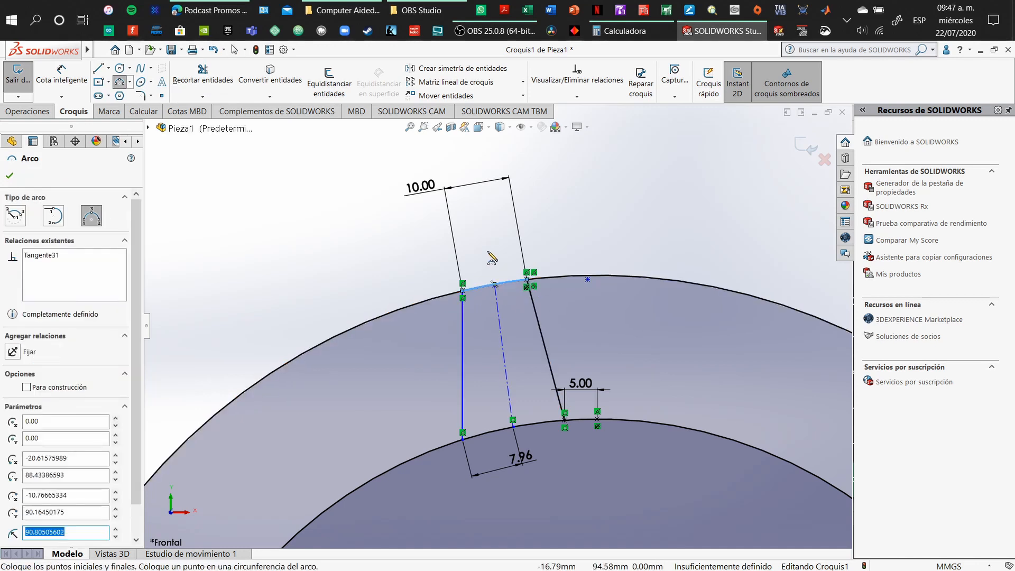
key("Escape")
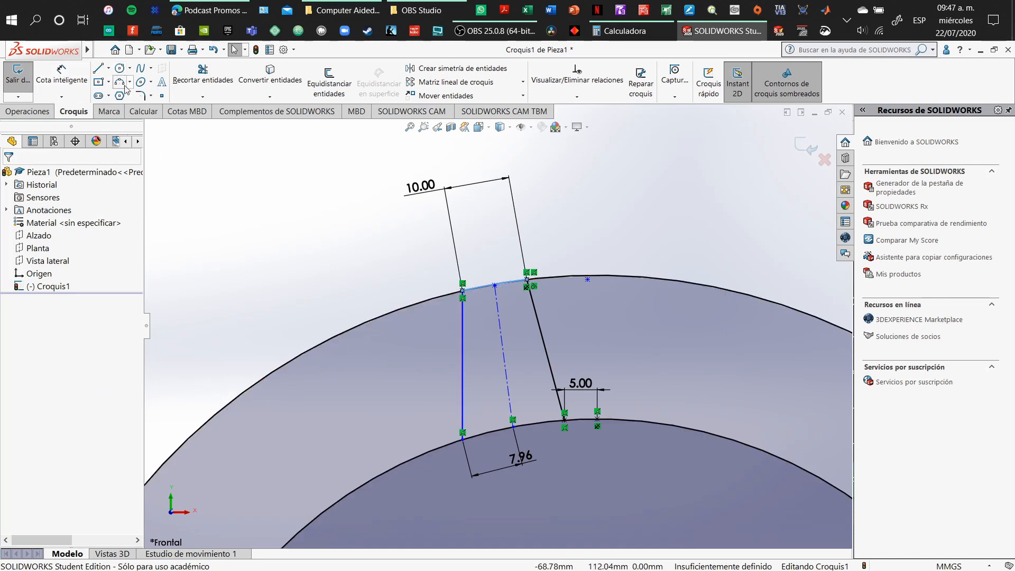
Place a sketch point on the inner circle, on the outer side of the vertical flank.
left_click(162, 95)
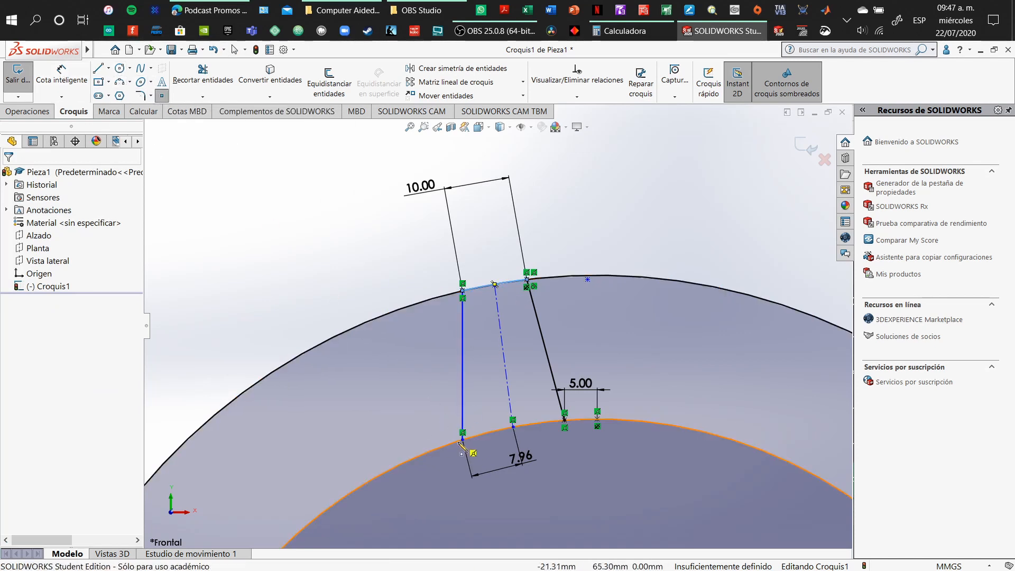
left_click(422, 455)
key("Escape")
Apply a Fix relation to the vertical flank's lower endpoint.
left_click(61, 79)
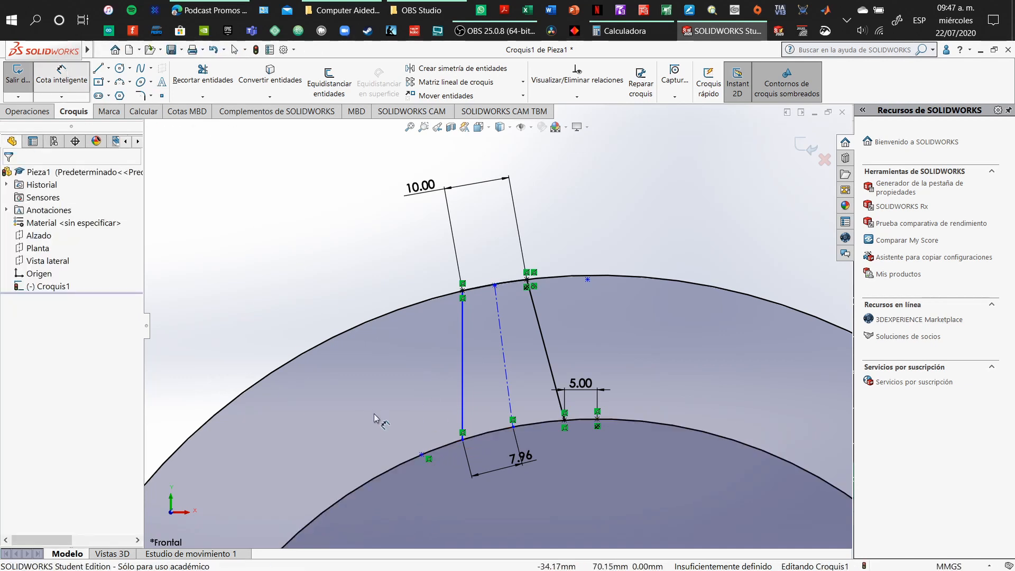
key("Escape")
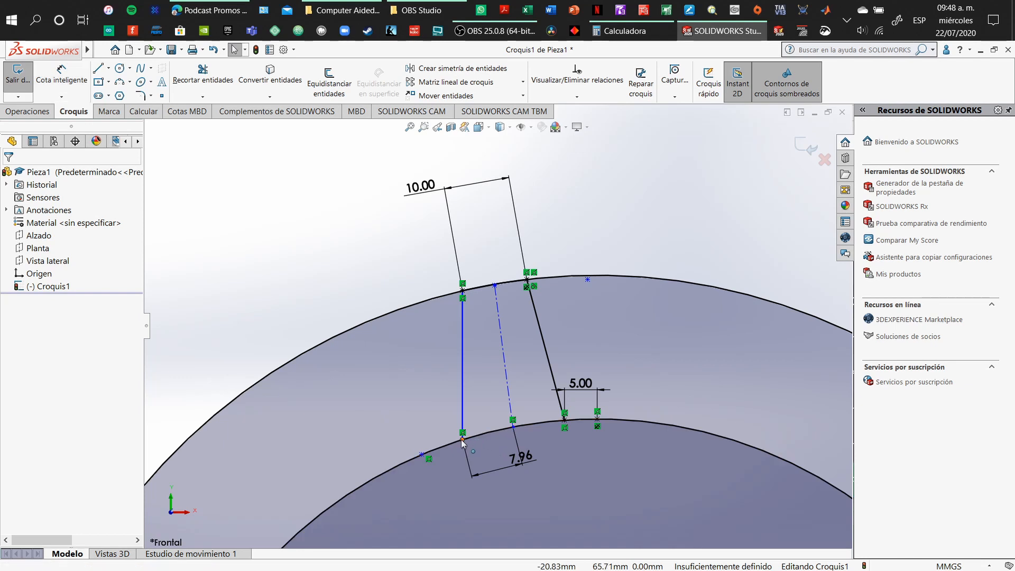
left_click(462, 439)
left_click(501, 385)
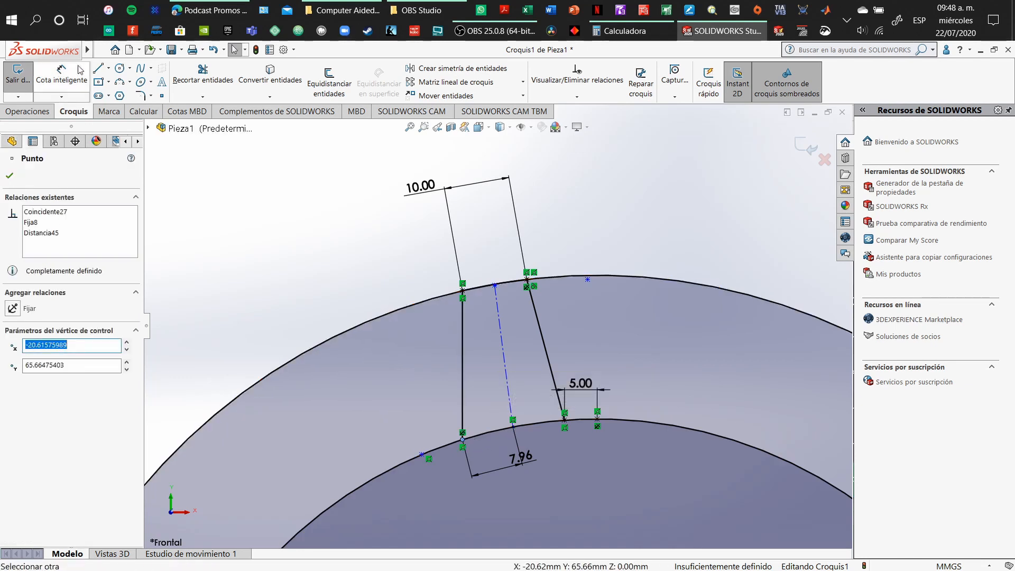
Dimension the aligned distance between the new inner-circle point and the vertical flank's lower endpoint as 5 mm.
left_click(57, 72)
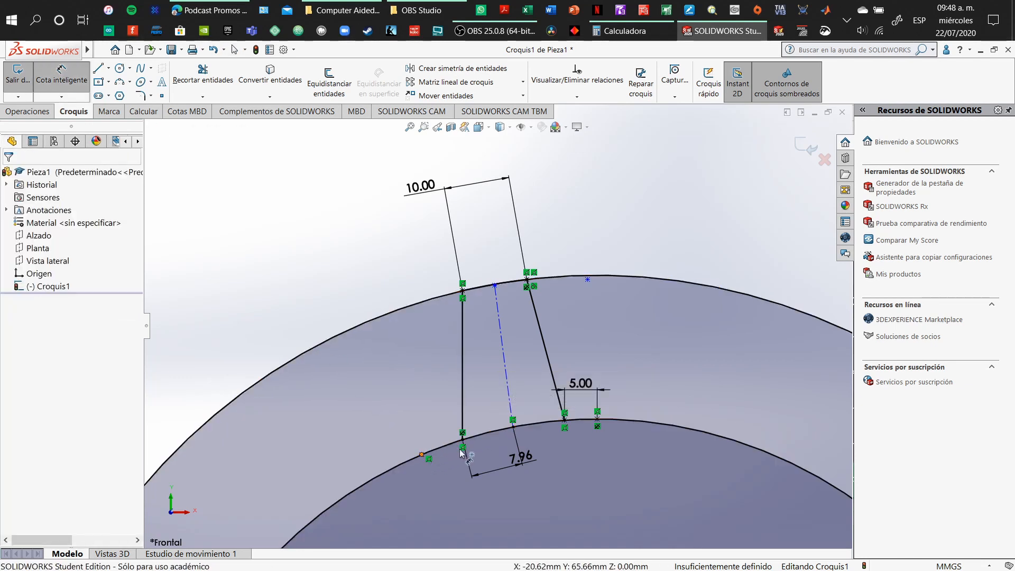
left_click(422, 456)
left_click(463, 439)
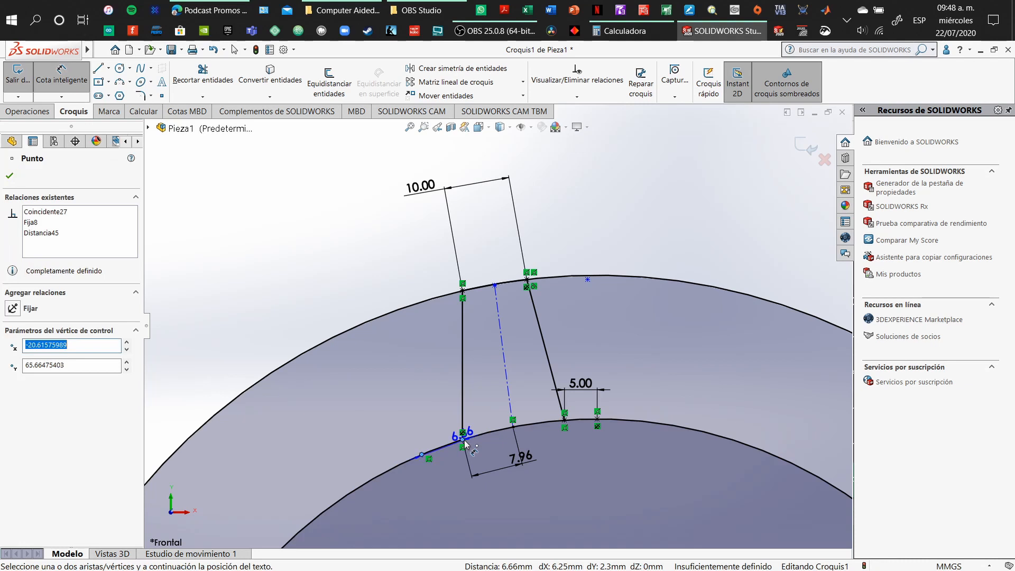
left_click(423, 405)
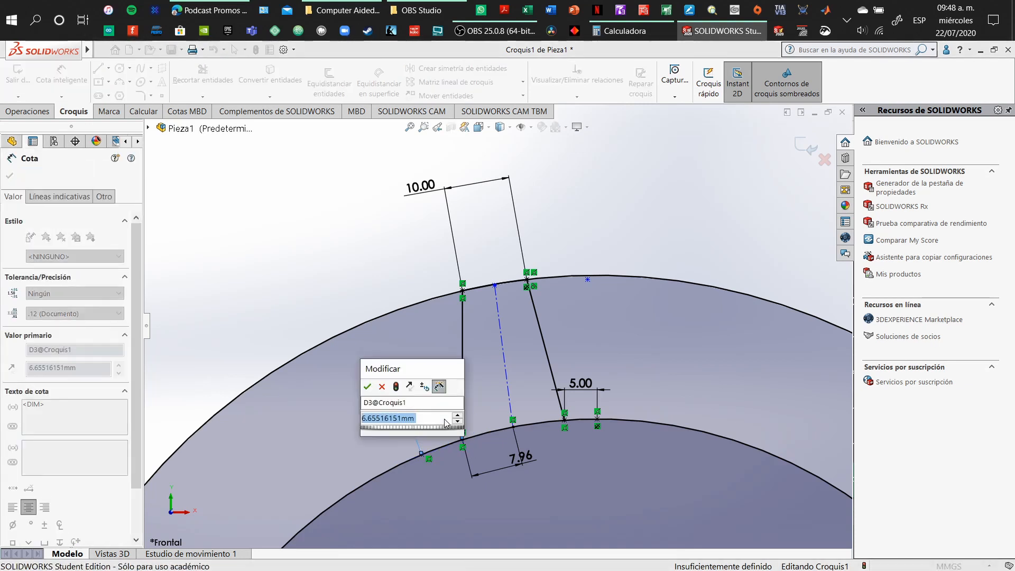
type("5")
key("Return")
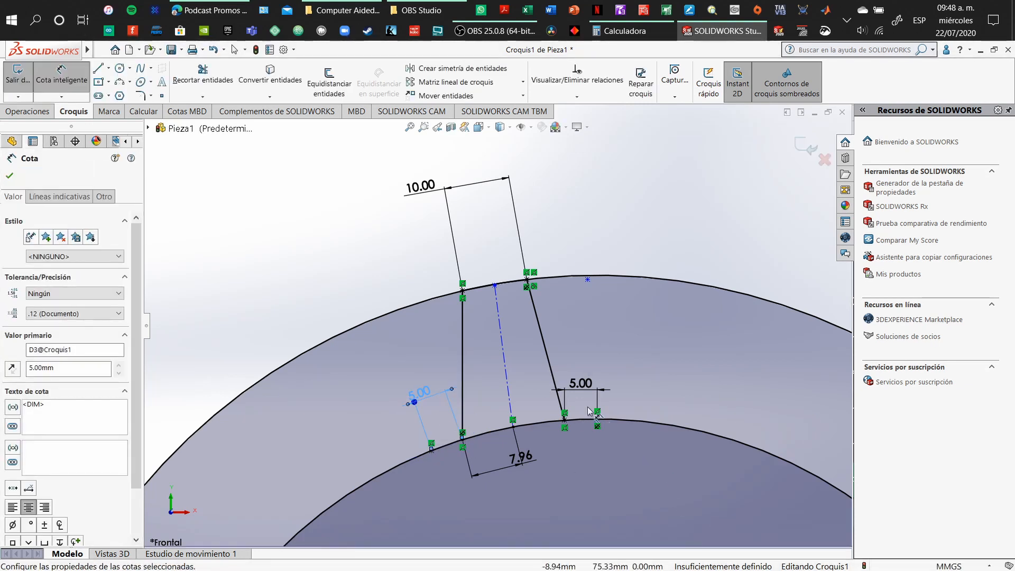
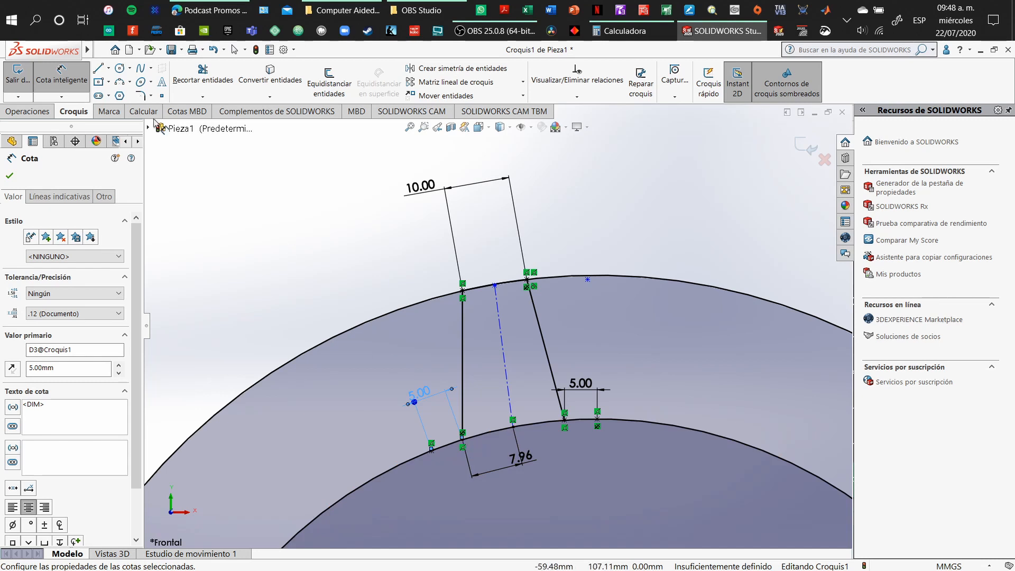
Draw 3-point arcs along the inner circle from each flank's lower endpoint to its neighbouring point 5 mm away.
left_click(123, 86)
left_click(463, 446)
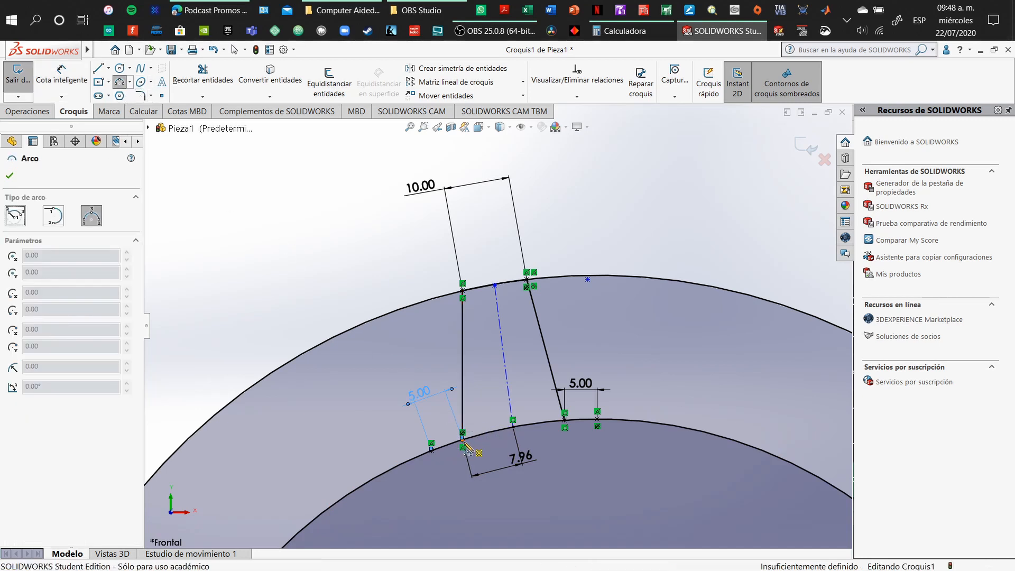
left_click(432, 450)
left_click(448, 444)
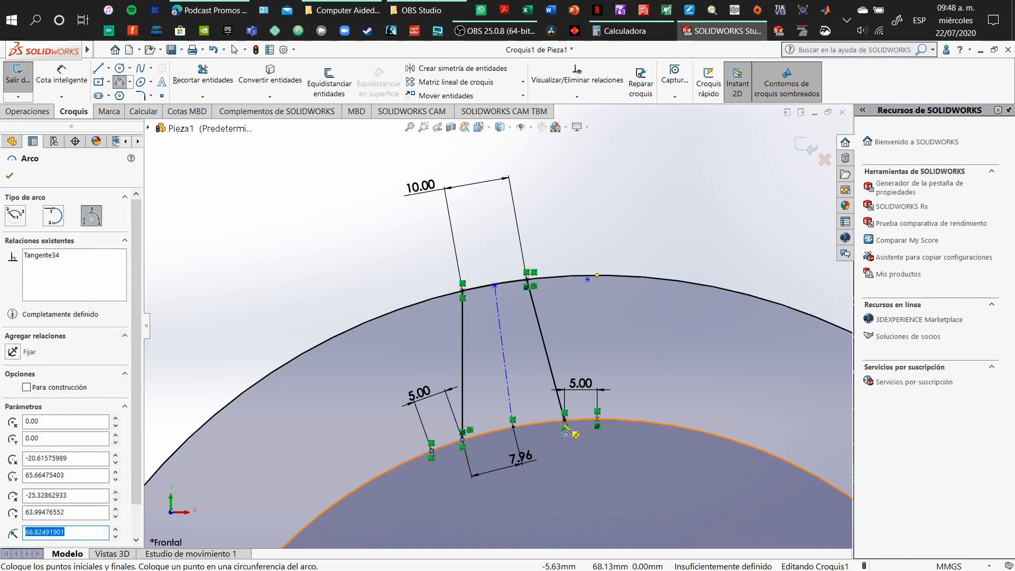
left_click(564, 419)
left_click(598, 419)
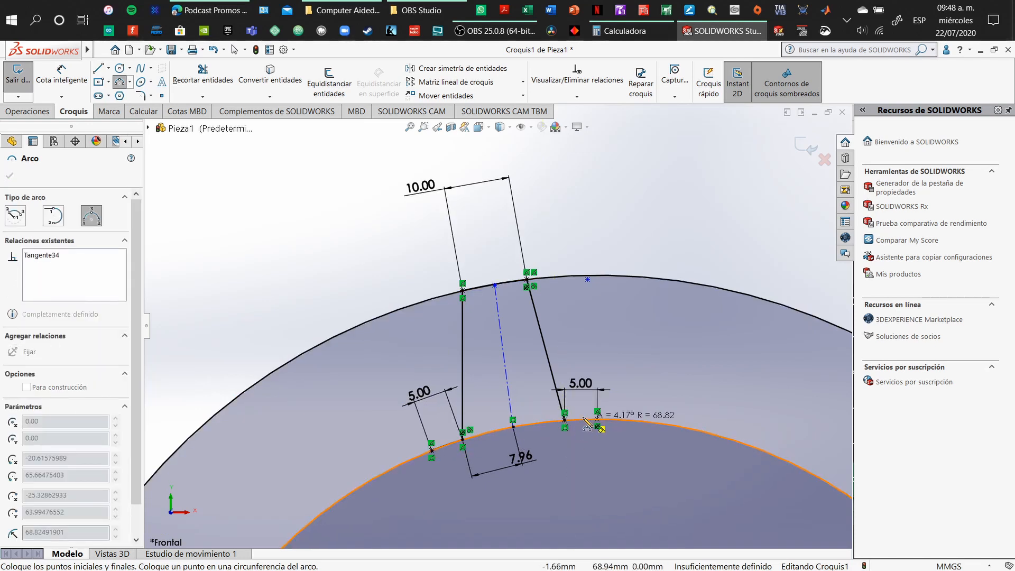
left_click(584, 428)
key("Escape")
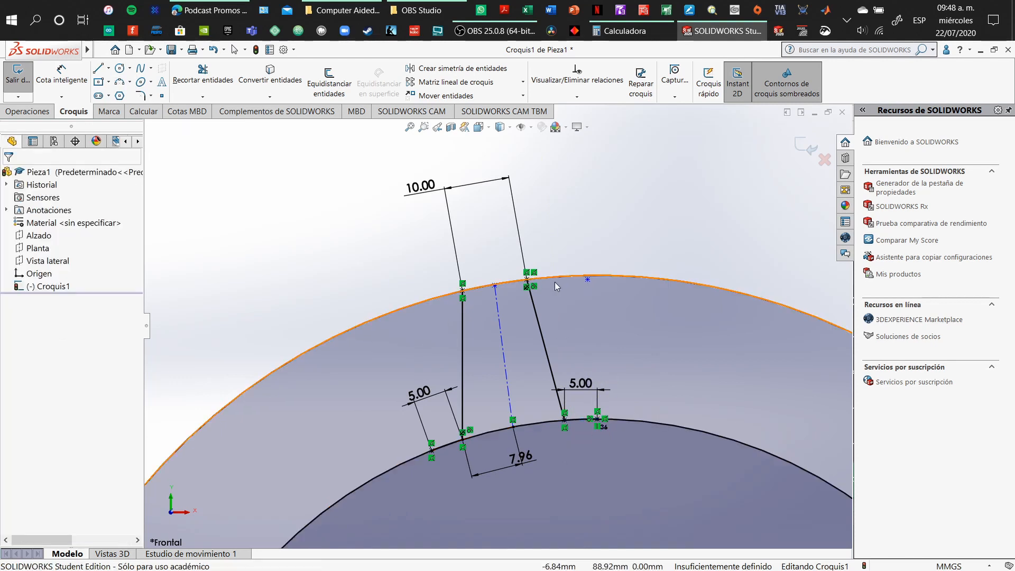
Delete the full outer circle and the full inner circle, keeping the tooth's flanks and arcs.
left_click(564, 276)
key("Delete")
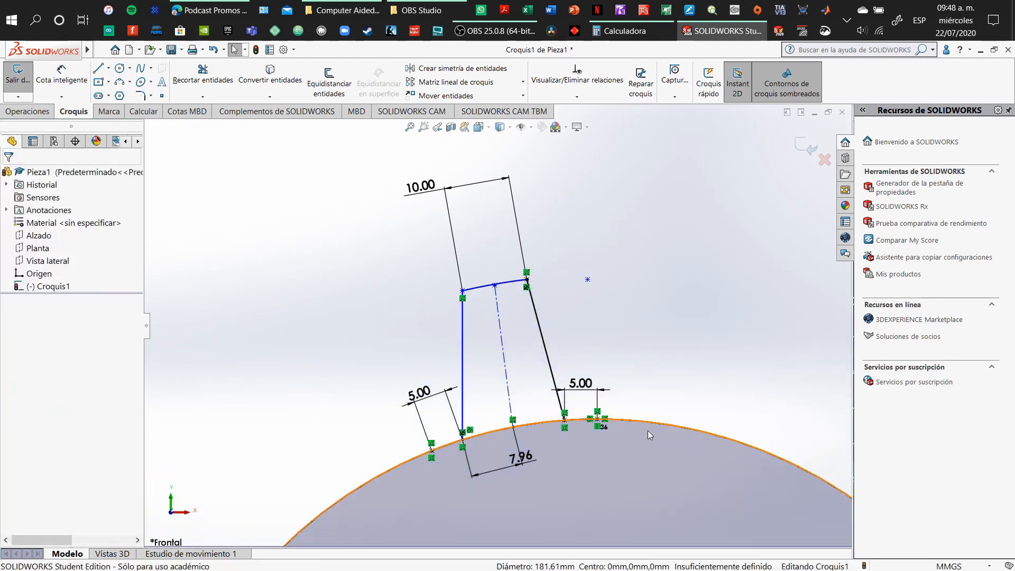
left_click(640, 421)
key("Delete")
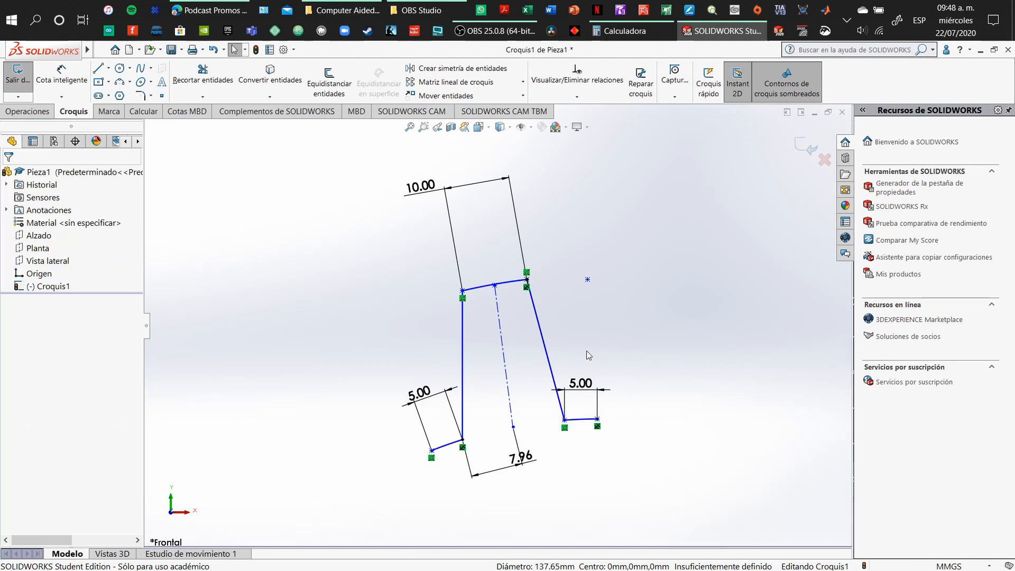
Delete the stray point beside the tooth and the extra points on its tip arc.
scroll(586, 350, "up", 4)
left_click_drag(364, 252, 606, 400)
left_click(550, 304)
left_click(533, 308)
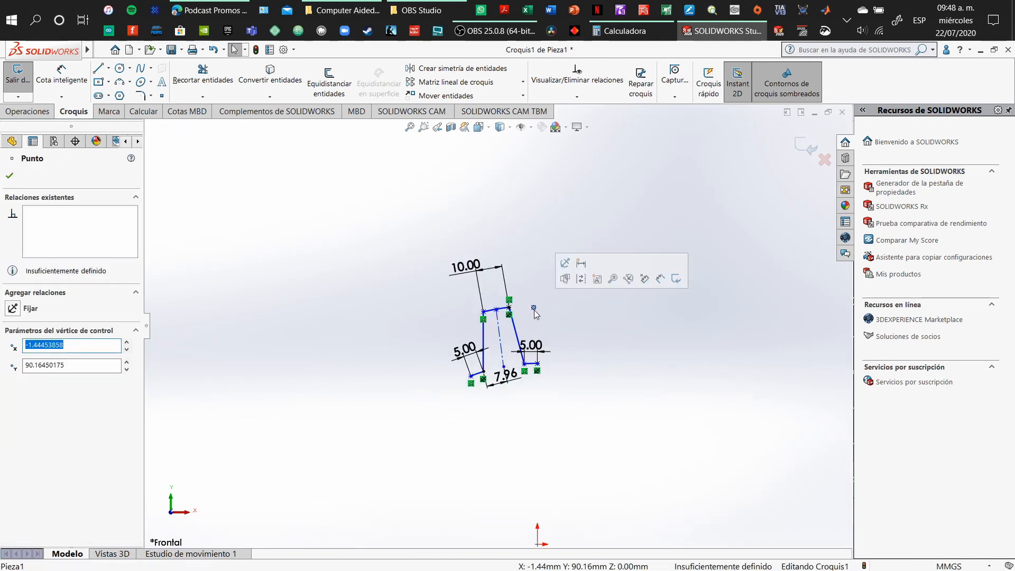
key("Delete")
left_click(485, 312)
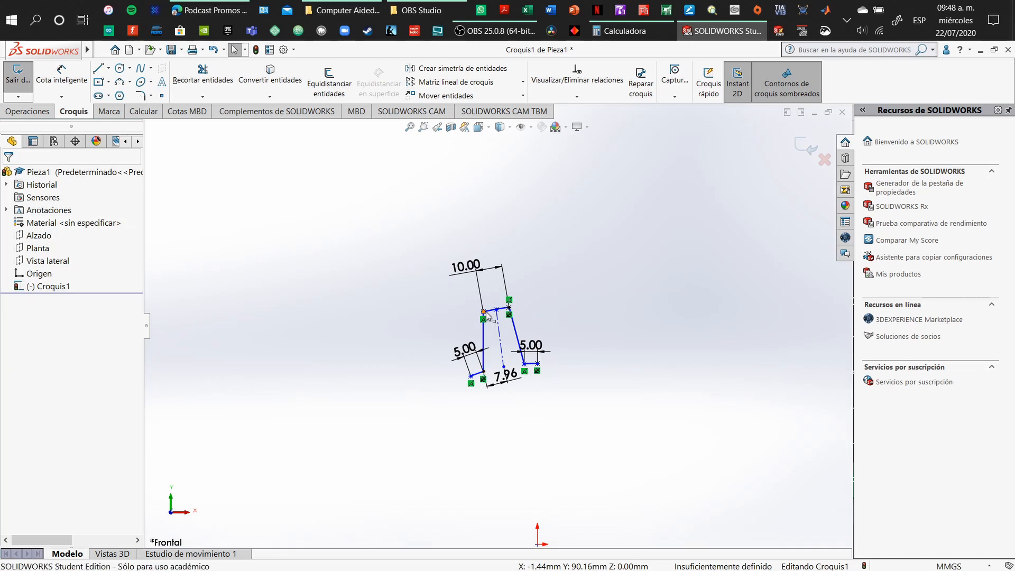
key("Delete")
left_click(496, 310)
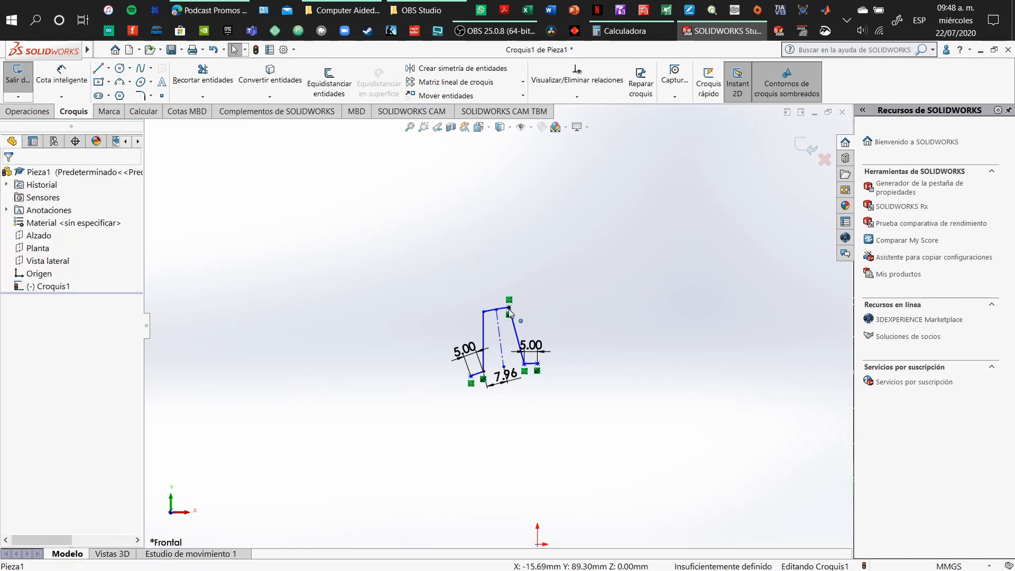
left_click(509, 308)
key("Delete")
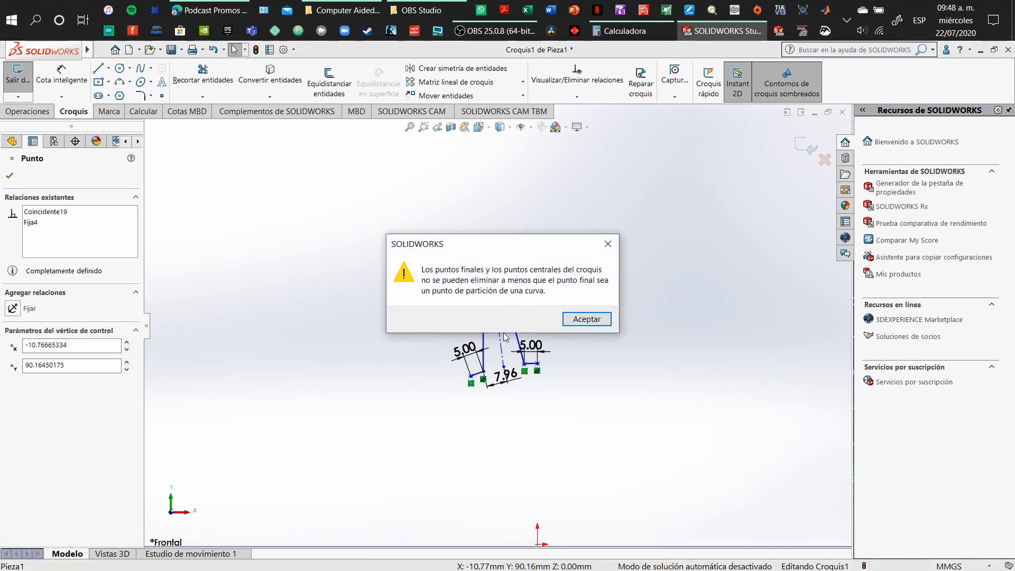
left_click(586, 319)
Create a circular sketch pattern of the whole tooth profile about the origin with 17 equally spaced instances over 360°.
mouse_move(341, 263)
left_mouse_down()
mouse_move(632, 431)
mouse_move(586, 412)
left_mouse_up()
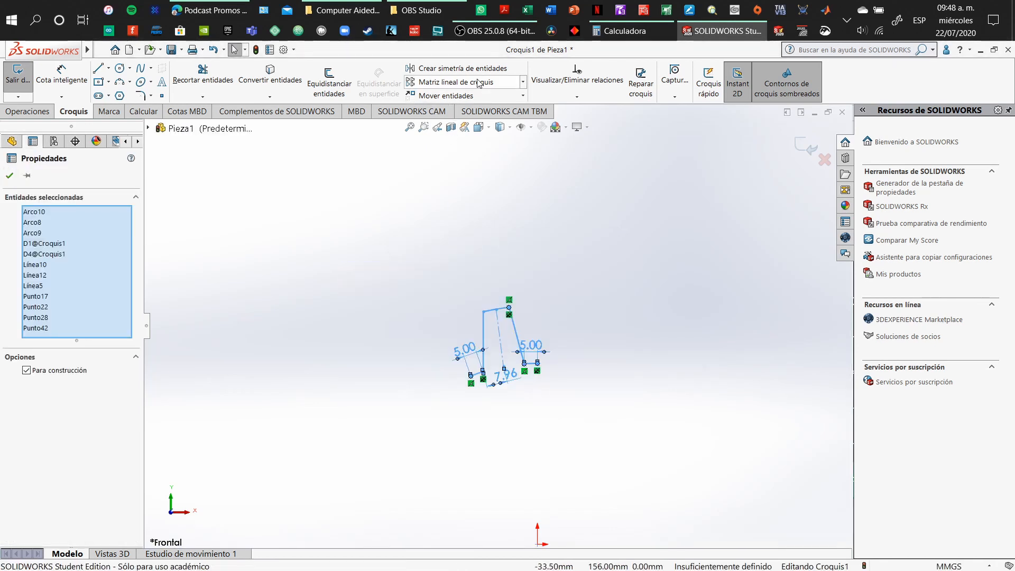
left_click(522, 82)
left_click(489, 108)
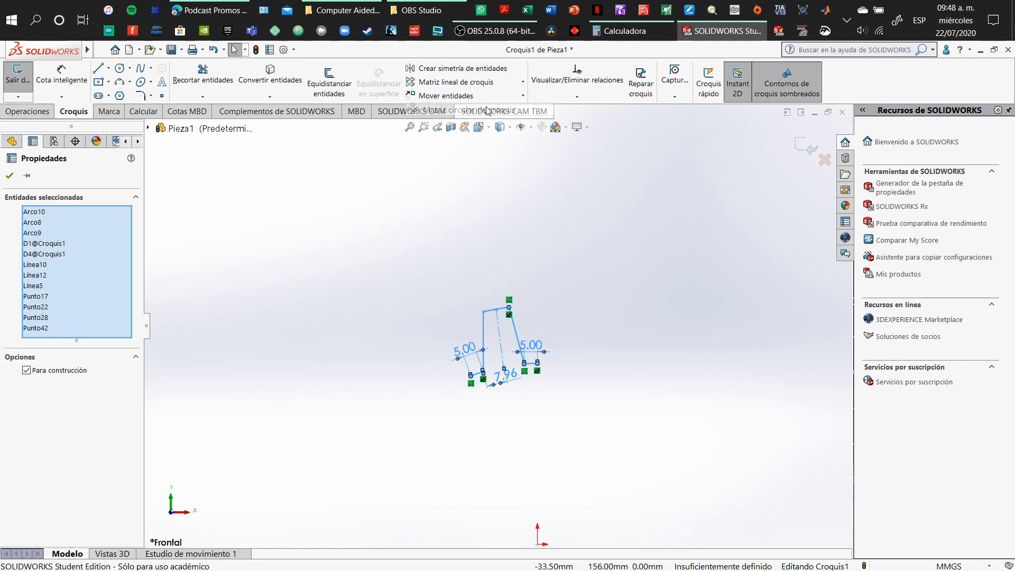
scroll(537, 370, "down", 2)
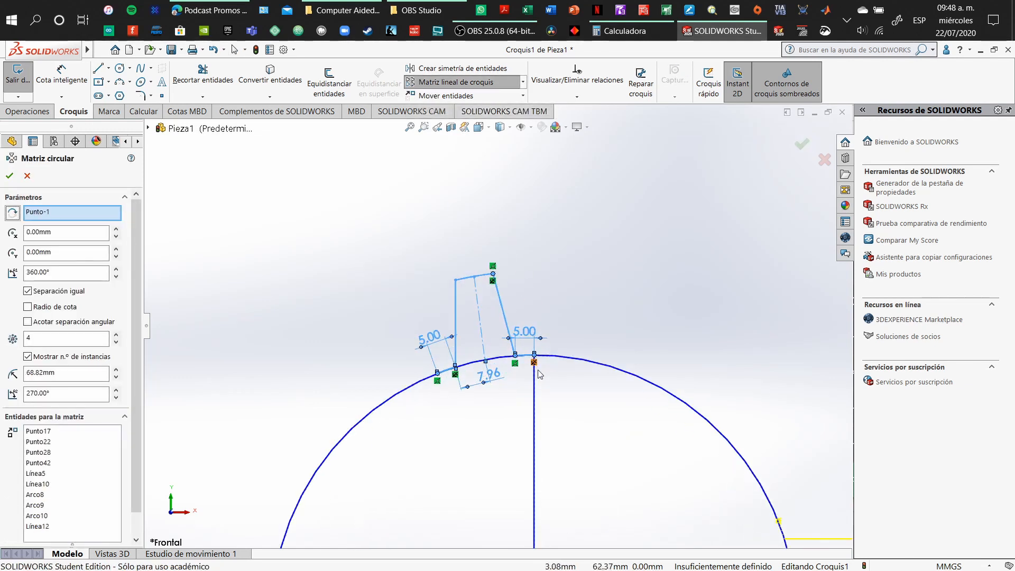
scroll(533, 361, "up", 5)
scroll(532, 363, "up", 2)
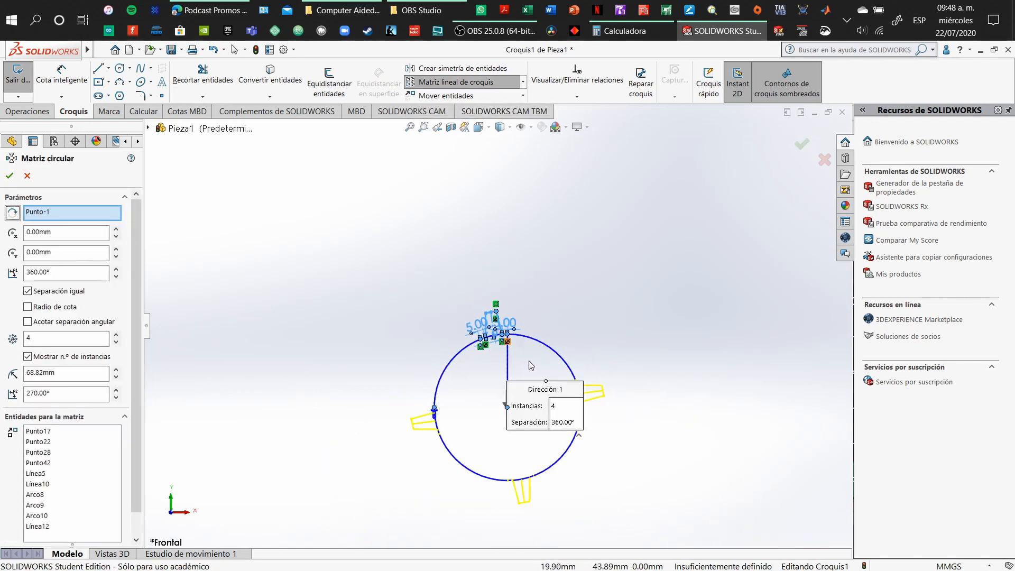
left_click(120, 337)
left_click(119, 336)
left_click(119, 337)
double_click(119, 337)
left_click(119, 337)
left_click(120, 337)
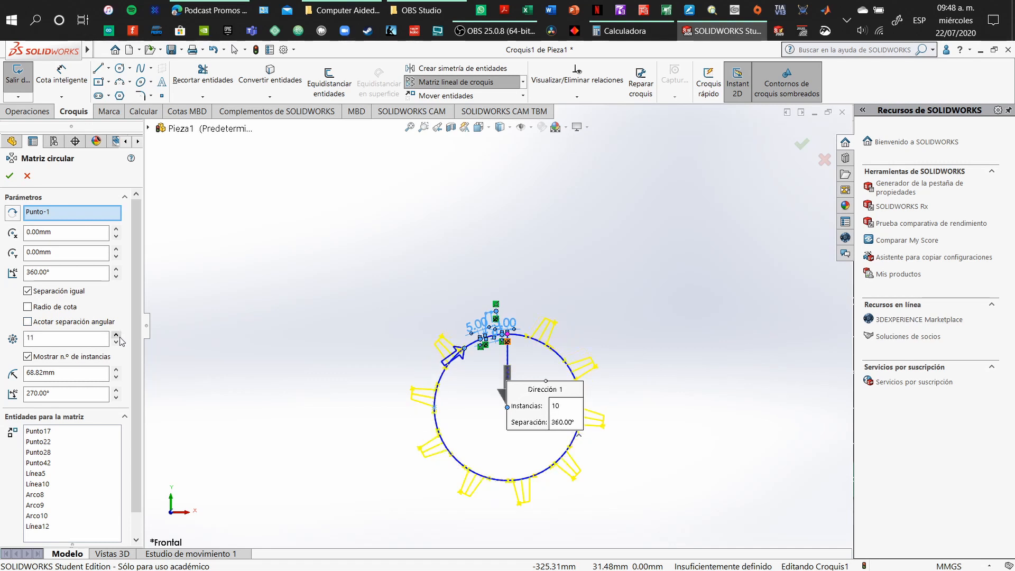
left_click(120, 336)
scroll(423, 364, "down", 1)
scroll(516, 331, "down", 10)
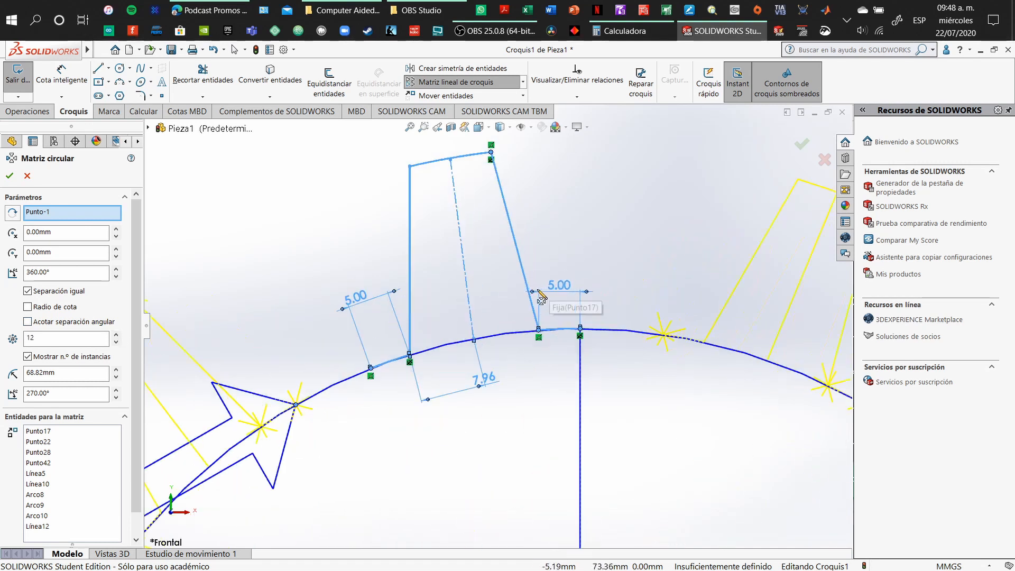
left_click(116, 335)
left_click(116, 335)
left_click(116, 336)
left_click(116, 335)
left_click(116, 335)
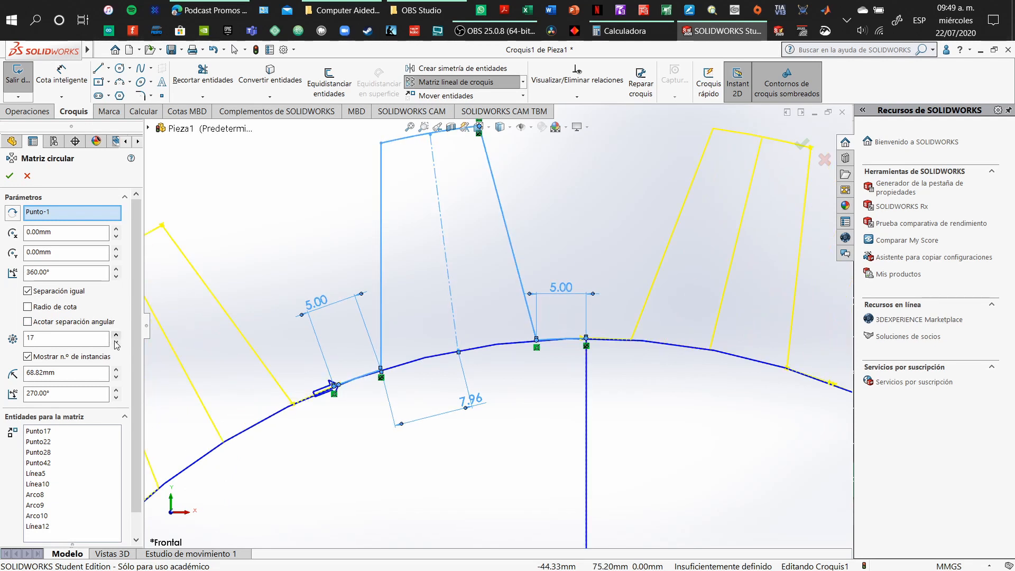
left_click(116, 343)
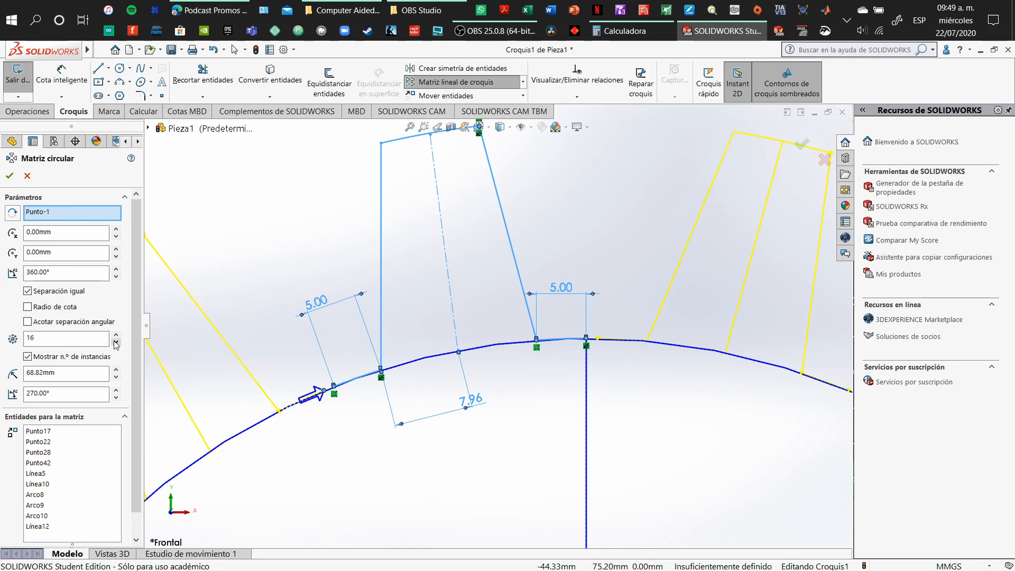
left_click(116, 335)
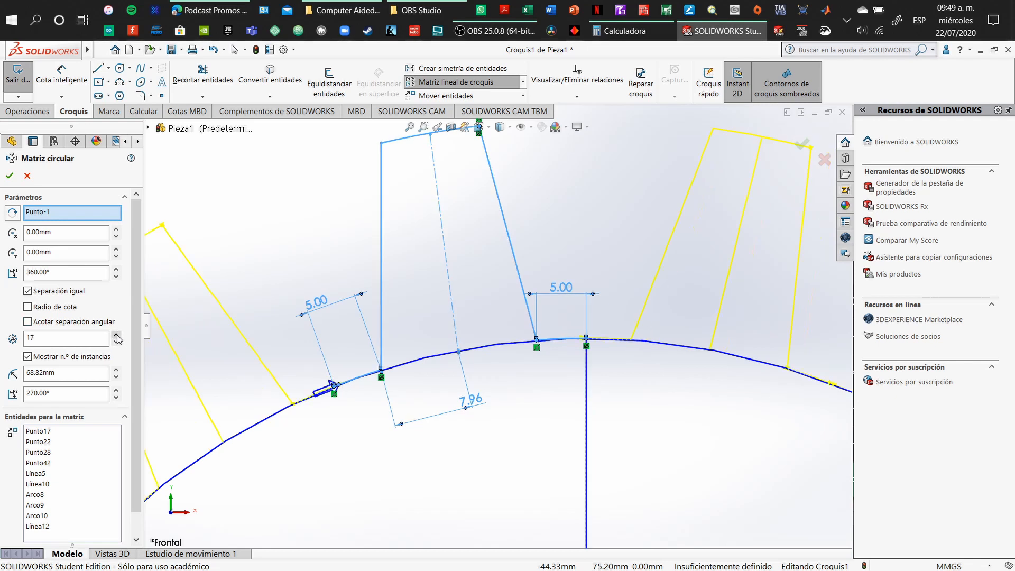
left_click(10, 177)
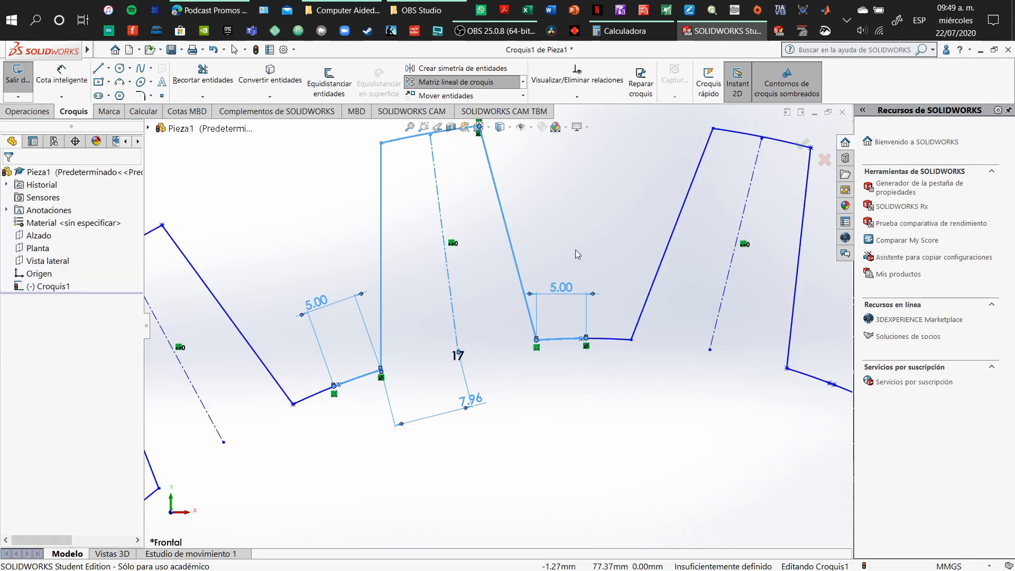
scroll(594, 404, "up", 10)
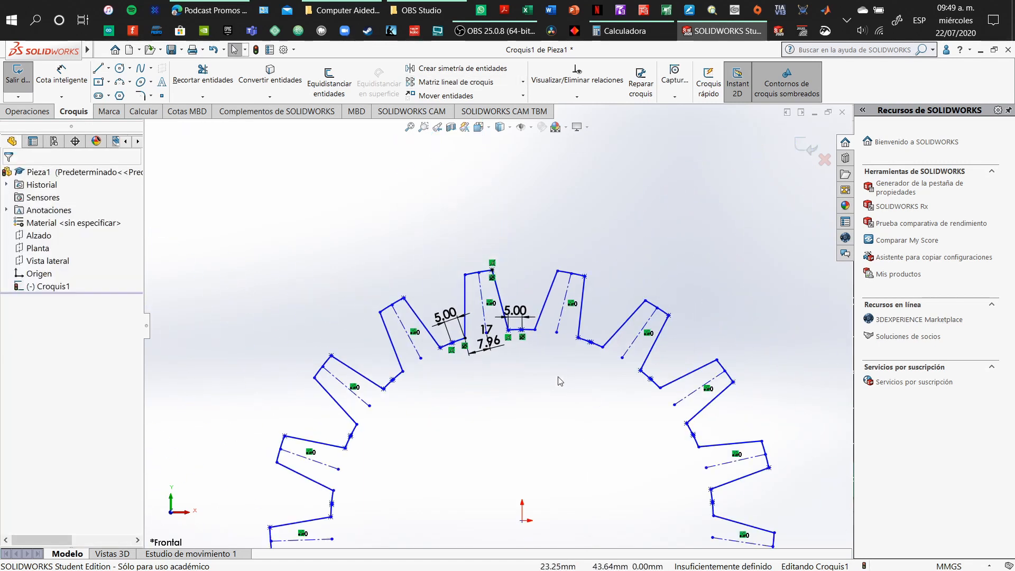
scroll(538, 373, "down", 4)
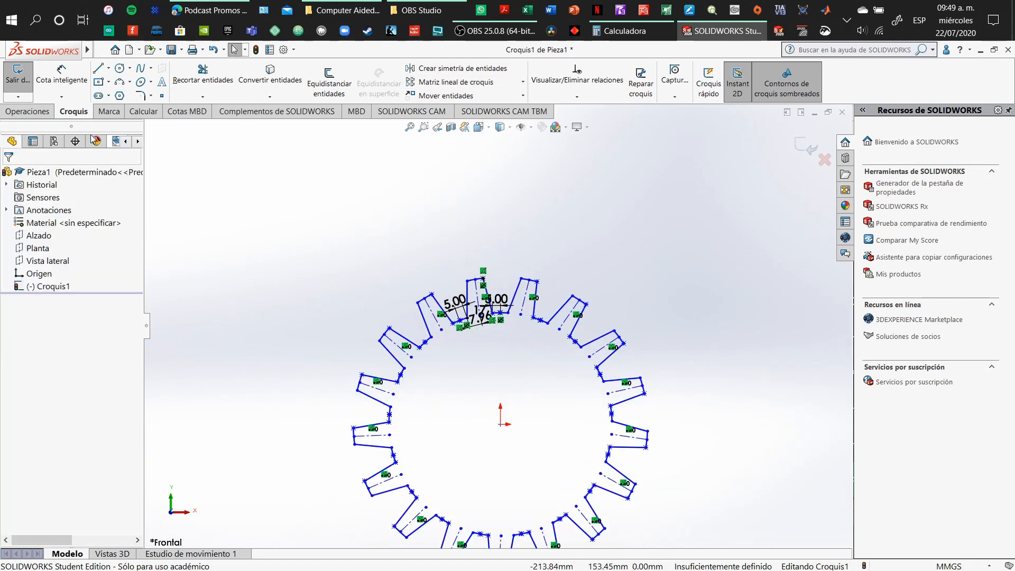
left_click(30, 112)
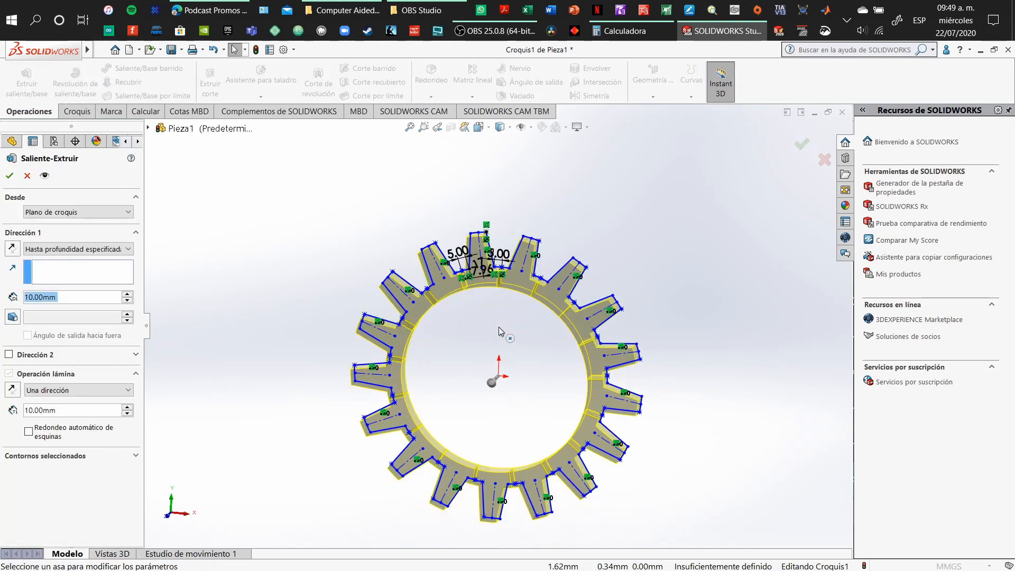
left_click(27, 175)
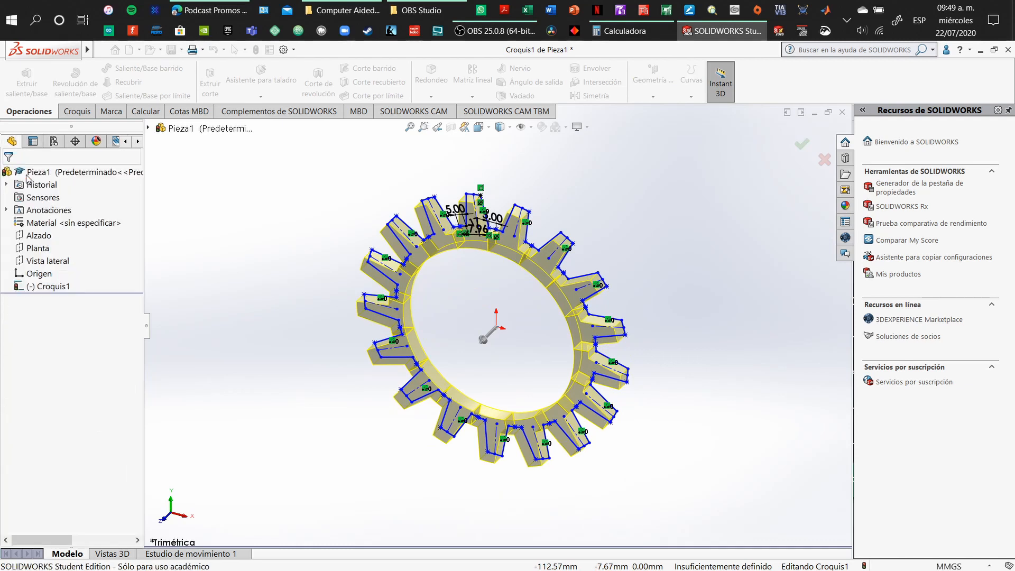
Draw a circle centred on the origin inside the gear profile, with a radius of about 26.6 mm.
left_click(84, 113)
left_click(120, 70)
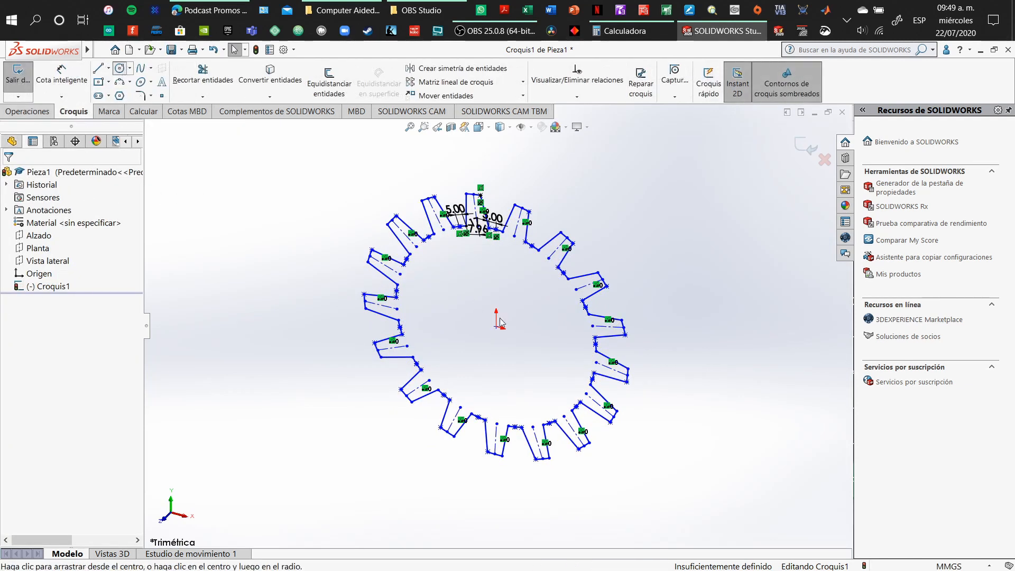
left_click(496, 327)
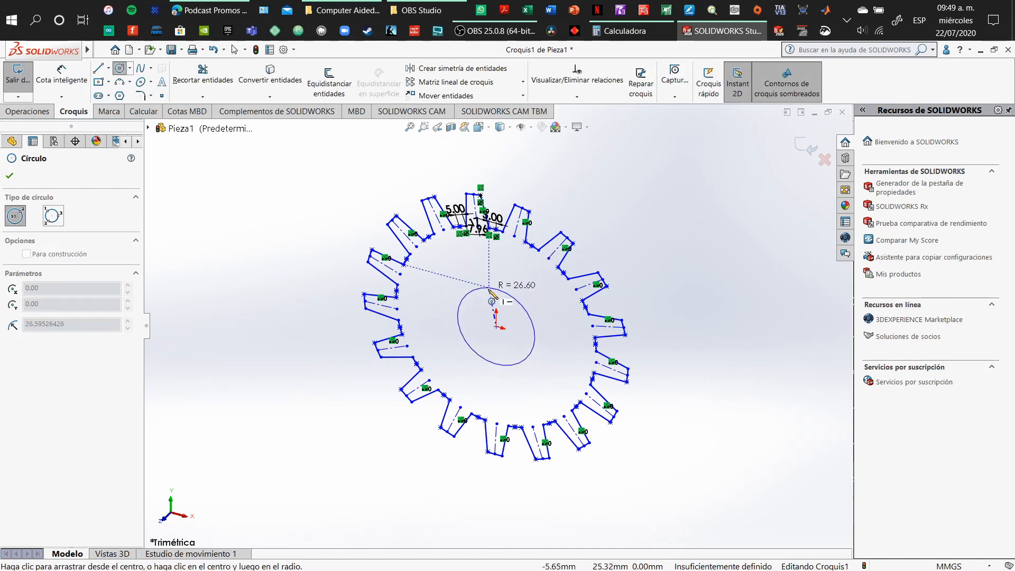
left_click(507, 292)
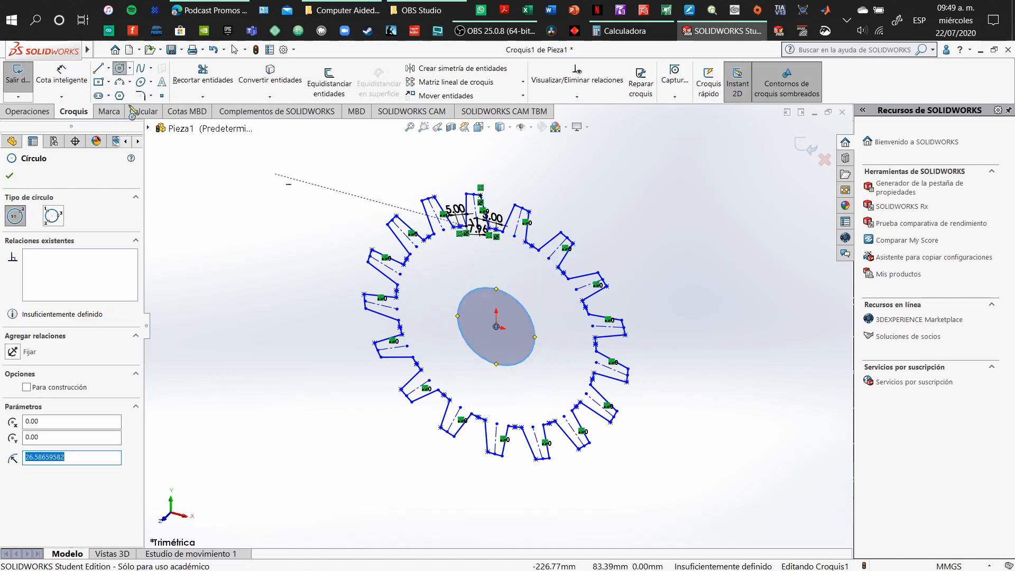
Dimension the central circle's diameter as 55 mm.
left_click(61, 74)
left_click(482, 311)
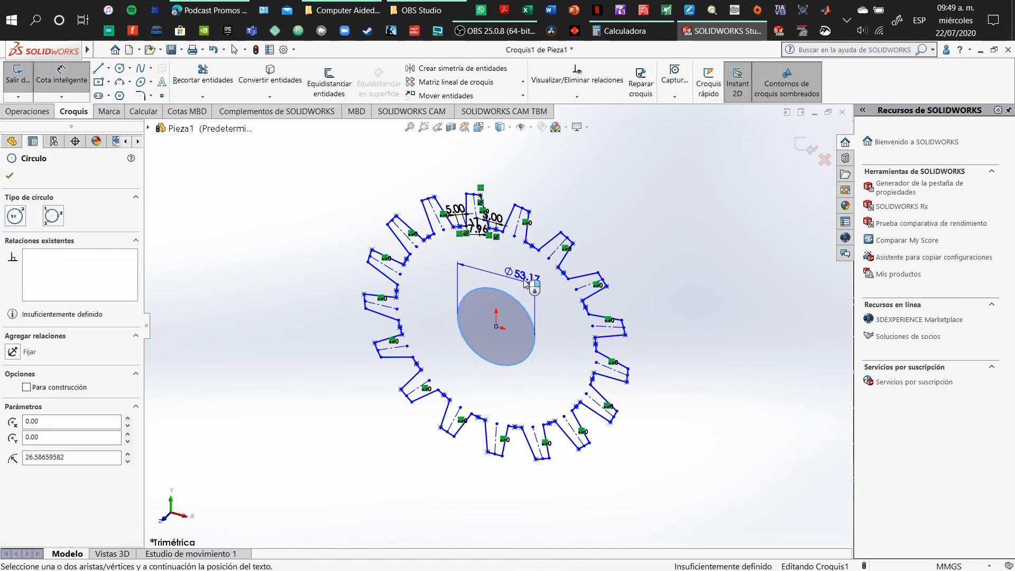
left_click(683, 222)
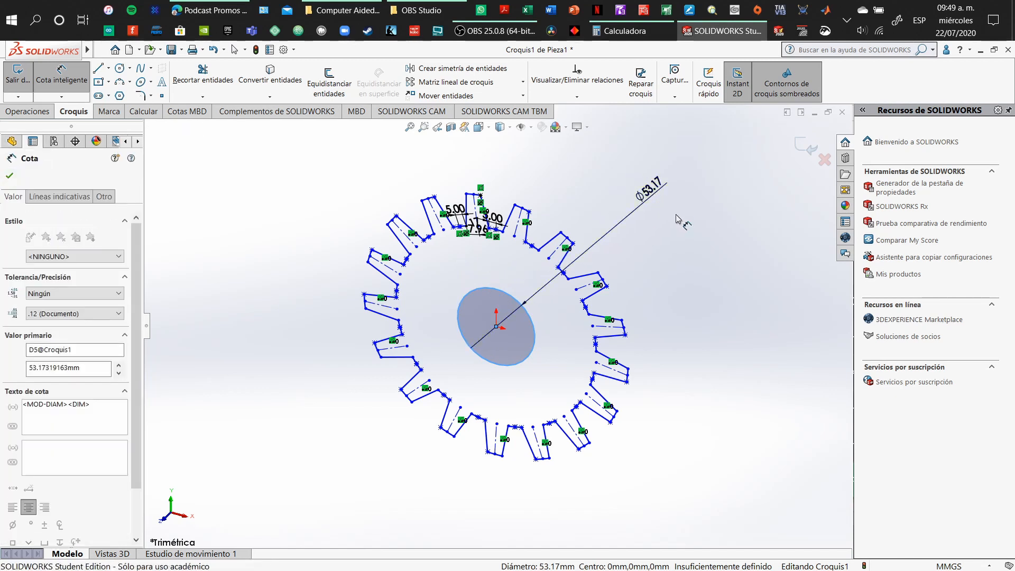
type("55")
key("Return")
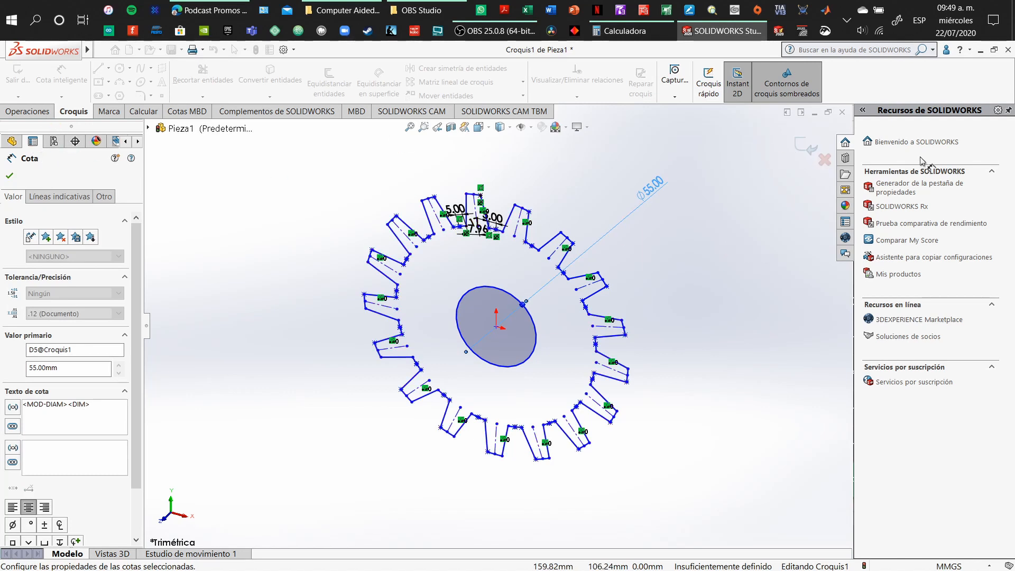
key("Escape")
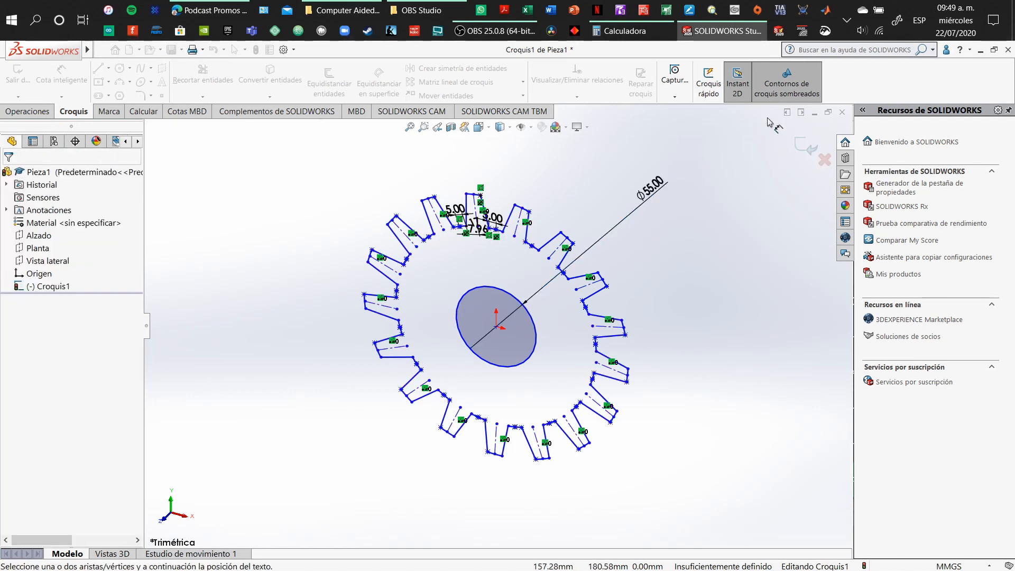
Extrude the region between the toothed outline and the central circle to a depth of 15 mm.
left_click(38, 109)
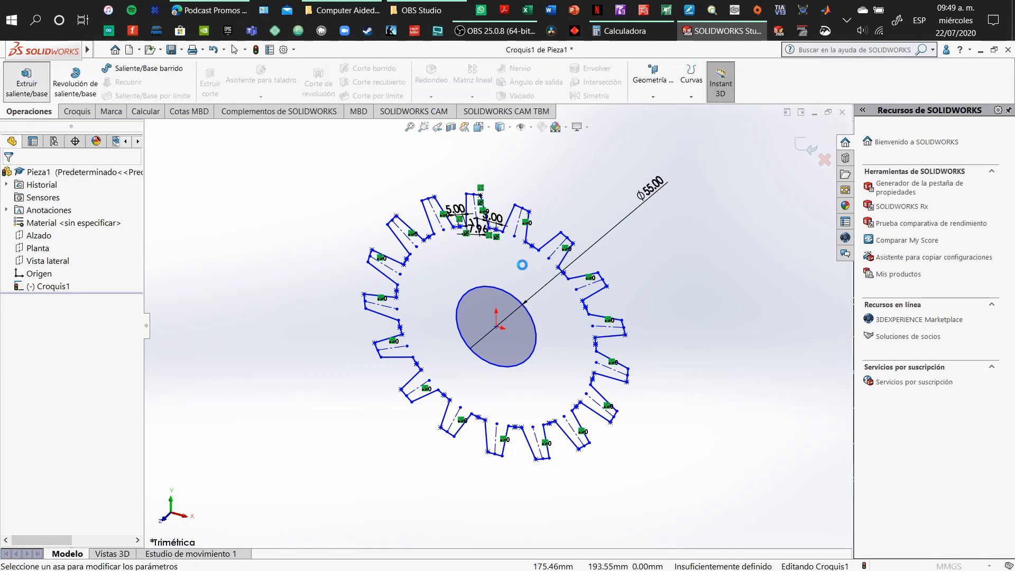
left_click(487, 265)
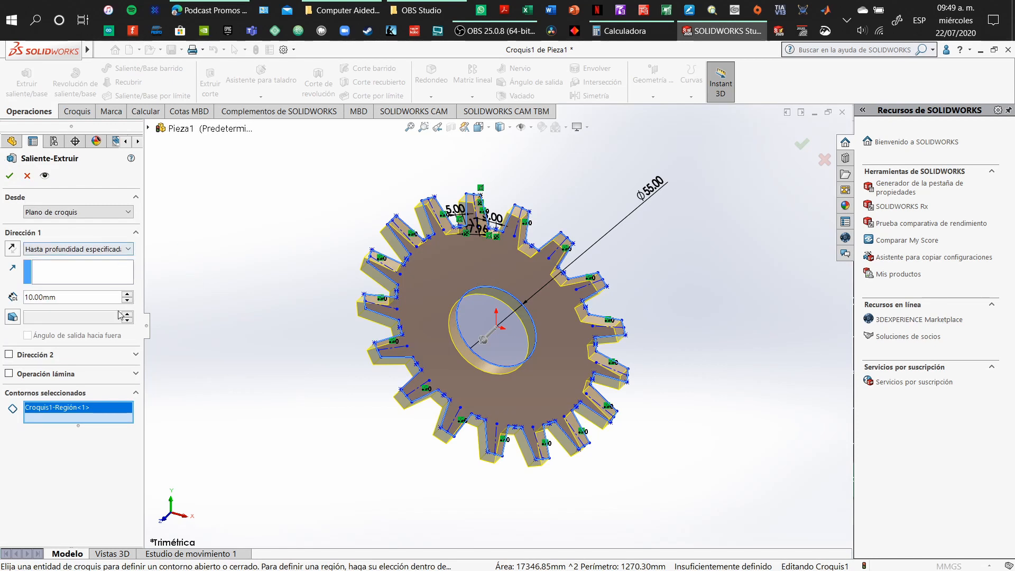
left_click(71, 298)
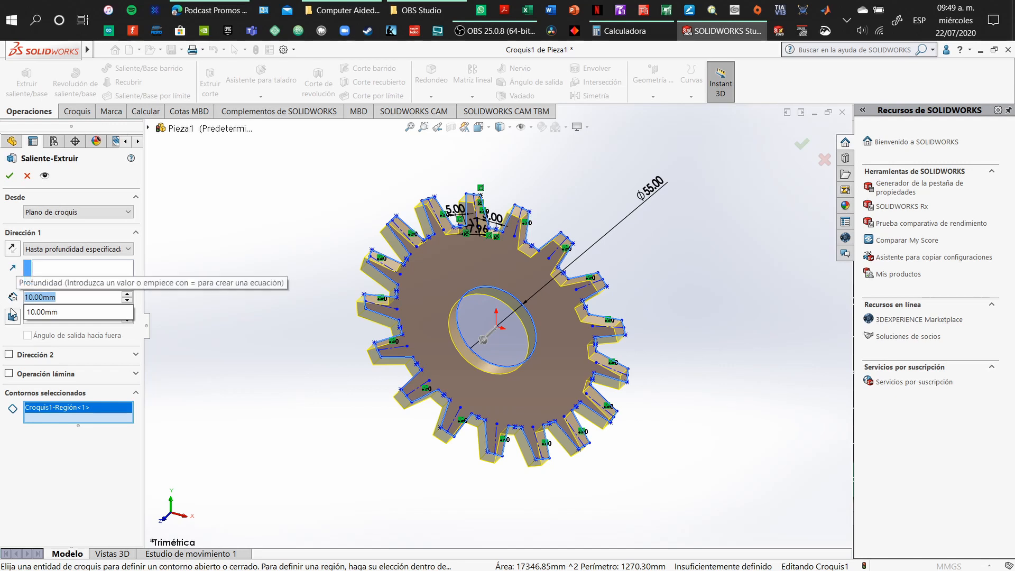
type("15")
key("Return")
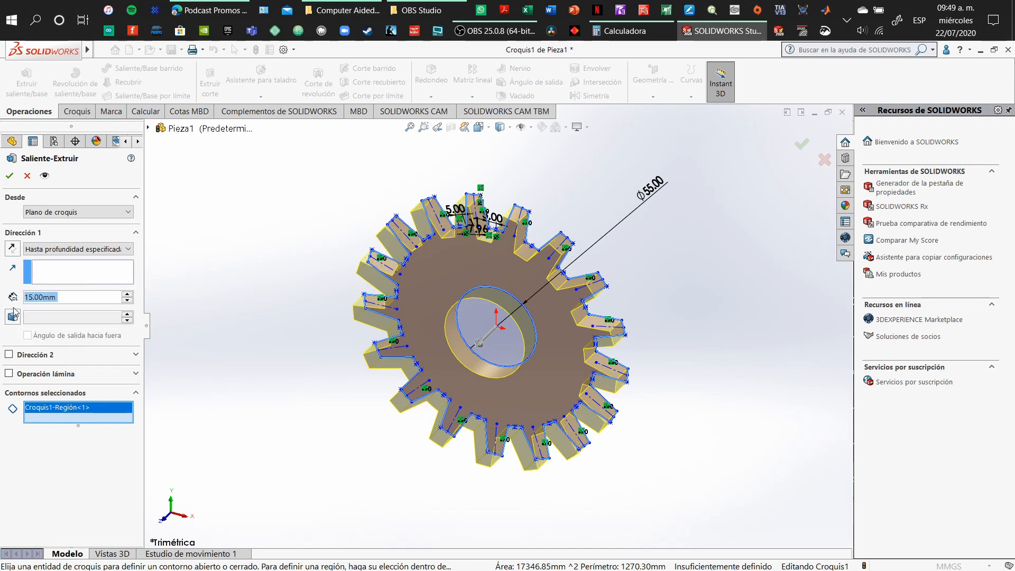
left_click(15, 178)
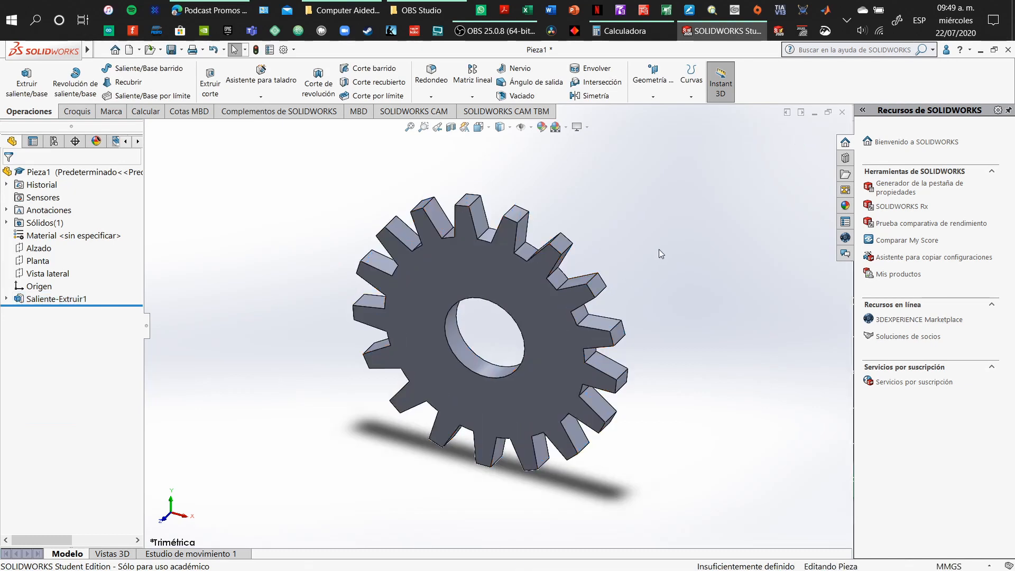
key("ctrl+1")
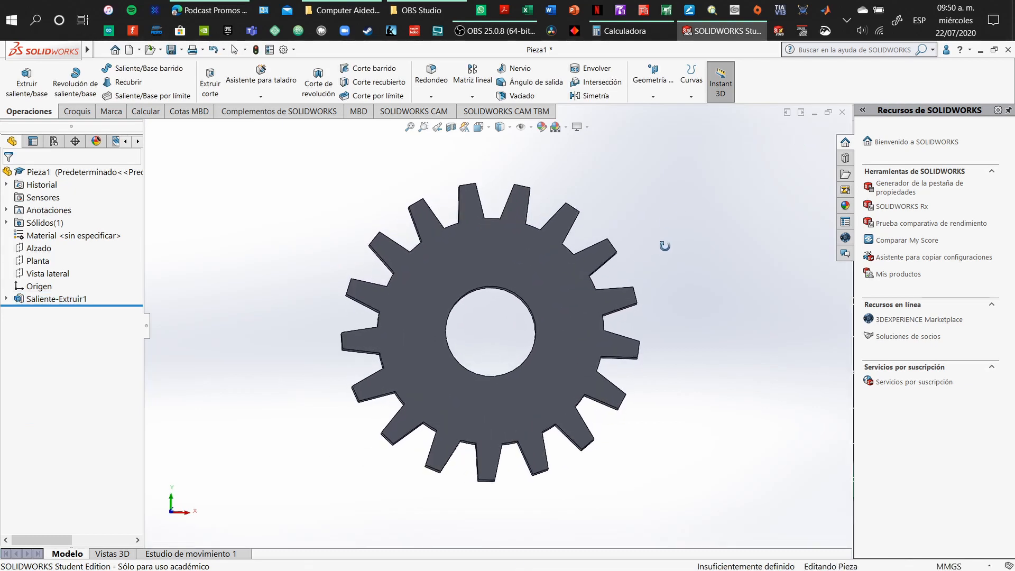
scroll(497, 251, "down", 3)
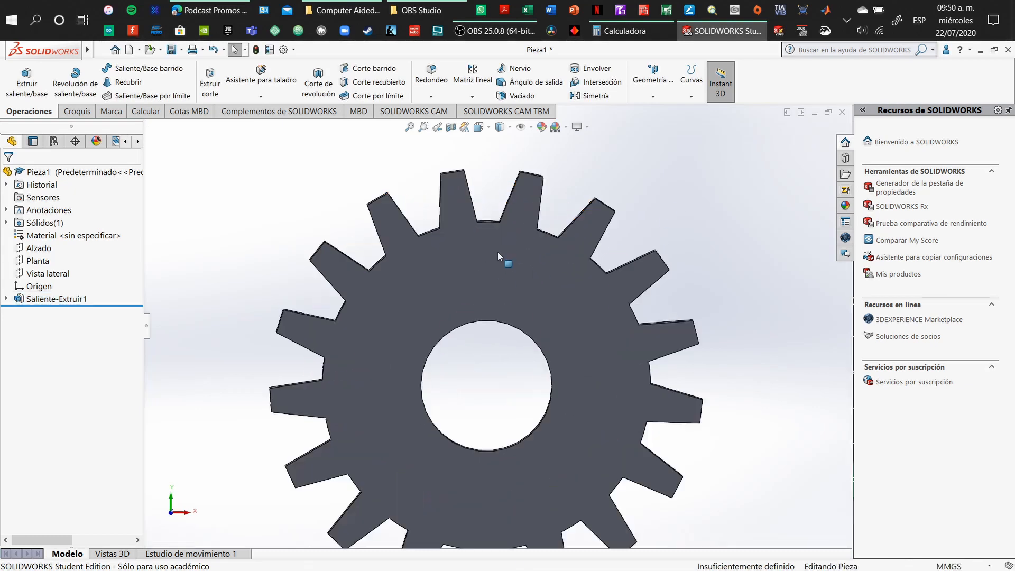
scroll(485, 264, "up", 4)
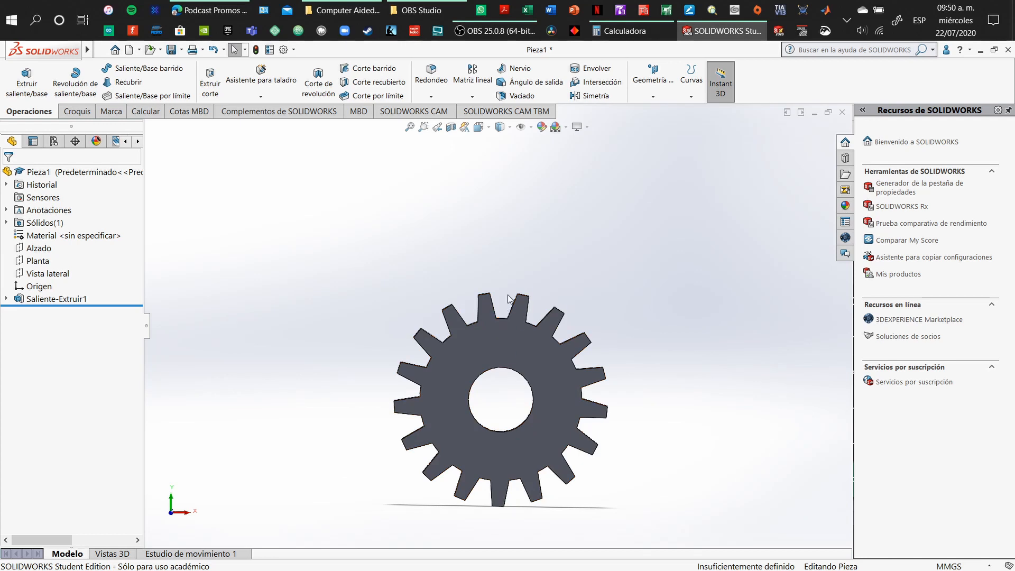
scroll(536, 329, "down", 8)
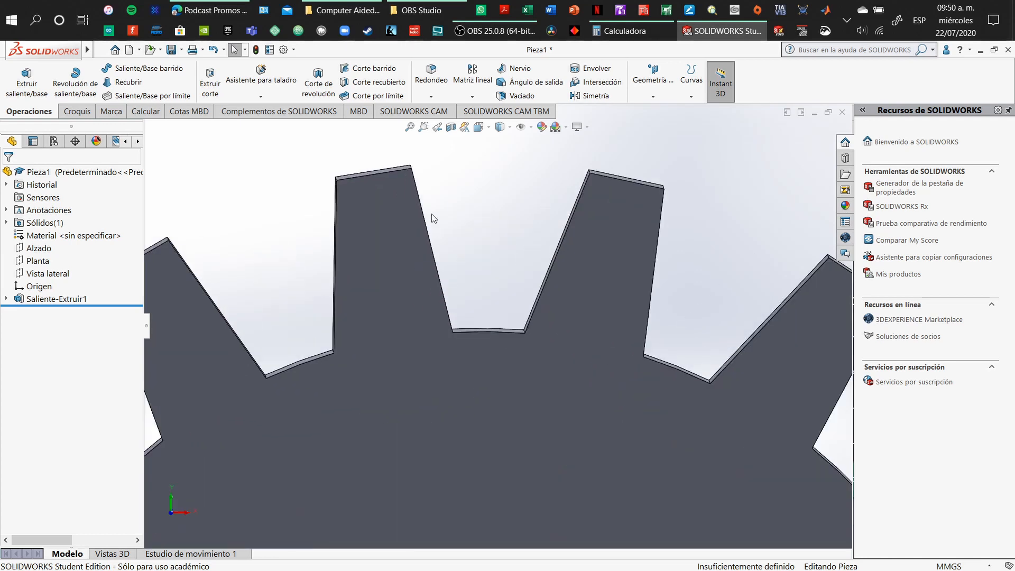
scroll(464, 246, "up", 4)
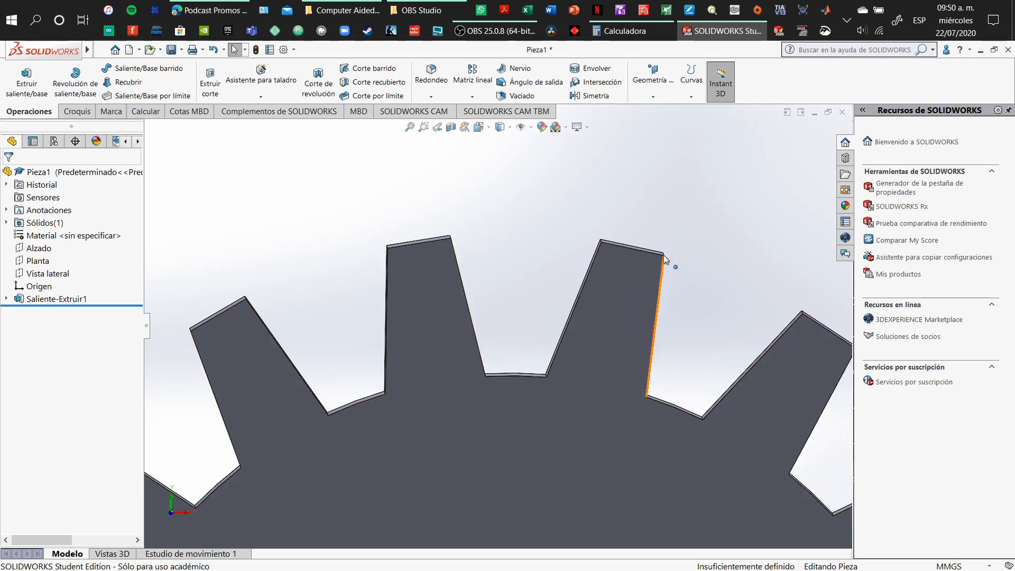
Open the gear extrusion's sketch for editing and try to move the tooth root's corner point.
left_click(6, 299)
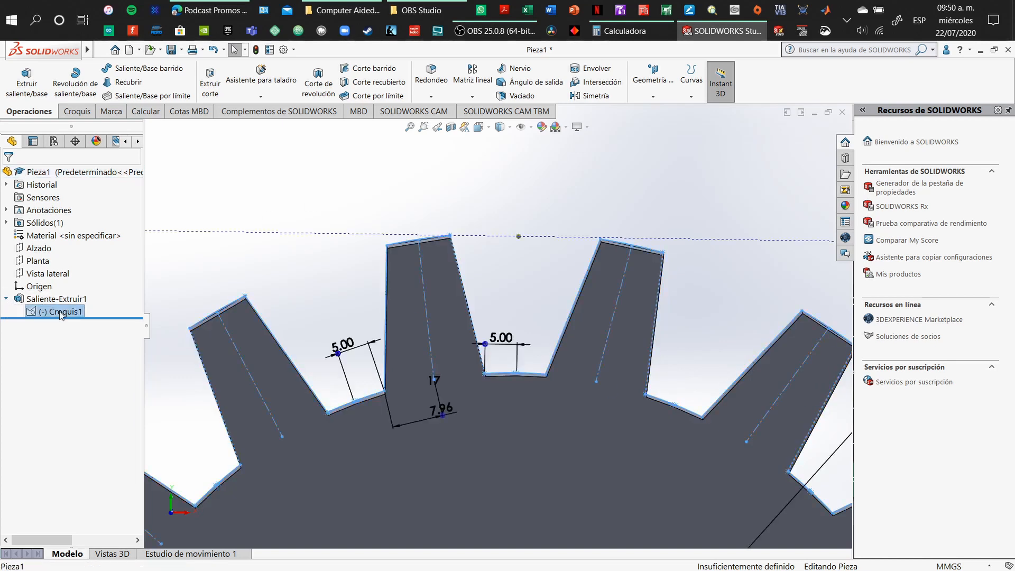
right_click(55, 312)
left_click(67, 279)
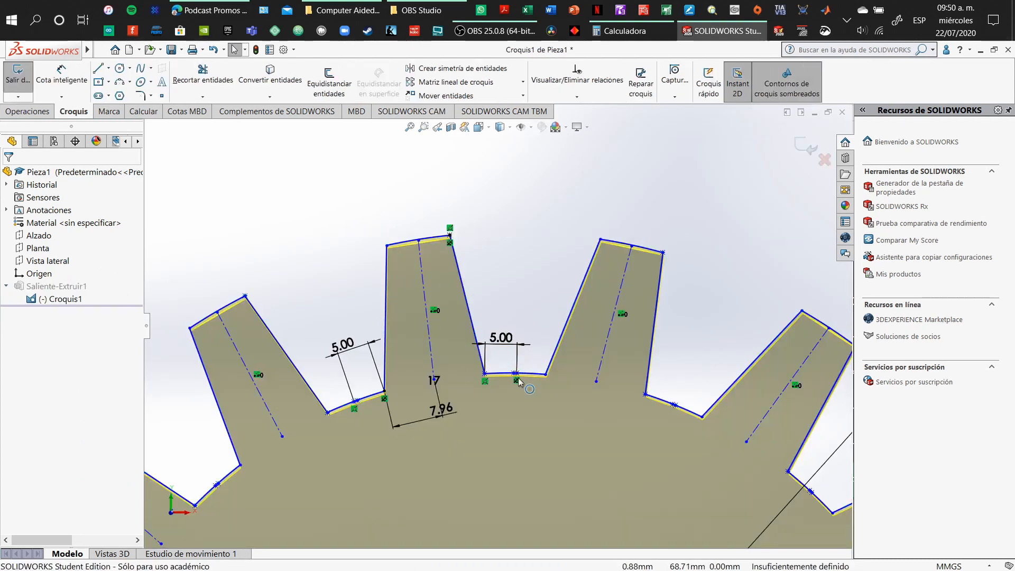
left_click(485, 374)
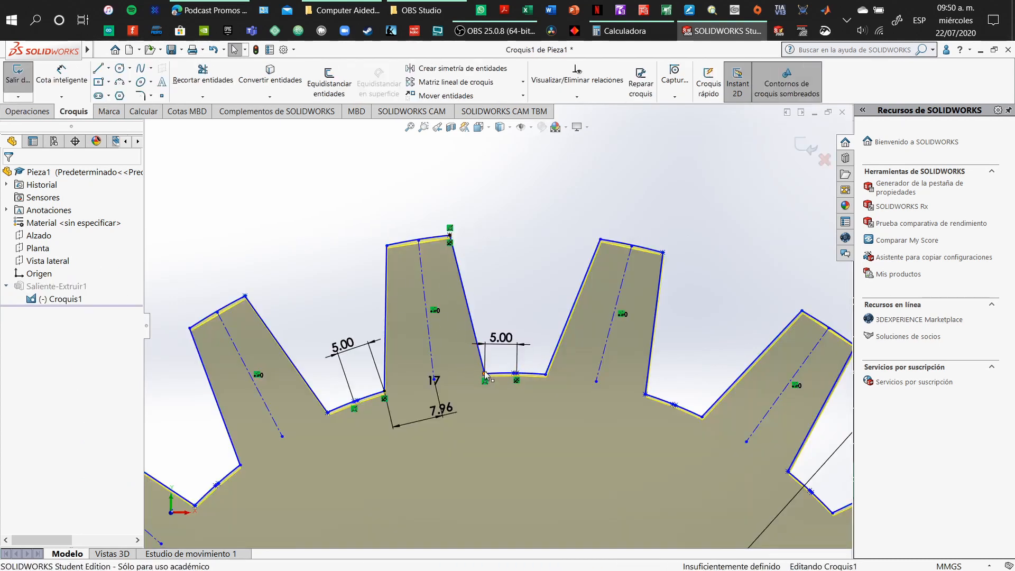
left_click_drag(494, 376, 519, 375)
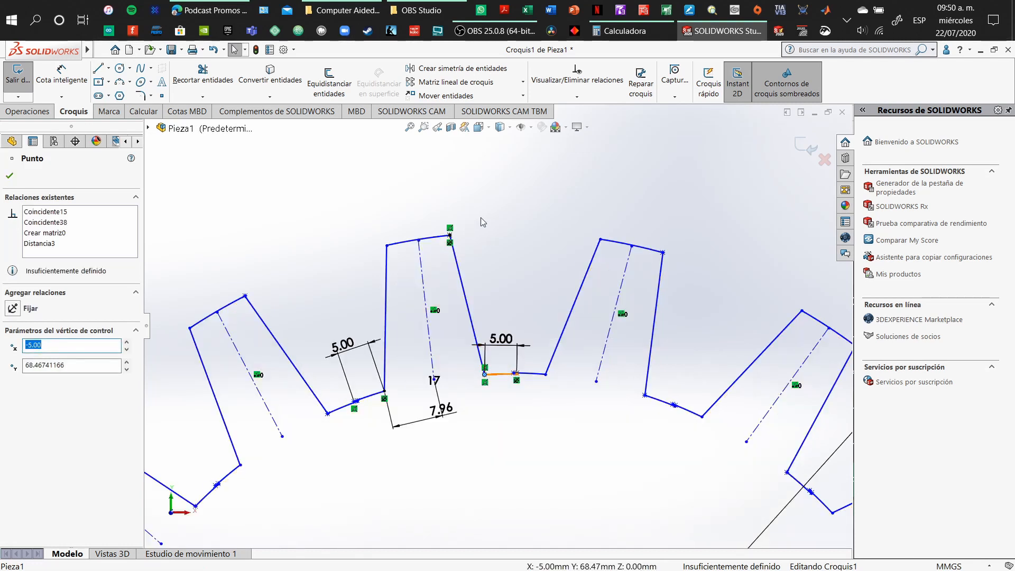
Undo the corner point's move and leave the gear sketch, discarding its changes.
left_click(458, 213)
key("ctrl+z")
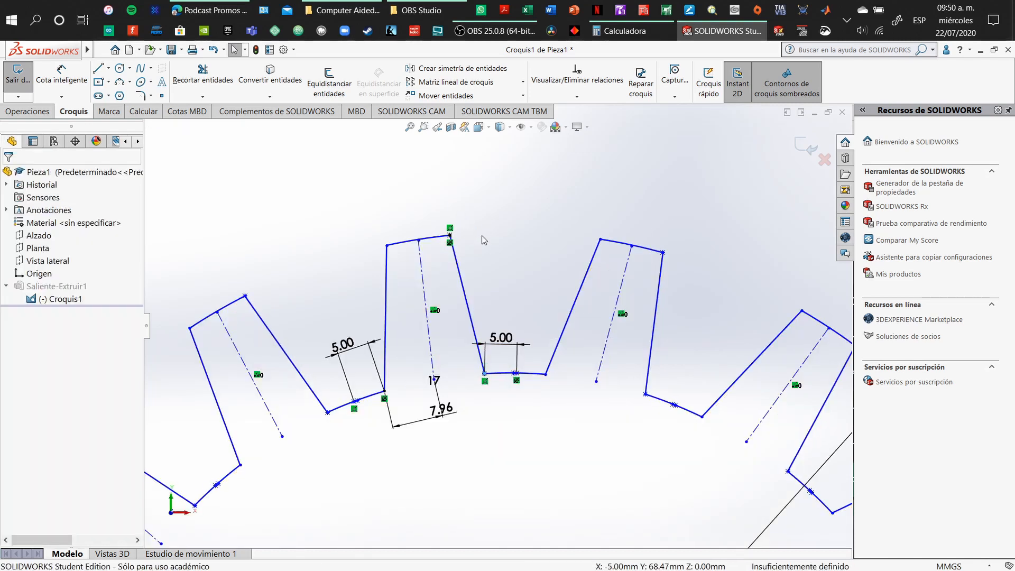
left_click(825, 160)
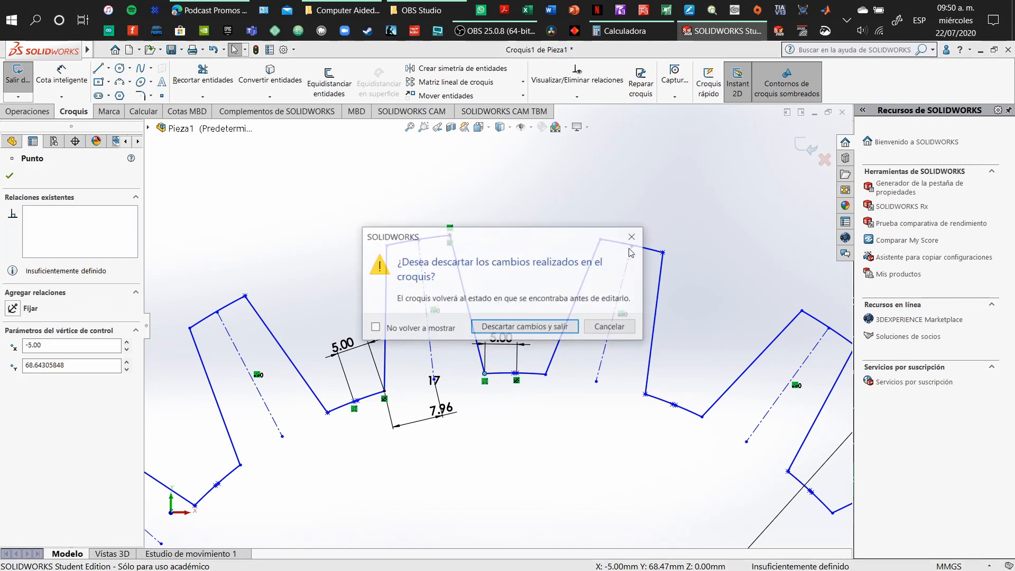
left_click(518, 331)
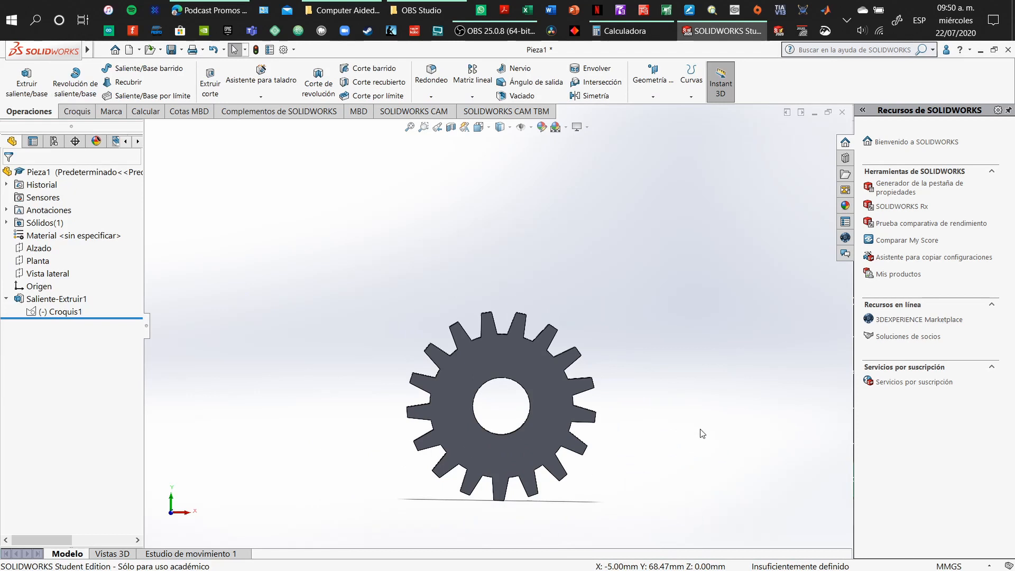
Create a new part document from the tutorial part template.
middle_click_drag(702, 430, 356, 217)
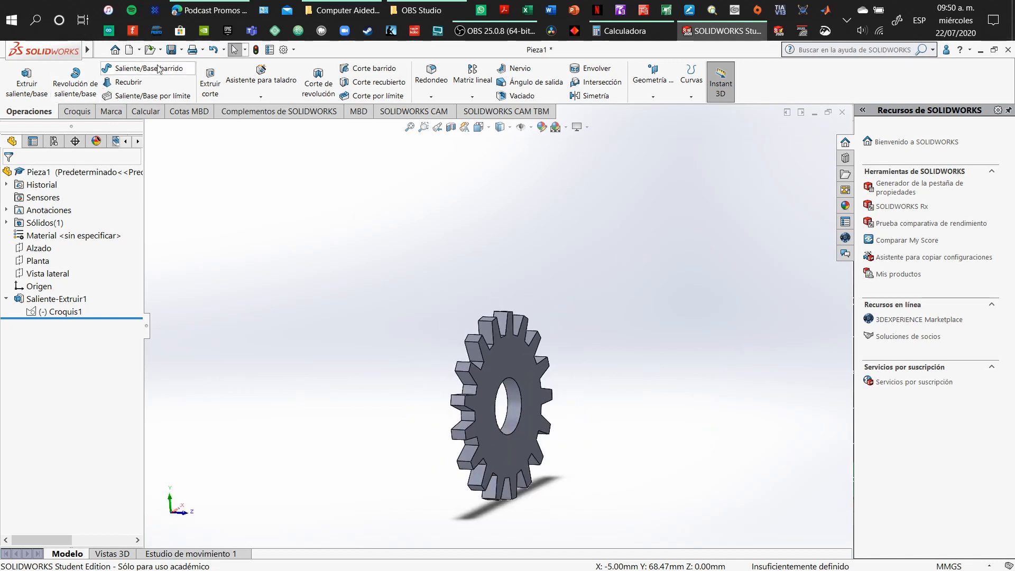
left_click(128, 50)
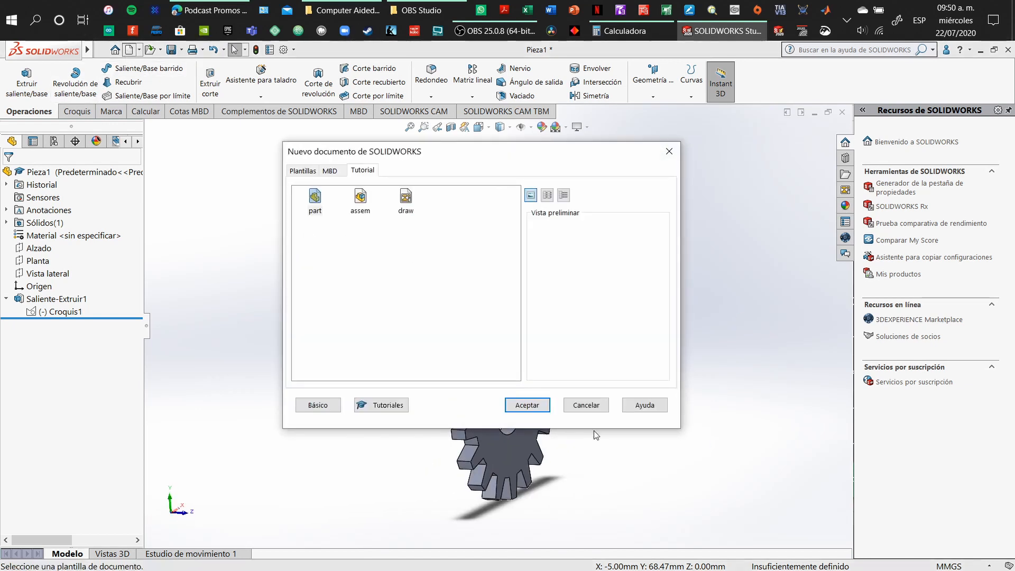
left_click(523, 406)
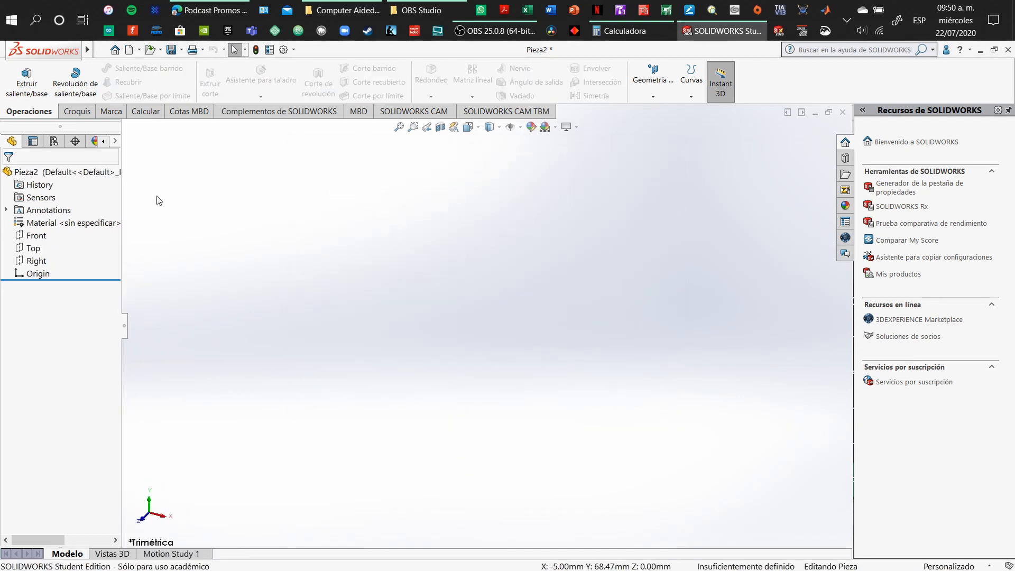
Start a sketch on the Front plane and draw a circle centred on the origin with a radius of about 35.3 mm.
left_click(77, 111)
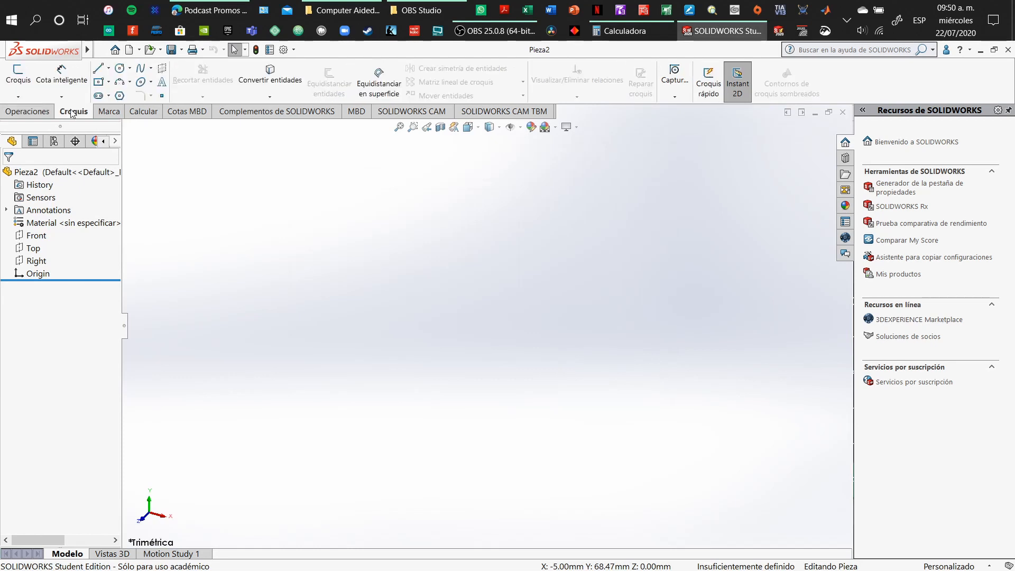
left_click(119, 69)
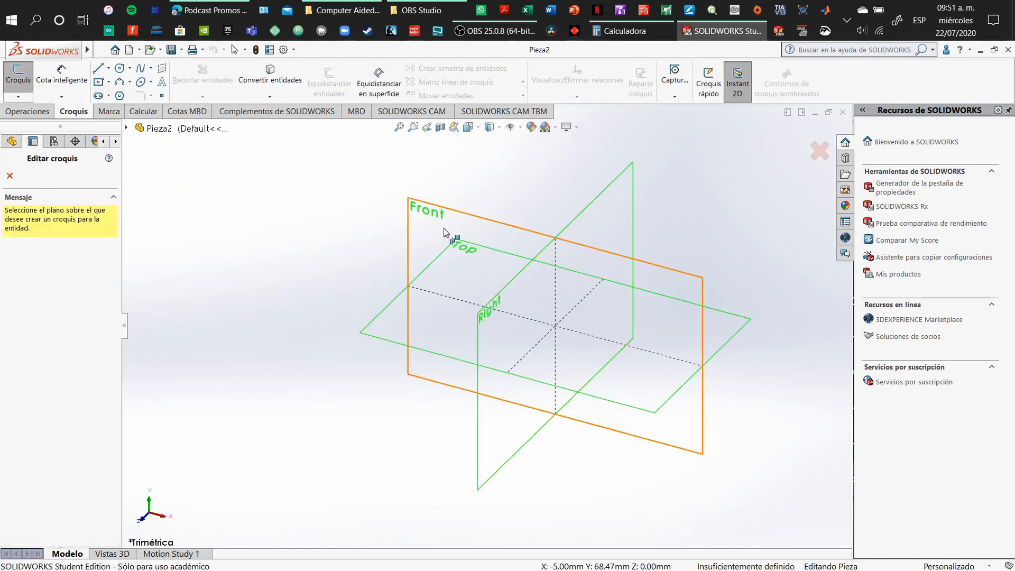
left_click(465, 217)
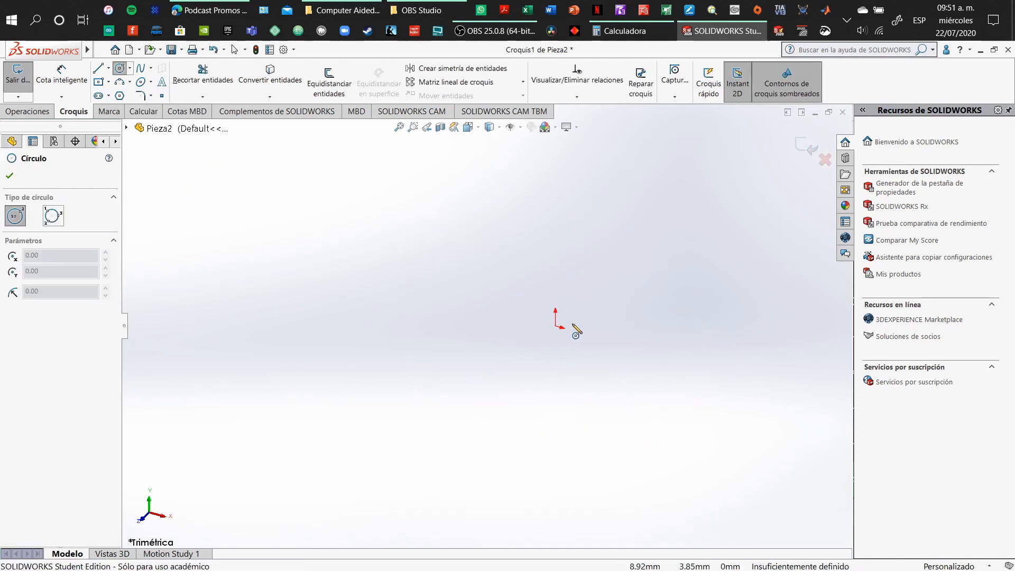
left_click(556, 326)
left_click(608, 301)
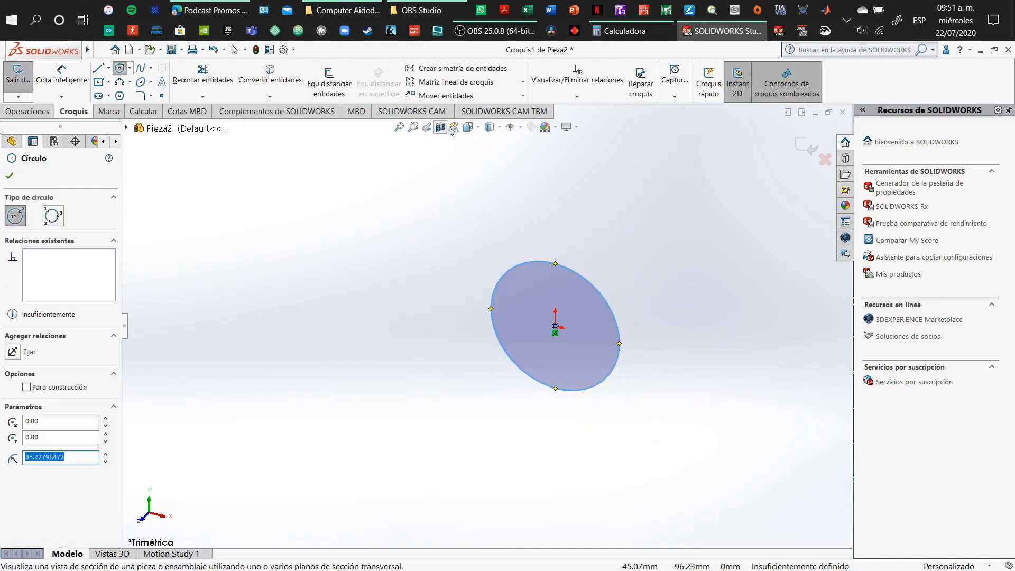
In the front view, draw a smaller concentric circle at the origin with a radius of about 23.3 mm.
left_click(468, 127)
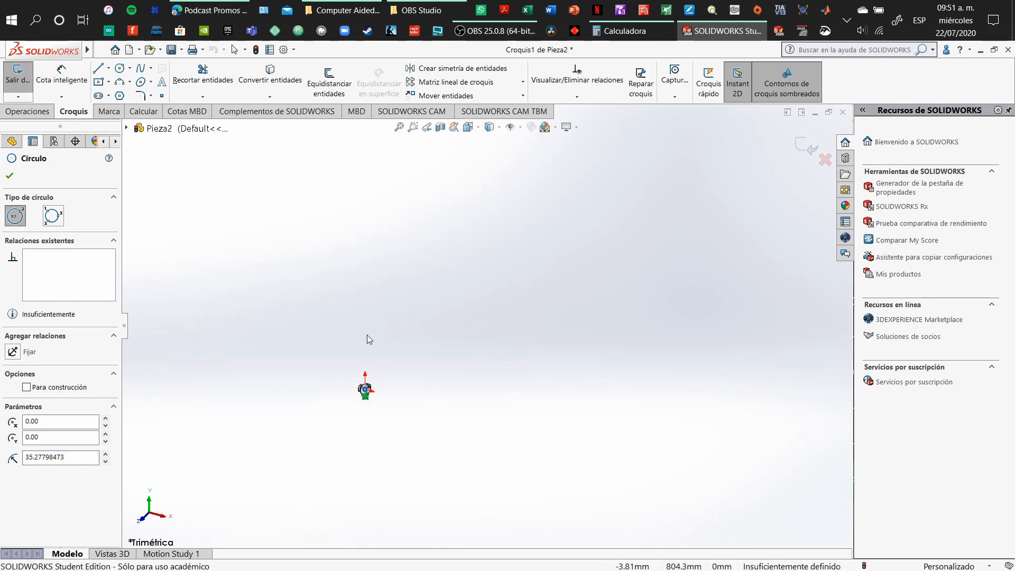
left_click(399, 127)
left_click(468, 127)
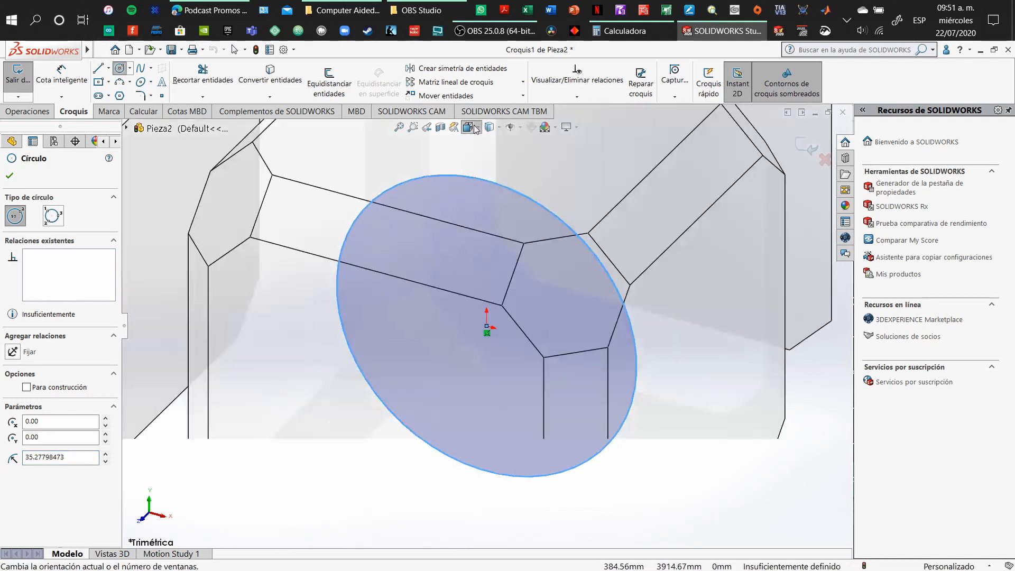
left_click(316, 391)
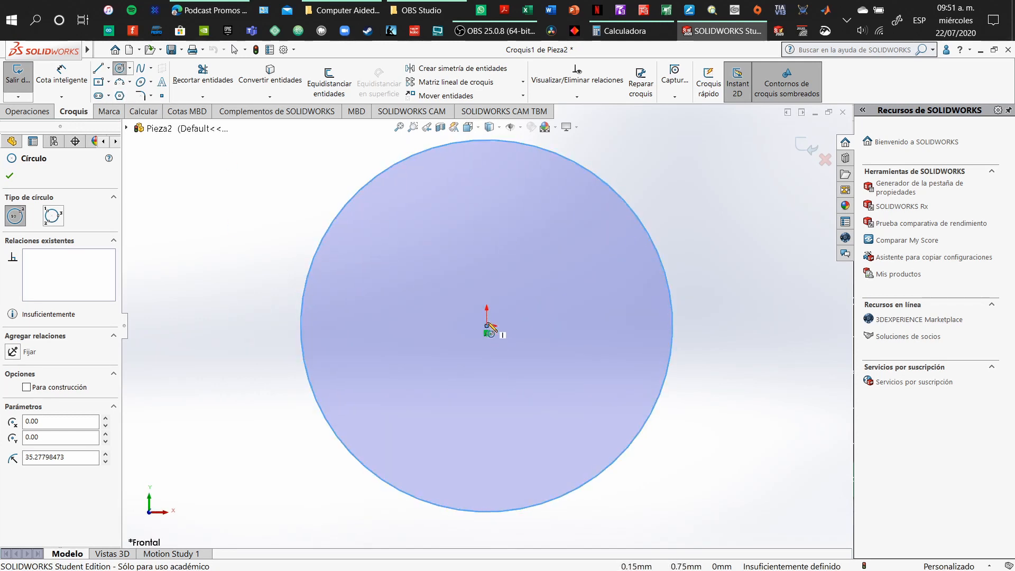
left_click(487, 326)
left_click(554, 224)
Dimension the radial distance between the inner and outer circles as 10 mm.
left_click(77, 84)
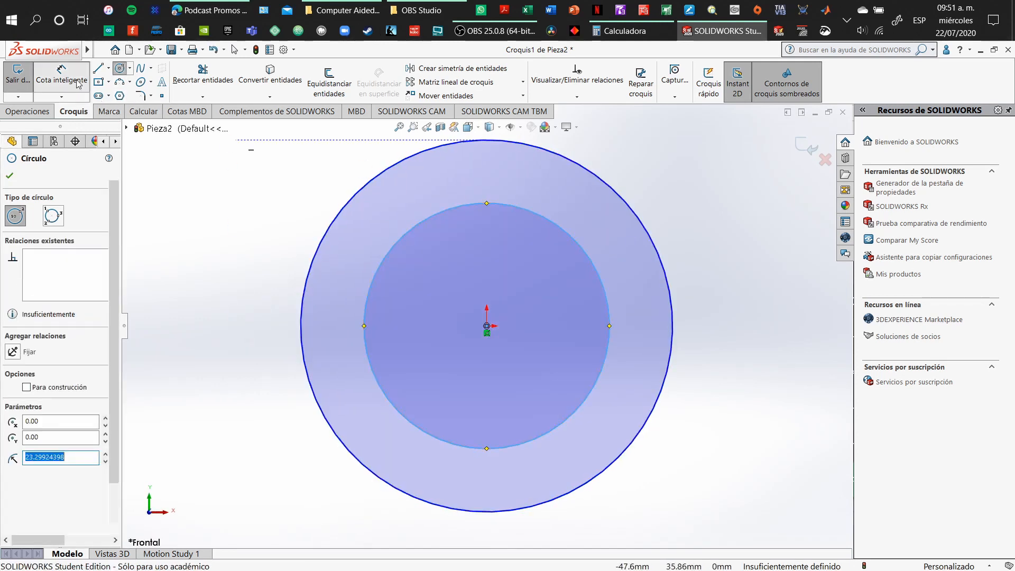
left_click(553, 222)
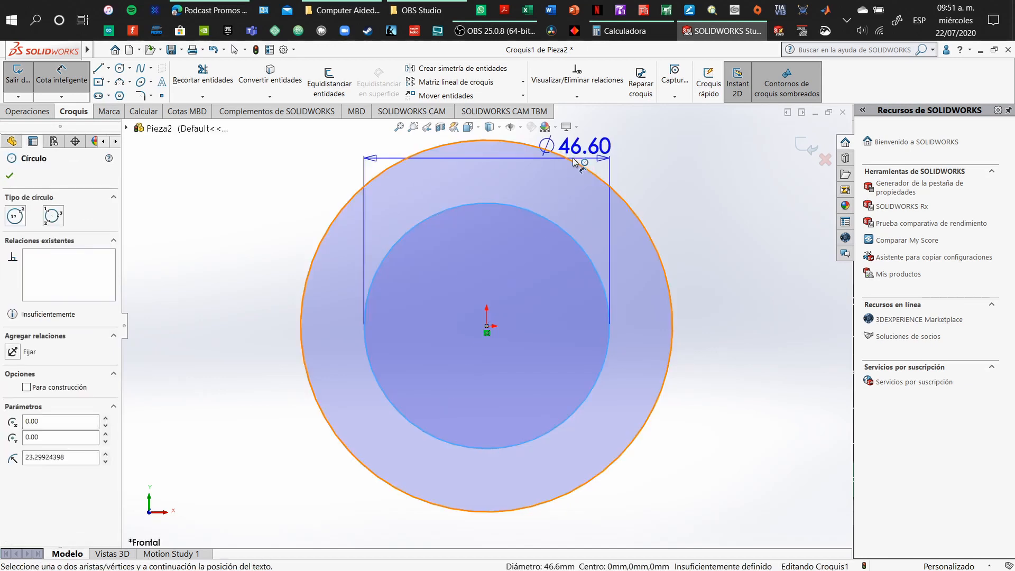
left_click(550, 150)
left_click(689, 191)
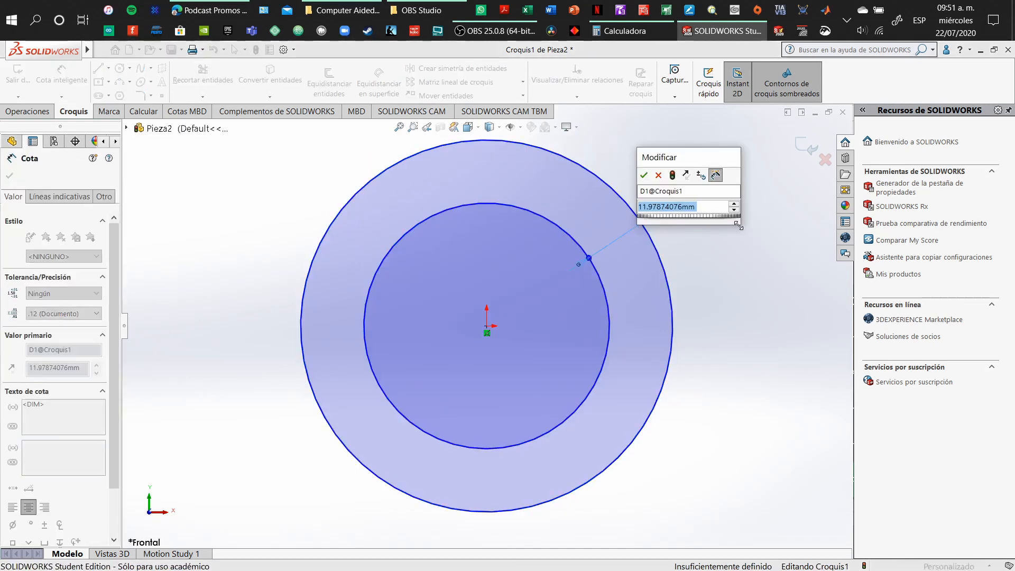
type("15")
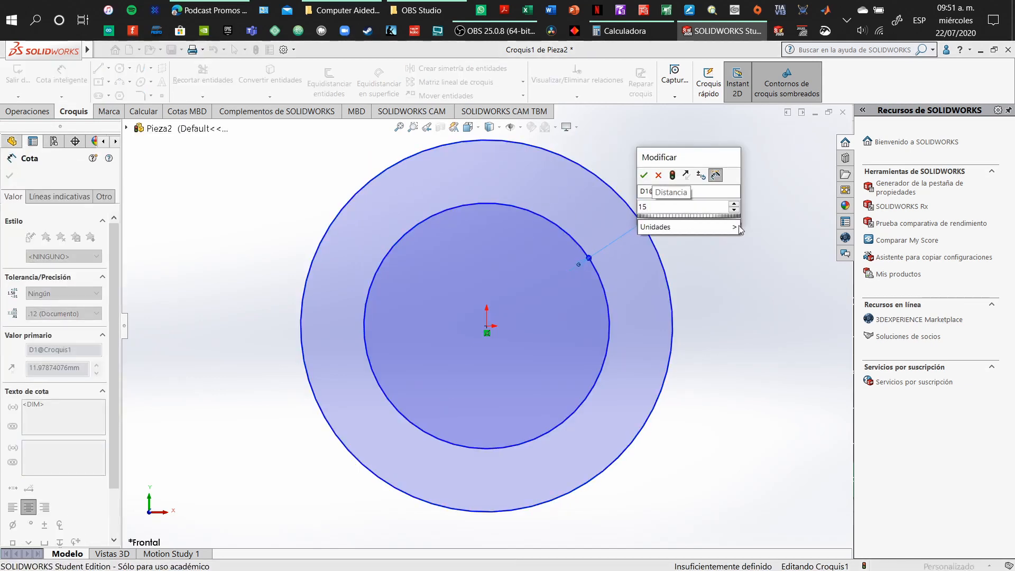
key("BackSpace")
key("BackSpace")
type("10")
key("Return")
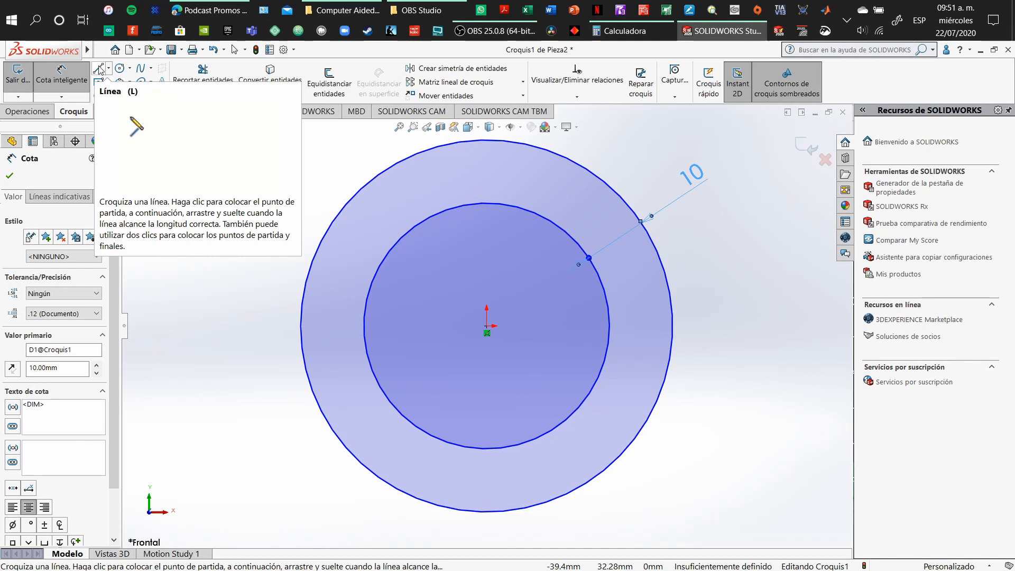
Draw a vertical construction line from the origin up to the outer circle.
left_click(108, 69)
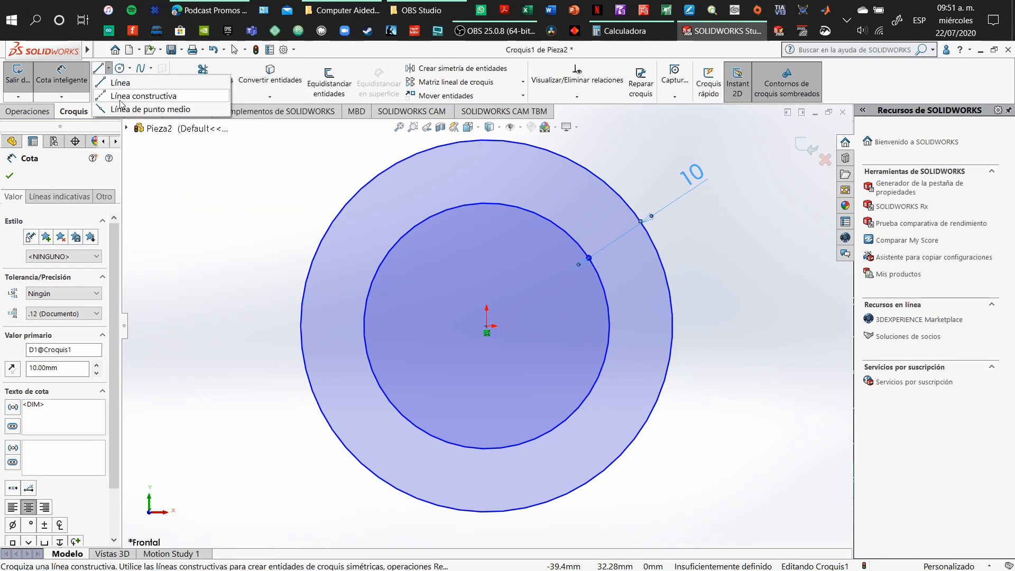
left_click(120, 101)
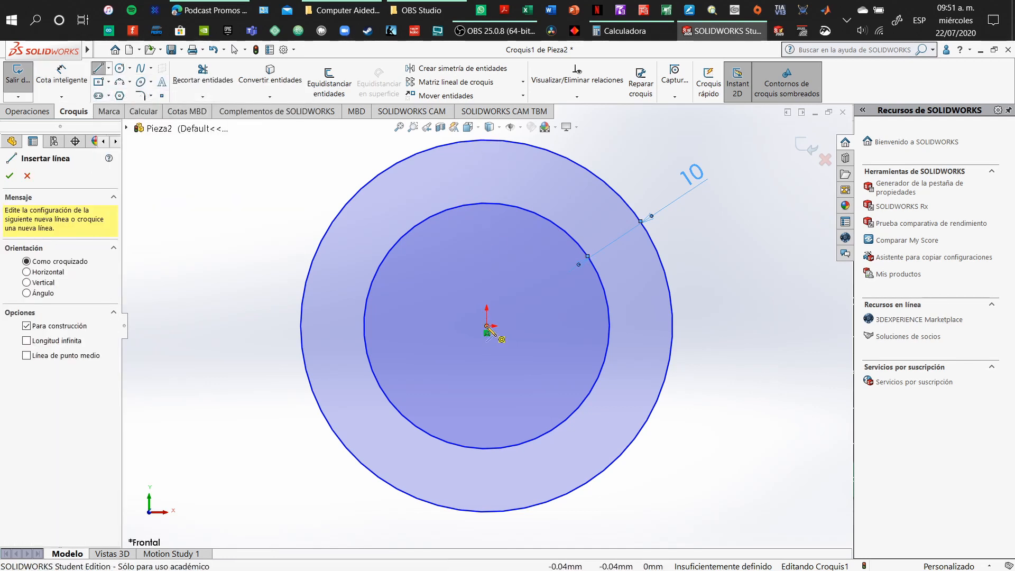
left_click(486, 326)
left_click(486, 140)
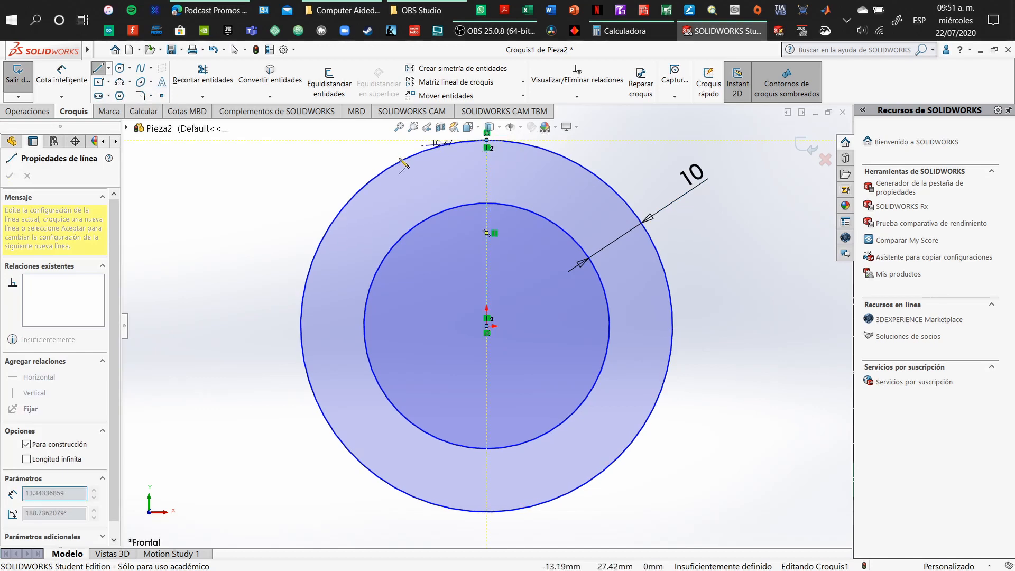
Draw a horizontal construction line from the origin to the leftmost point of the outer circle.
key("Escape")
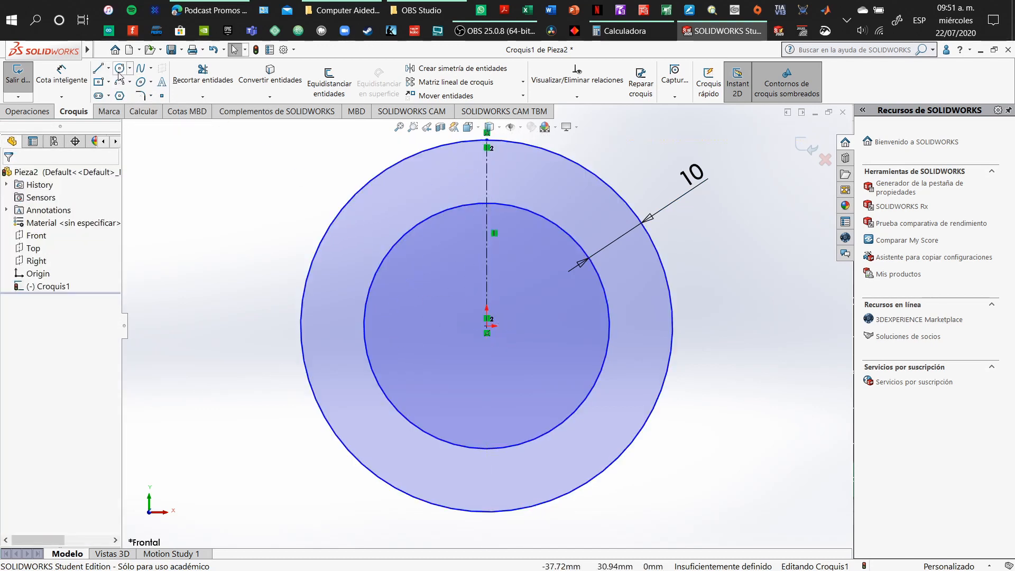
left_click(109, 69)
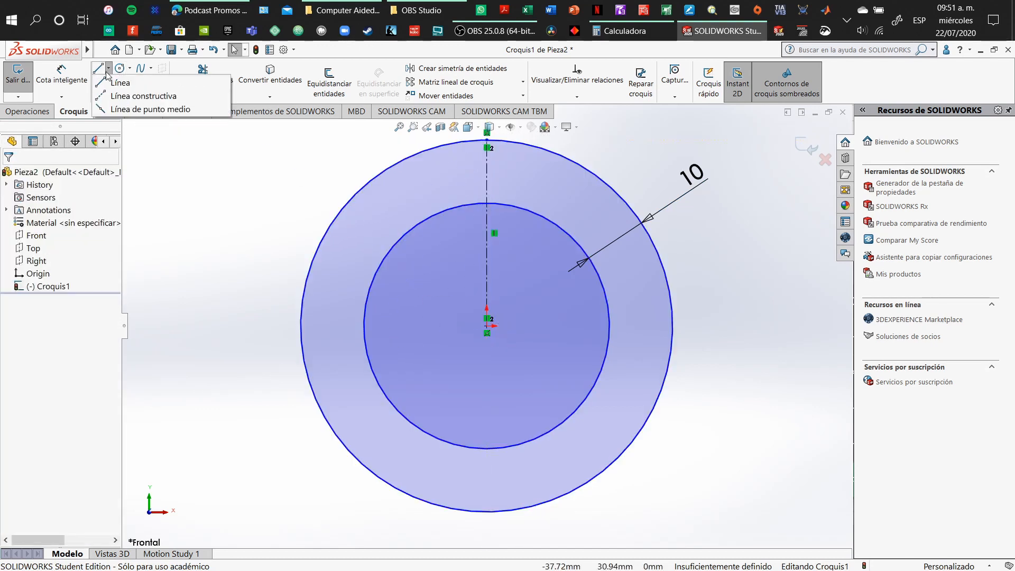
left_click(487, 326)
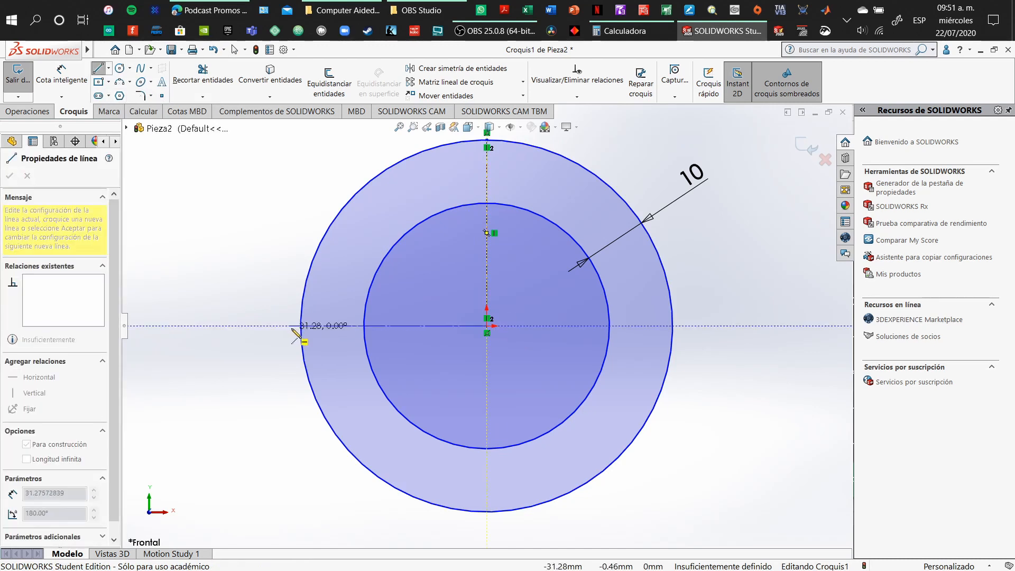
left_click(301, 326)
key("Escape")
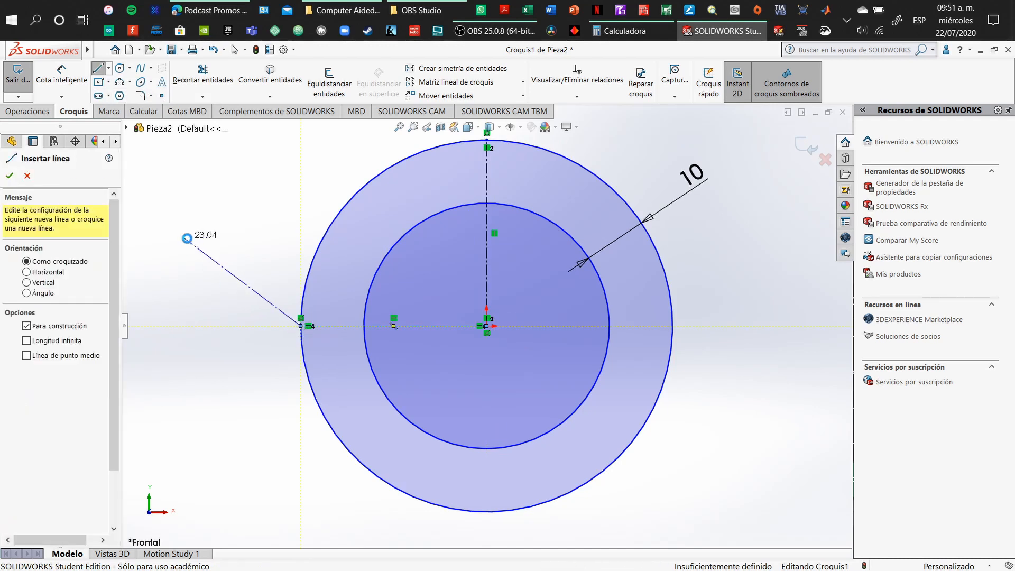
key("Escape")
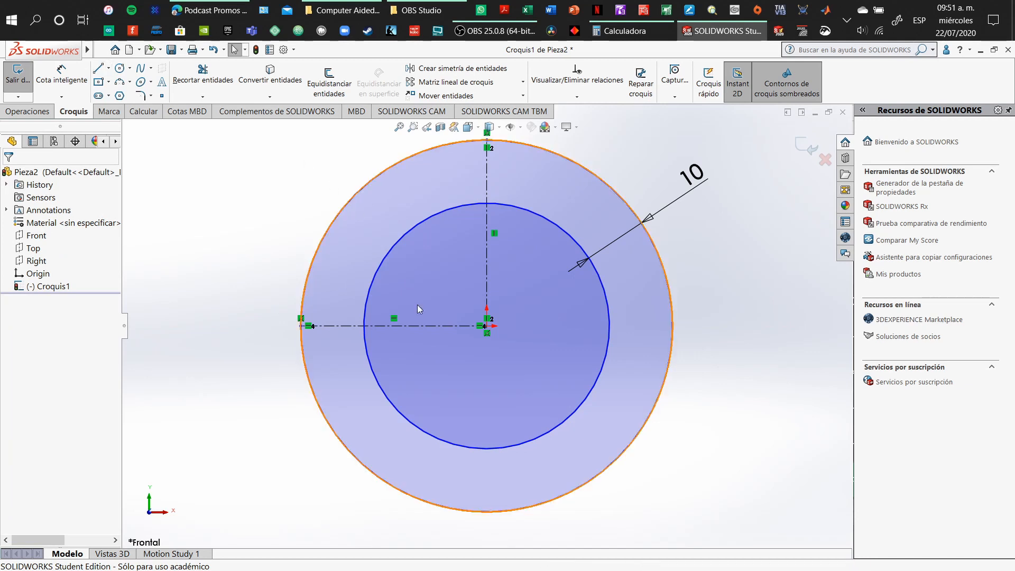
left_click(102, 73)
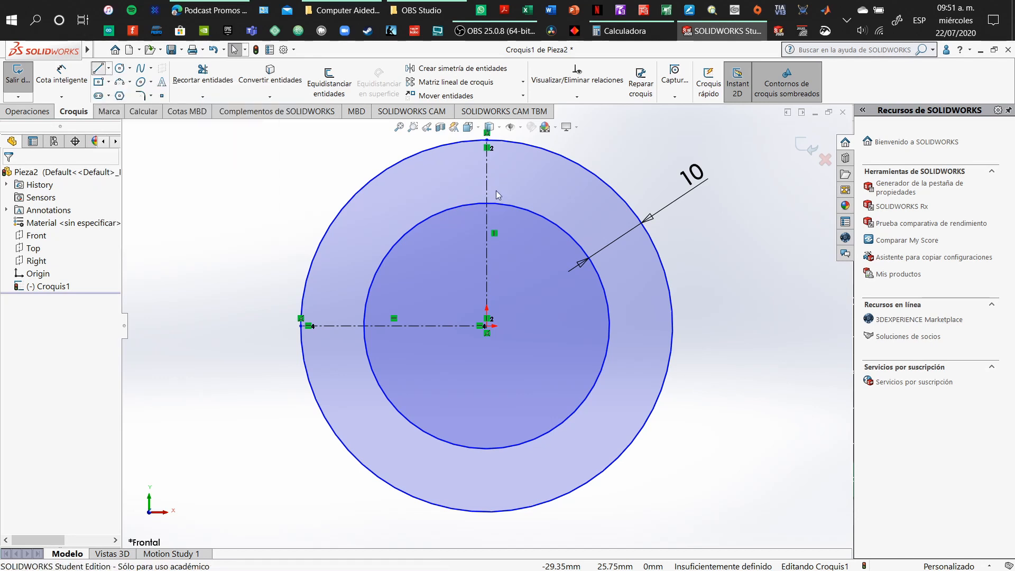
left_click(471, 204)
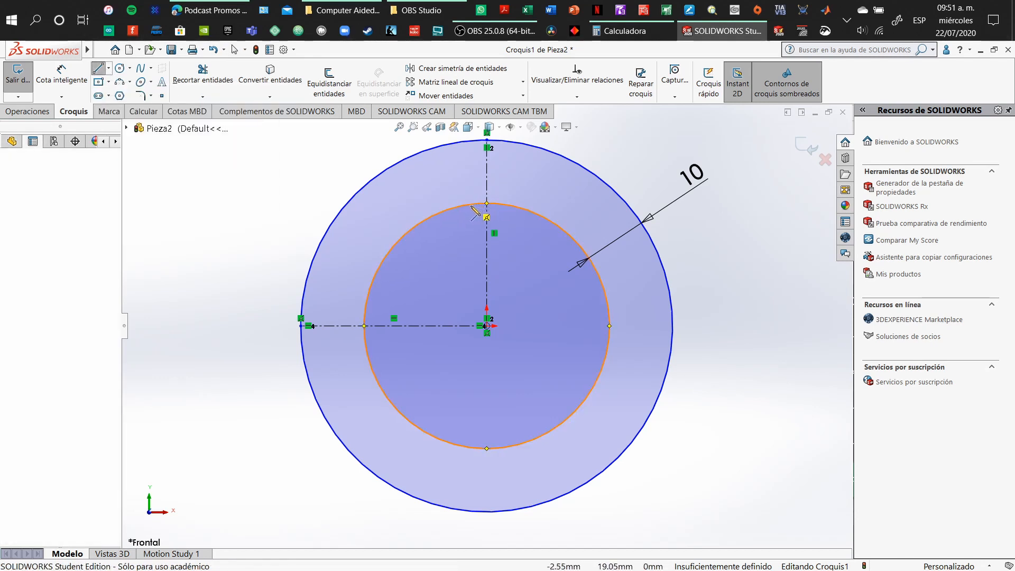
key("Escape")
key("Escape")
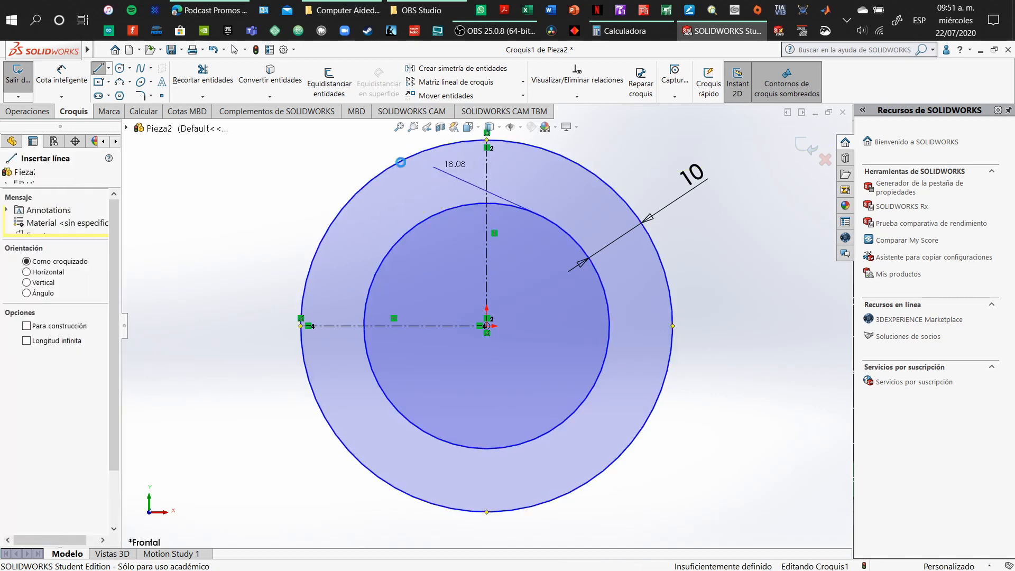
Place a point on the inner circle just left of the vertical centerline and draw a slanted line from it to the outer circle.
left_click(161, 96)
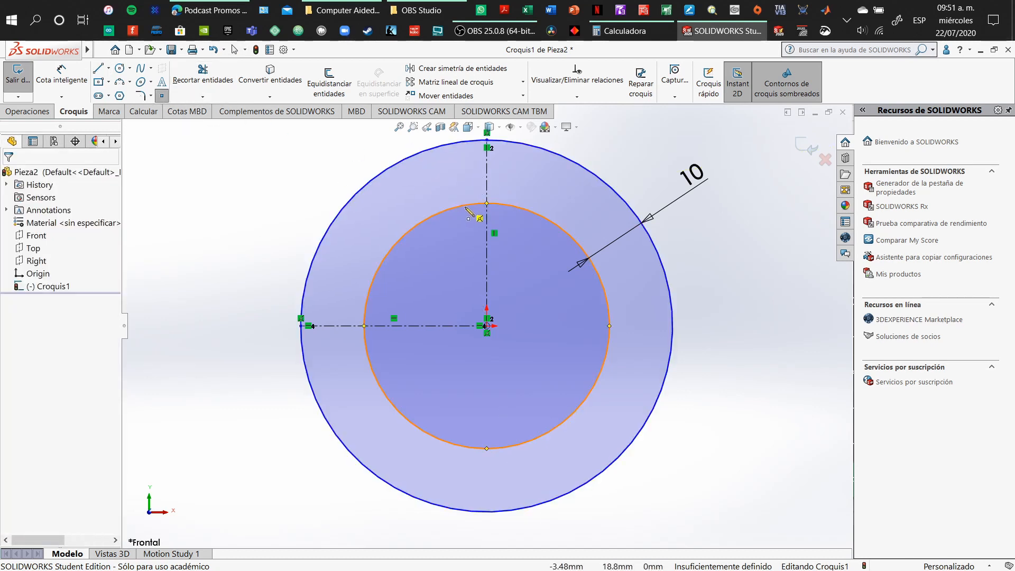
left_click(466, 204)
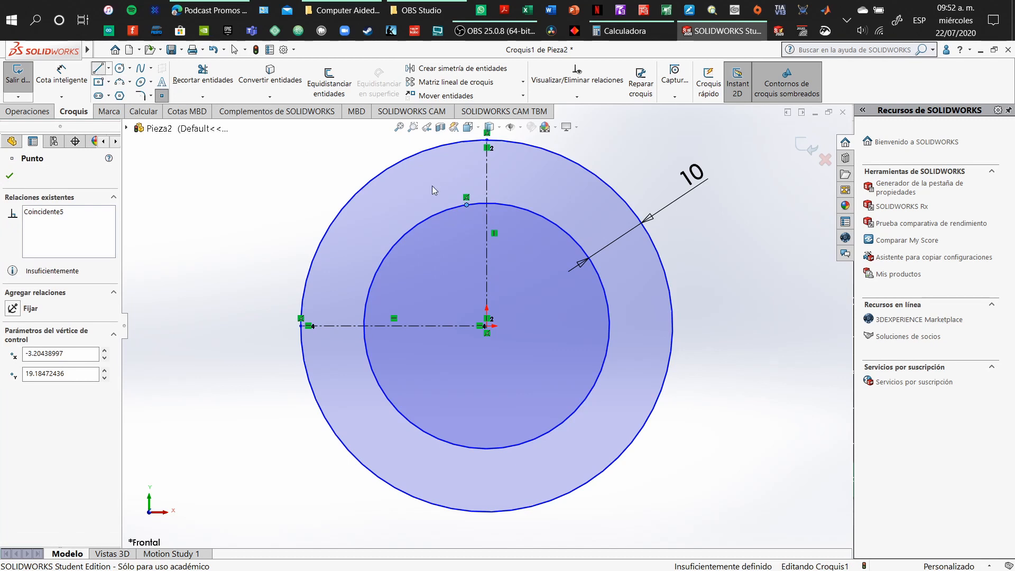
key("l")
left_click(468, 205)
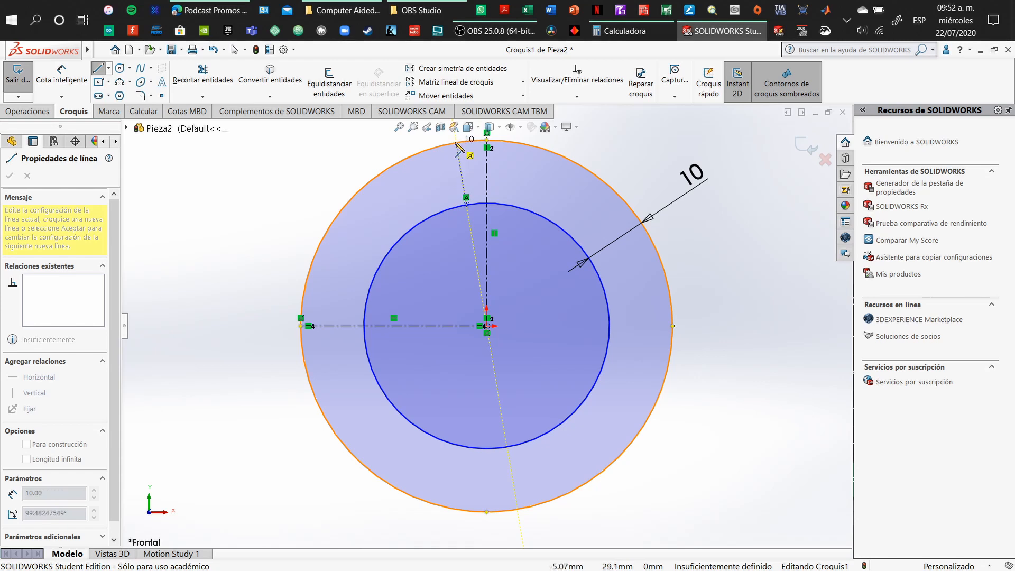
left_click(442, 147)
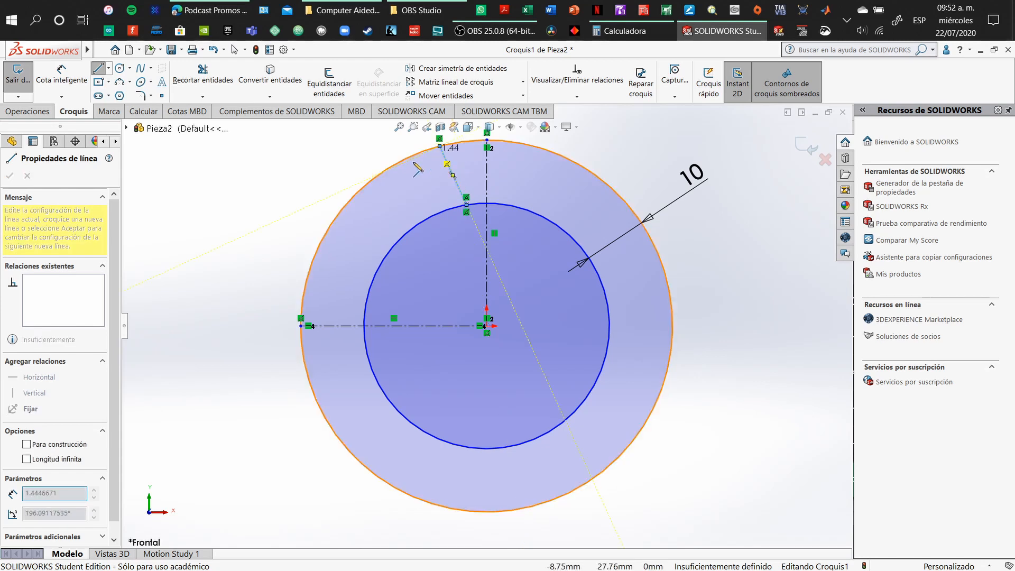
key("Escape")
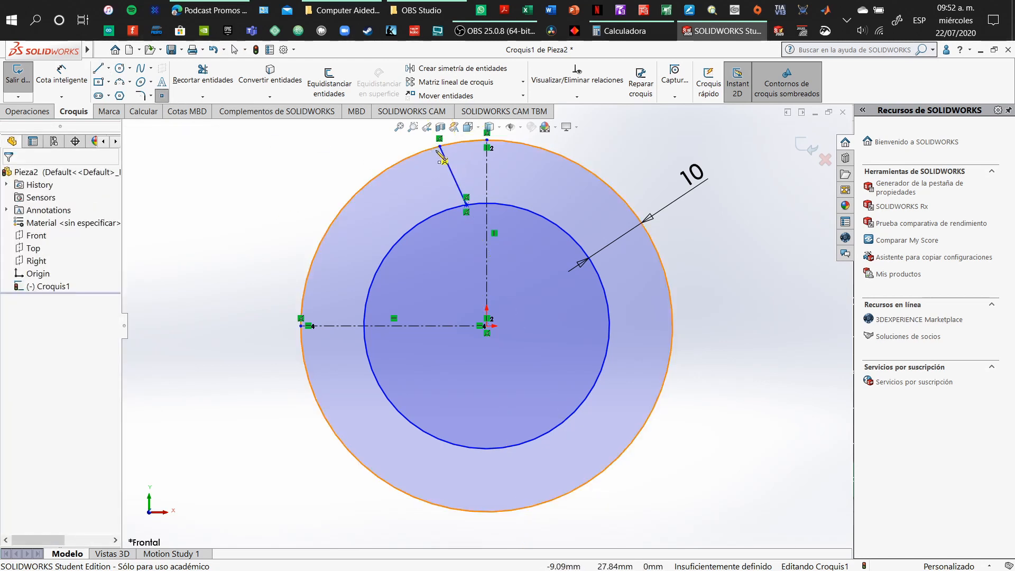
Place a point on the outer circle left of the first slanted line and draw a line about 10 mm long to the inner circle.
left_click(406, 158)
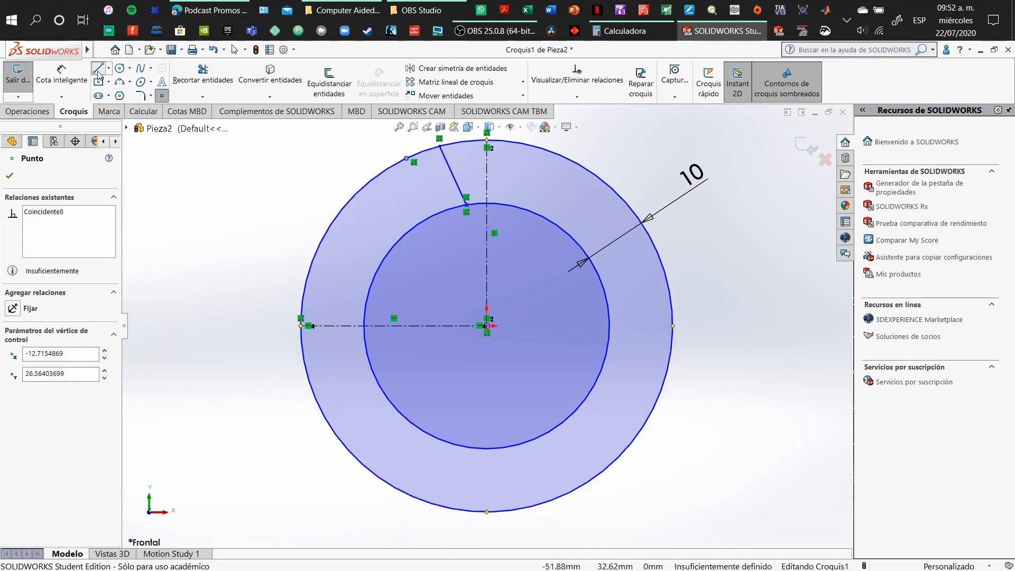
left_click(98, 72)
left_click(407, 159)
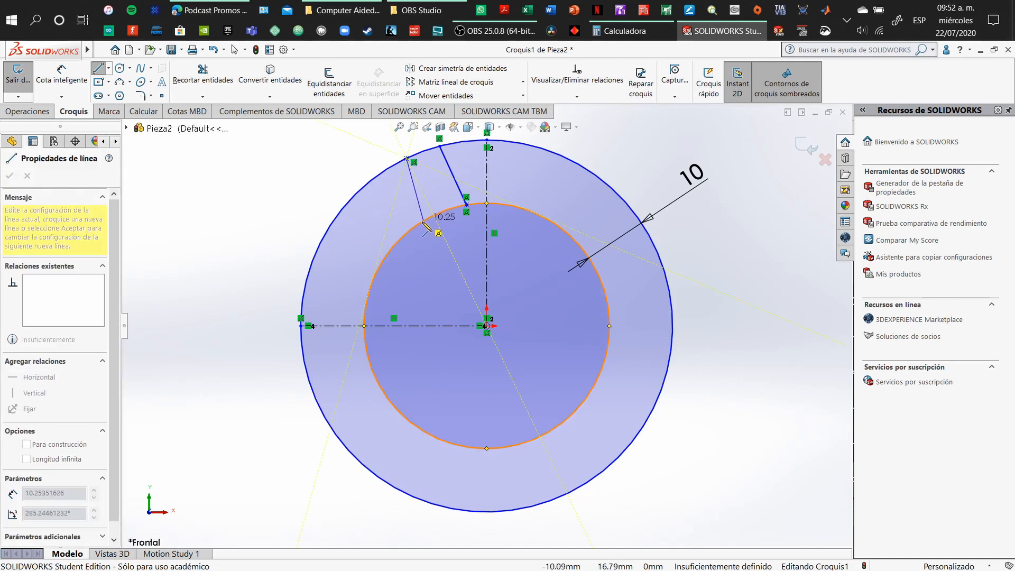
left_click(419, 228)
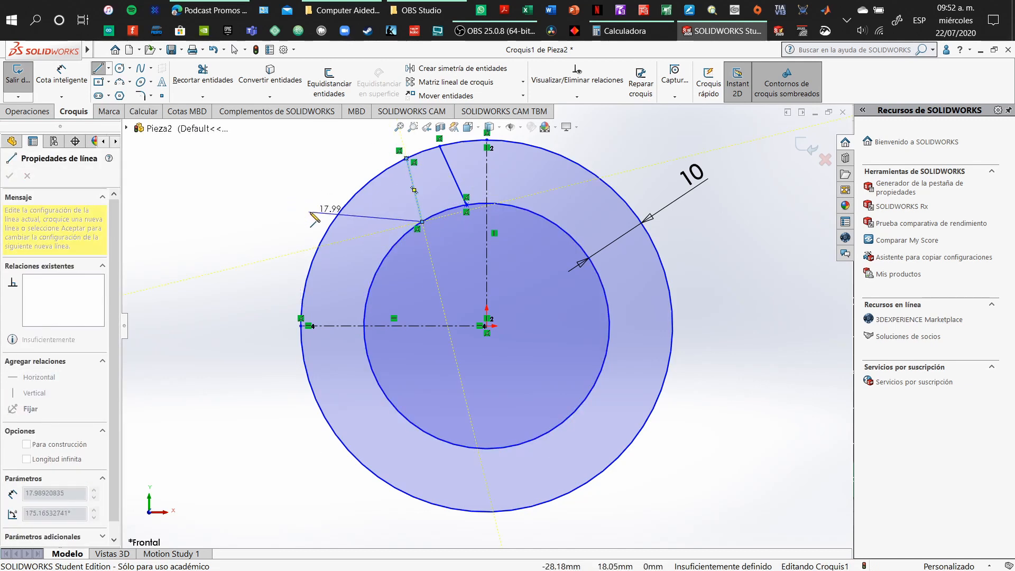
key("Escape")
Place a point on the inner circle's upper-left arc and draw a third line about 10 mm long from it to the outer circle.
left_click(162, 98)
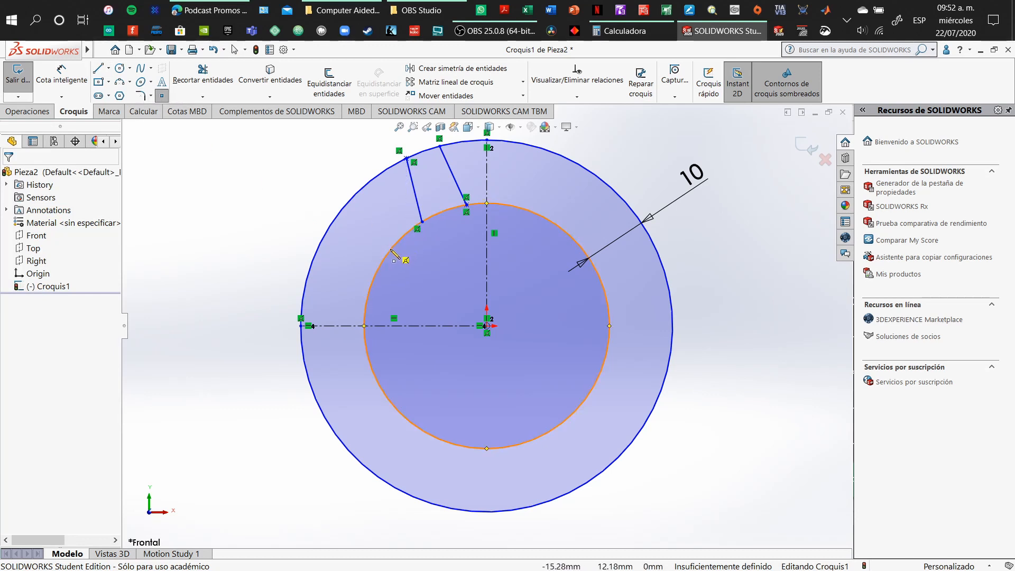
left_click(391, 249)
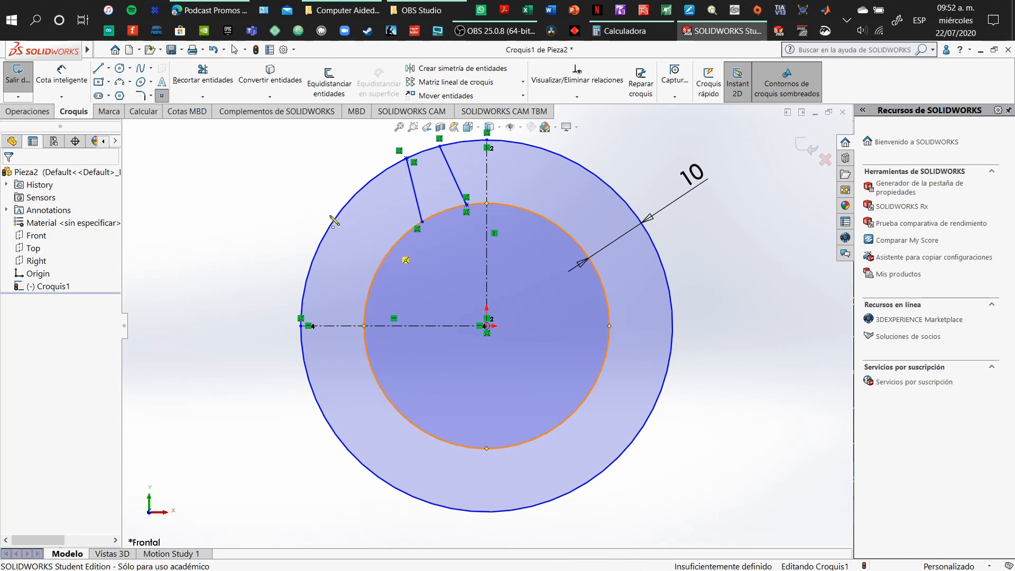
left_click(100, 71)
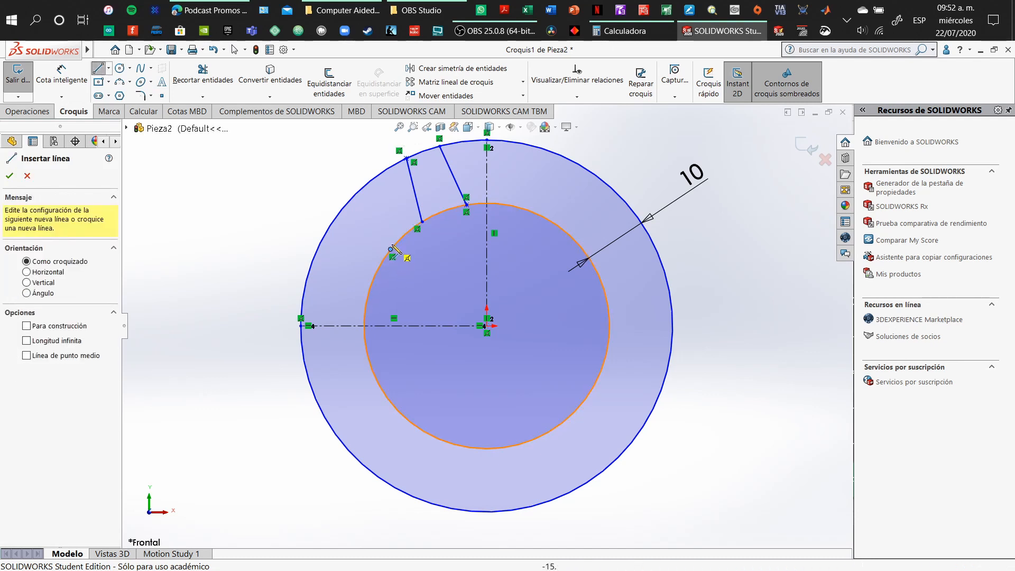
left_click(391, 249)
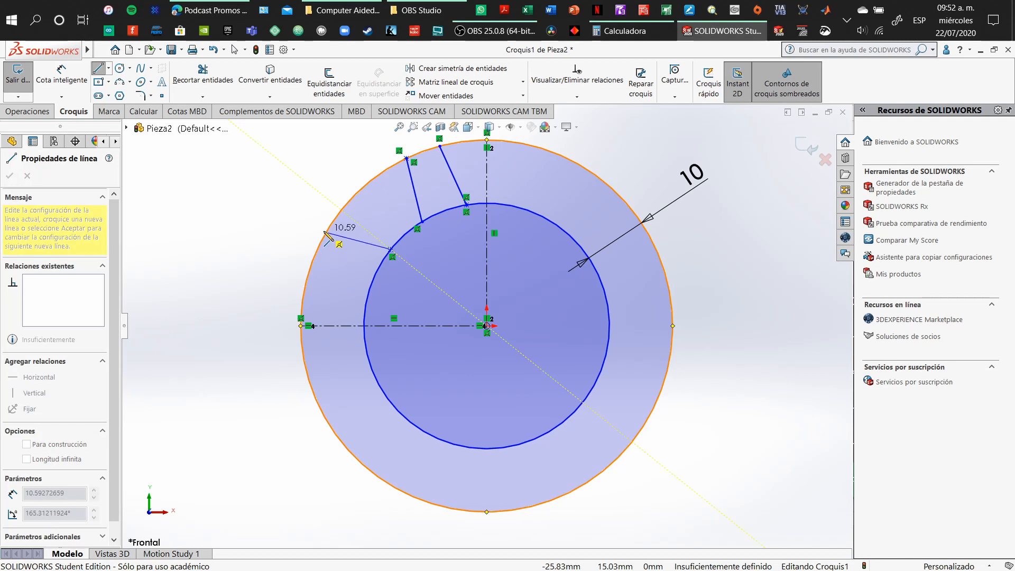
left_click(329, 230)
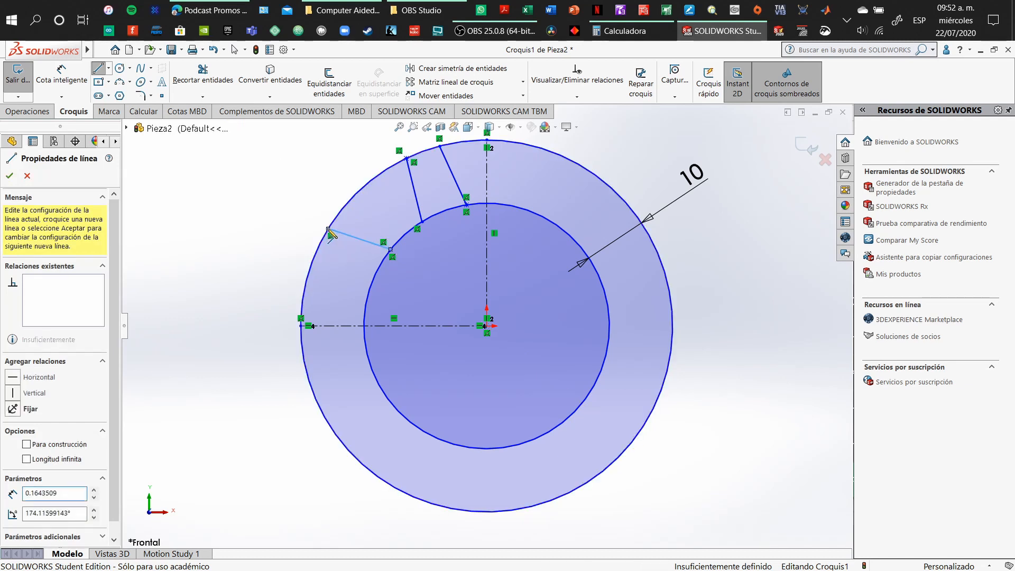
key("Escape")
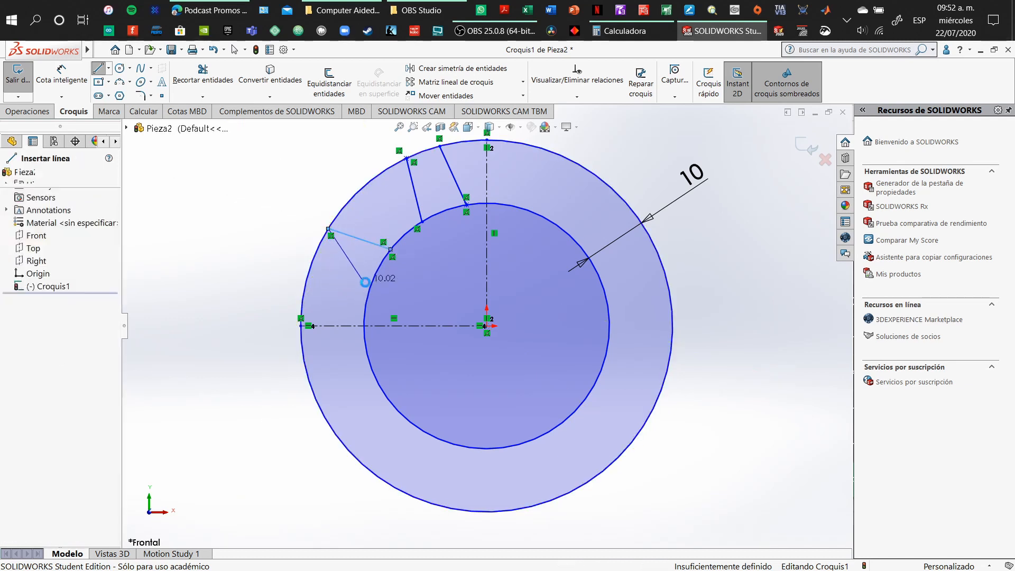
Try a solid line about 30 mm long from the origin up to the outer circle and delete it.
key("l")
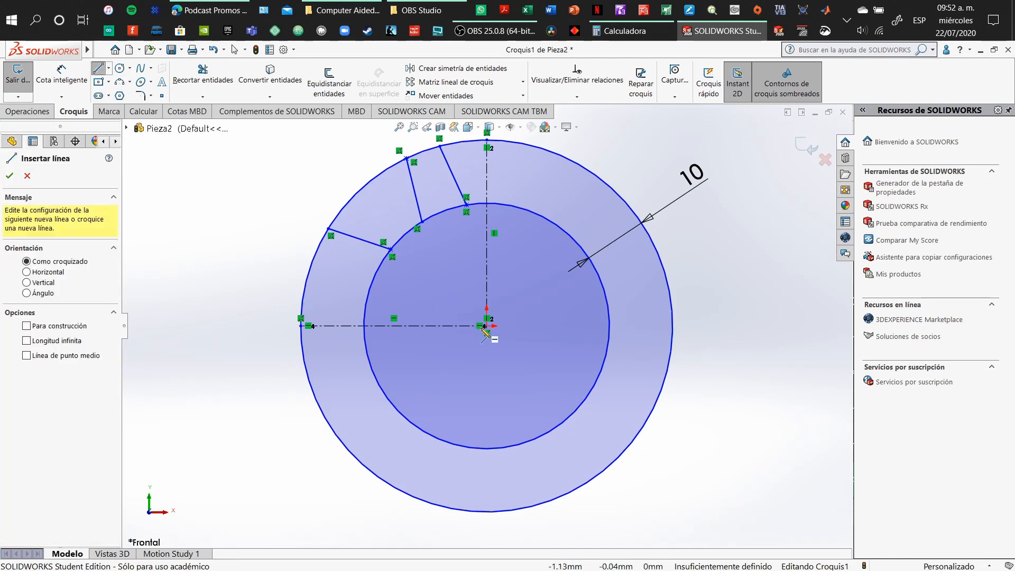
left_click(487, 326)
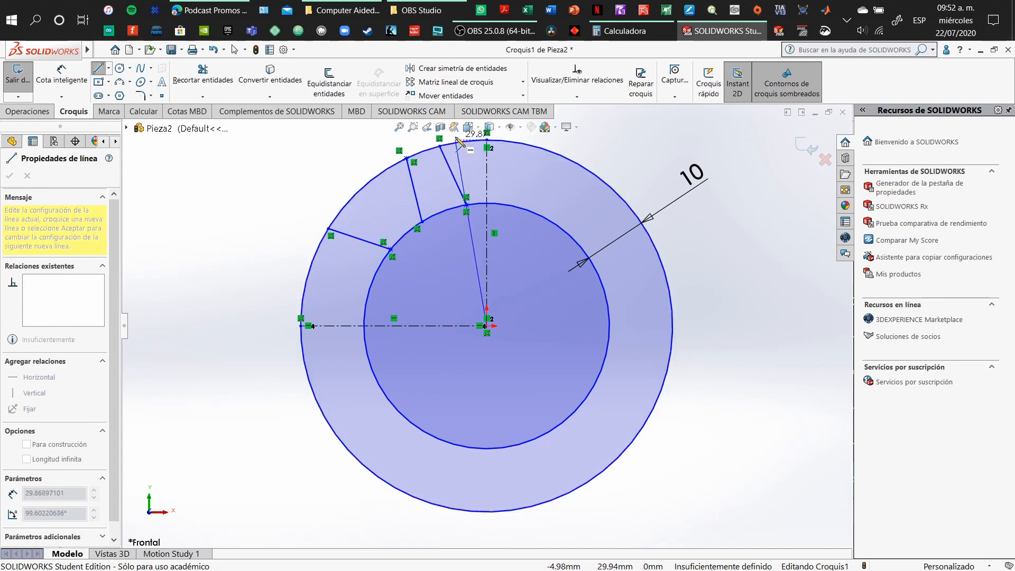
left_click(456, 140)
key("Escape")
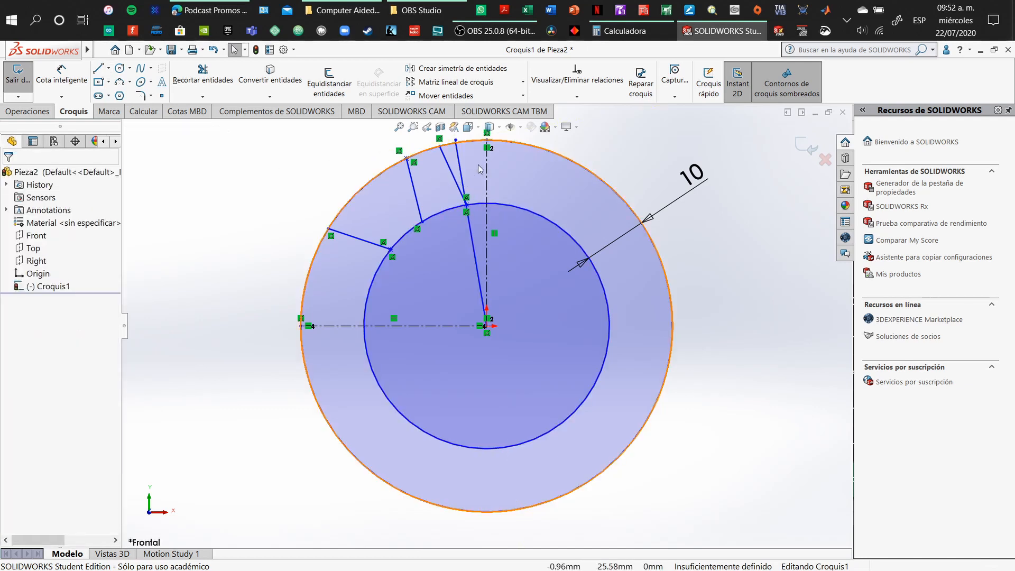
left_click(463, 172)
key("Delete")
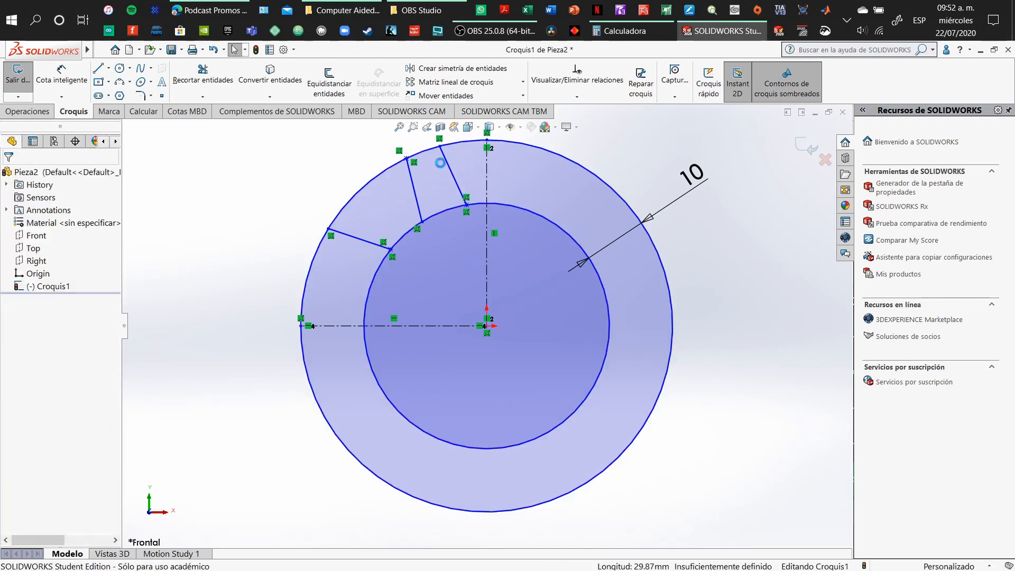
Draw a construction line from the origin to the inner end of the first slanted line.
left_click(108, 67)
left_click(134, 96)
left_click(486, 324)
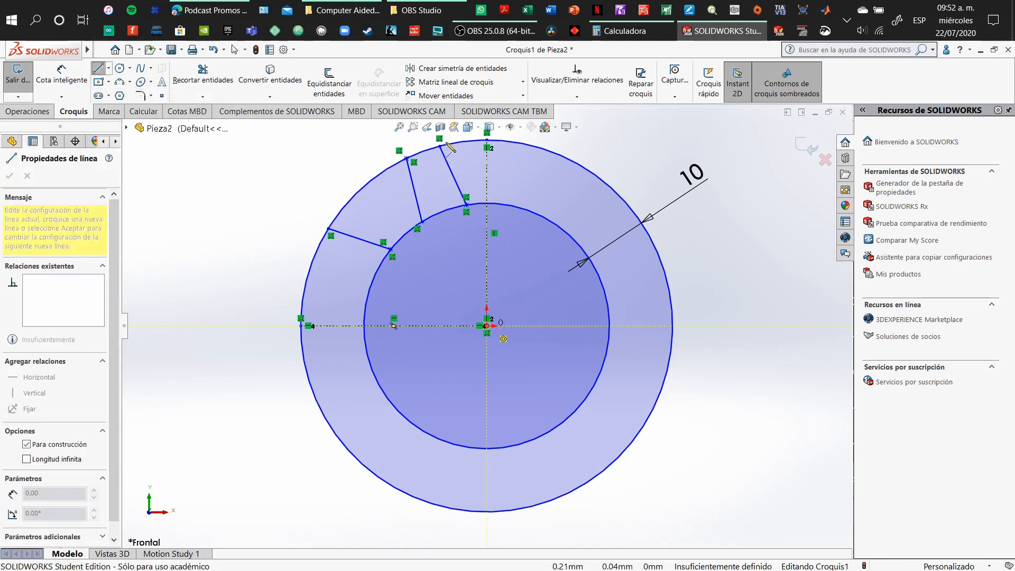
left_click(467, 206)
key("Escape")
Dimension the horizontal distance between the first slanted line's inner endpoint and the vertical centerline as 3 mm.
scroll(466, 212, "up", 4)
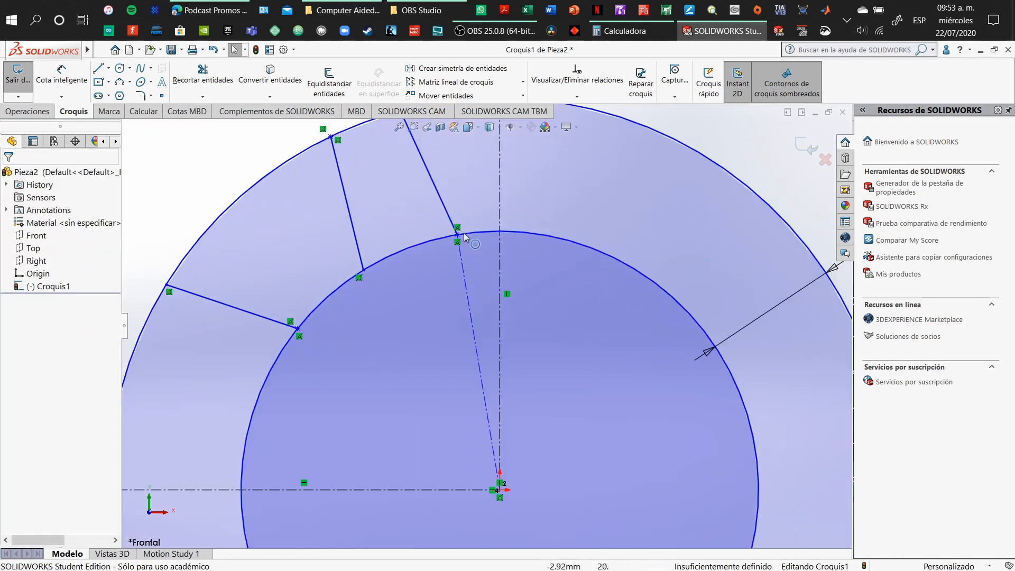
scroll(474, 252, "up", 2)
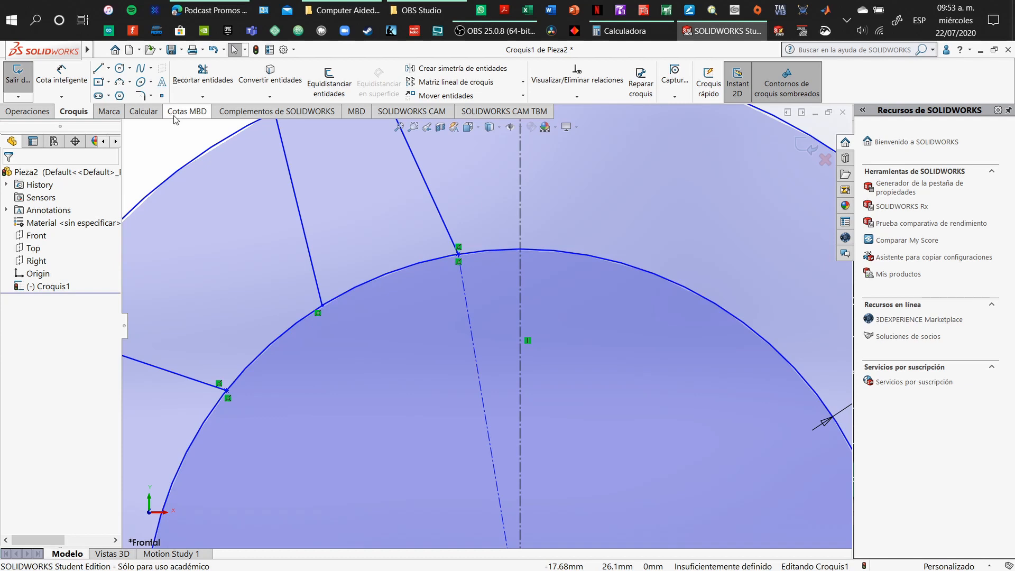
left_click(72, 76)
left_click(458, 255)
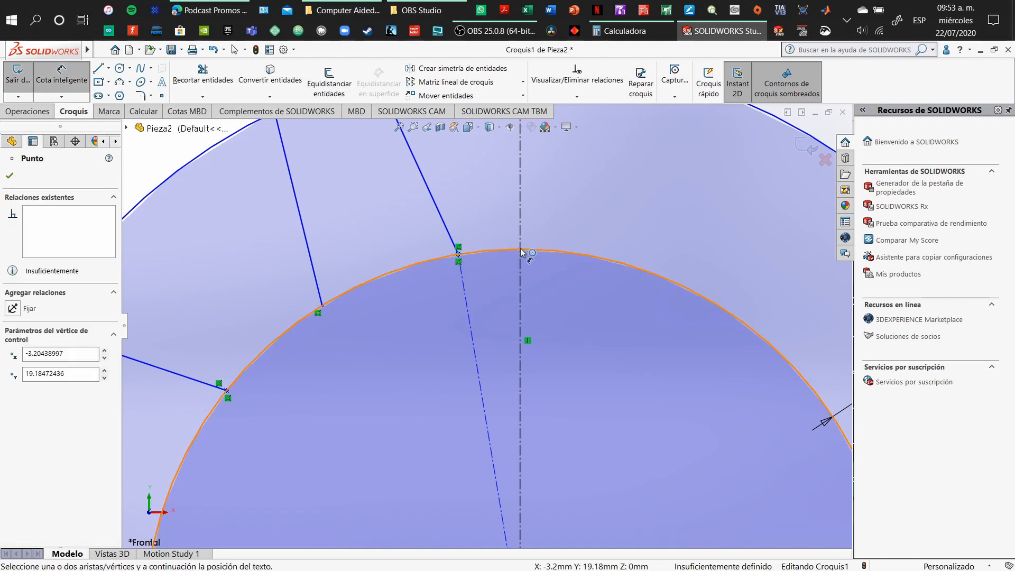
left_click(518, 251)
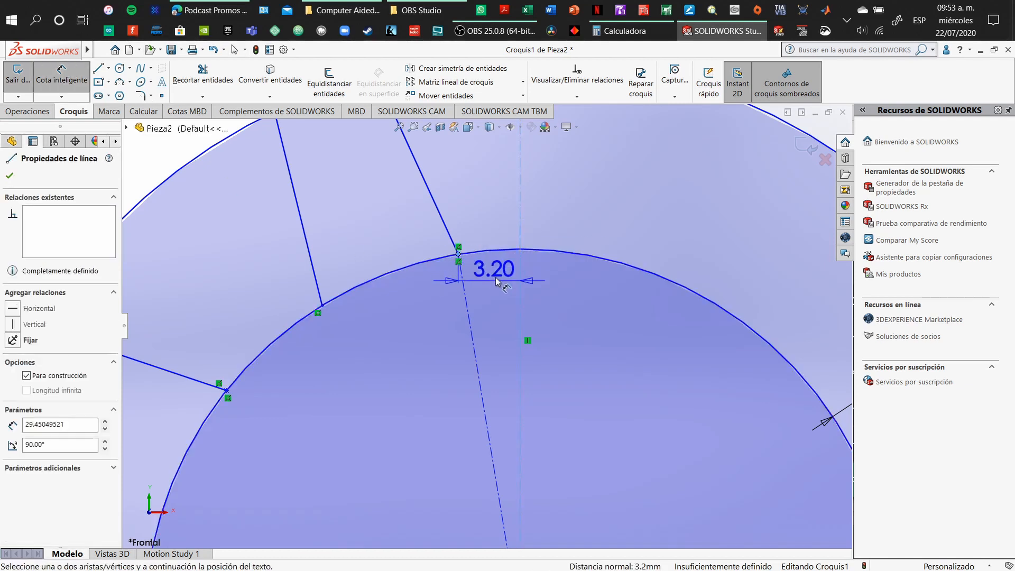
left_click(497, 288)
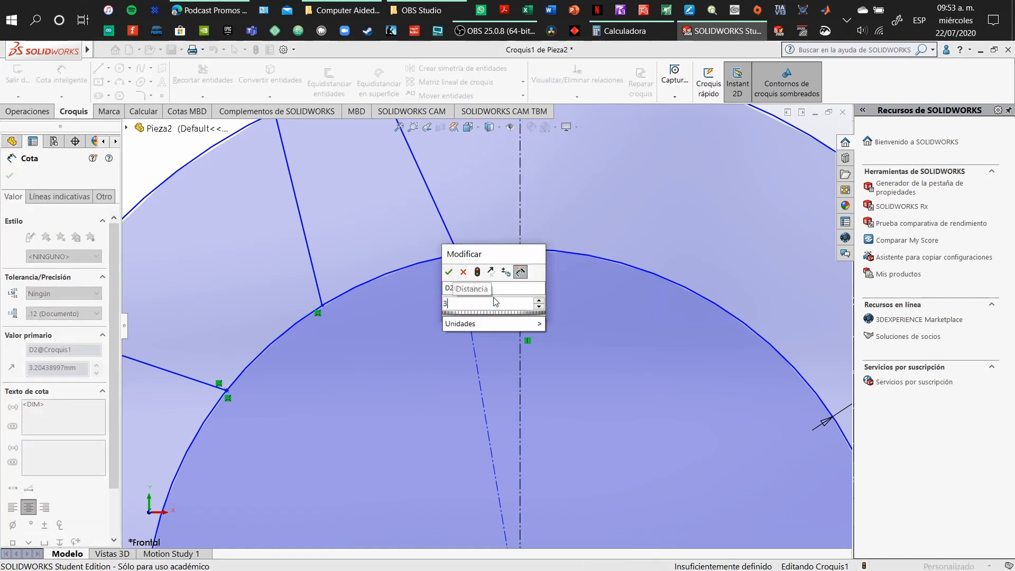
type("3")
key("Return")
Dimension the aligned distance between the outer endpoints of the first and second slanted lines as 6 mm.
scroll(322, 267, "up", 3)
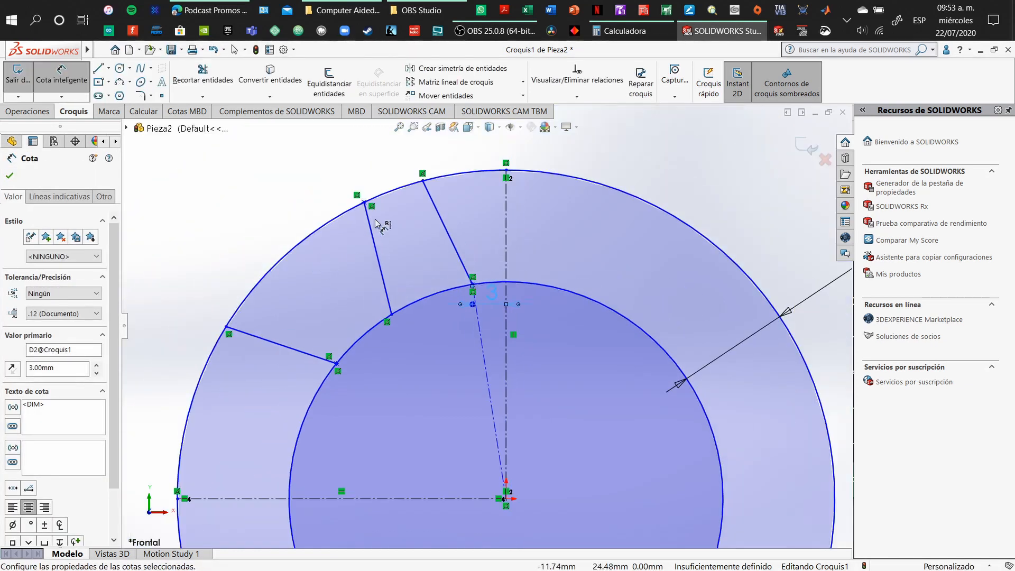
left_click(364, 202)
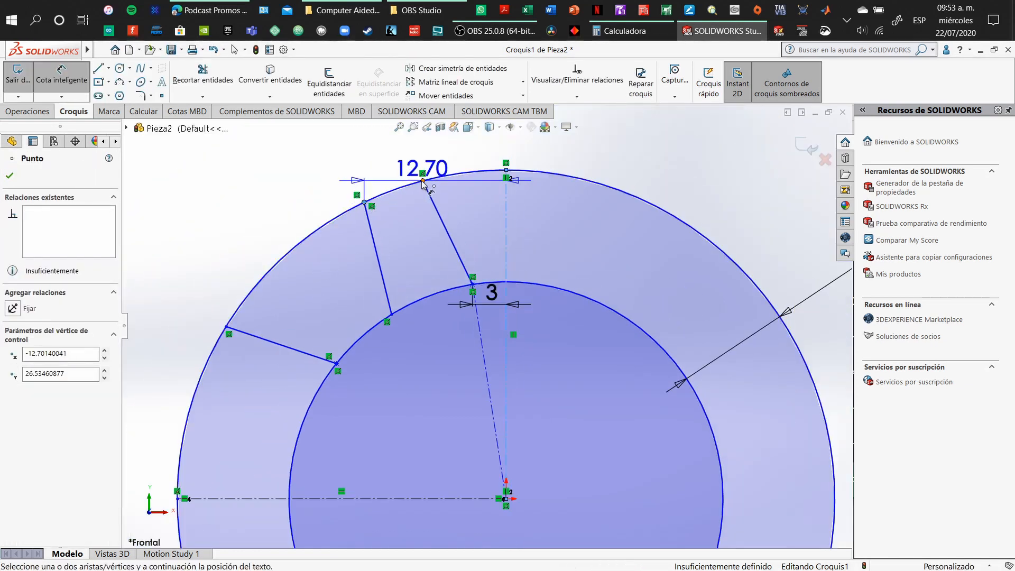
left_click(422, 181)
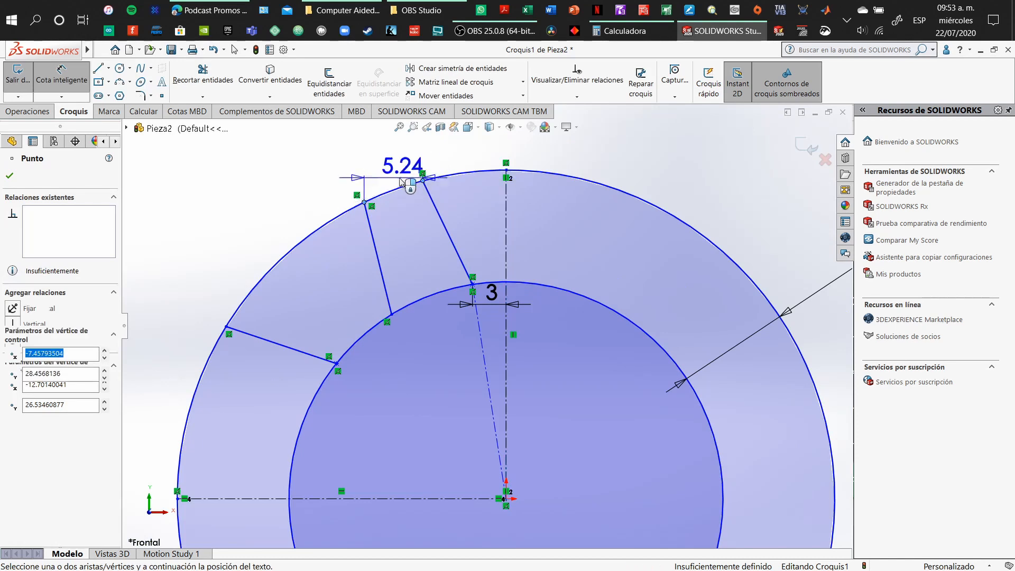
left_click(350, 168)
key("Return")
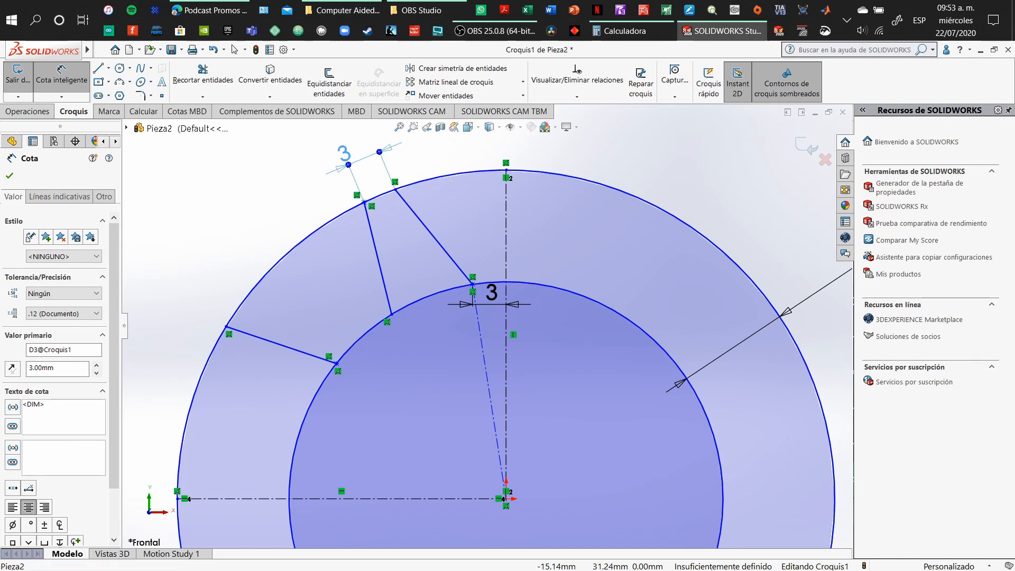
double_click(344, 153)
type("6")
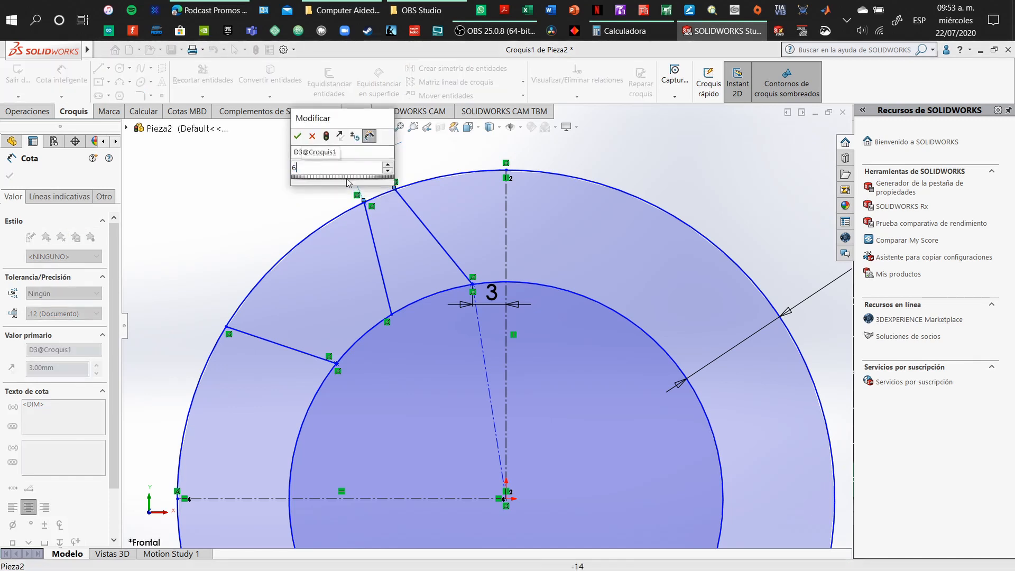
key("Return")
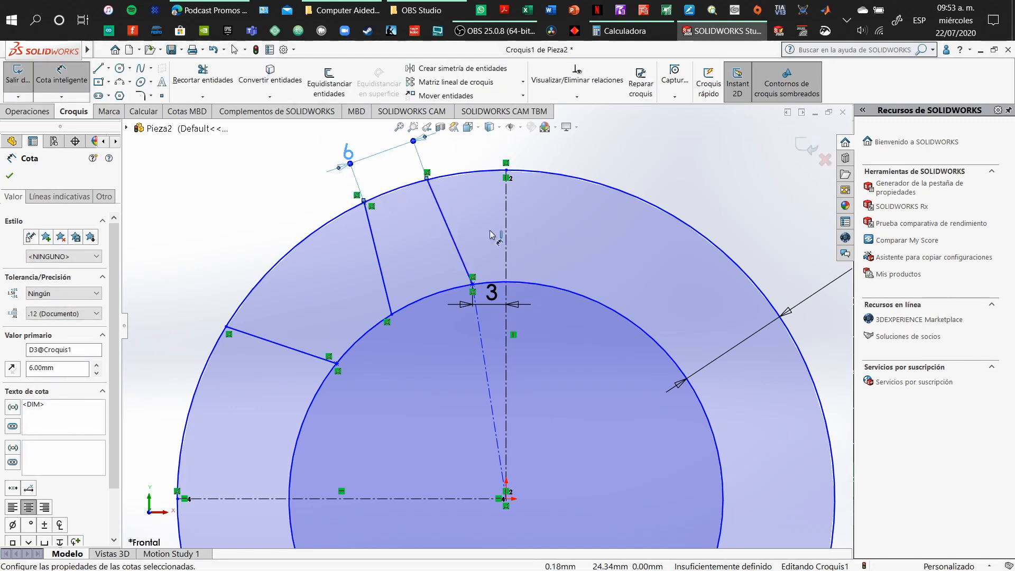
Dimension the angle between the first slanted line and the construction line meeting its inner end as 15°.
left_click(443, 218)
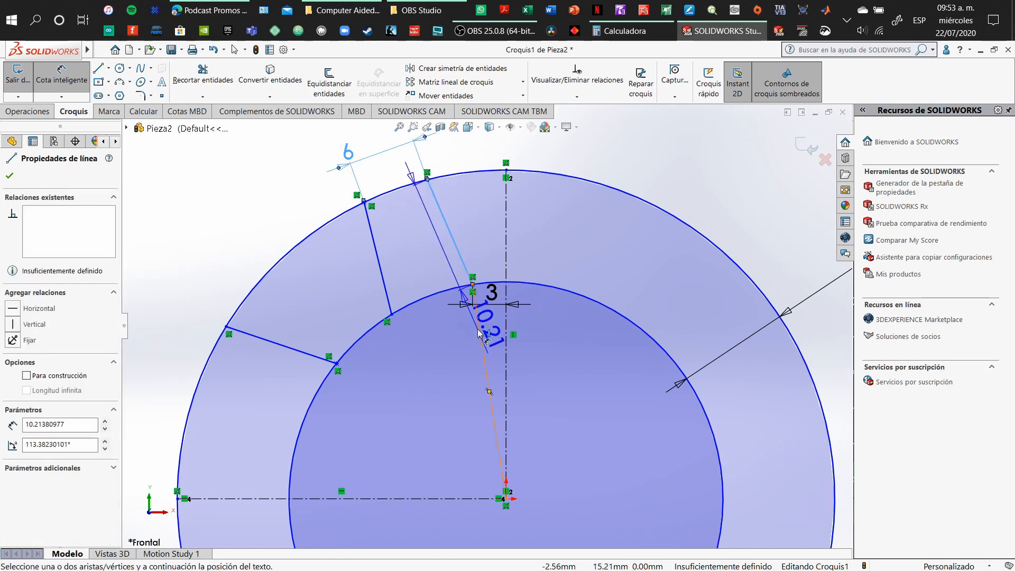
left_click(478, 331)
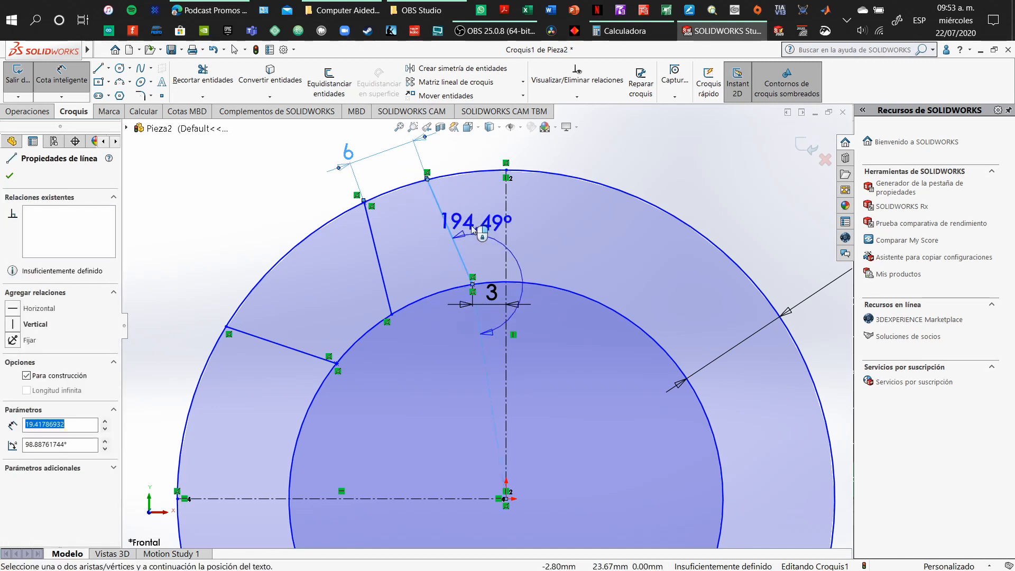
left_click(444, 161)
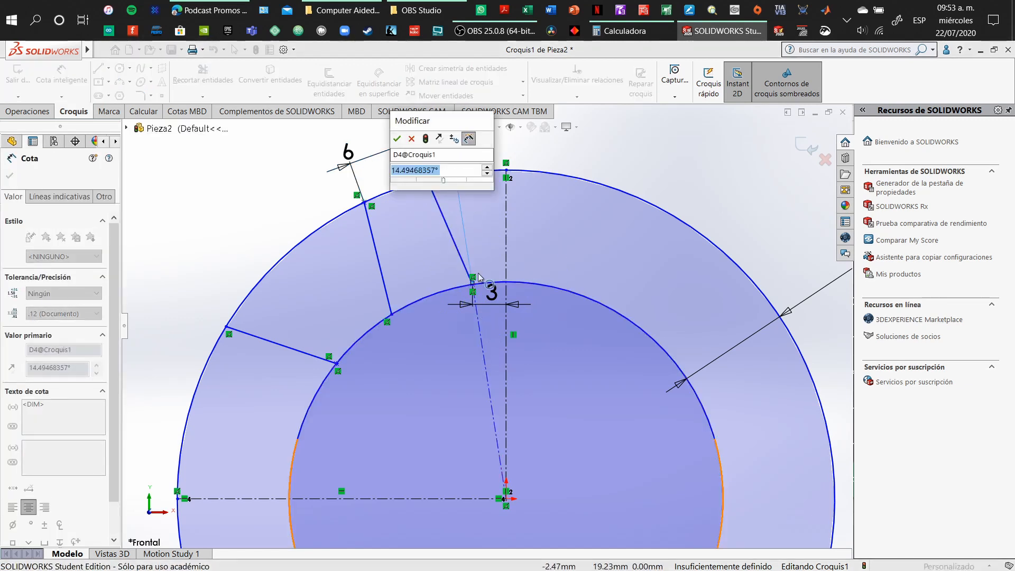
type("15")
key("Return")
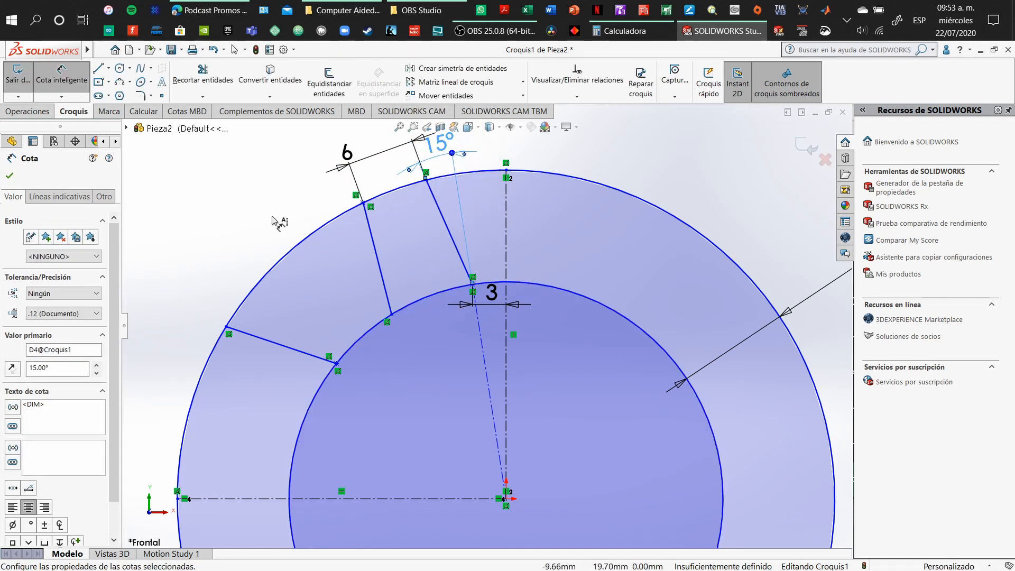
Draw a construction line from the origin to the inner end of the second slanted line.
left_click(109, 68)
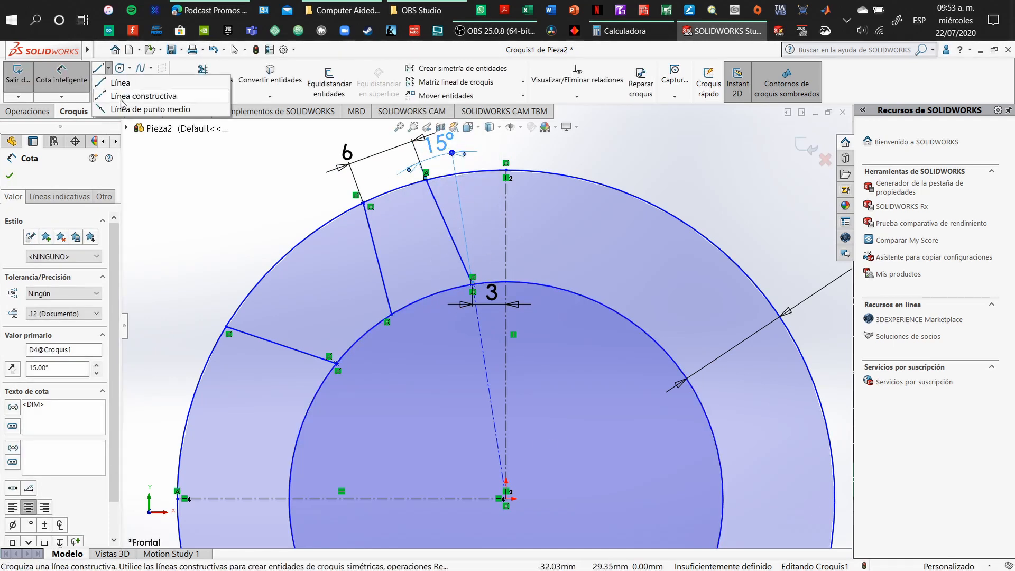
left_click(137, 93)
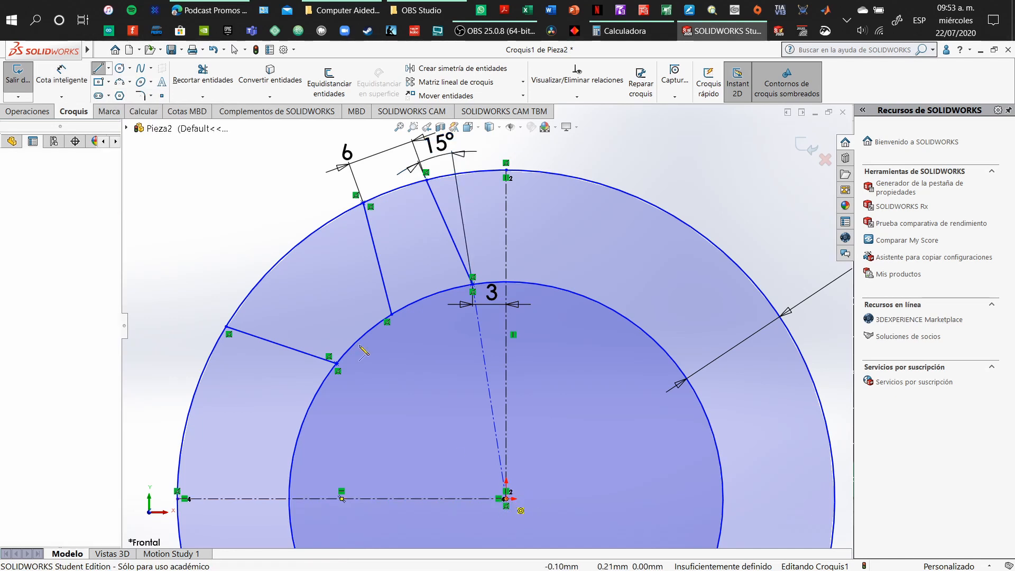
left_click(506, 498)
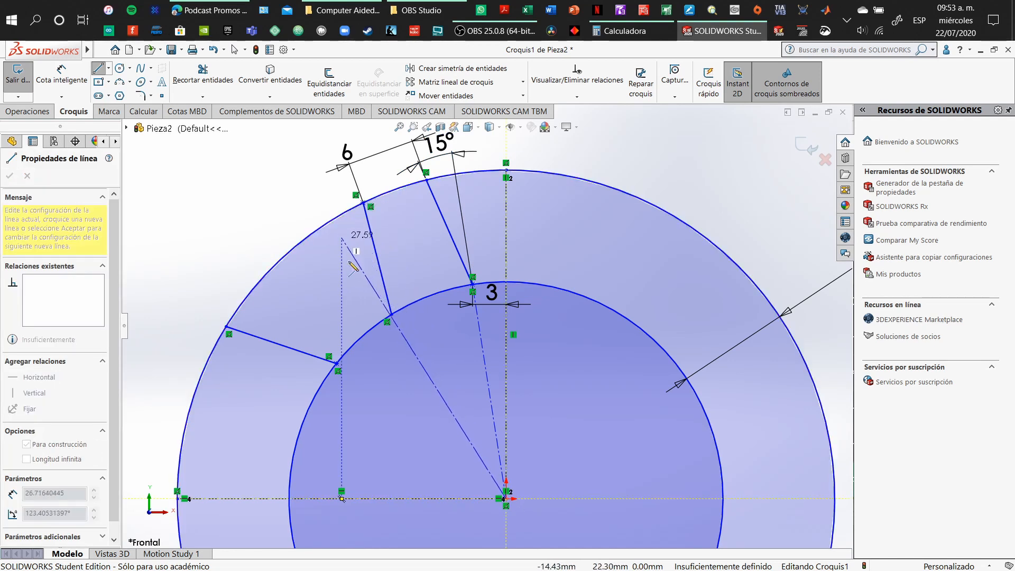
left_click(391, 316)
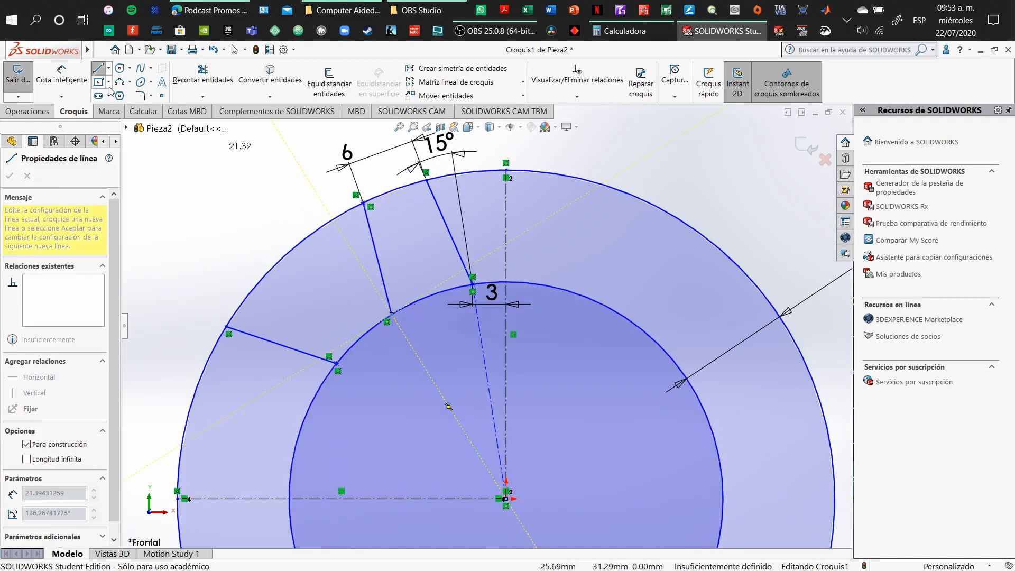
key("Escape")
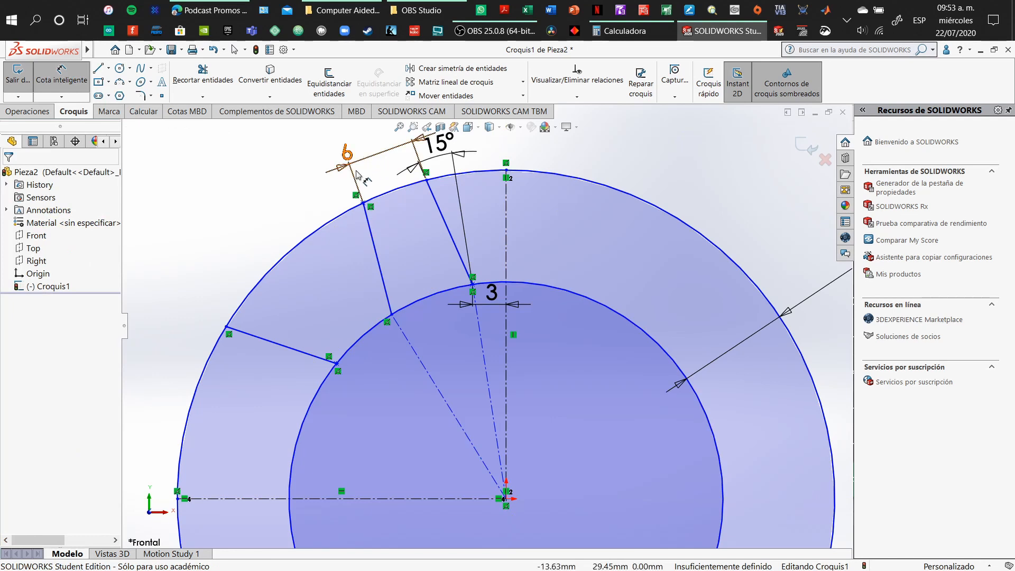
Dimension the angle between the second slanted line and its construction line from the origin as 15°.
left_click(376, 267)
left_click(407, 339)
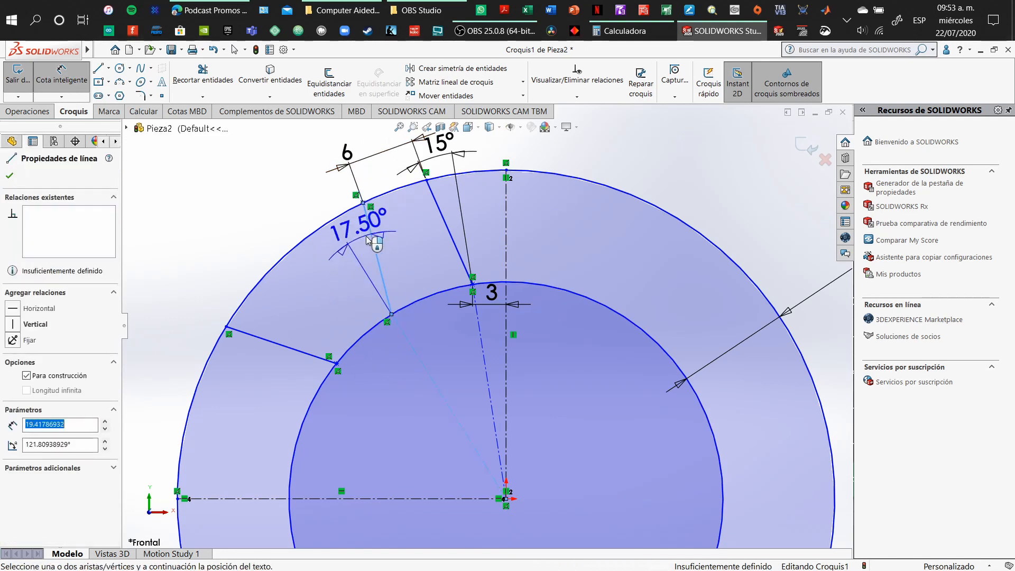
left_click(328, 195)
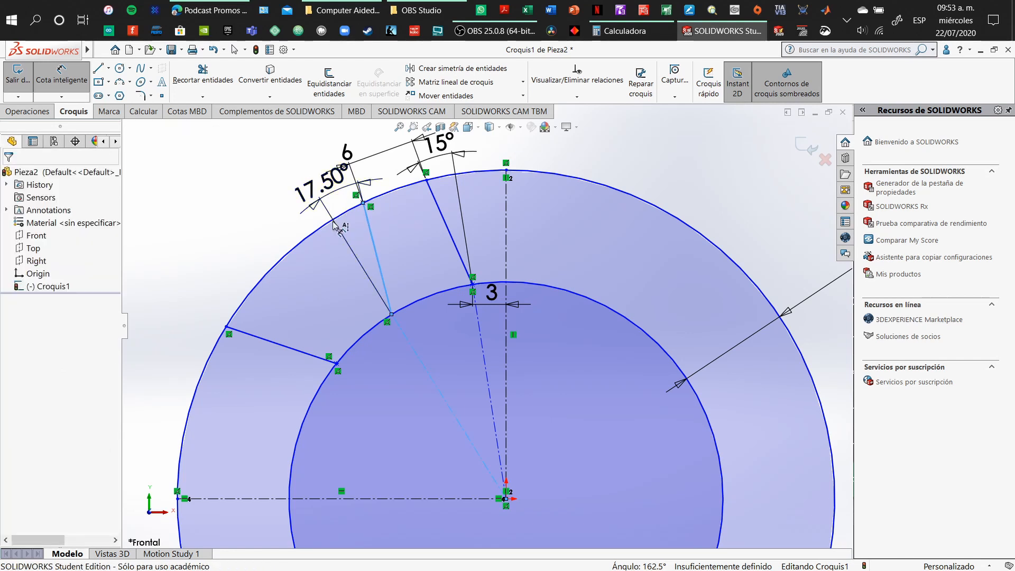
type("15")
key("Return")
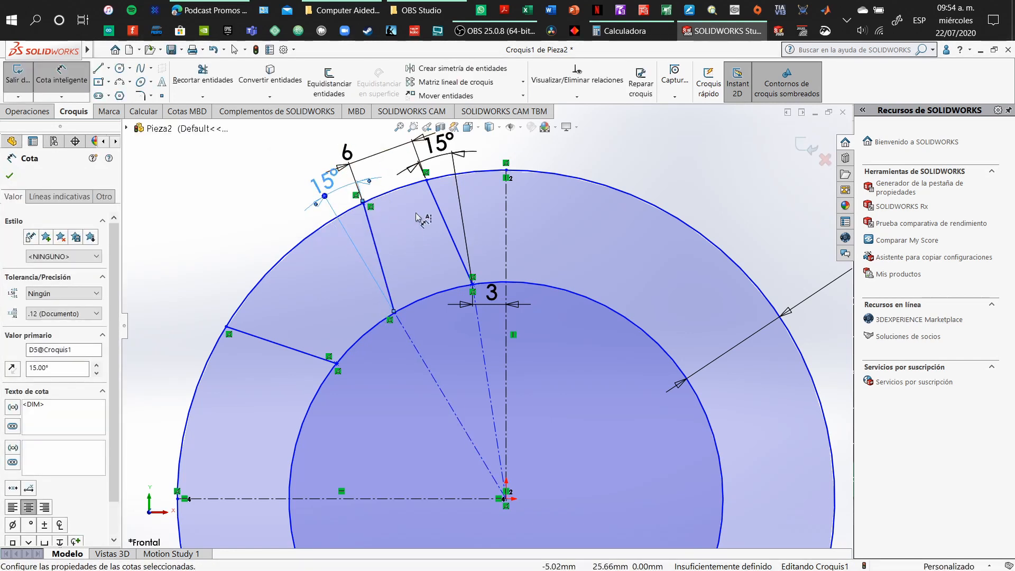
Draw a three-point arc along the outer circle between the outer ends of the first and second slanted lines.
left_click(120, 82)
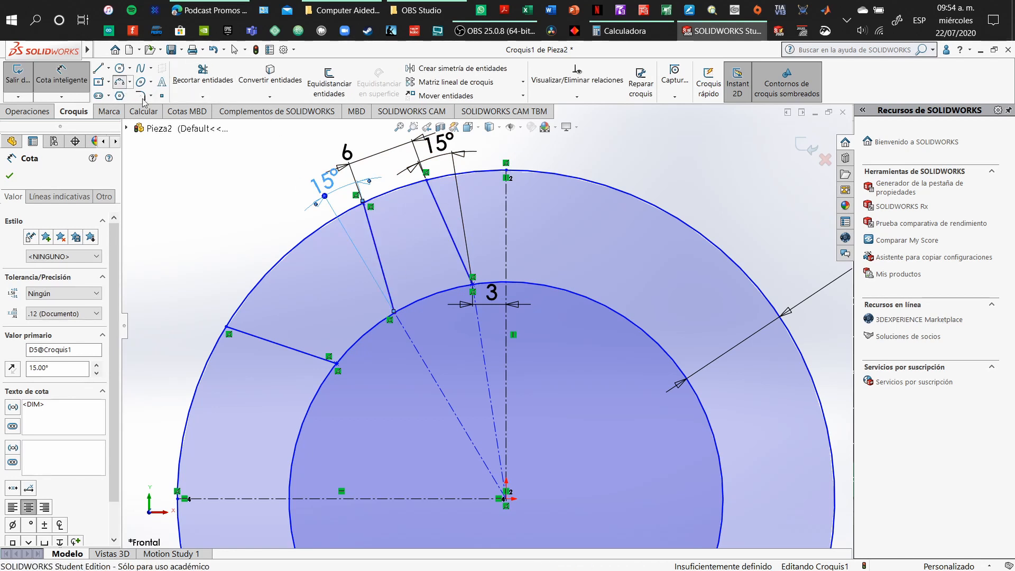
left_click(364, 203)
left_click(427, 179)
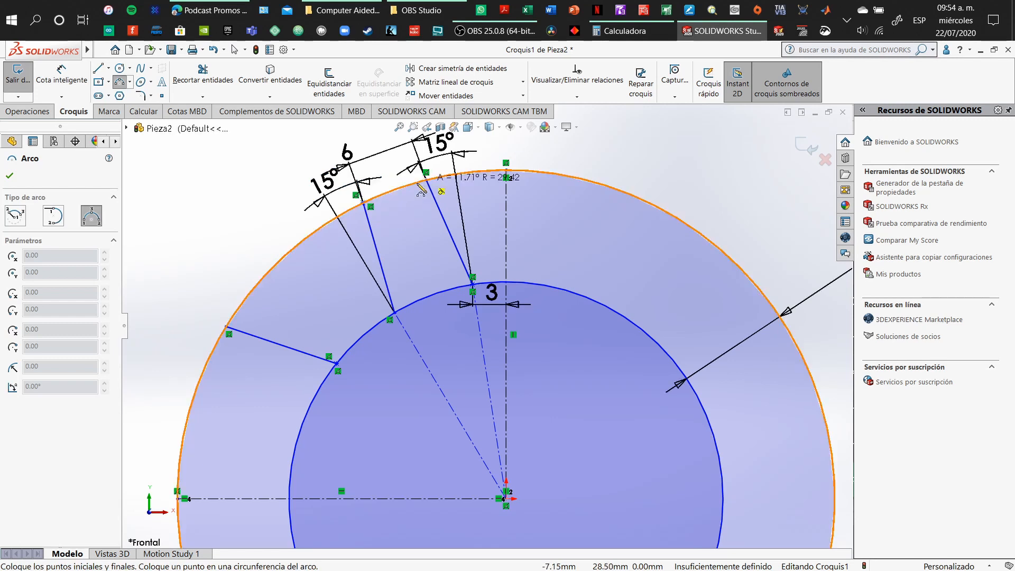
left_click(394, 188)
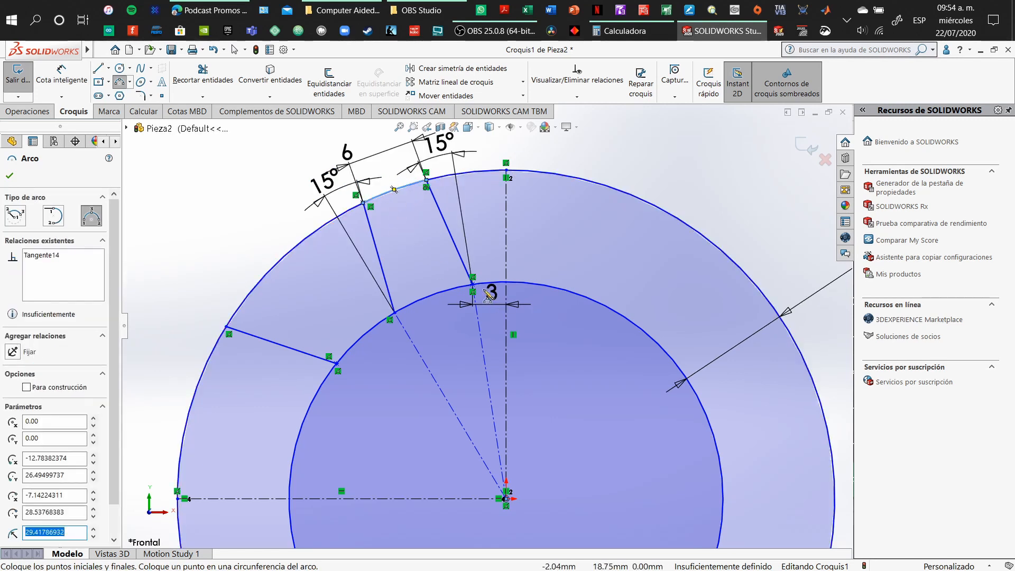
Draw a three-point arc along the inner circle from the first slanted line's inner end to the vertical centerline.
left_click(472, 286)
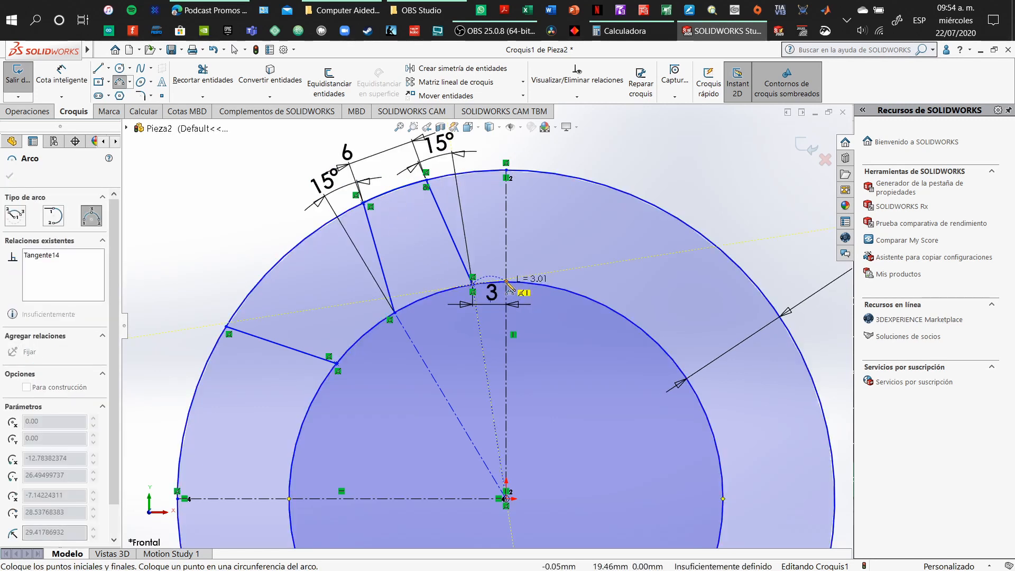
left_click(506, 283)
left_click(494, 288)
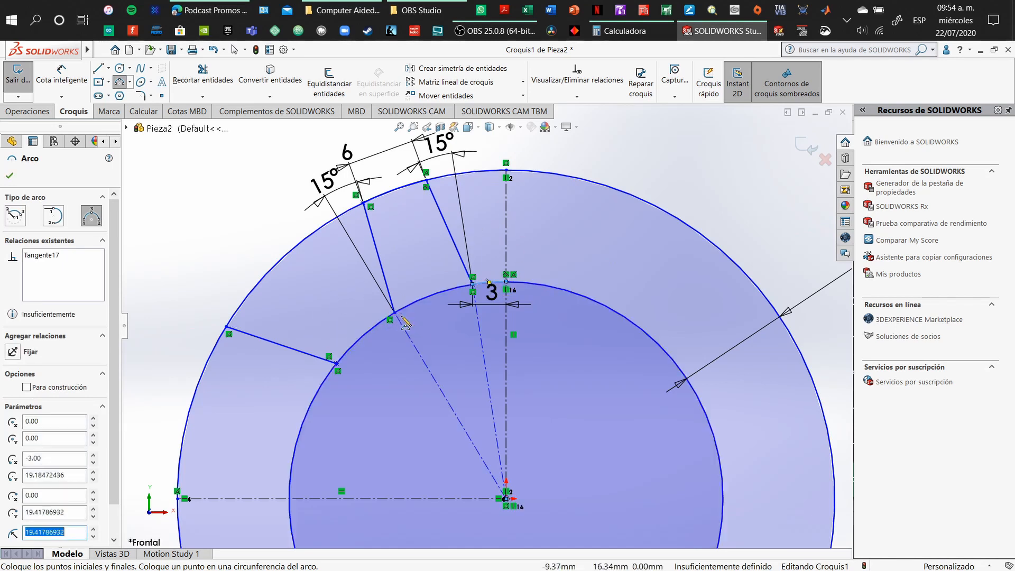
Dimension the aligned distance between the inner endpoints of the second and third slanted lines as 6 mm.
left_click(41, 77)
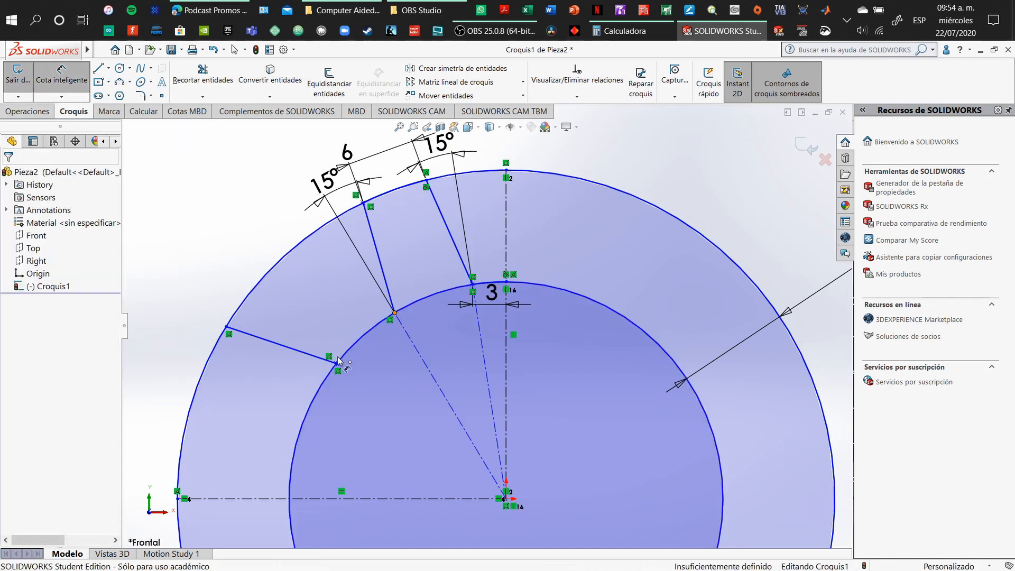
left_click(337, 363)
left_click(394, 312)
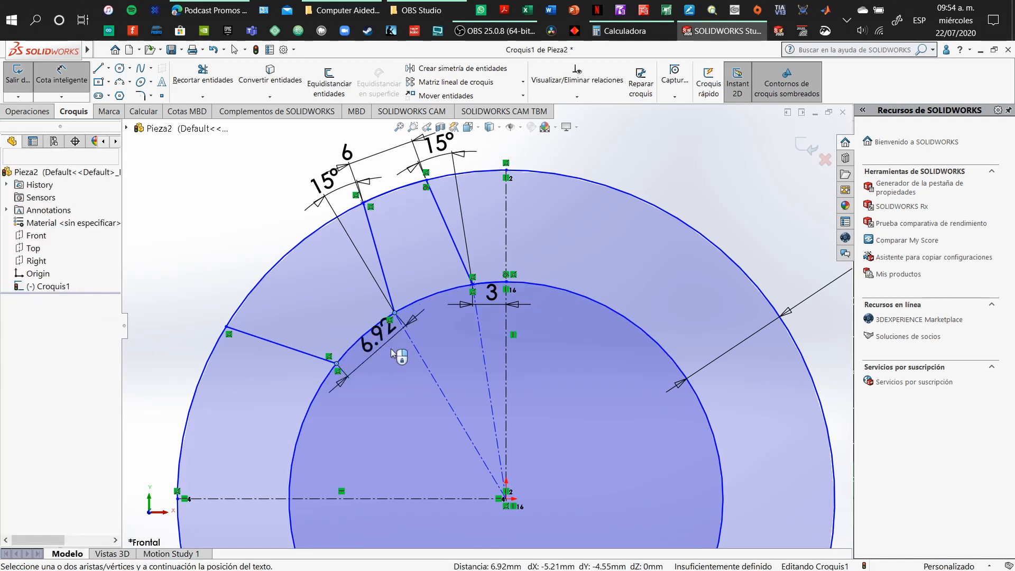
left_click(392, 351)
key("Return")
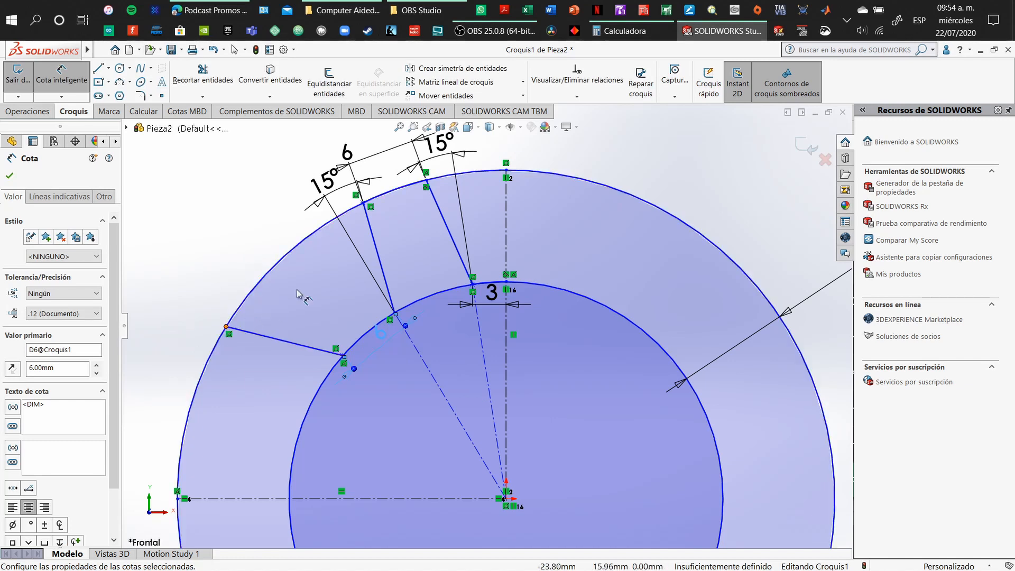
left_click(506, 170)
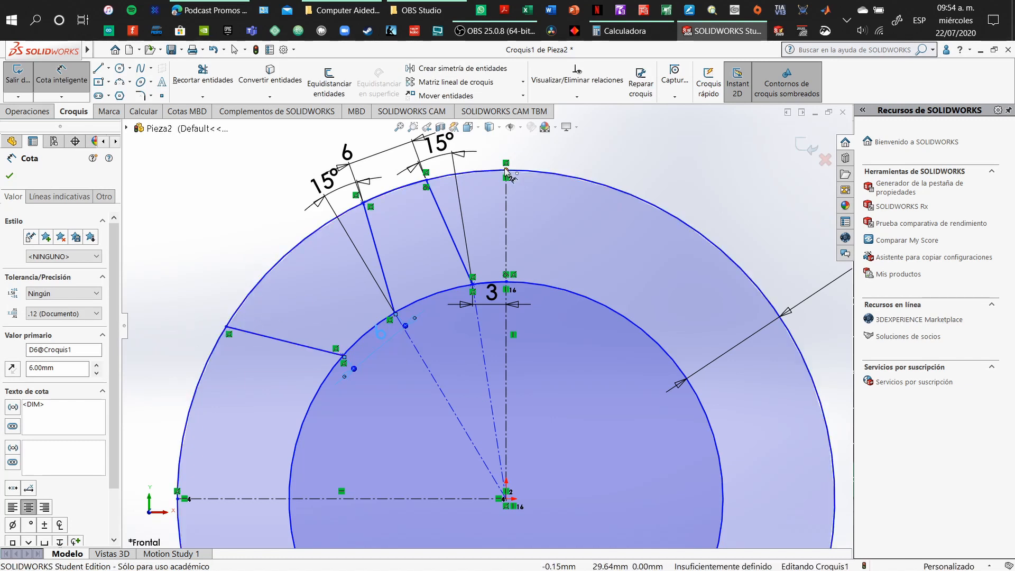
left_click(427, 182)
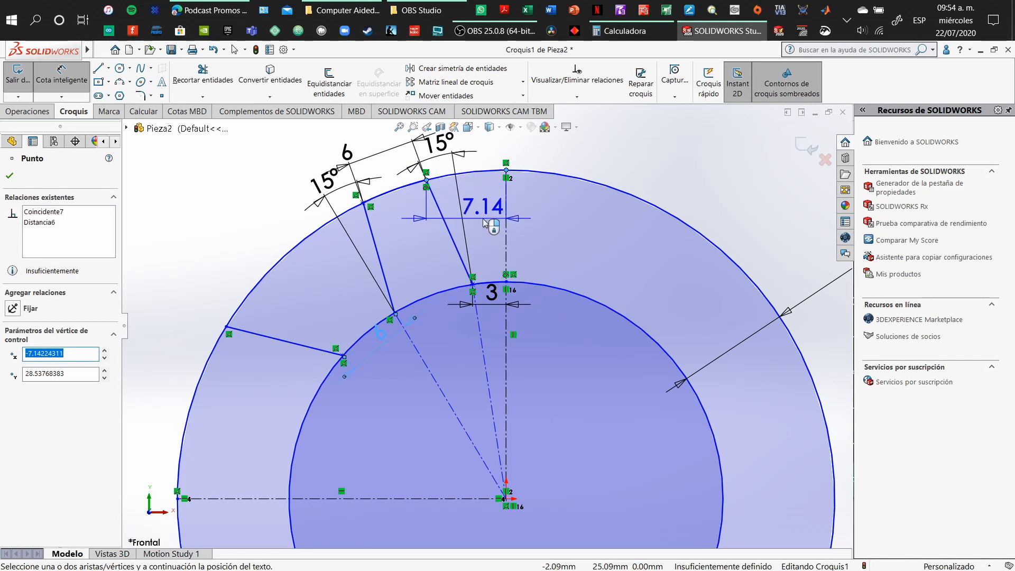
key("Escape")
left_click(363, 203)
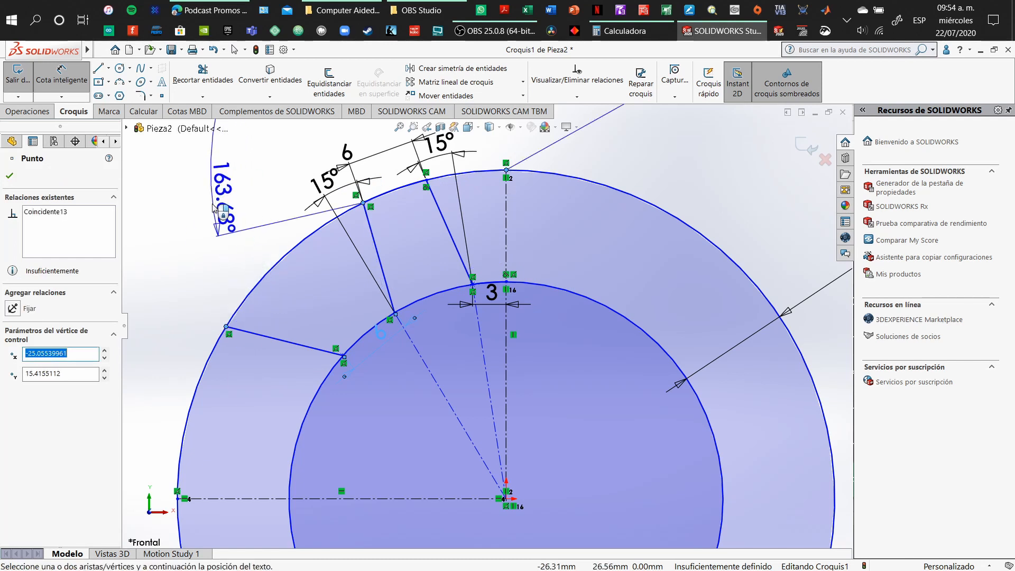
key("Escape")
key("Escape")
key("Escape")
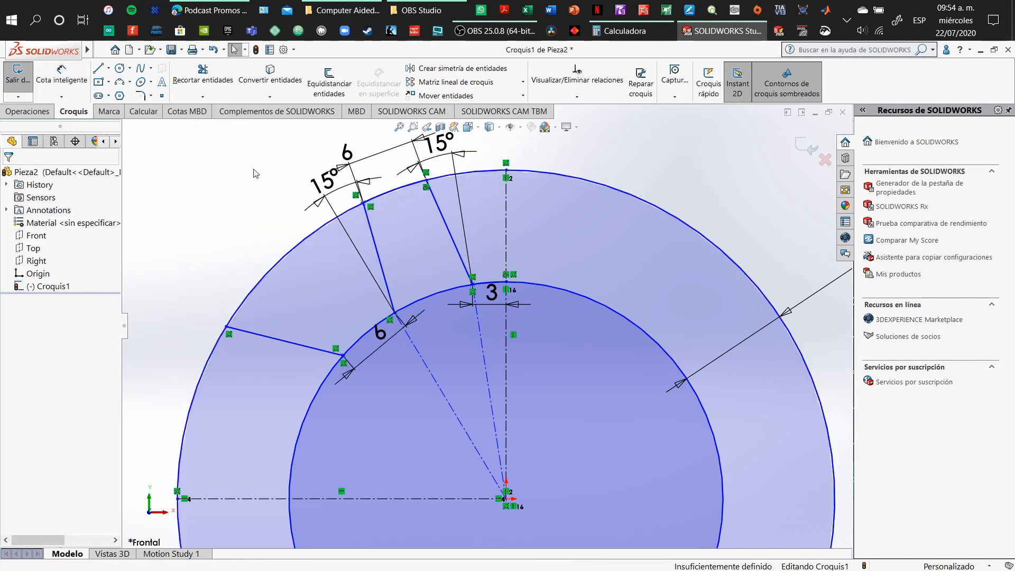
Try a horizontal dimension between the outer endpoints of the second and third slanted lines and delete it.
left_click(70, 80)
left_click(363, 203)
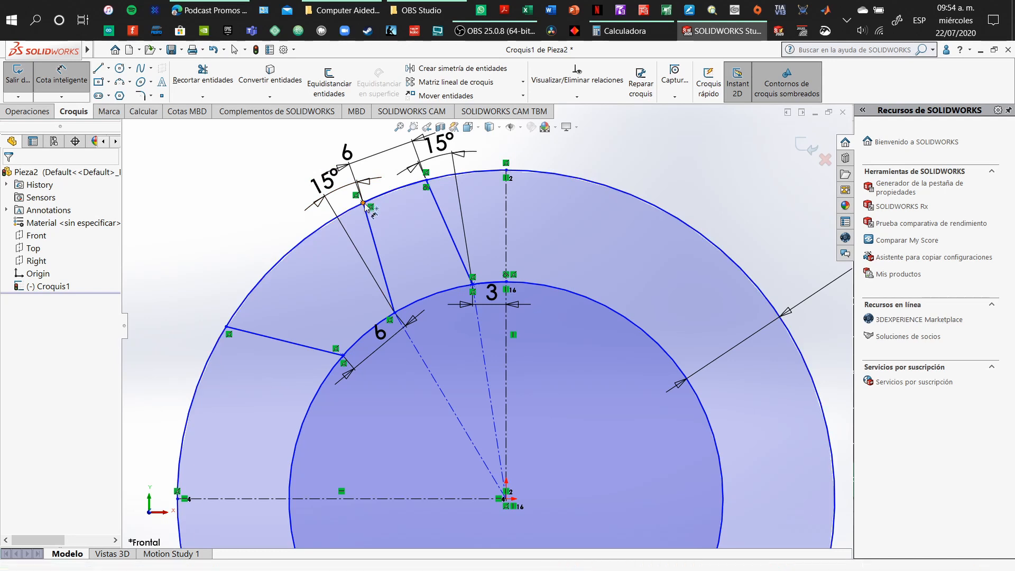
left_click(227, 328)
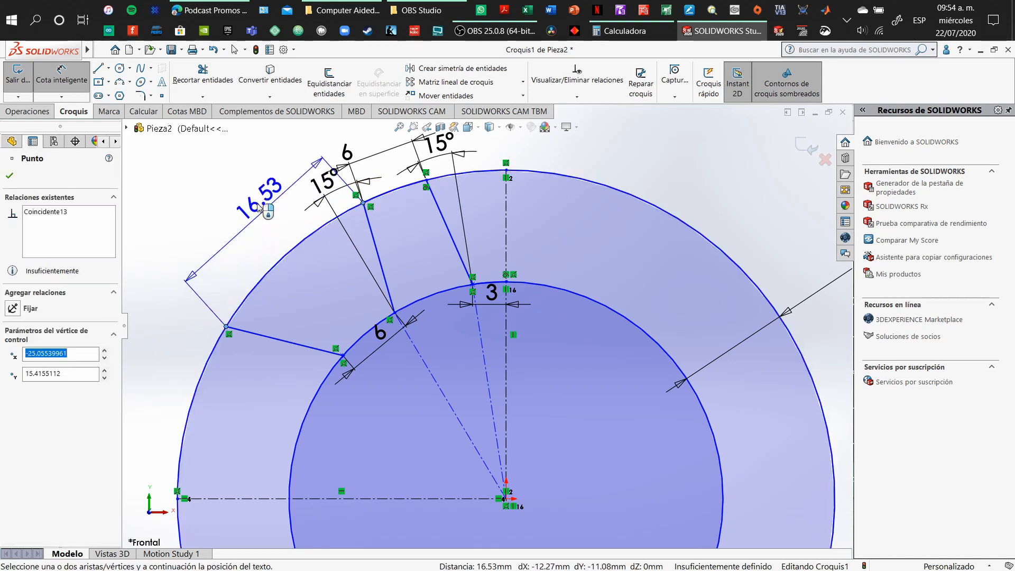
left_click(259, 206)
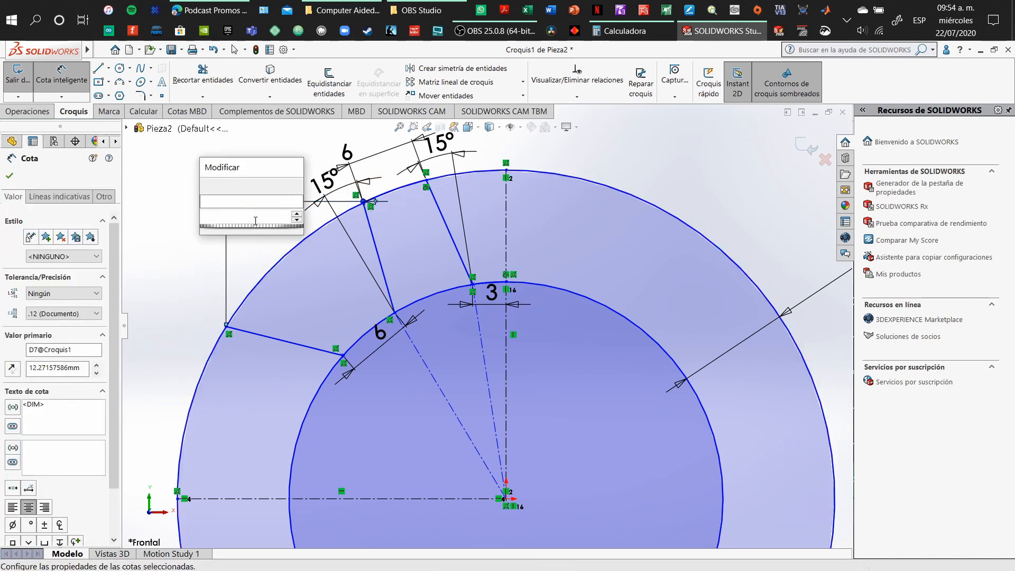
key("Return")
key("Escape")
left_click(259, 201)
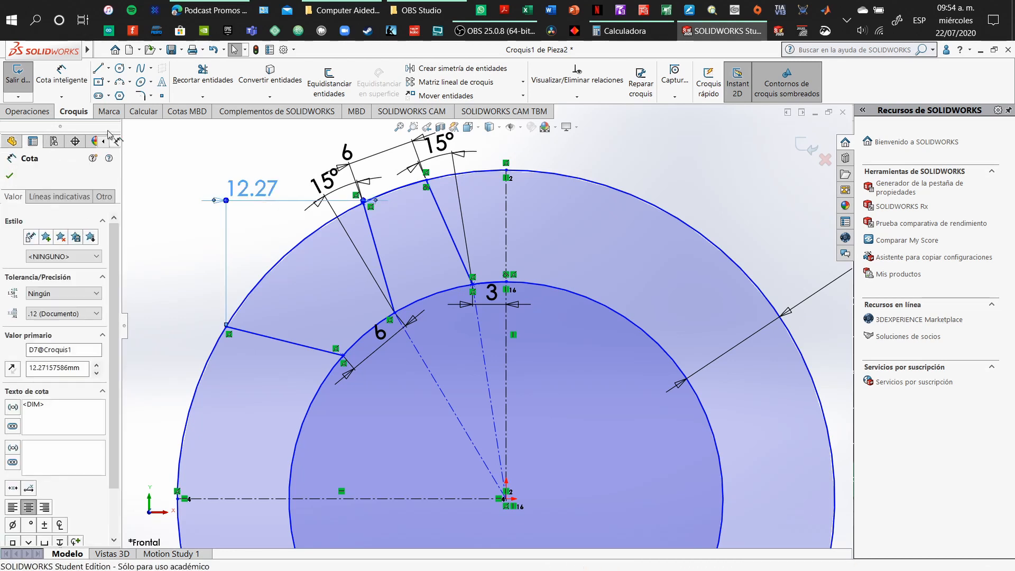
key("Delete")
Try an aligned 7.14 mm dimension between the outer endpoints of the second and third slanted lines and undo it.
left_click(61, 74)
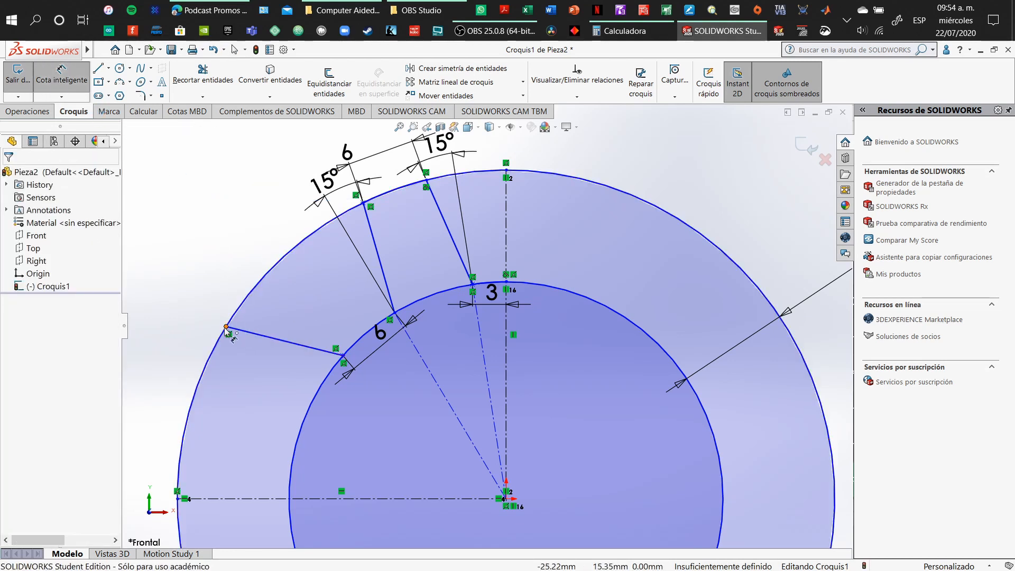
left_click(226, 326)
left_click(363, 203)
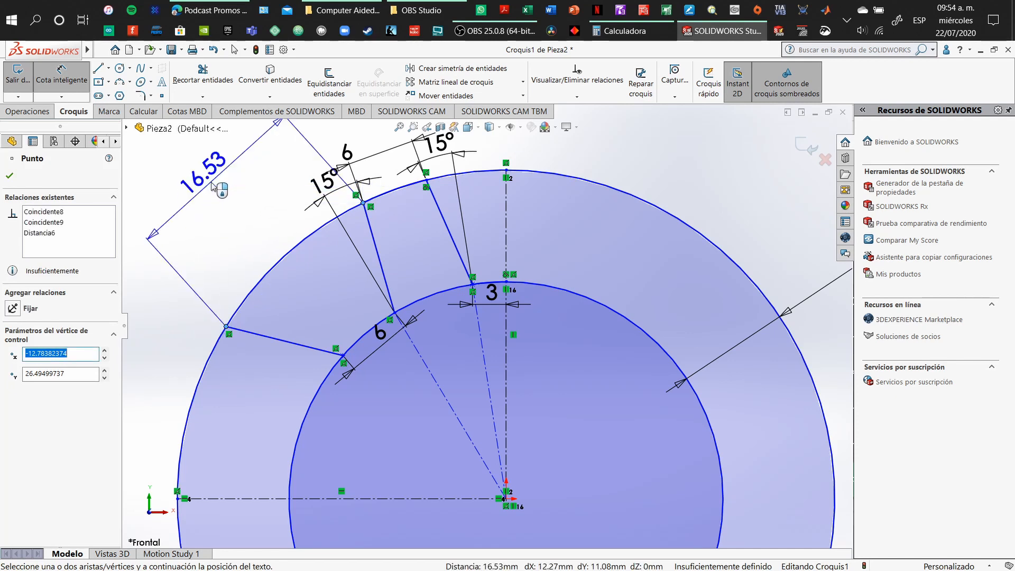
left_click(214, 186)
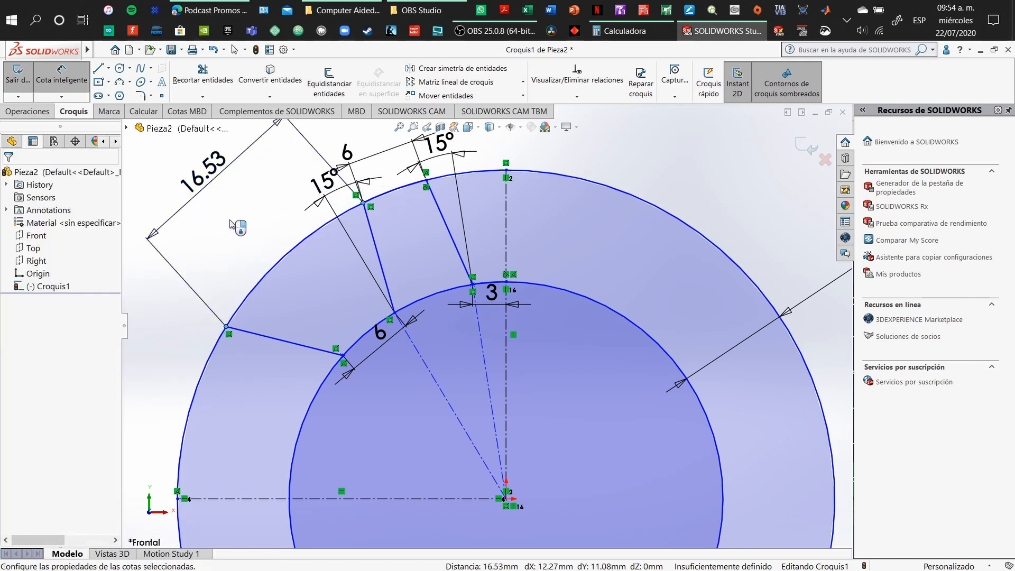
type("14.3")
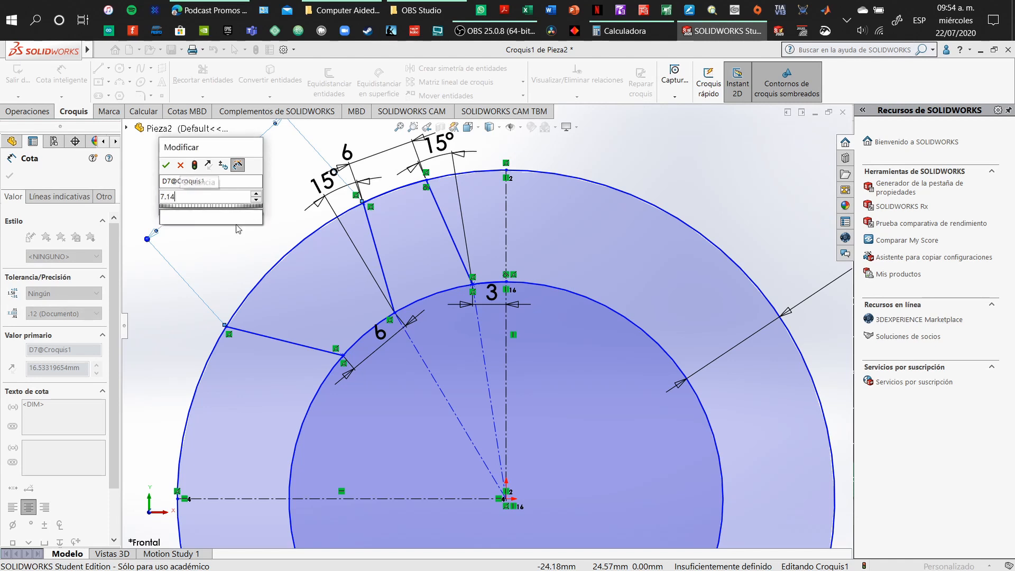
key("Return")
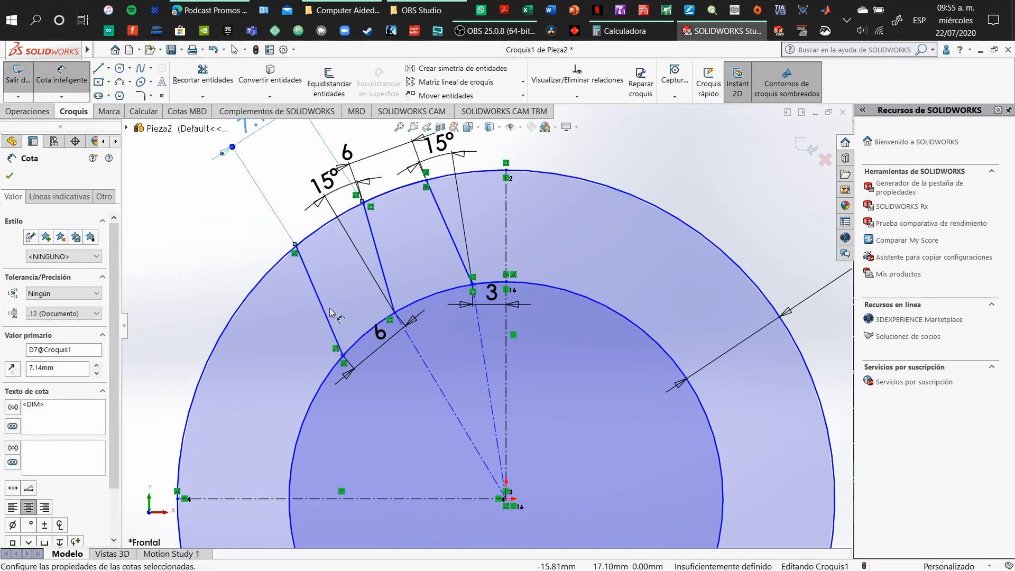
key("ctrl+z")
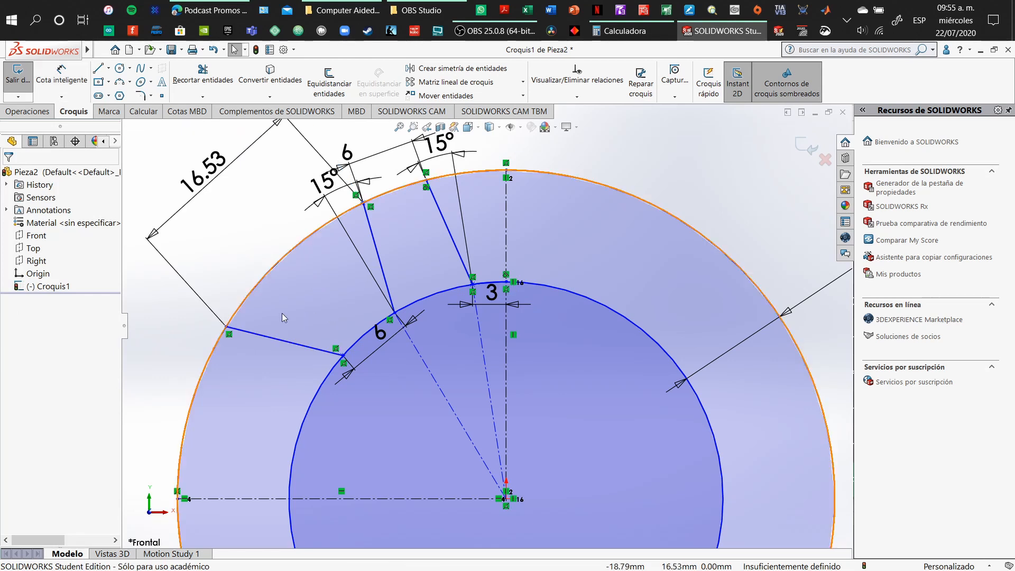
key("ctrl+z")
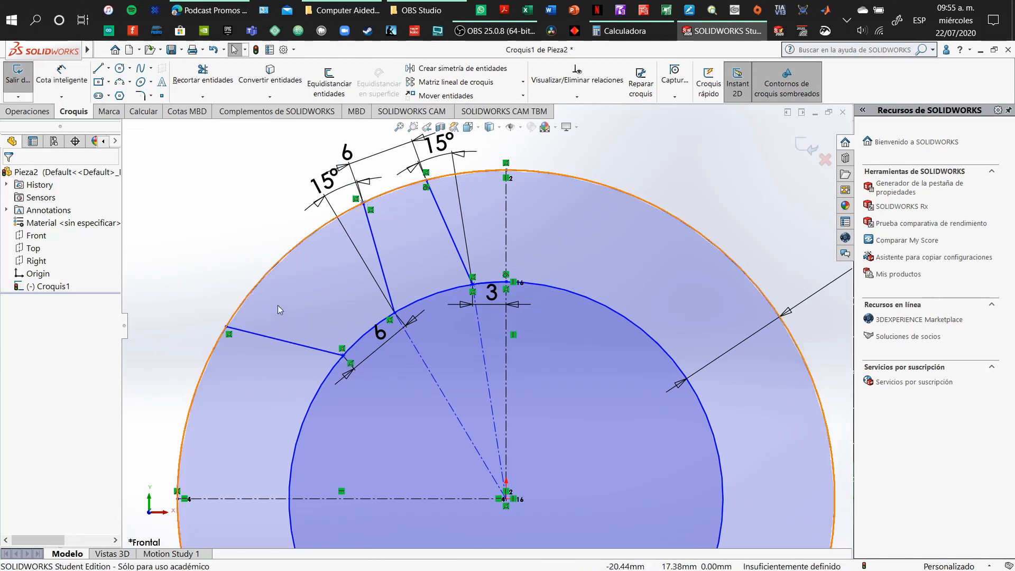
Draw a construction line from the origin to the third slanted line's inner endpoint.
left_click(109, 68)
left_click(143, 96)
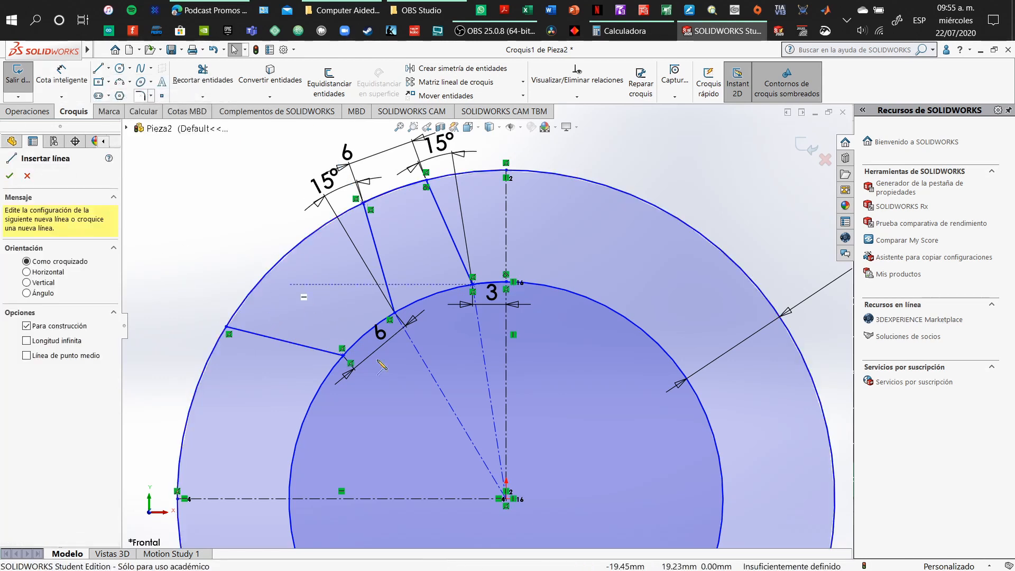
left_click(506, 498)
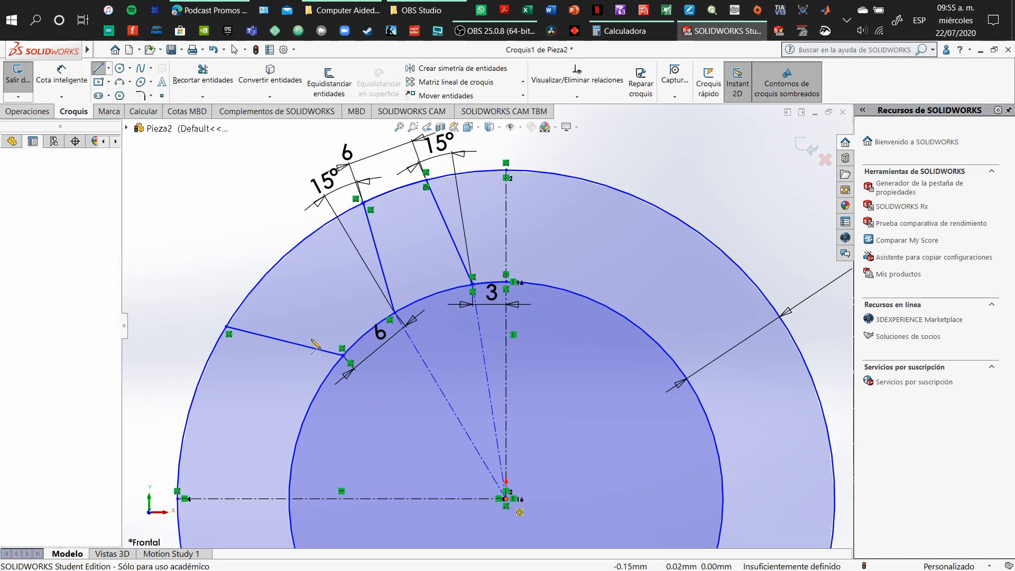
left_click(343, 355)
Dimension the angle between the third slanted line and its construction line as 15°.
left_click(60, 72)
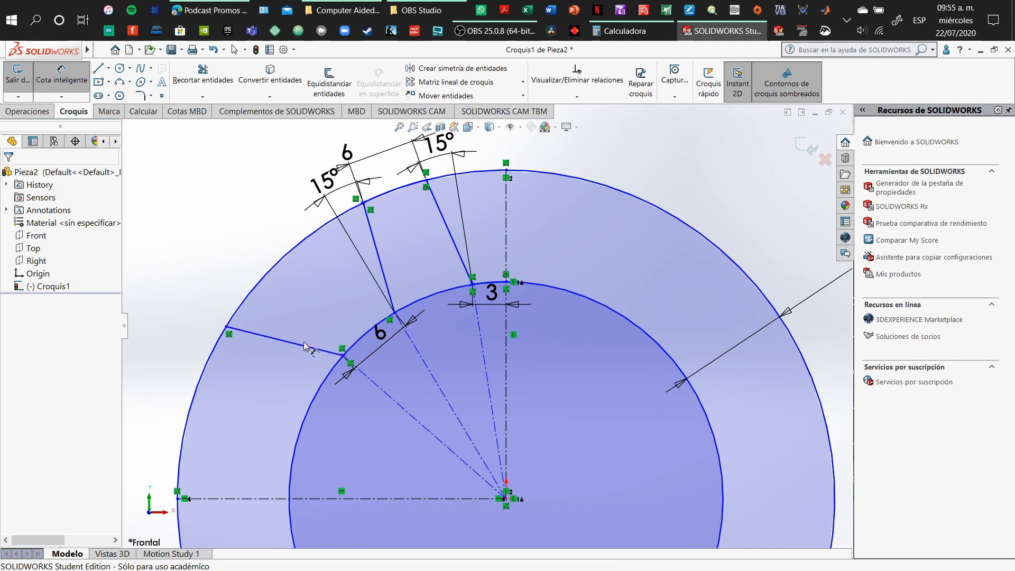
left_click(347, 372)
left_click(322, 350)
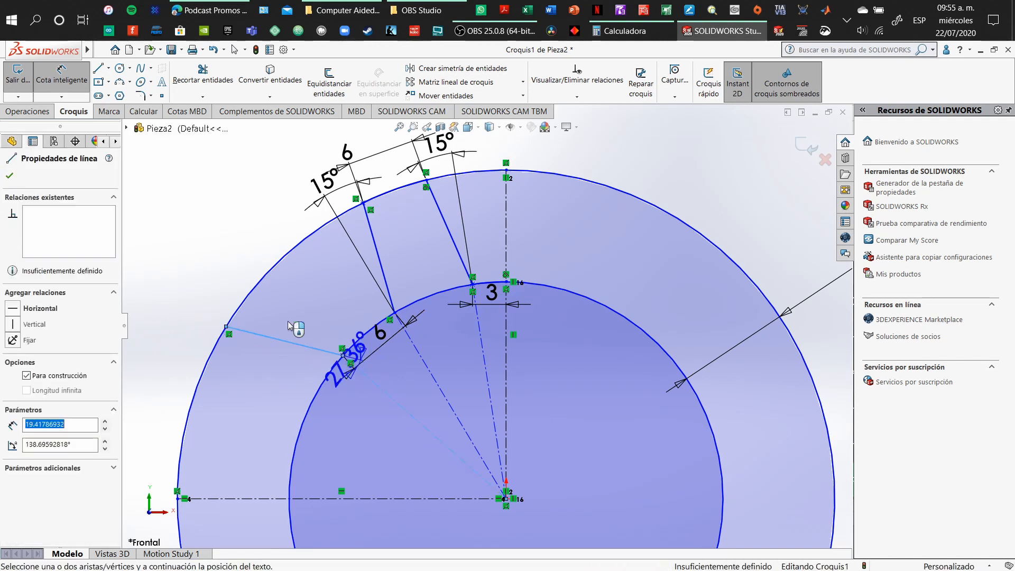
left_click(230, 295)
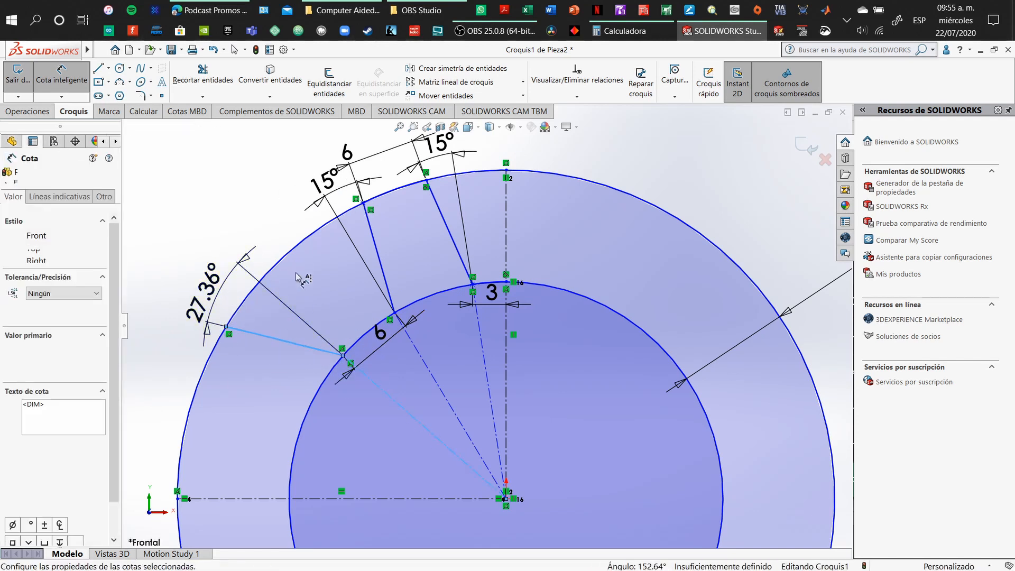
type("15")
key("Return")
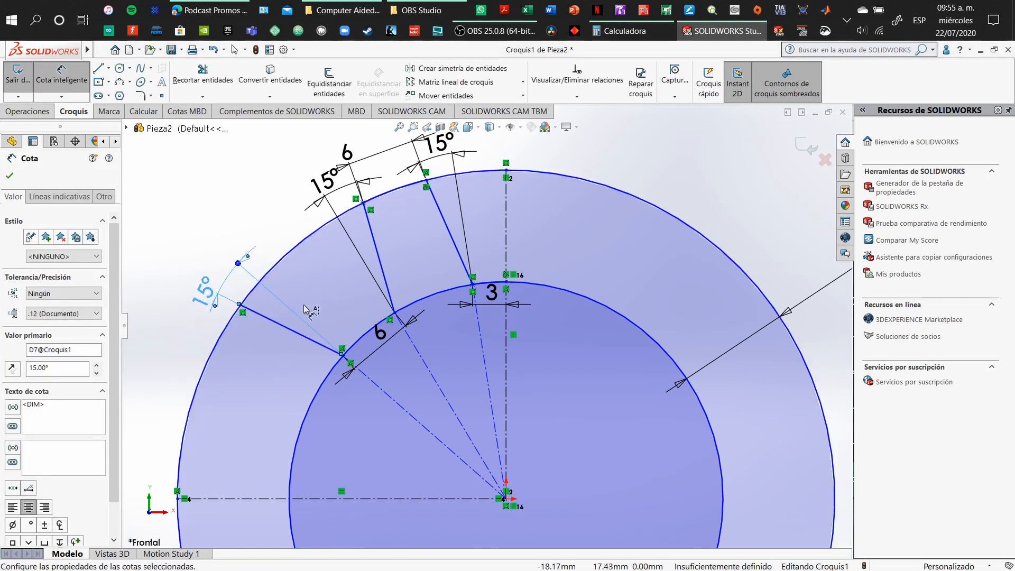
Place a sketch point on the outer circle, a little below the third slanted line's outer endpoint.
scroll(305, 309, "up", 2)
scroll(377, 379, "up", 1)
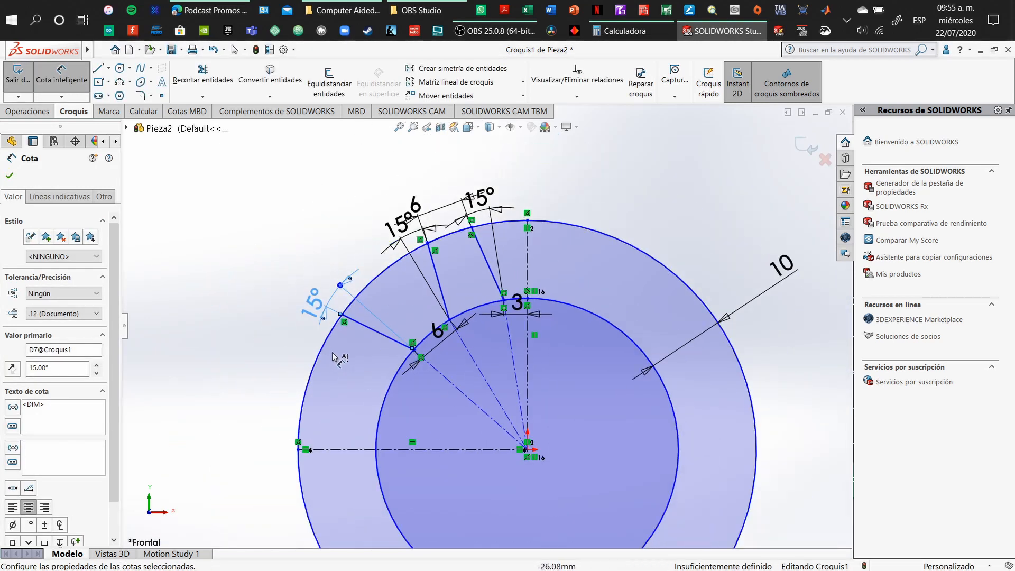
scroll(285, 351, "down", 1)
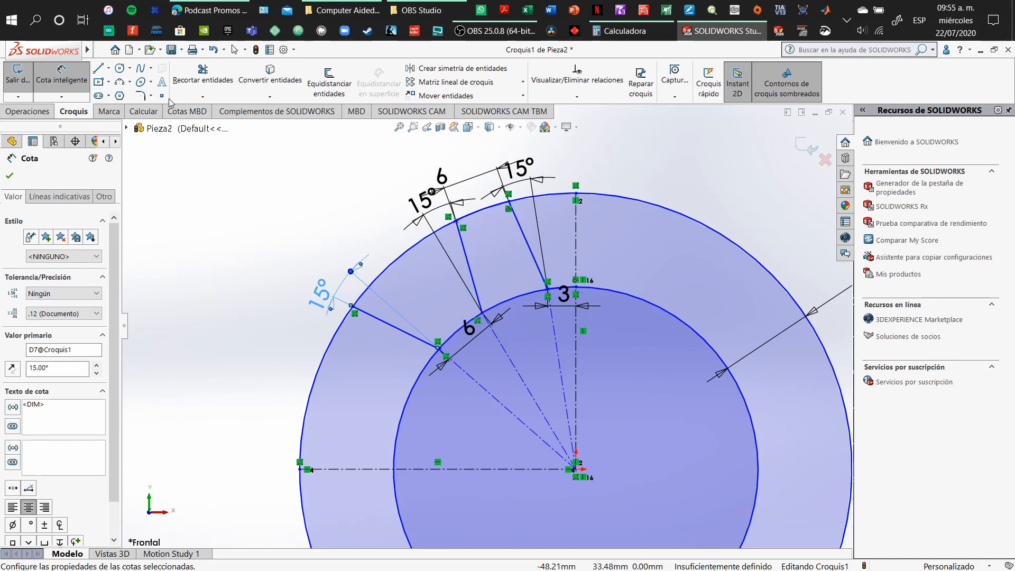
left_click(326, 353)
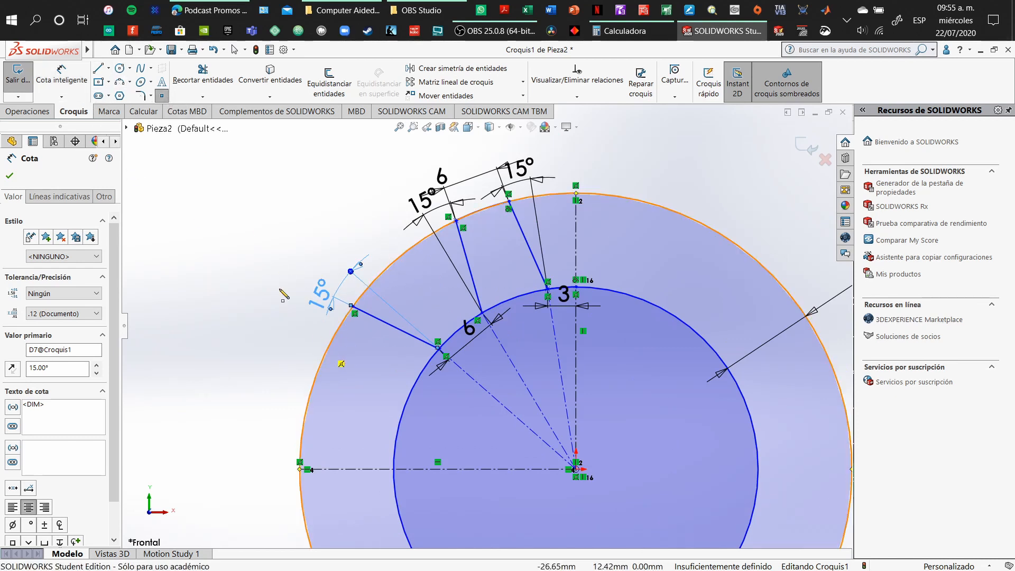
Dimension the aligned distance between the new point and the third slanted line's outer endpoint as 6 mm.
left_click(74, 83)
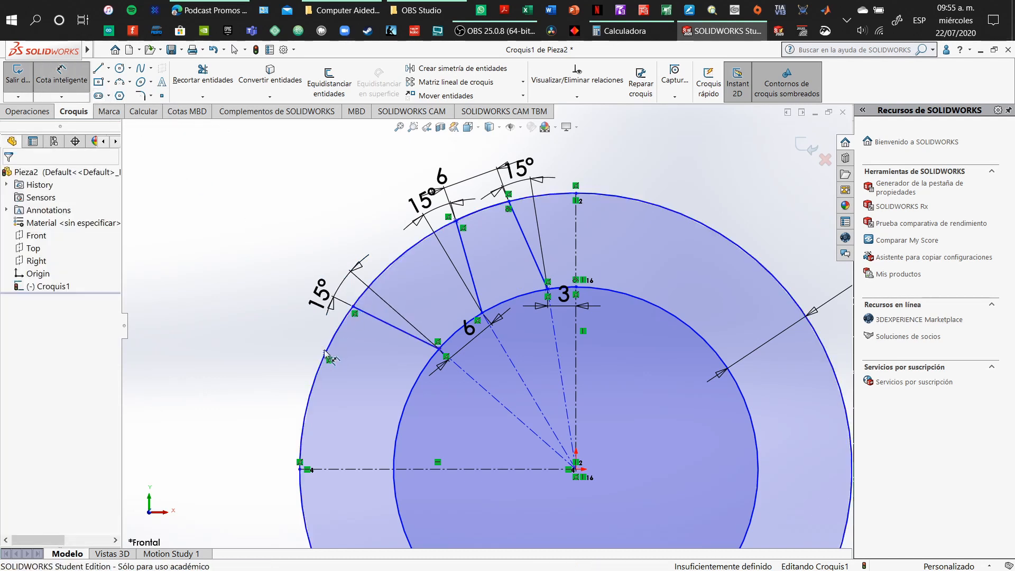
left_click(326, 354)
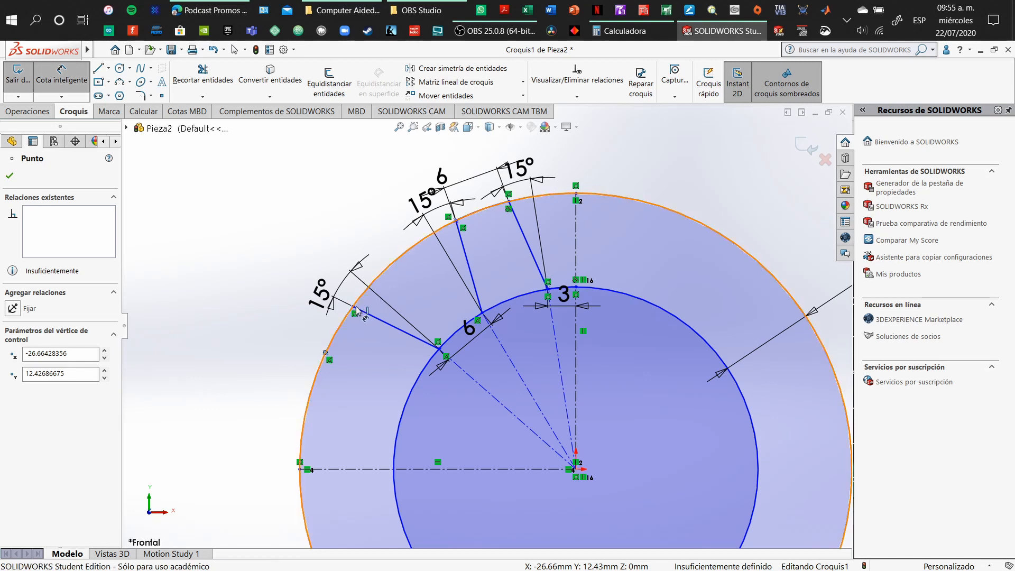
left_click(353, 307)
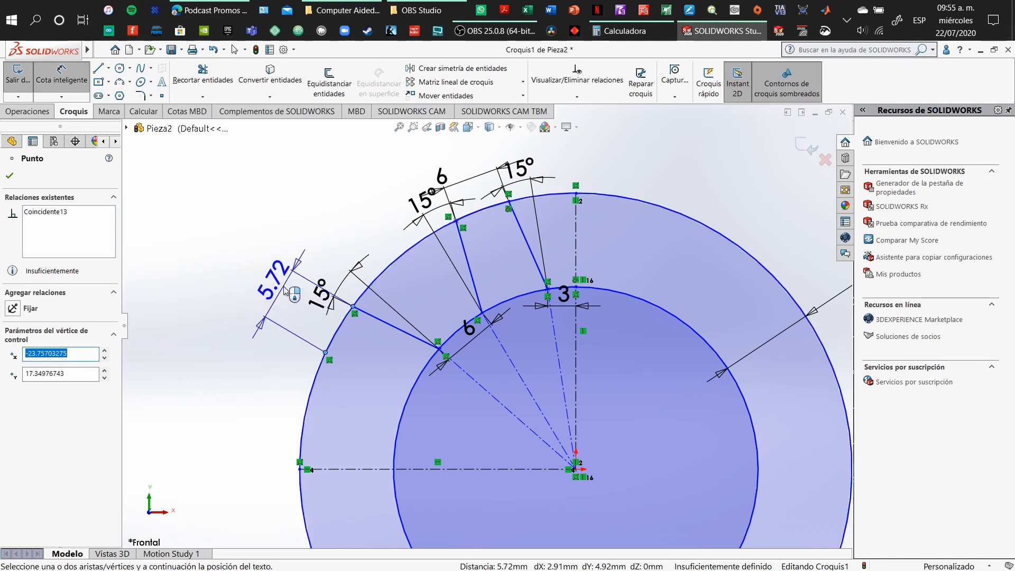
left_click(283, 298)
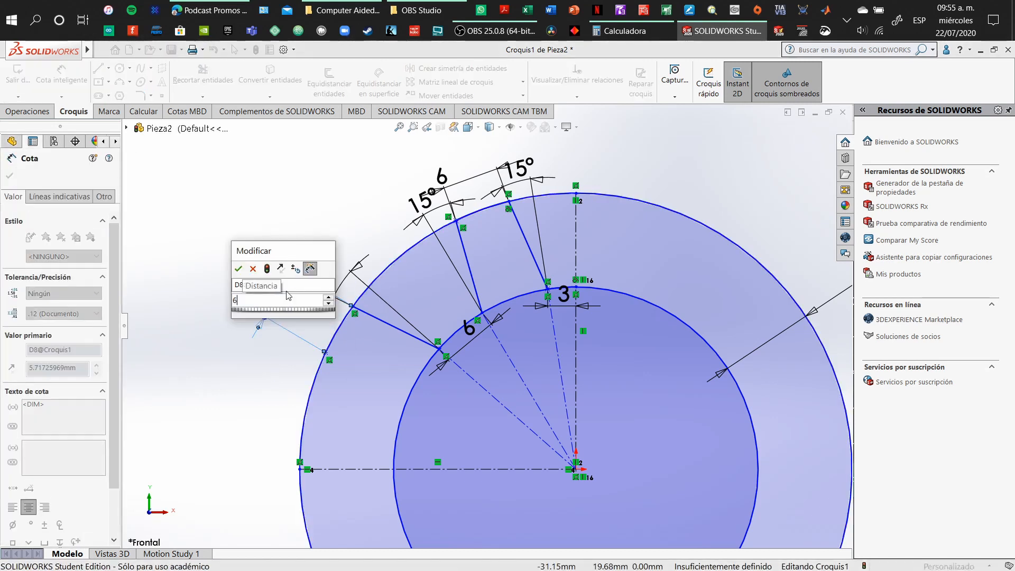
type("6")
key("Return")
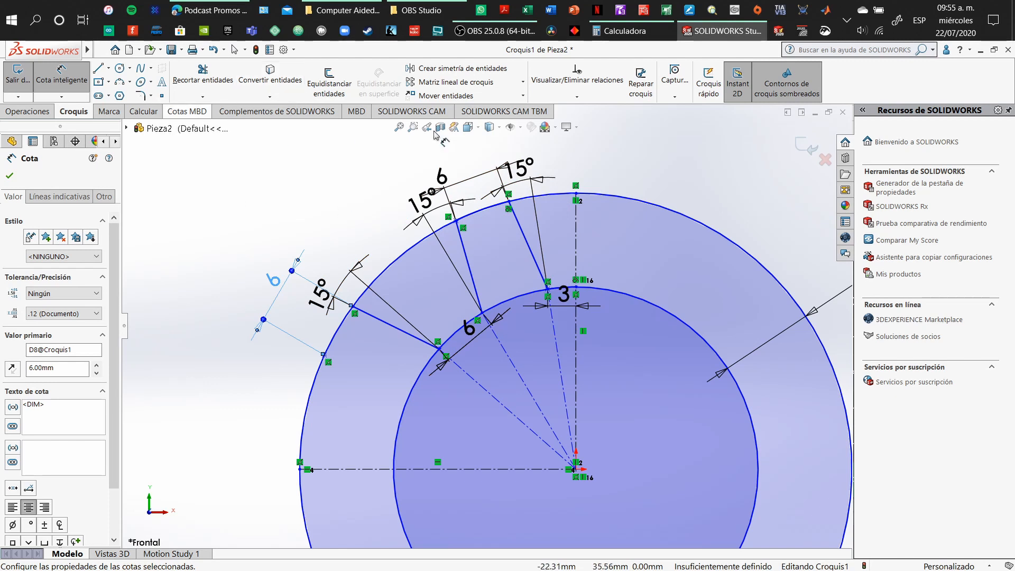
Draw a fourth slanted line about 10.52 mm long from the point on the outer circle to the inner circle.
left_click(98, 68)
left_click(323, 355)
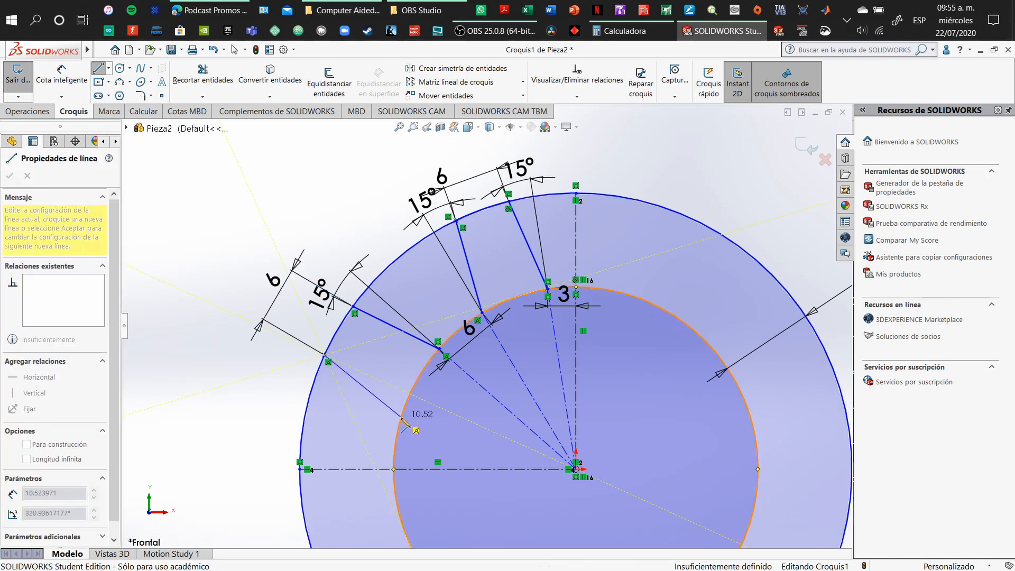
left_click(401, 418)
left_click(68, 78)
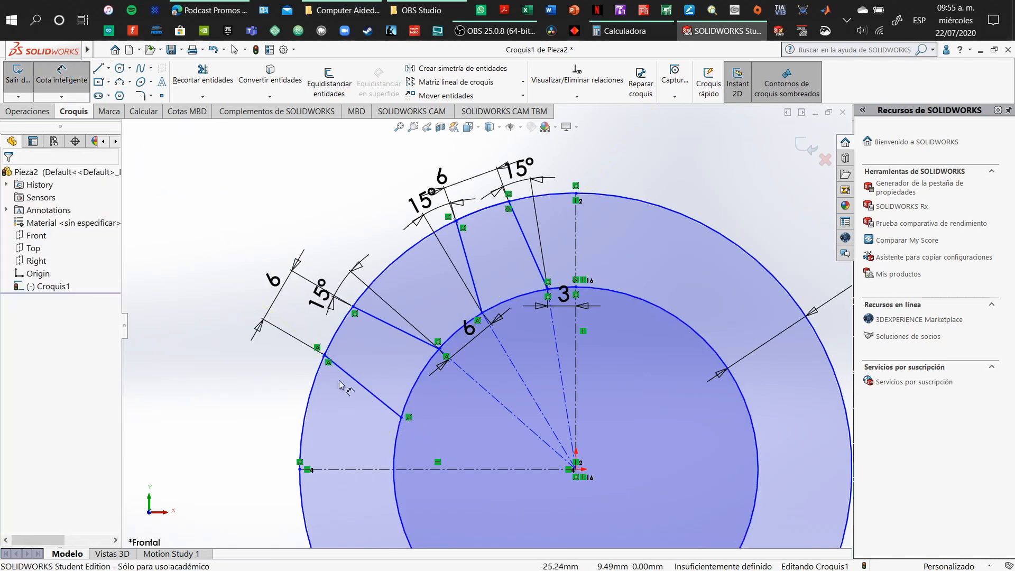
Draw a construction line from the origin to the fourth slanted line's inner endpoint.
left_click(109, 68)
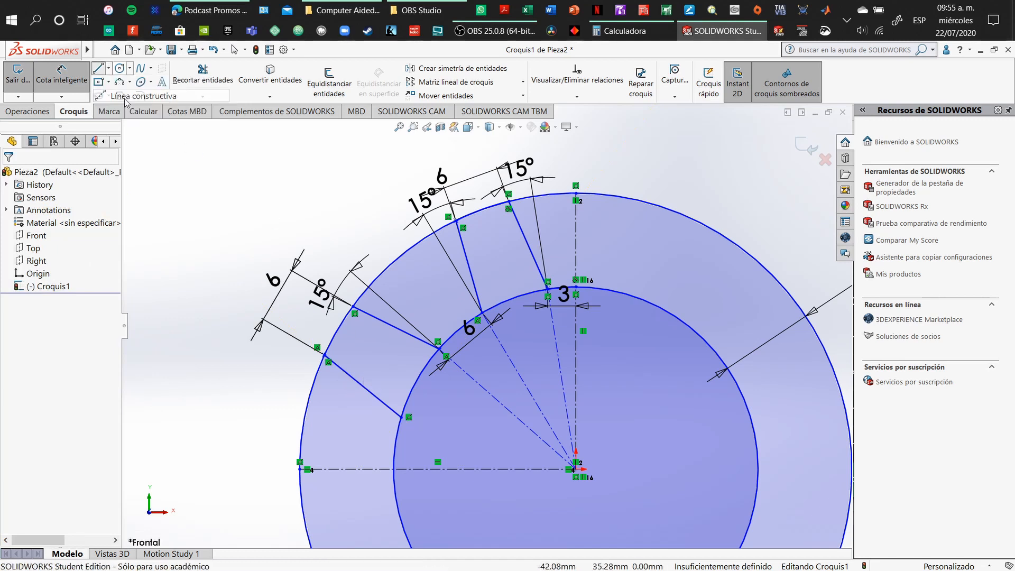
left_click(121, 91)
left_click(576, 469)
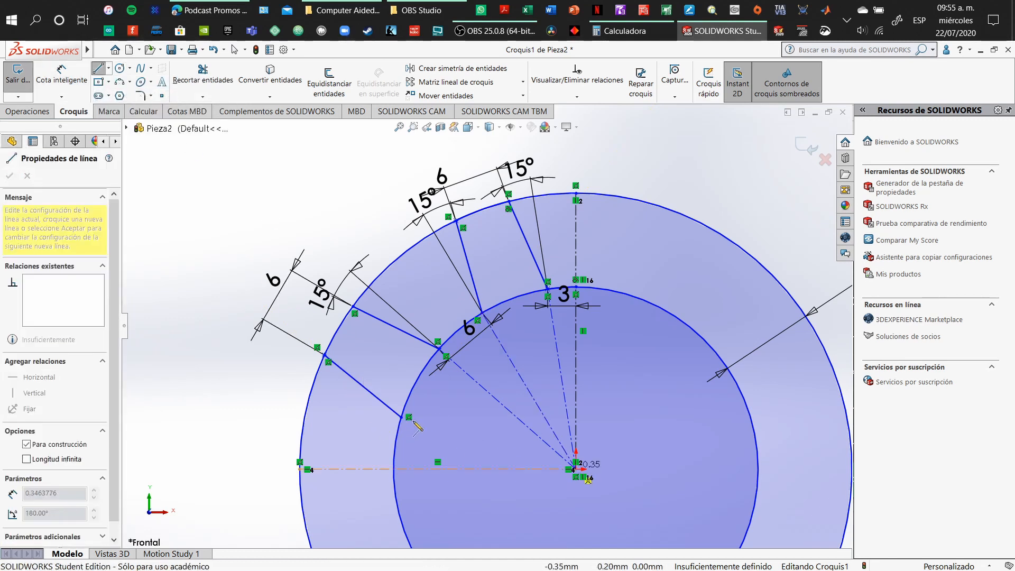
left_click(401, 418)
Try a length dimension on the fourth slanted line and delete it.
left_click(61, 77)
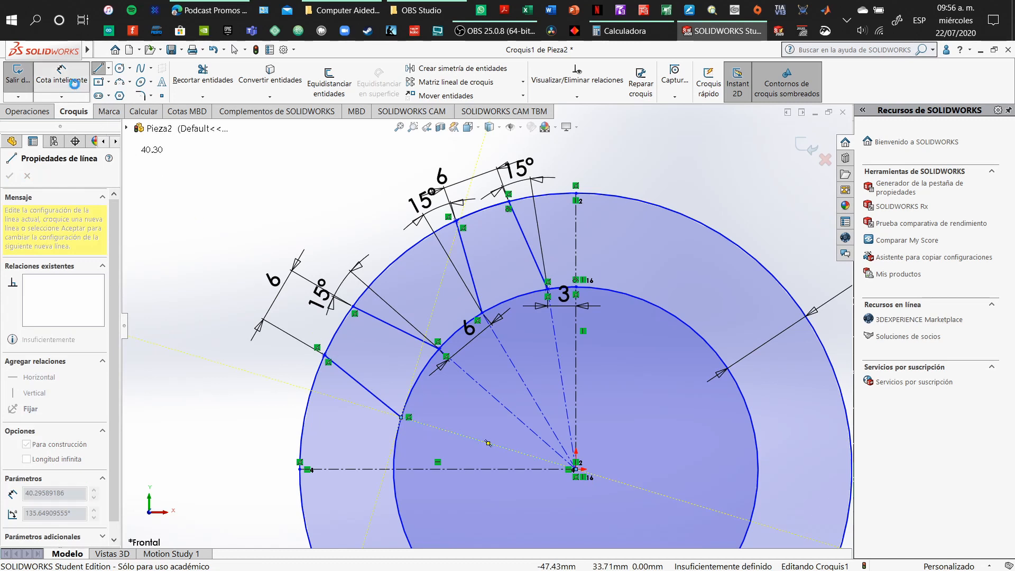
left_click(397, 414)
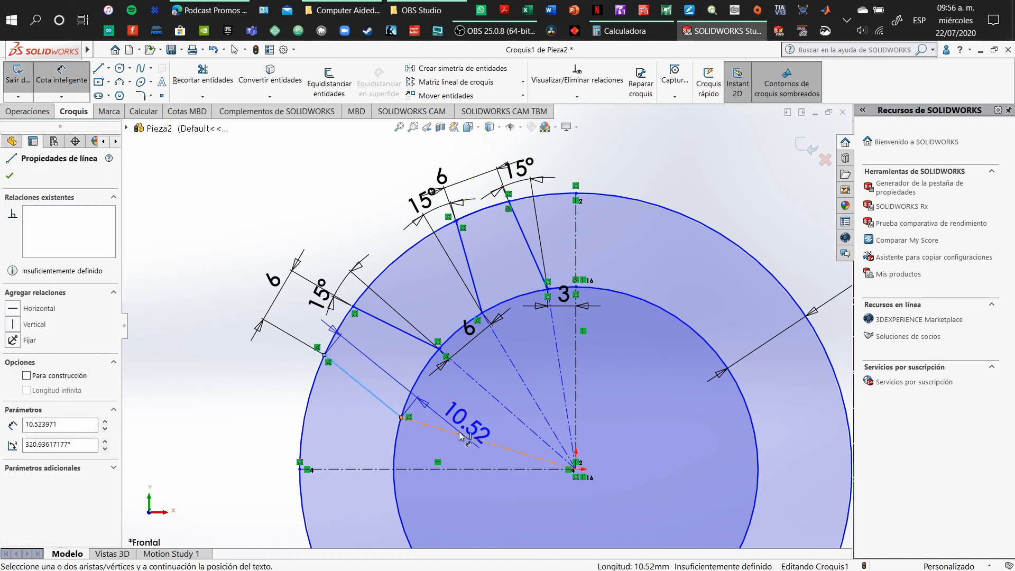
left_click(458, 430)
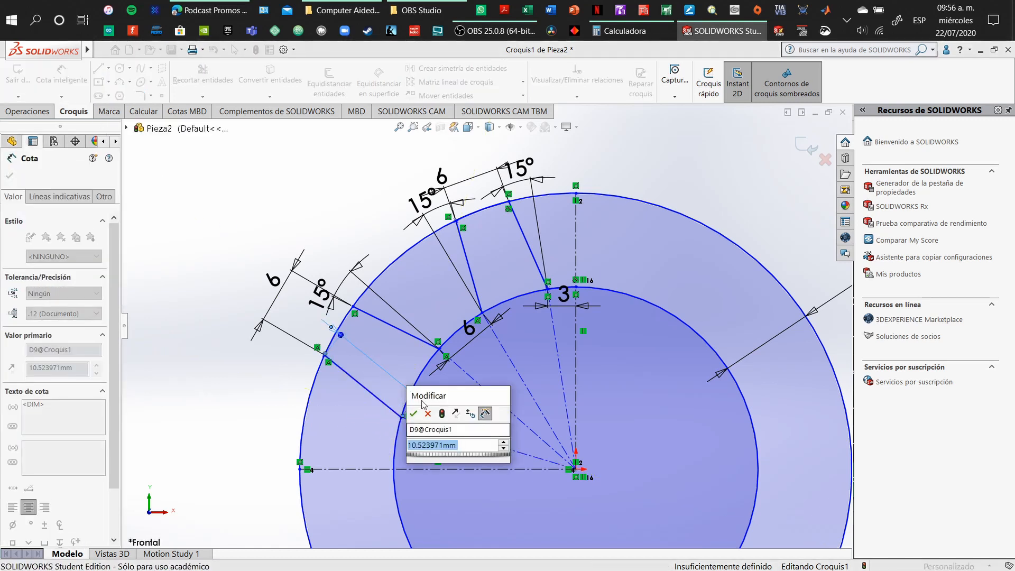
left_click(413, 415)
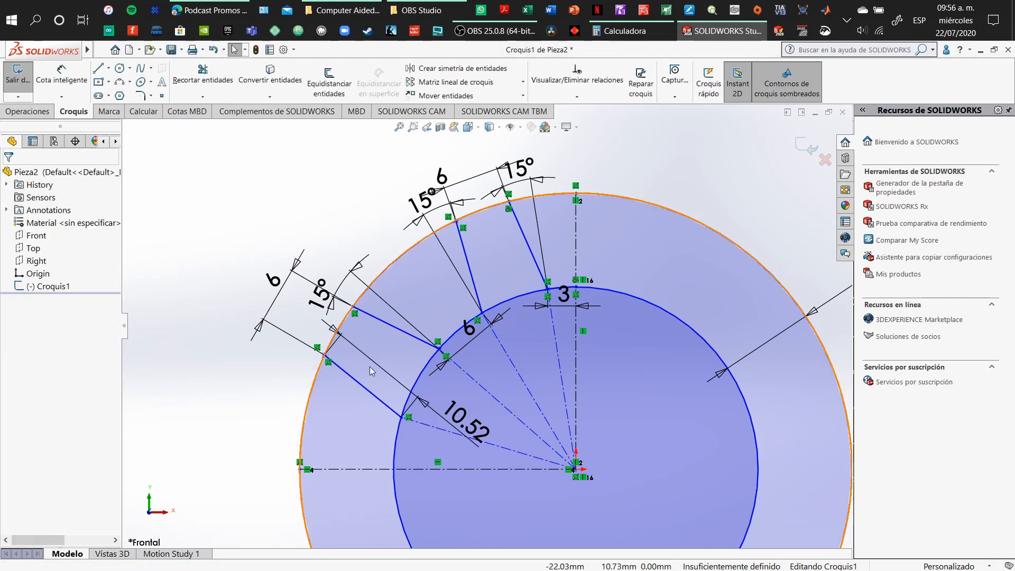
left_click(465, 422)
key("Delete")
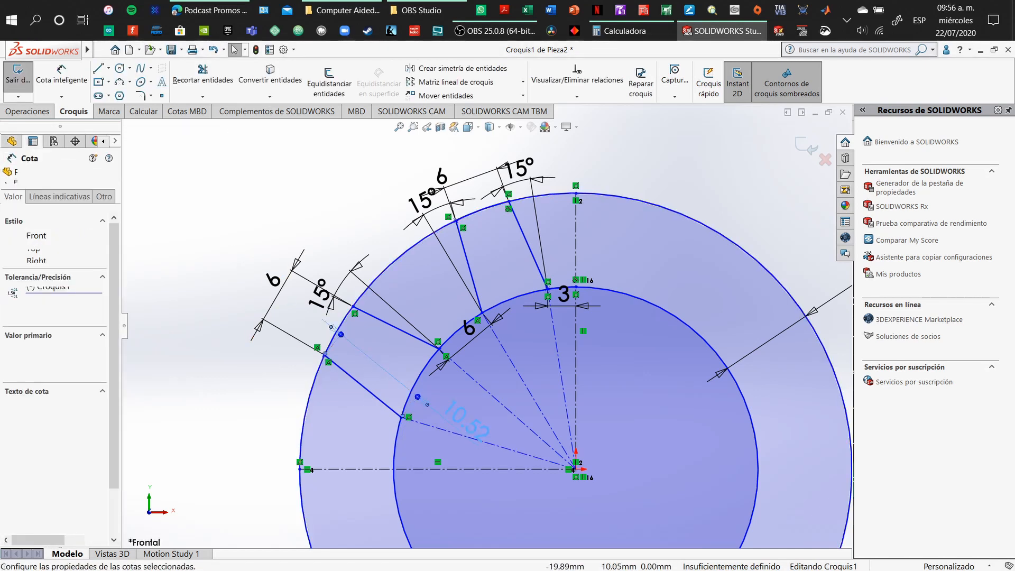
Dimension the angle between the fourth slanted line and its construction line as 15°.
left_click(87, 88)
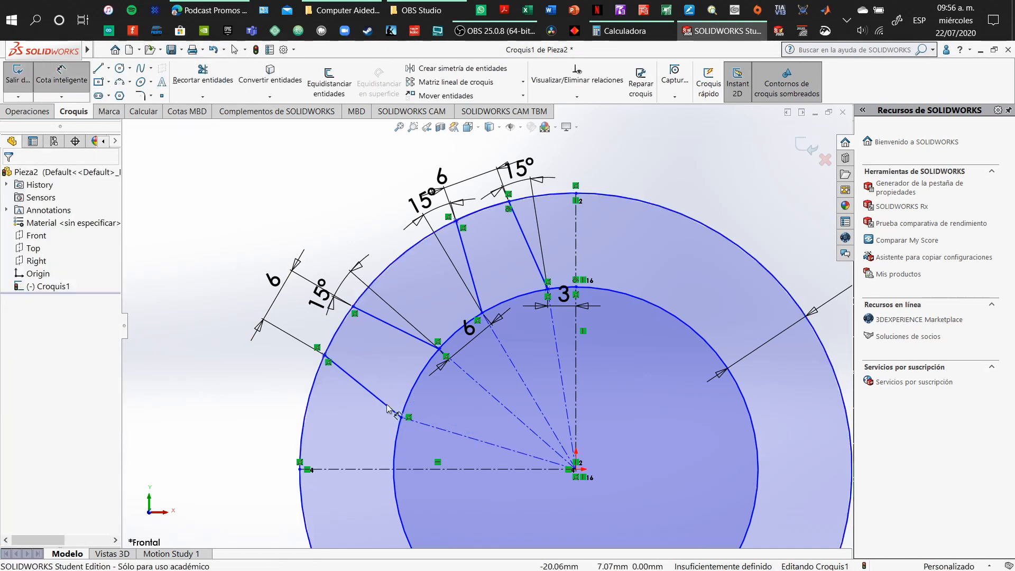
left_click(412, 417)
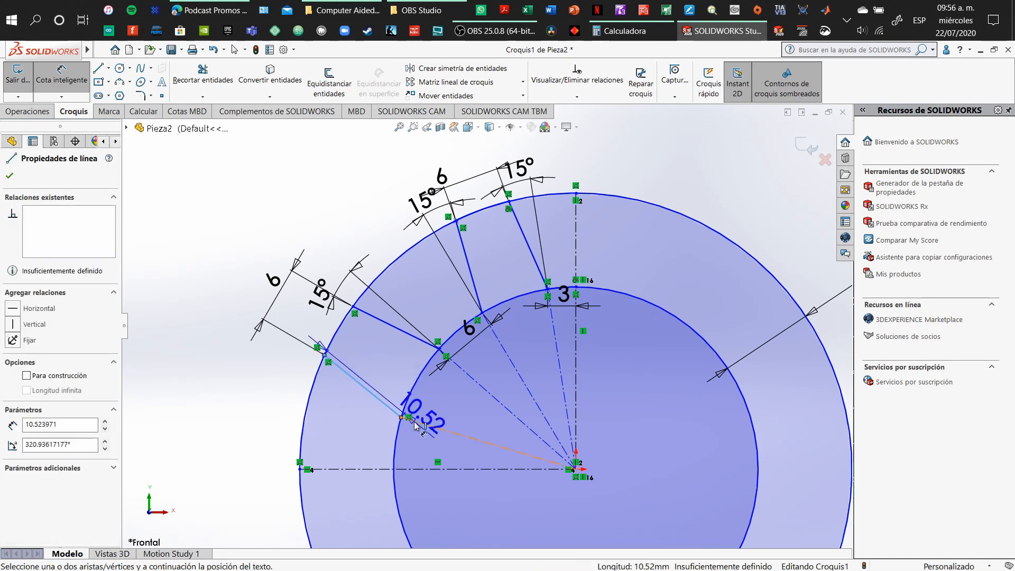
left_click(429, 425)
left_click(270, 359)
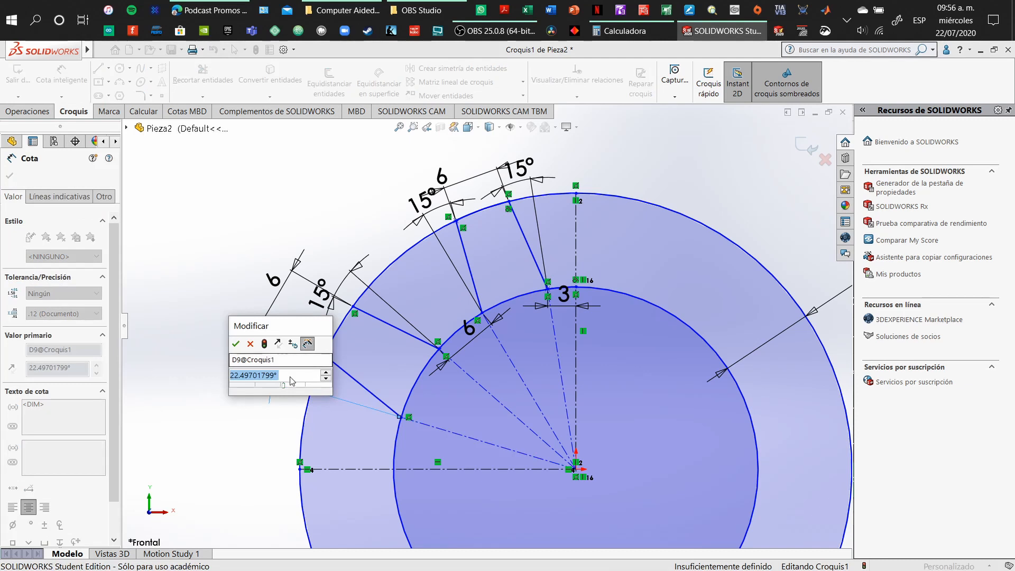
left_click(298, 374)
type("15")
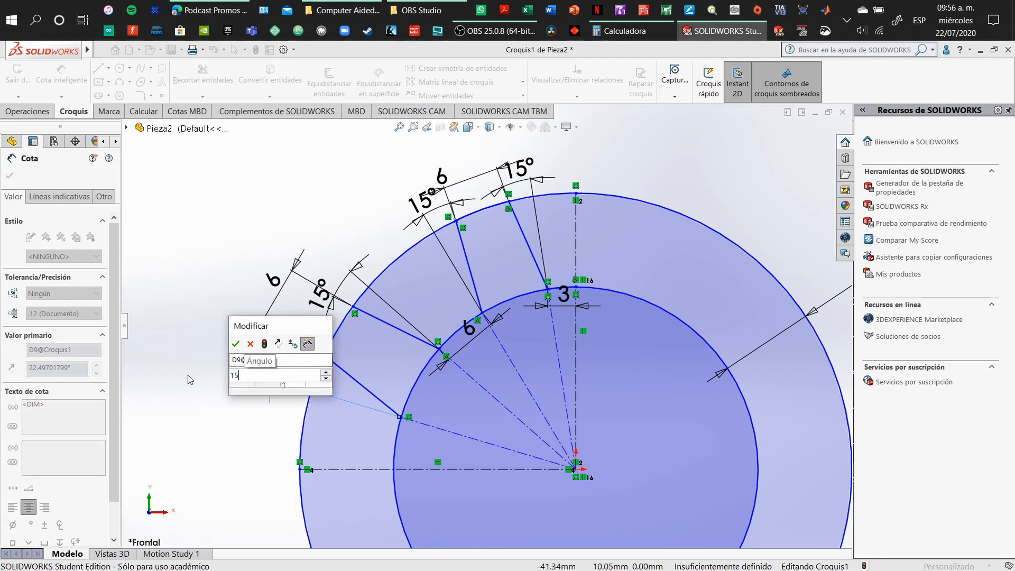
key("Return")
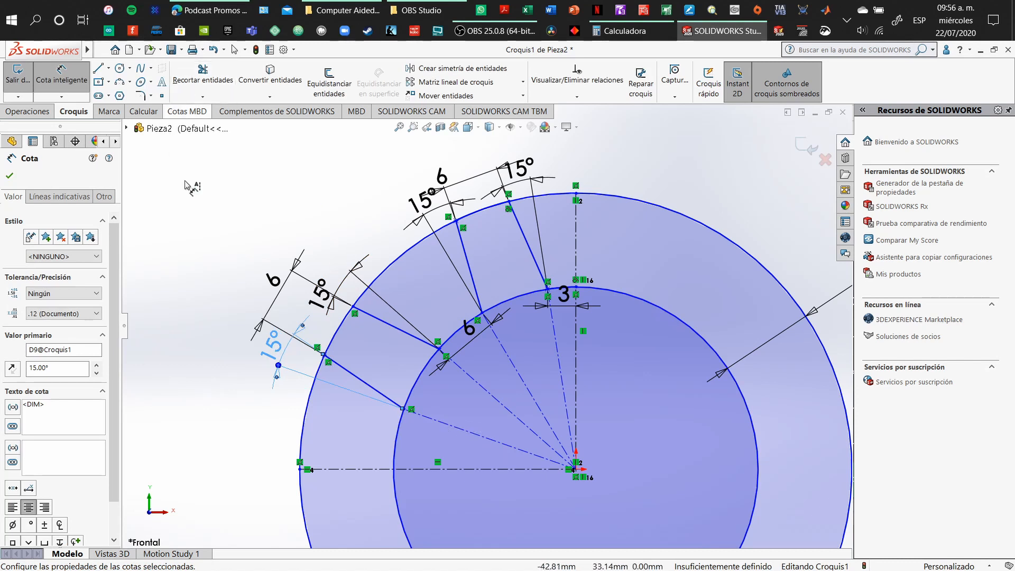
left_click(99, 68)
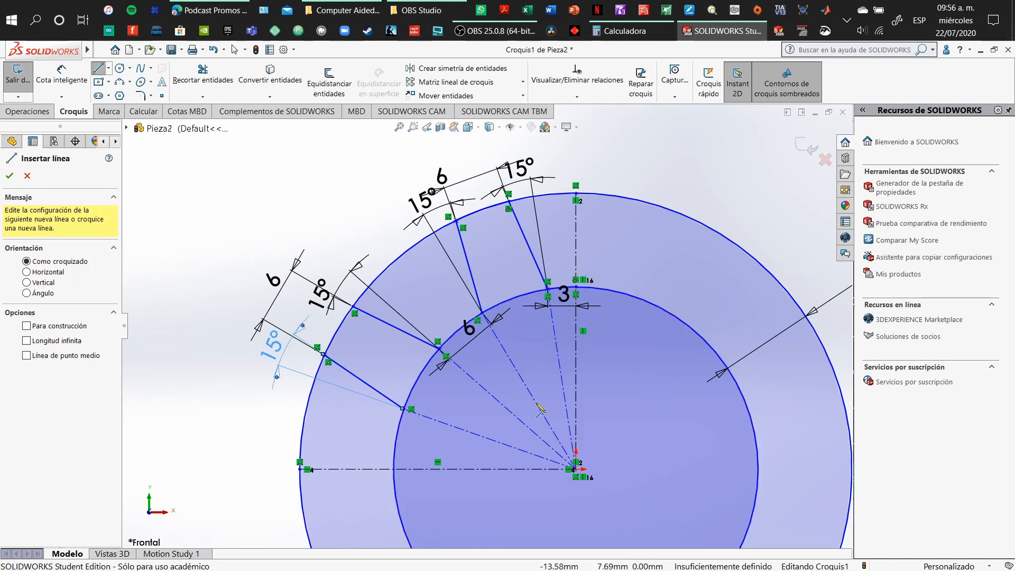
left_click(404, 409)
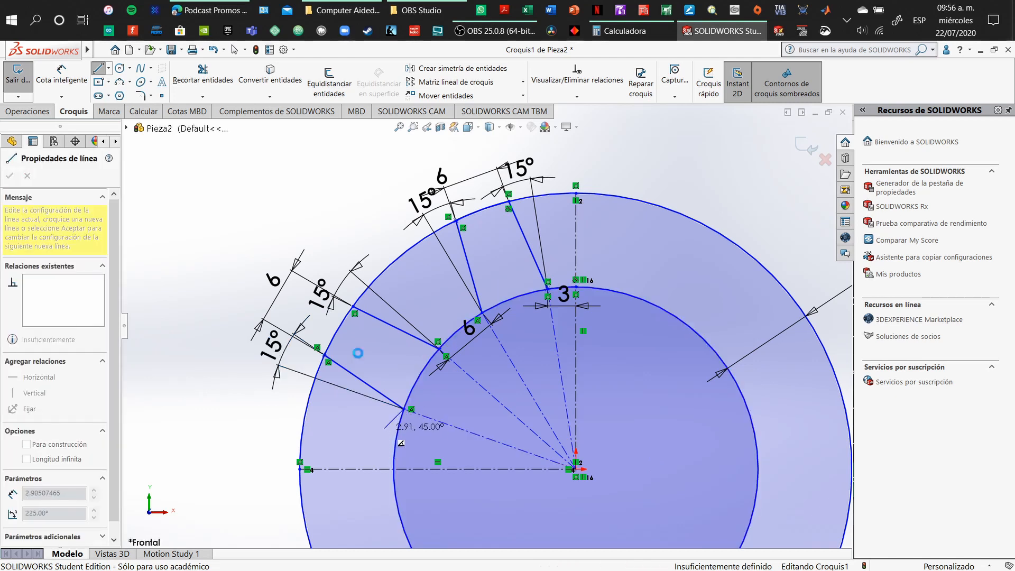
key("Escape")
Place a sketch point on the inner circle between the fourth slanted line's inner endpoint and the horizontal centerline.
left_click(394, 450)
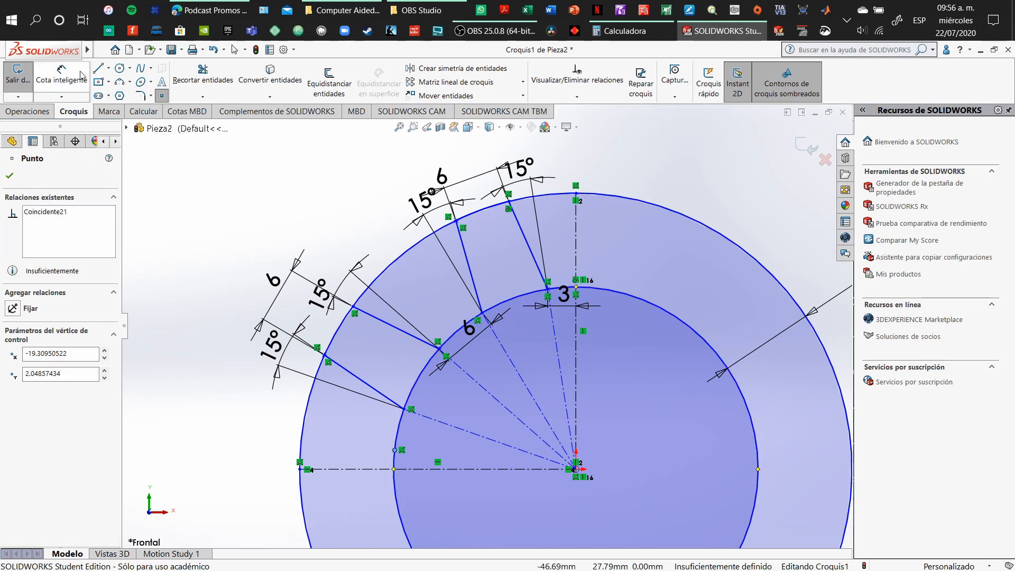
key("Escape")
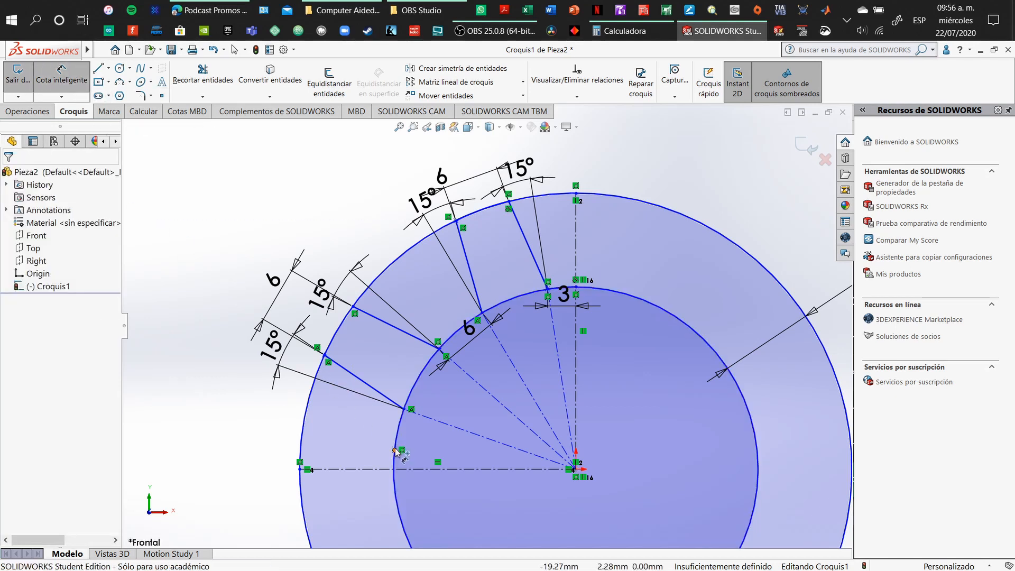
Try a vertical distance dimension between the new point and the fourth slanted line's inner endpoint and delete it.
left_click(395, 451)
left_click(404, 410)
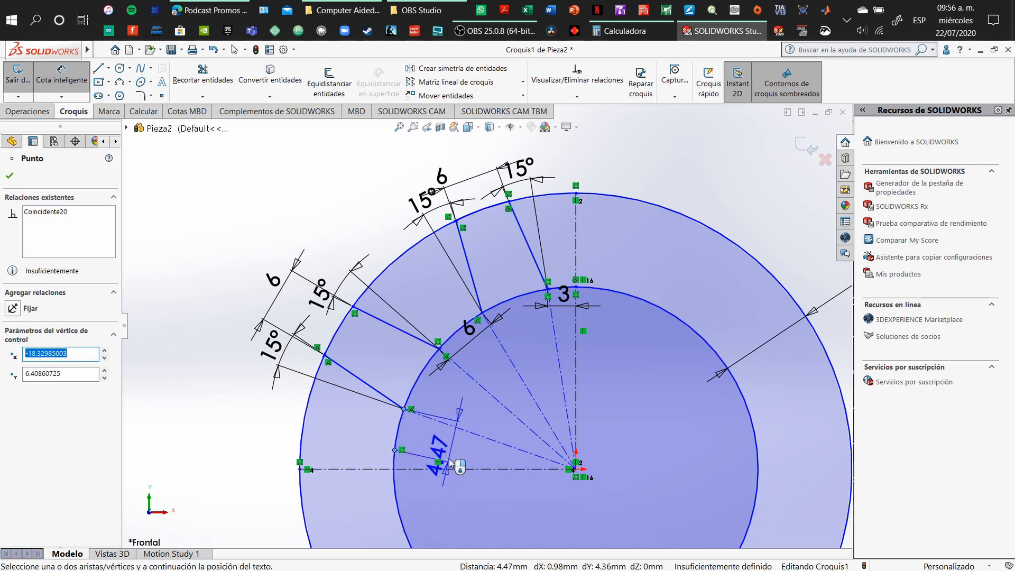
left_click(461, 454)
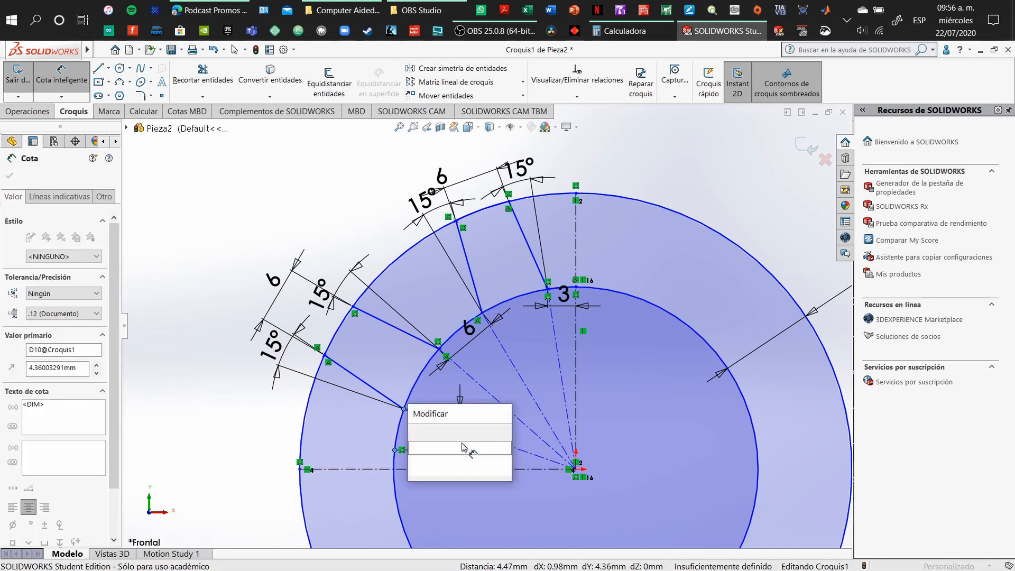
key("Return")
key("Escape")
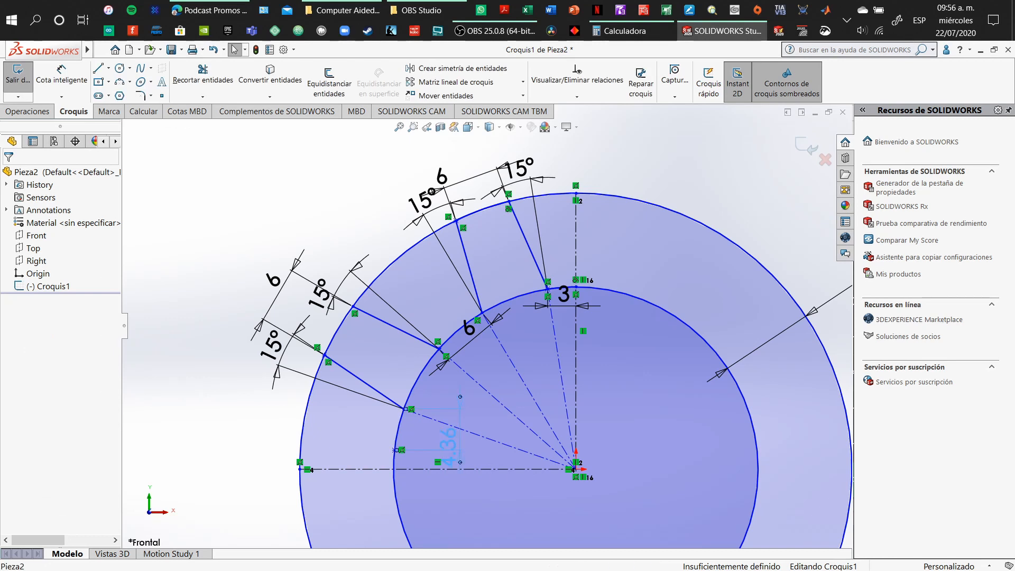
left_click(82, 80)
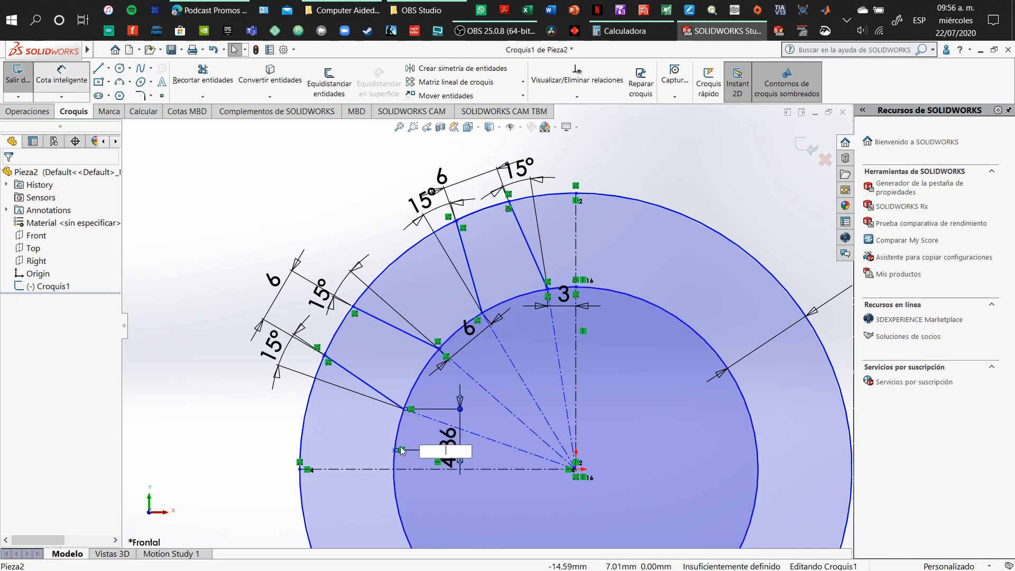
key("Escape")
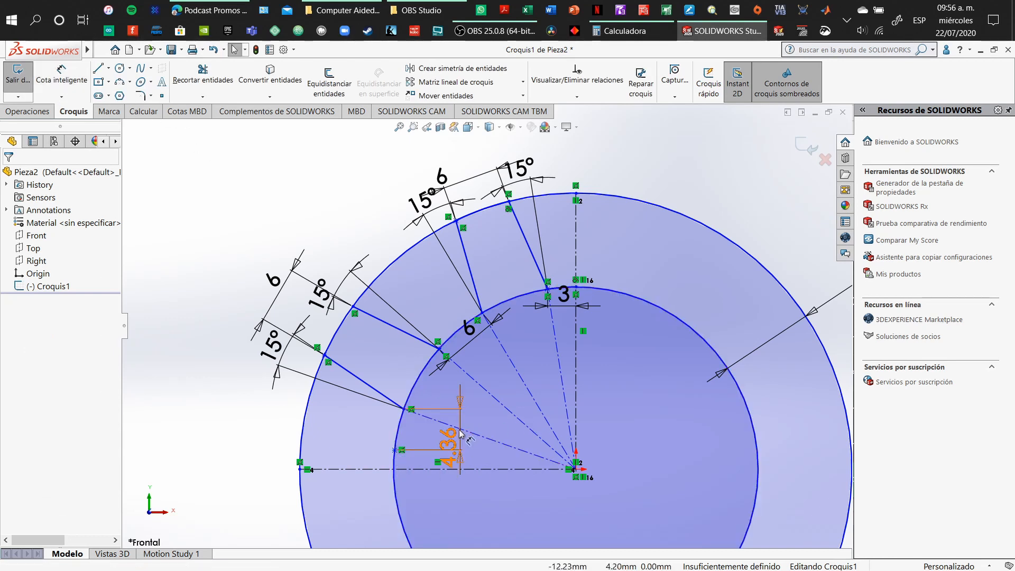
left_click(455, 438)
key("Delete")
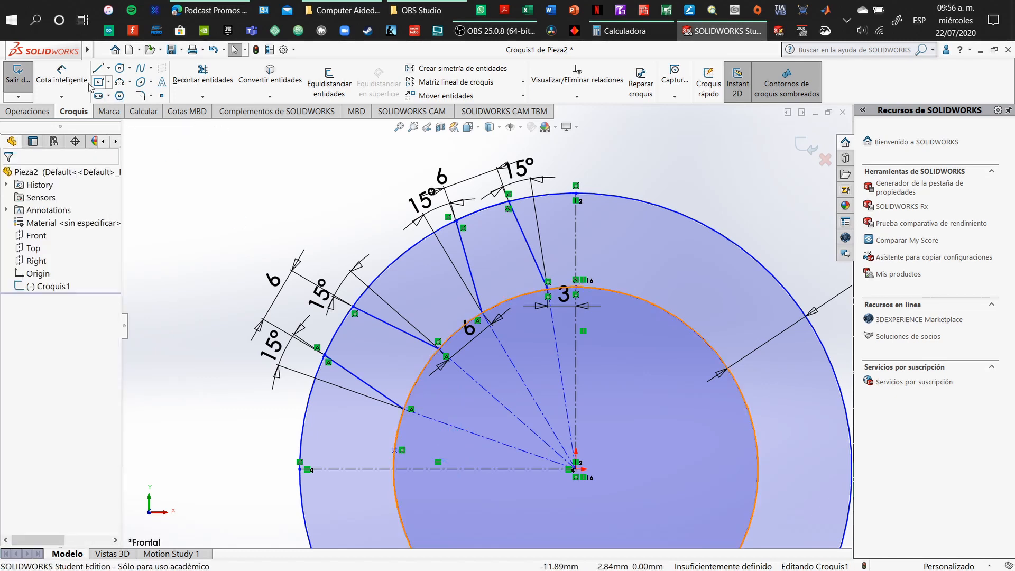
Dimension the aligned distance between the new inner-circle point and the fourth slanted line's inner endpoint as 6 mm.
left_click(80, 82)
left_click(395, 451)
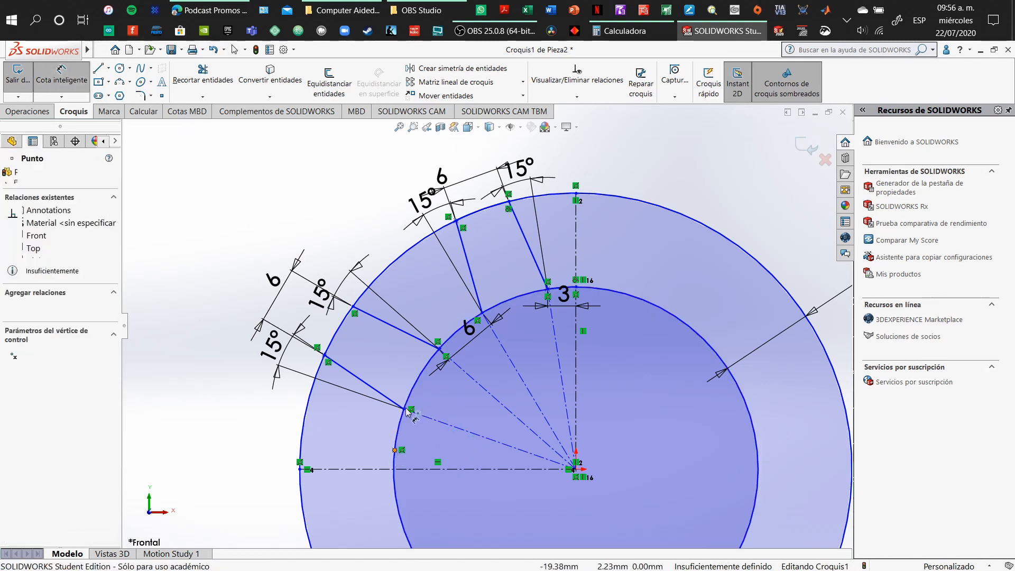
left_click(404, 409)
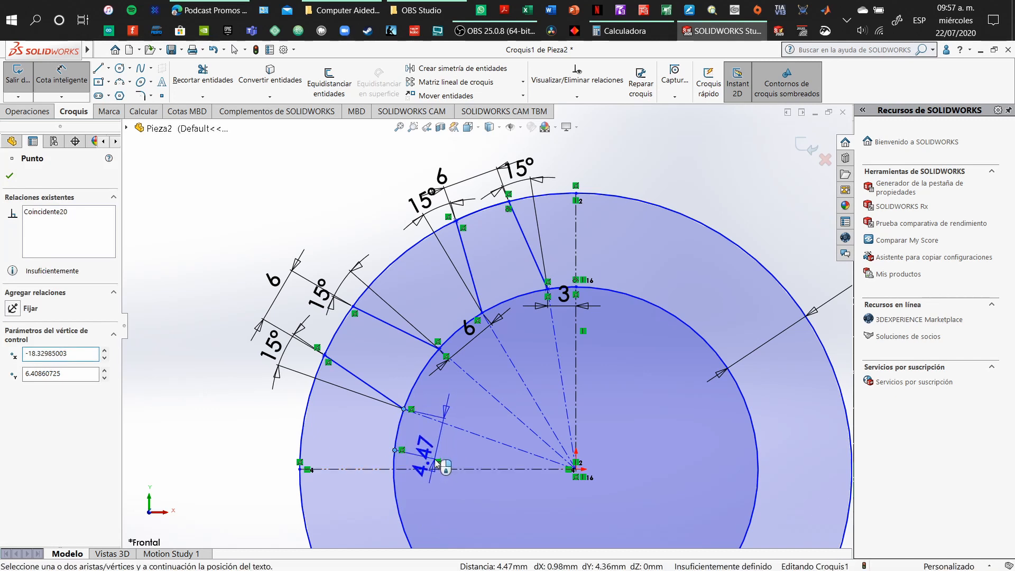
left_click(412, 461)
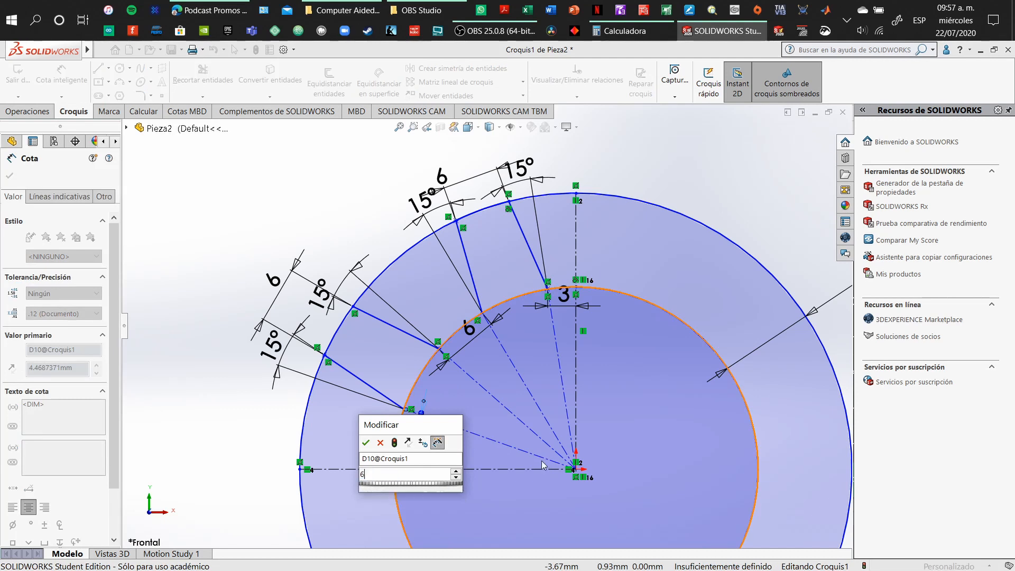
type("6")
key("Return")
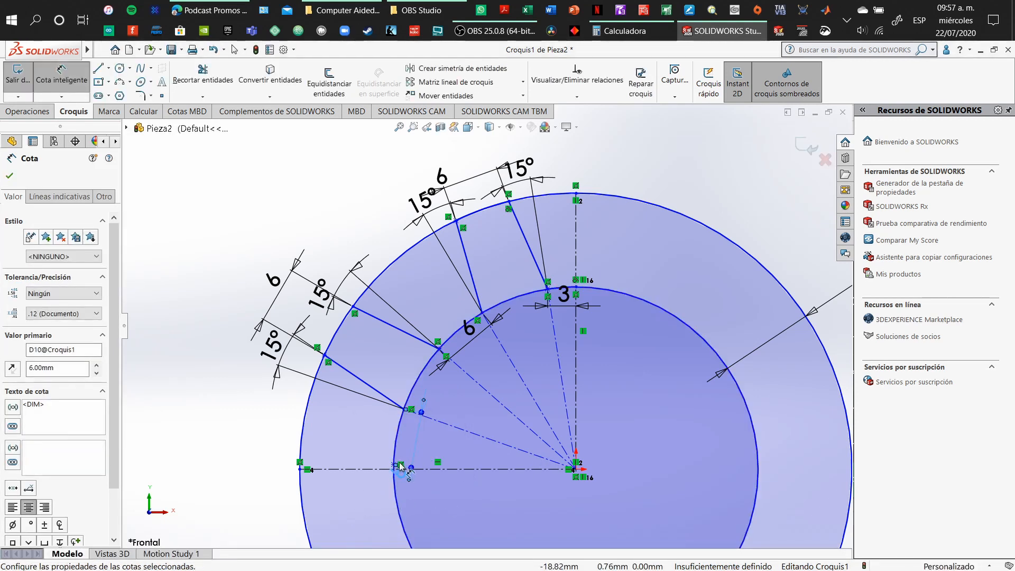
Draw a construction line from the new inner-circle point to the origin.
left_click(110, 68)
left_click(132, 93)
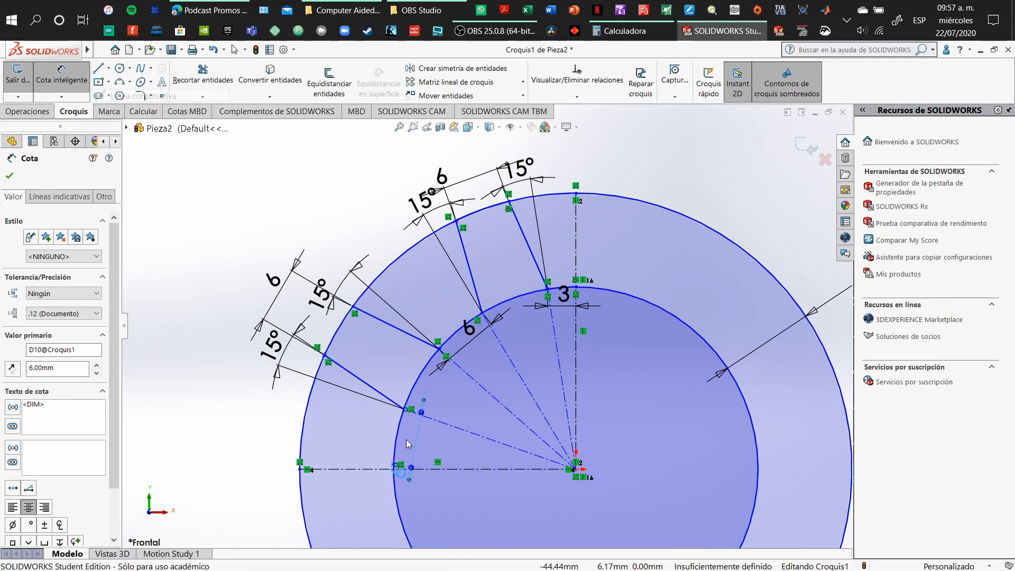
left_click(396, 466)
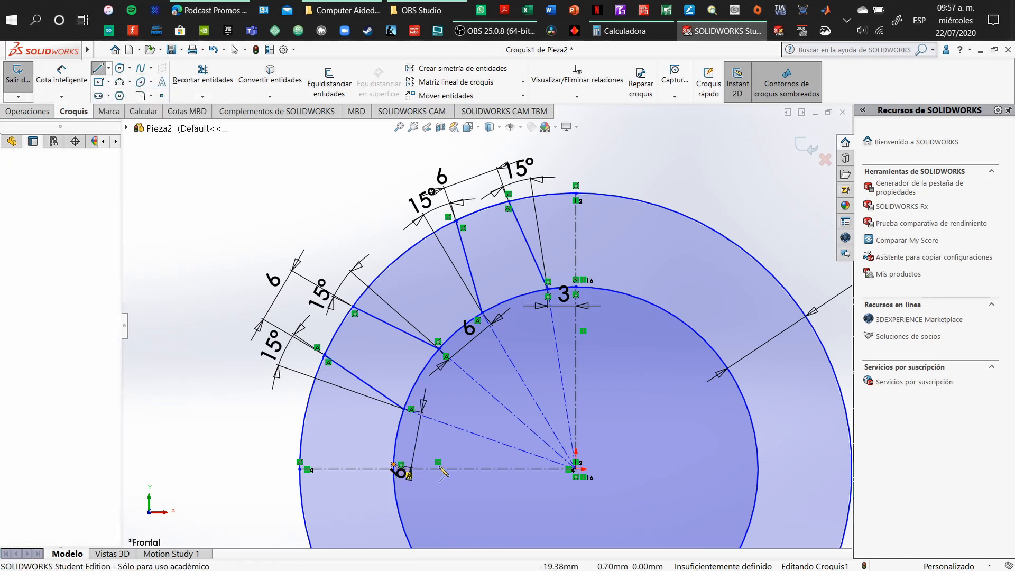
left_click(576, 469)
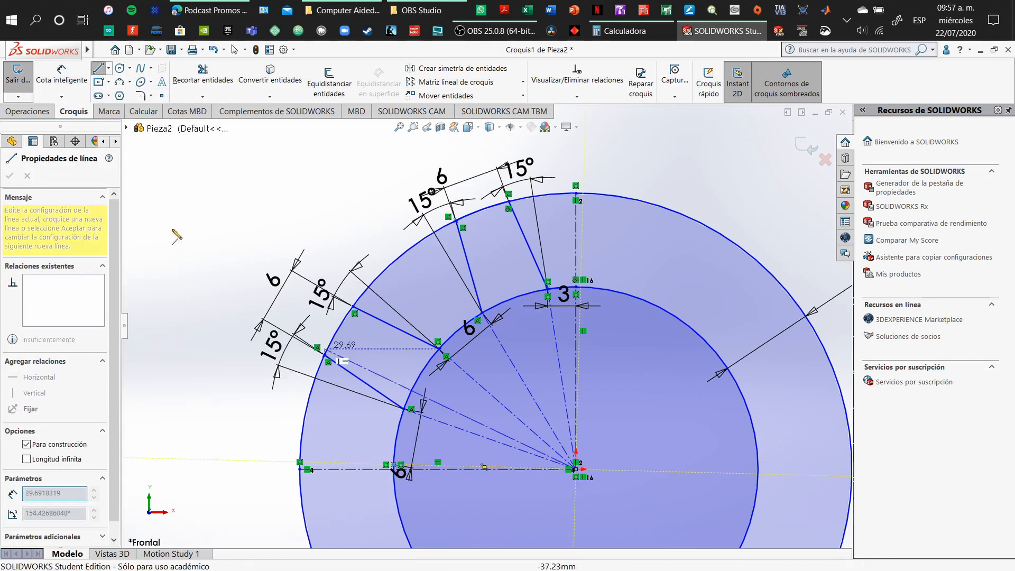
Draw a fifth slanted line about 10.11 mm long from the inner-circle point to the outer circle, just below the horizontal centerline.
left_click(109, 69)
left_click(121, 82)
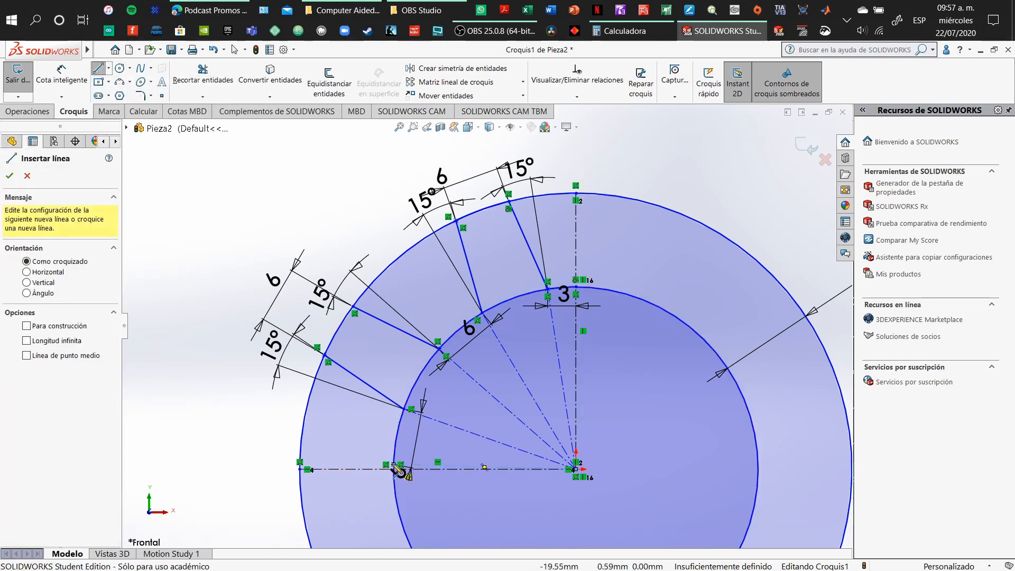
left_click(396, 467)
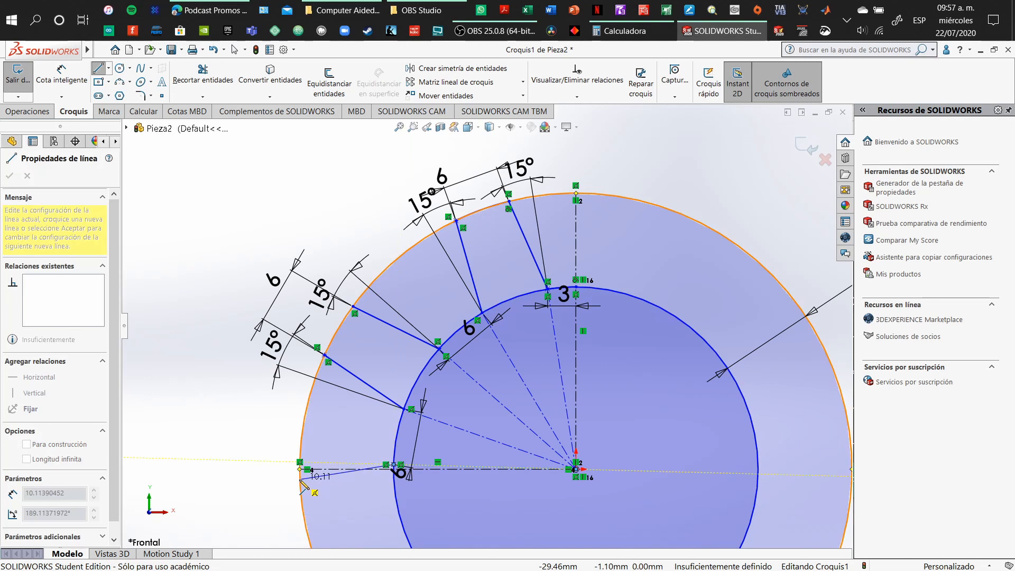
left_click(307, 479)
Dimension the angle between the fifth slanted line and its construction line as 15°.
left_click(61, 77)
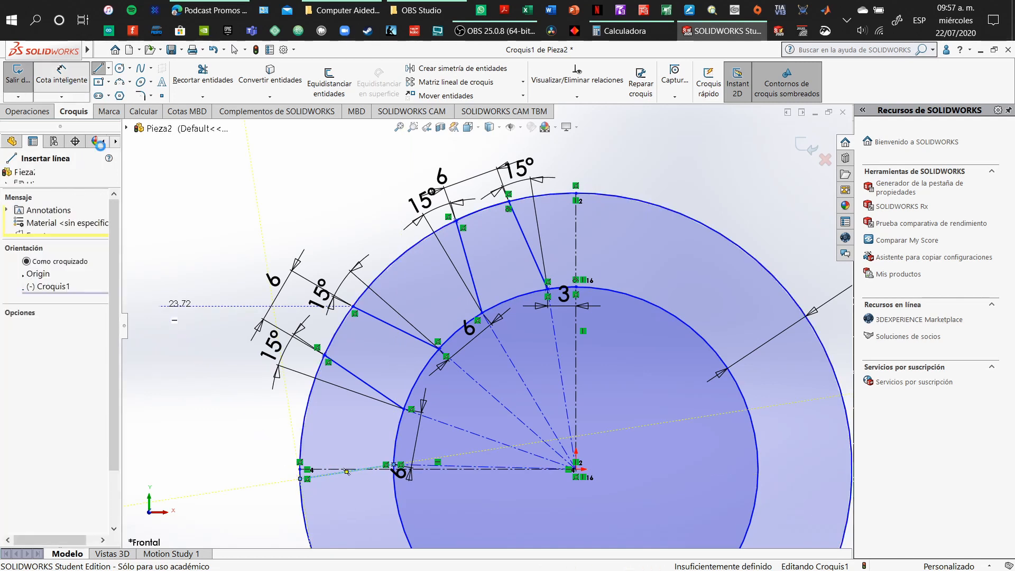
left_click(341, 478)
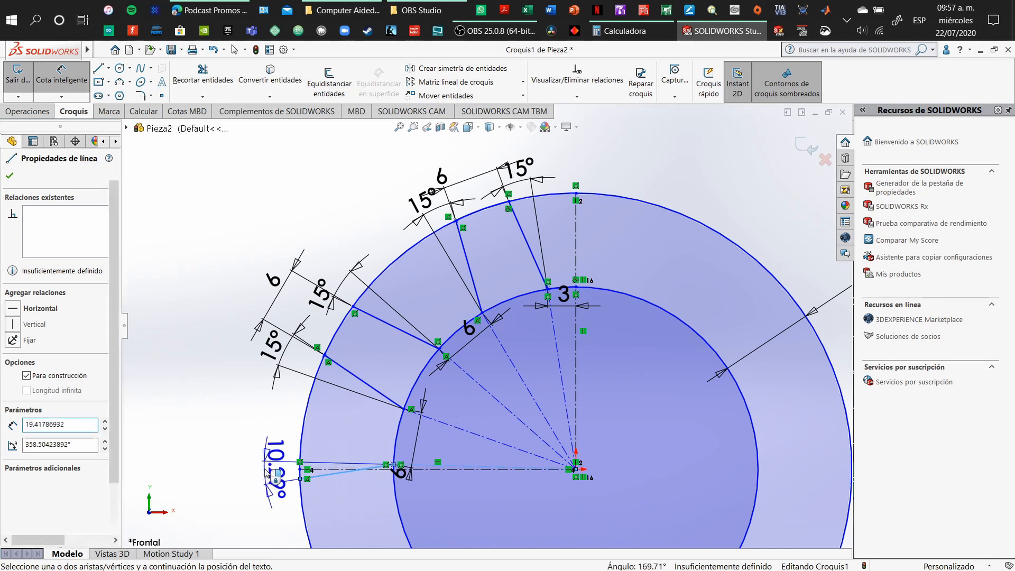
left_click(271, 520)
type("15")
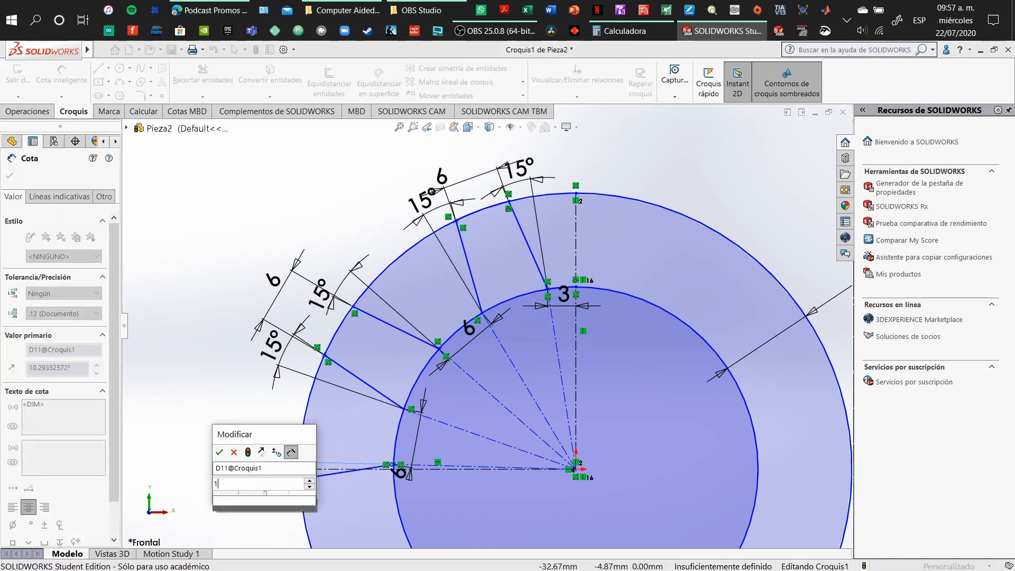
key("Return")
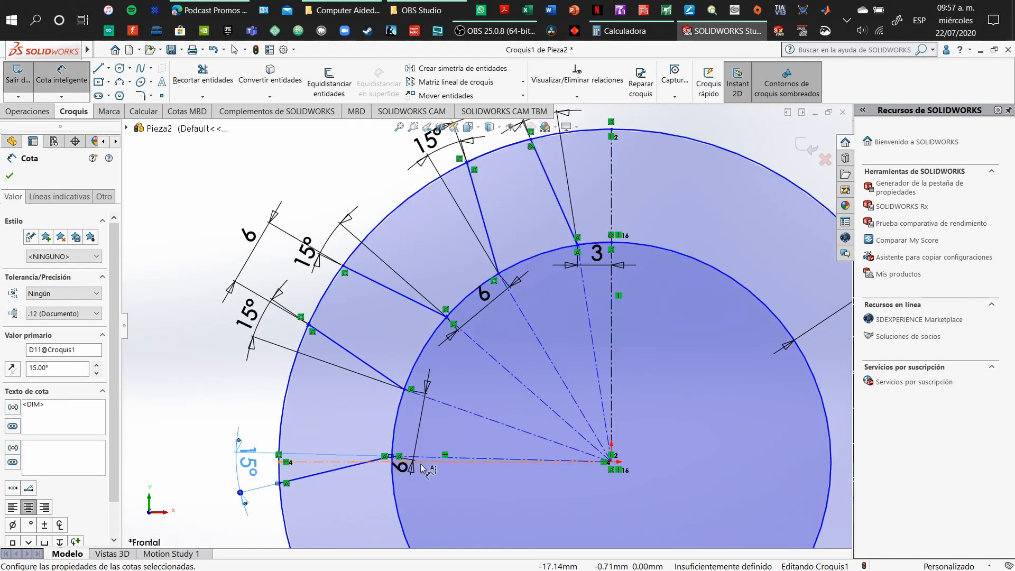
Check the angle between the fifth line's construction line and the horizontal centerline without adding a dimension.
scroll(423, 472, "down", 2)
left_click(472, 442)
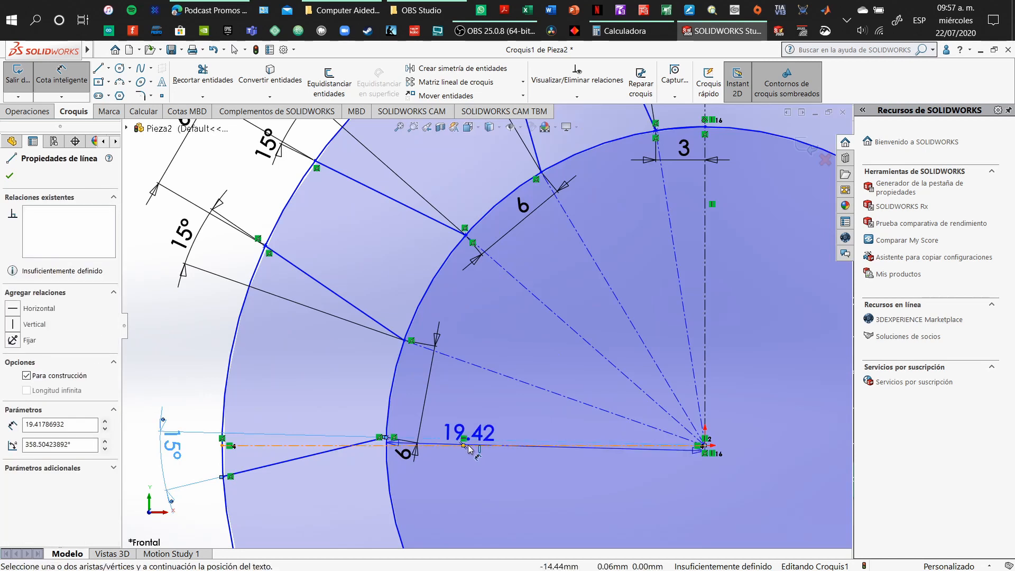
left_click(468, 447)
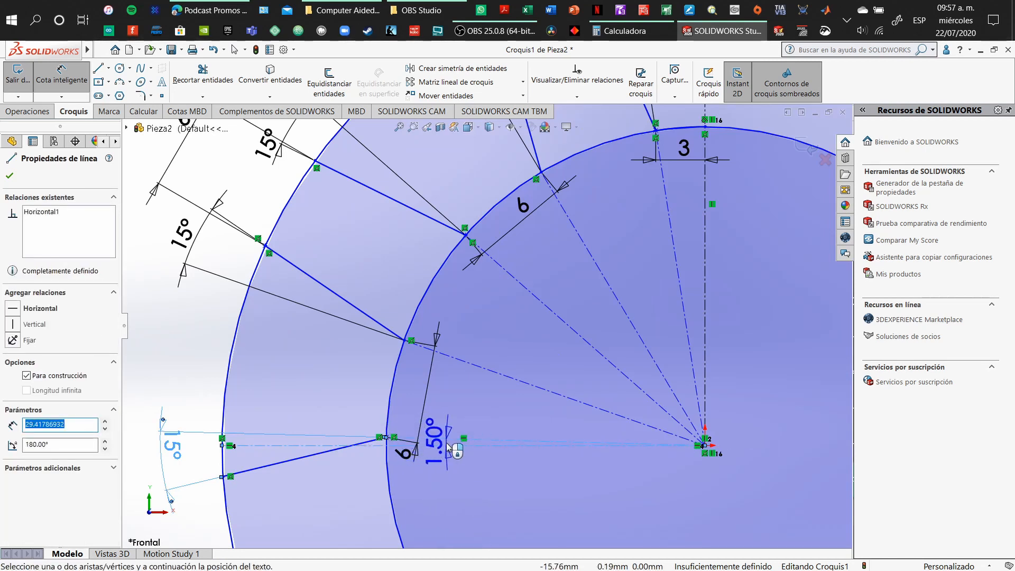
key("Escape")
key("Escape")
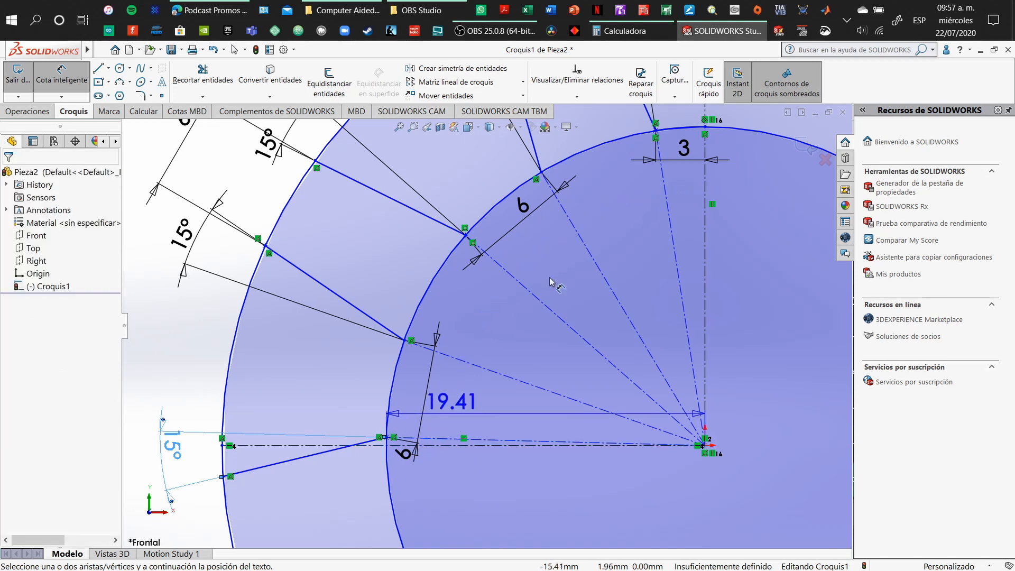
Set the distance between the first slanted line's inner endpoint and the vertical centerline to 3.1 mm.
scroll(632, 241, "up", 1)
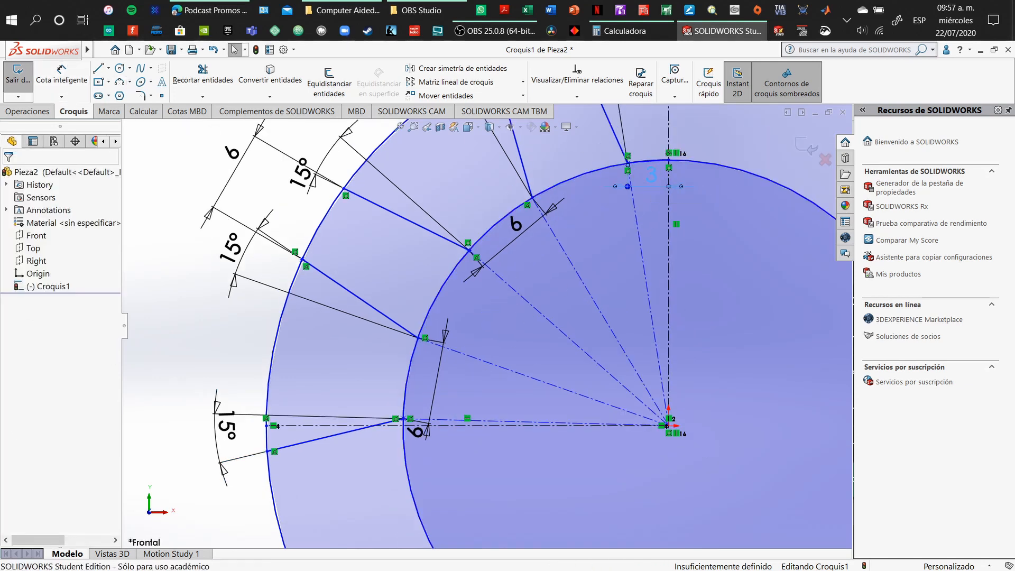
double_click(652, 177)
type("3.1")
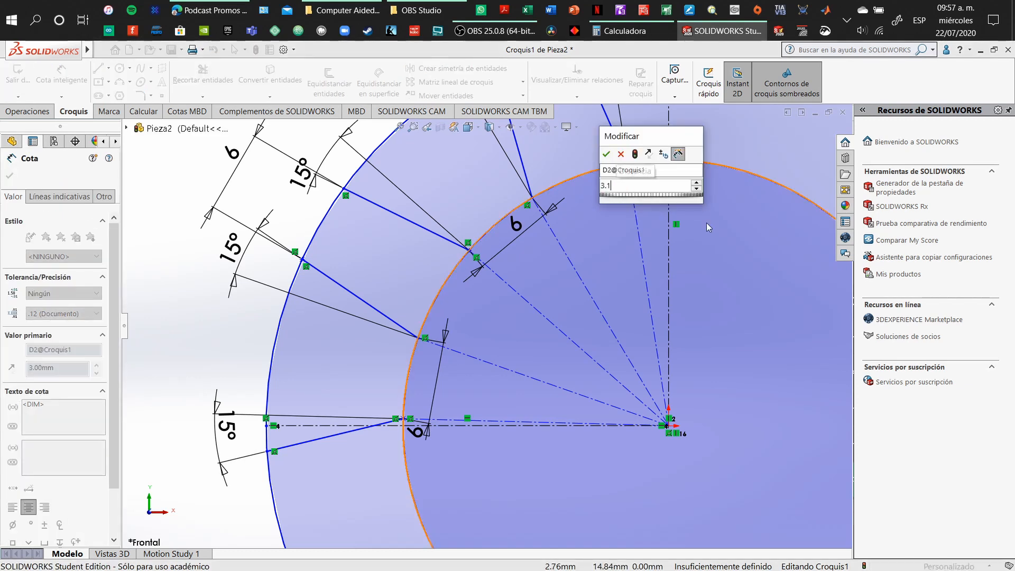
key("Return")
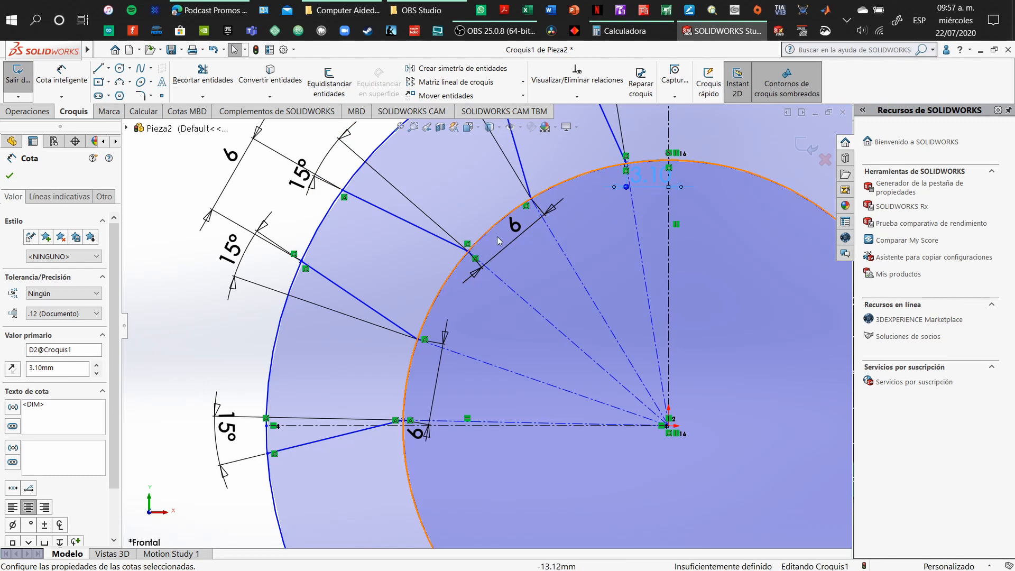
key("Escape")
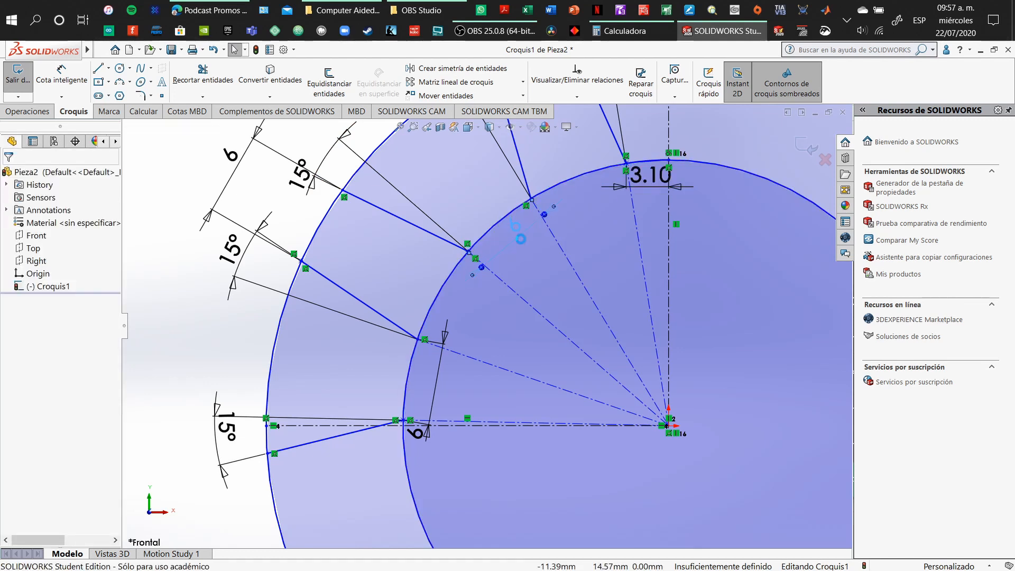
Set the distance between the second and third slanted lines' inner endpoints to 6.10 mm.
double_click(520, 239)
type("6.11")
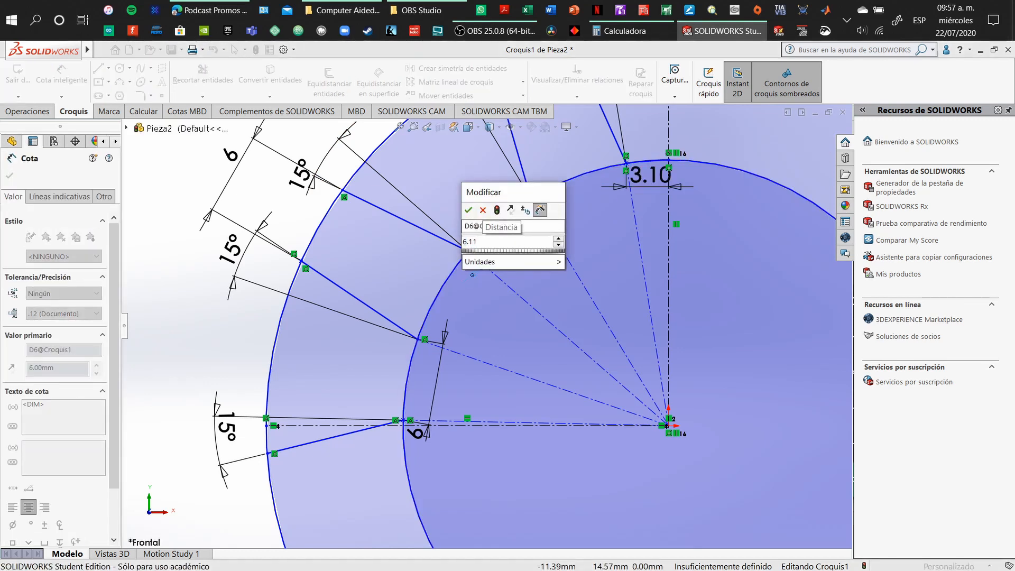
key("Return")
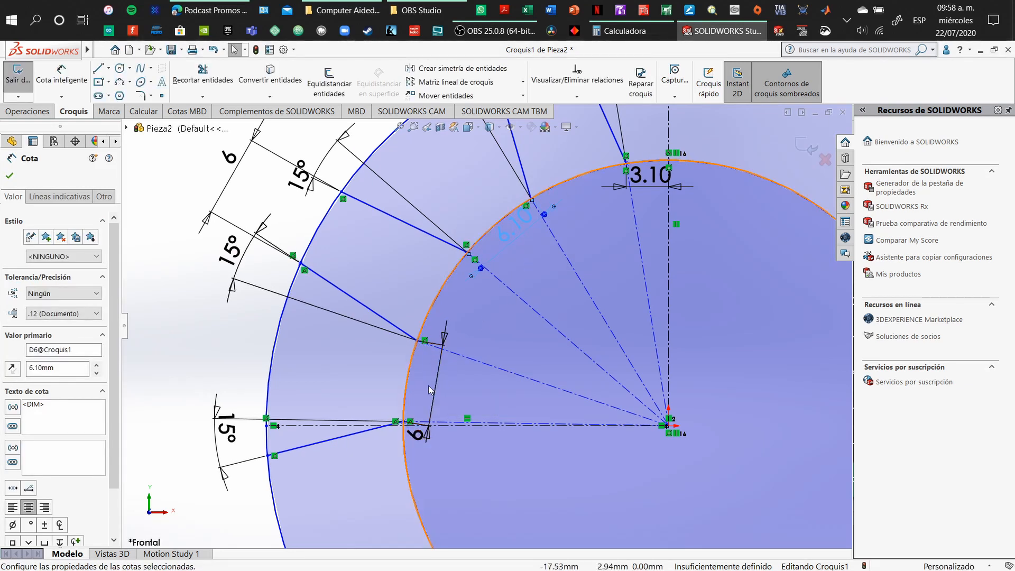
Set the distance between the fourth and fifth slanted lines' inner endpoints to 6.1 mm.
left_click(437, 390)
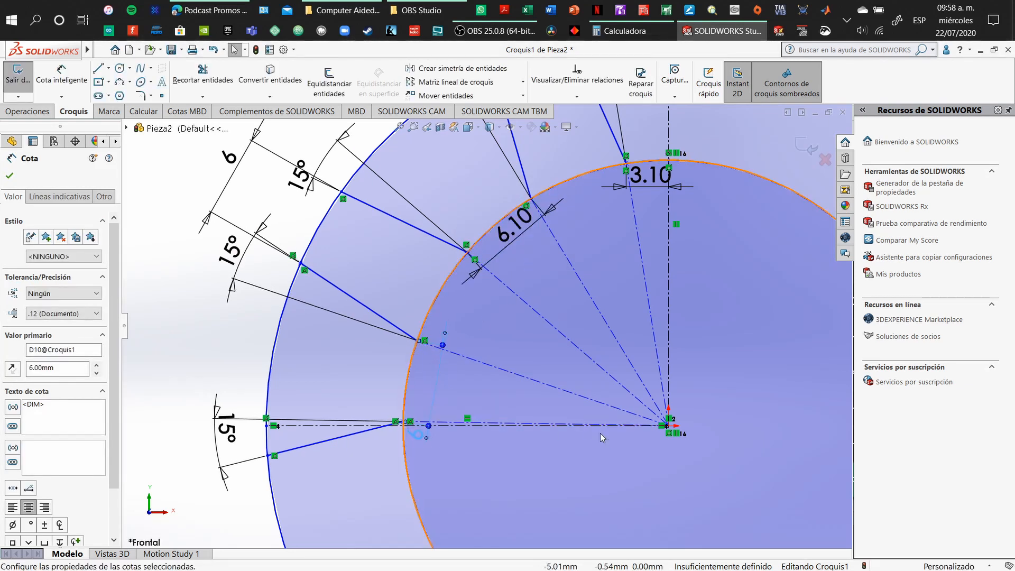
double_click(417, 434)
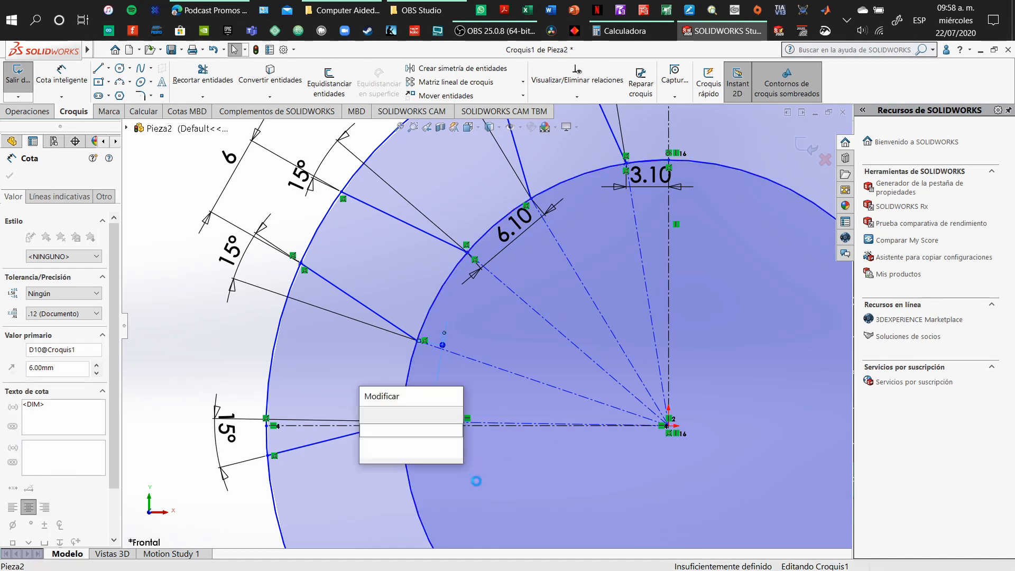
type("6.1")
key("Return")
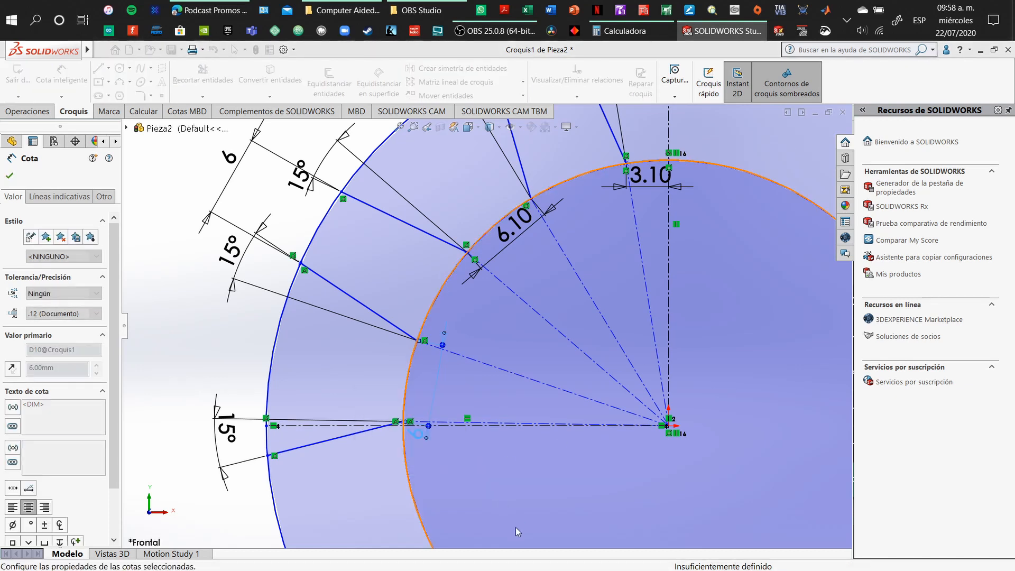
Delete the fifth slanted line near the horizontal centerline, keeping its construction line.
left_click(348, 437)
key("Delete")
key("Return")
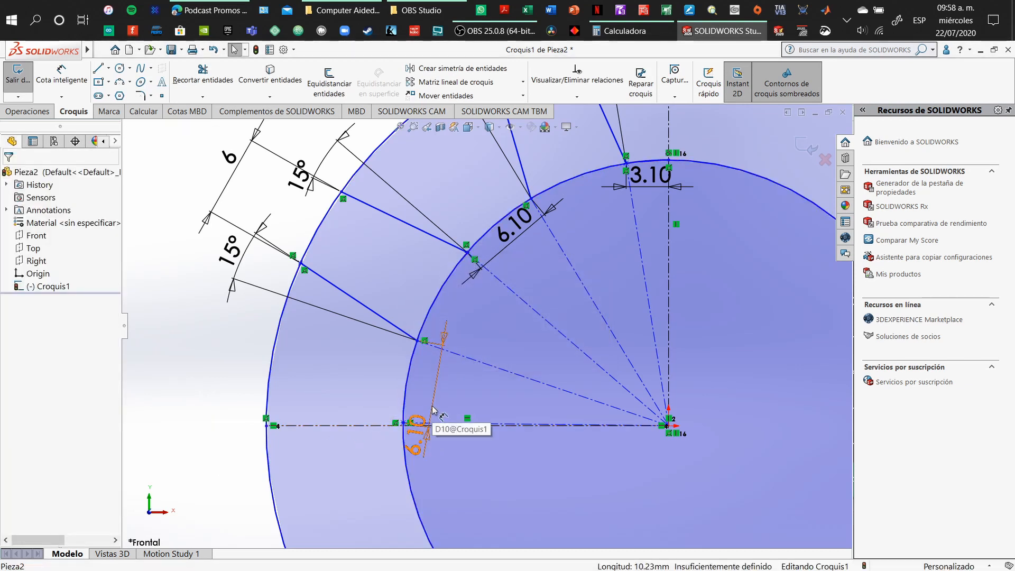
Set the distance between the first slanted line's inner endpoint and the vertical centerline to 3.15 mm.
double_click(665, 179)
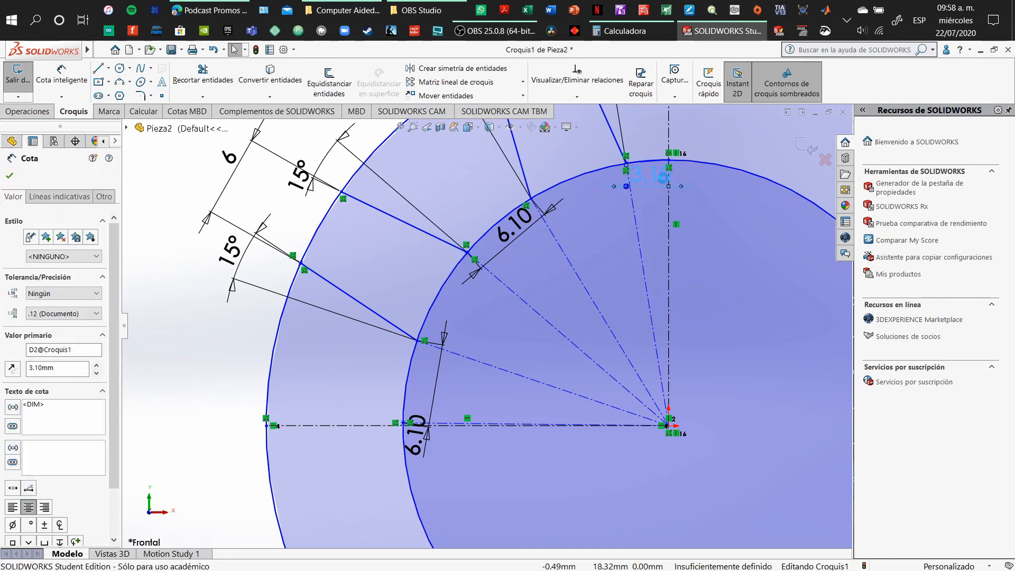
type("3.15")
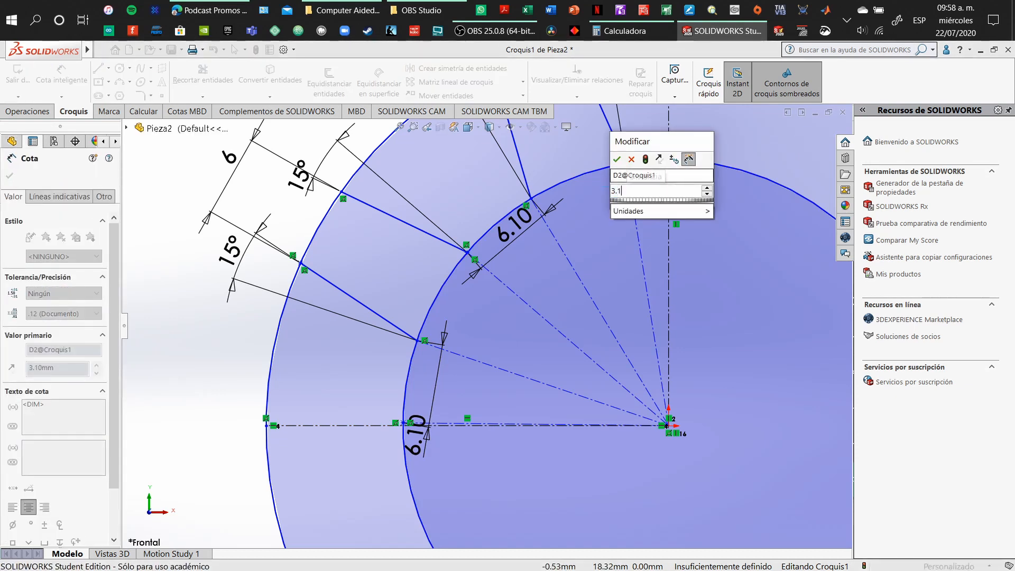
key("Return")
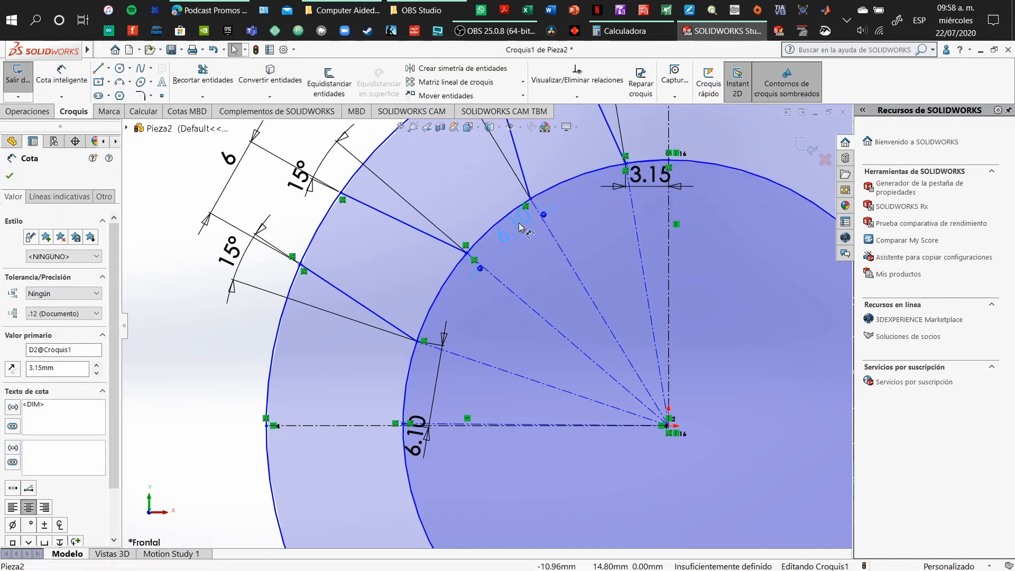
Set the inner endpoint distances between the second and third lines and between the fourth line and fifth construction line to 6.15 mm.
double_click(522, 226)
type("6.15")
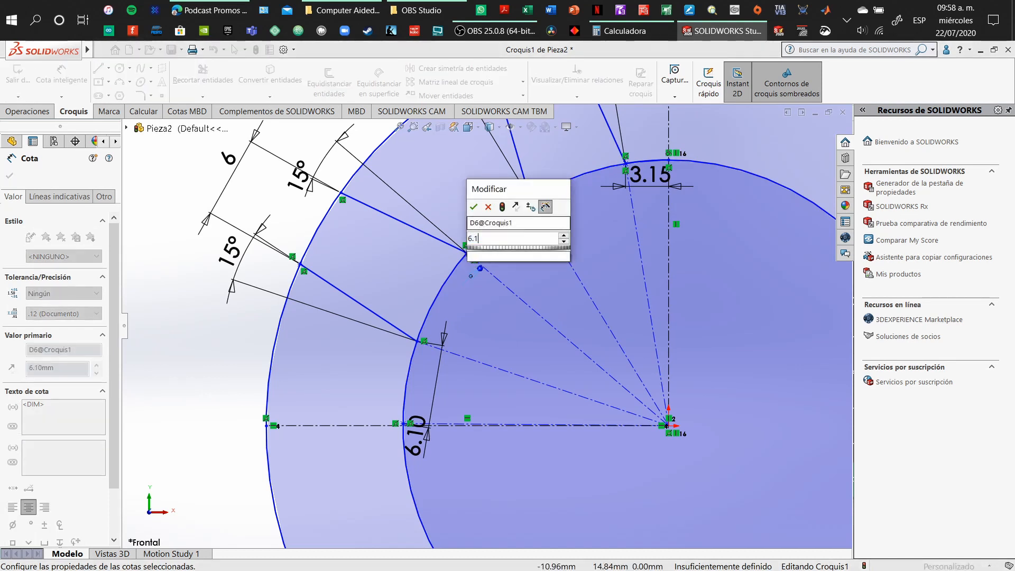
key("Return")
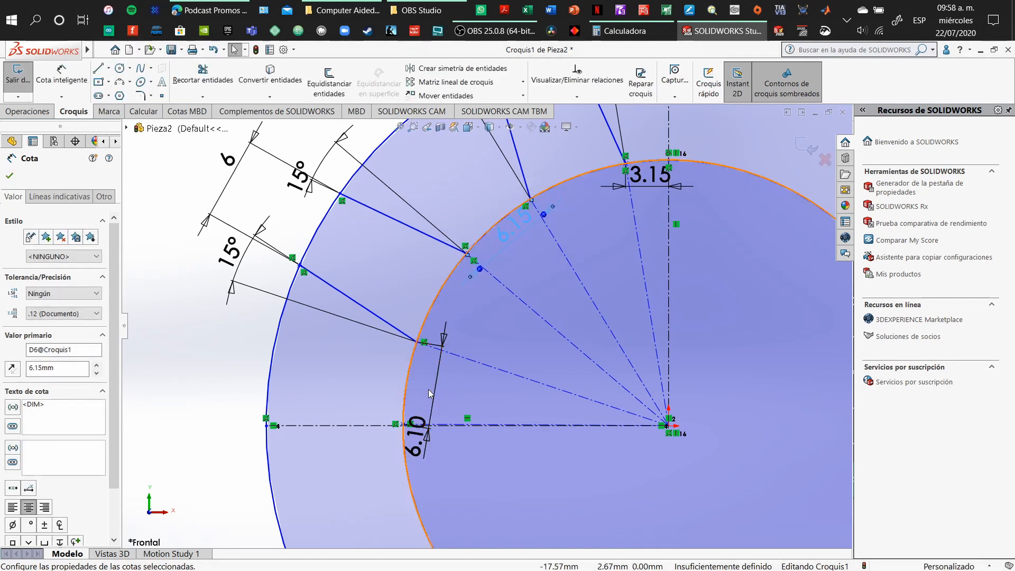
left_click(434, 391)
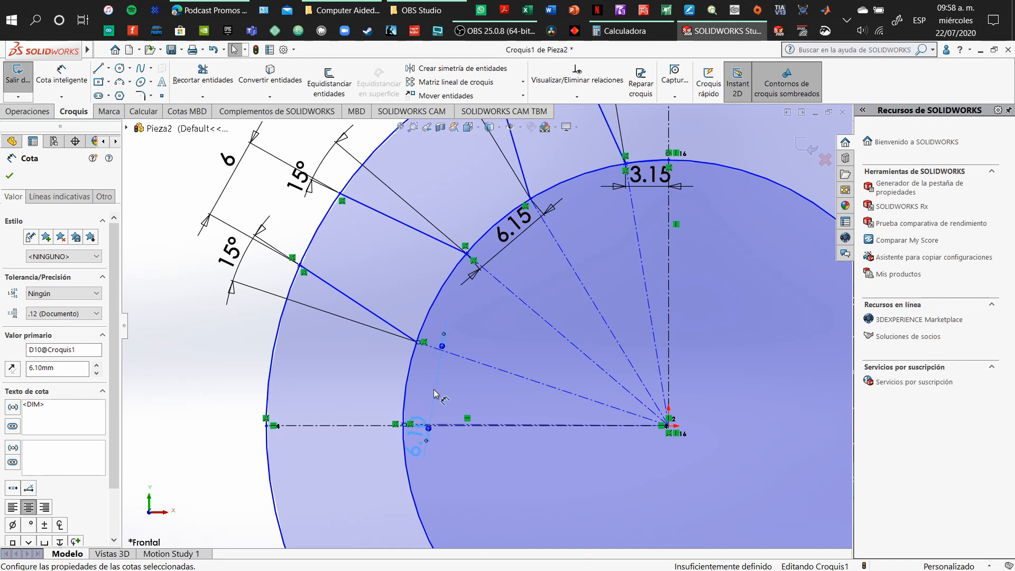
double_click(419, 429)
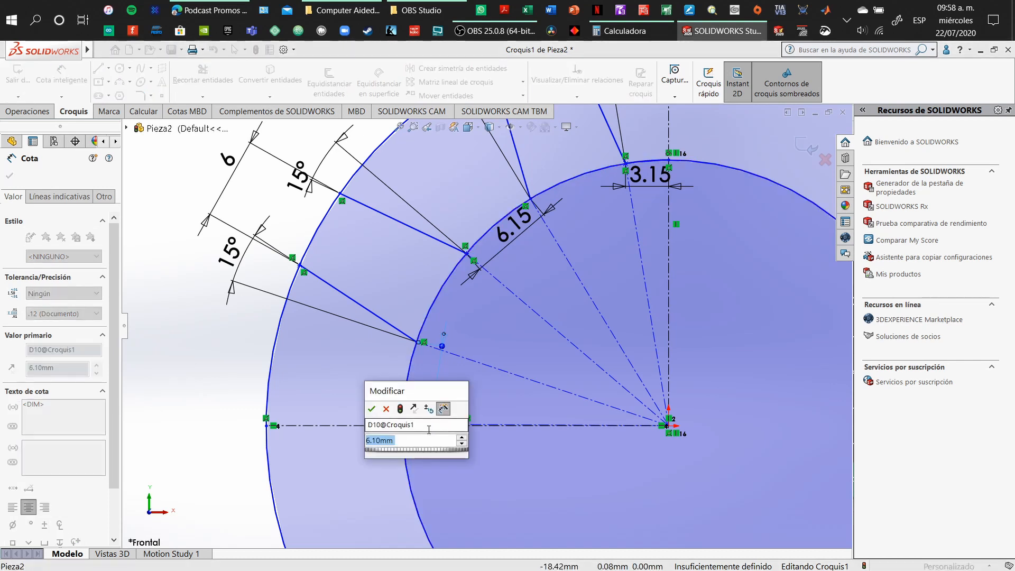
type("6.15")
key("Return")
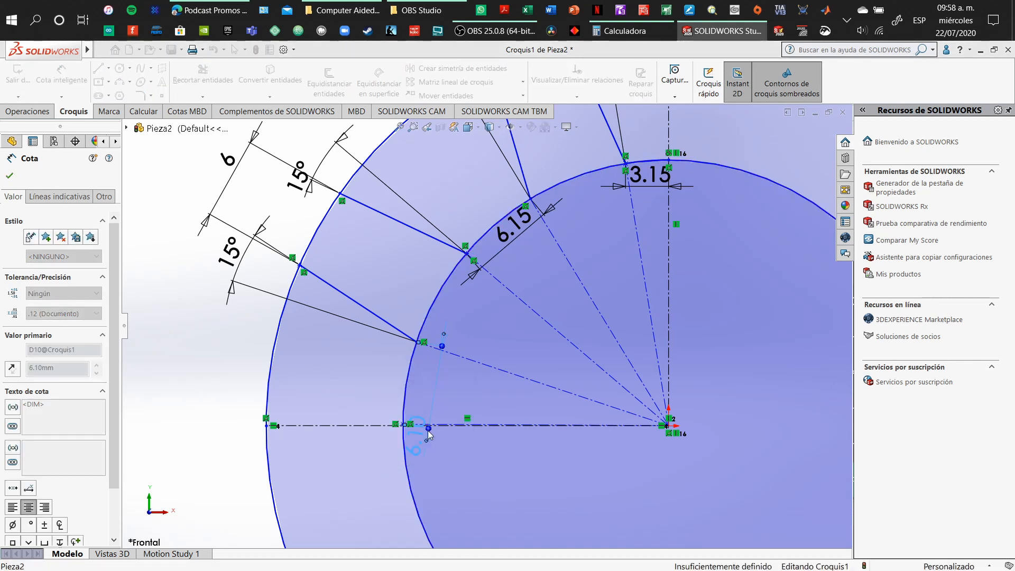
Try a distance of 6.2 mm between the fourth line's inner endpoint and the fifth construction line's endpoint, and undo it.
scroll(412, 431, "down", 5)
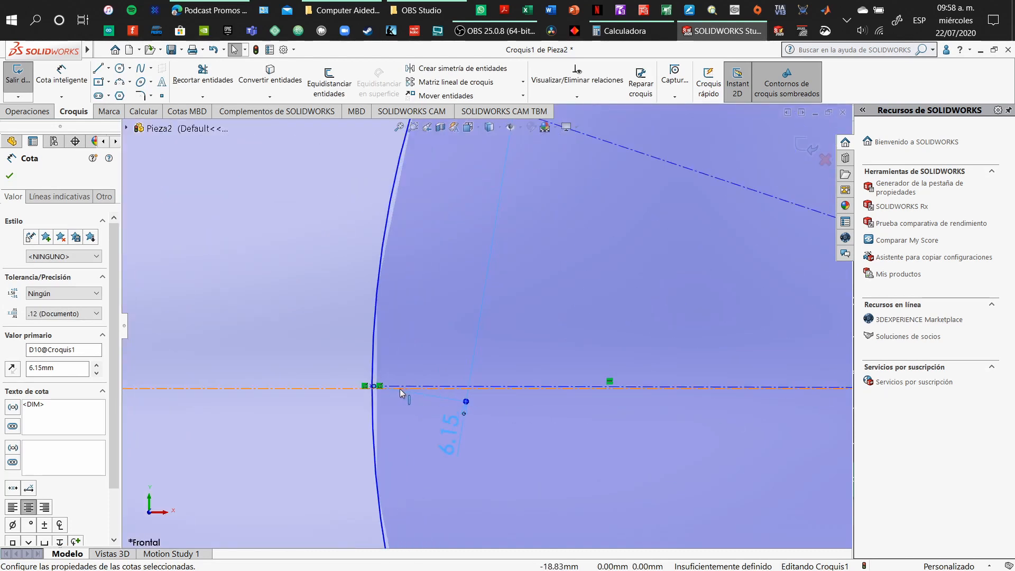
left_click(472, 404)
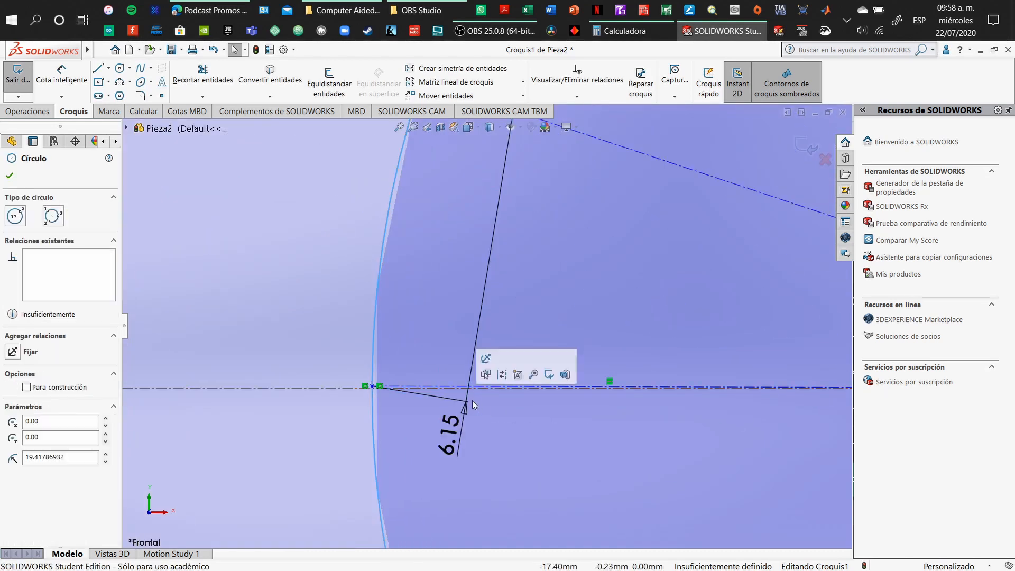
key("Escape")
left_click(452, 429)
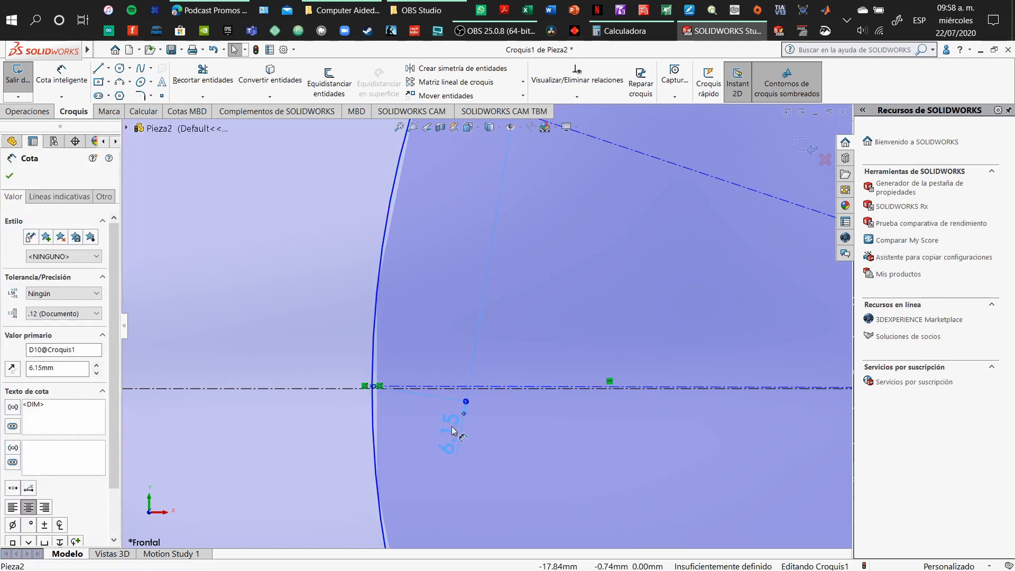
double_click(452, 422)
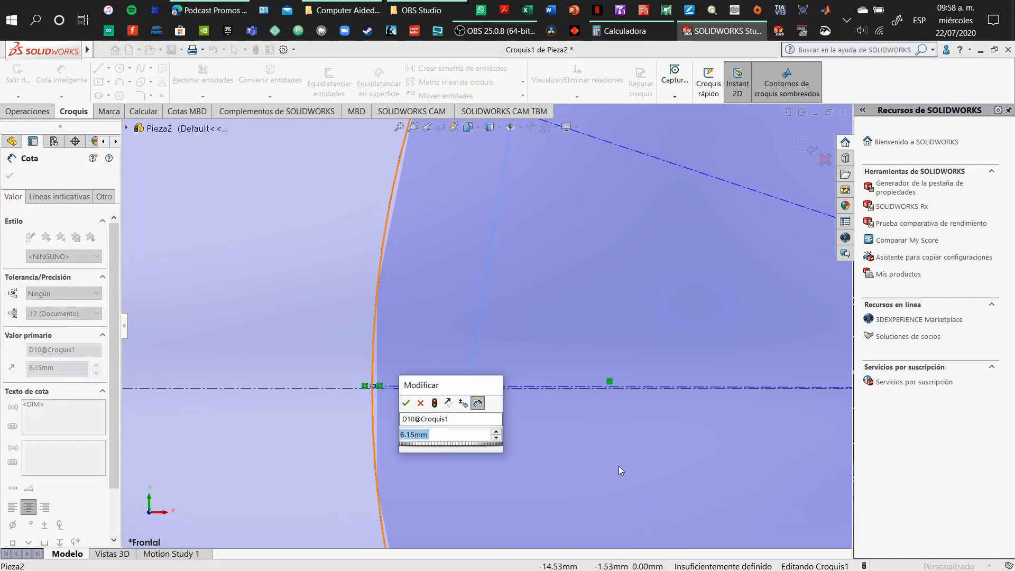
type("6.12")
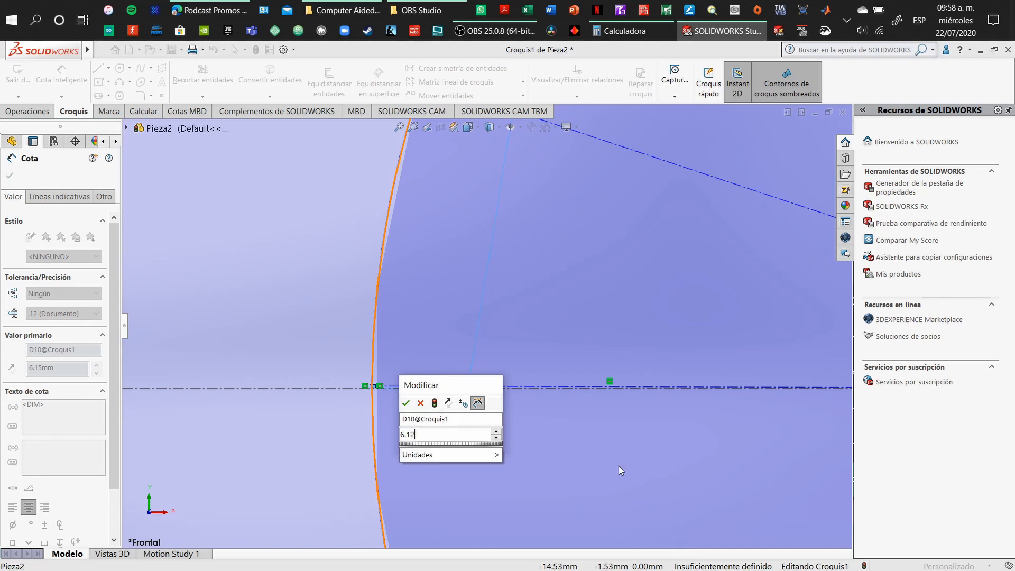
key("BackSpace")
type("2")
key("Return")
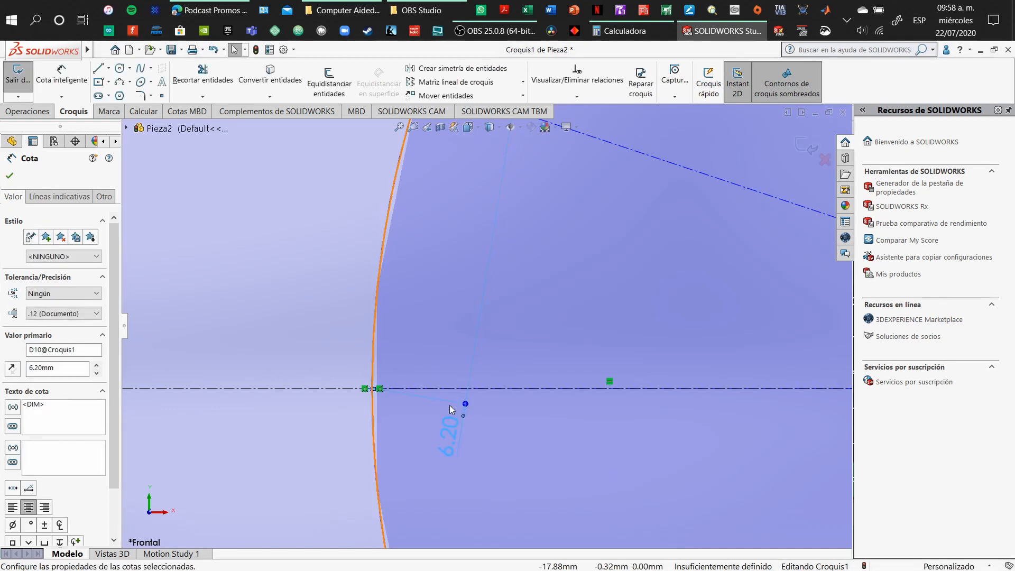
key("ctrl+z")
Switch to the calculator to divide 0.5 by 3 and 0.05 by 3, and close it.
left_click(626, 31)
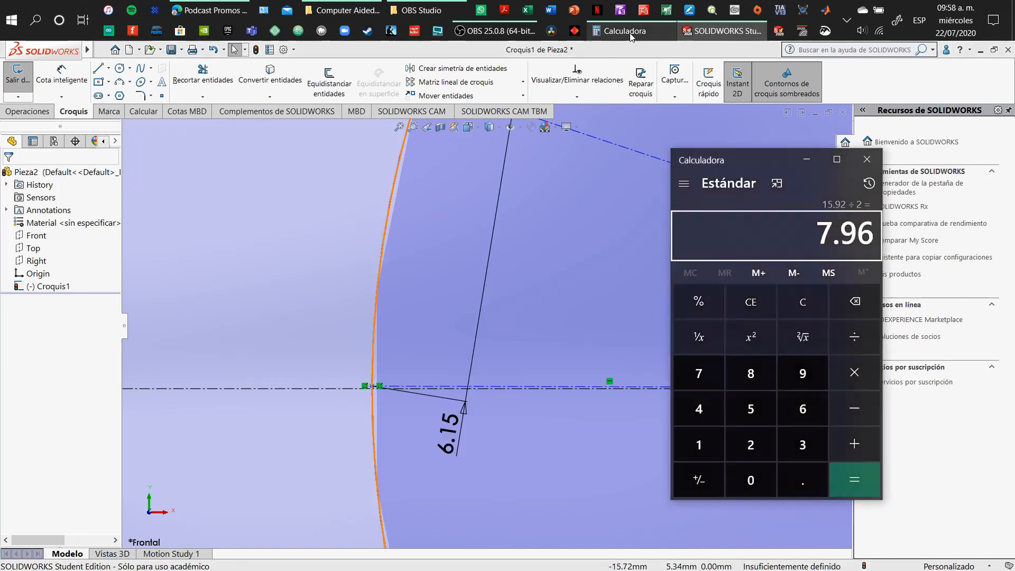
type(".5")
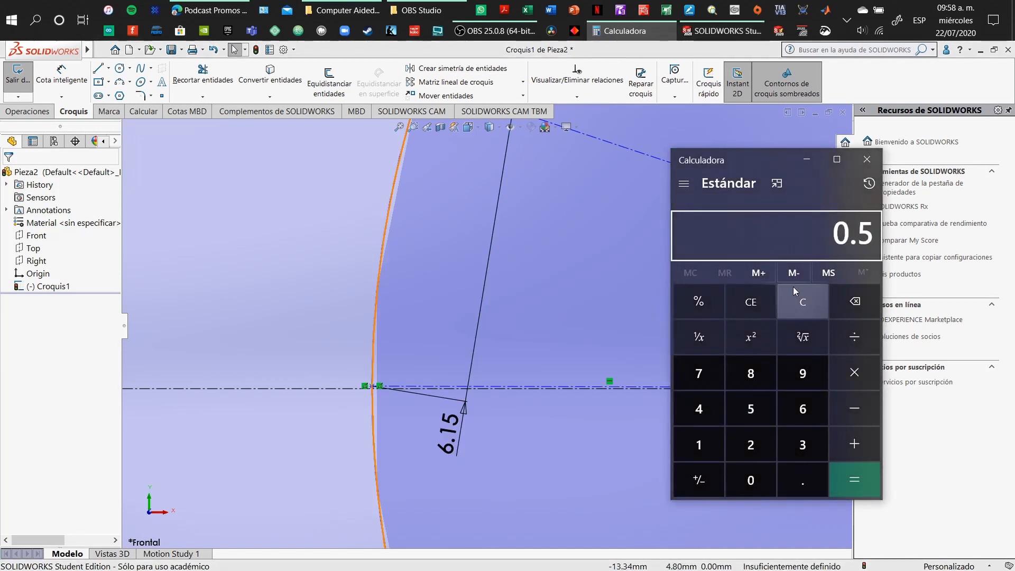
type("/2")
key("BackSpace")
type("3")
key("Return")
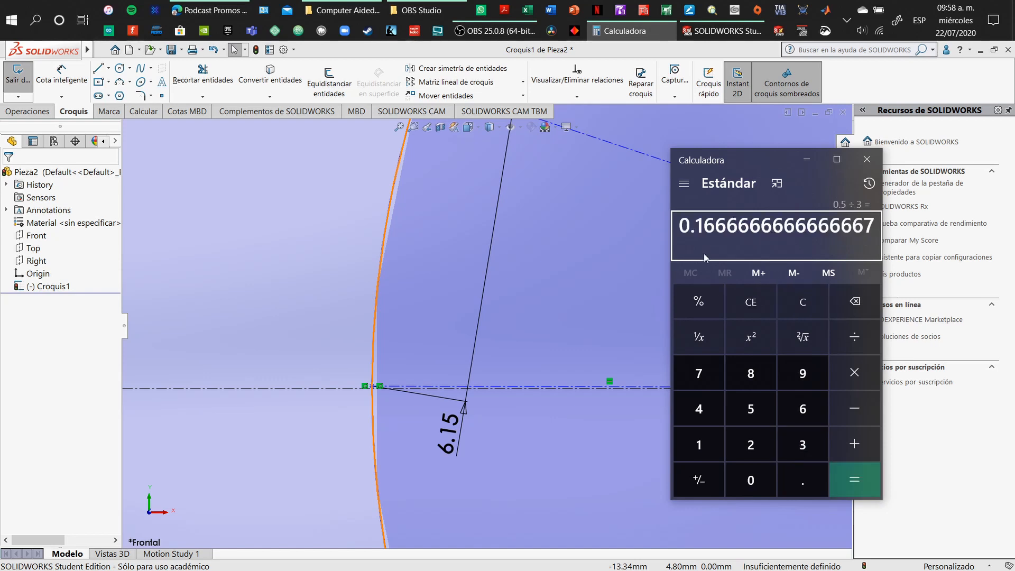
left_click(768, 305)
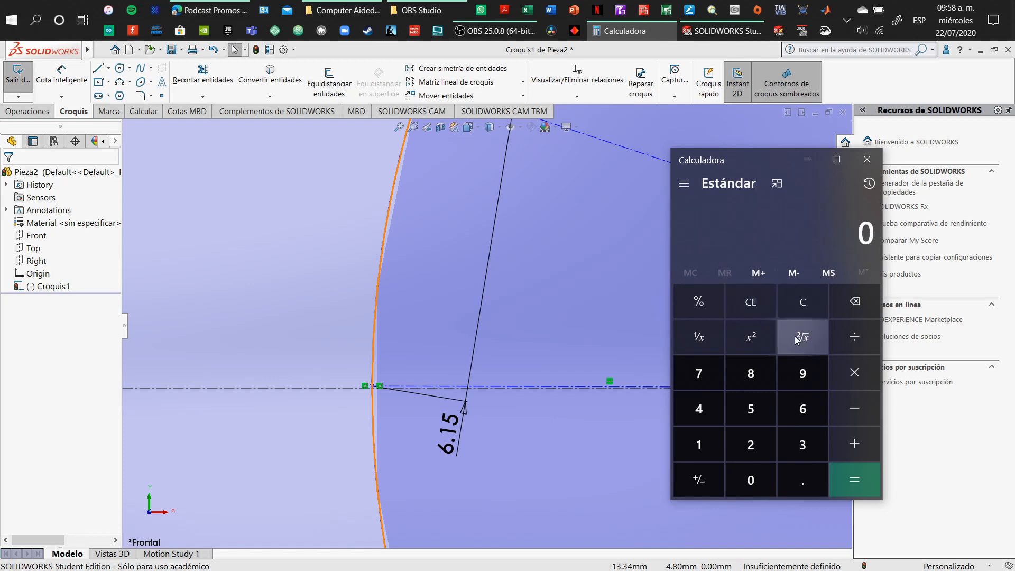
type(".1")
key("Return")
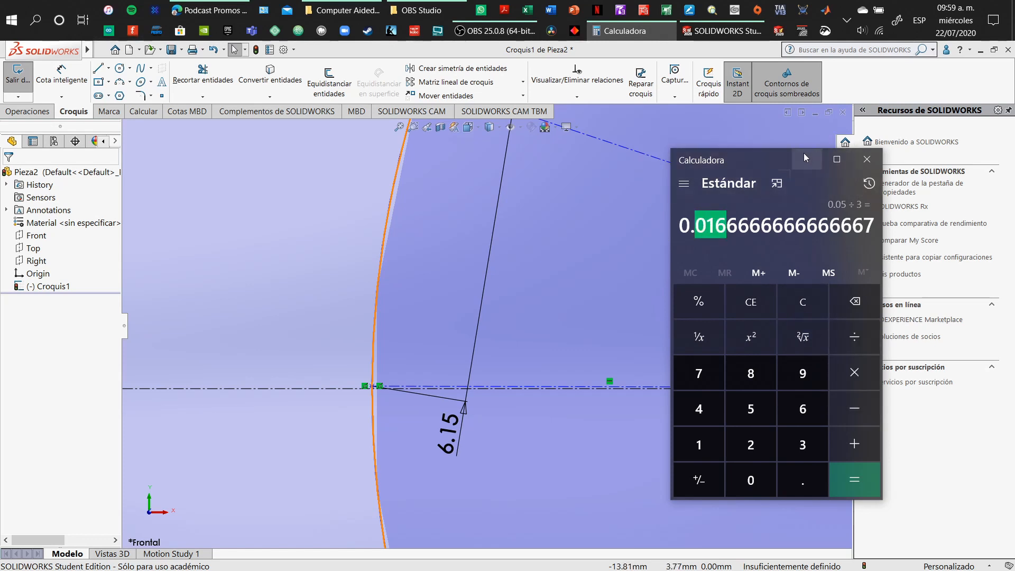
left_click(868, 160)
Increase the distance between the first slanted line's inner endpoint and the vertical centerline by 0.016 to 3.166 mm.
scroll(595, 336, "up", 5)
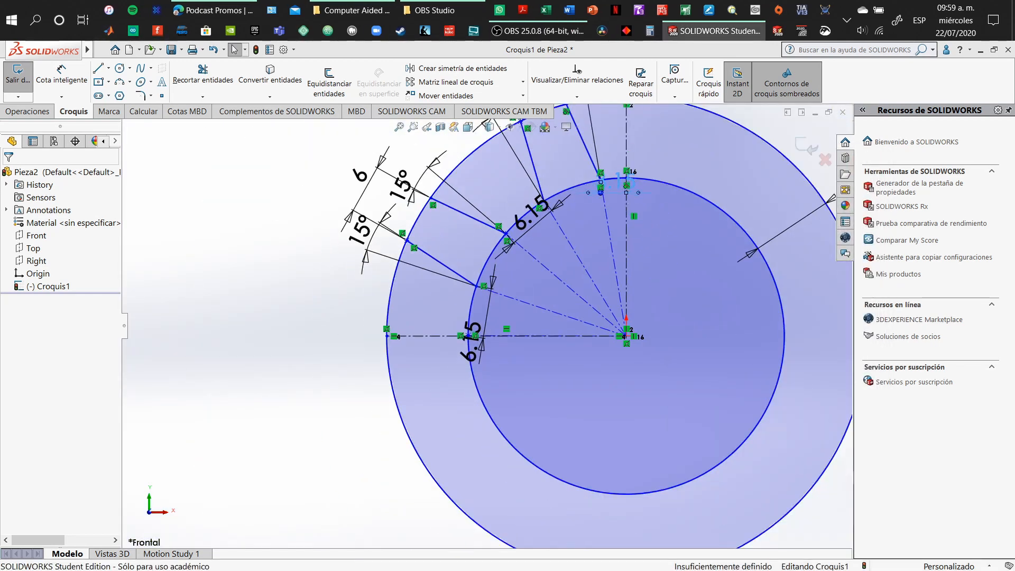
left_click(623, 192)
double_click(619, 182)
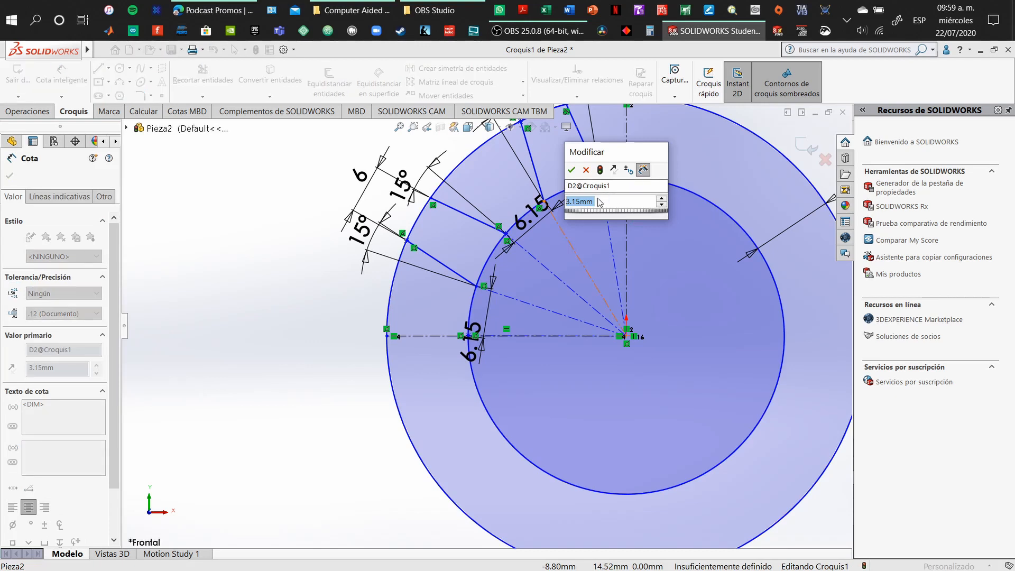
type("+0.")
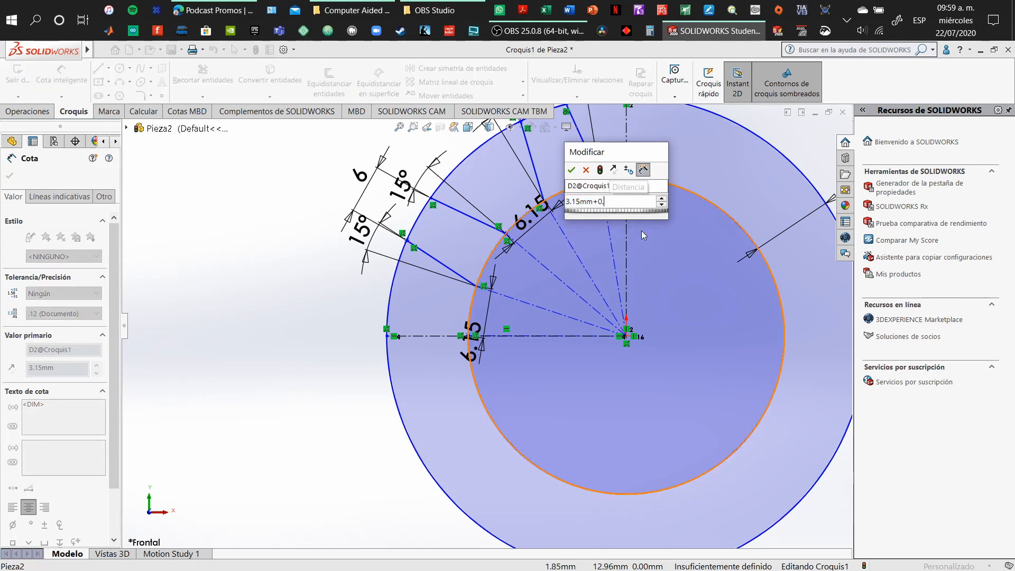
type("075")
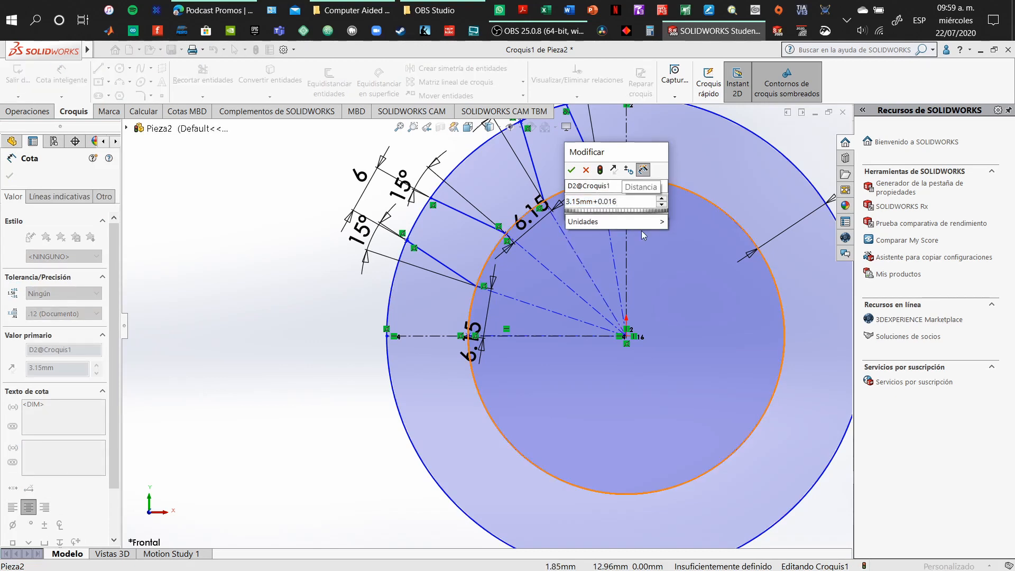
key("Return")
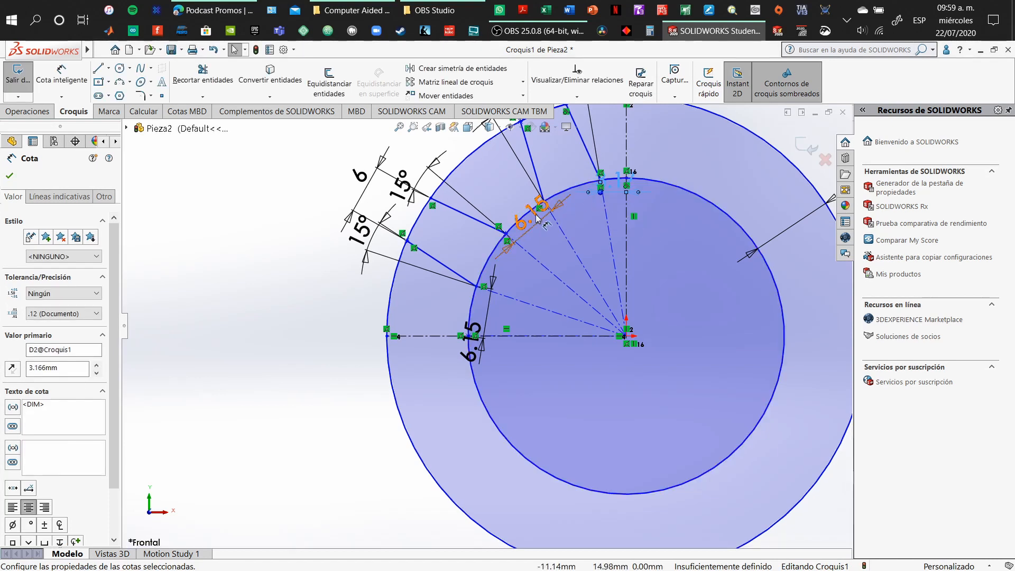
Set the inner endpoint distances between the second and third lines and between the fourth line and fifth construction line to 6.17 mm.
double_click(531, 214)
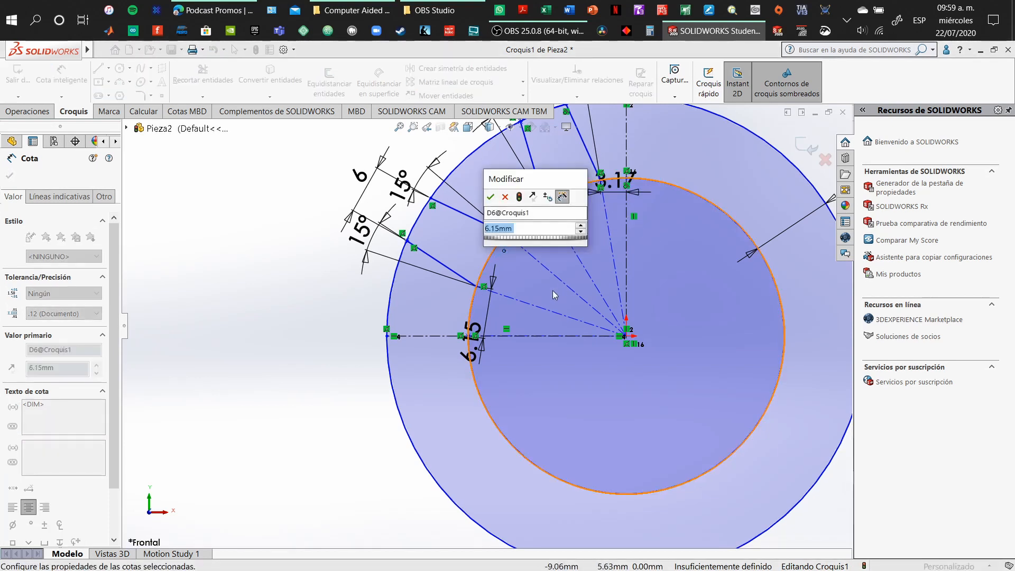
type("6.17")
key("Return")
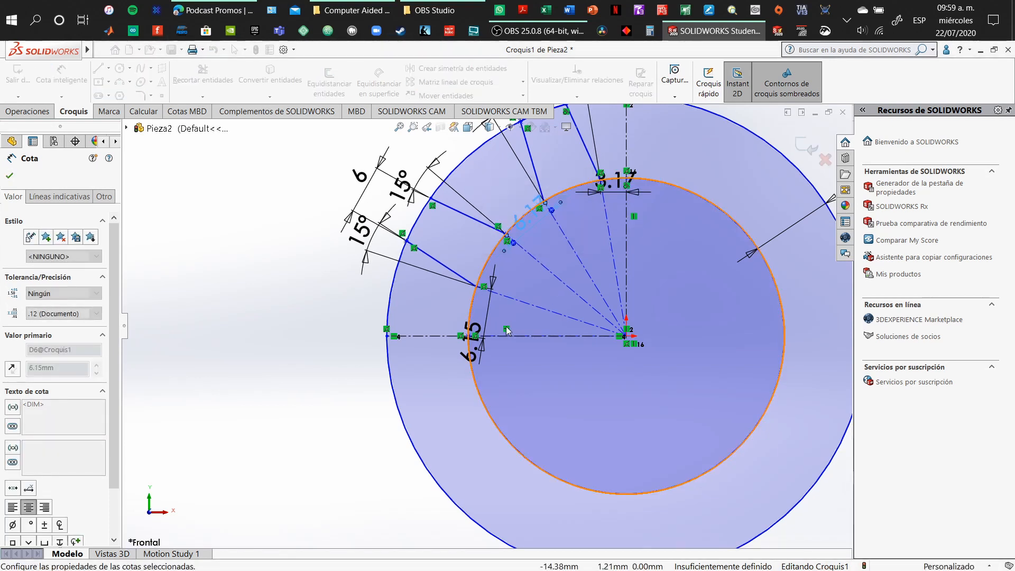
double_click(472, 327)
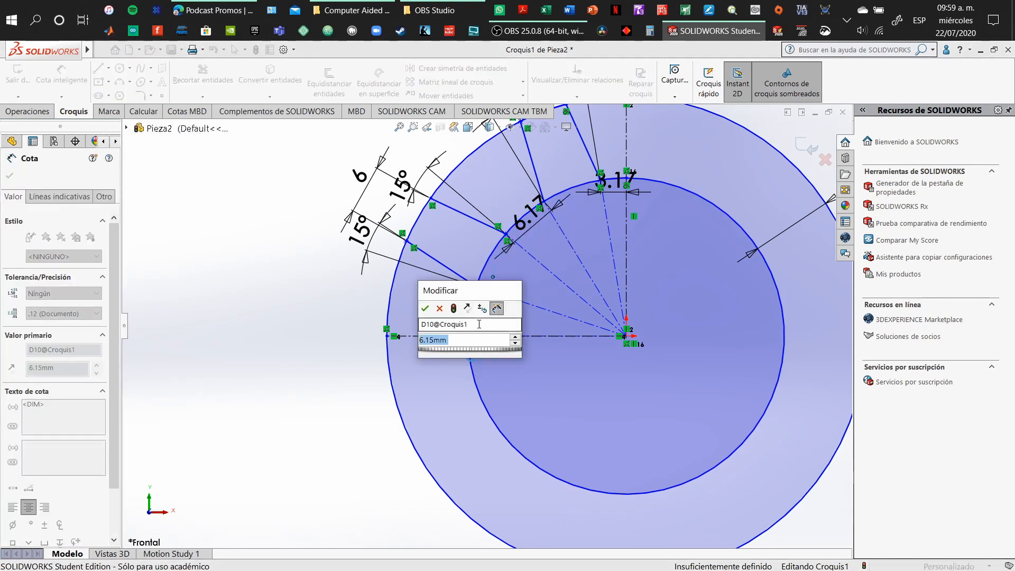
type("6.17")
key("Return")
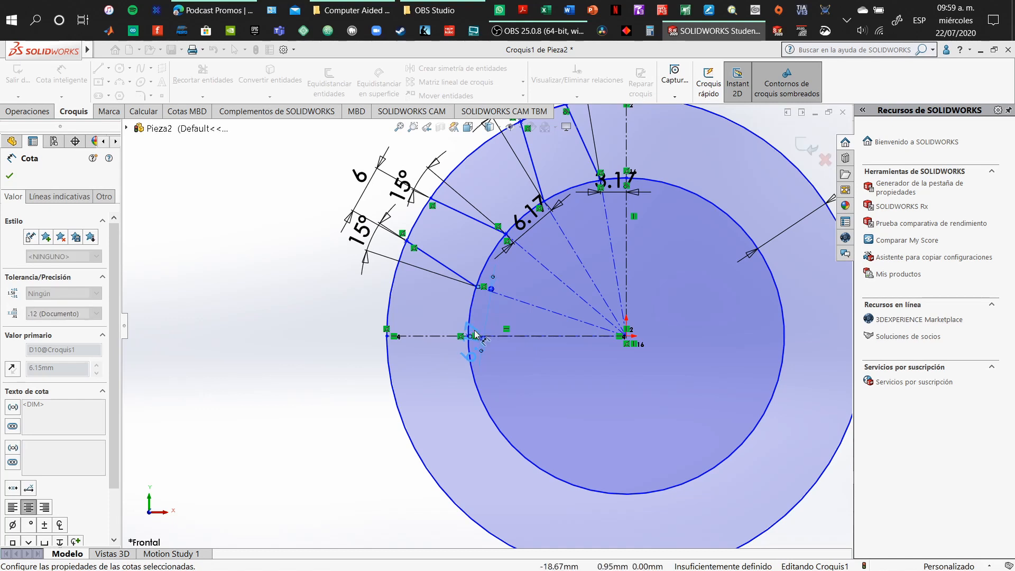
scroll(475, 334, "down", 8)
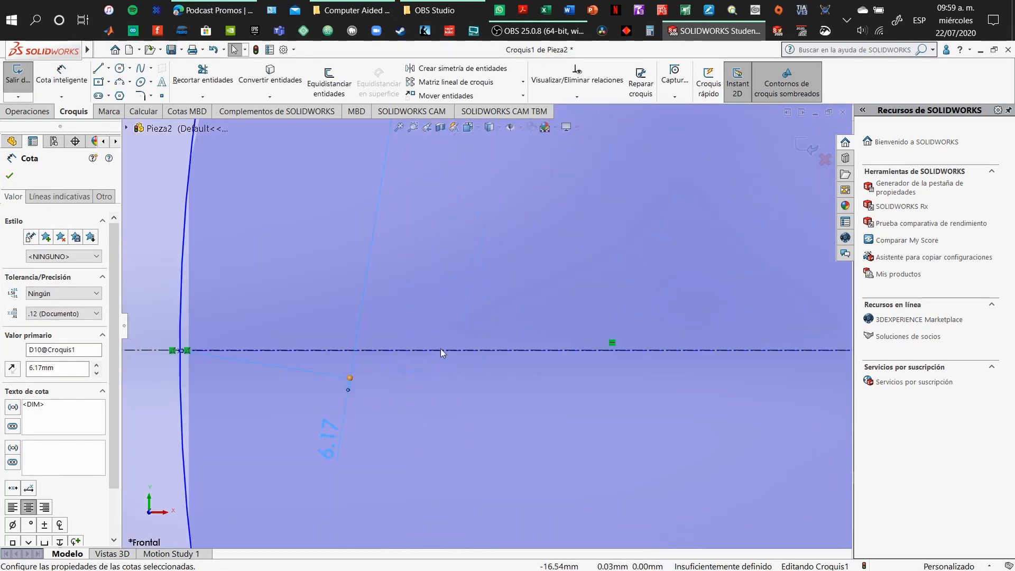
scroll(481, 288, "up", 3)
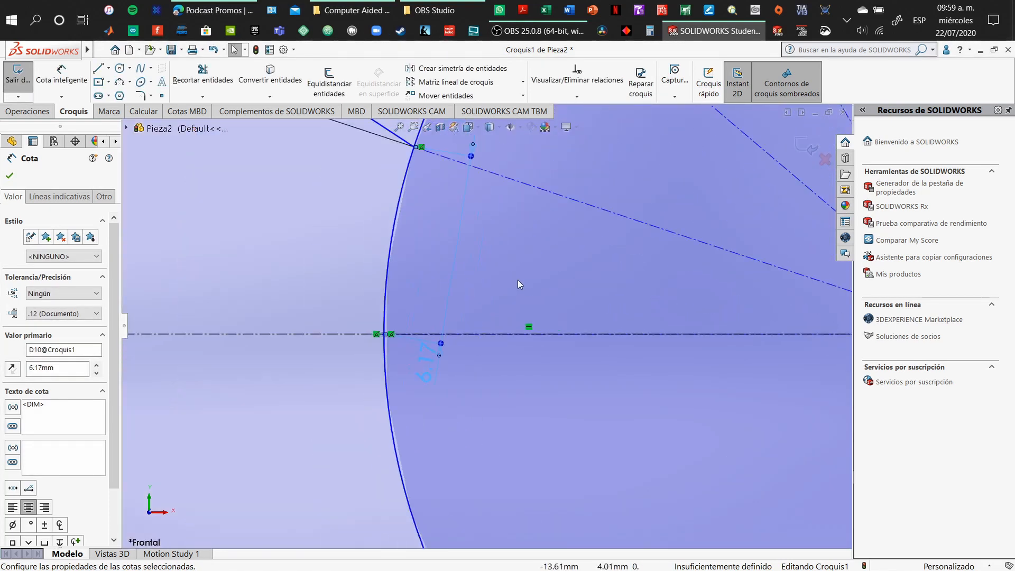
scroll(521, 283, "up", 5)
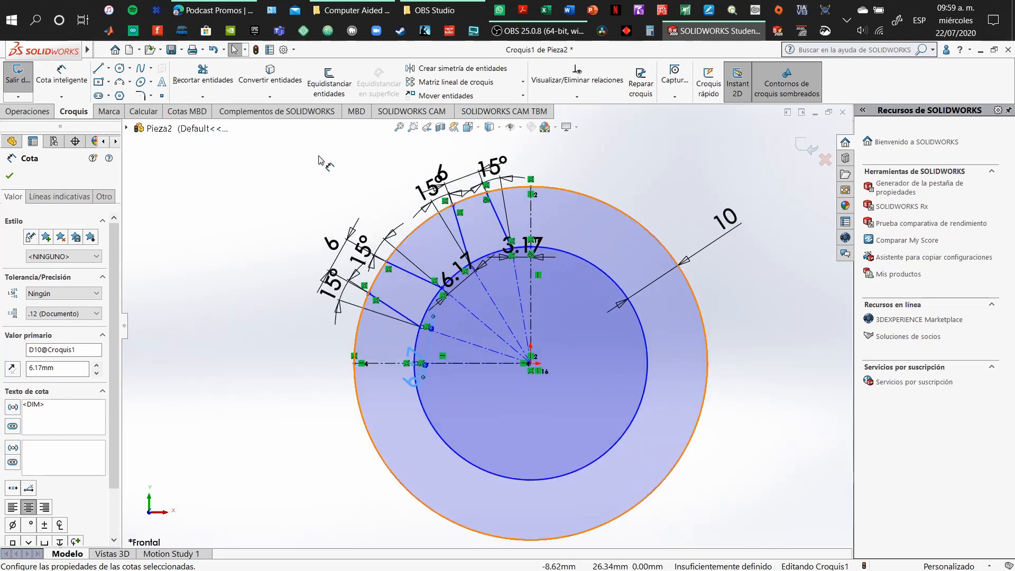
Draw three-point arcs on the outer circle between the third and fourth lines, and on the inner circle across the two remaining gaps.
left_click(615, 207)
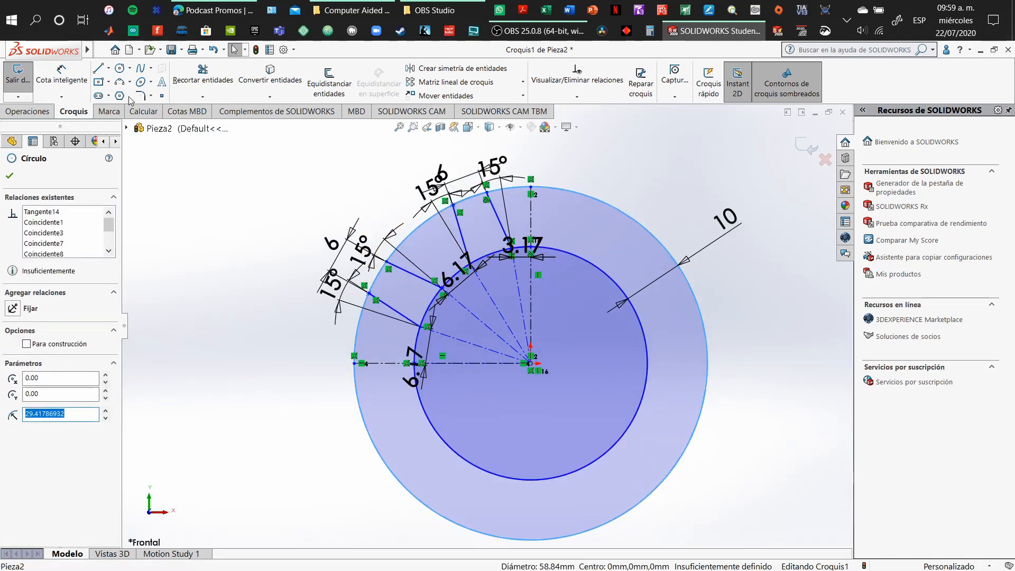
left_click(121, 82)
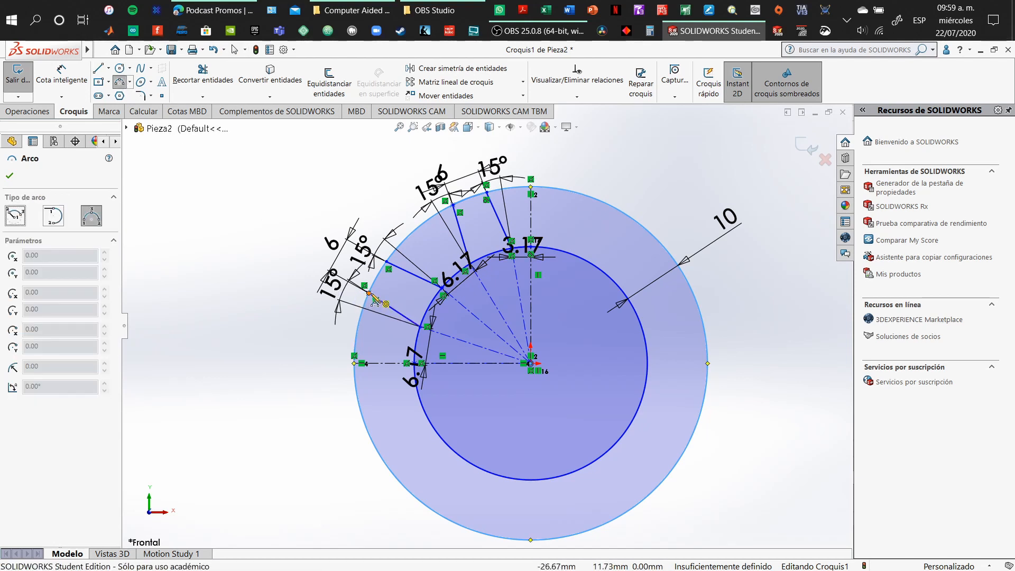
left_click(386, 261)
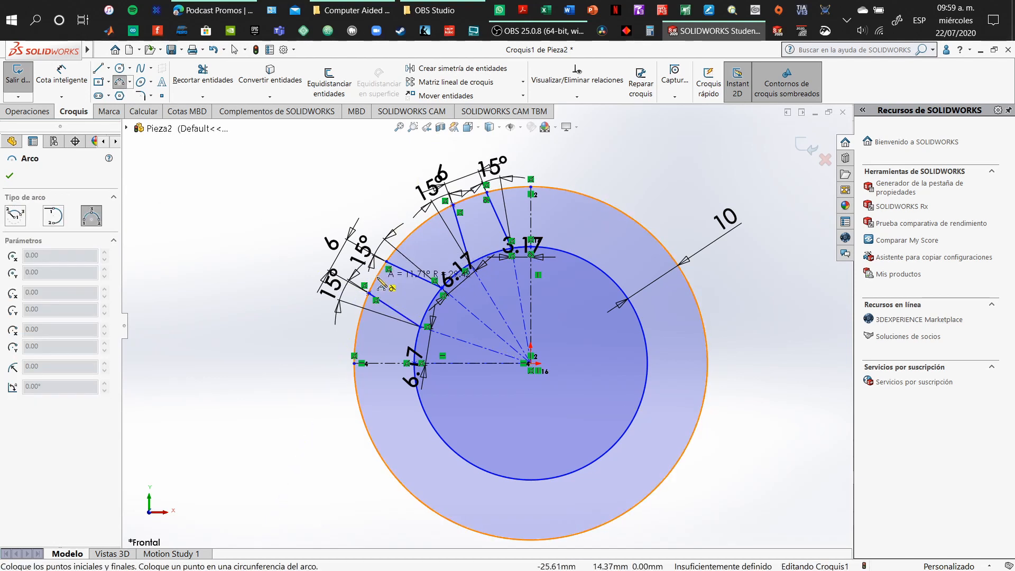
left_click(377, 276)
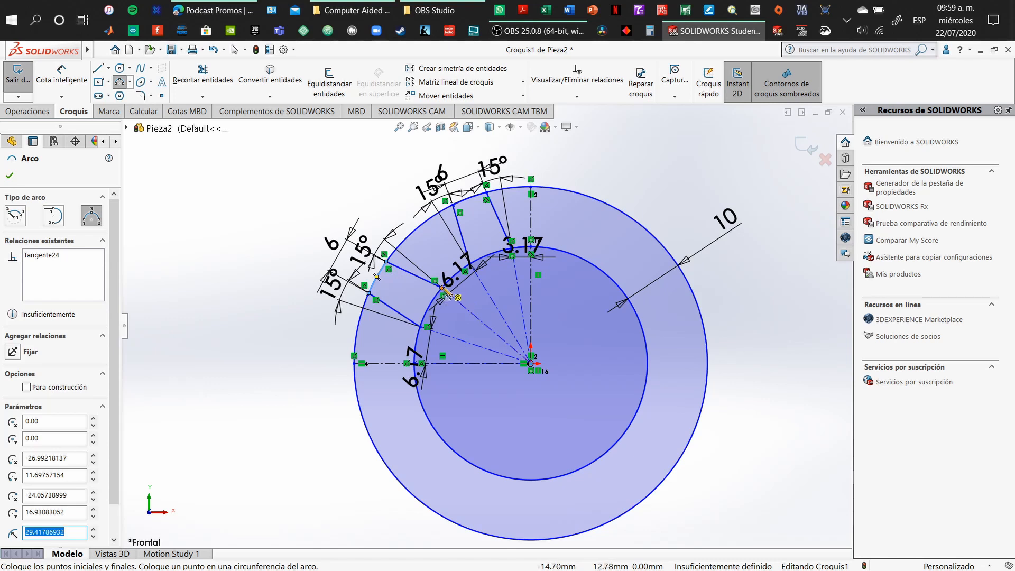
left_click(443, 289)
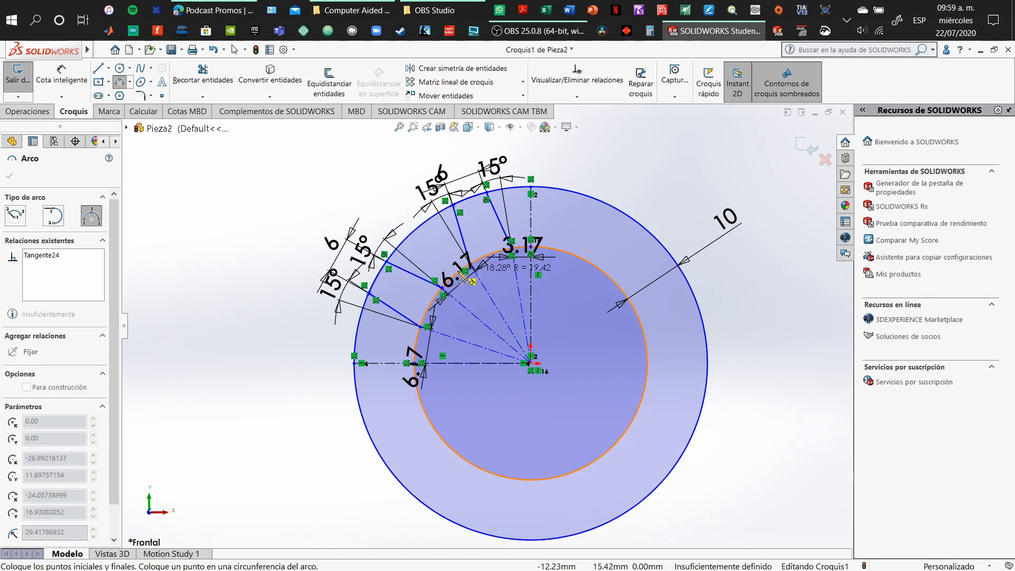
left_click(460, 273)
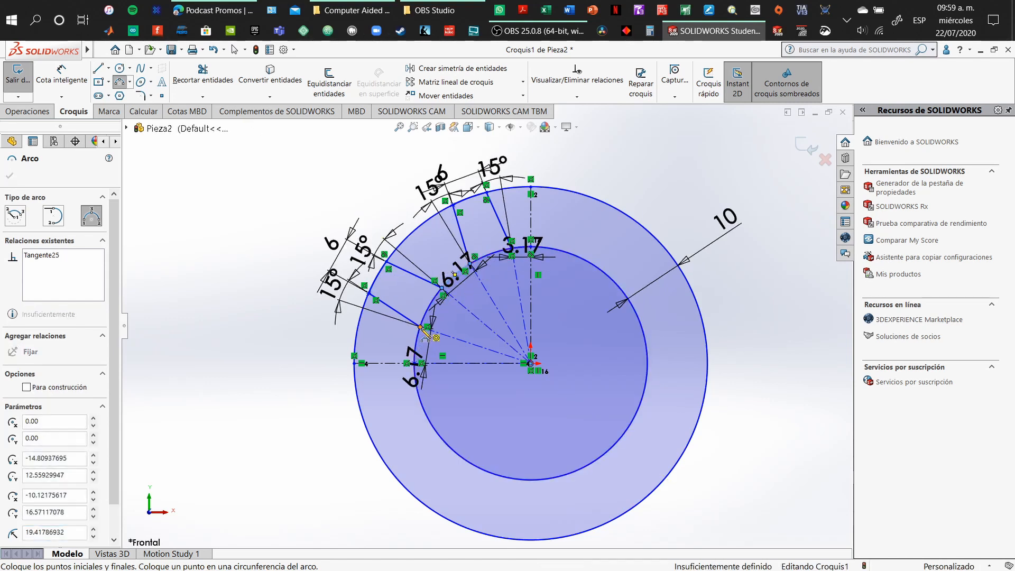
left_click(422, 328)
left_click(418, 364)
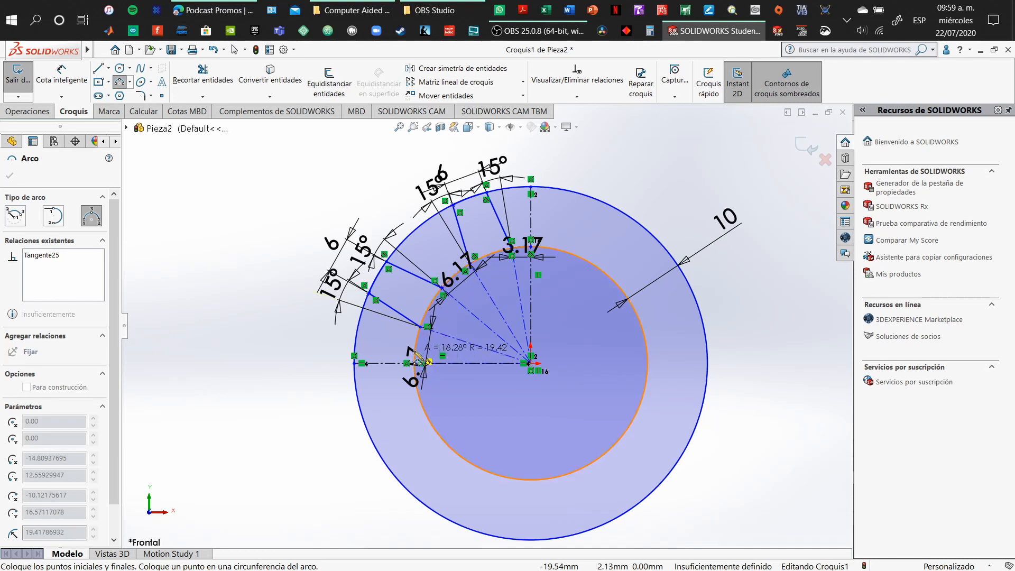
left_click(418, 362)
key("Escape")
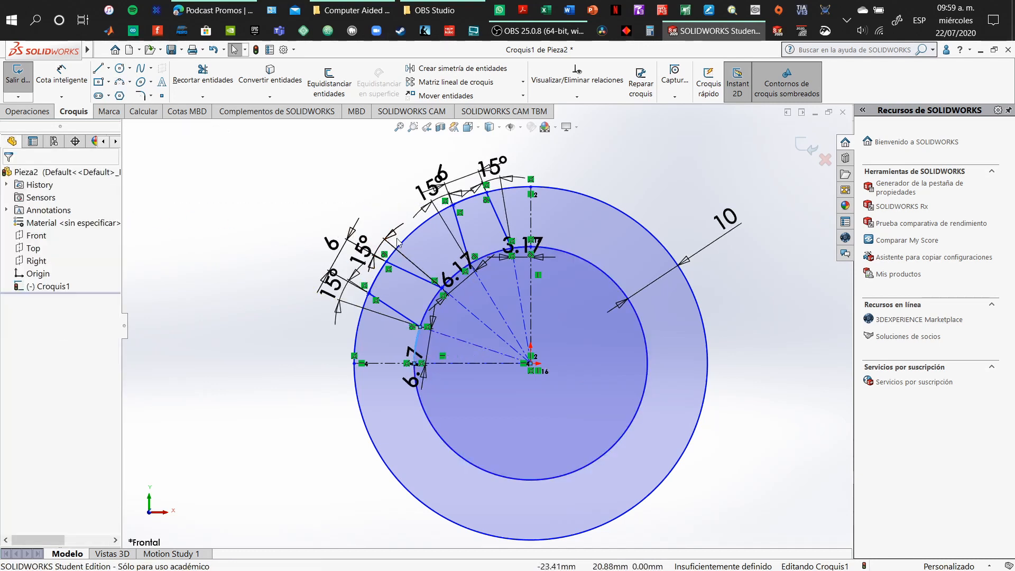
Delete the outer and inner full circles, keeping the slanted lines and connecting arcs.
left_click(414, 235)
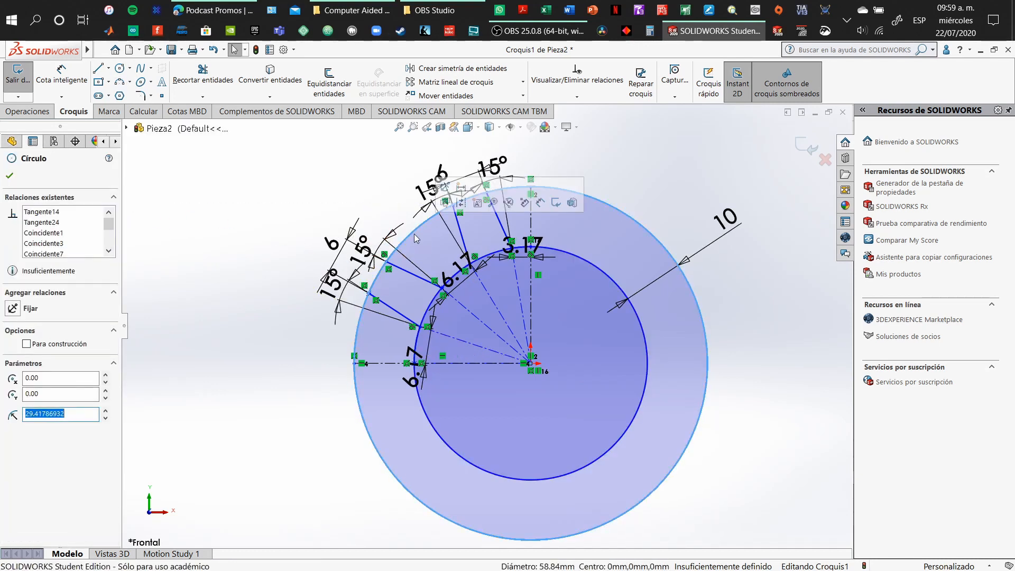
key("Delete")
key("Return")
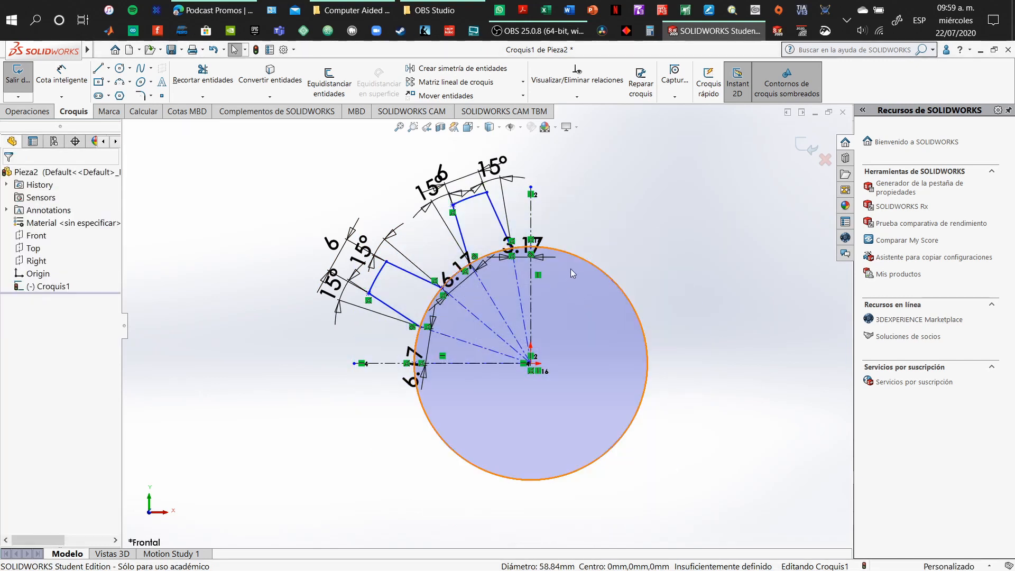
left_click(589, 262)
key("Delete")
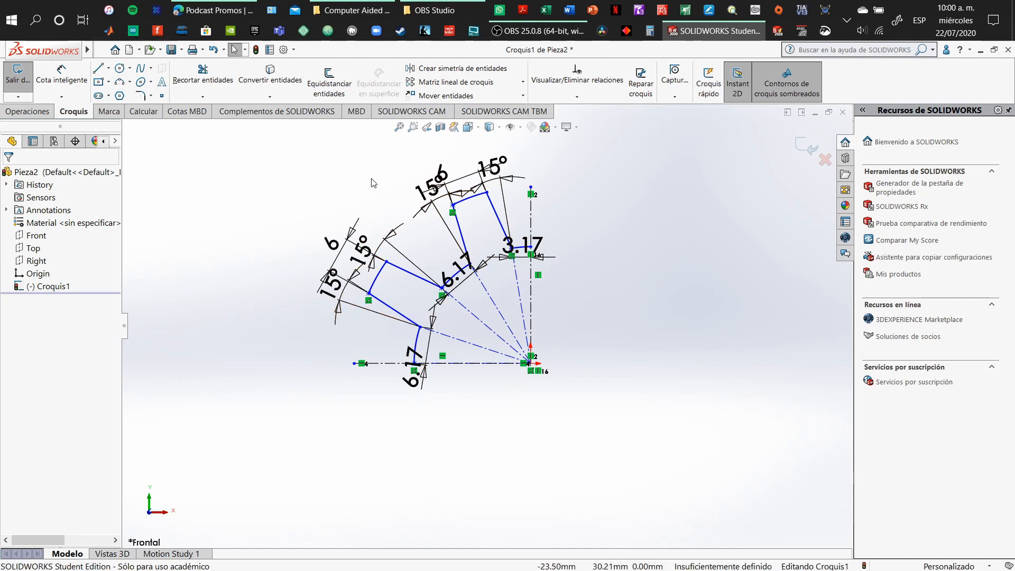
Try to mirror the quarter profile and its radial construction lines about the vertical centerline, excluding both centerlines from the mirrored entities.
left_click(489, 72)
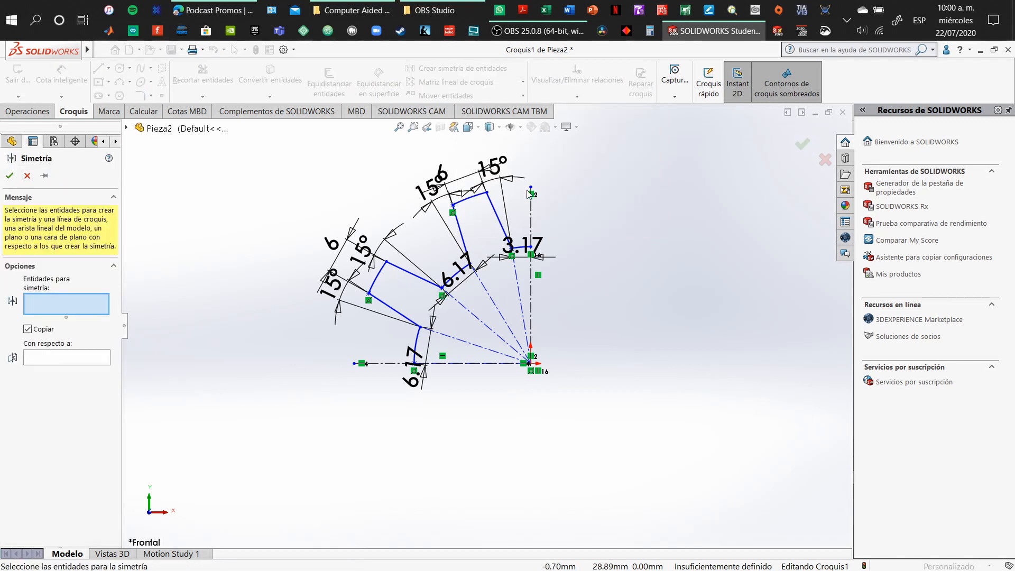
left_click_drag(230, 167, 708, 479)
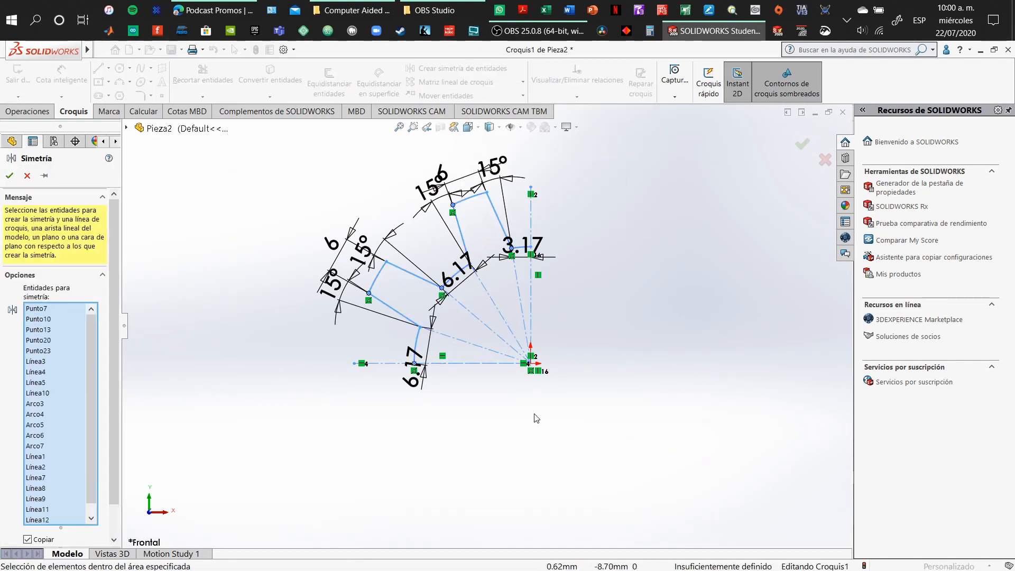
left_click(532, 225)
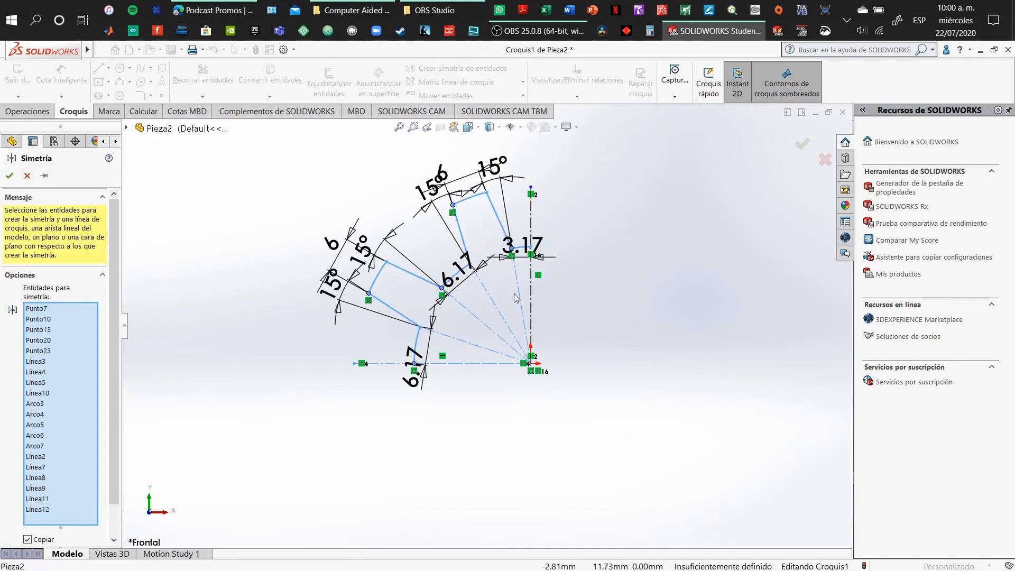
left_click(461, 364)
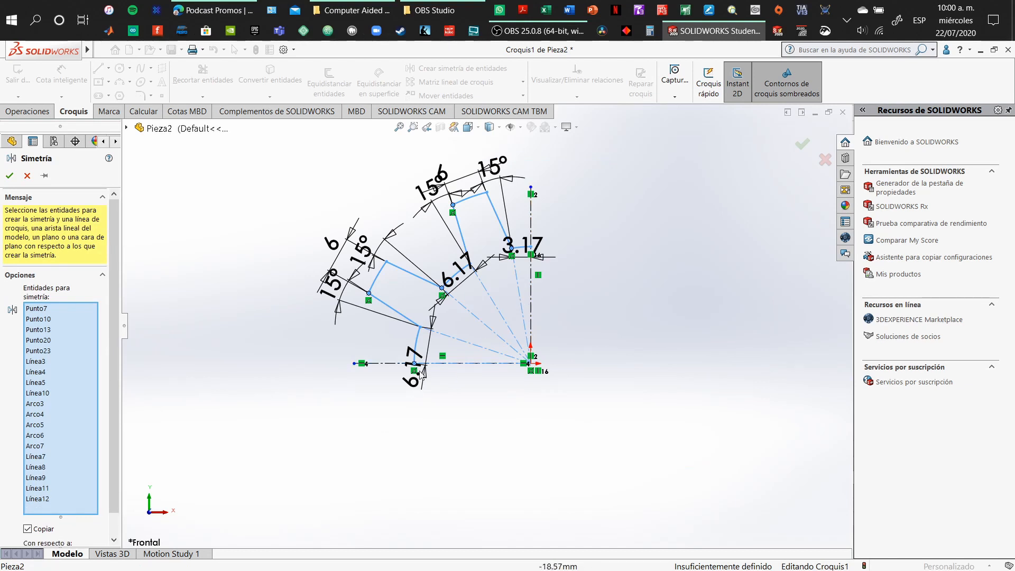
scroll(50, 295, "down", 1)
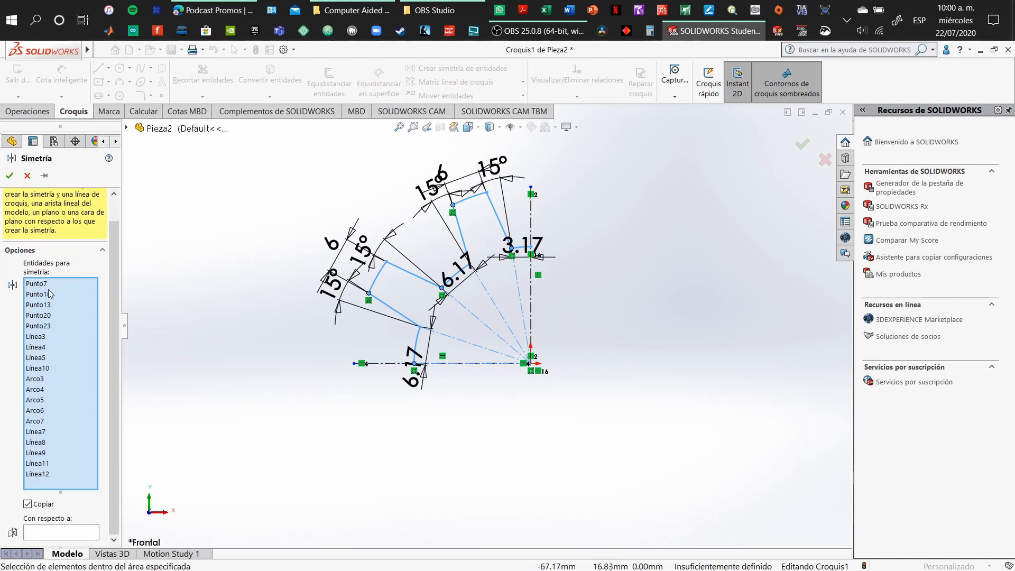
left_click(82, 535)
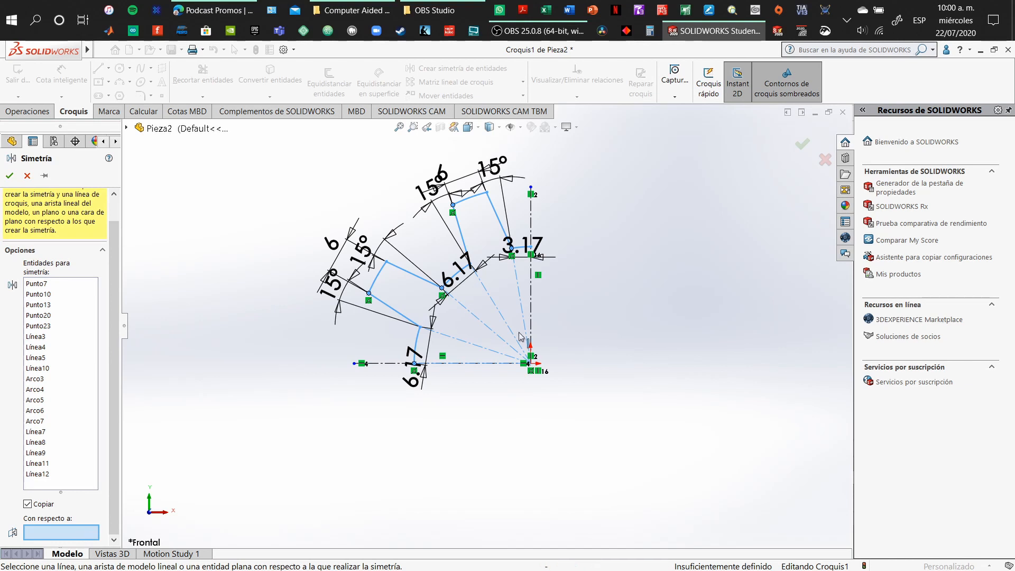
left_click(531, 207)
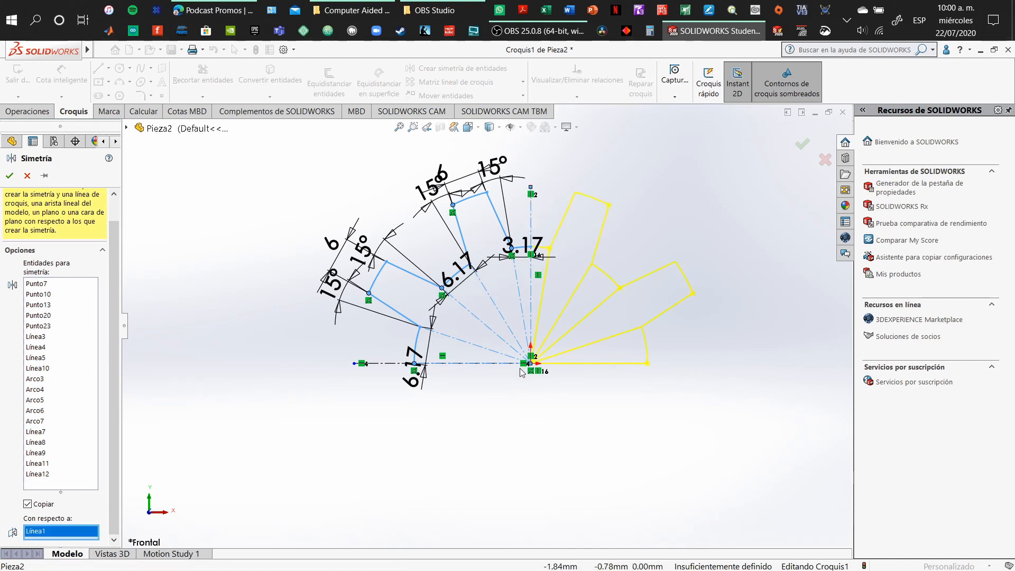
left_click(477, 363)
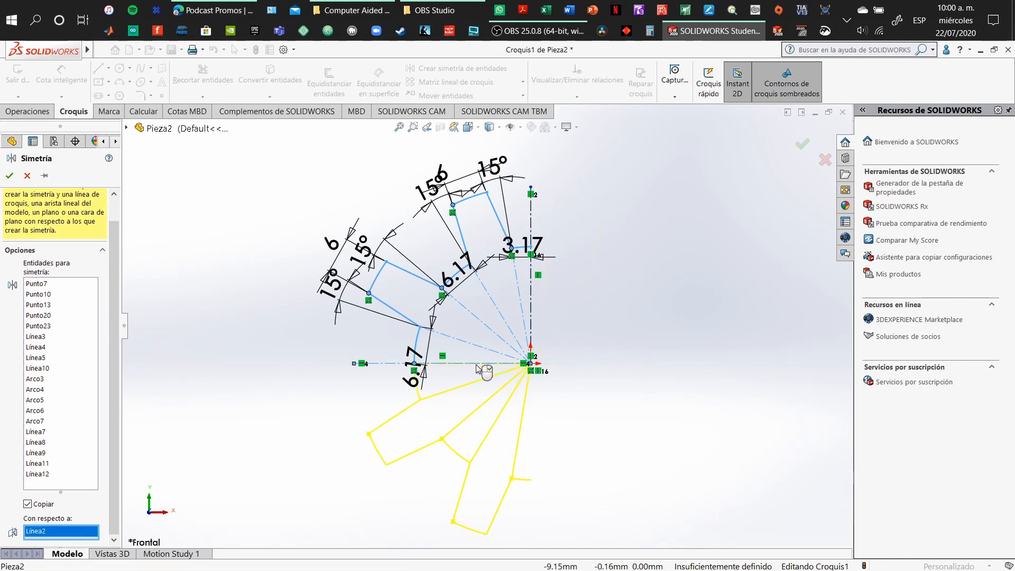
left_click(531, 223)
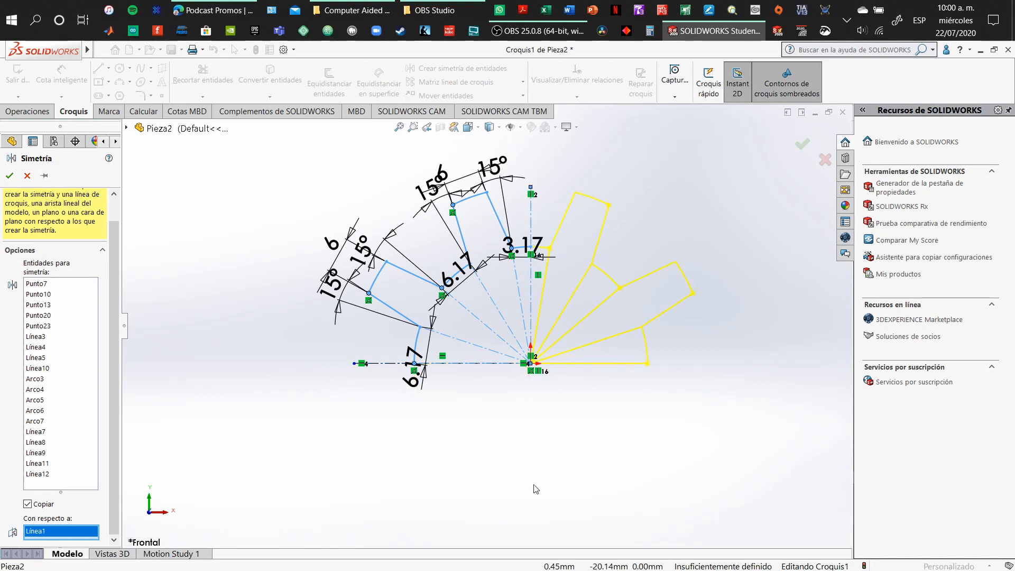
left_click(802, 144)
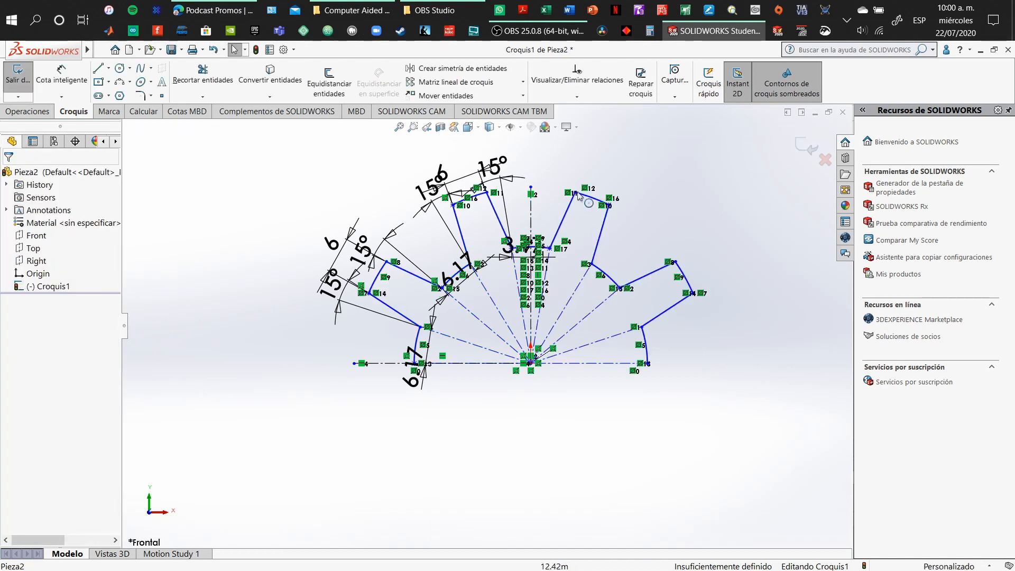
Try to mirror the whole upper half of the profile about the horizontal centerline.
mouse_move(281, 151)
left_mouse_down()
mouse_move(300, 175)
mouse_move(883, 484)
left_mouse_up()
left_click(456, 68)
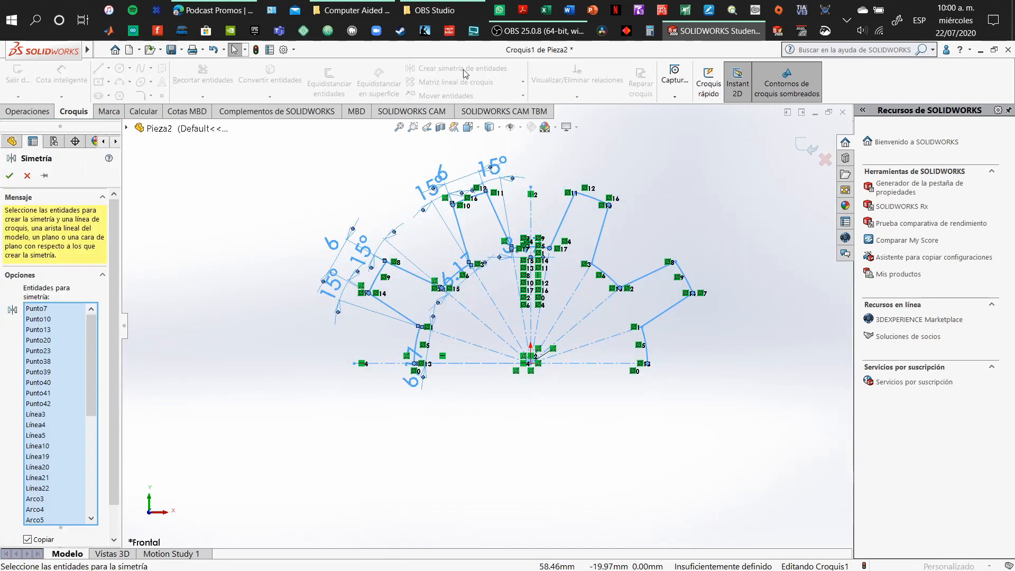
scroll(81, 382, "down", 3)
scroll(103, 435, "down", 1)
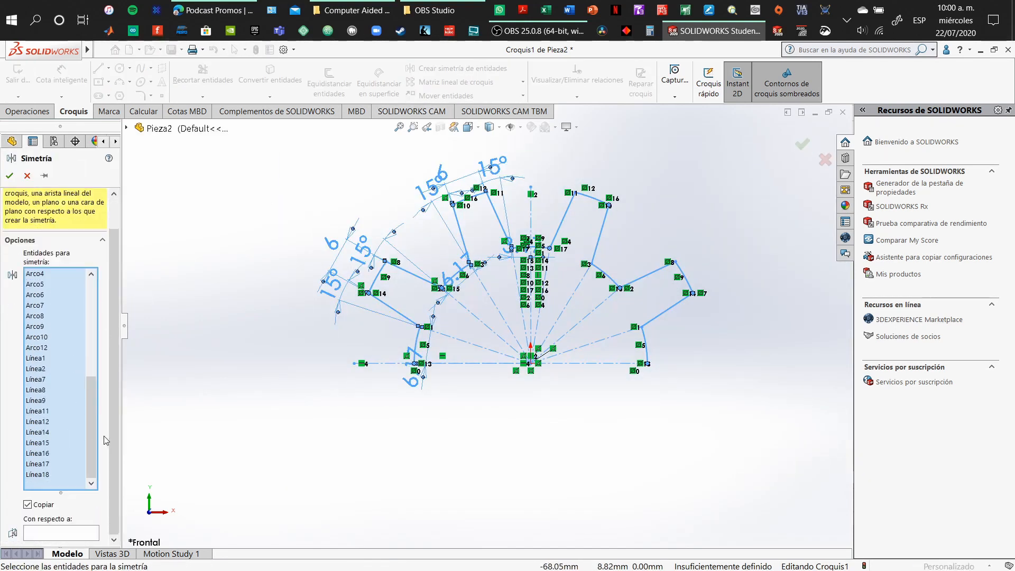
left_click(80, 533)
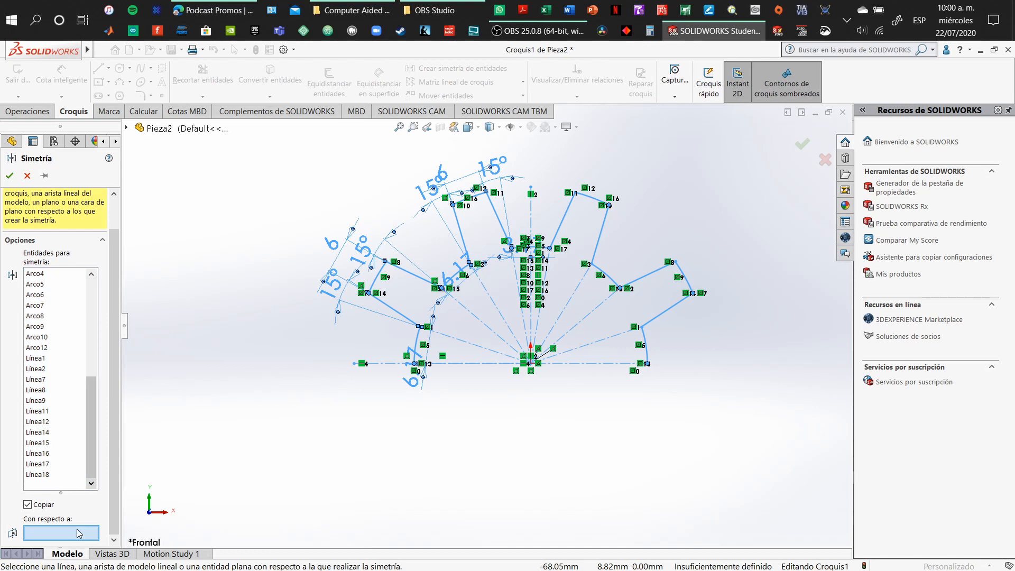
left_click(491, 364)
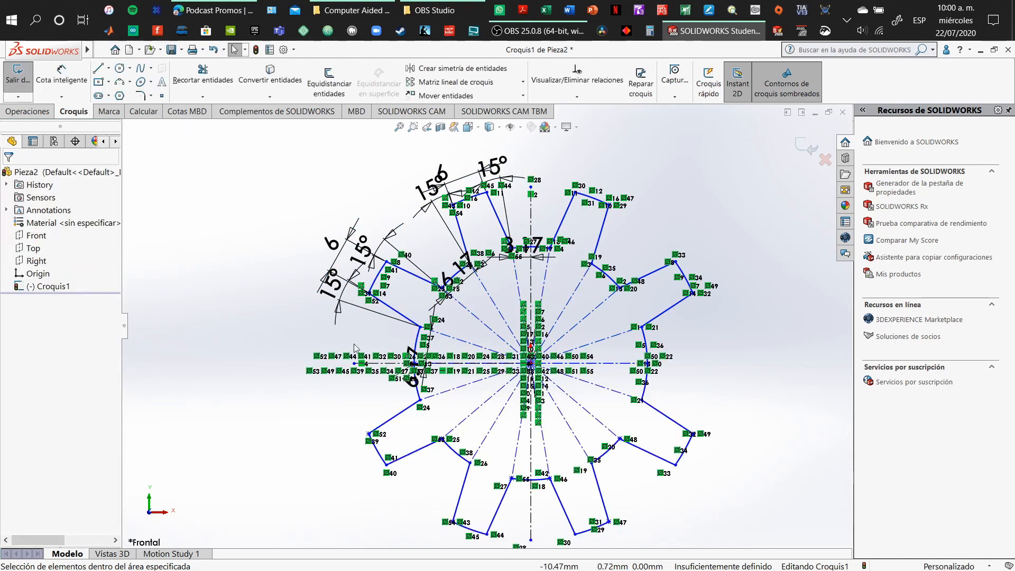
Inspect the inner arc beside the vertical centerline and undo both mirror operations.
scroll(523, 233, "down", 8)
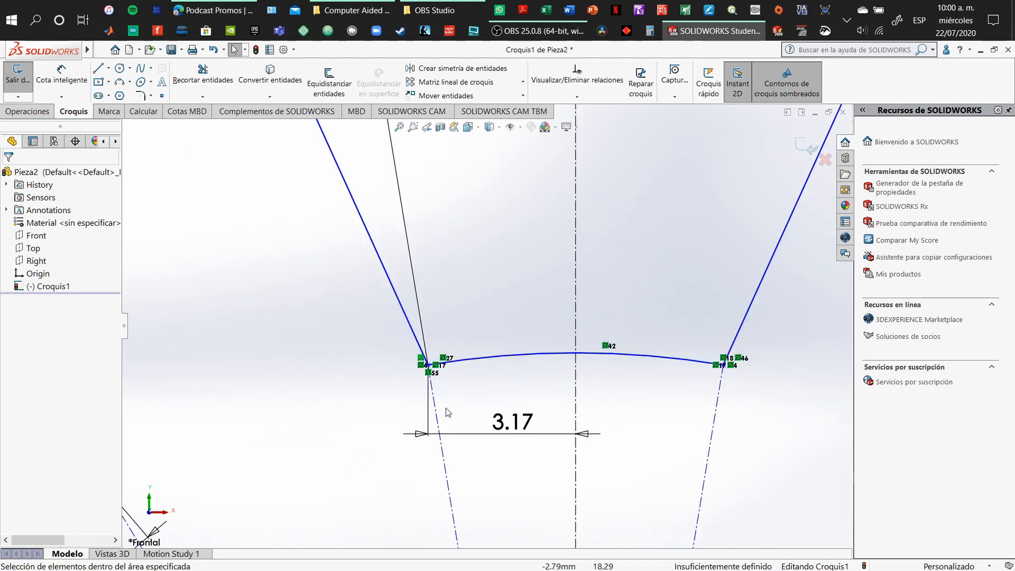
scroll(370, 465, "up", 5)
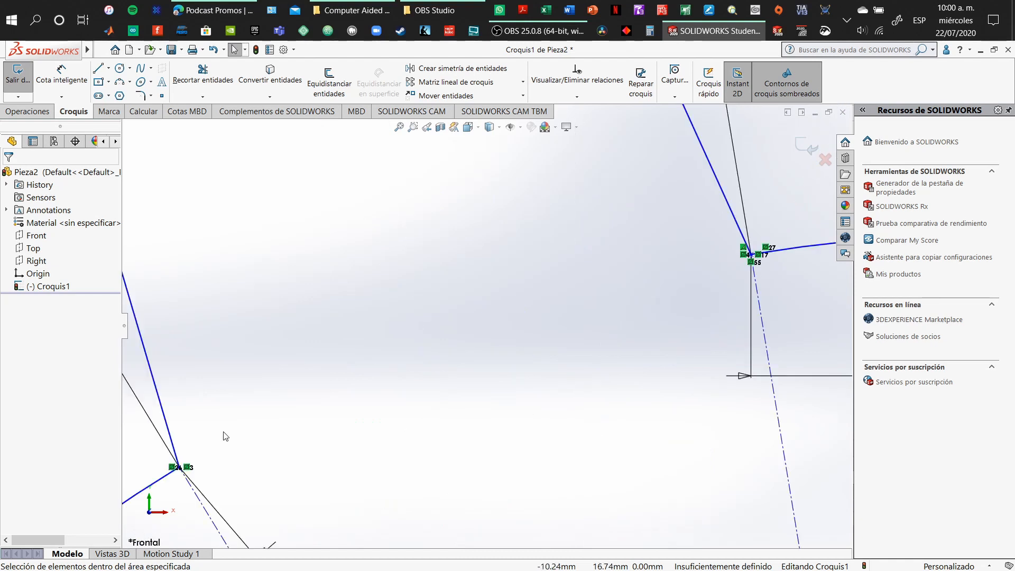
scroll(483, 314, "up", 4)
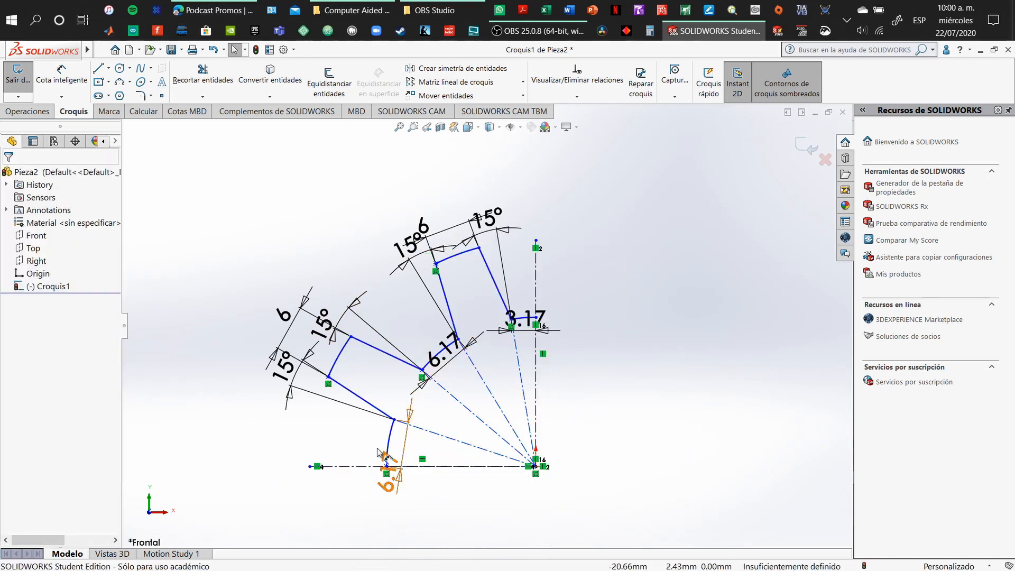
Check the distance dimension between the fourth line's inner endpoint and the inner arc's endpoint on the horizontal centerline.
scroll(373, 470, "down", 5)
double_click(454, 465)
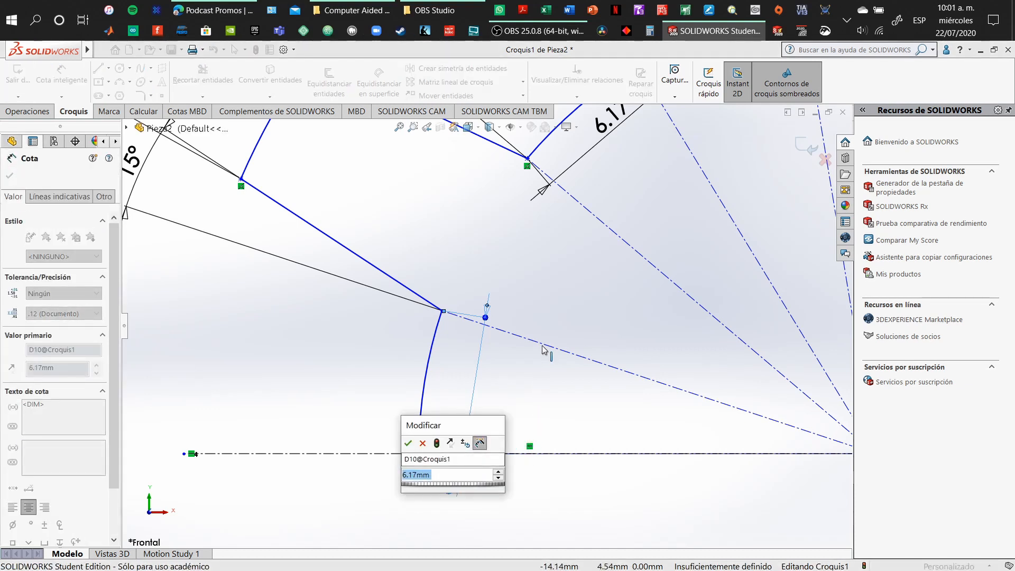
scroll(513, 315, "up", 6)
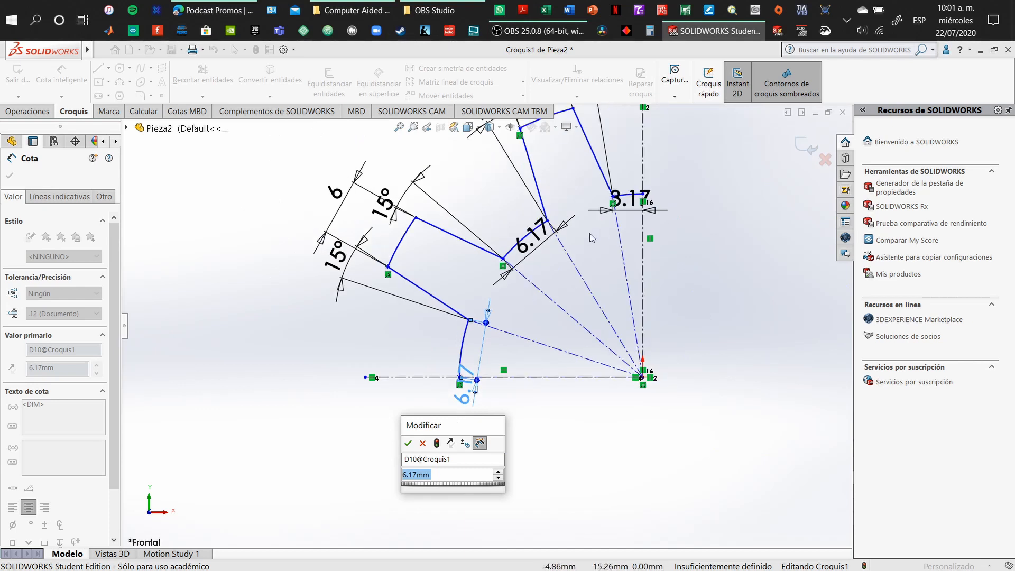
key("Return")
key("Escape")
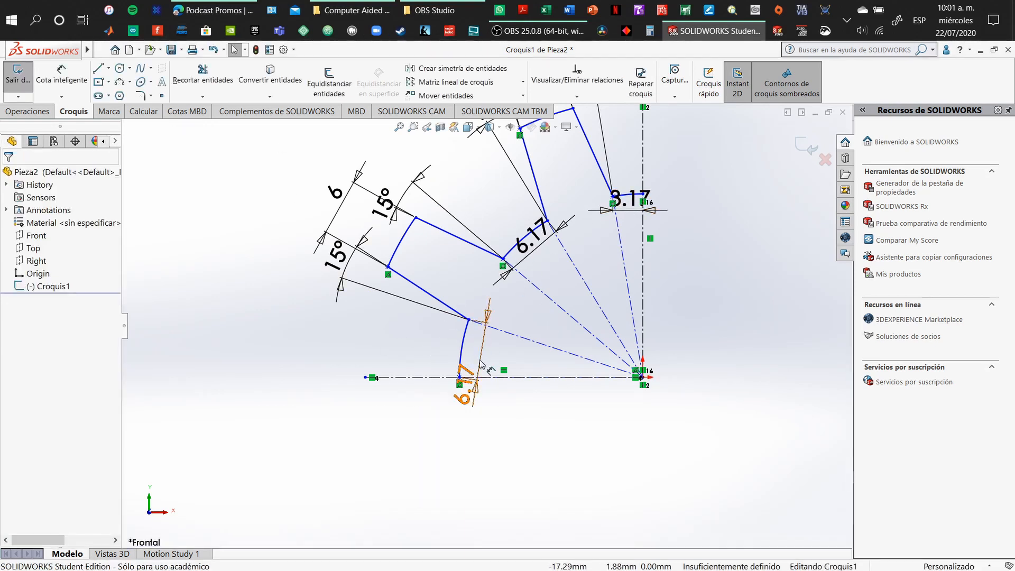
left_click(465, 376)
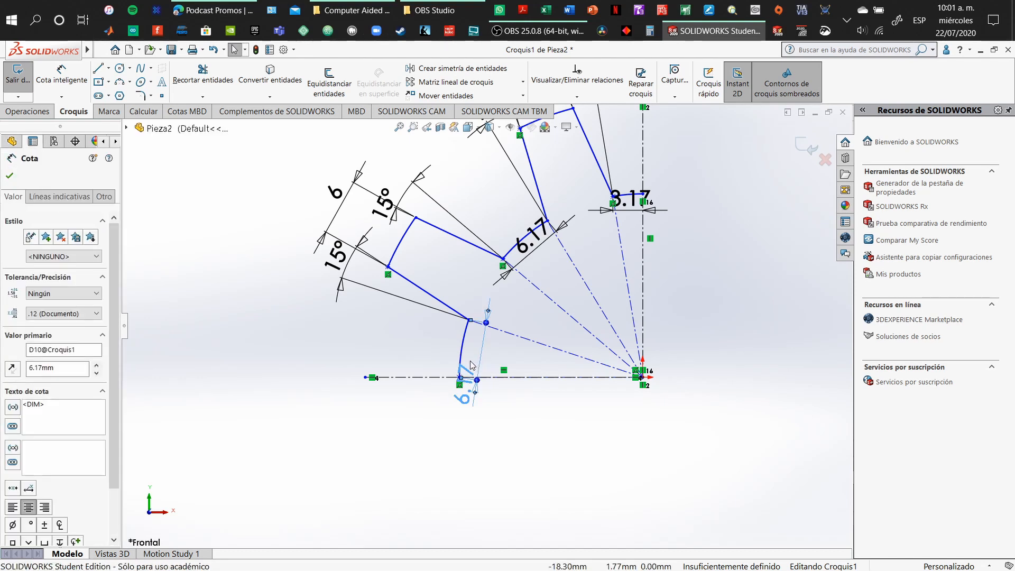
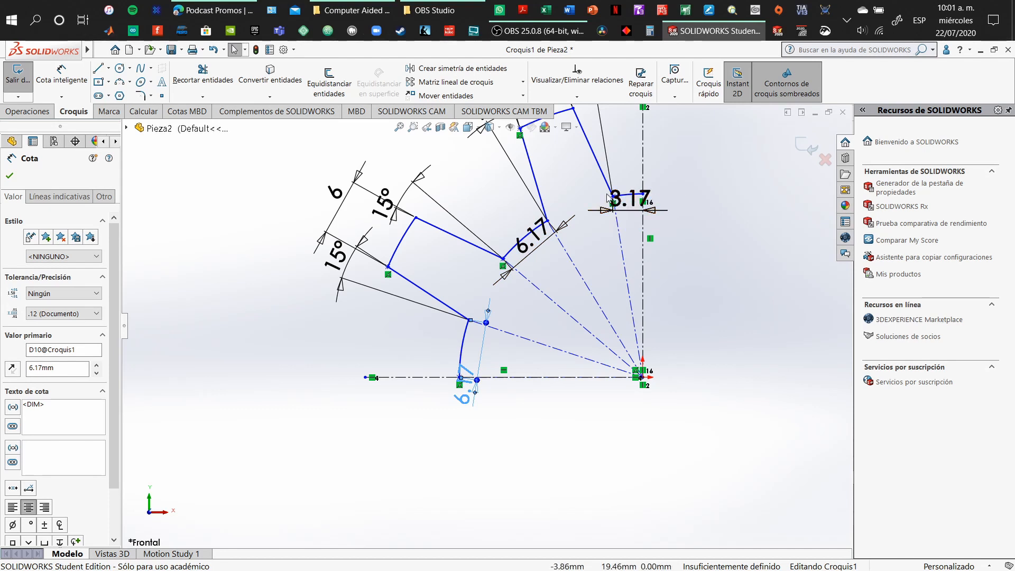
Try to set the inner arc distances to 4 mm at the vertical centerline, 8 mm across the middle arc and 4 mm at the horizontal centerline.
double_click(634, 202)
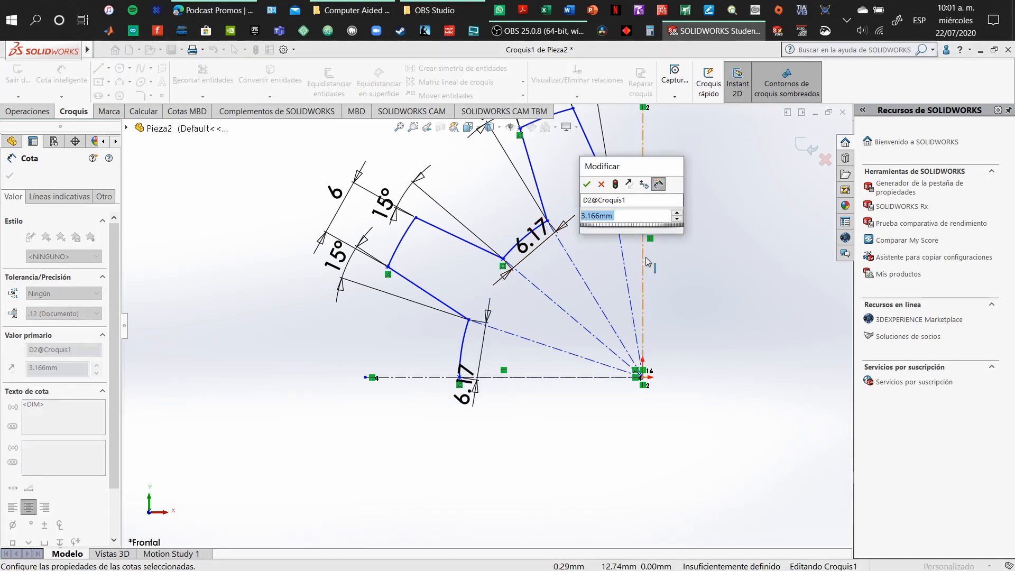
type("4")
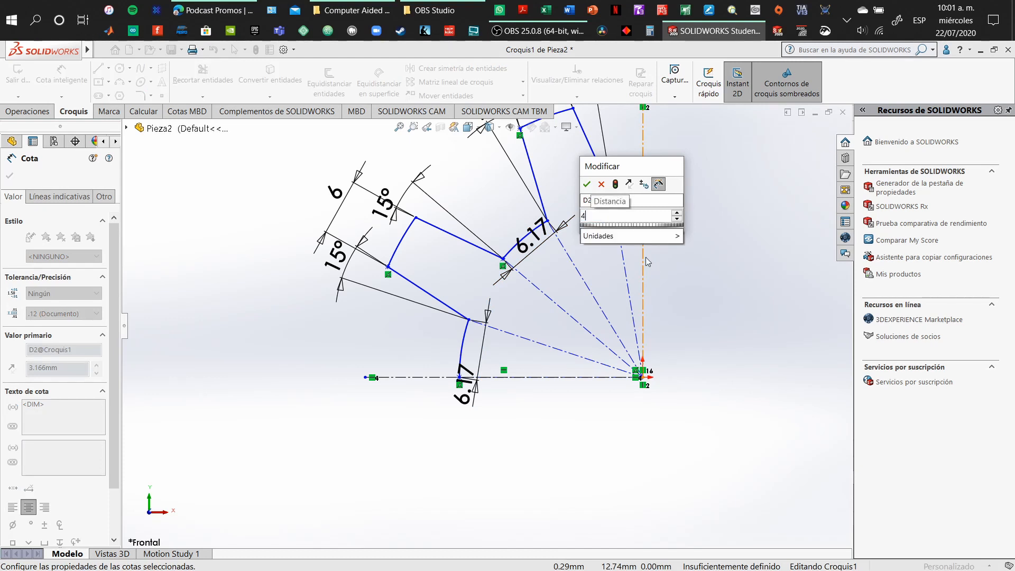
key("Return")
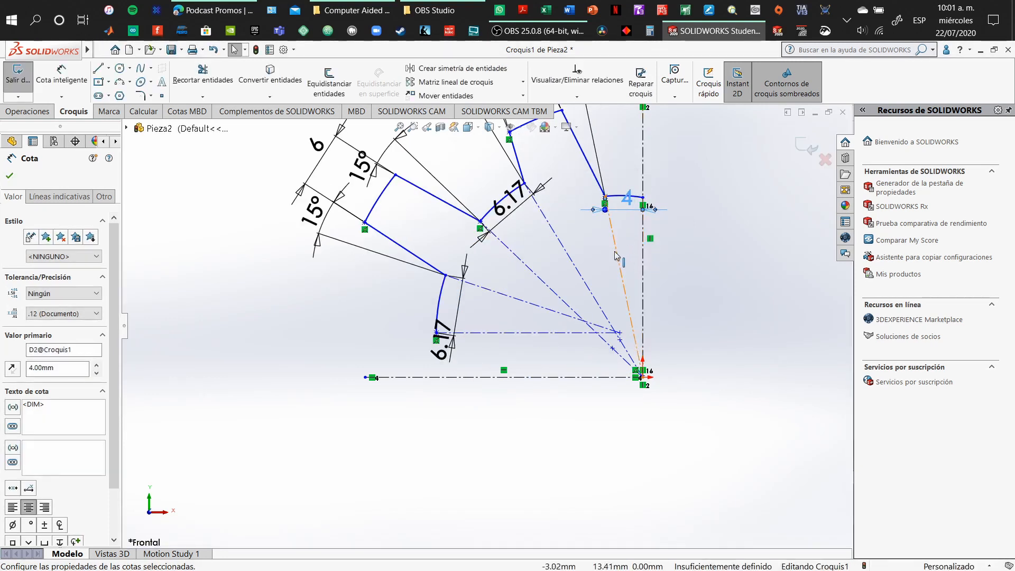
double_click(509, 201)
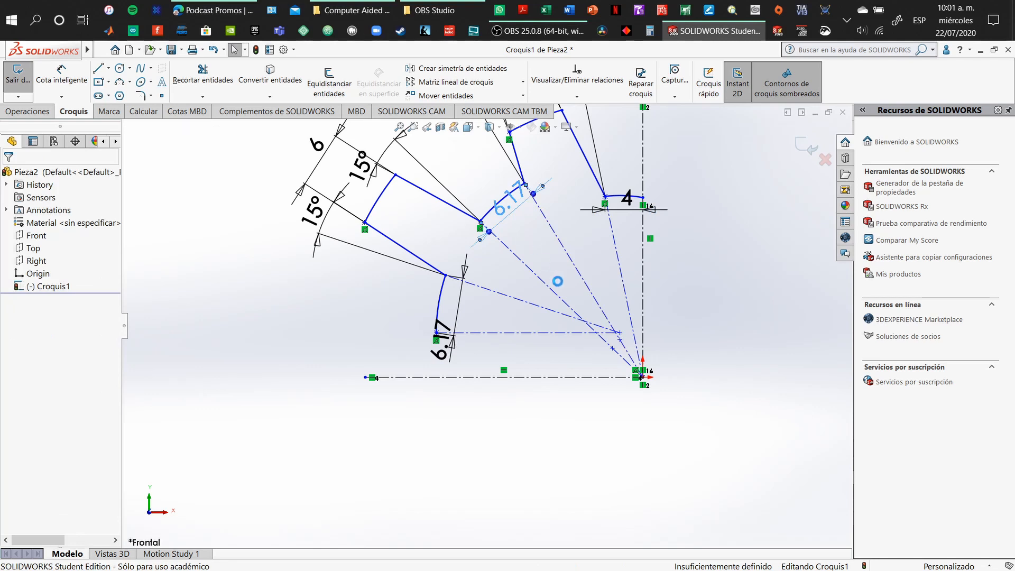
type("8")
key("Return")
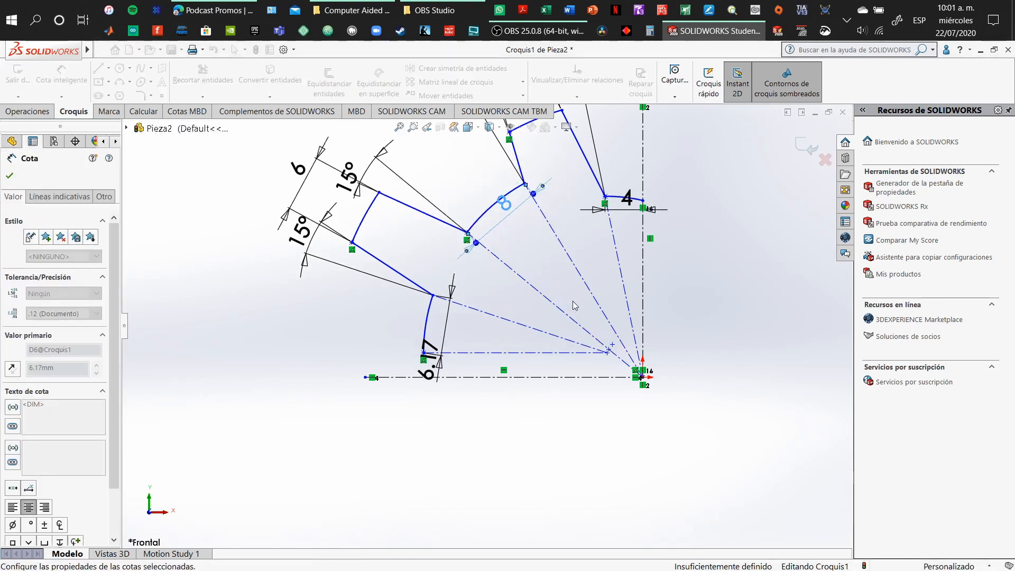
double_click(429, 359)
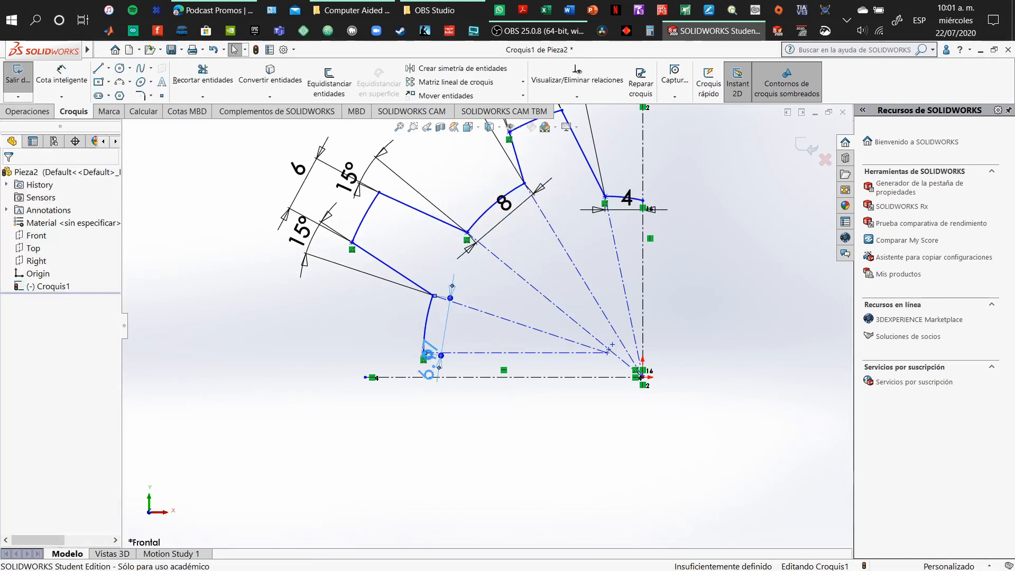
type("4")
key("Return")
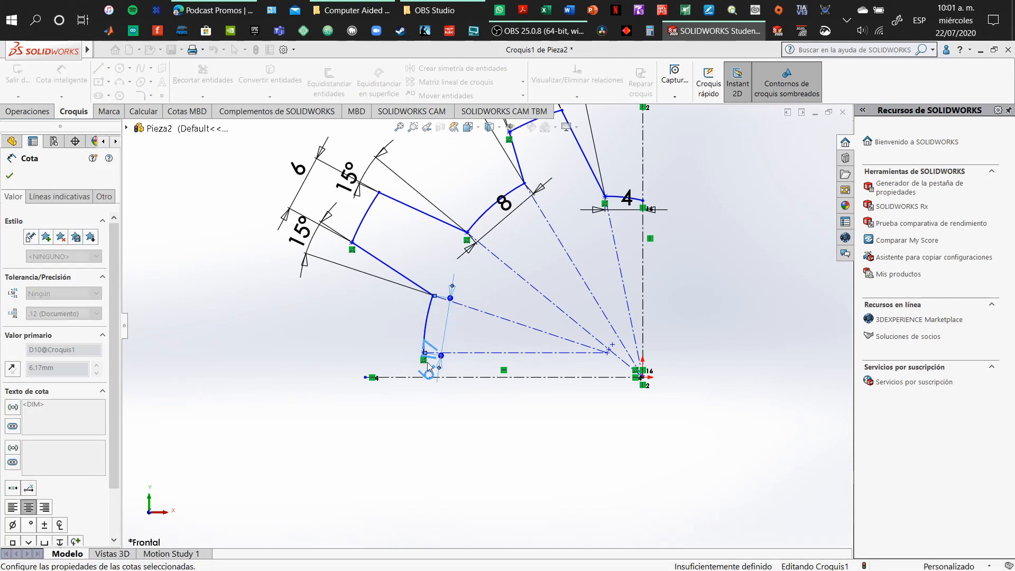
Undo the changes to the inner arc distance dimensions.
scroll(477, 296, "up", 3)
key("ctrl+z")
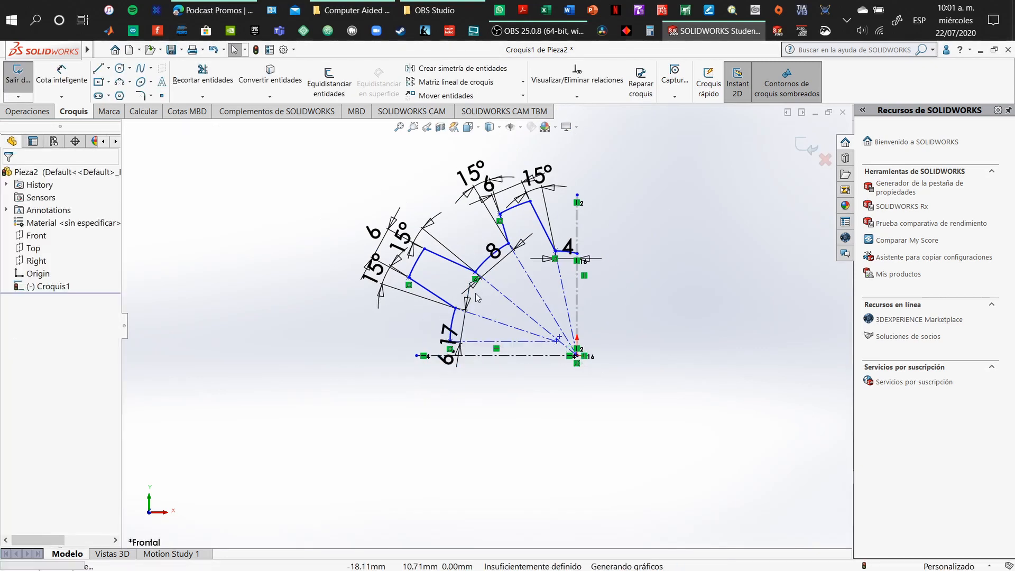
key("ctrl+z")
key("ctrl+z")
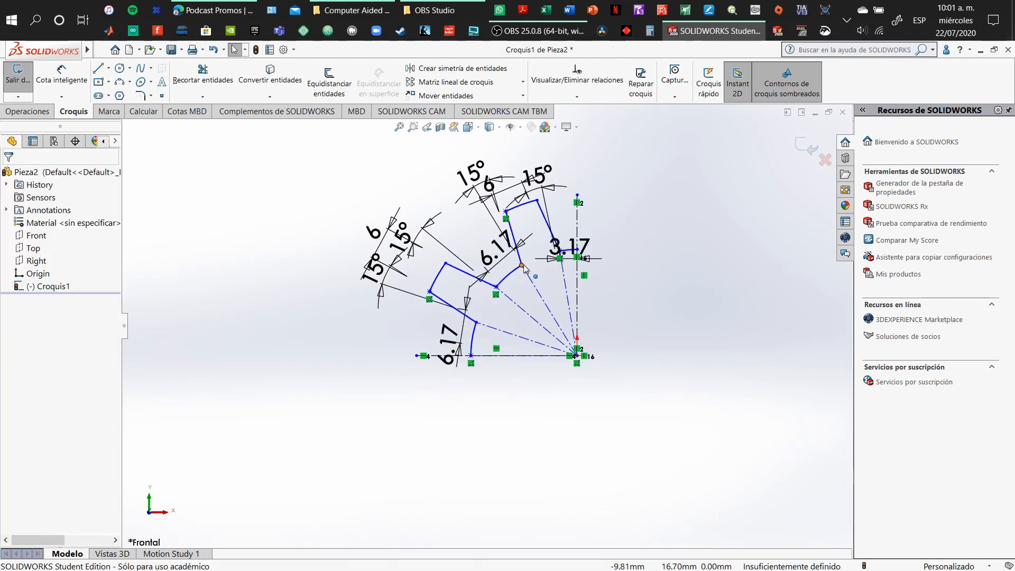
Apply a Fix relation to both endpoints of the middle inner arc and of the inner arc at the horizontal centerline.
scroll(523, 268, "down", 3)
left_click(514, 276)
scroll(515, 277, "down", 3)
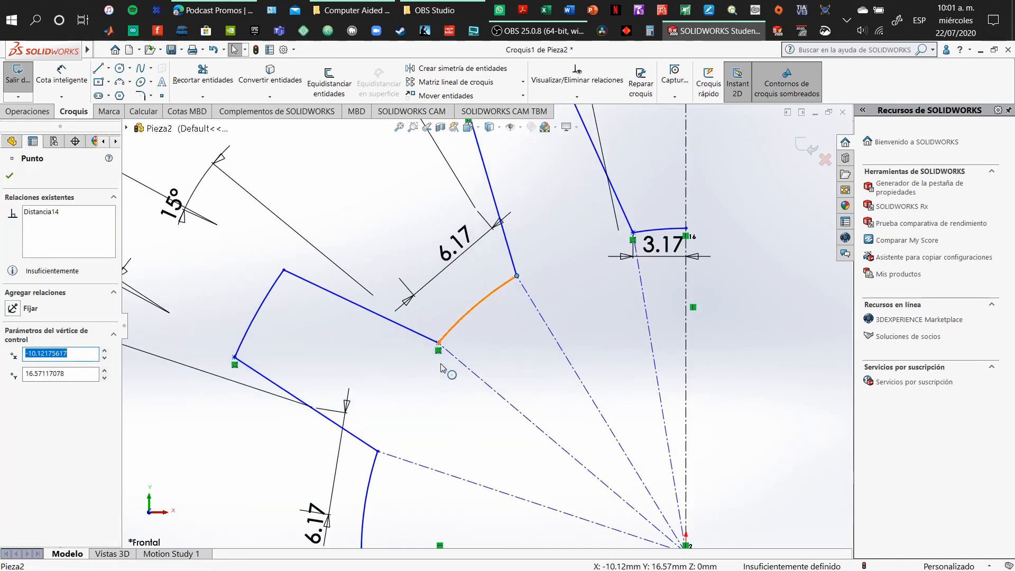
left_click(377, 451, "ctrl")
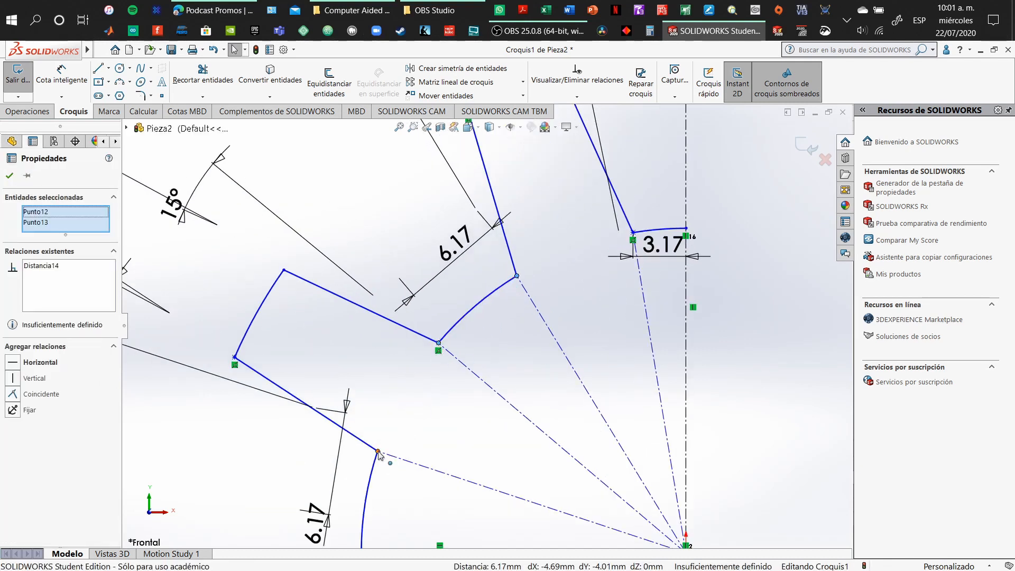
left_click(378, 452, "ctrl")
scroll(404, 436, "up", 1)
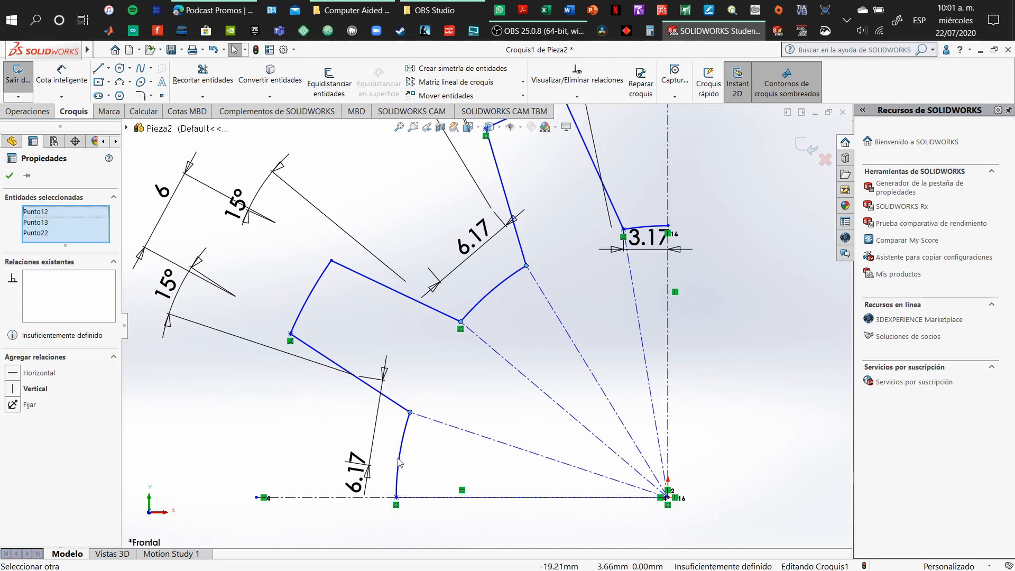
left_click(396, 497, "ctrl")
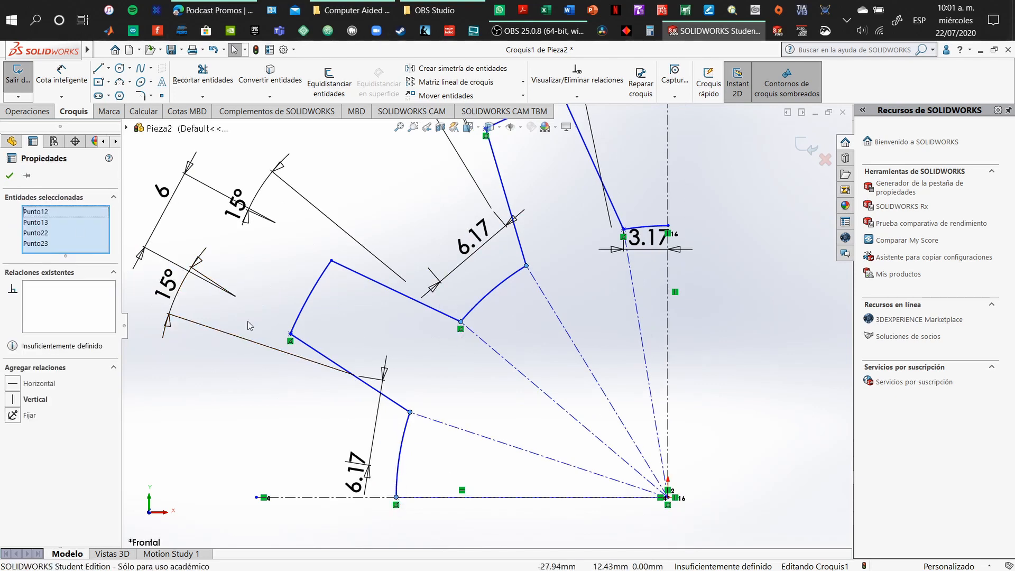
left_click(13, 415)
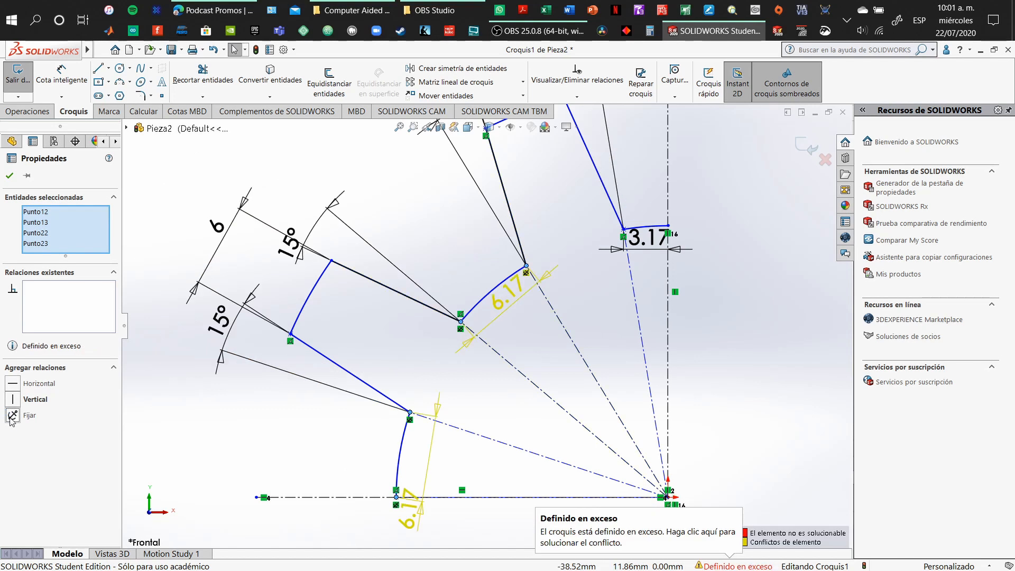
left_click(561, 355)
left_click(521, 299)
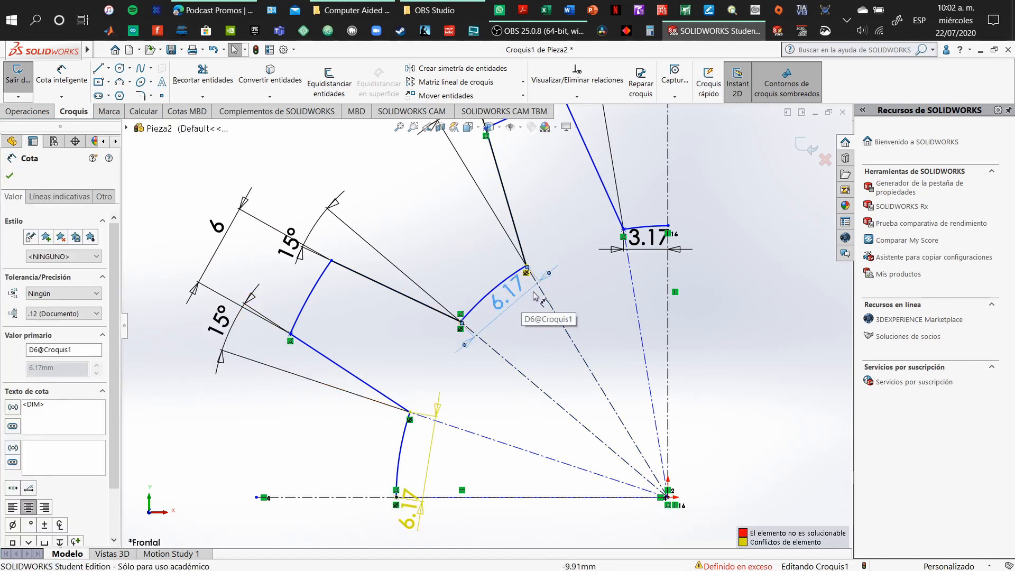
left_click(684, 302)
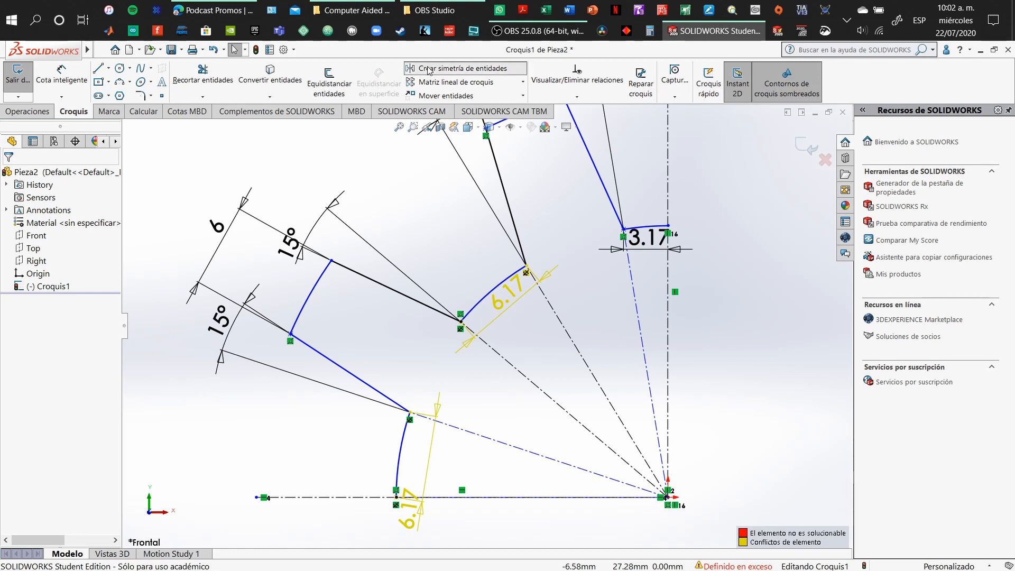
Mirror the whole quarter profile with its construction lines about the vertical centerline, keeping the original entities.
left_click(449, 68)
key("z")
key("z")
left_click_drag(297, 182, 681, 449)
scroll(69, 484, "down", 1)
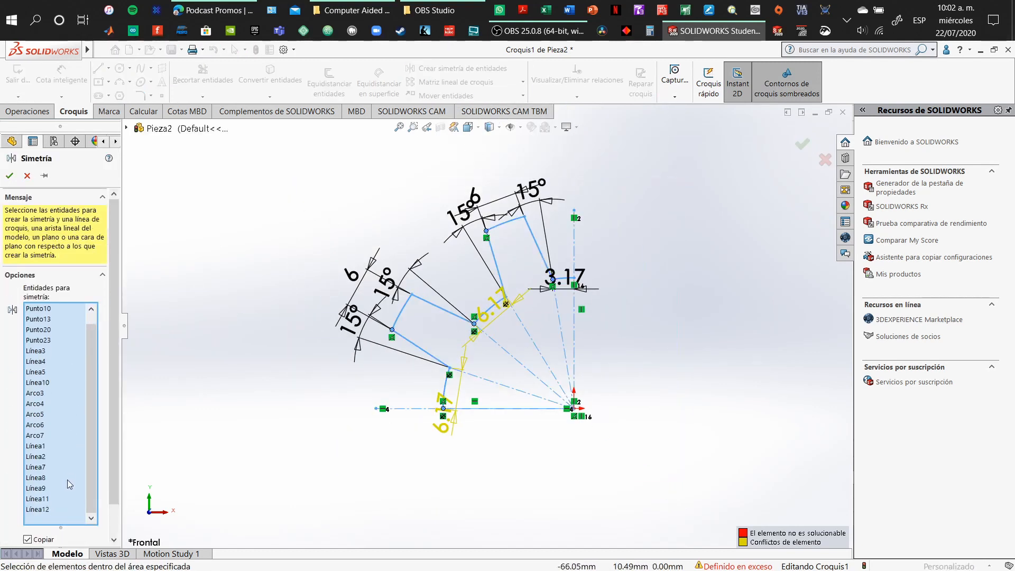
scroll(77, 542, "down", 2)
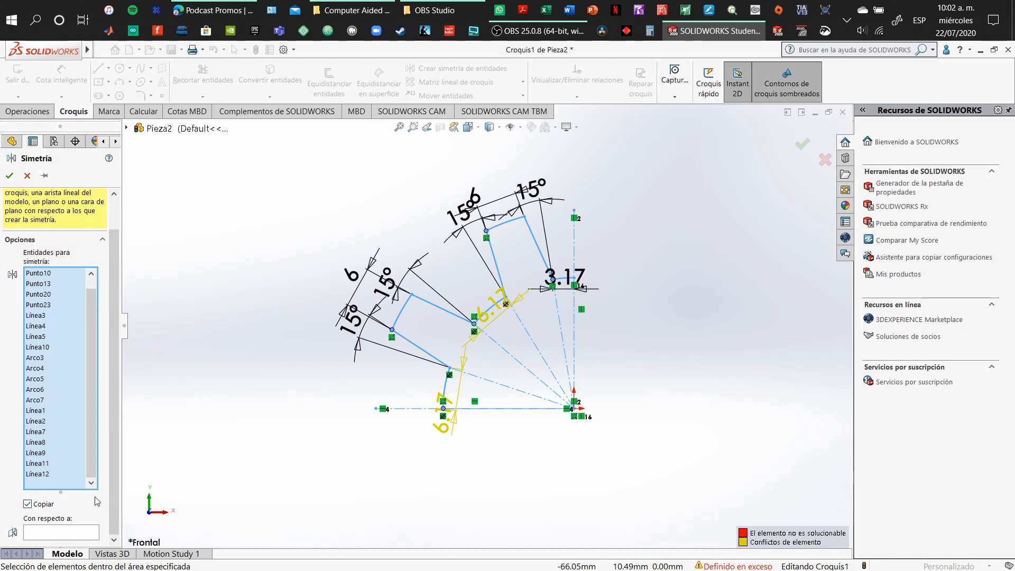
left_click(59, 534)
left_click(576, 246)
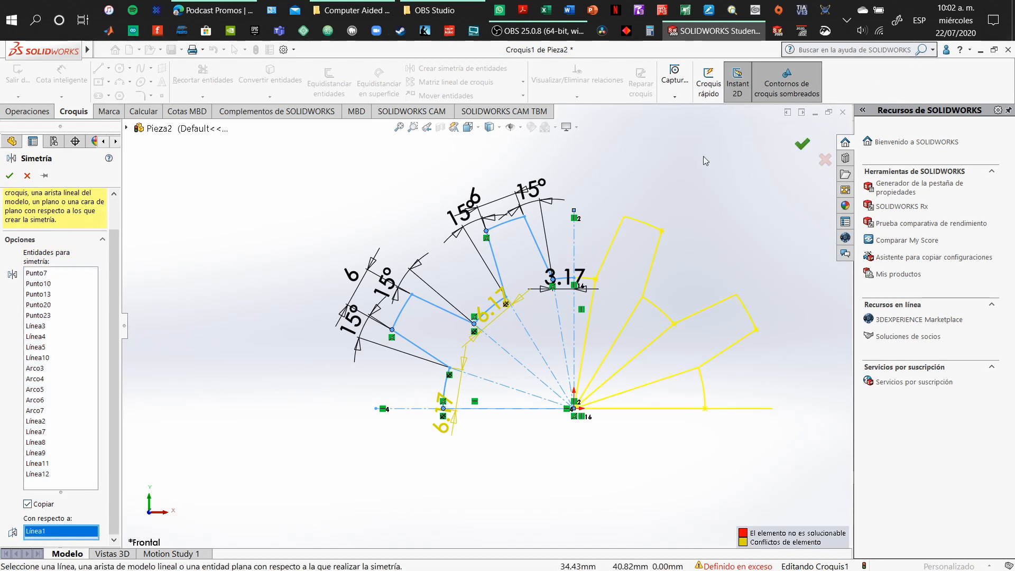
left_click(802, 143)
Mirror the upper half of the gear profile about the horizontal centerline, keeping the original entities.
left_click(455, 68)
mouse_move(293, 159)
left_mouse_down()
mouse_move(761, 429)
mouse_move(763, 441)
left_mouse_up()
scroll(14, 500, "down", 2)
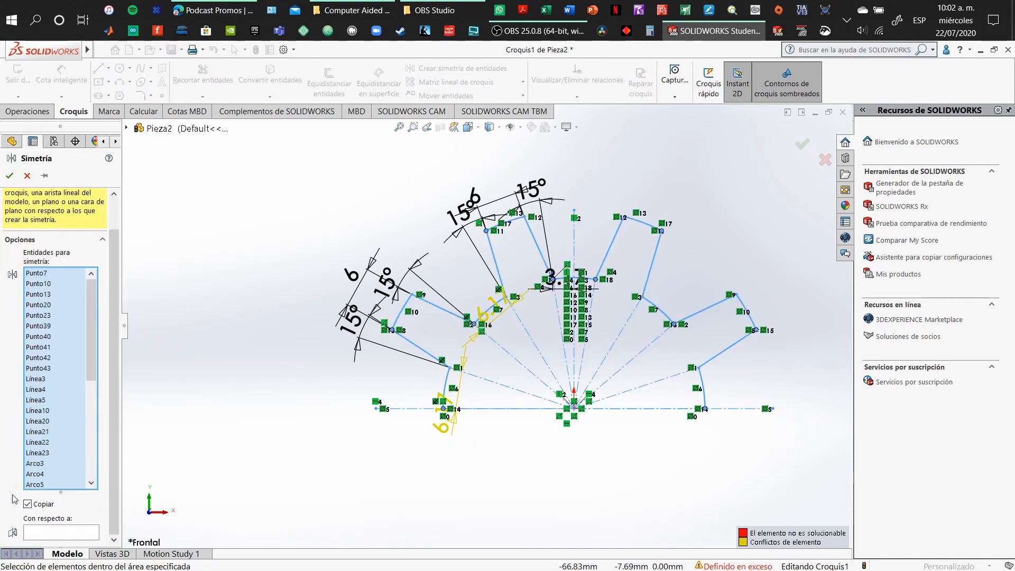
left_click(49, 536)
left_click(520, 408)
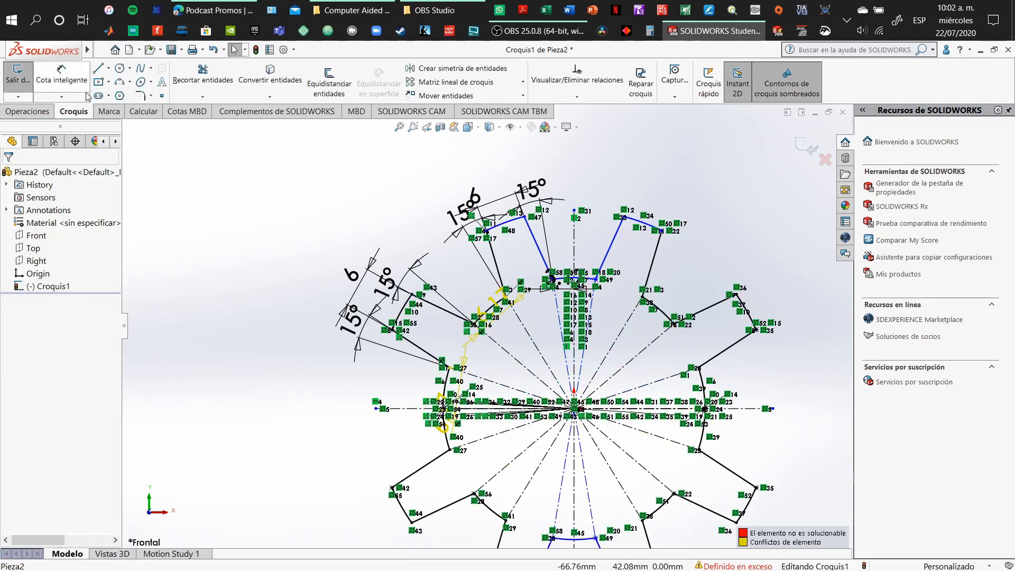
Sketch a circle centered on the origin with a radius of about 6.45 mm.
left_click(120, 69)
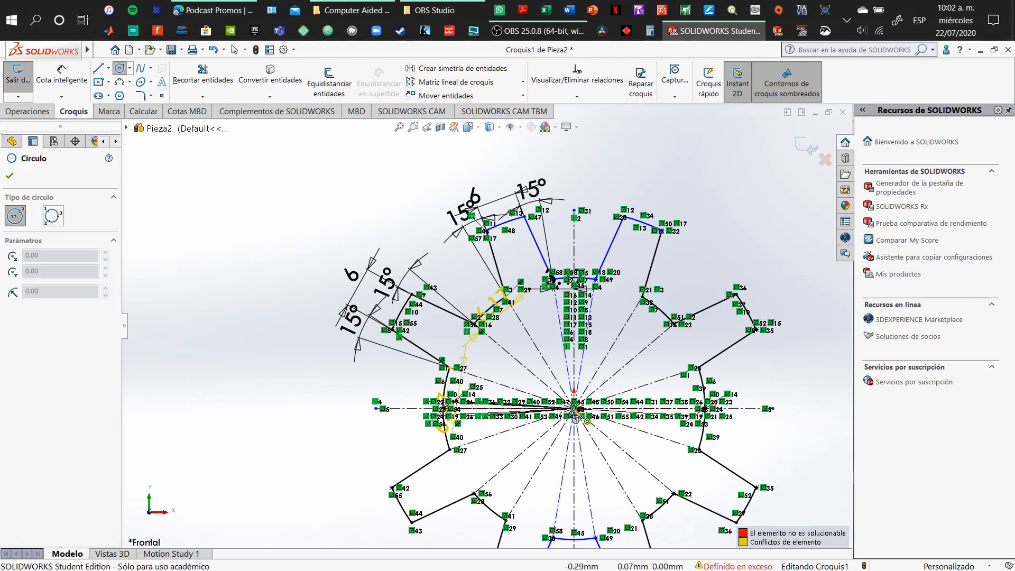
left_click(574, 408)
left_click(605, 439)
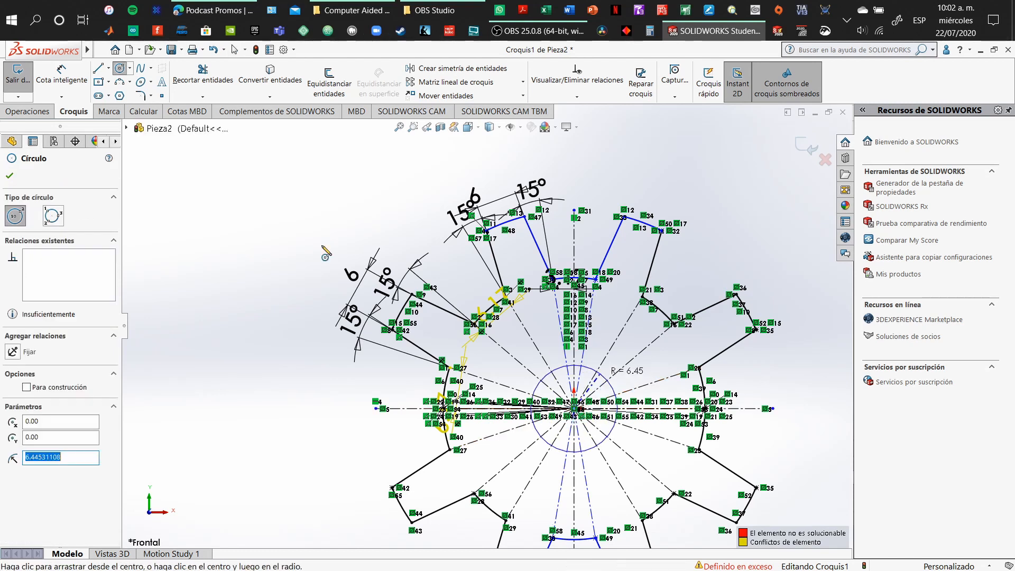
Dimension the central circle's diameter and set it to 15 mm.
left_click(75, 70)
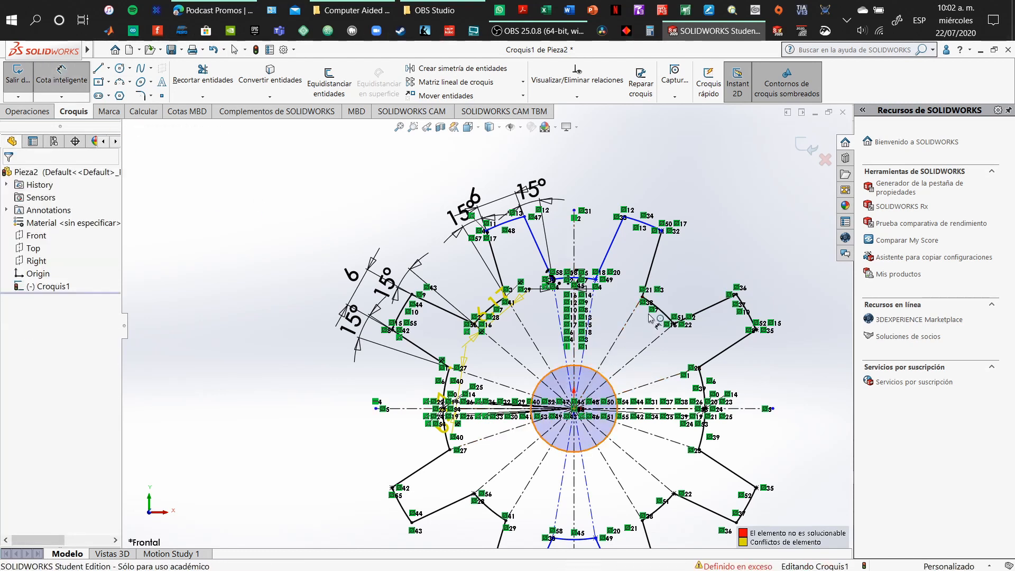
left_click(606, 379)
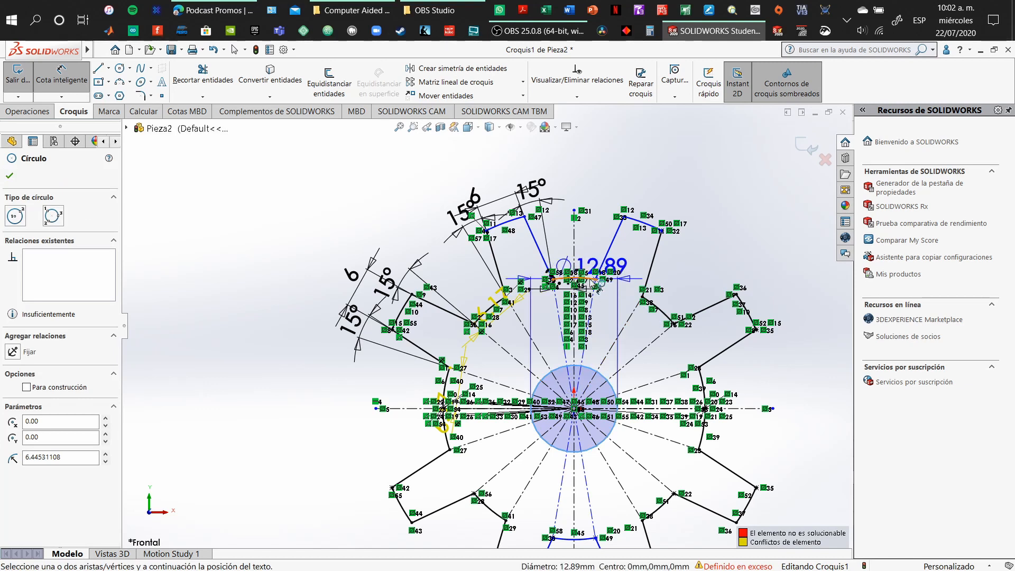
left_click(631, 355)
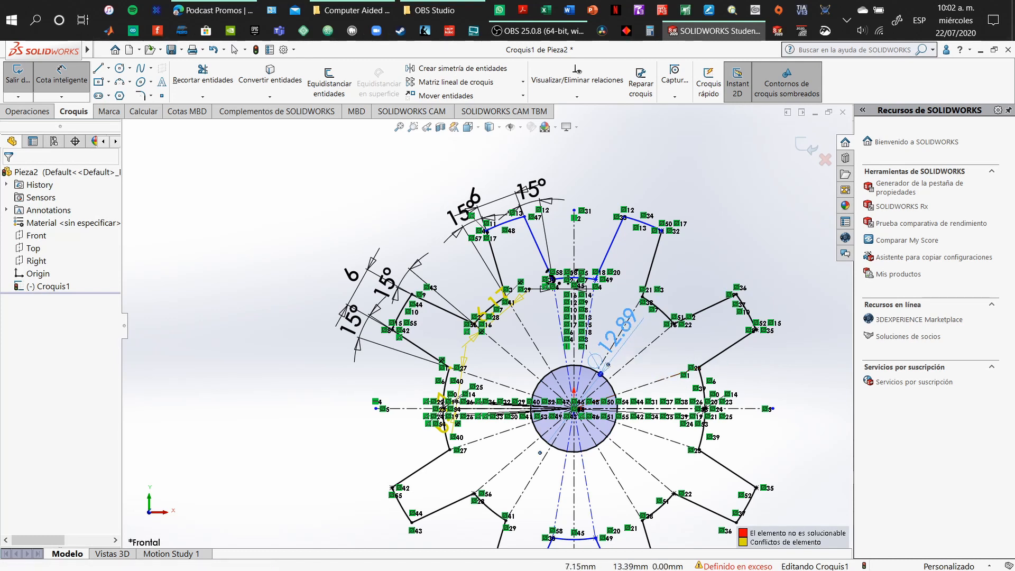
double_click(627, 323)
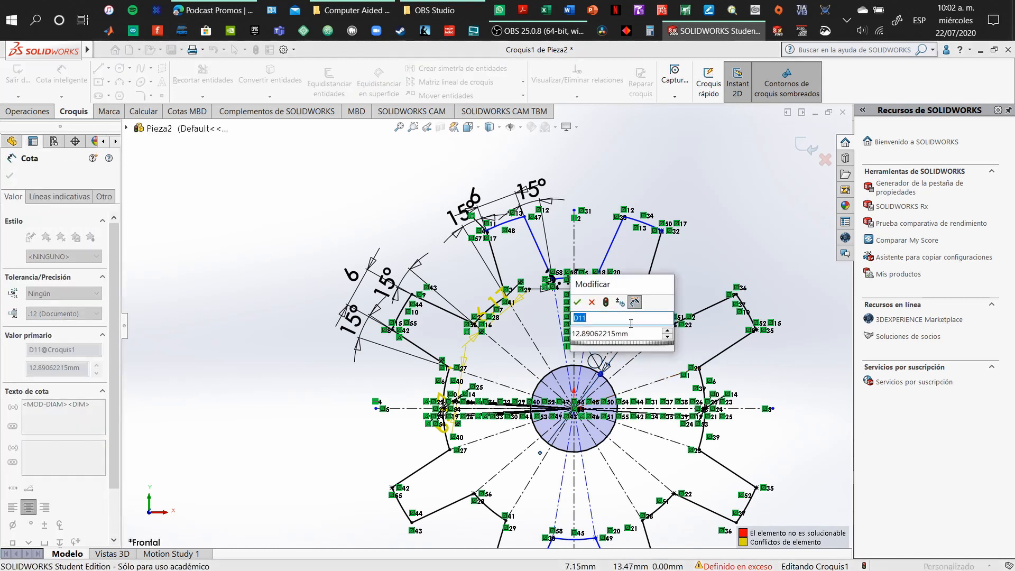
left_click(635, 332)
left_click_drag(639, 333, 509, 336)
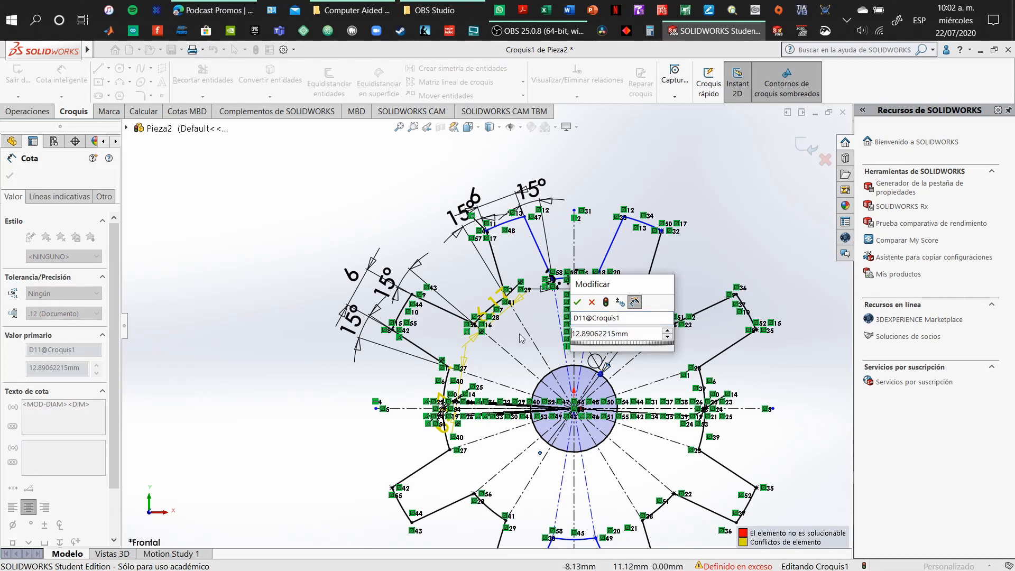
key("Delete")
key("Delete")
key("Delete")
key("Delete")
key("Delete")
key("Delete")
key("Delete")
key("Delete")
key("Delete")
key("Delete")
key("Delete")
key("Delete")
key("Delete")
type("15")
key("Return")
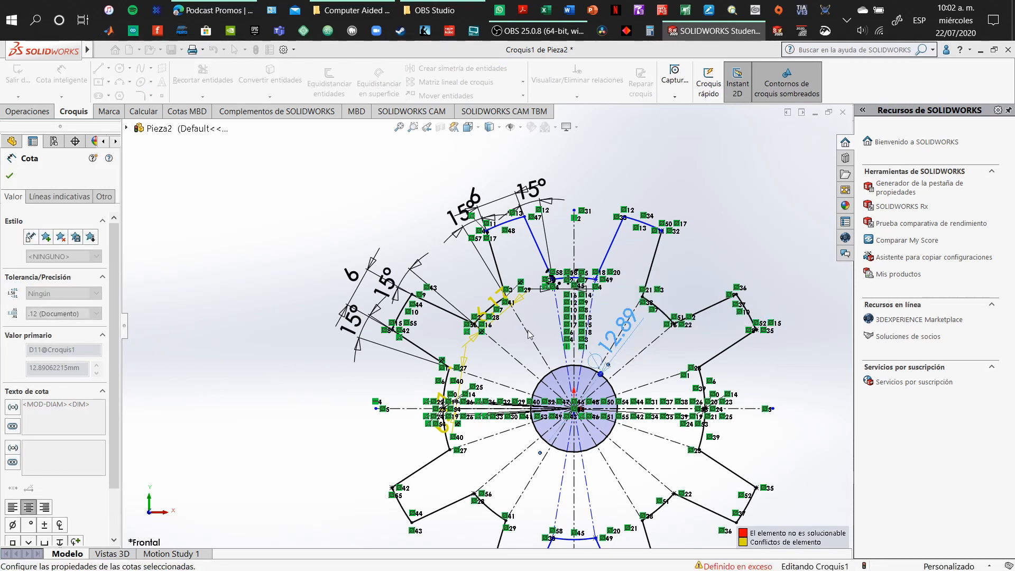
Finish the sketch and extrude the region between the gear outline and the central circle to a blind depth of 10 mm.
left_click(804, 144)
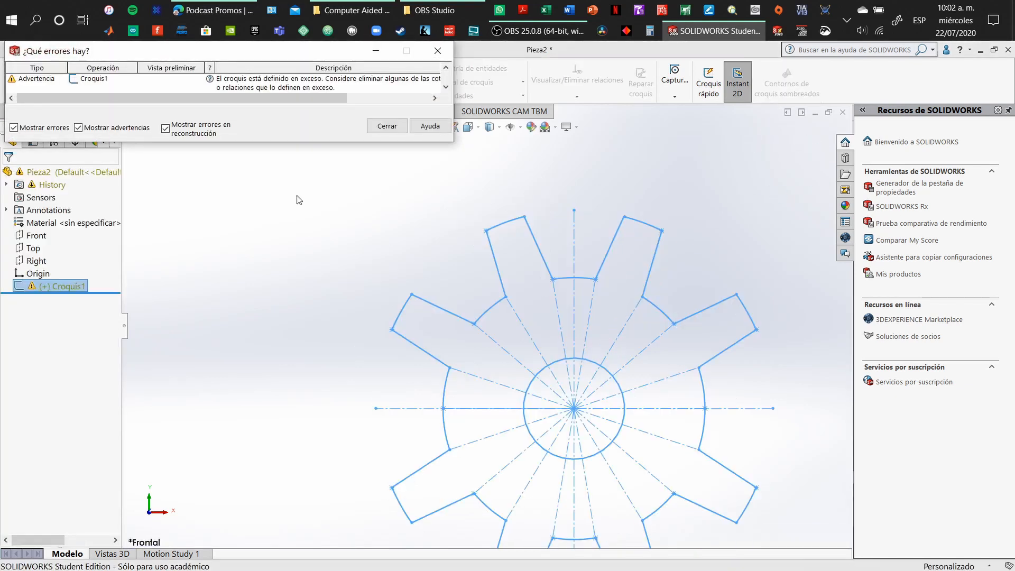
left_click(386, 126)
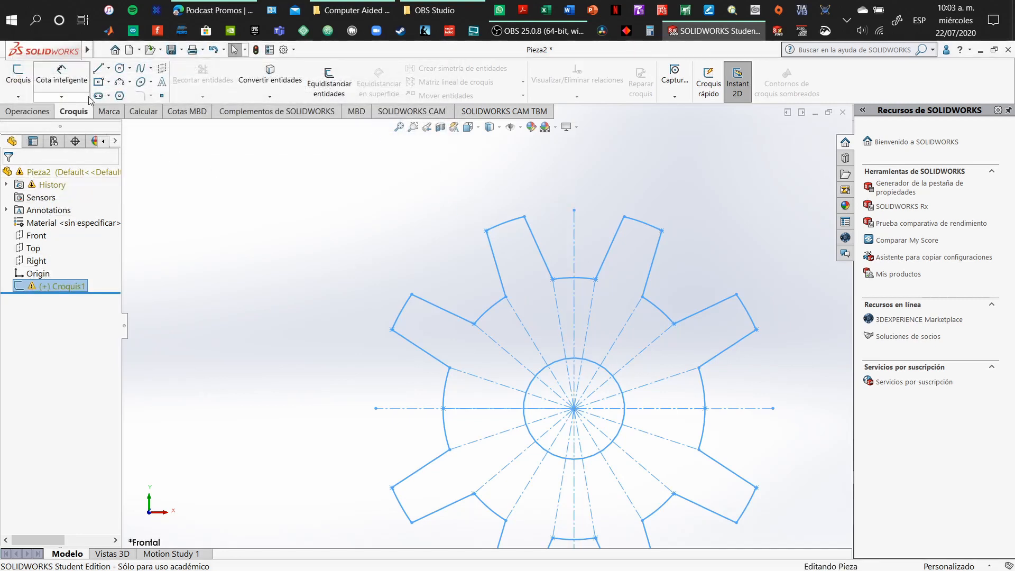
left_click(50, 112)
left_click(26, 81)
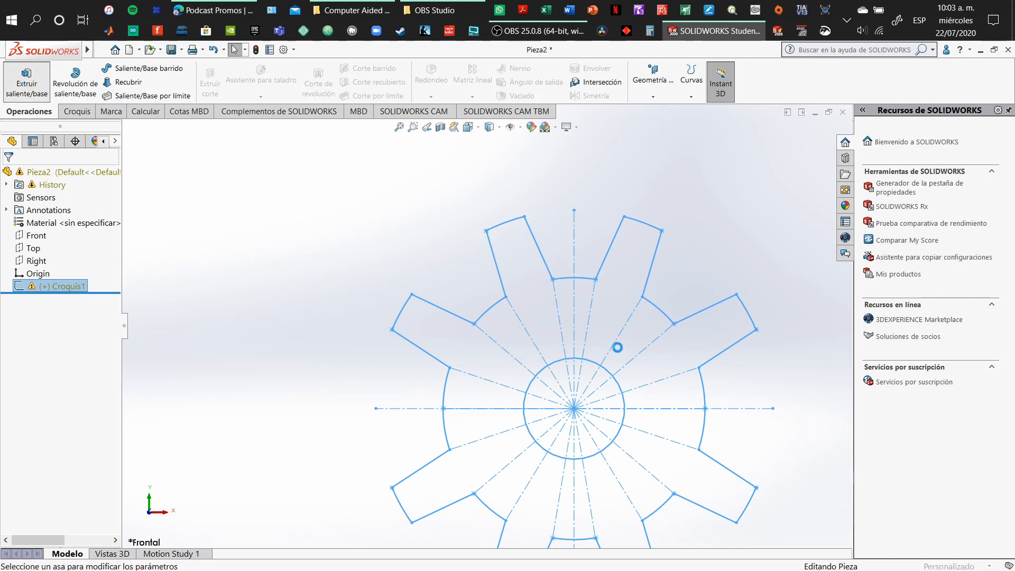
left_click(516, 286)
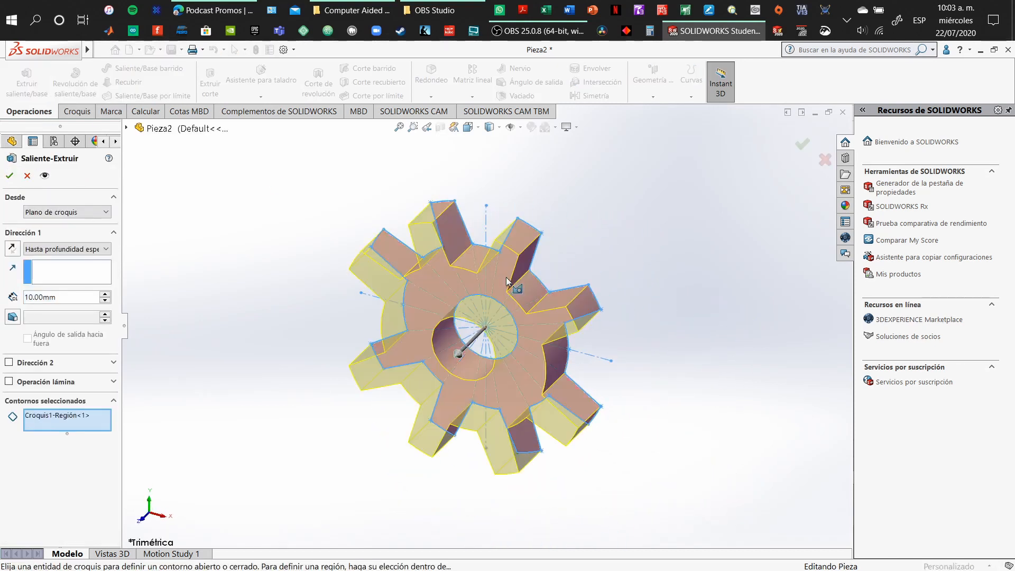
left_click(8, 176)
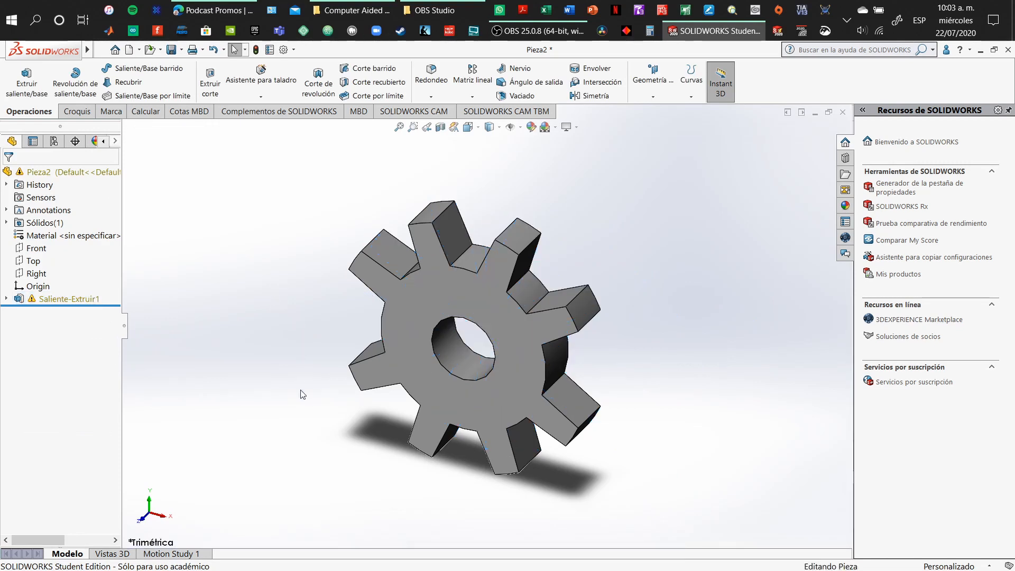
middle_click_drag(303, 392, 504, 290)
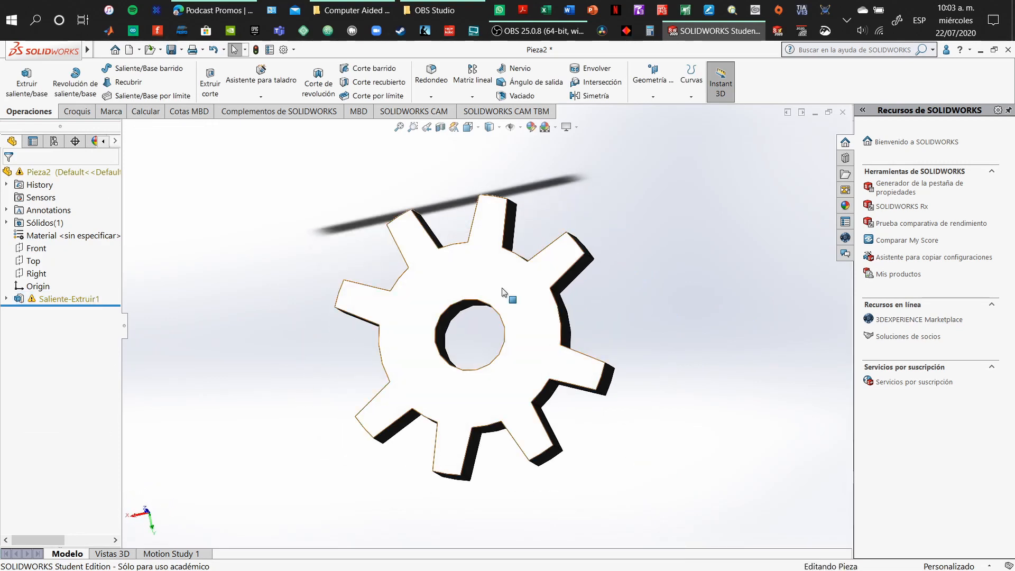
Examine the extruded gear, then switch to the Pieza1 document and inspect its gear from several angles.
middle_click_drag(340, 274, 506, 332)
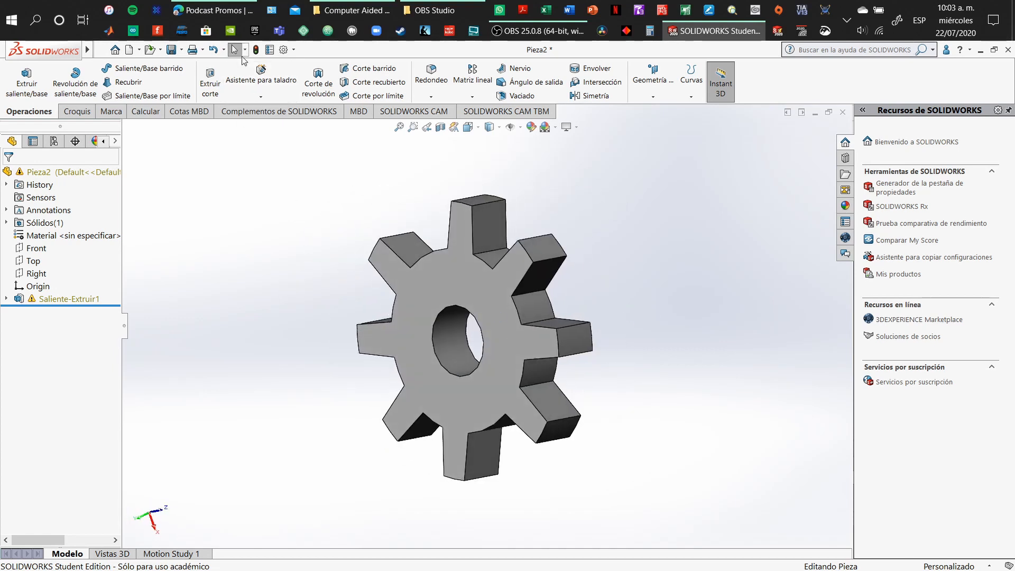
left_click(109, 49)
mouse_move(278, 49)
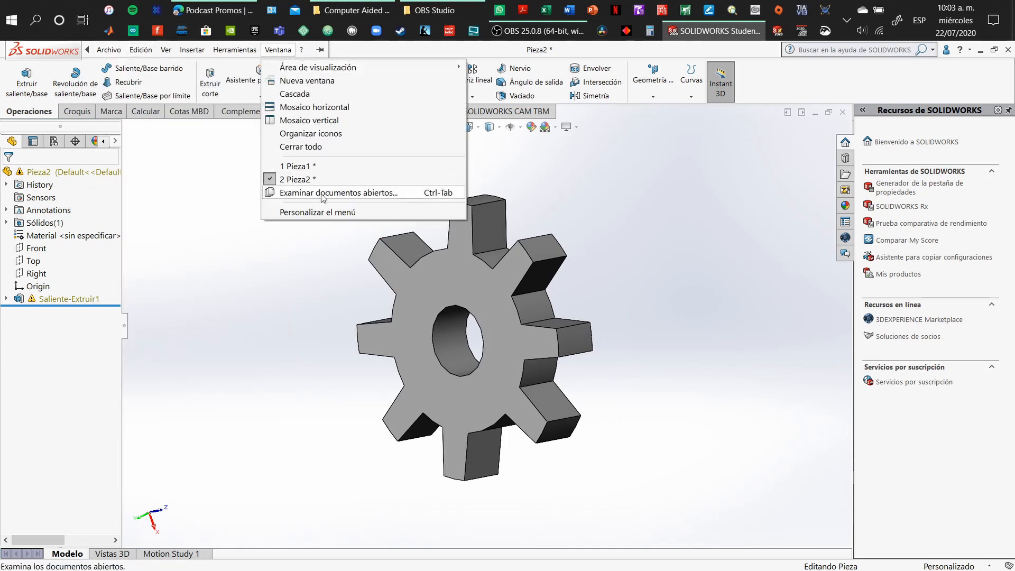
left_click(324, 168)
scroll(509, 362, "down", 2)
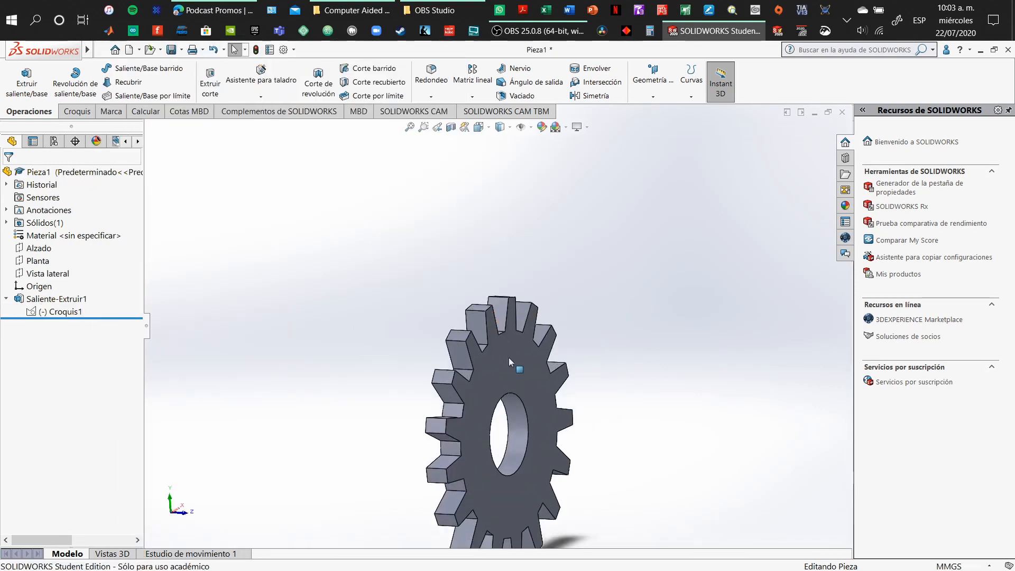
middle_click_drag(509, 361, 481, 332)
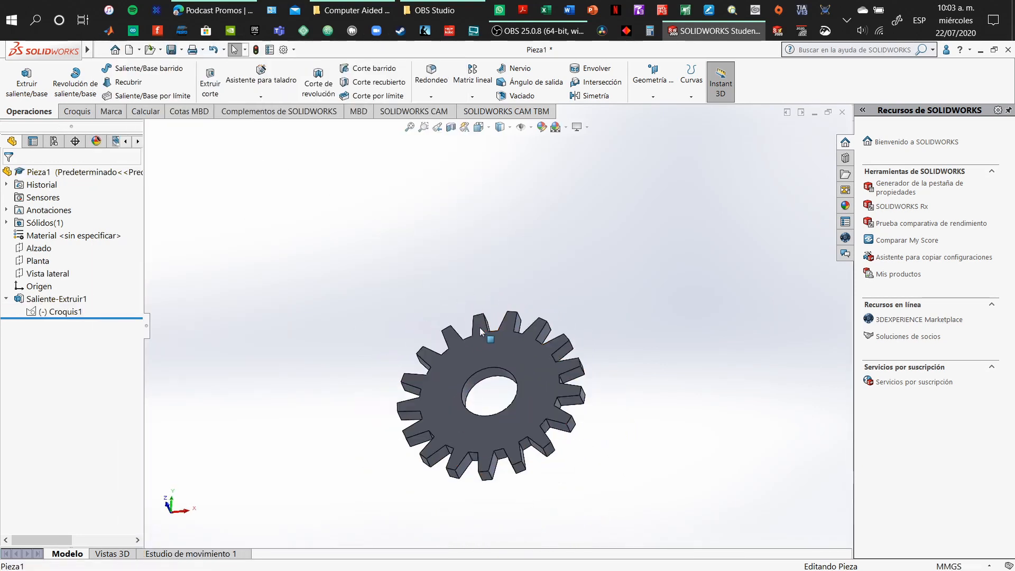
scroll(482, 330, "down", 2)
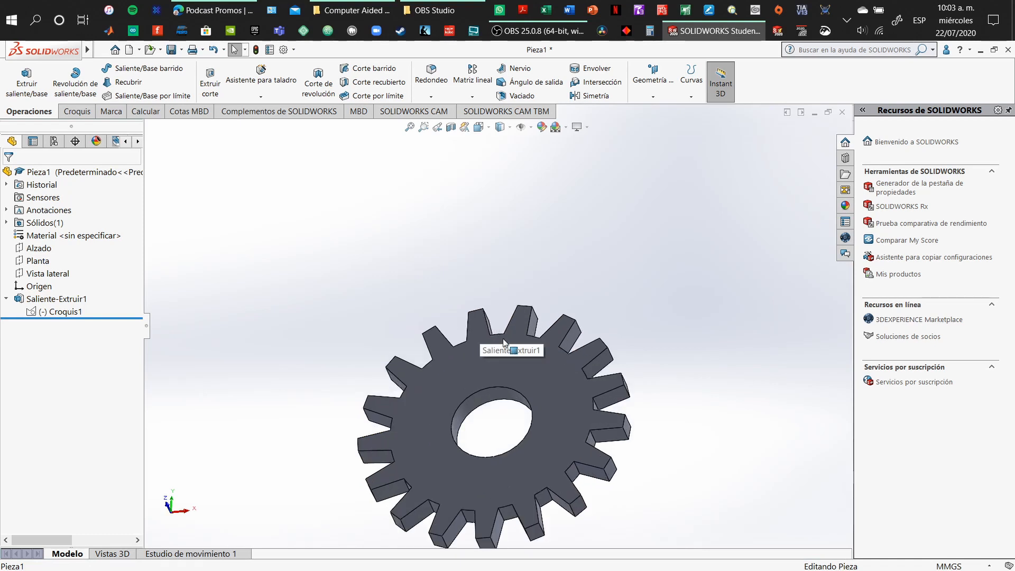
Create a new part from the tutorial part template and start a circle sketch on the Front plane.
left_click(129, 50)
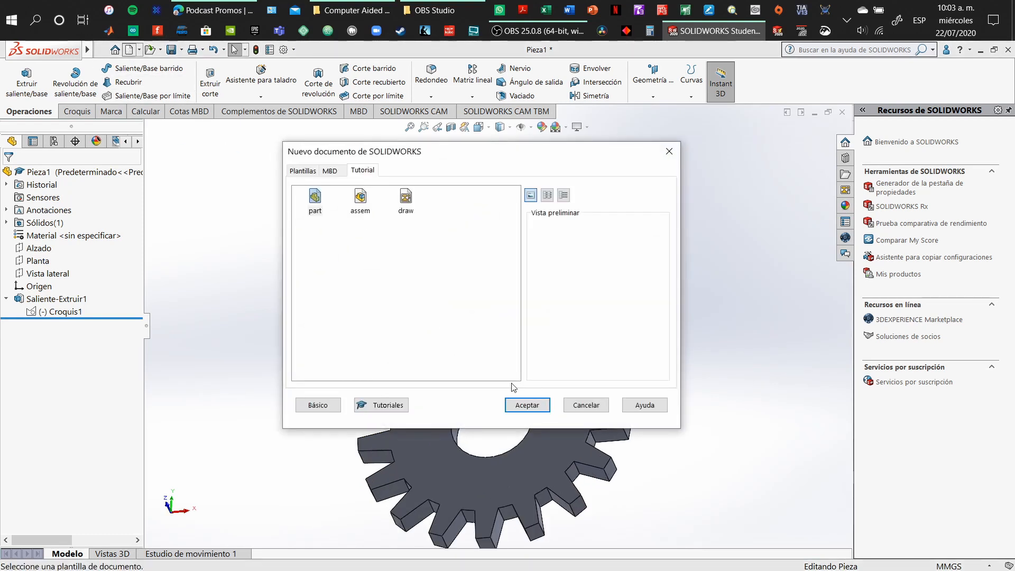
left_click(537, 405)
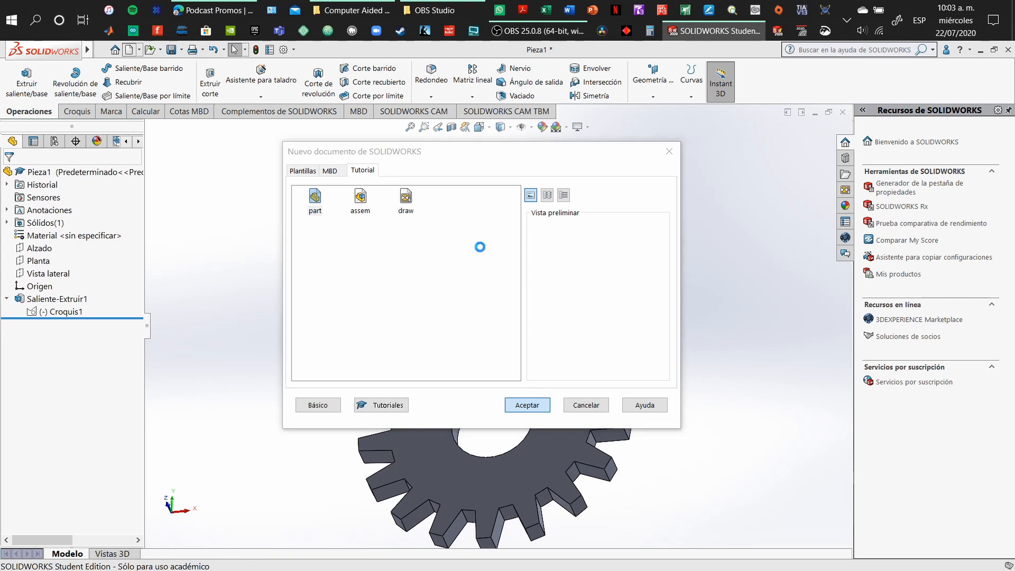
left_click(85, 113)
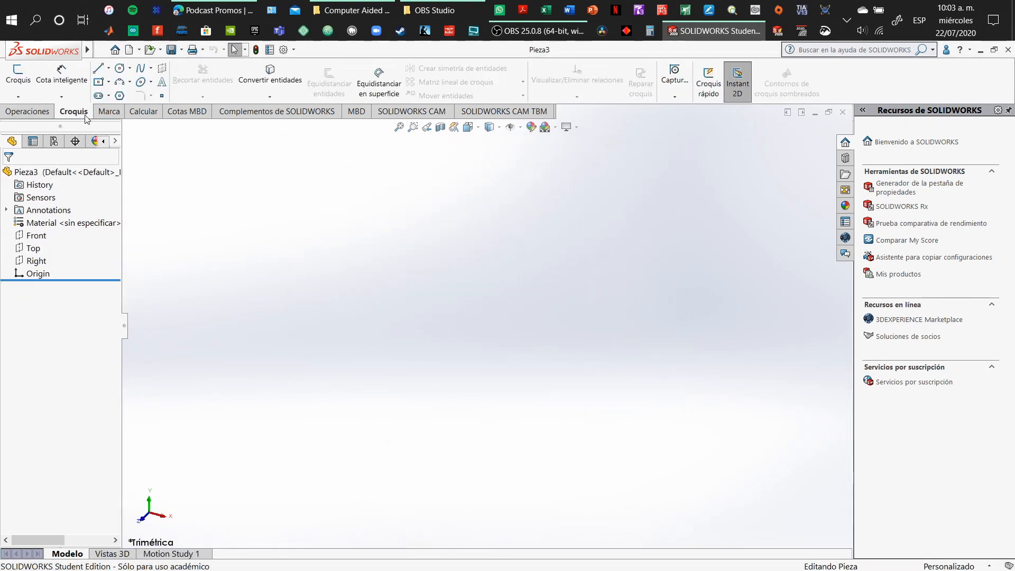
left_click(120, 68)
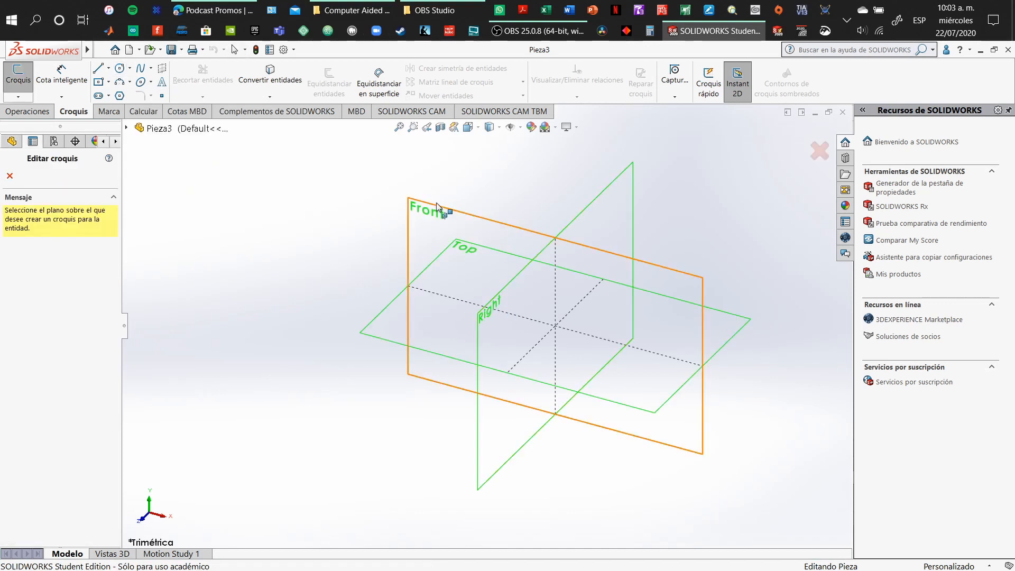
left_click(438, 206)
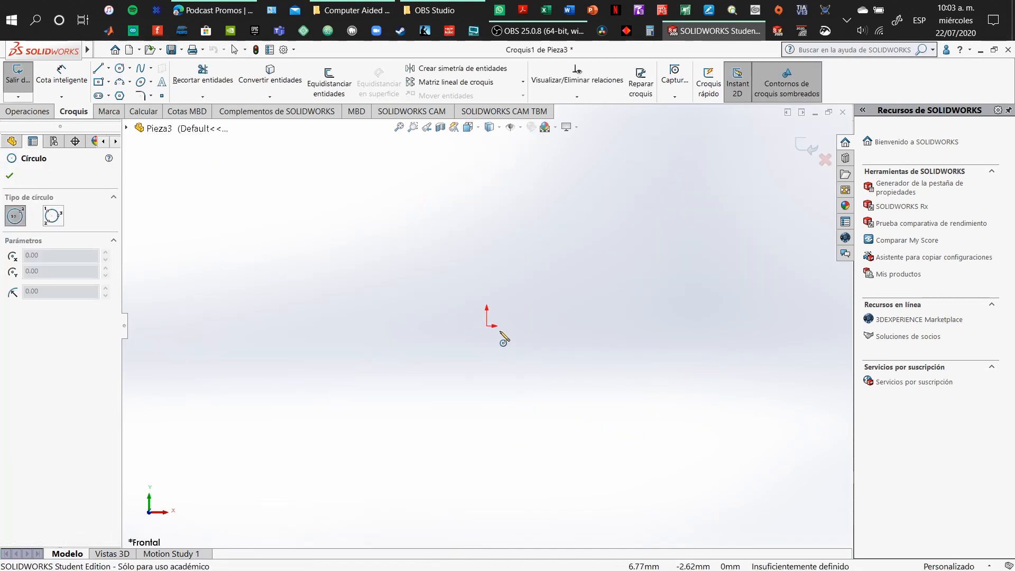
Sketch two concentric circles centered on the origin with radii of about 55.5 mm and 68.6 mm.
left_click(487, 327)
left_click(536, 232)
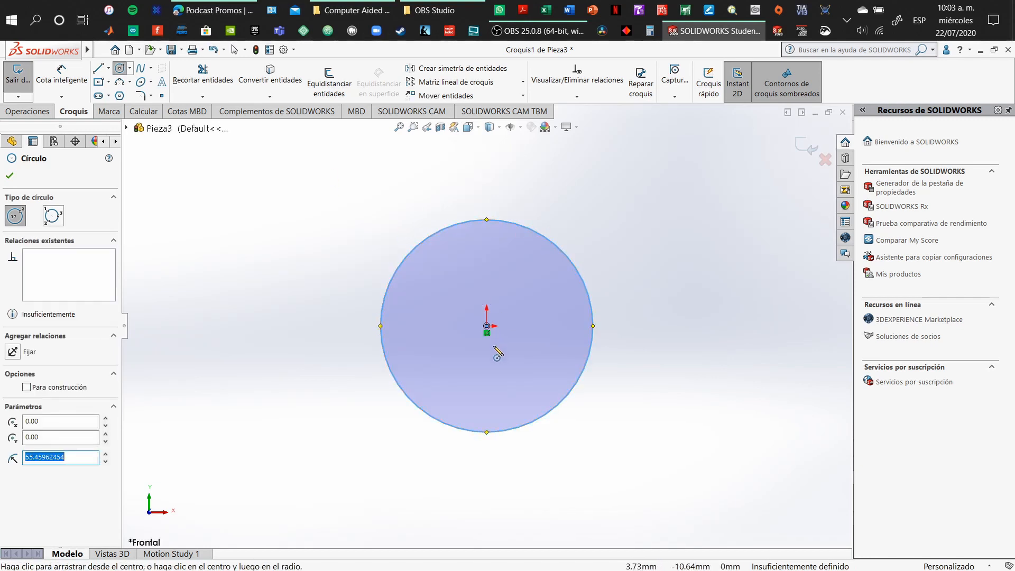
left_click(487, 326)
left_click(504, 196)
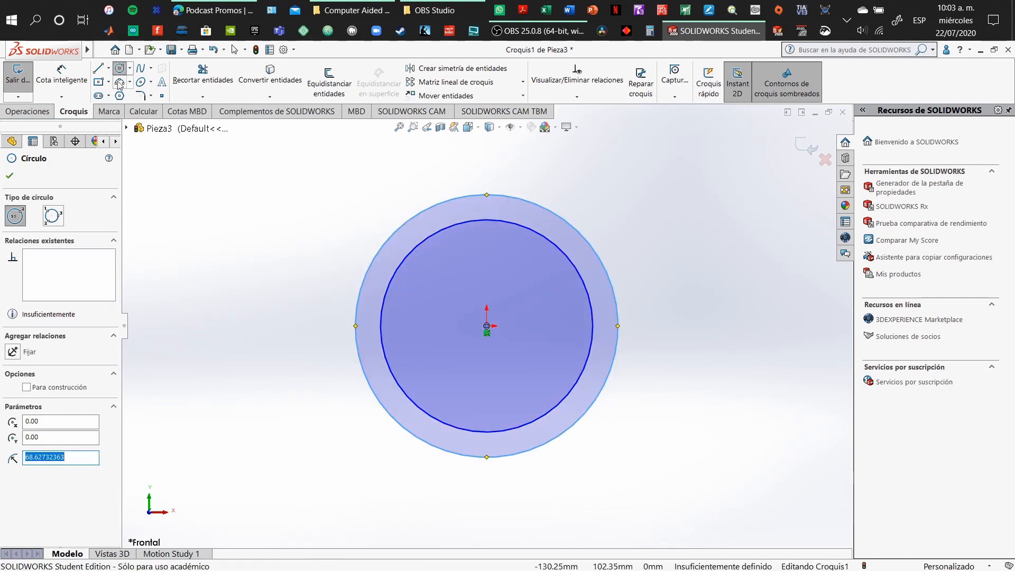
Dimension the radial gap between the two concentric circles and set it to 15 mm.
left_click(61, 74)
left_click(505, 200)
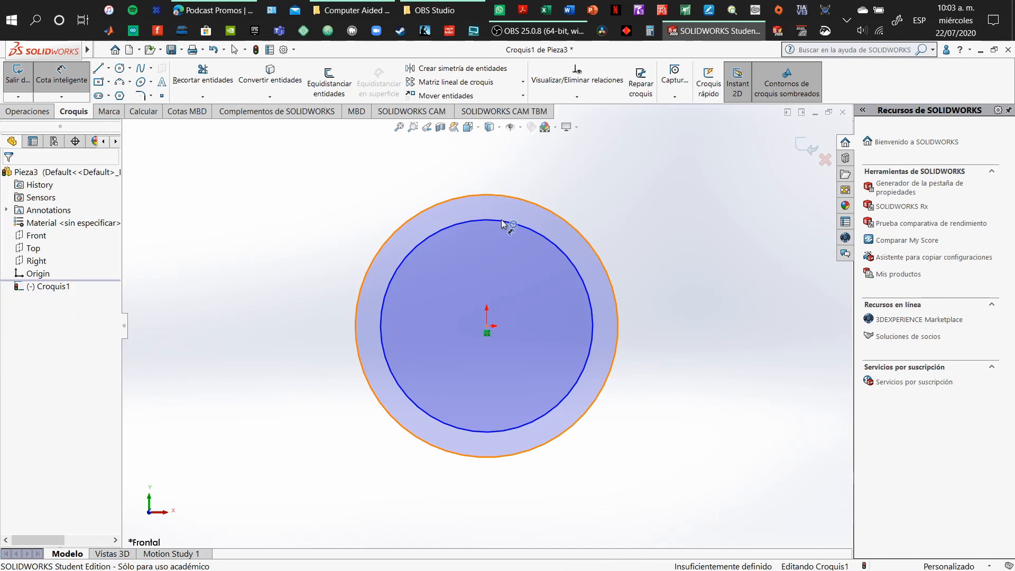
left_click(497, 225)
left_click(646, 221)
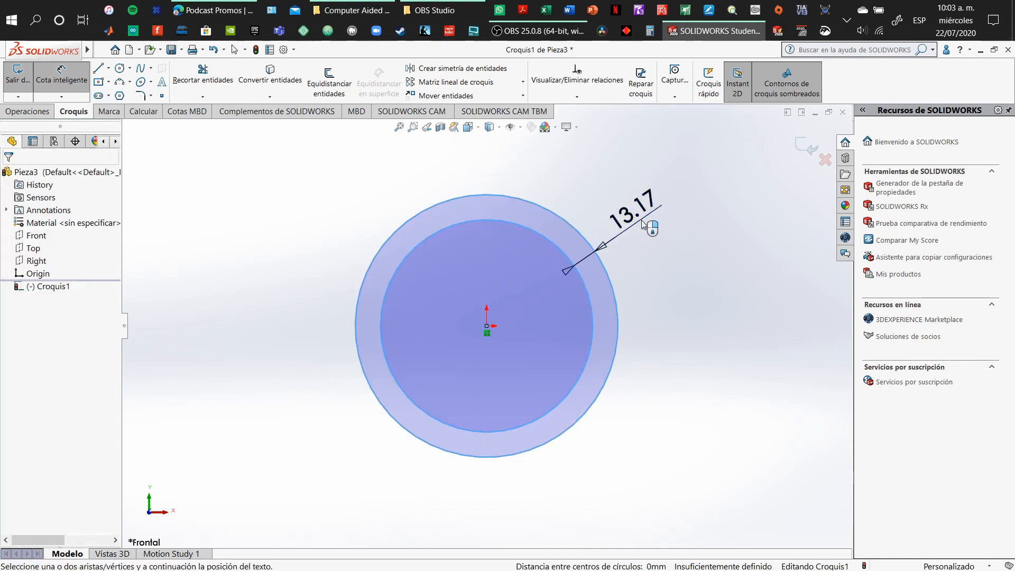
left_click(661, 237)
type("150")
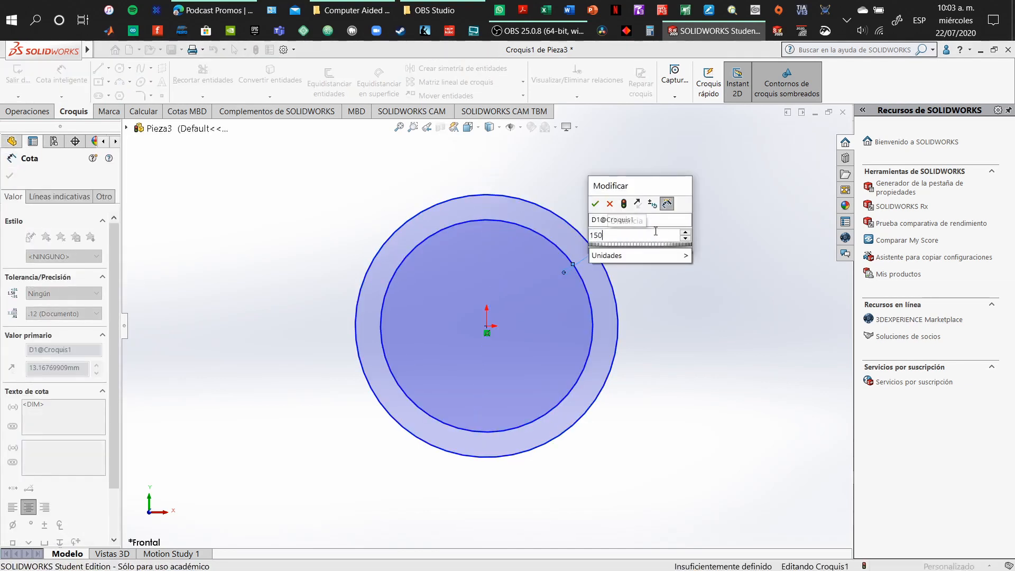
key("BackSpace")
type(".3")
key("BackSpace")
key("BackSpace")
key("Return")
Draw a vertical construction line about 78 mm long from the origin to the outer circle's top quadrant point.
scroll(452, 193, "down", 3)
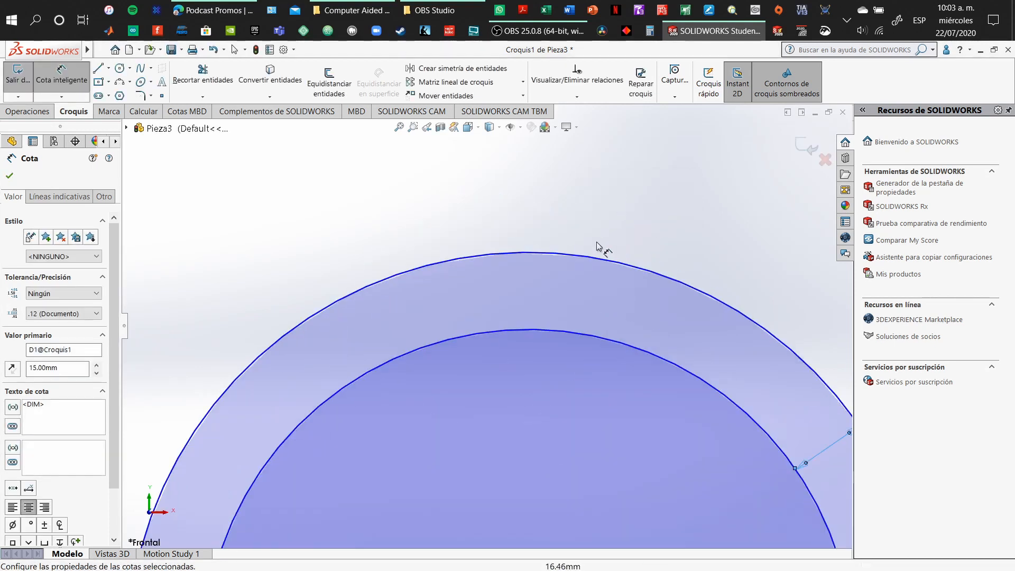
scroll(476, 264, "up", 5)
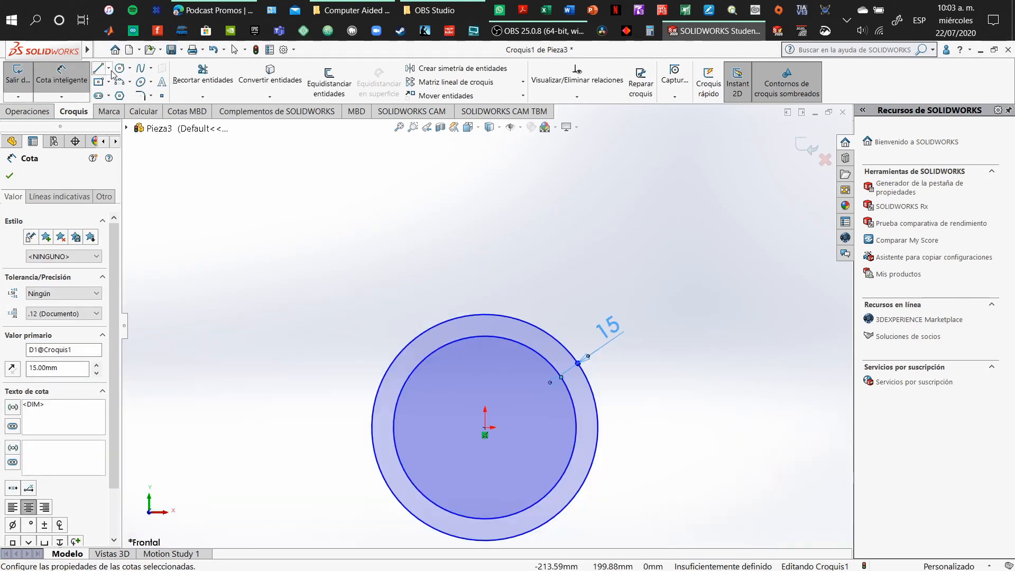
left_click(109, 69)
left_click(169, 93)
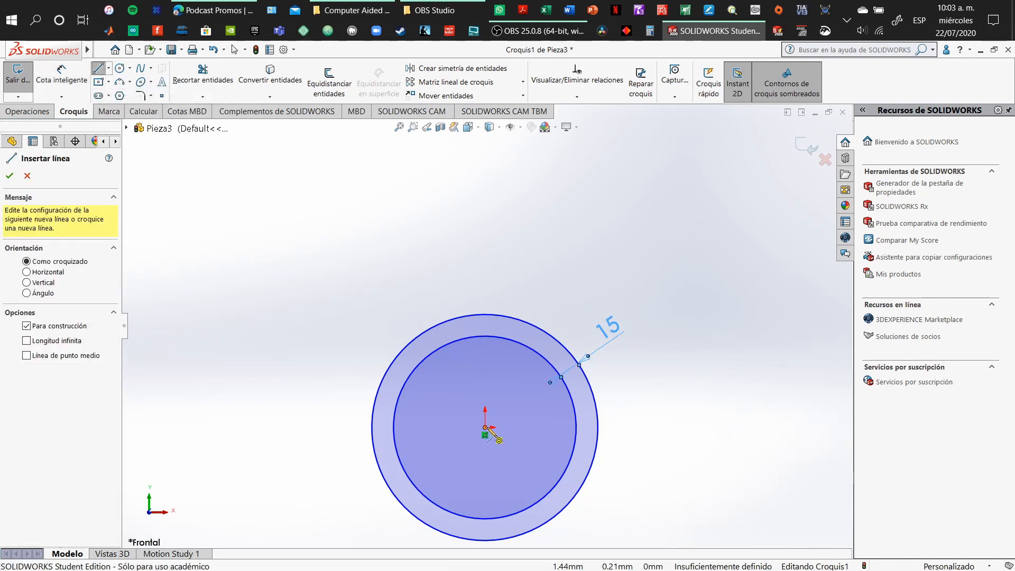
left_click(485, 428)
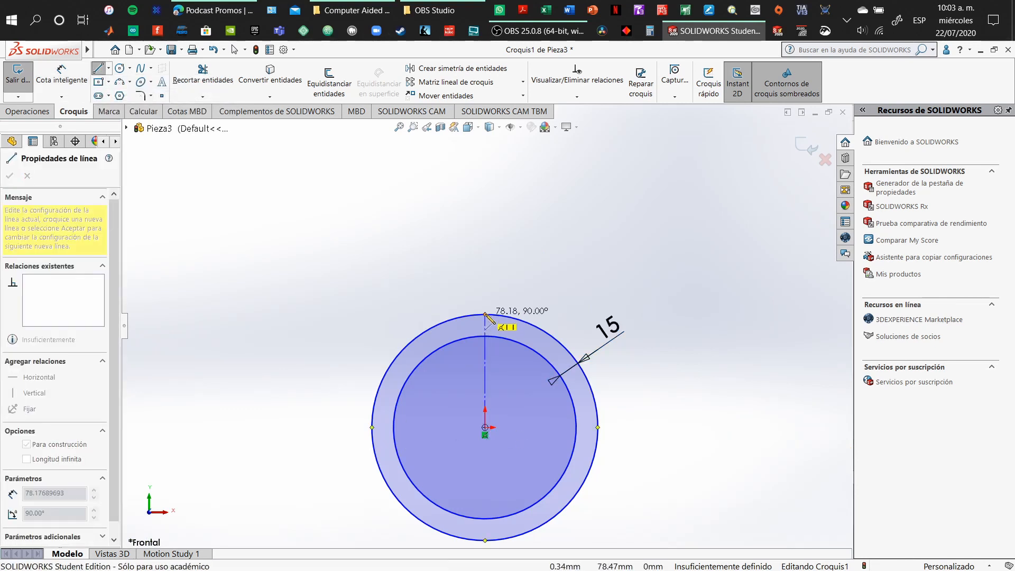
left_click(485, 315)
key("Escape")
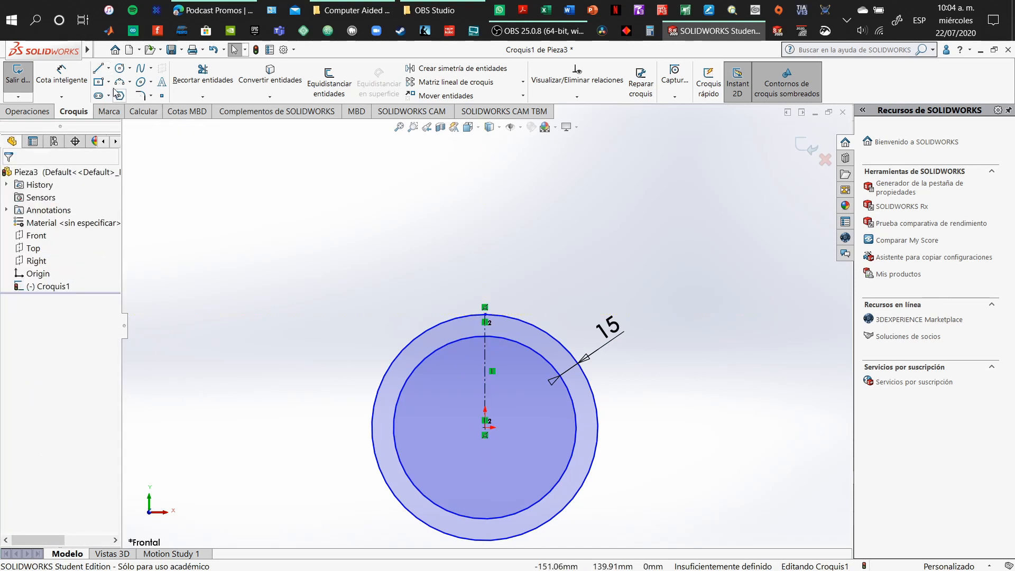
Draw a second construction line from the origin past the outer circle, tilted about 13° to the left of vertical.
left_click(109, 69)
left_click(159, 90)
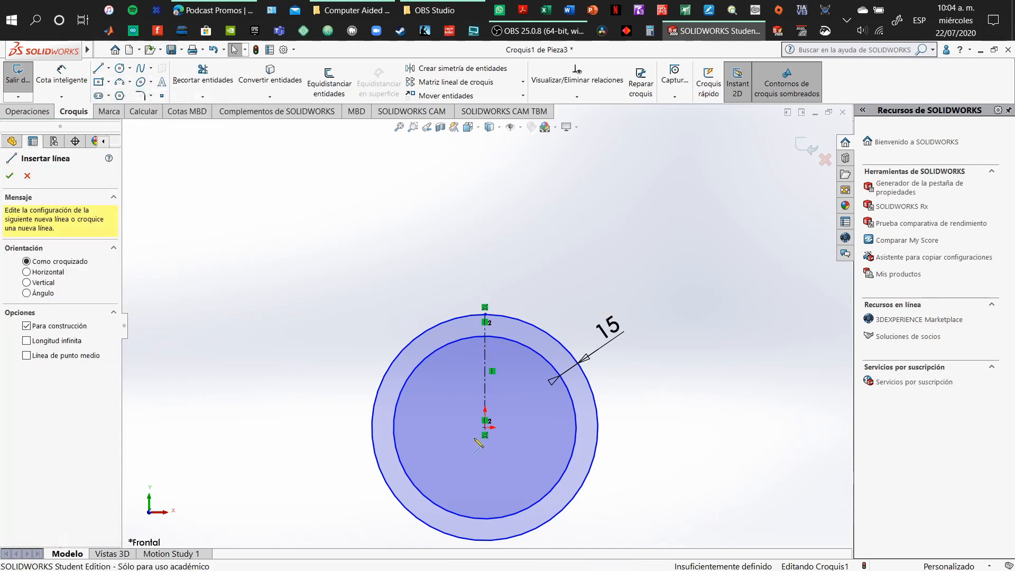
left_click(485, 428)
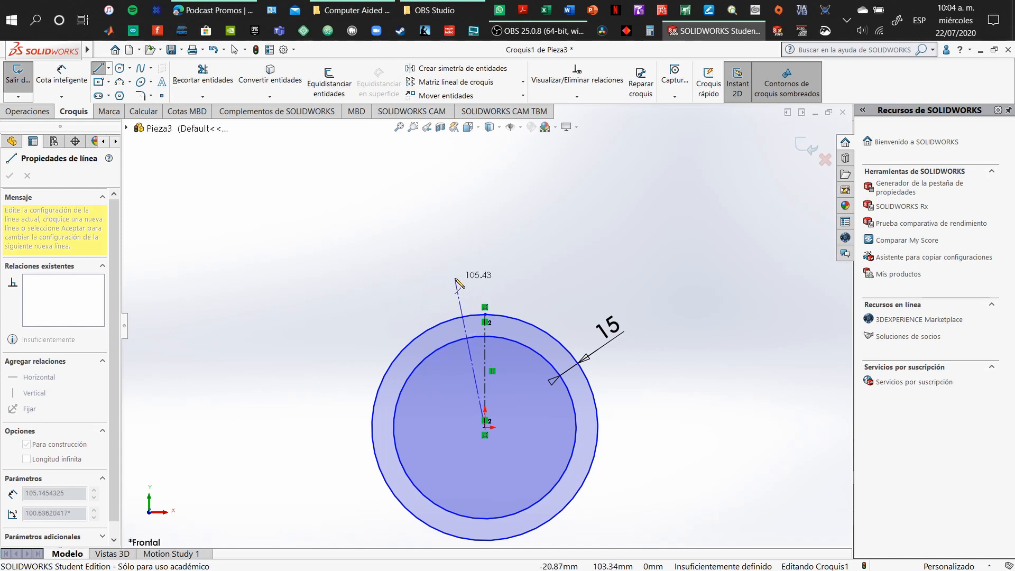
double_click(450, 279)
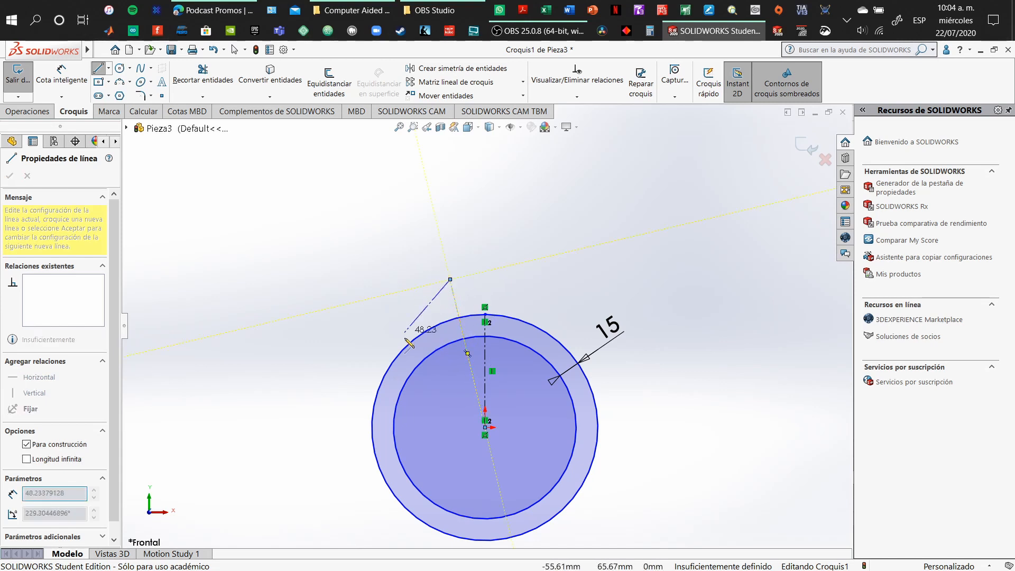
key("Escape")
Dimension the angle between the tilted and vertical construction lines and set it to 15°.
scroll(475, 326, "down", 6)
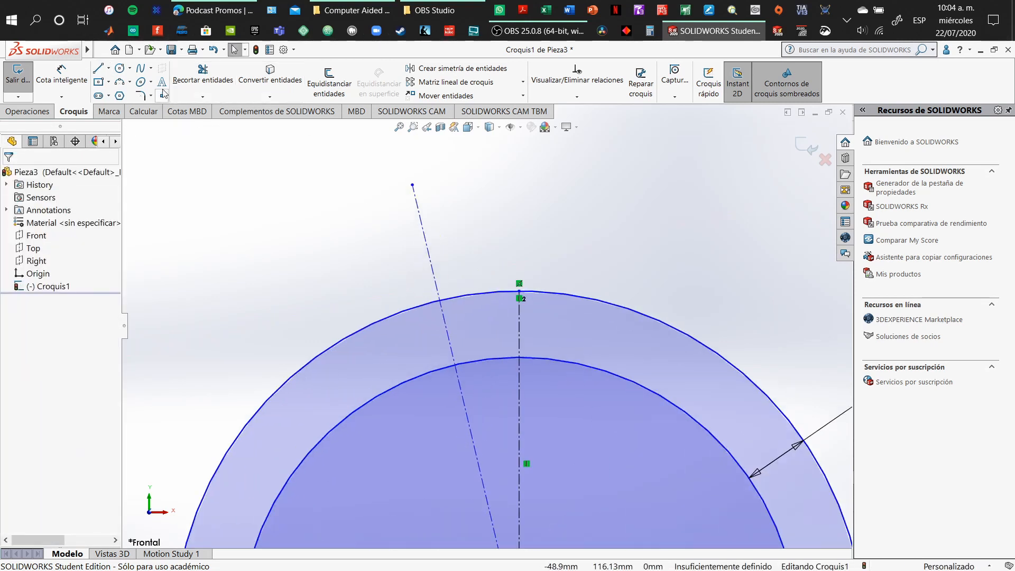
left_click(84, 85)
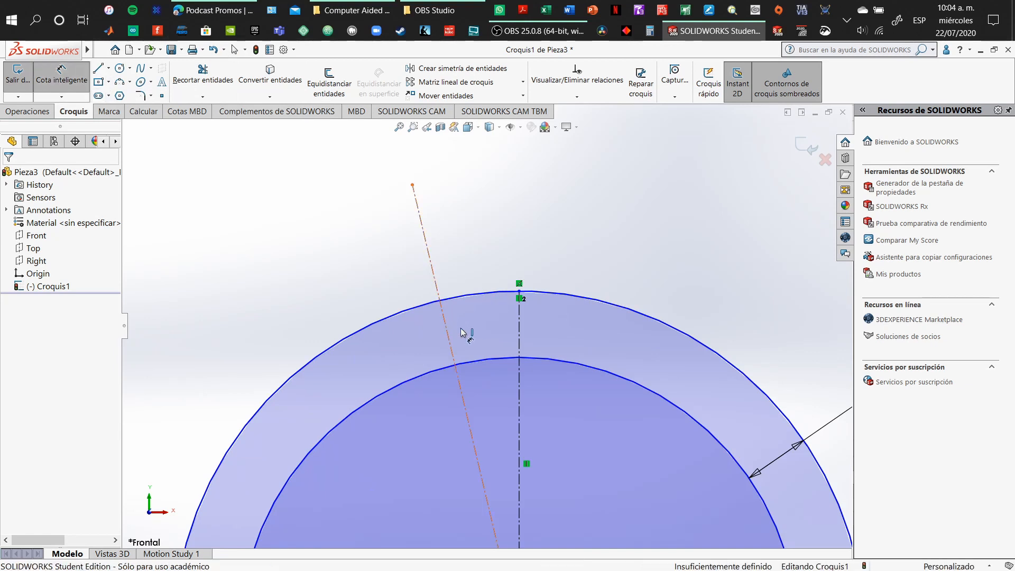
left_click(461, 332)
left_click(519, 323)
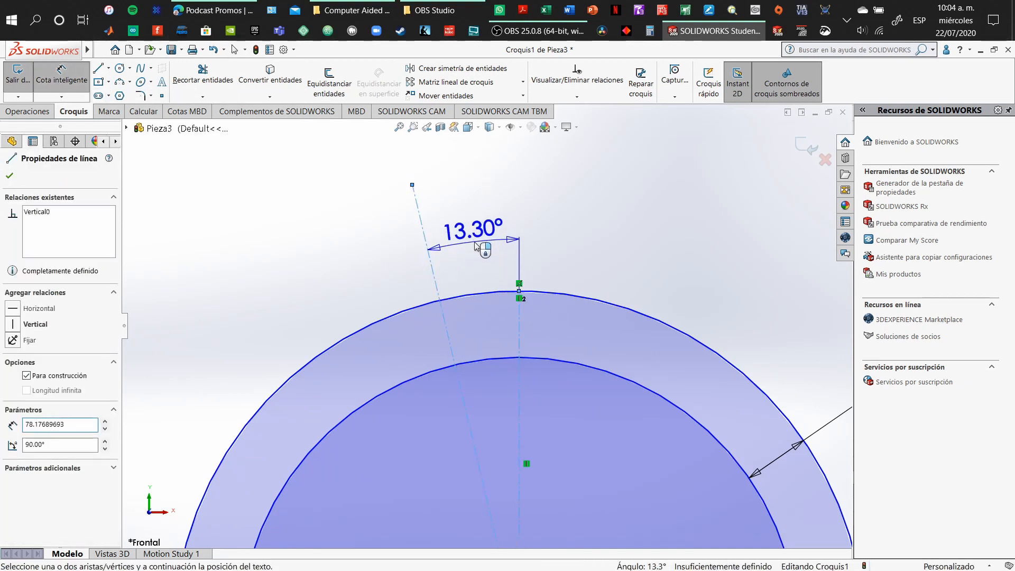
left_click(475, 243)
type("15")
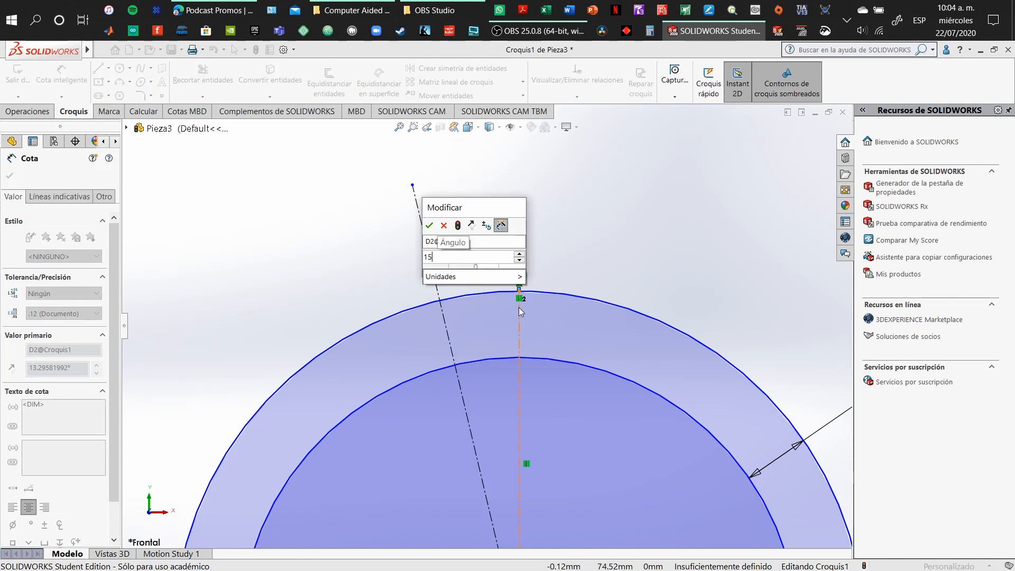
key("Return")
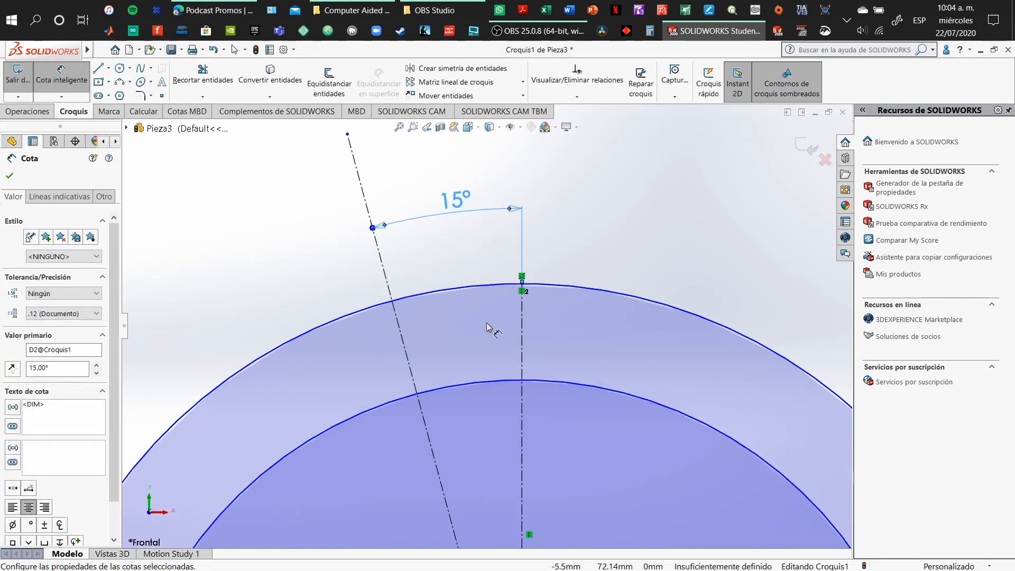
scroll(486, 322, "up", 5)
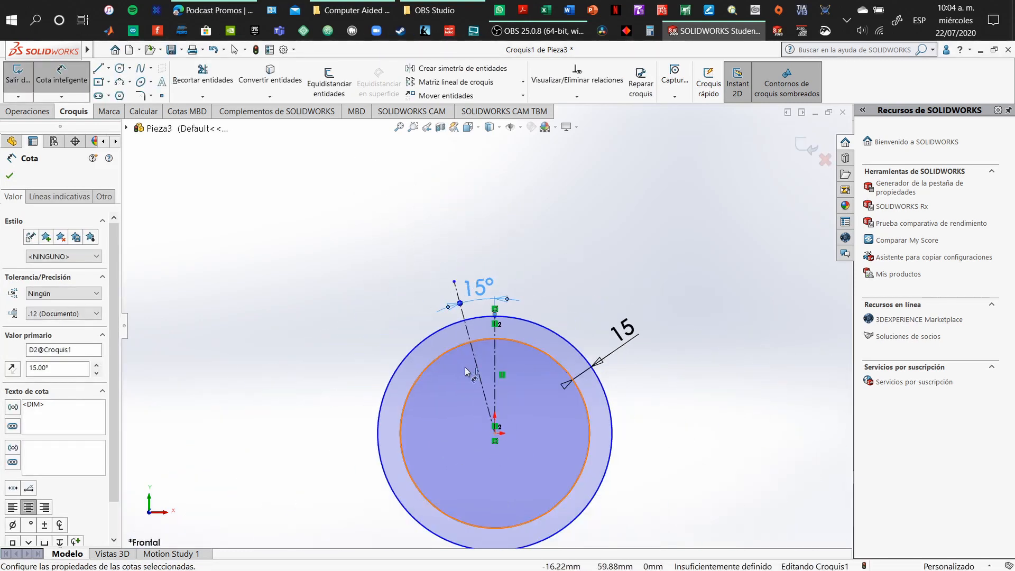
Switch to the Windows Calculator, move its window beside the sketch, and calculate 90 divided by 3.
left_click(650, 31)
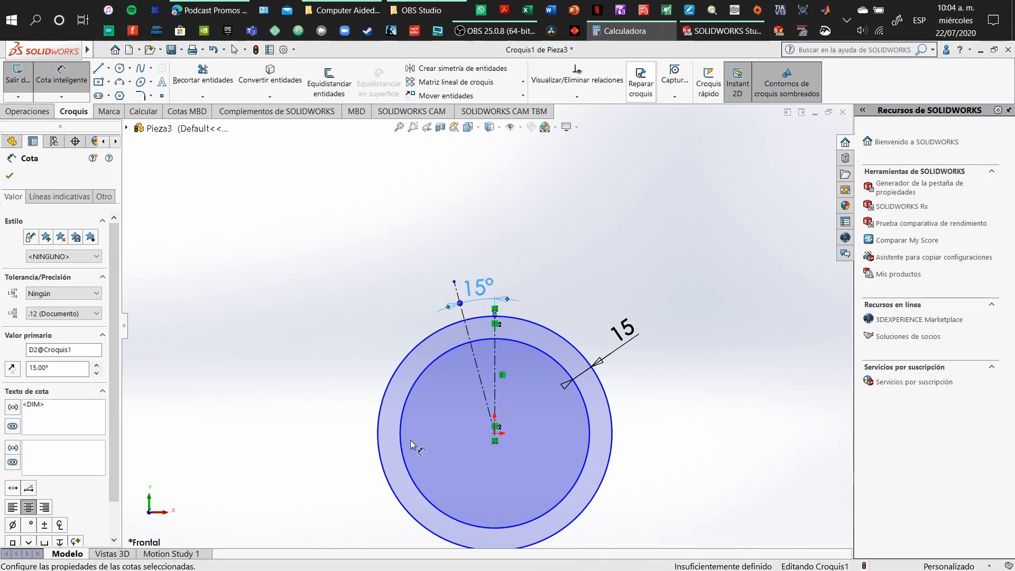
left_click_drag(764, 157, 734, 139)
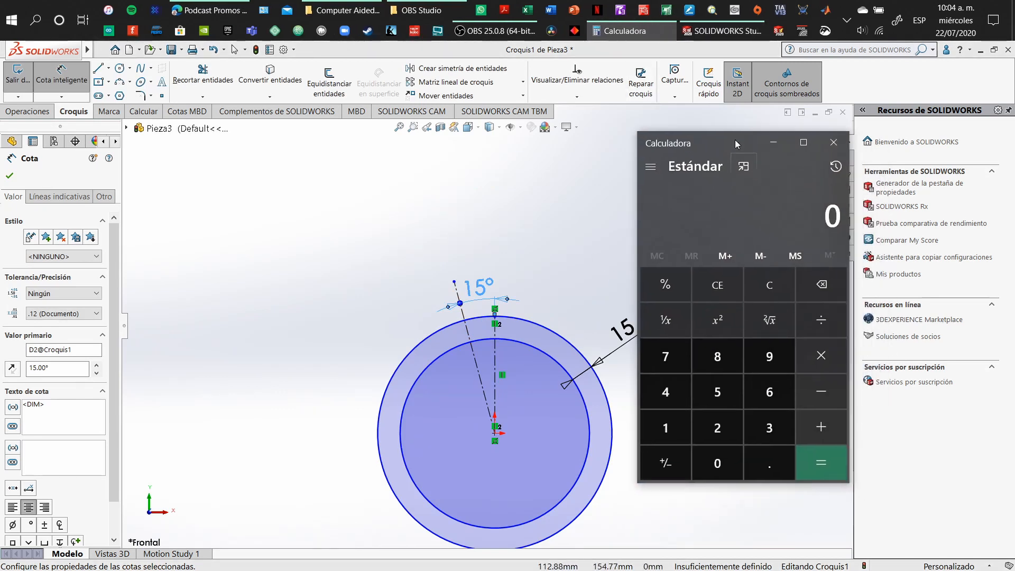
type("90")
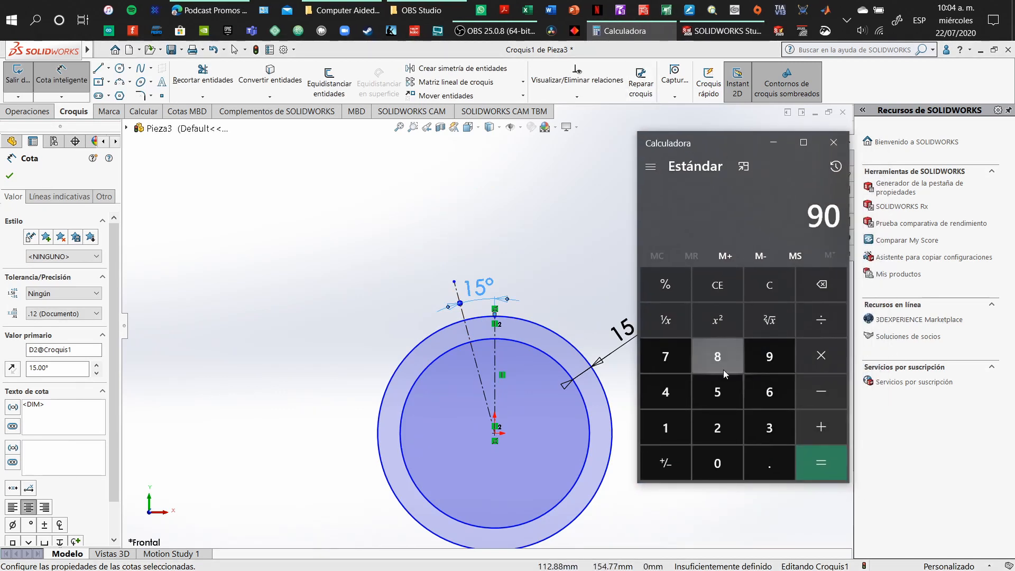
type("/3")
key("Return")
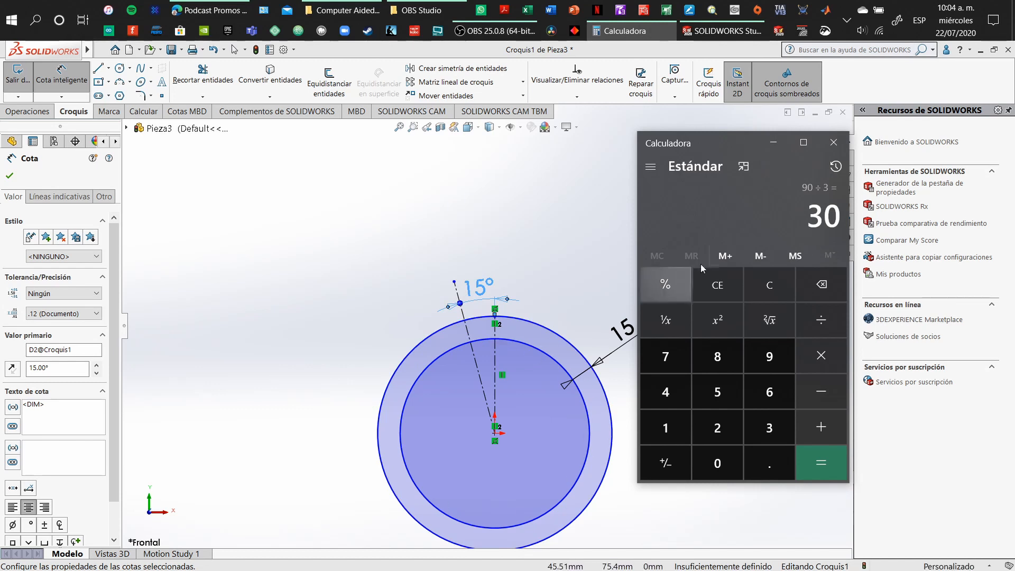
Clear the calculator and divide 360 by 20.
left_click(728, 293)
type("360")
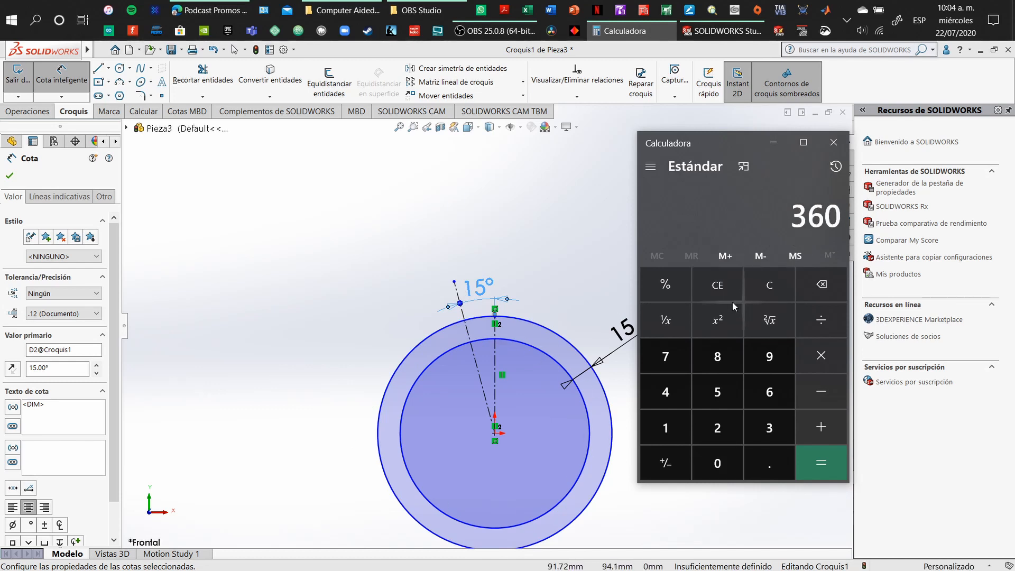
type("/20")
key("Return")
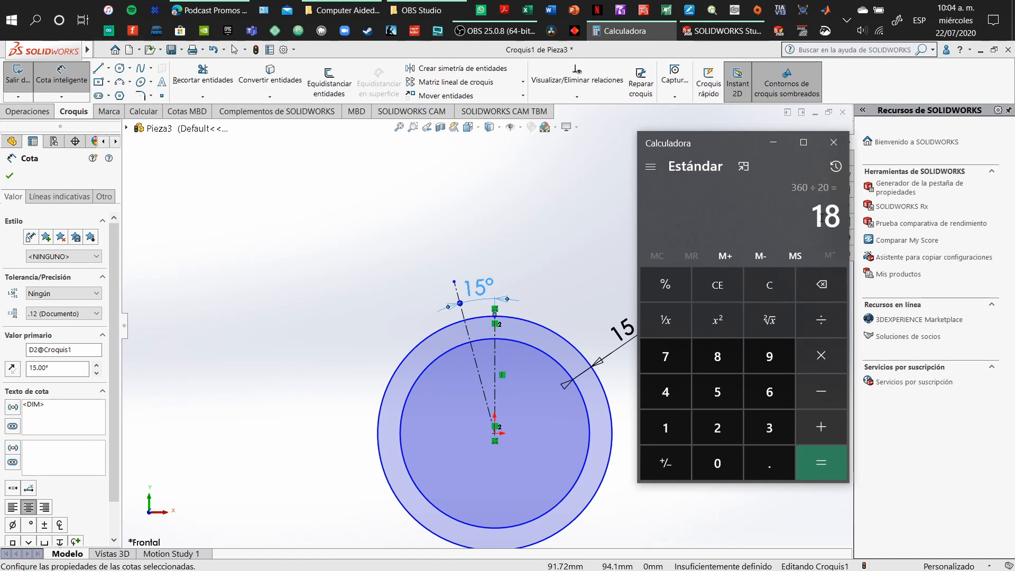
Switch back to the SOLIDWORKS sketch and set the angle between the tilted and vertical construction lines to 18°.
left_click(777, 144)
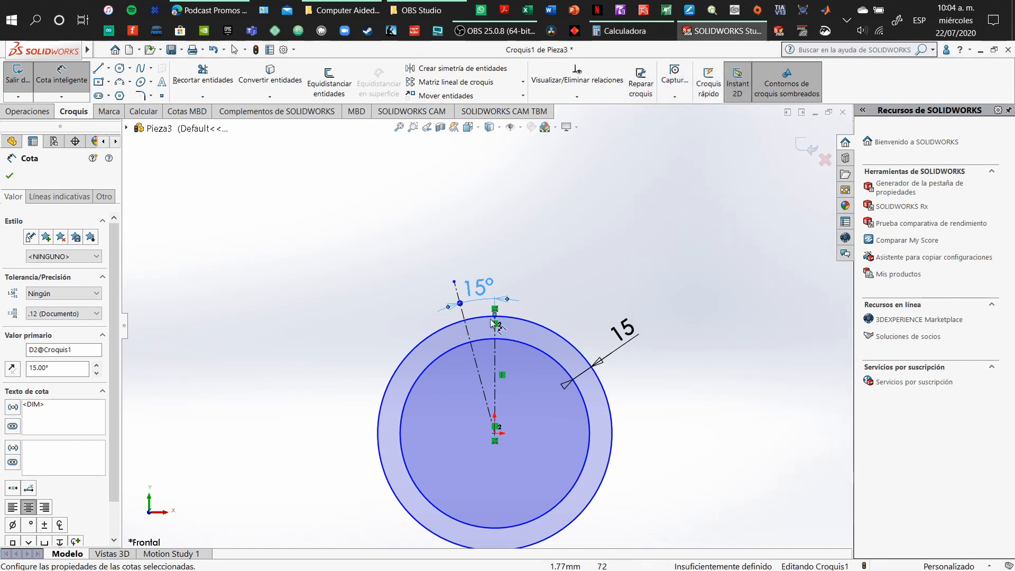
scroll(471, 293, "down", 3)
scroll(478, 306, "down", 2)
scroll(490, 348, "up", 3)
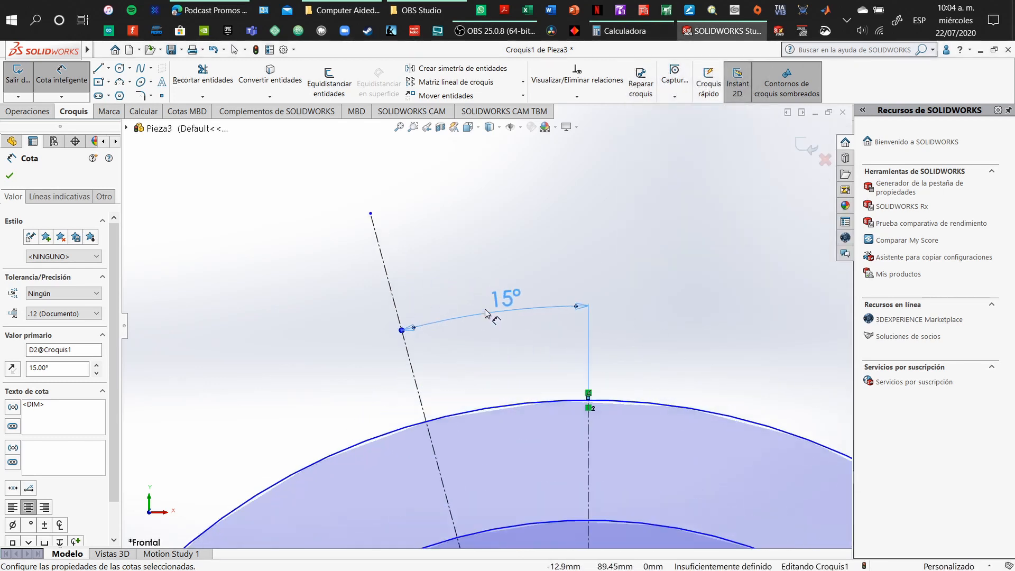
scroll(482, 388, "down", 1)
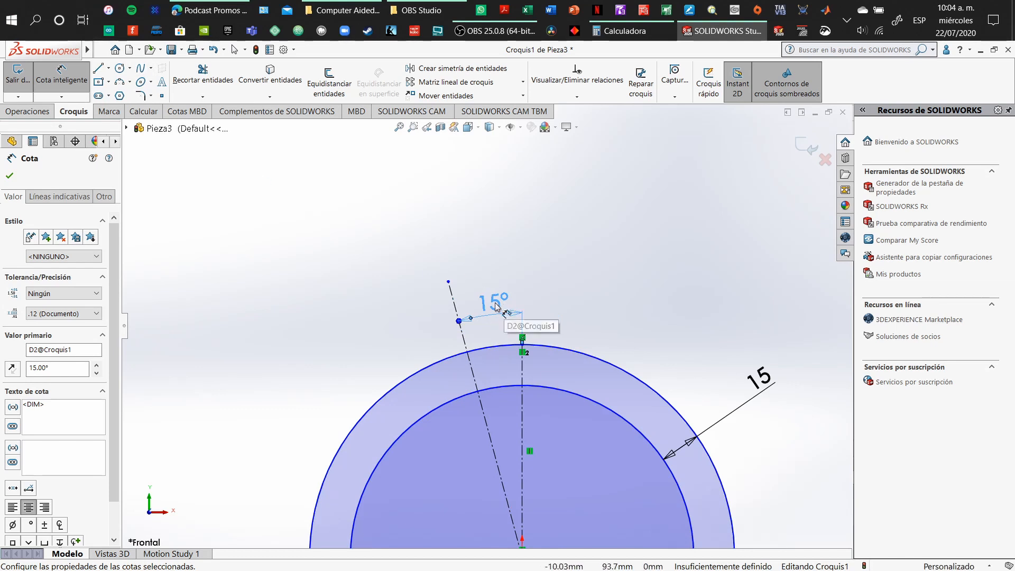
scroll(499, 303, "down", 2)
scroll(486, 304, "up", 2)
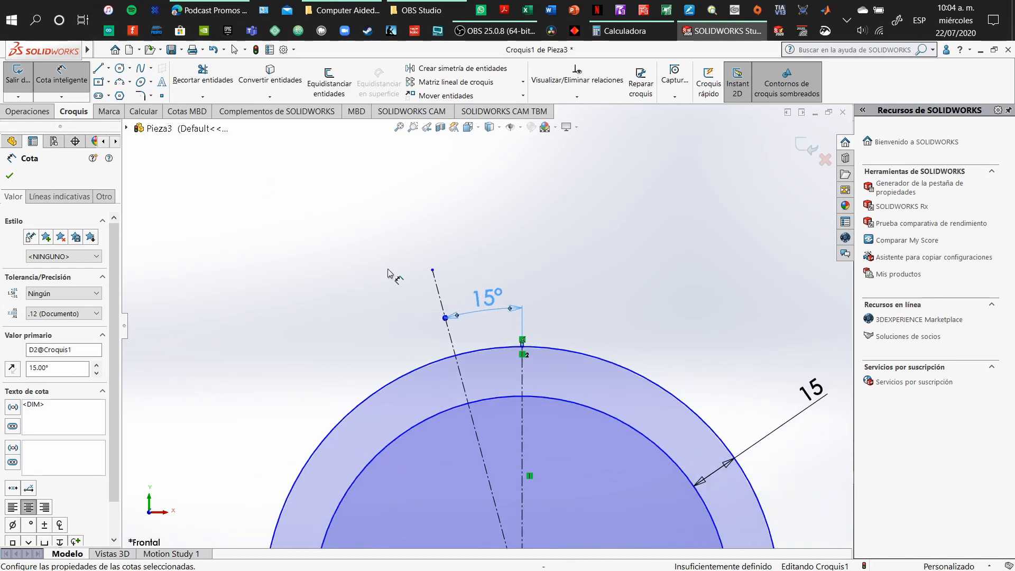
double_click(492, 302)
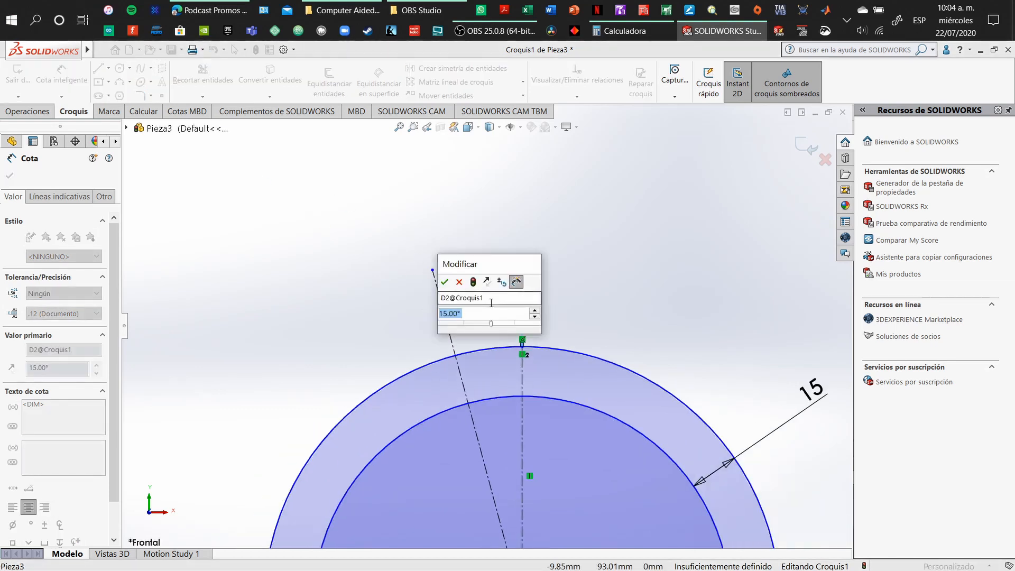
key("Return")
scroll(489, 317, "up", 3)
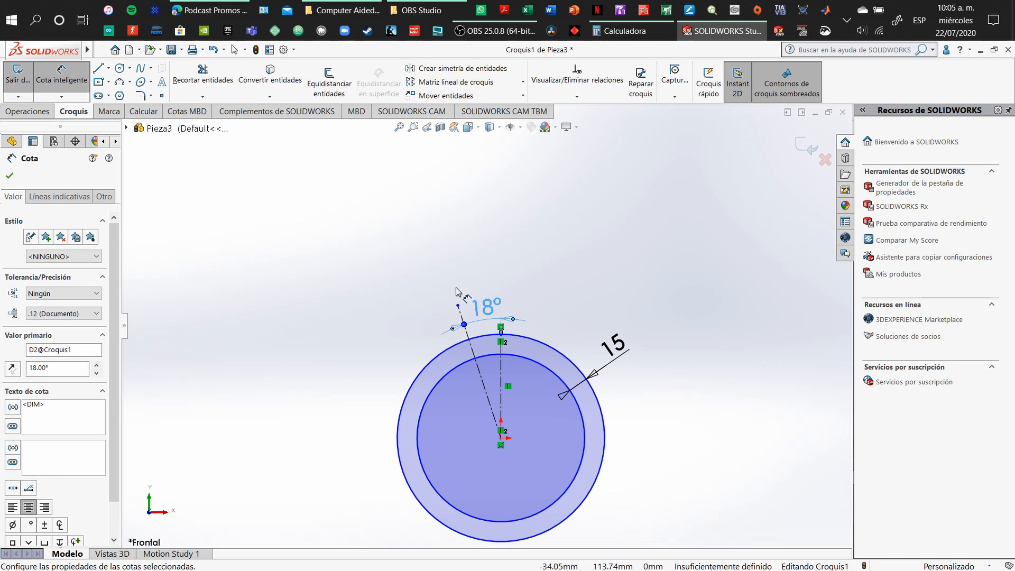
Create a circular sketch pattern of the vertical construction line around the origin with 20 equally spaced instances over 360°.
left_click(473, 355)
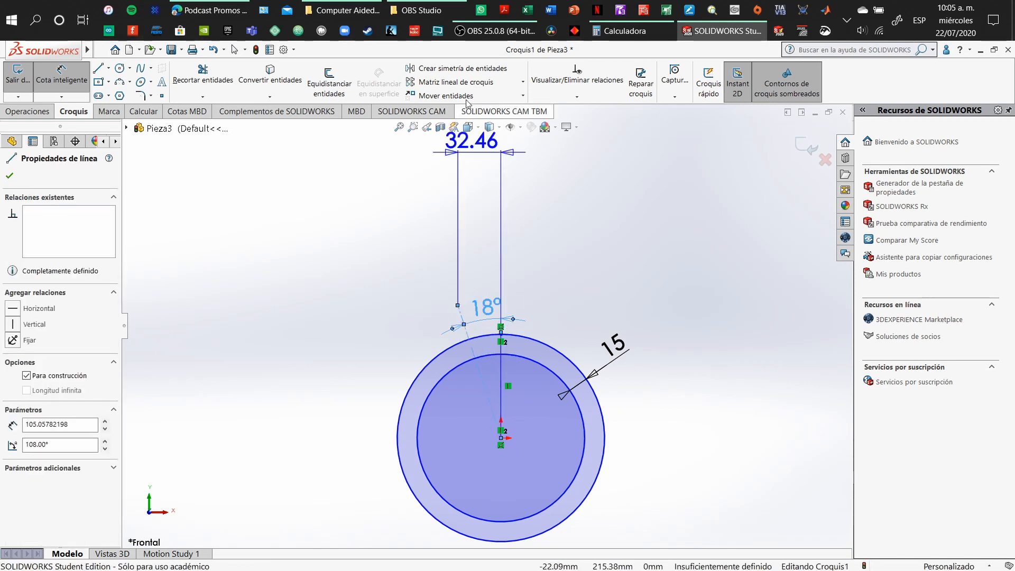
key("Escape")
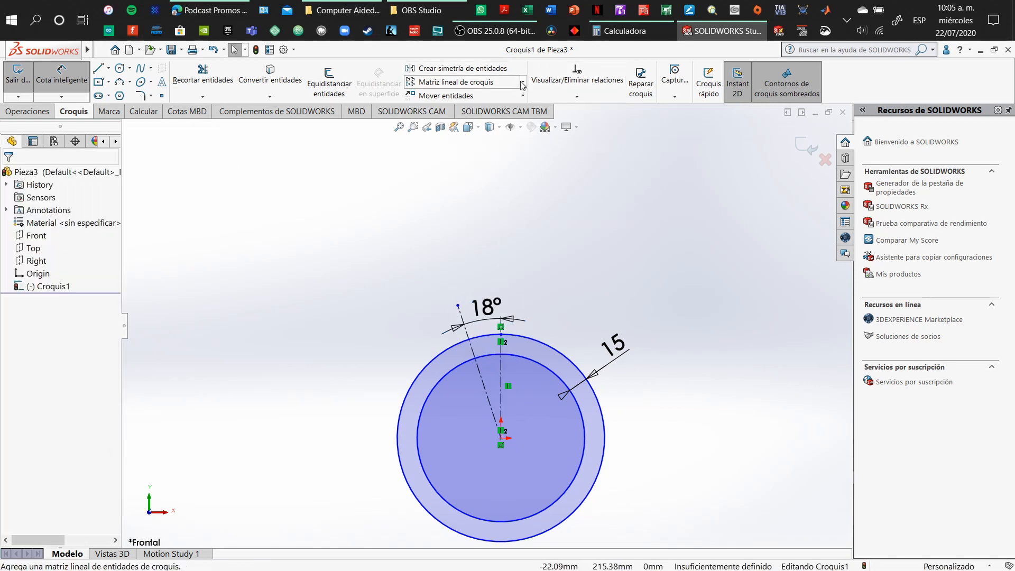
left_click(523, 82)
left_click(465, 112)
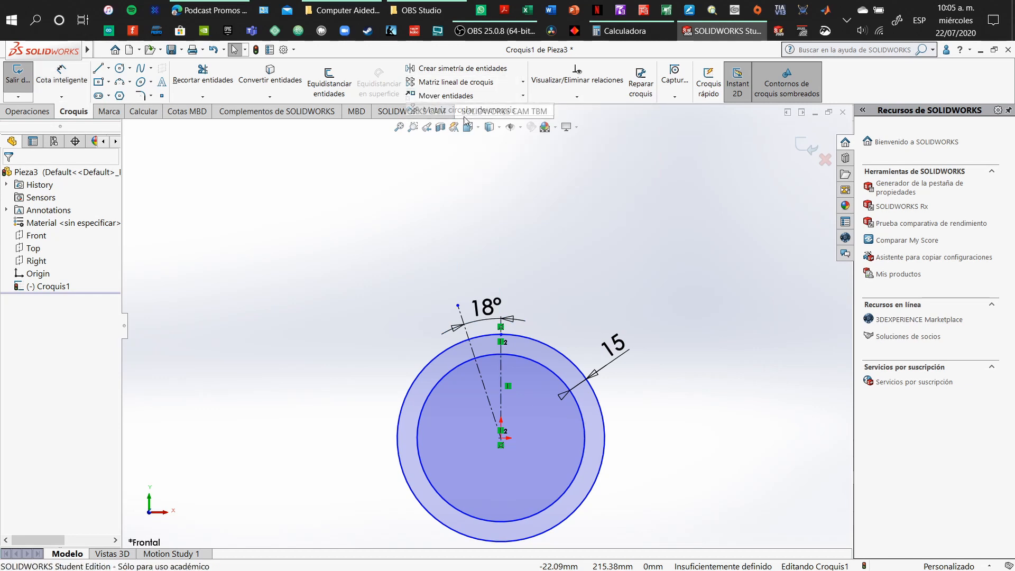
left_click(501, 373)
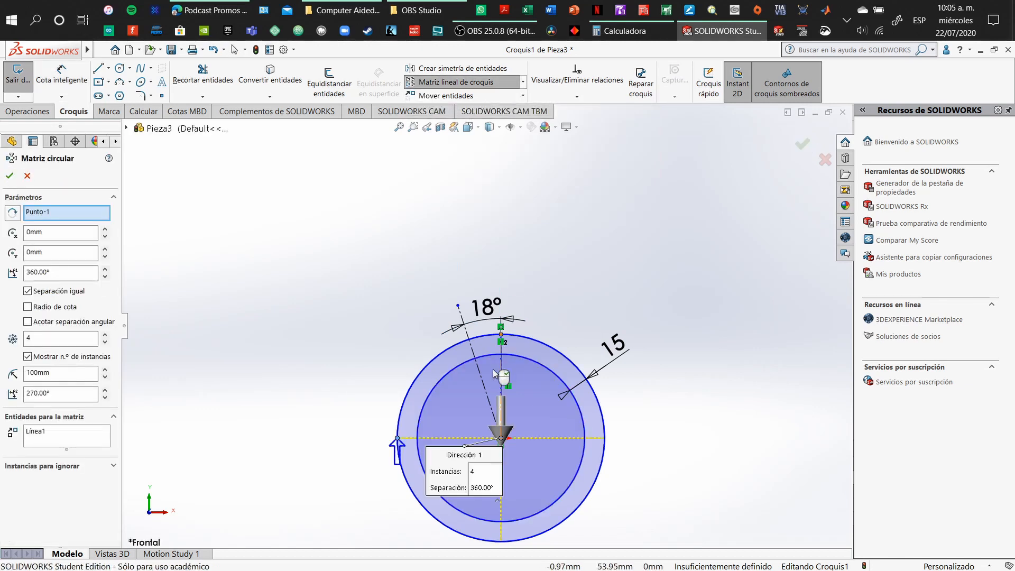
left_click(105, 335)
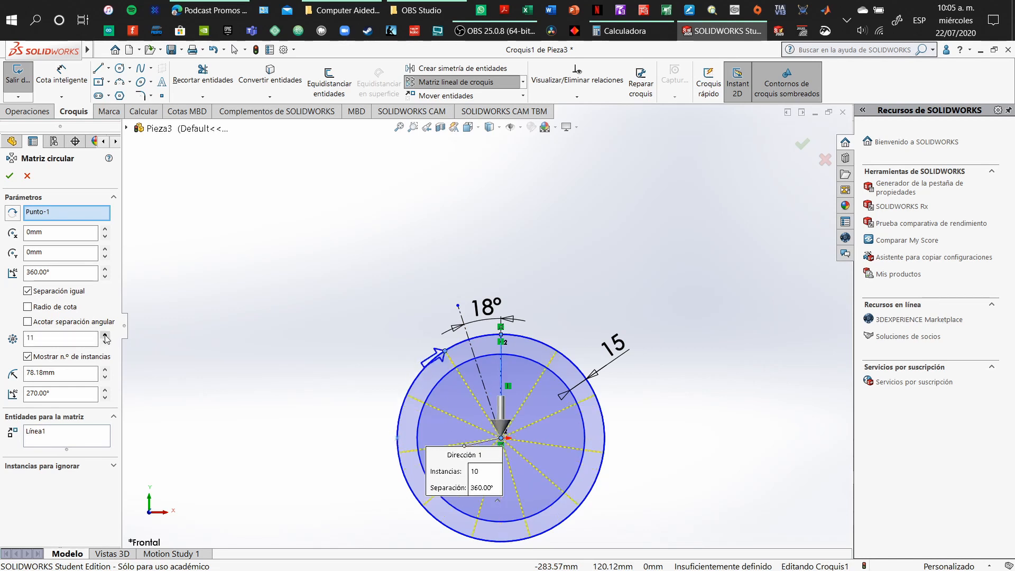
left_click(104, 335)
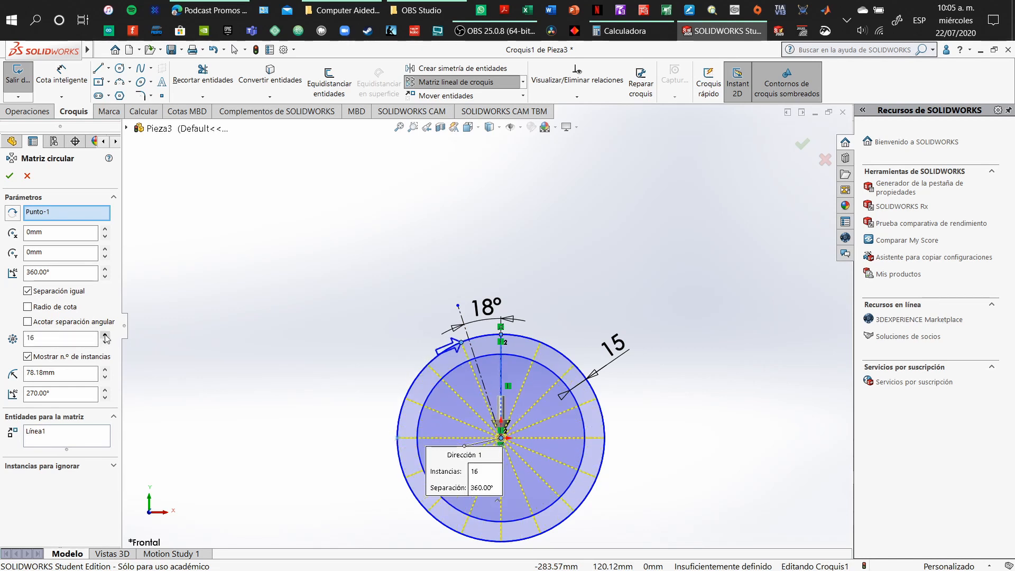
left_click(105, 336)
left_click(105, 335)
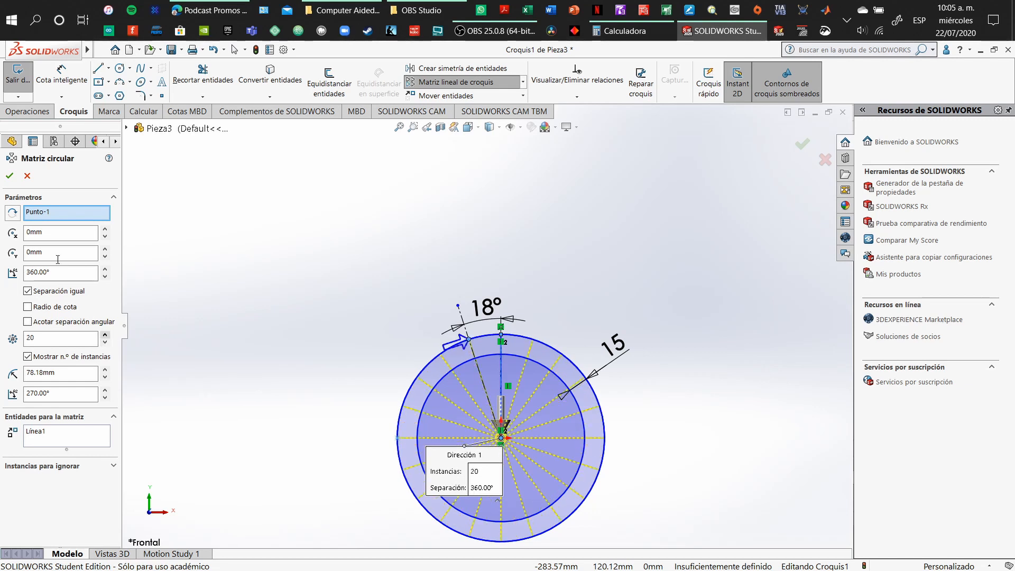
left_click(9, 176)
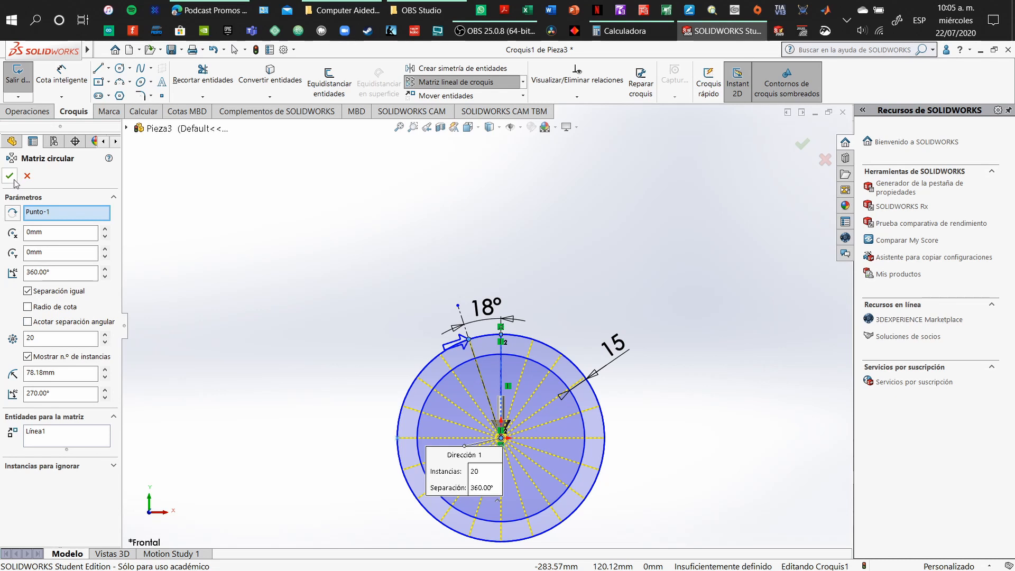
Delete the tilted construction line that extends past the outer circle, together with its angle dimension.
left_click(468, 318)
key("Delete")
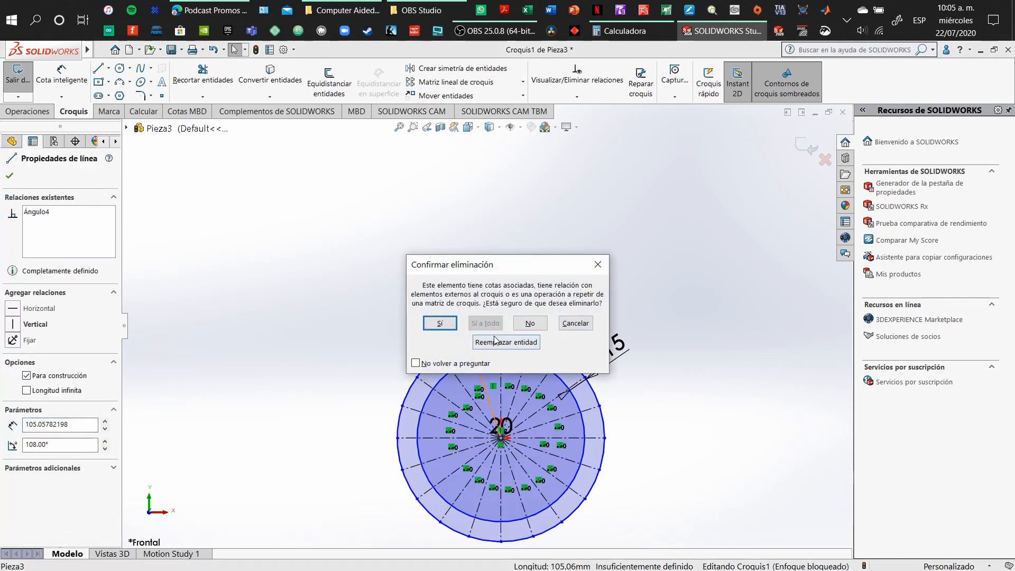
key("Return")
scroll(508, 397, "down", 6)
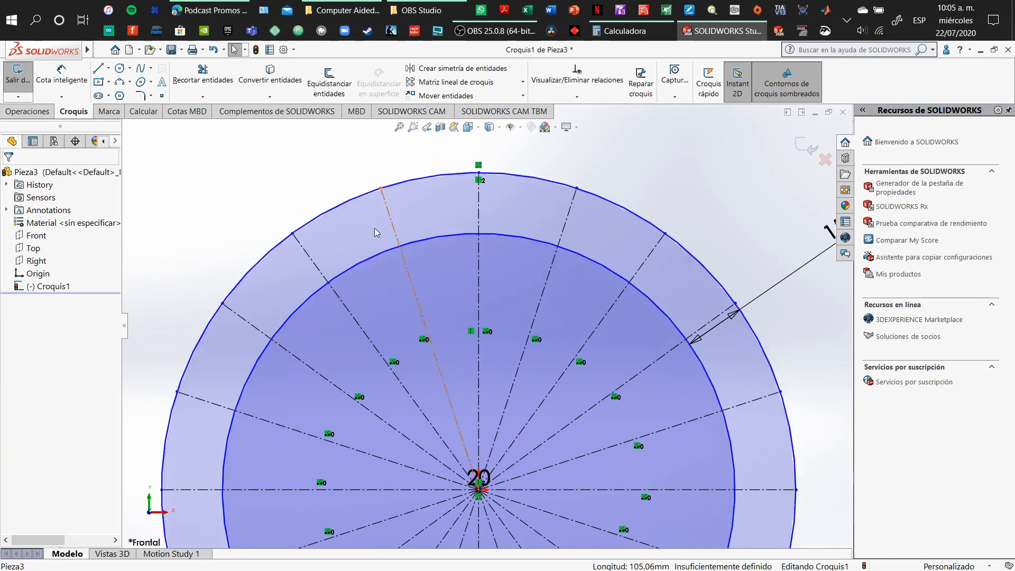
scroll(445, 293, "up", 4)
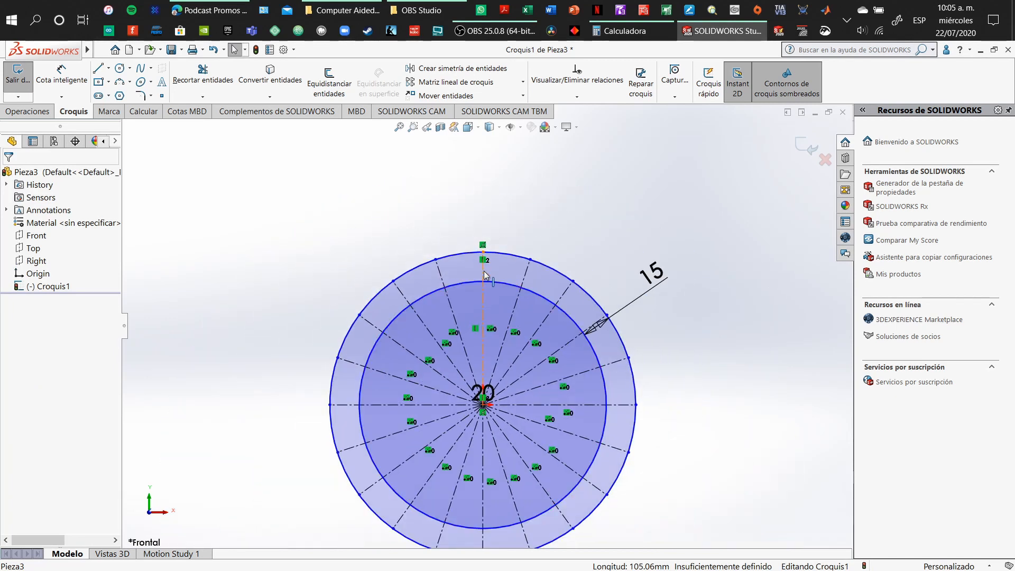
left_click(489, 275)
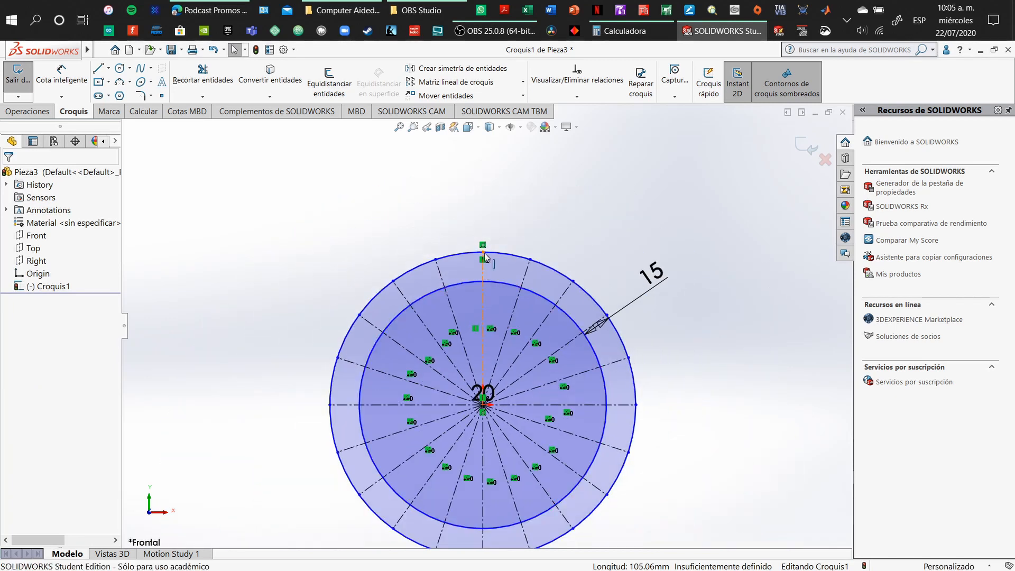
left_click(523, 83)
left_click(473, 109)
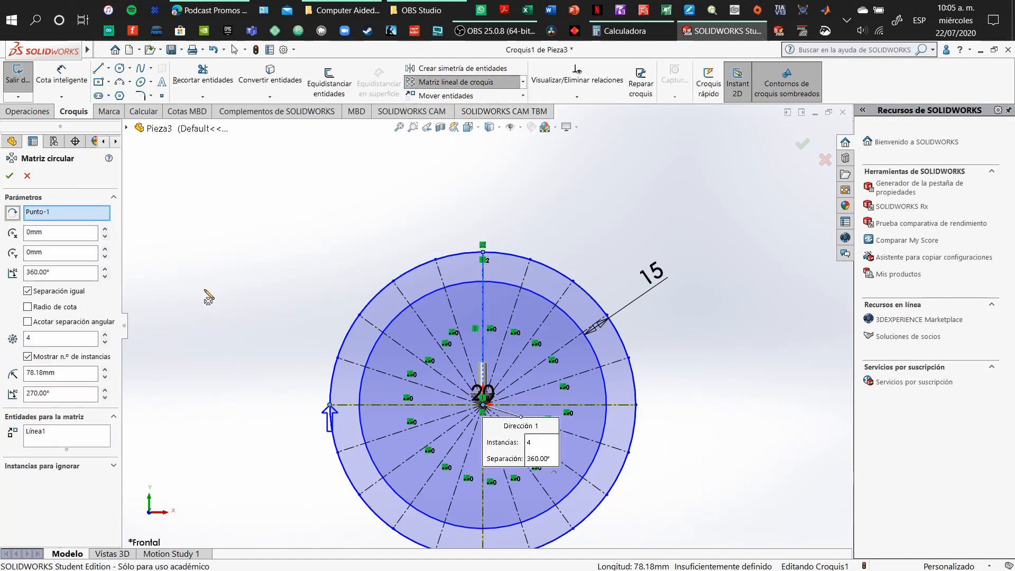
left_click(105, 335)
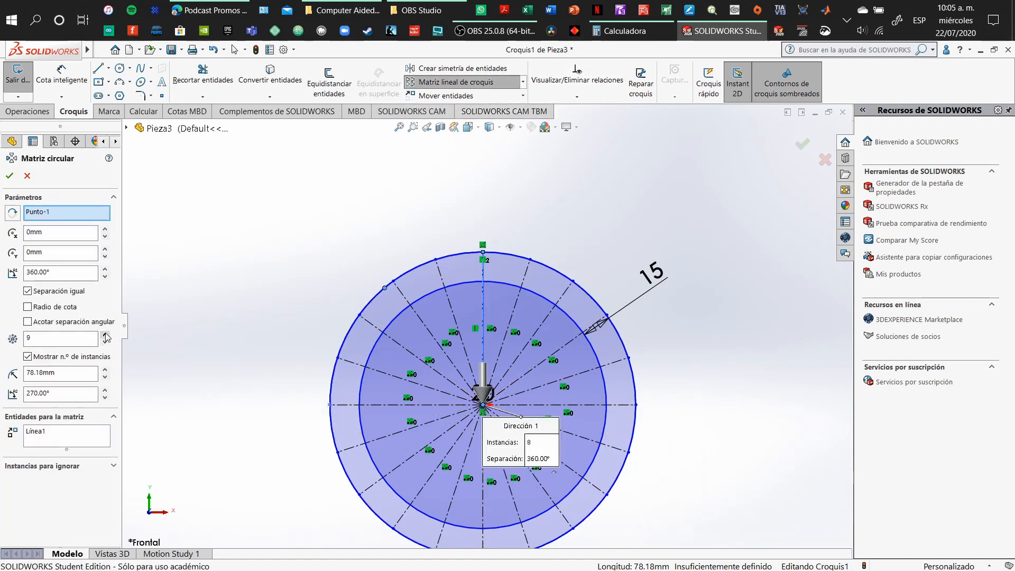
left_click(105, 336)
left_click(106, 336)
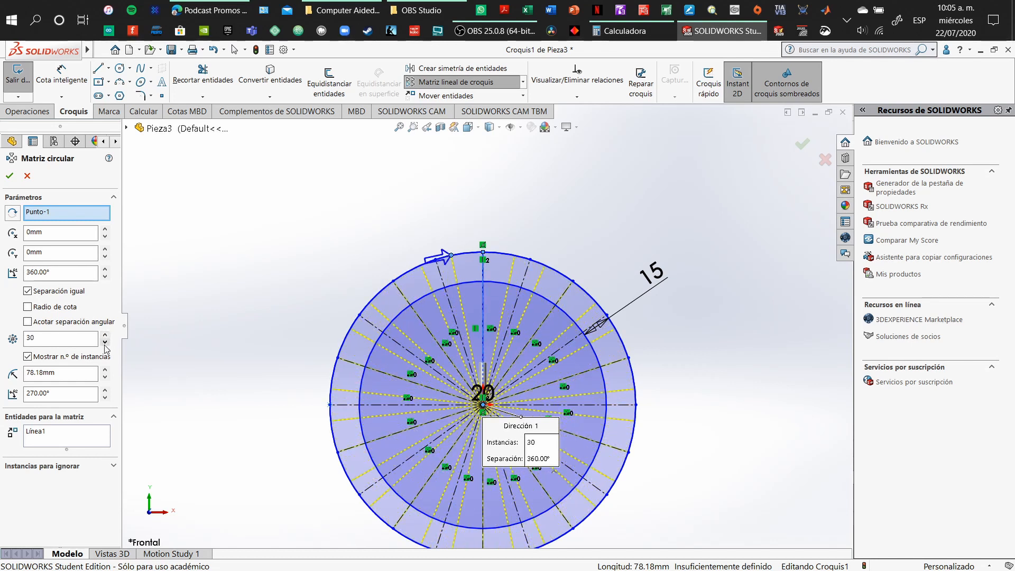
left_click(105, 342)
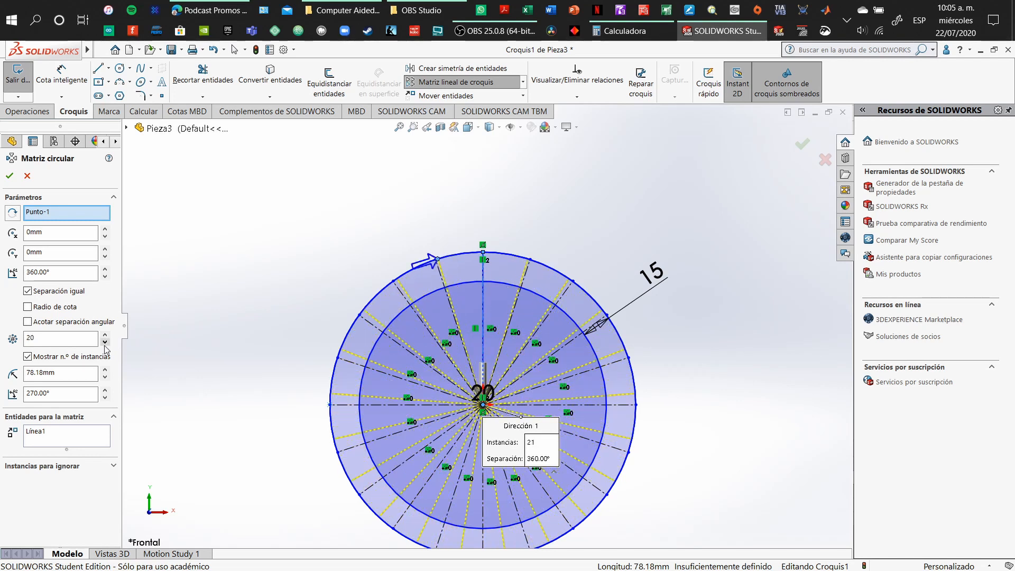
left_click(105, 345)
left_click(104, 345)
left_click(105, 345)
left_click(105, 345)
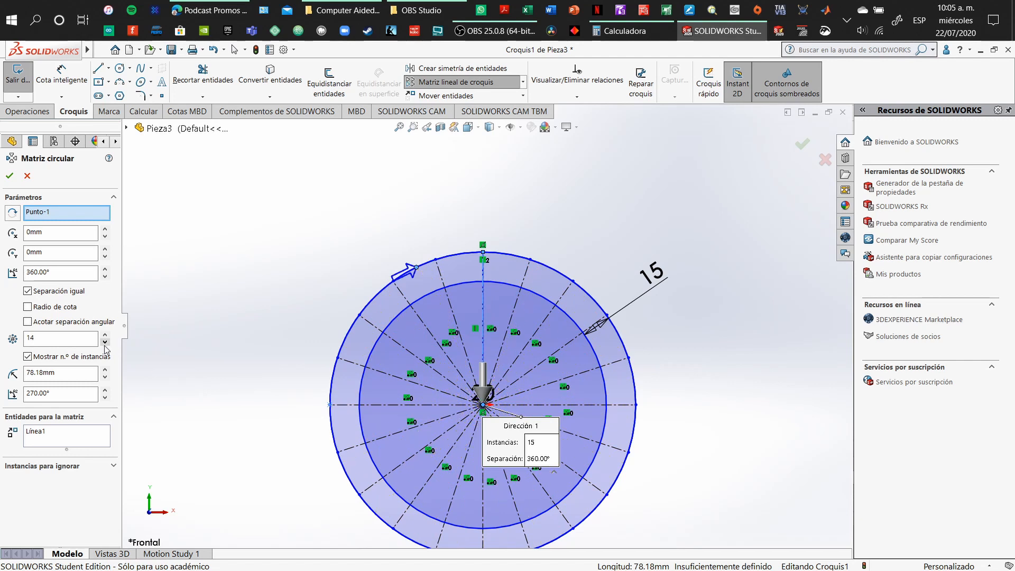
left_click(105, 335)
left_click(105, 334)
left_click(105, 334)
left_click(105, 335)
left_click(105, 335)
left_click(106, 335)
left_click(105, 334)
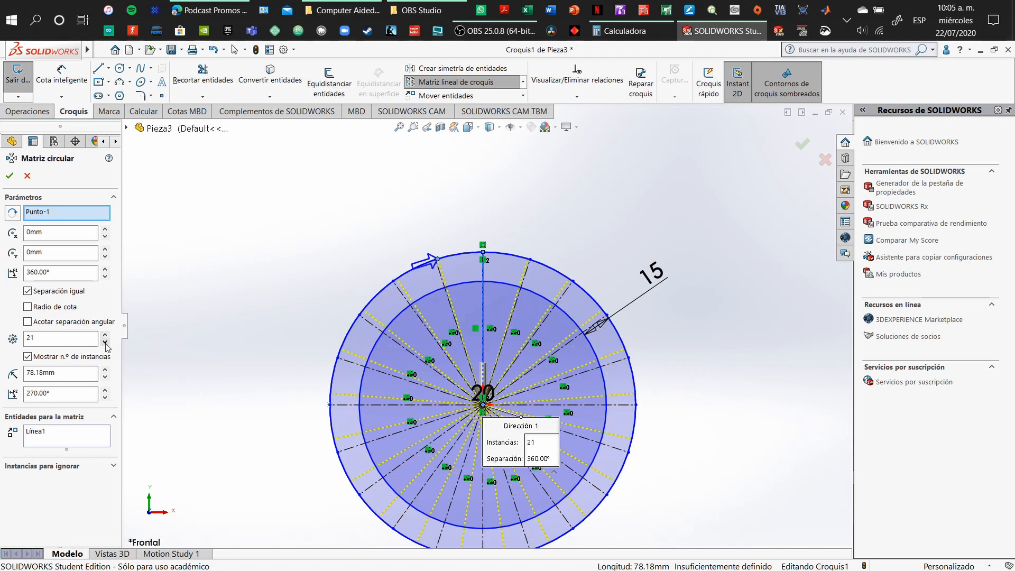
left_click(105, 343)
left_click(105, 343)
left_click(105, 335)
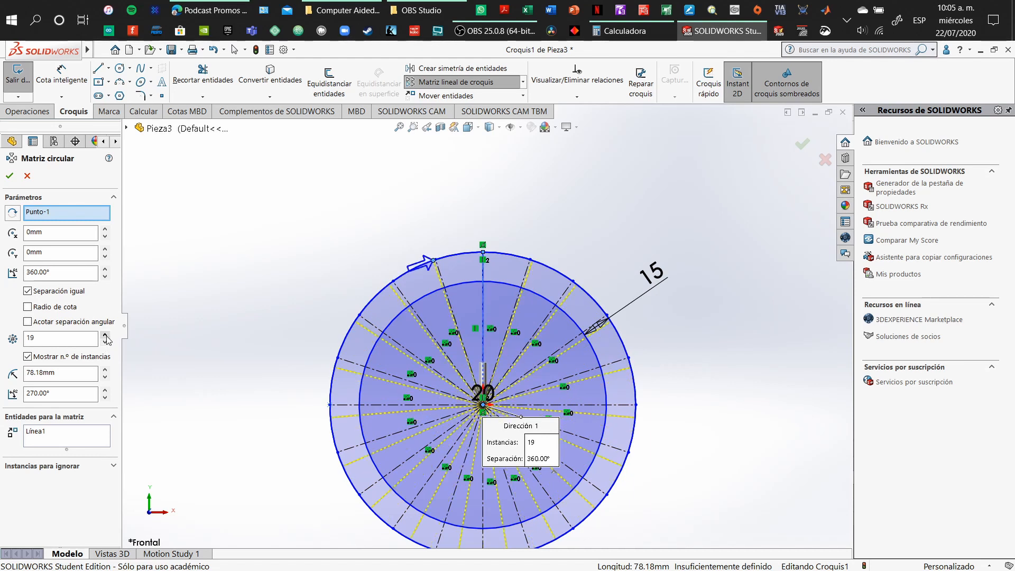
left_click(106, 369)
left_click(106, 369)
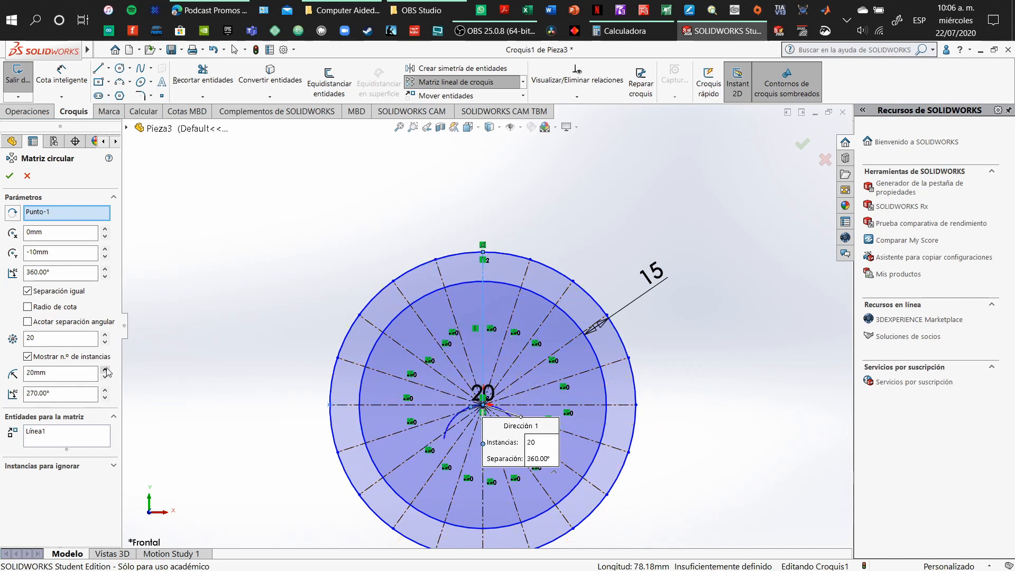
left_click(106, 370)
left_click(105, 376)
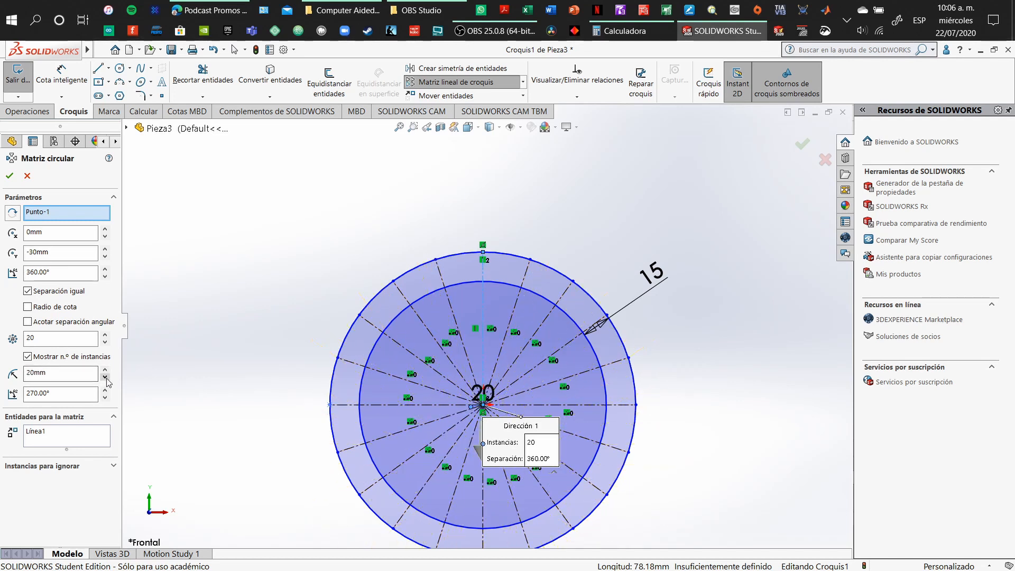
left_click(105, 376)
left_click(106, 376)
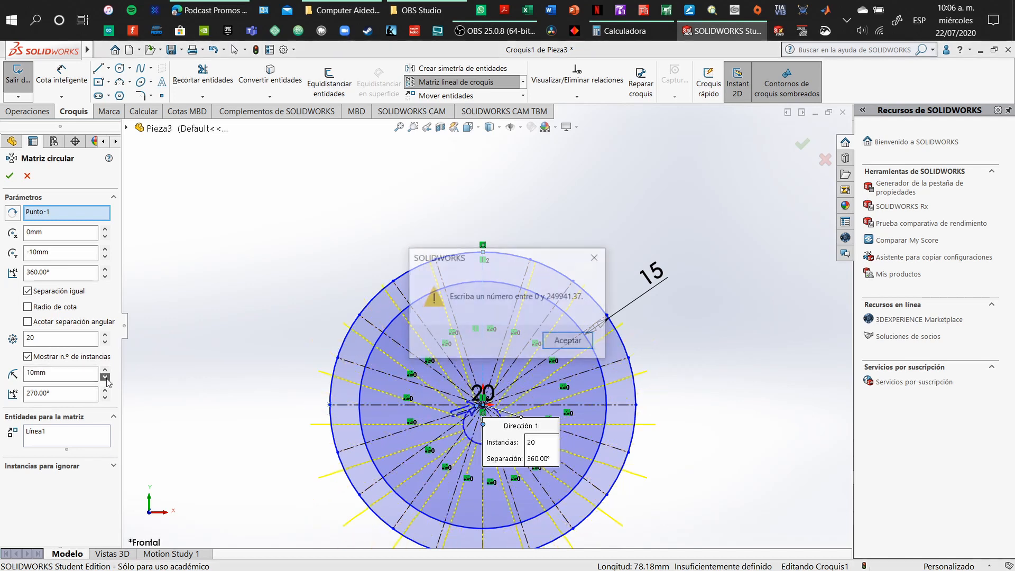
left_click(575, 344)
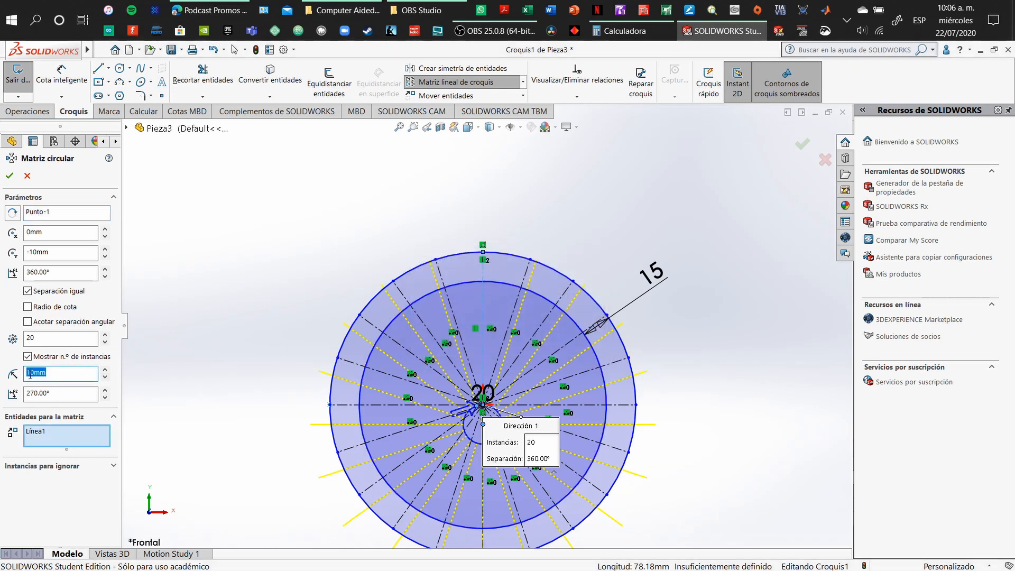
type("0")
key("Return")
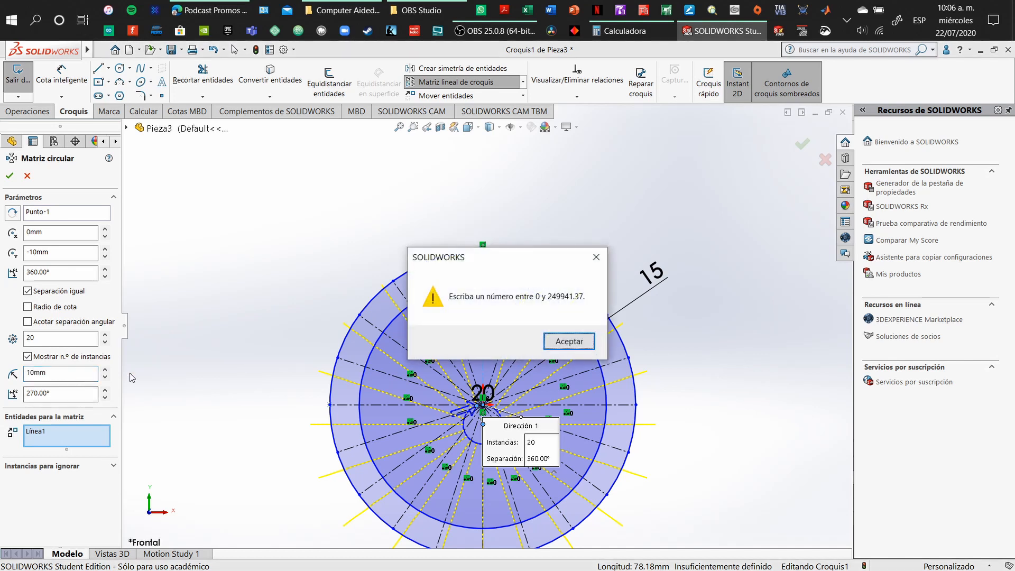
key("Return")
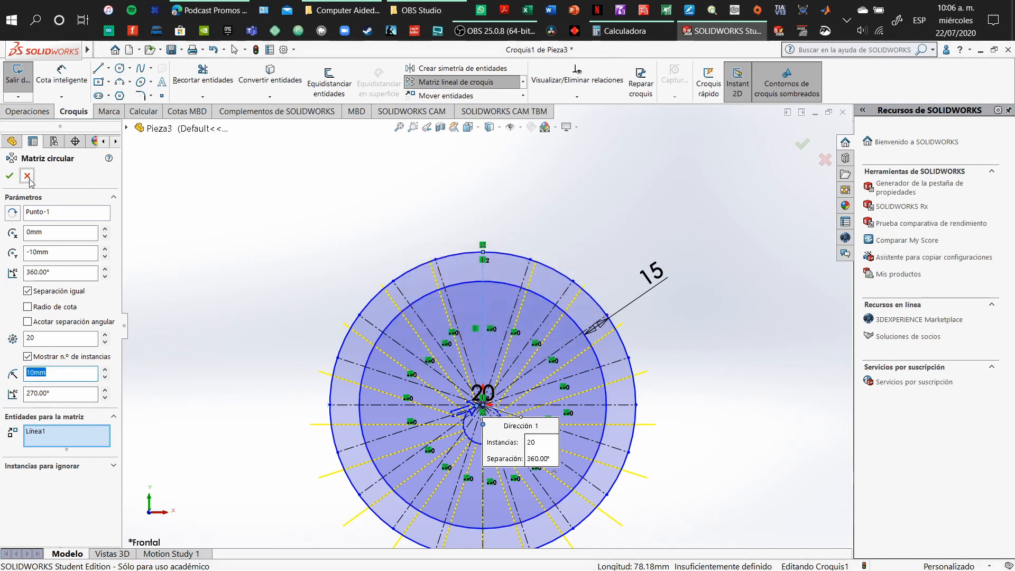
key("Return")
left_click(522, 82)
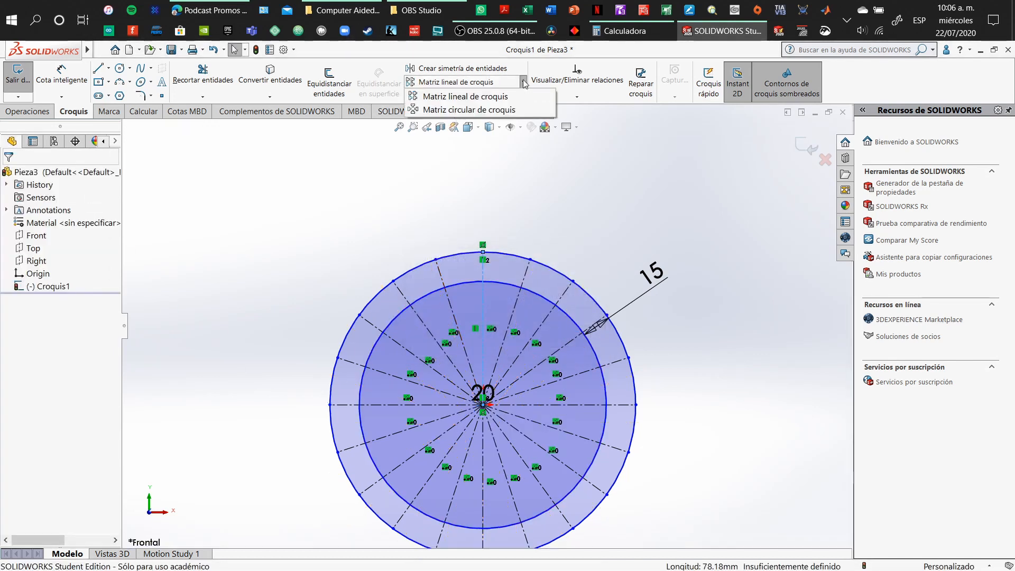
left_click(496, 110)
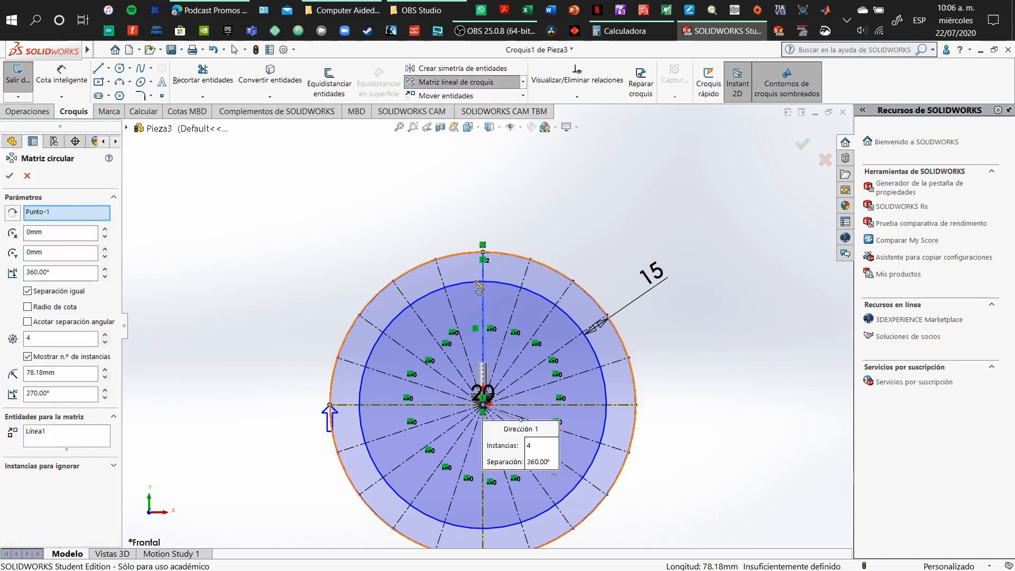
double_click(59, 338)
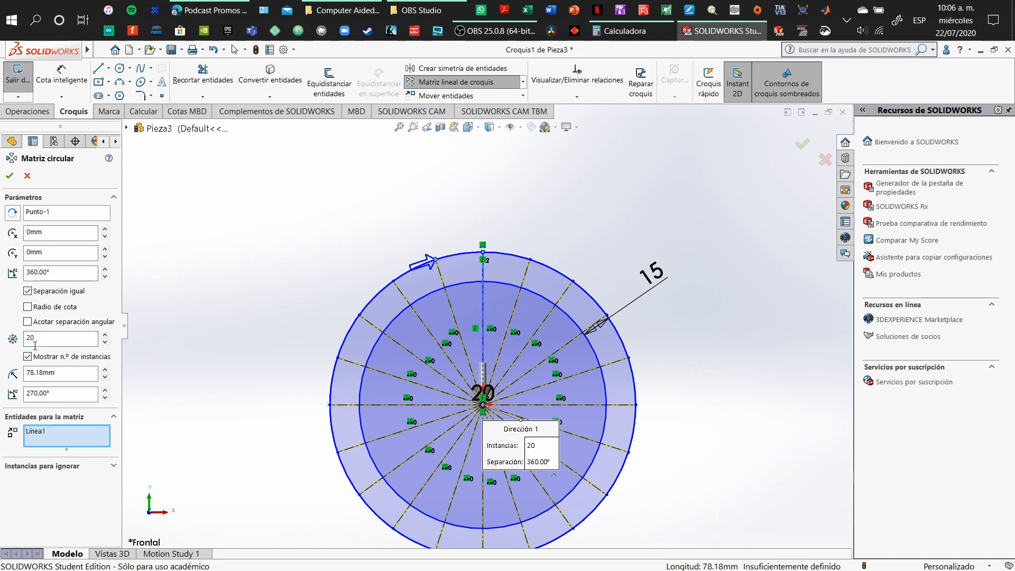
left_click(105, 391)
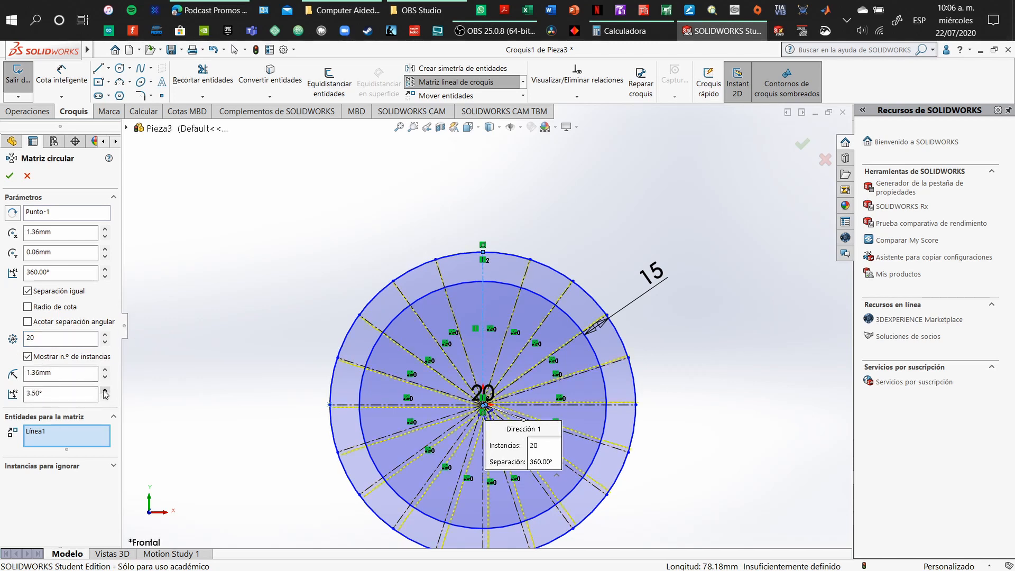
left_click(105, 391)
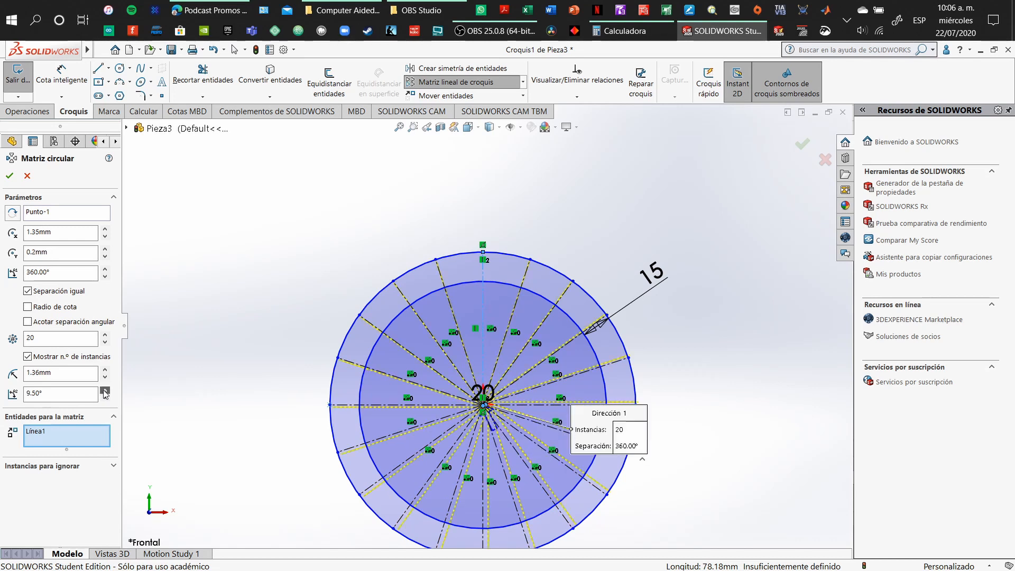
left_click(105, 392)
left_click(105, 391)
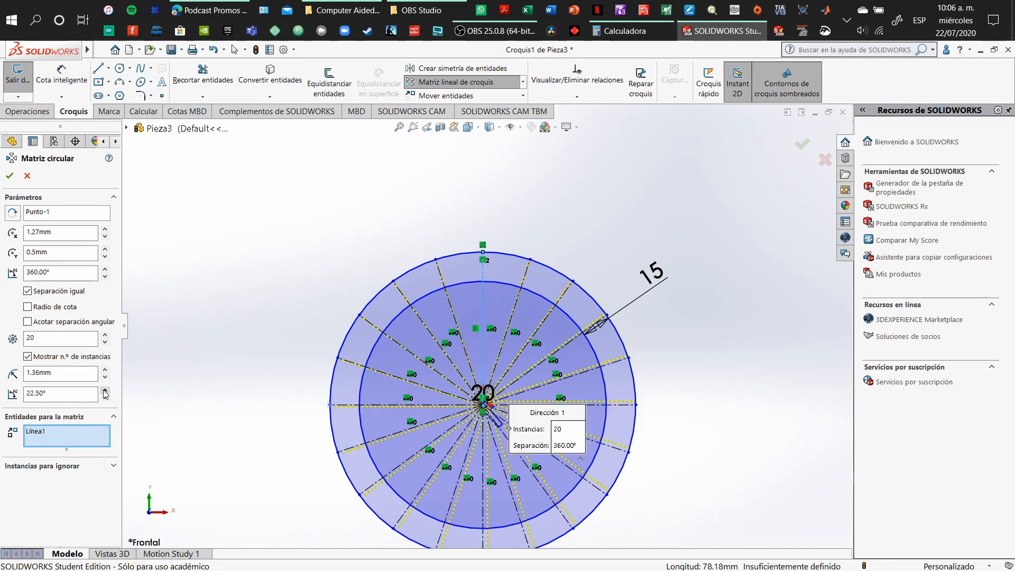
left_click(105, 392)
left_click(105, 391)
left_click(105, 391)
left_click(105, 391)
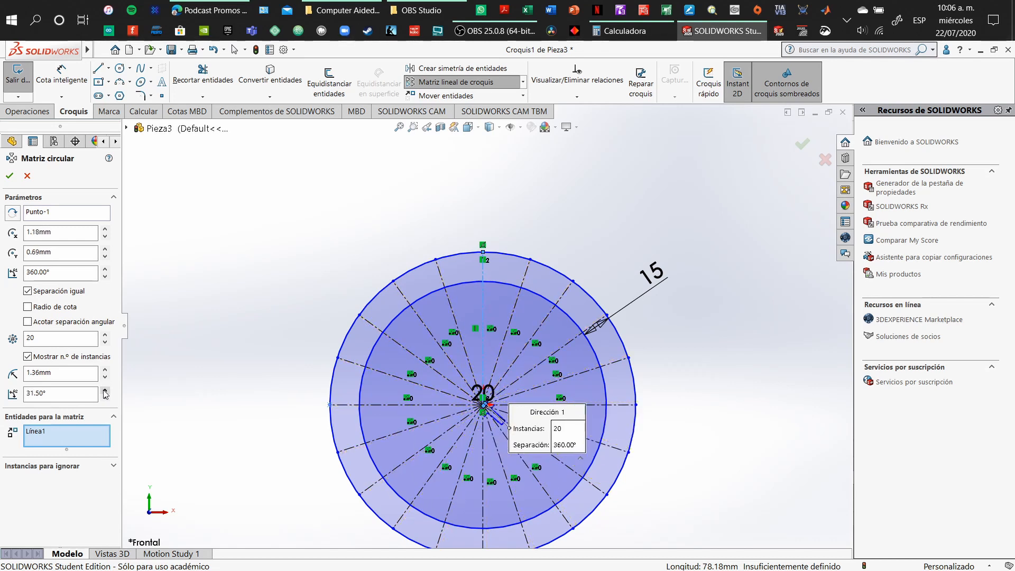
left_click(105, 391)
left_click(105, 391)
left_click(105, 392)
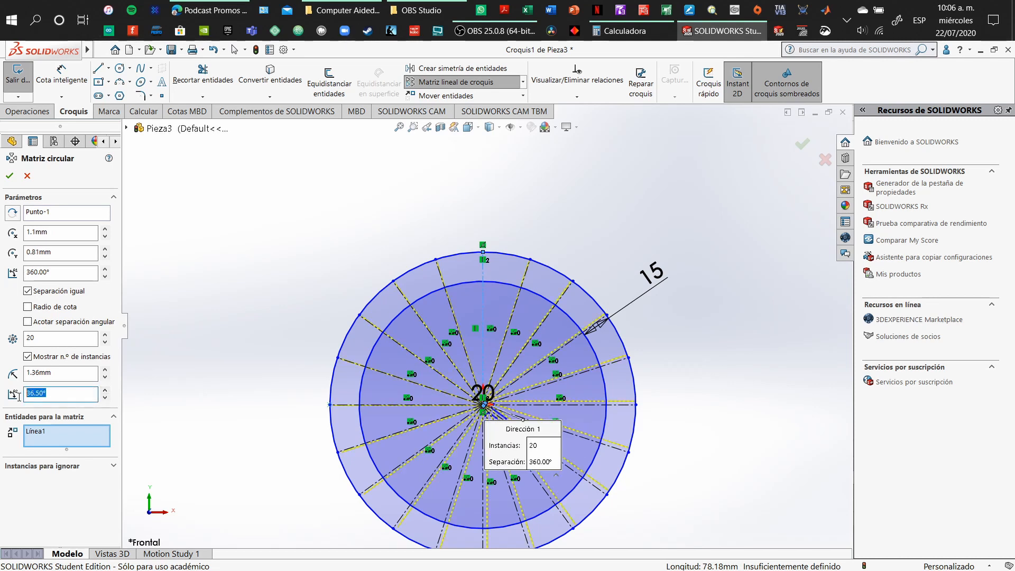
type("3")
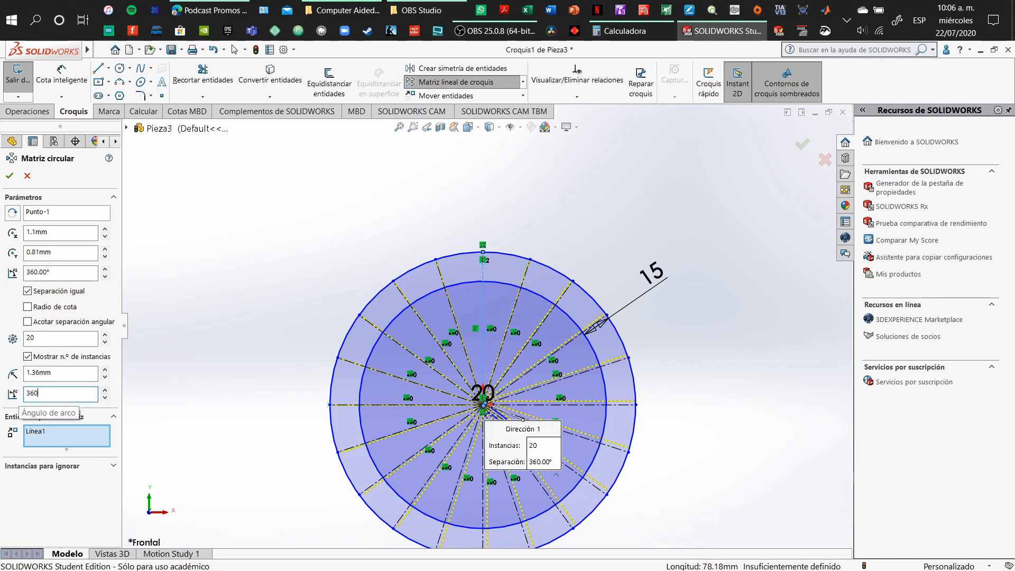
key("Return")
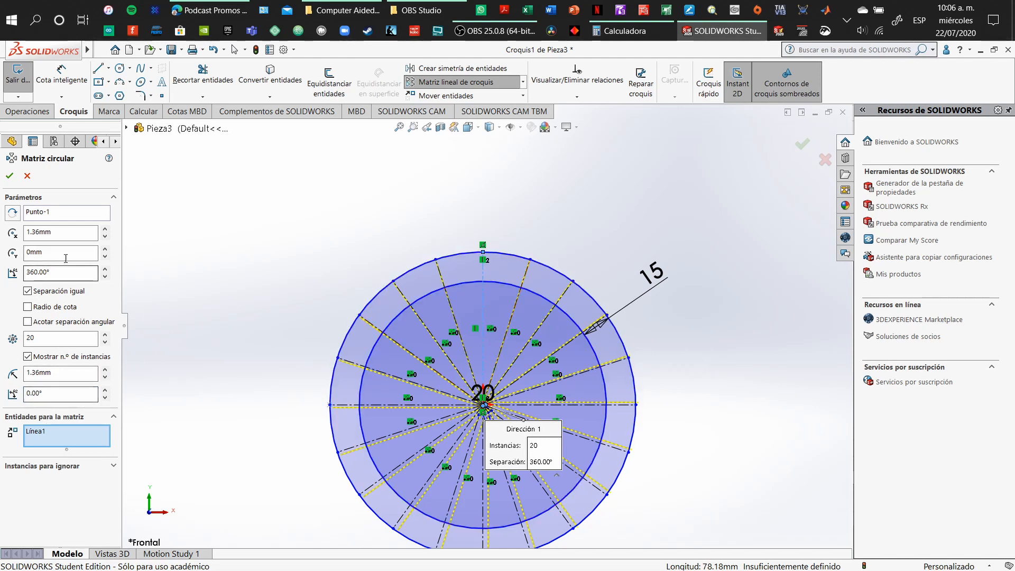
scroll(513, 309, "down", 5)
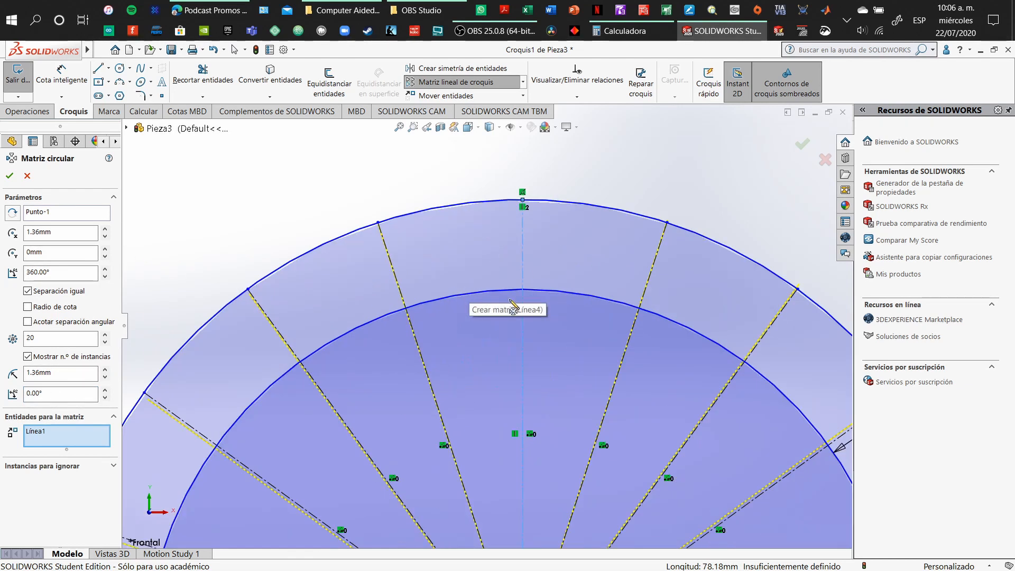
scroll(513, 309, "up", 3)
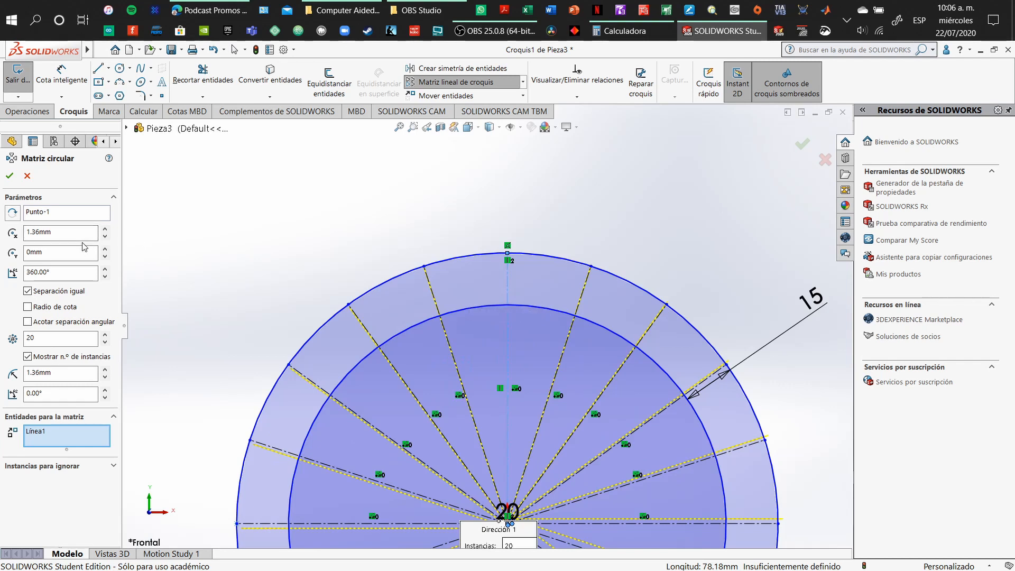
key("Escape")
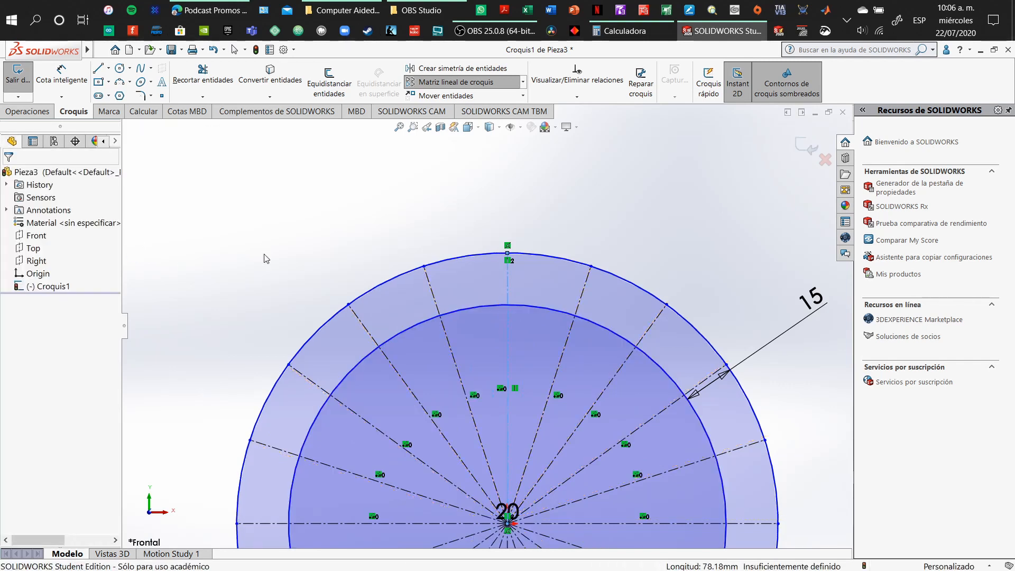
key("ctrl+z")
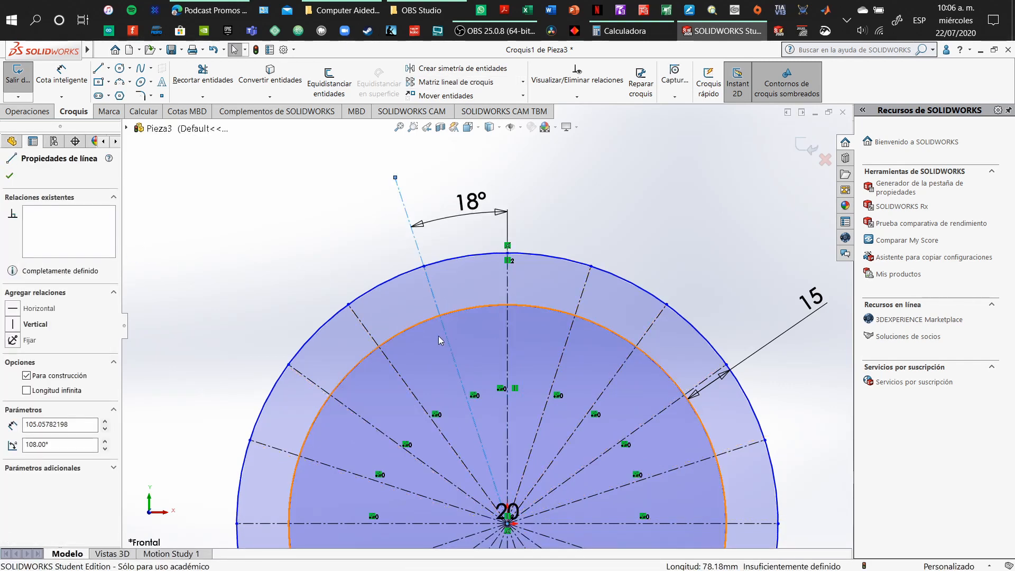
key("Delete")
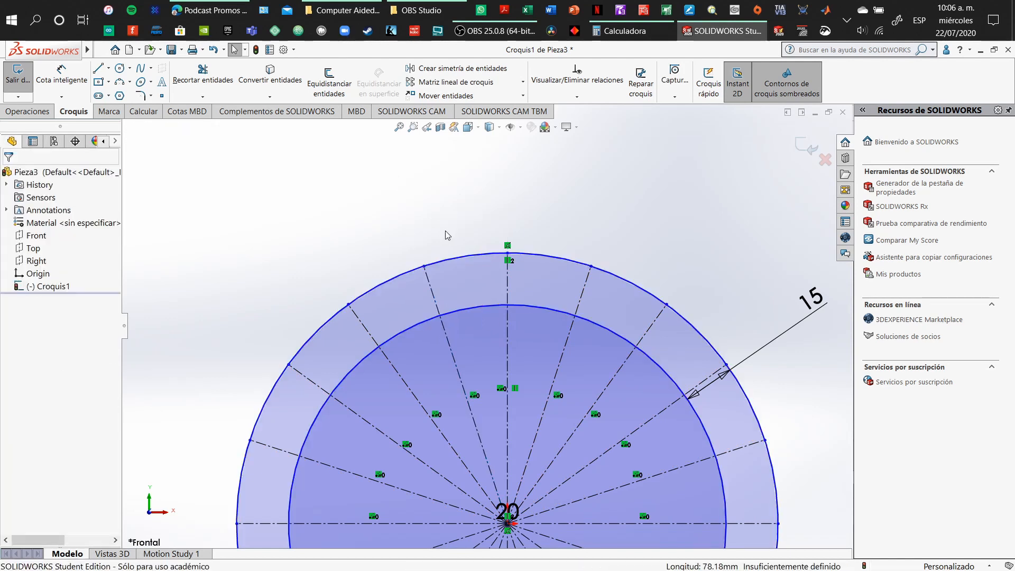
Sketch a construction line from the origin to the outer circle, slightly left of the vertical construction line.
left_click(109, 68)
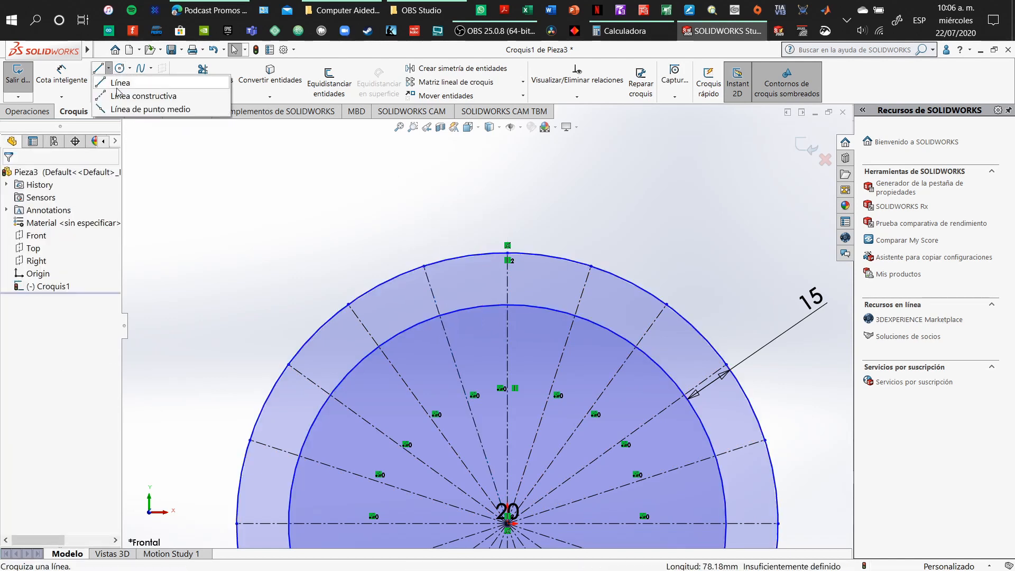
left_click(159, 93)
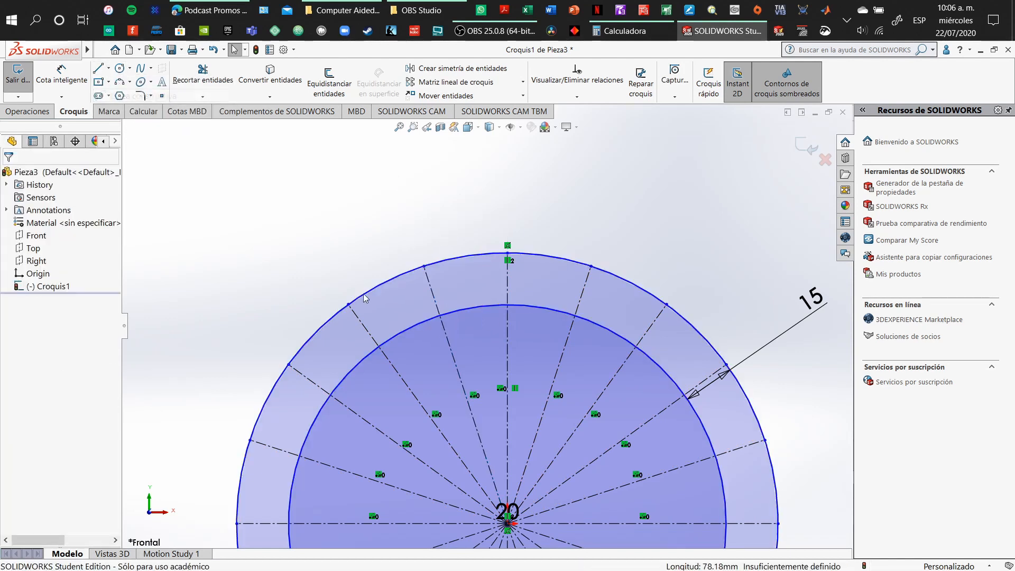
left_click(507, 523)
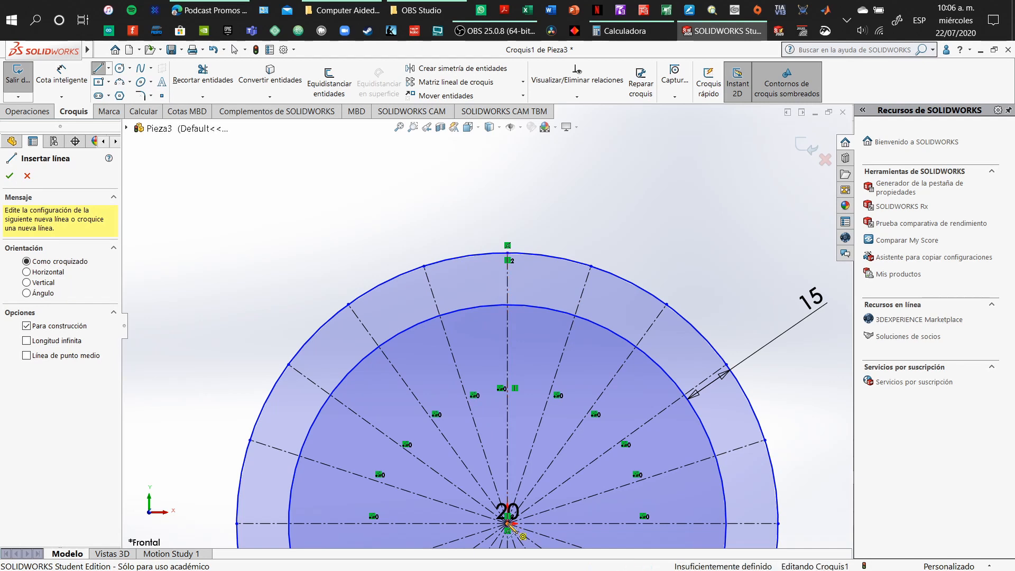
left_click(465, 256)
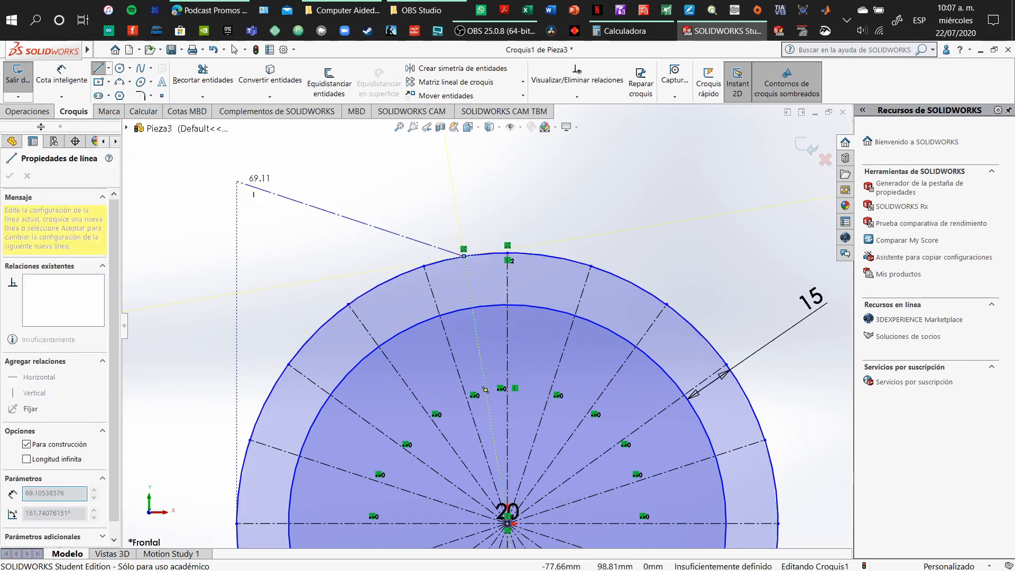
Dimension the angle between the new tilted construction line and the vertical one as 10°.
left_click(67, 78)
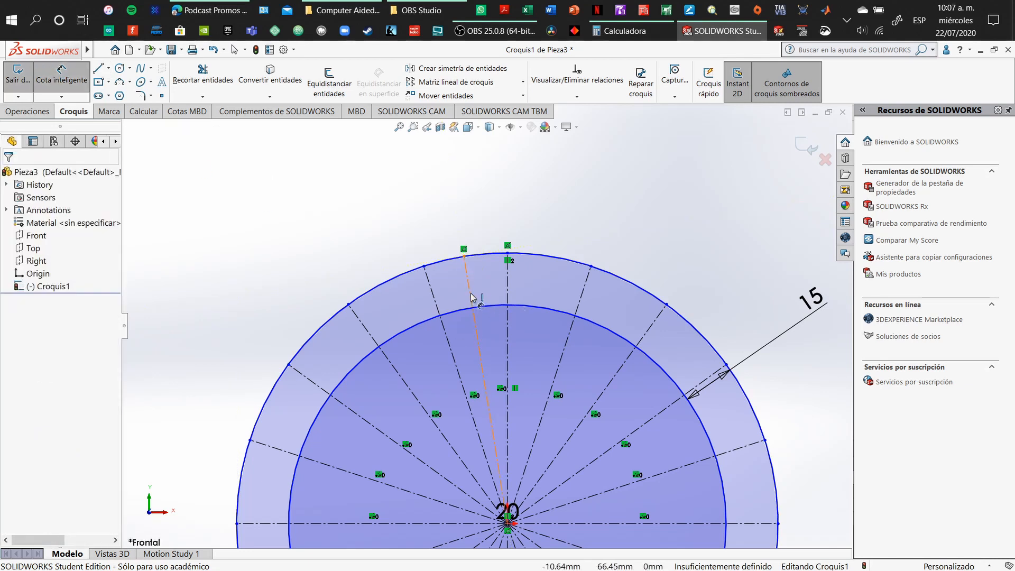
left_click(470, 293)
left_click(508, 282)
left_click(491, 228)
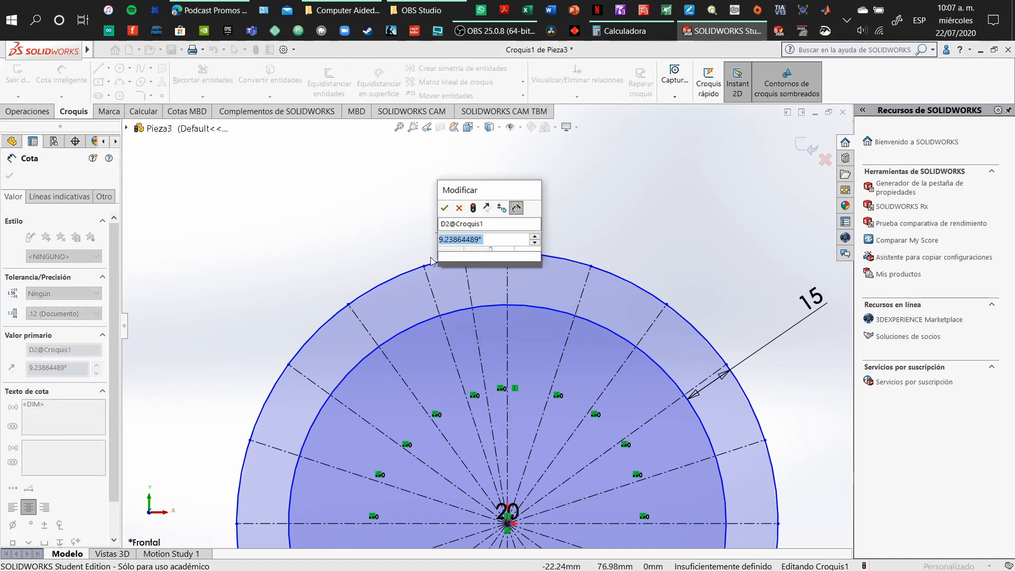
type("10")
key("Return")
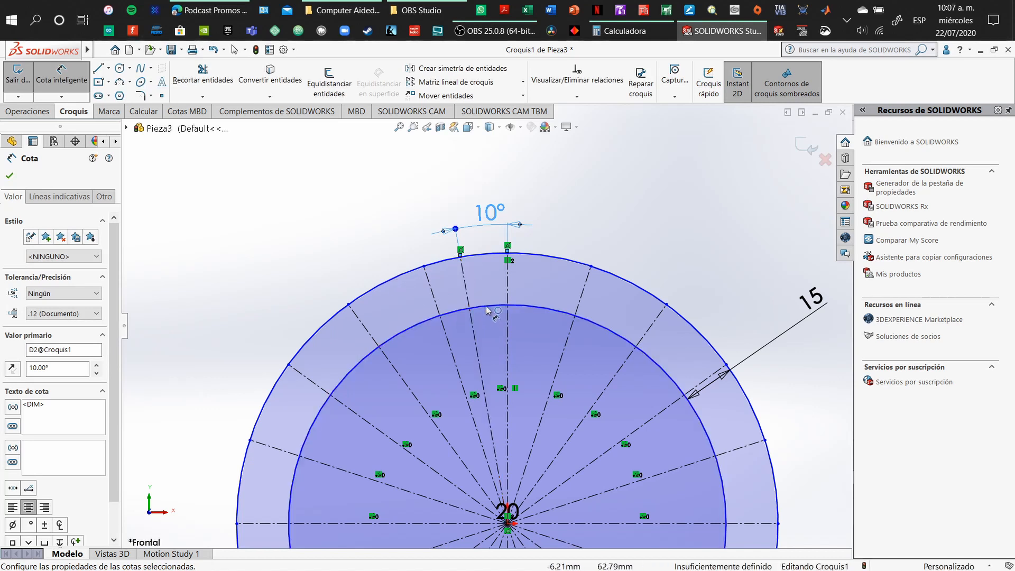
Place sketch points on the inner circle where it crosses the vertical and the new tilted construction lines.
left_click(164, 96)
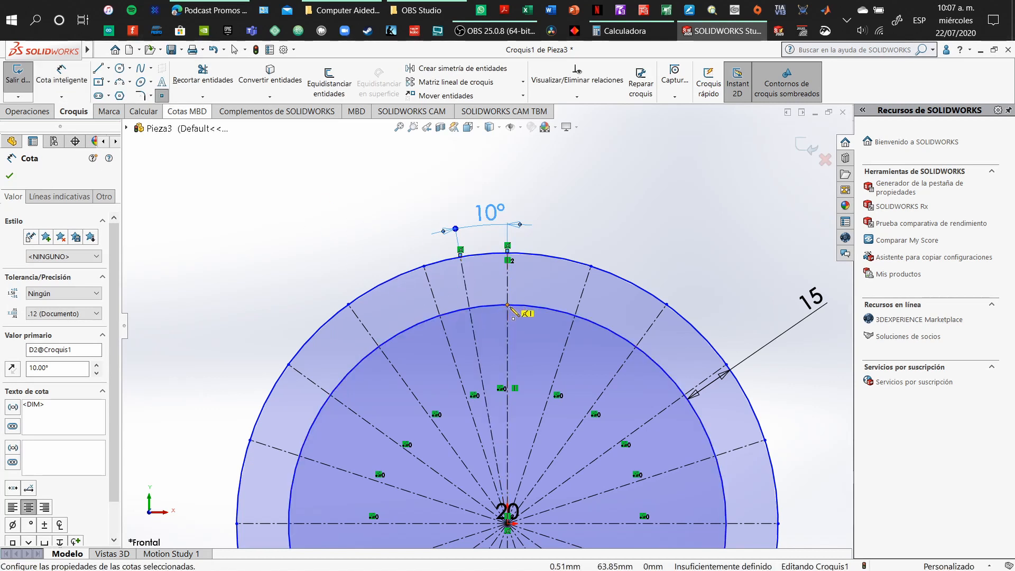
left_click(473, 313)
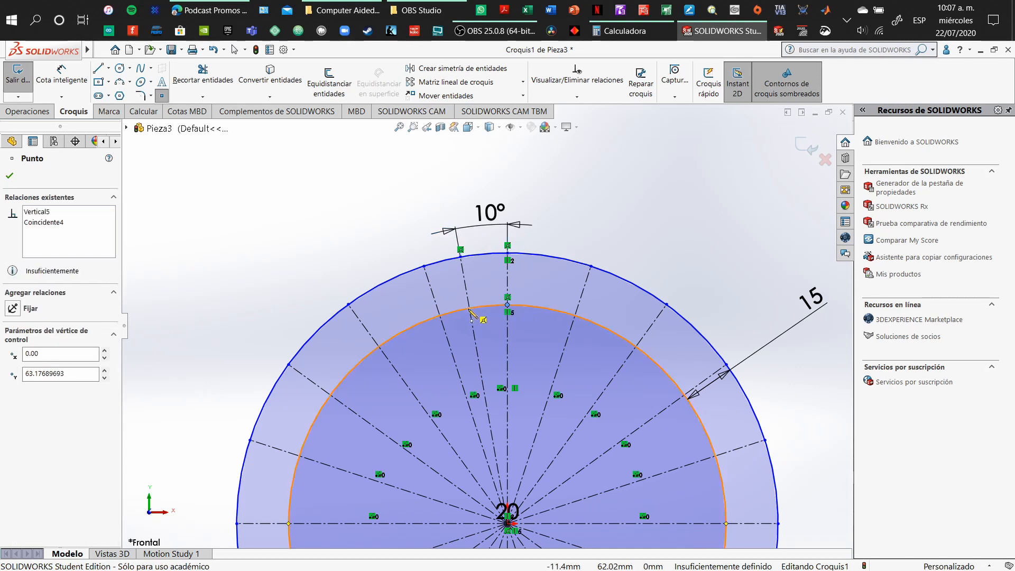
left_click(468, 308)
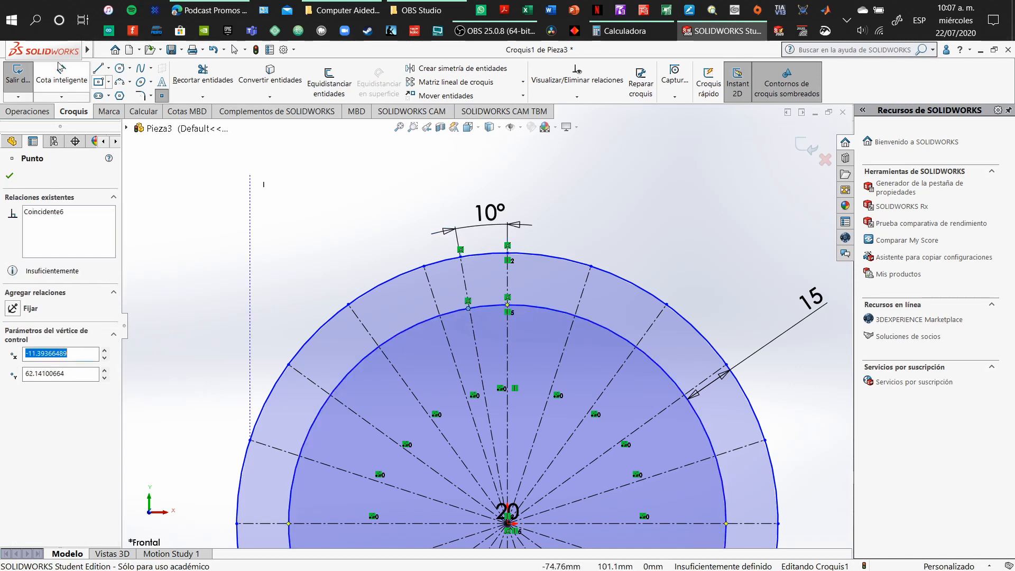
Set the horizontal distance between the two sketch points on the inner circle to 4 mm.
left_click(61, 77)
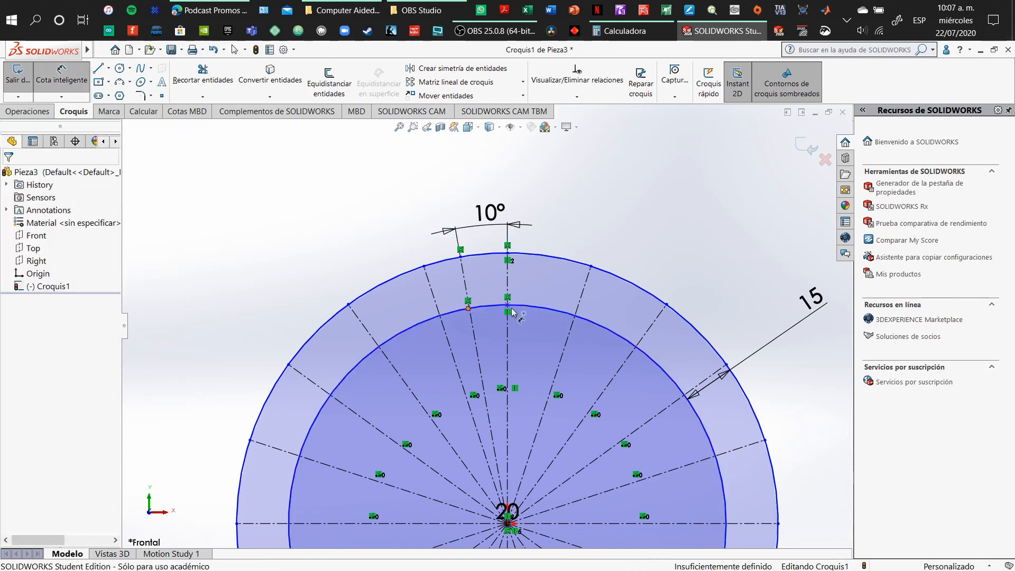
left_click(508, 307)
left_click(467, 308)
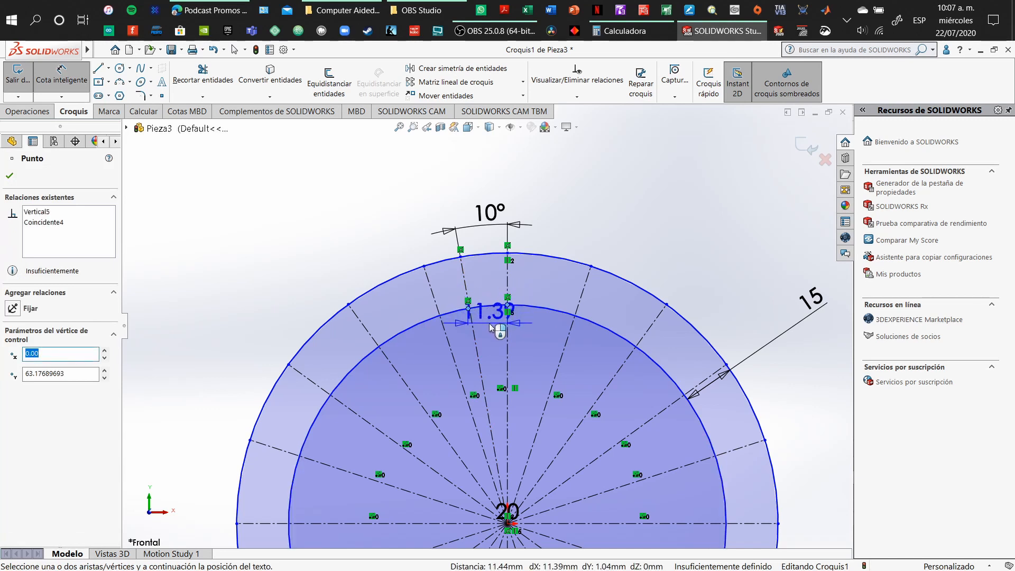
left_click(500, 350)
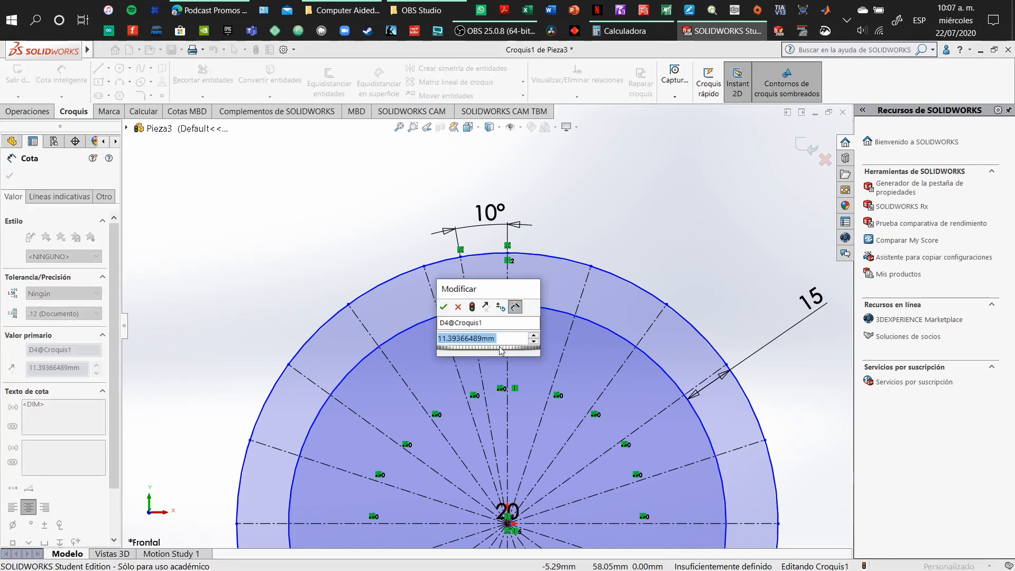
type("4")
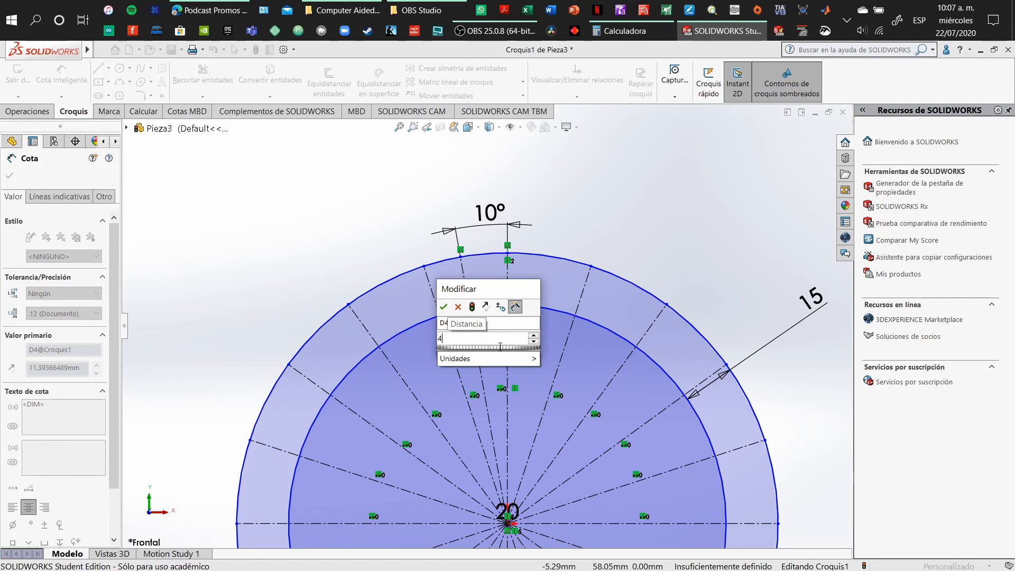
key("Return")
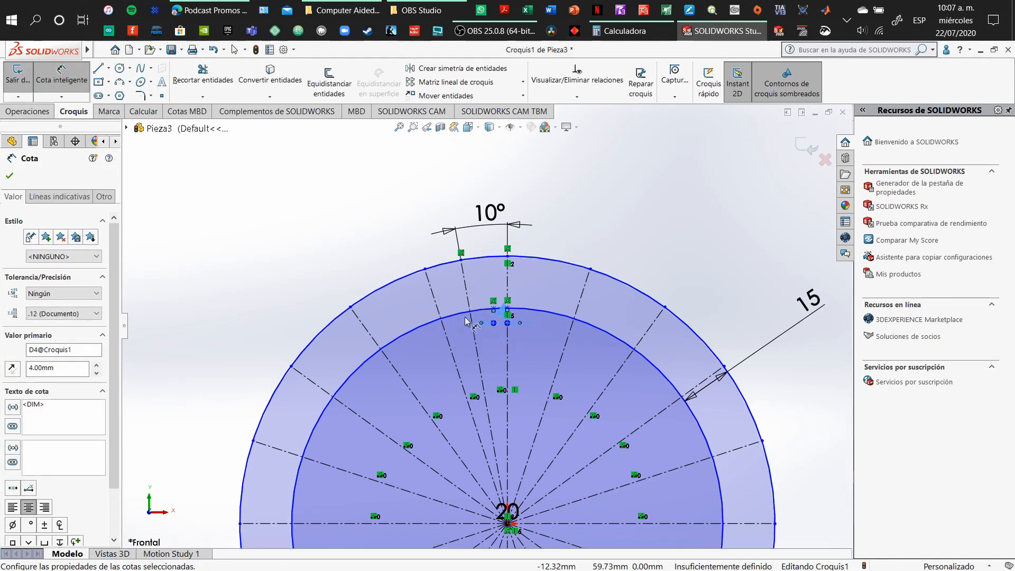
scroll(482, 341, "down", 2)
scroll(482, 341, "up", 3)
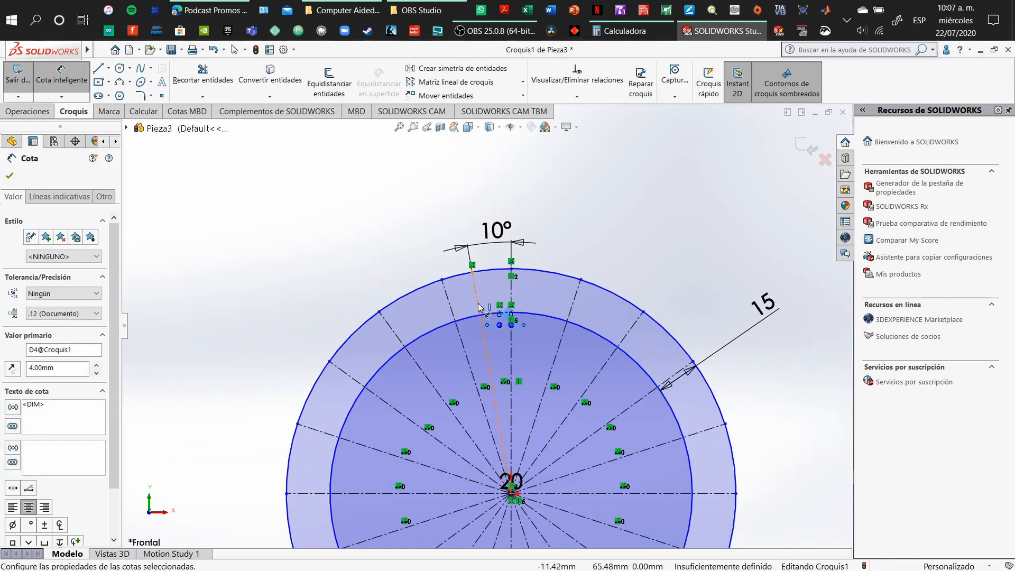
key("Escape")
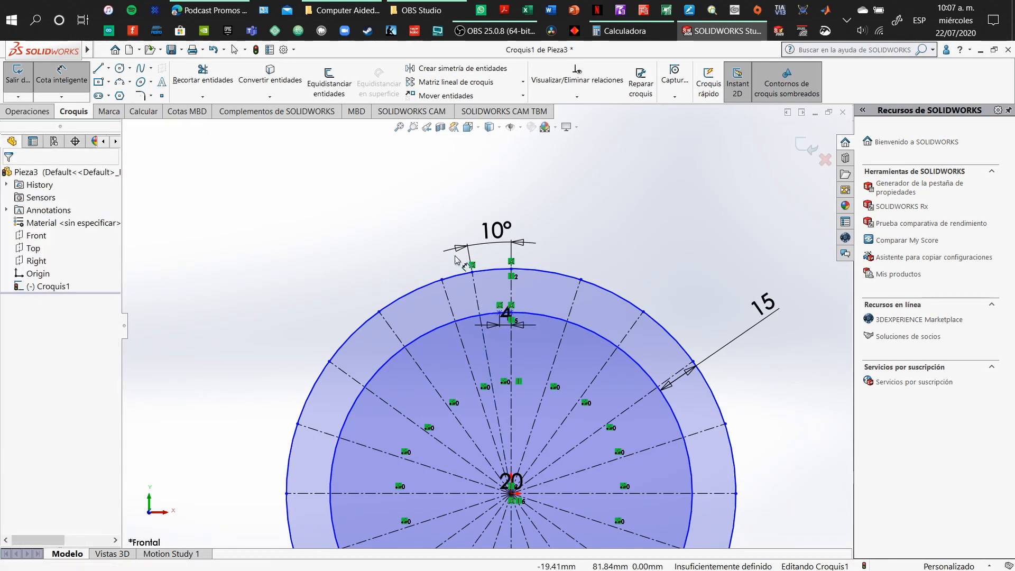
Delete the 10° angle dimension and select the tilted construction line's endpoint on the outer circle.
left_click(501, 237)
key("Delete")
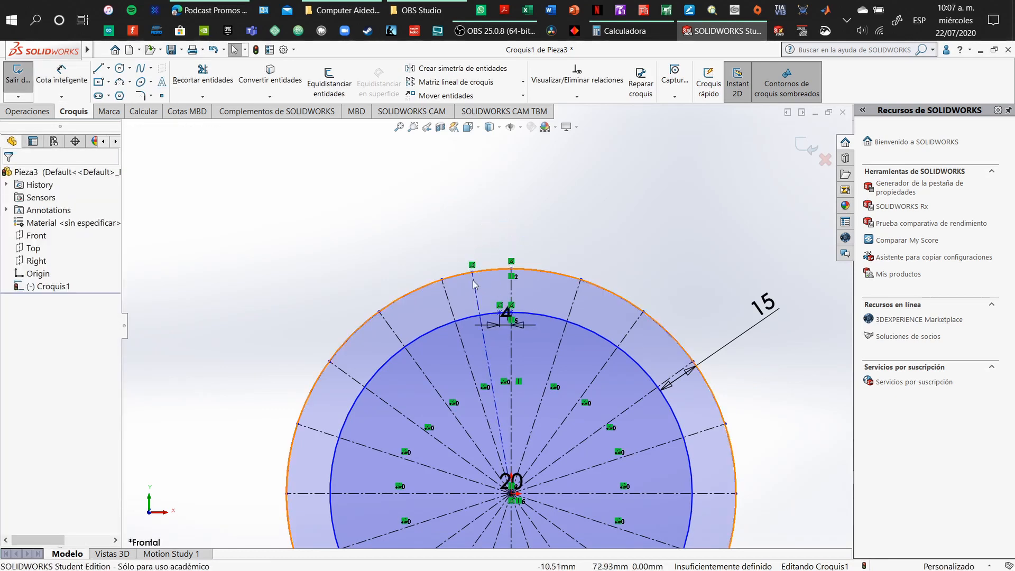
mouse_move(472, 272)
left_mouse_down()
mouse_move(507, 298)
mouse_move(495, 328)
mouse_move(471, 272)
left_mouse_up()
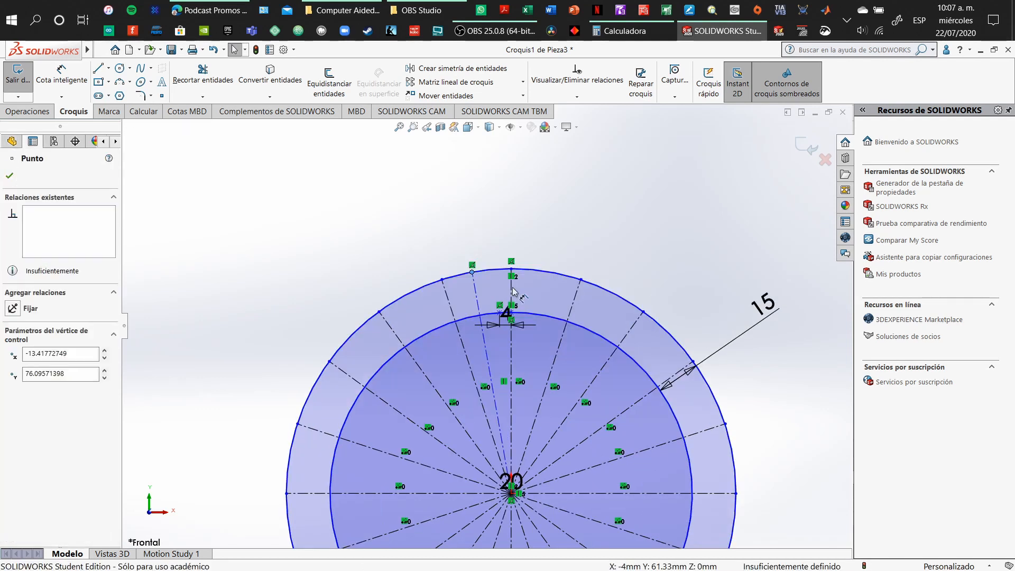
Delete the stray slanted construction line reaching the outer circle and set the outer circle's diameter to 150 mm.
left_click(477, 306)
key("Delete")
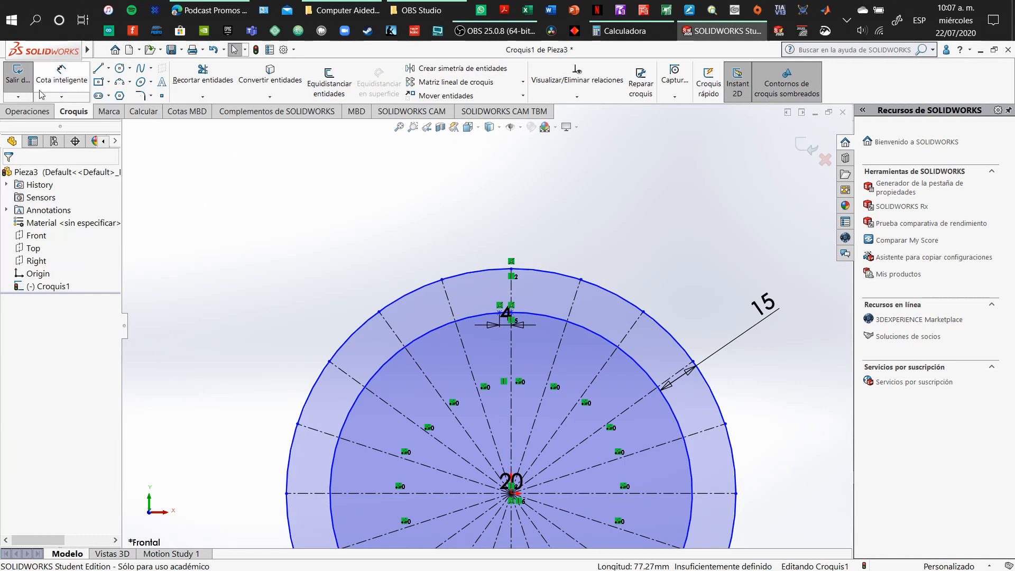
left_click(61, 75)
left_click(602, 290)
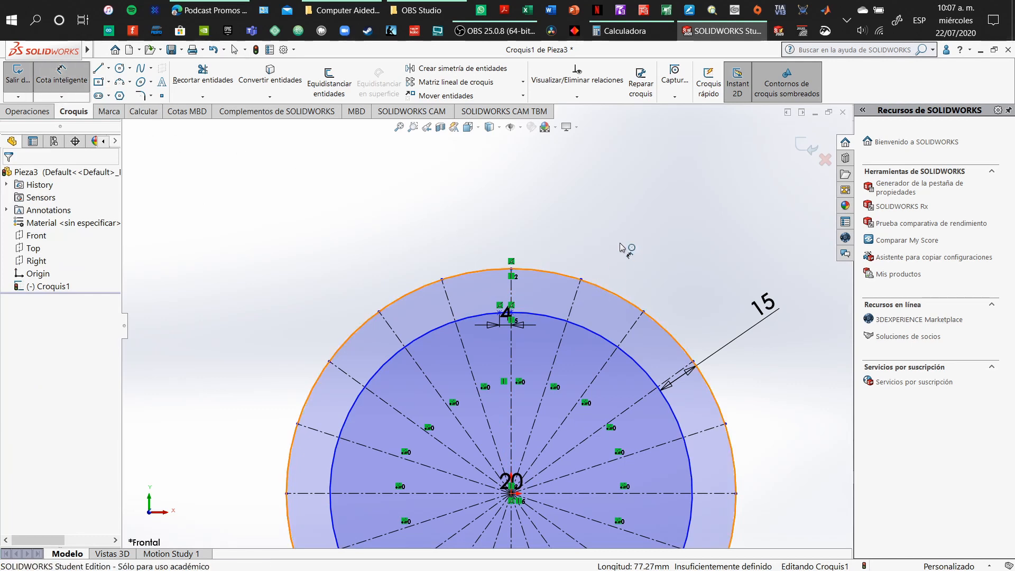
left_click(628, 209)
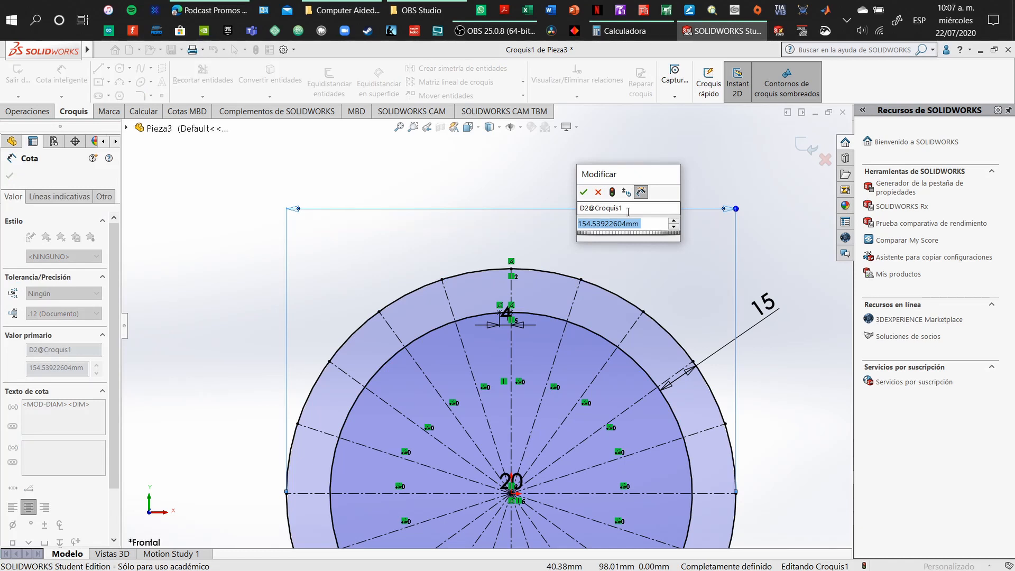
type("150")
key("Return")
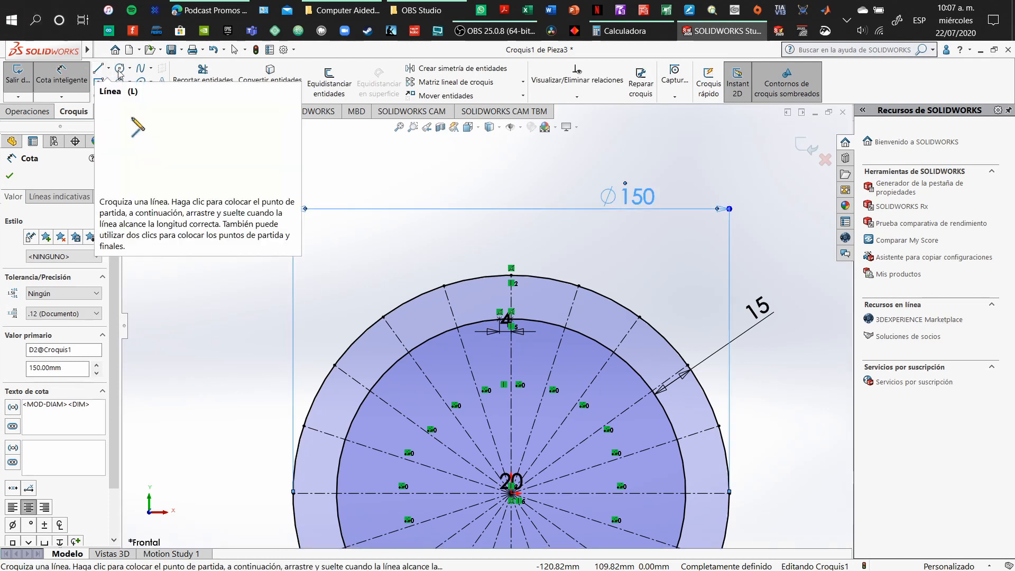
Draw a centreline from the origin to the point on the inner circle offset 4 mm from the vertical centreline.
left_click(109, 69)
left_click(113, 95)
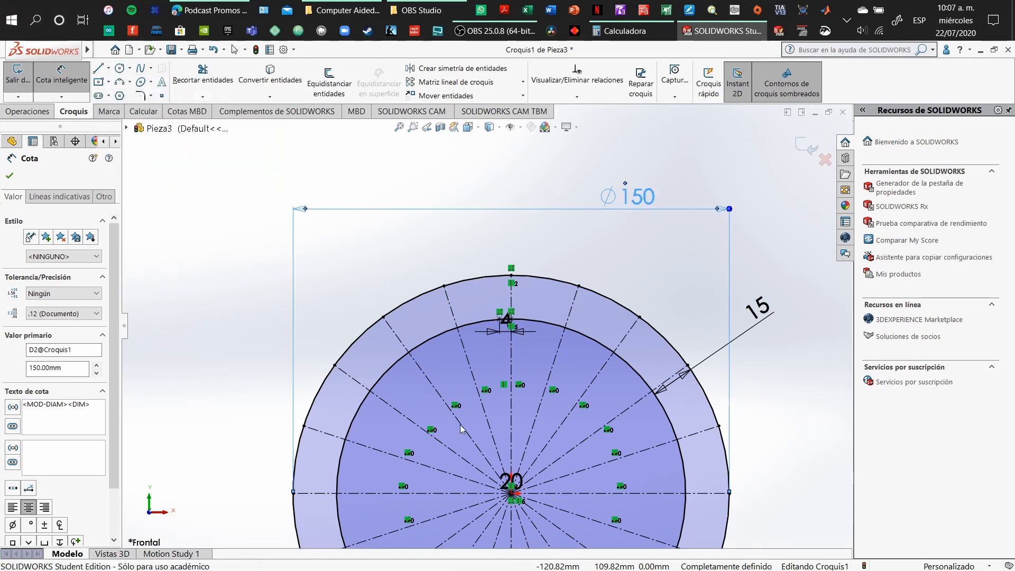
left_click(511, 309)
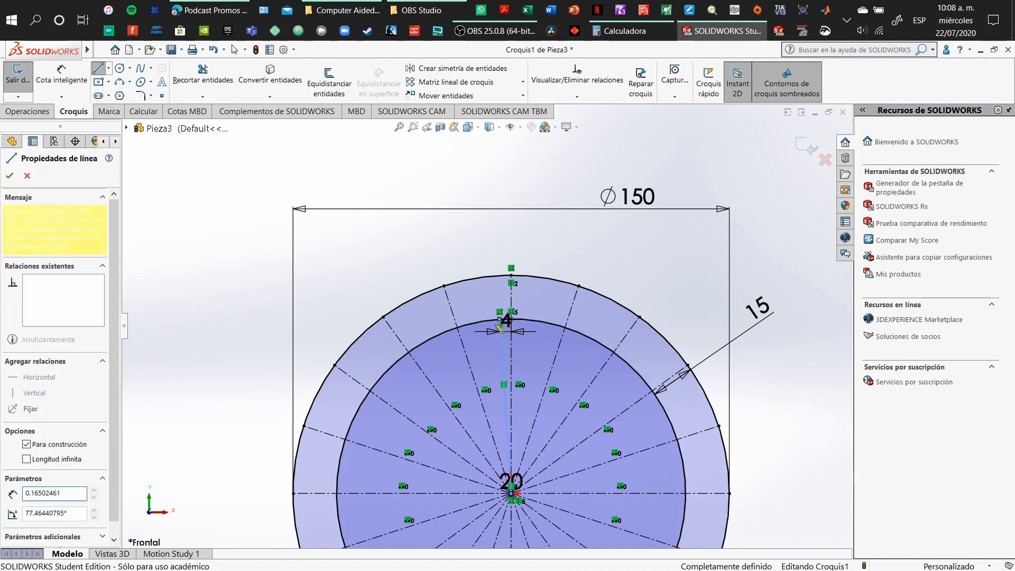
left_click(499, 319)
key("Escape")
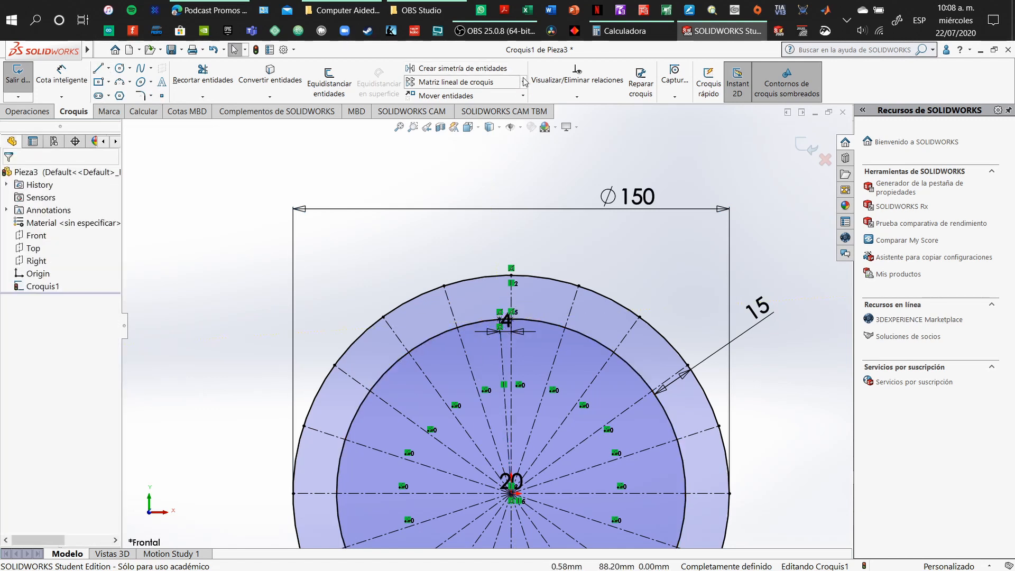
Create a circular sketch pattern of the new slanted centreline with 20 equally spaced instances over 360° about the origin.
left_click(524, 82)
left_click(454, 108)
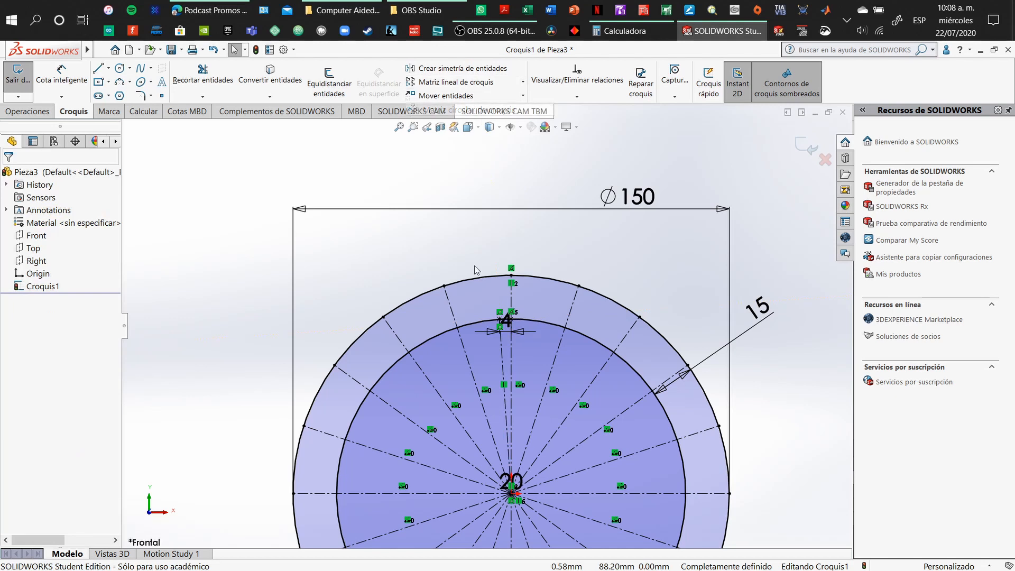
left_click(502, 341)
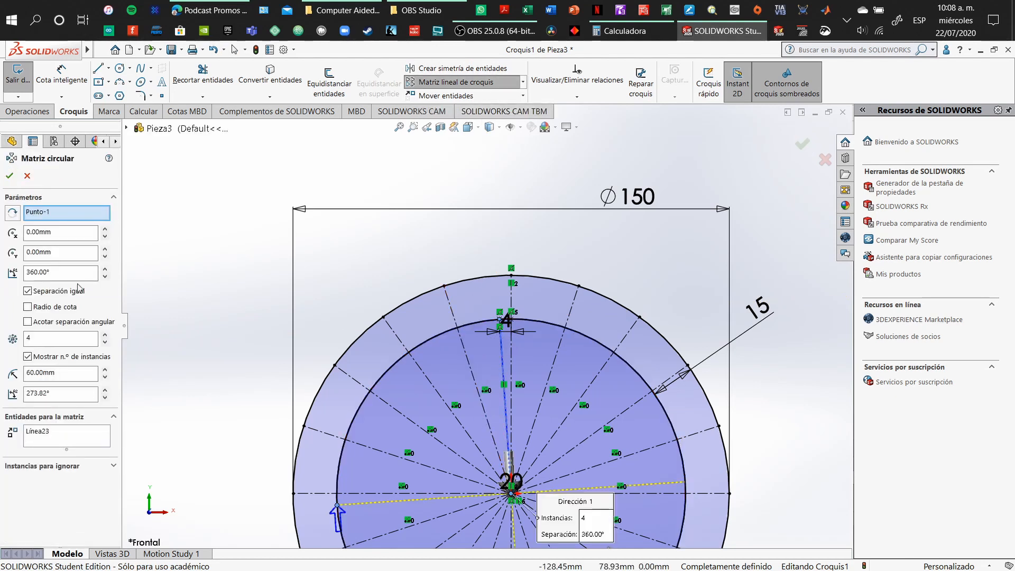
left_click(76, 336)
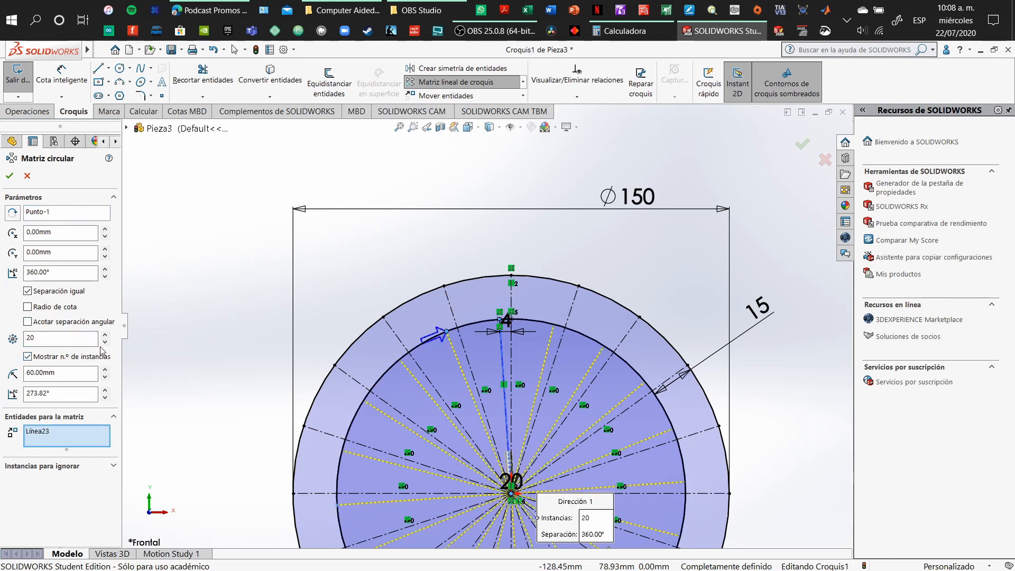
left_click(9, 176)
Draw a solid line from the slanted centreline's end on the inner circle outward to the outer circle, collinear with that centreline.
scroll(433, 323, "down", 3)
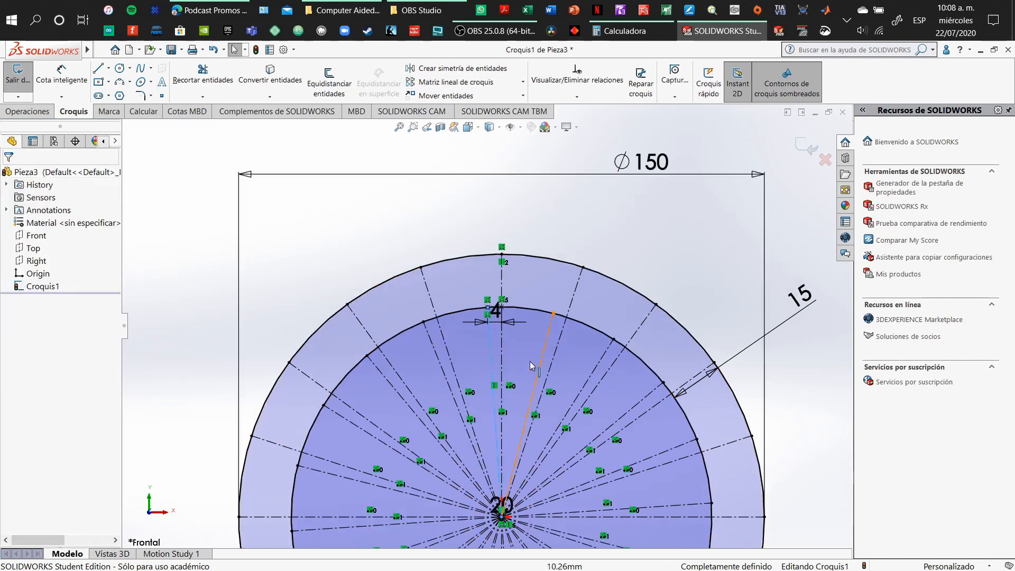
scroll(456, 329, "up", 5)
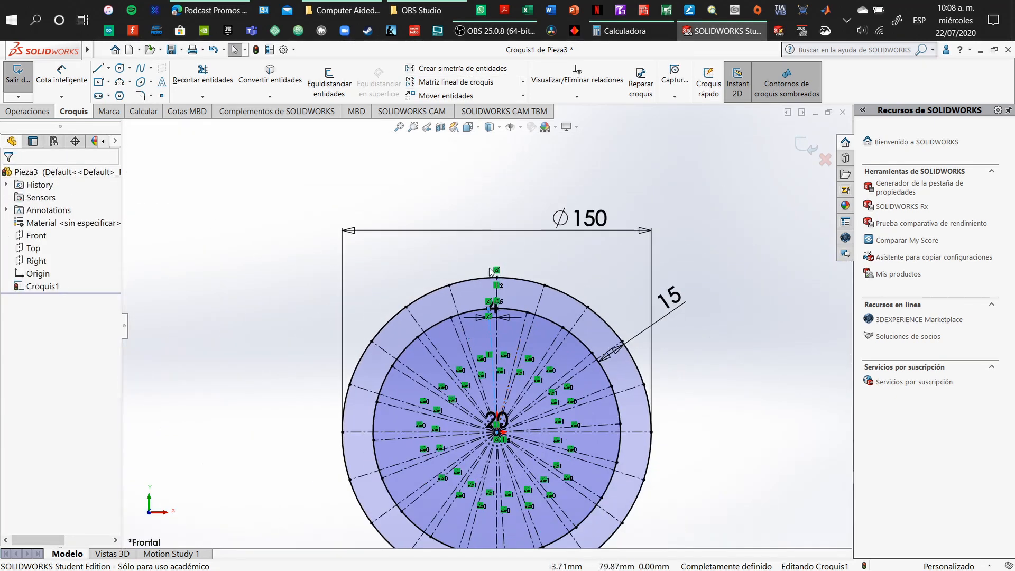
scroll(473, 303, "down", 4)
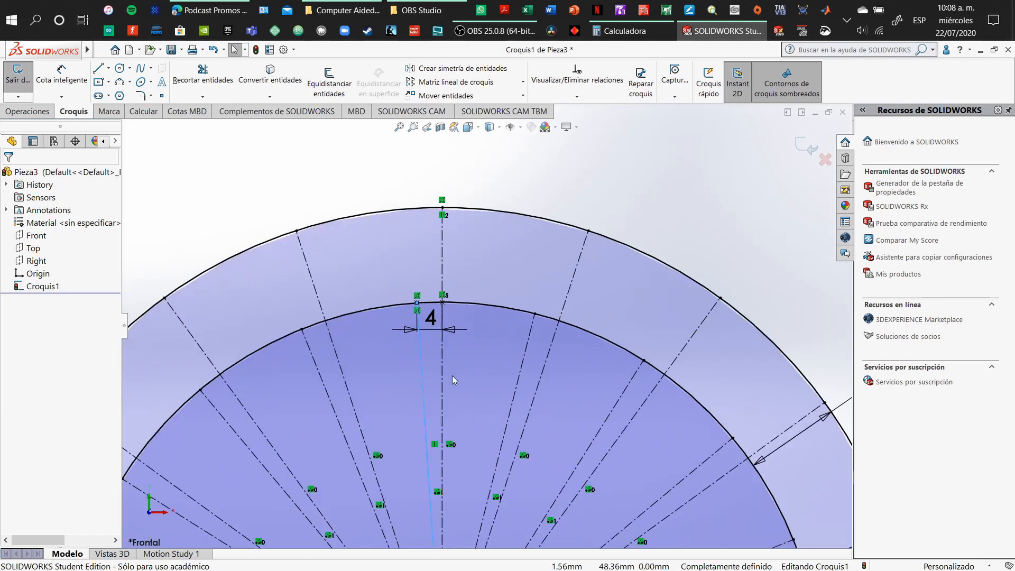
left_click(100, 69)
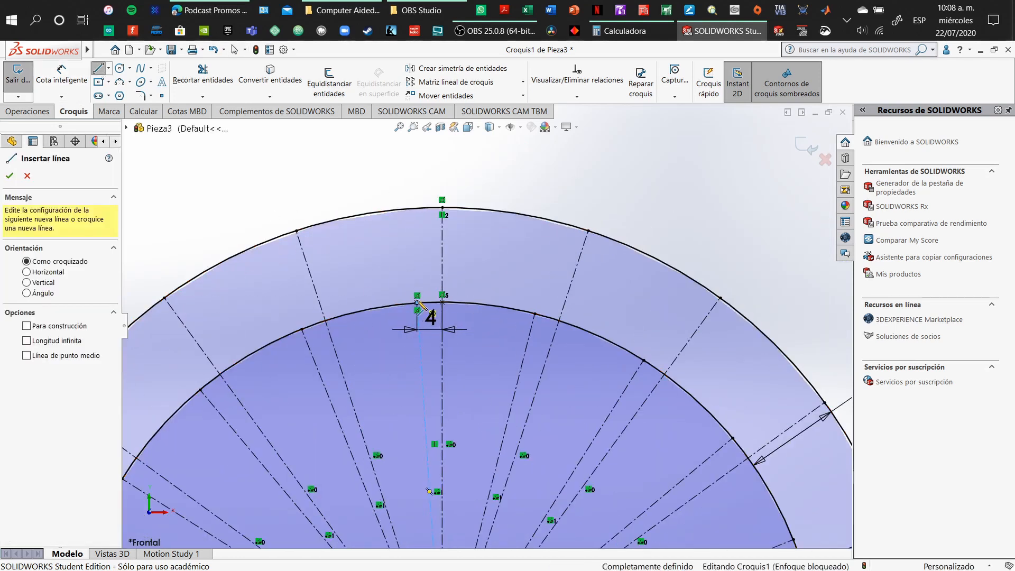
left_click(412, 210)
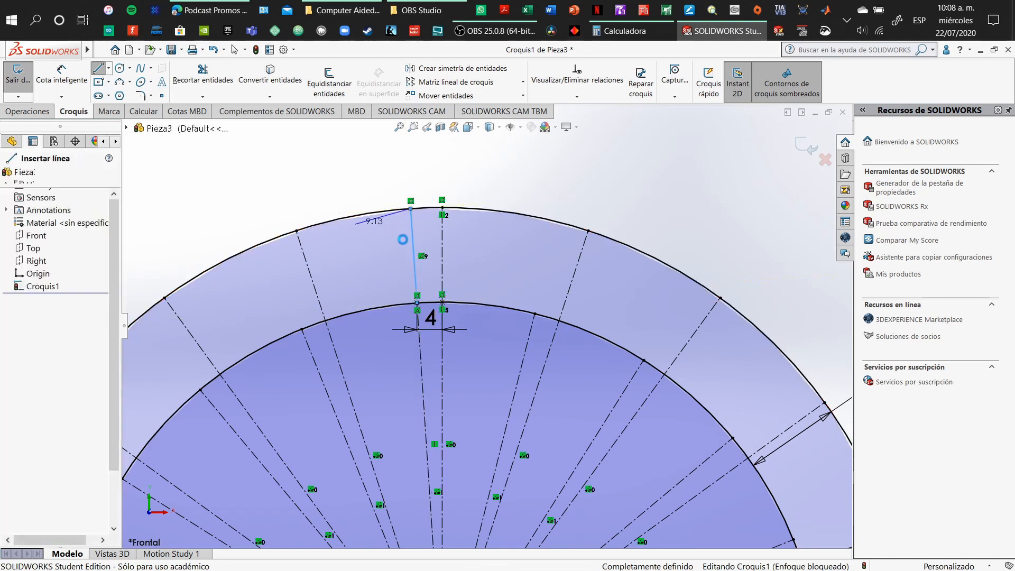
key("Escape")
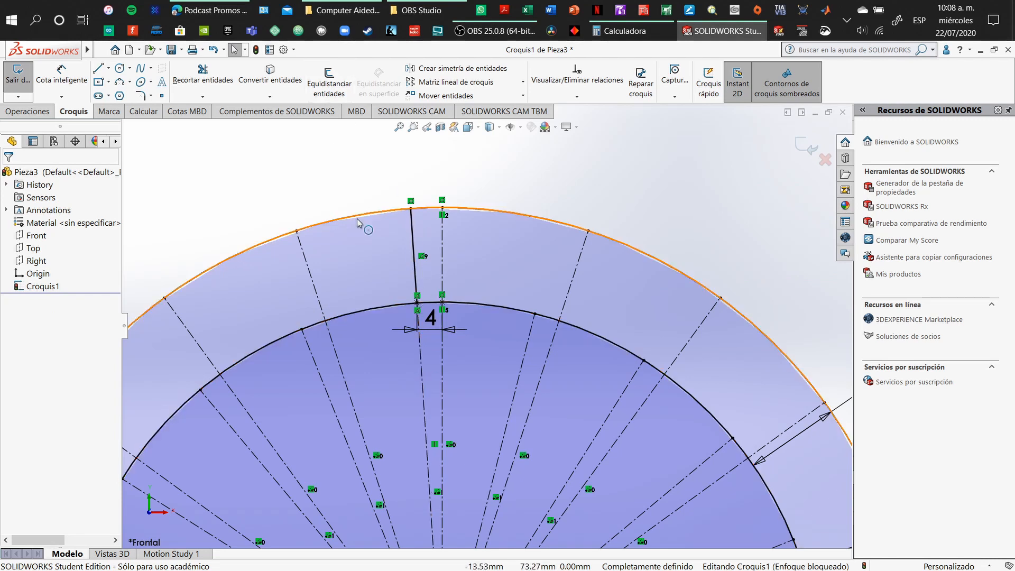
Try to dimension the angle between the slanted and vertical centrelines, and remove the 4 mm offset dimension.
scroll(353, 268, "down", 2)
scroll(382, 284, "up", 3)
scroll(524, 315, "up", 2)
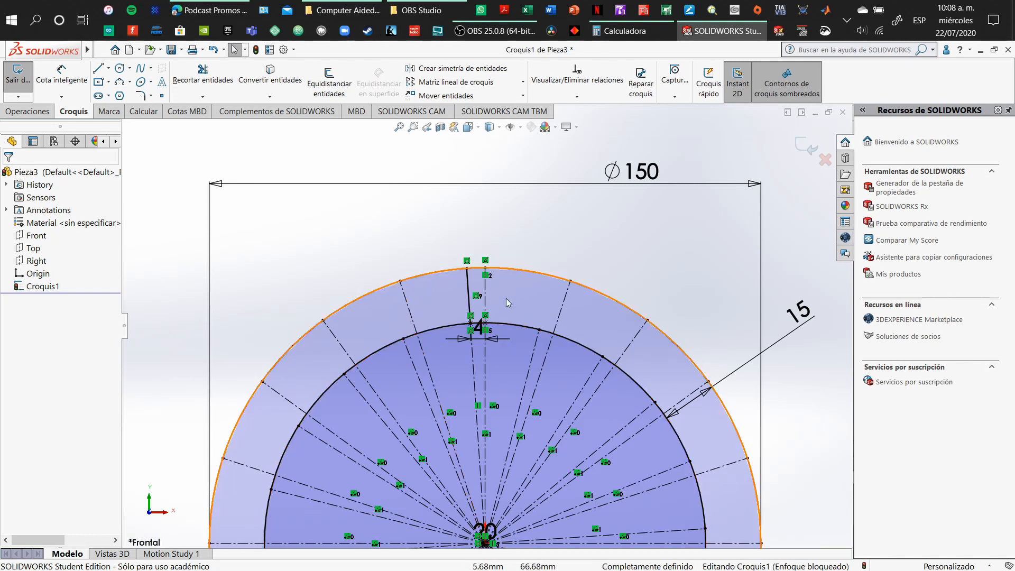
scroll(498, 317, "down", 2)
scroll(498, 317, "up", 3)
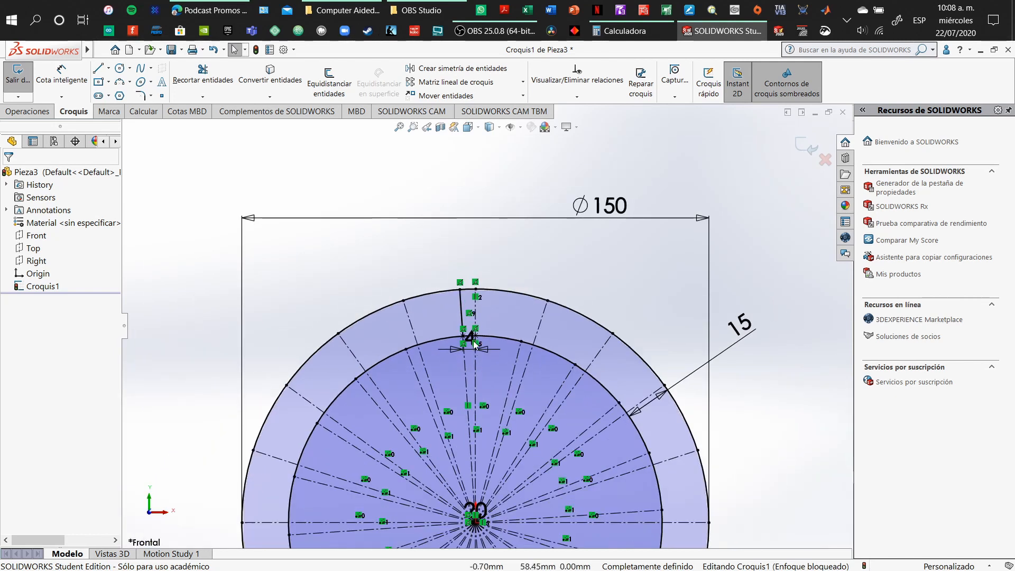
left_click(58, 83)
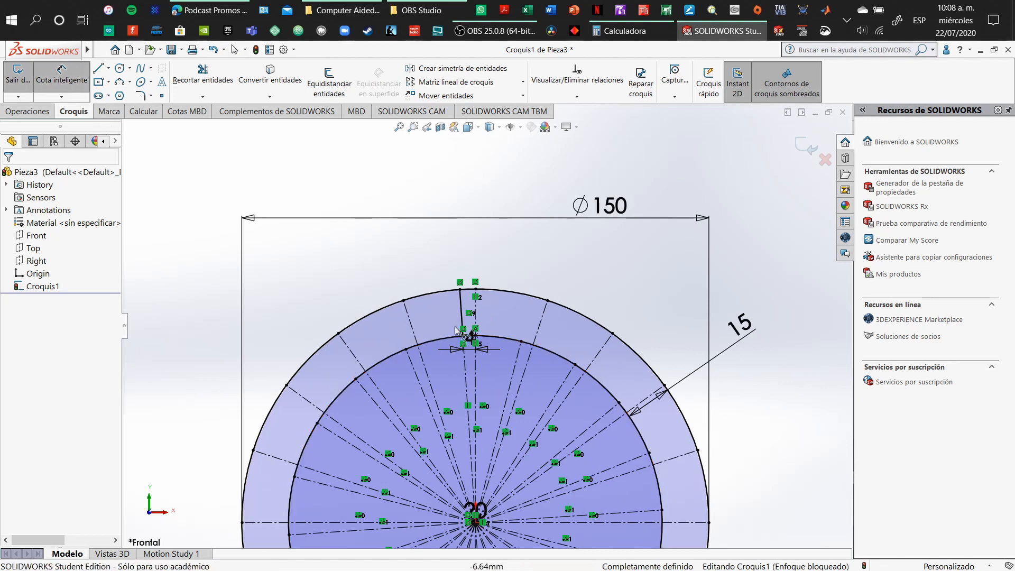
left_click(467, 367)
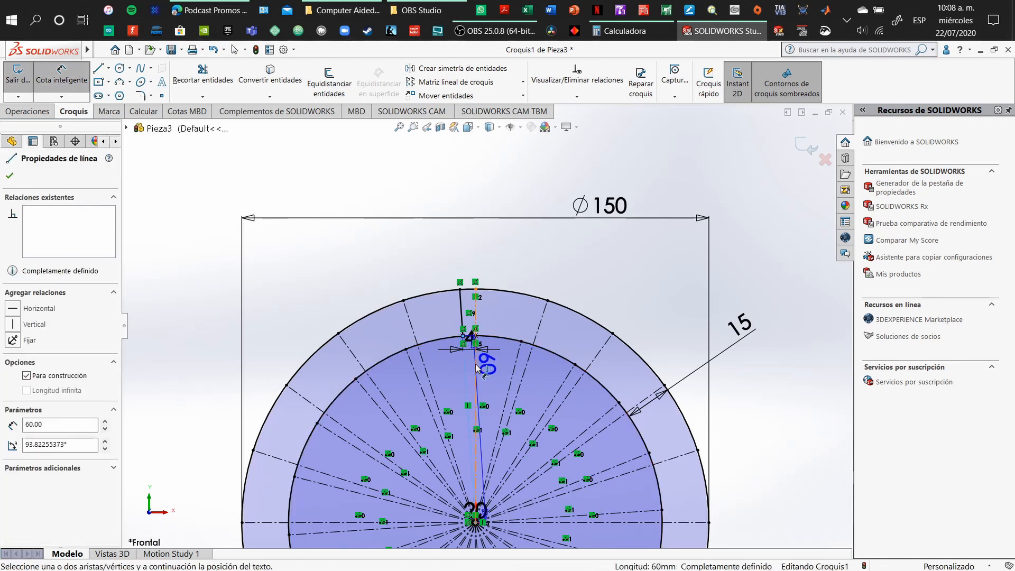
left_click(475, 368)
left_click(475, 257)
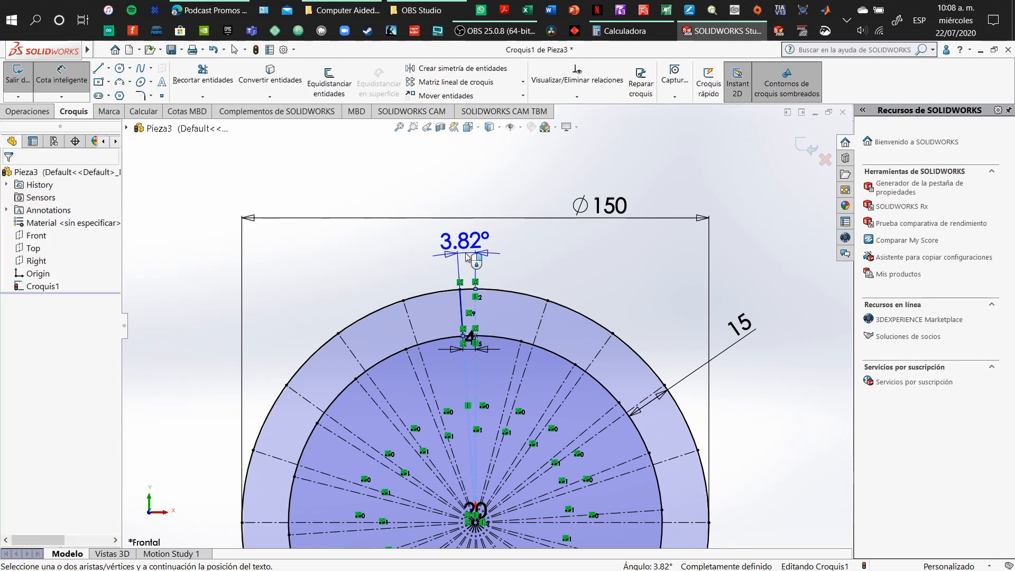
left_click(586, 347)
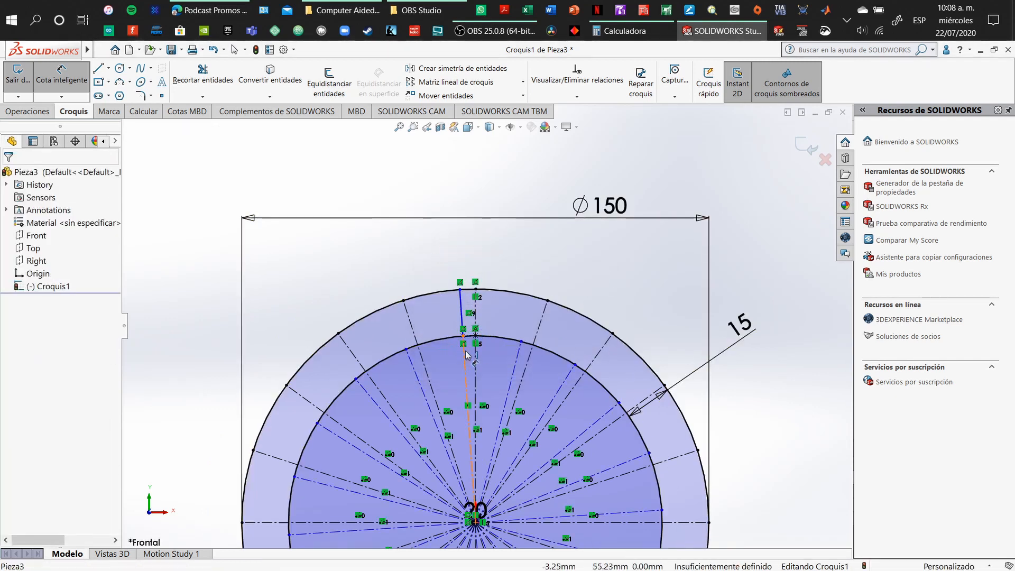
Dimension the angle between the slanted centreline and the vertical centreline and set it to 5°.
left_click(467, 355)
left_click(476, 340)
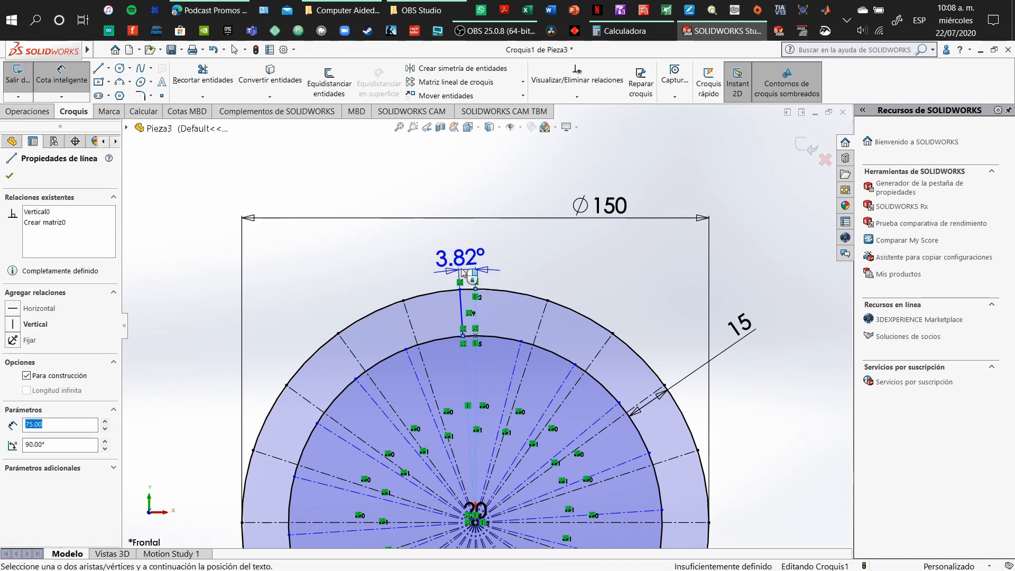
left_click(463, 273)
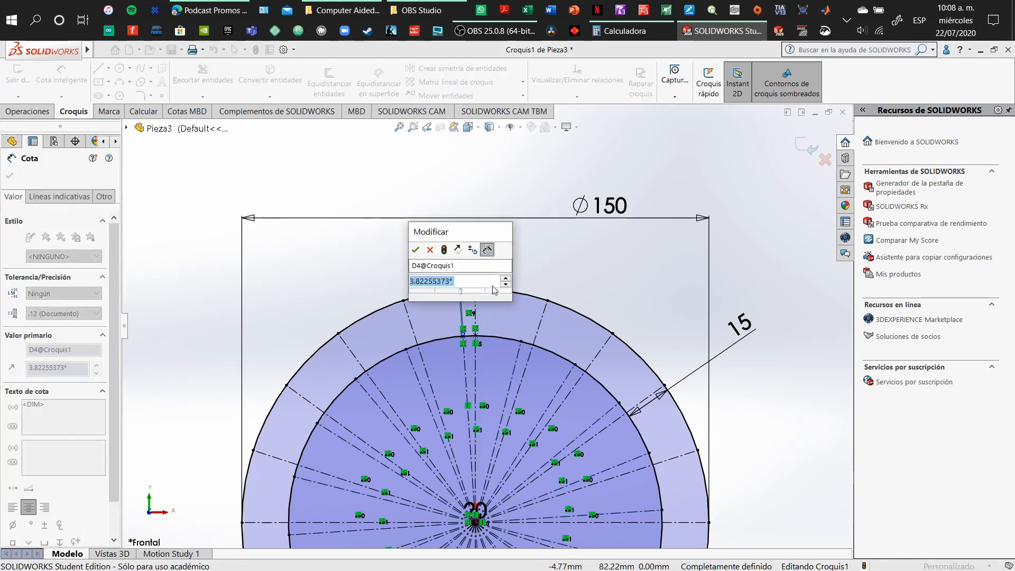
type("5")
key("Return")
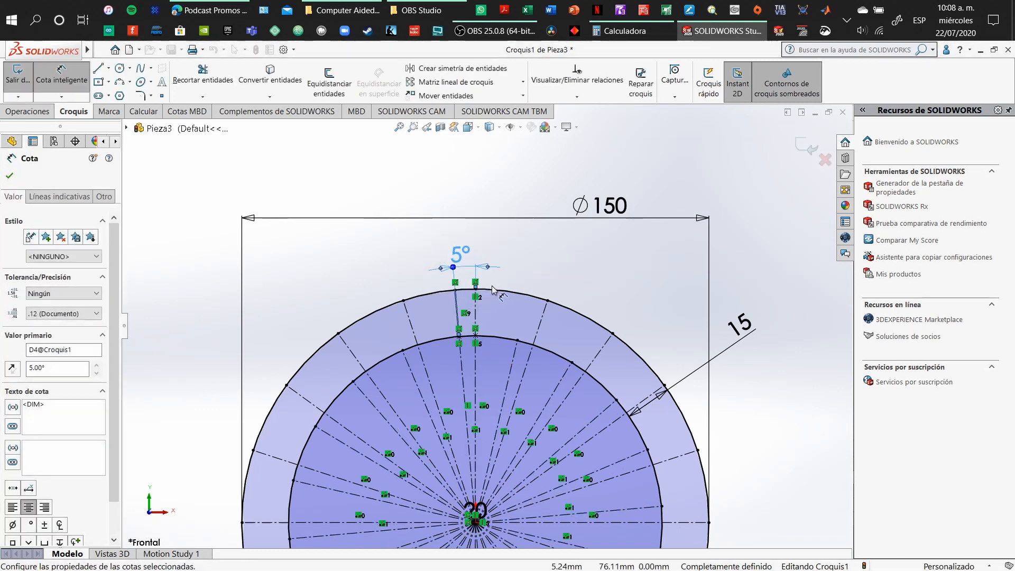
key("Escape")
key("Escape")
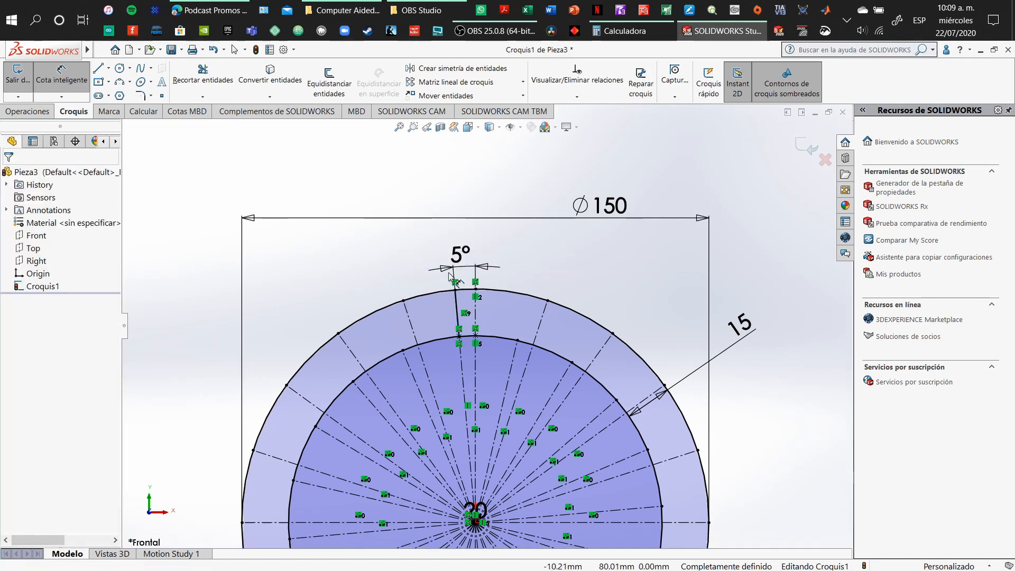
Draw a solid line from the next patterned centreline's end, left of the first tooth line, to the outer circle, collinear with it.
scroll(459, 328, "down", 3)
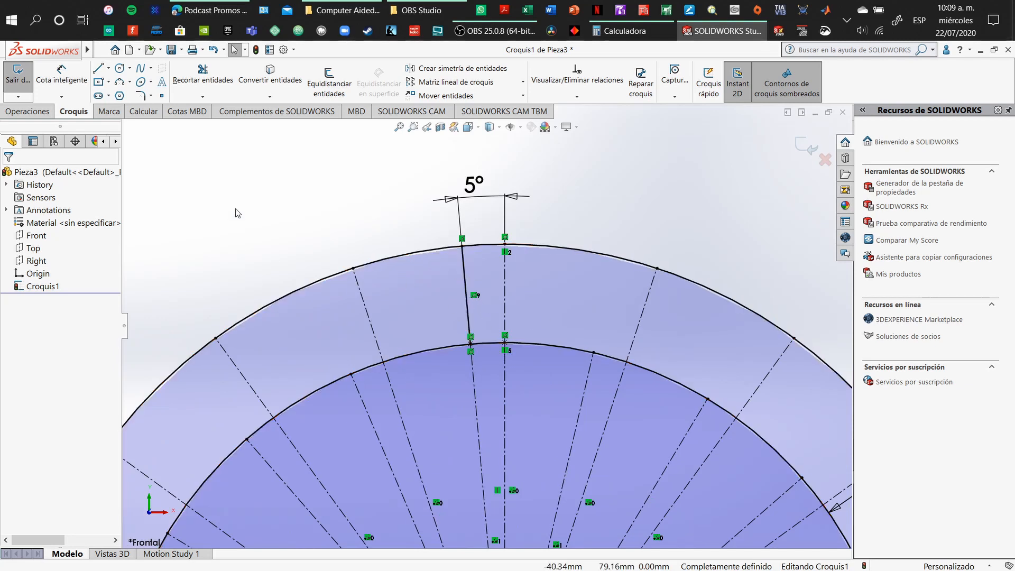
left_click(97, 67)
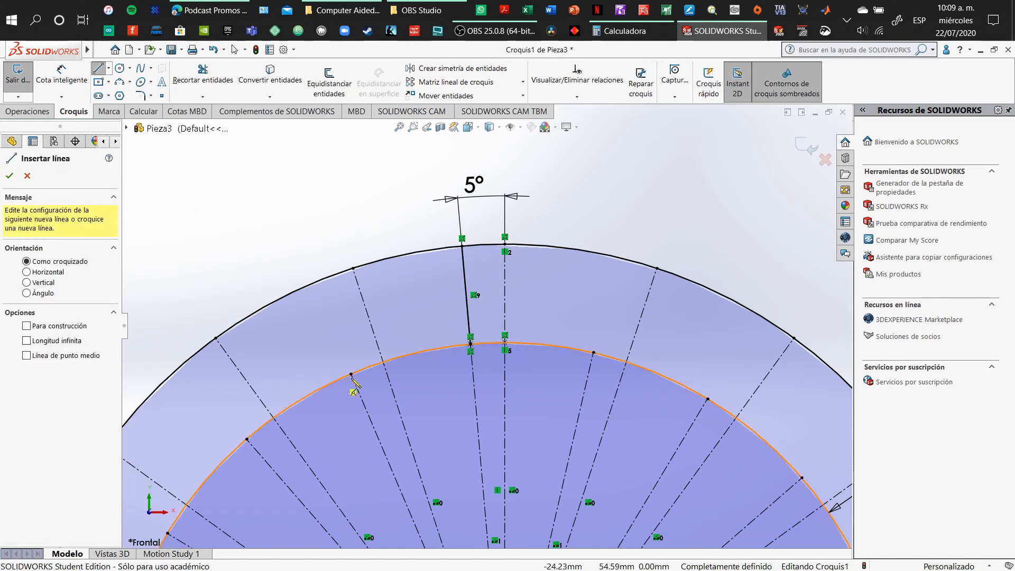
left_click(350, 374)
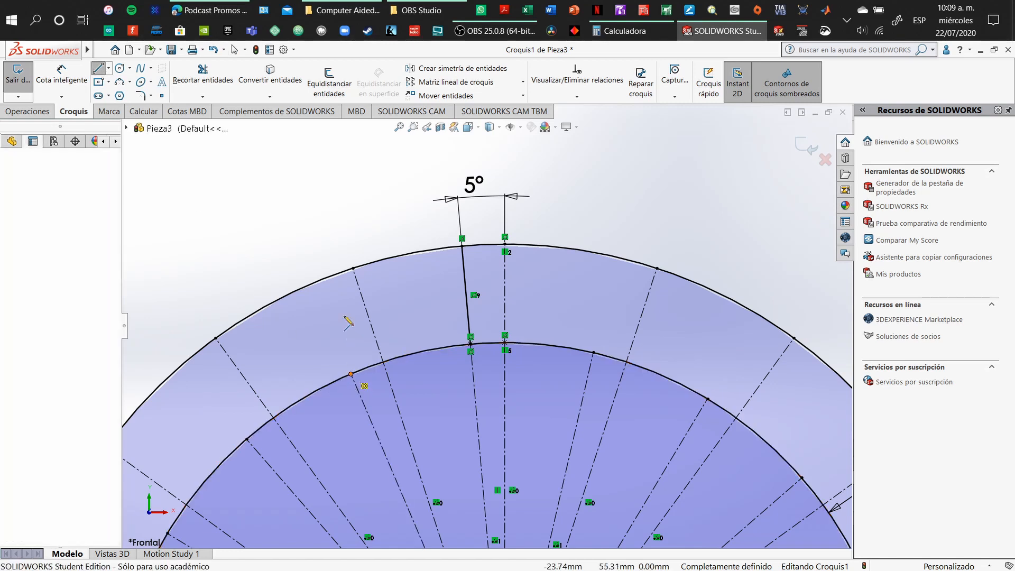
left_click(313, 283)
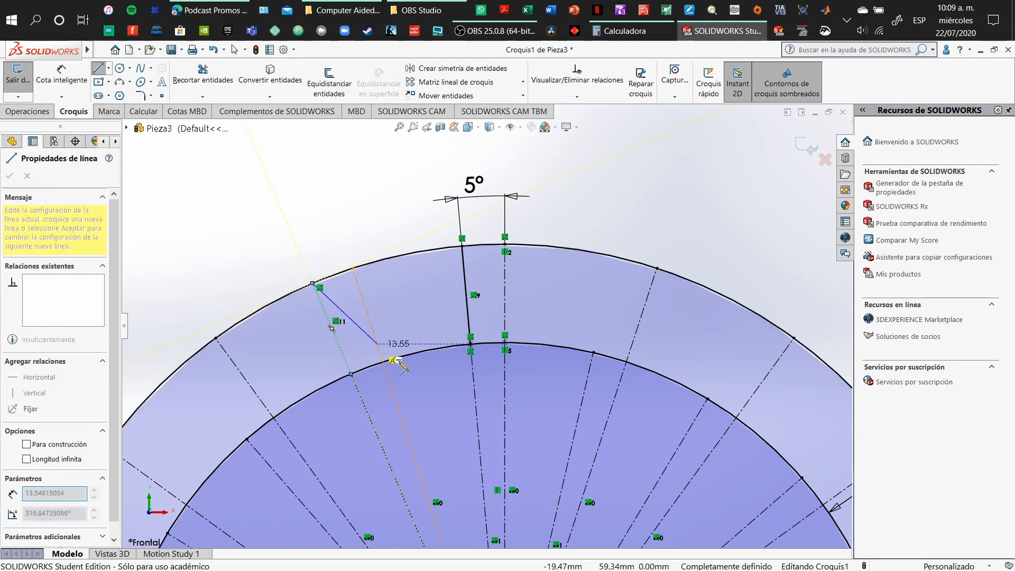
key("Escape")
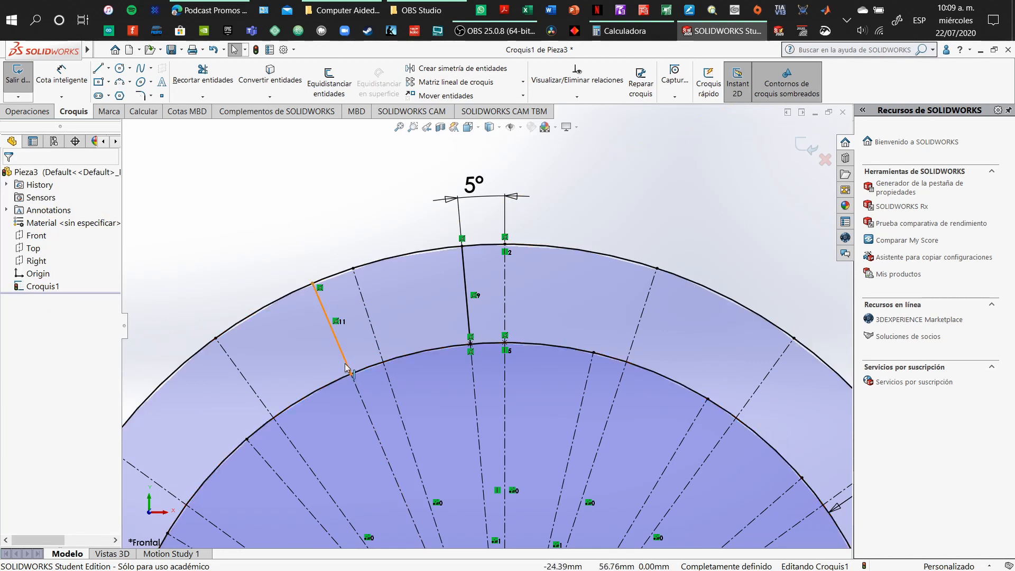
left_click(85, 79)
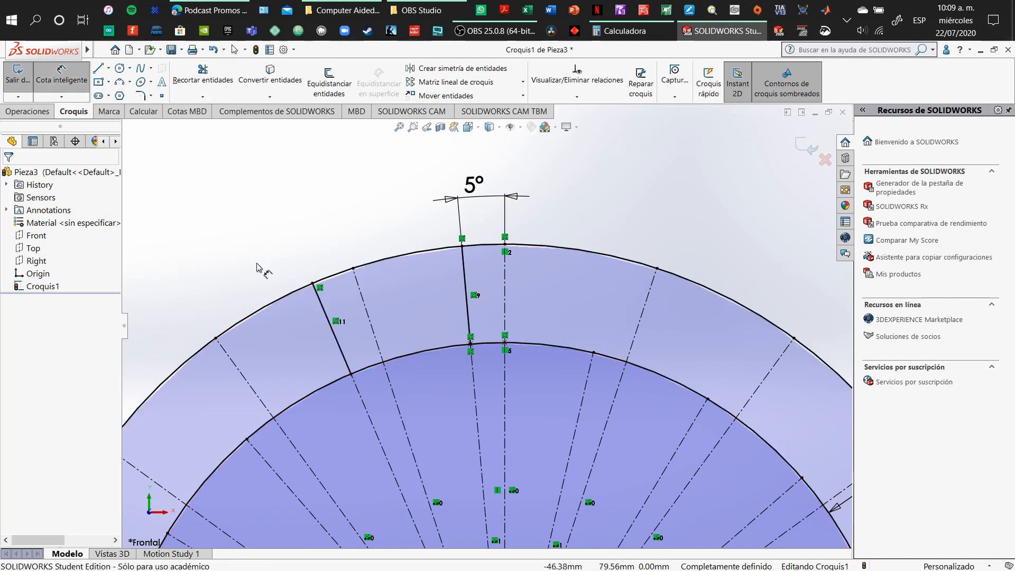
left_click(344, 355)
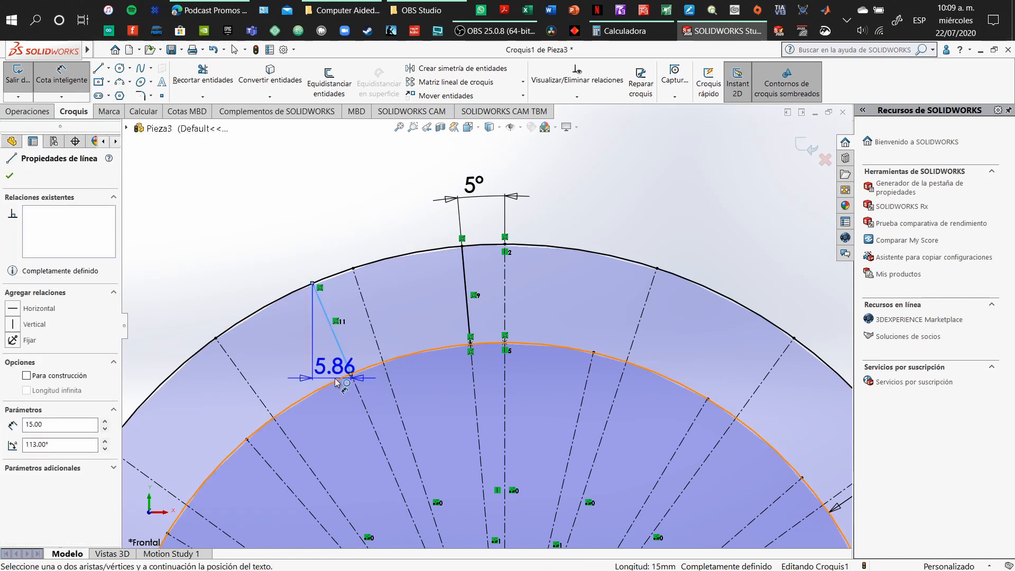
left_click(336, 380)
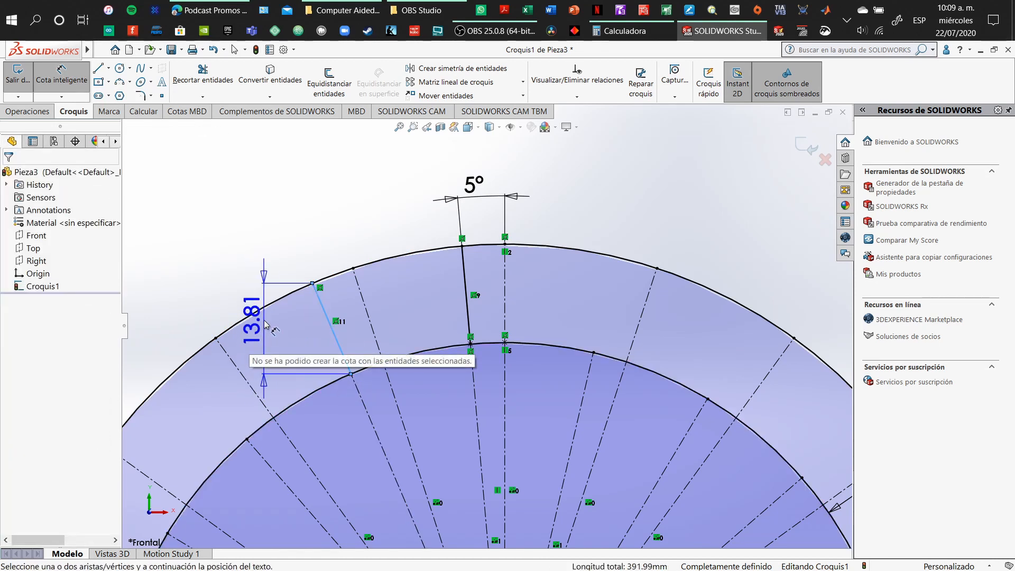
key("Escape")
key("Escape")
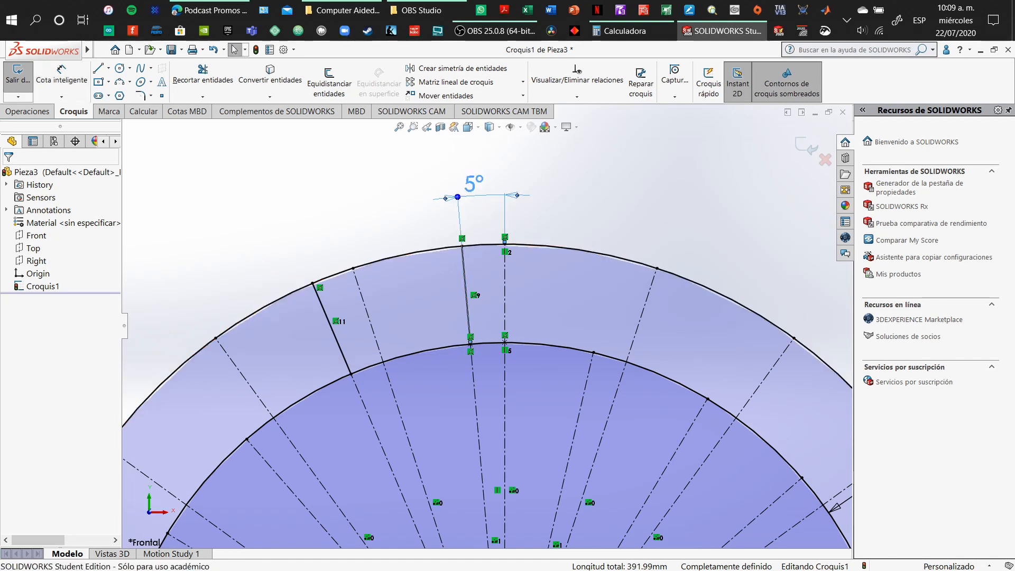
Try a 15° angle between the first tooth line and the vertical centreline, and undo that change.
double_click(474, 200)
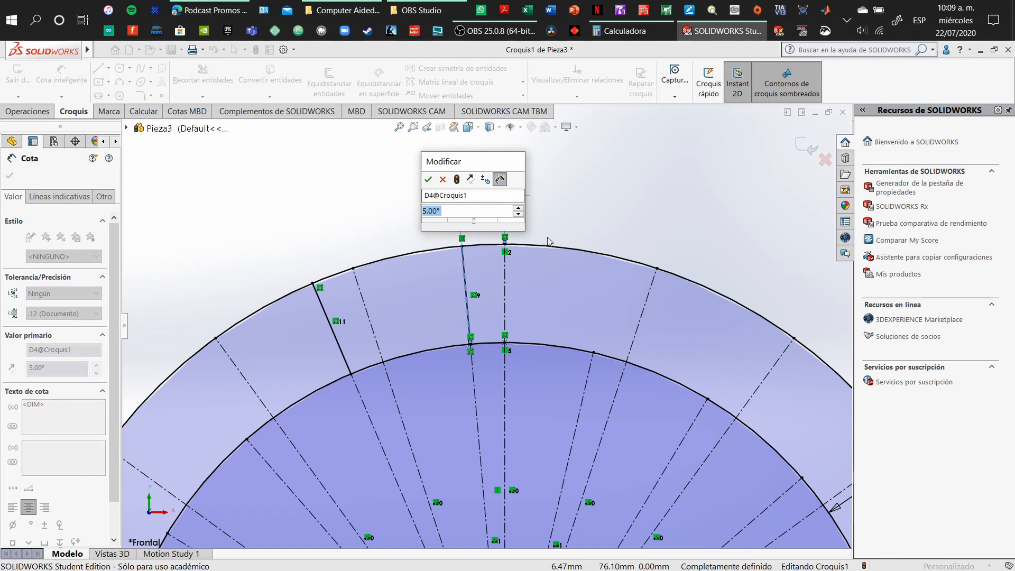
type("1")
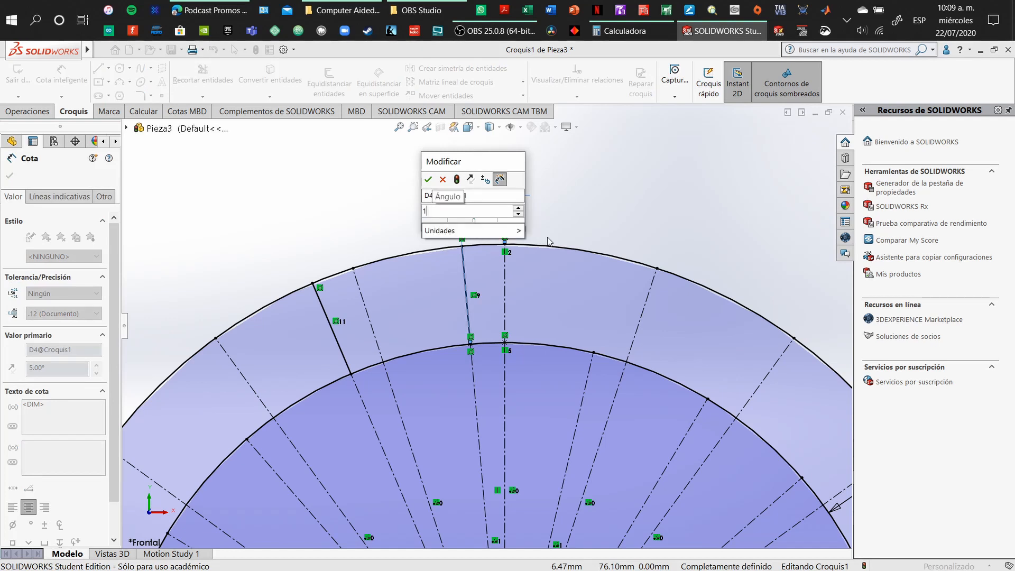
type("5")
key("Return")
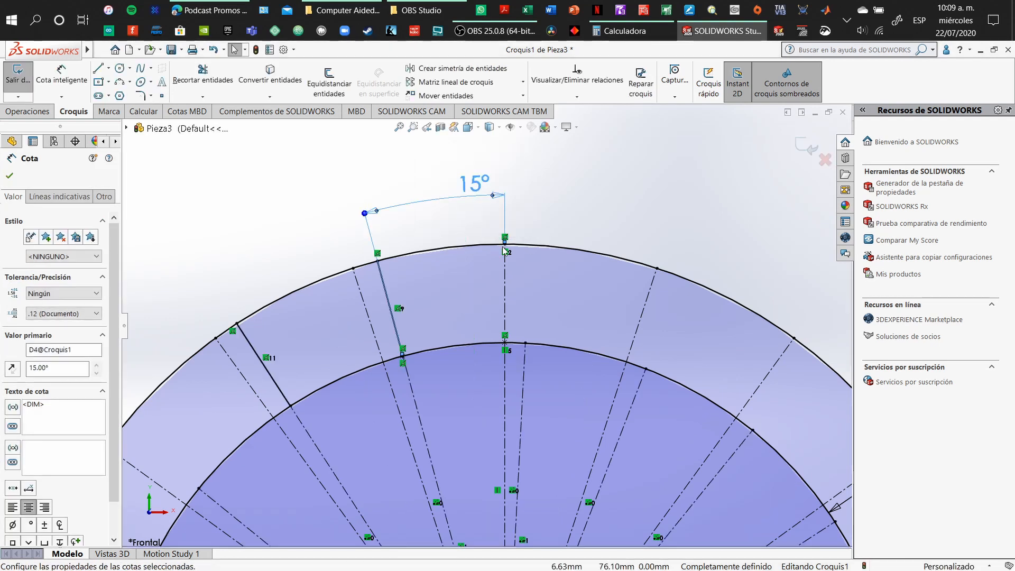
scroll(448, 301, "up", 2)
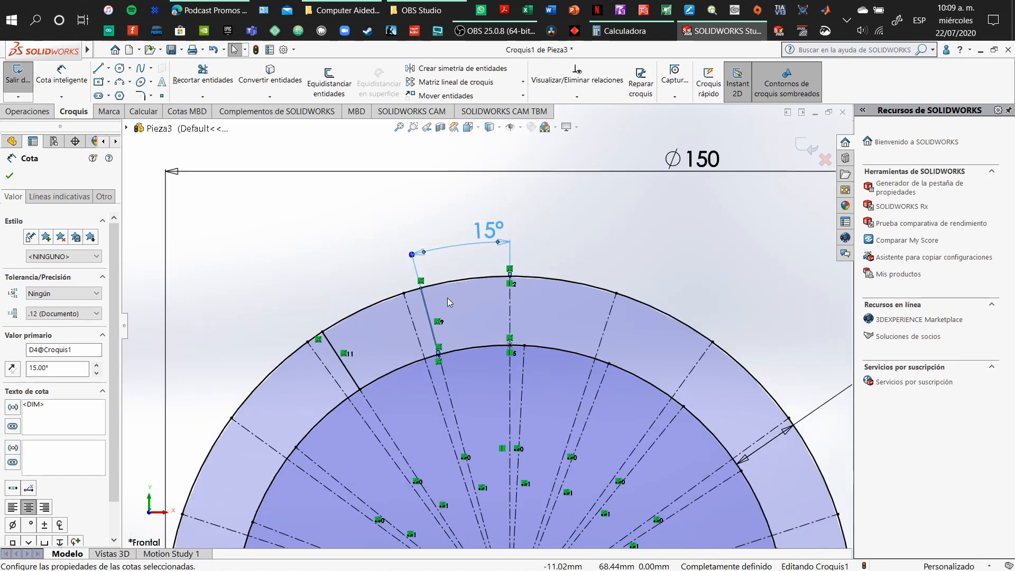
scroll(448, 300, "up", 1)
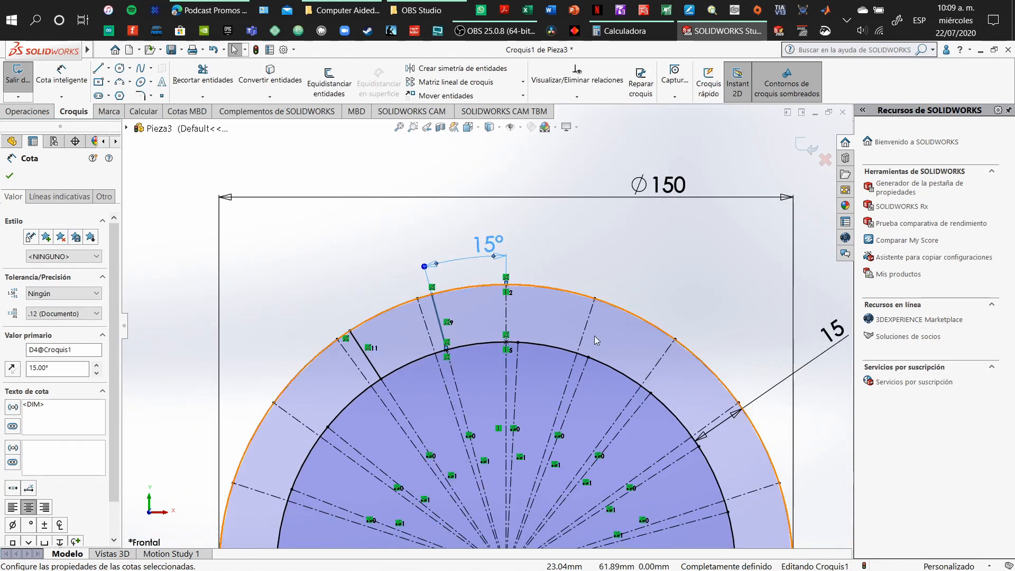
key("ctrl+z")
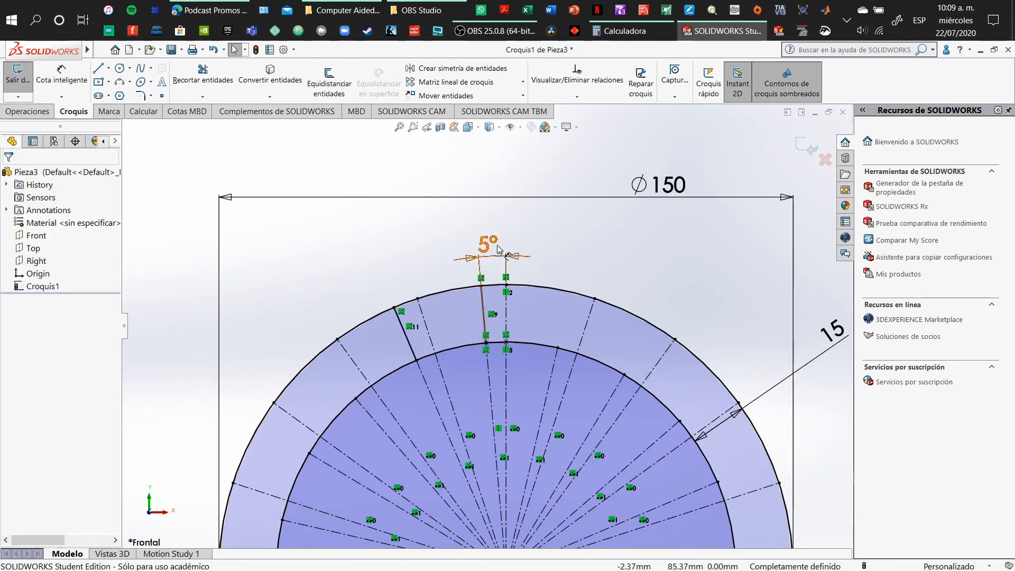
left_click(490, 247)
double_click(490, 246)
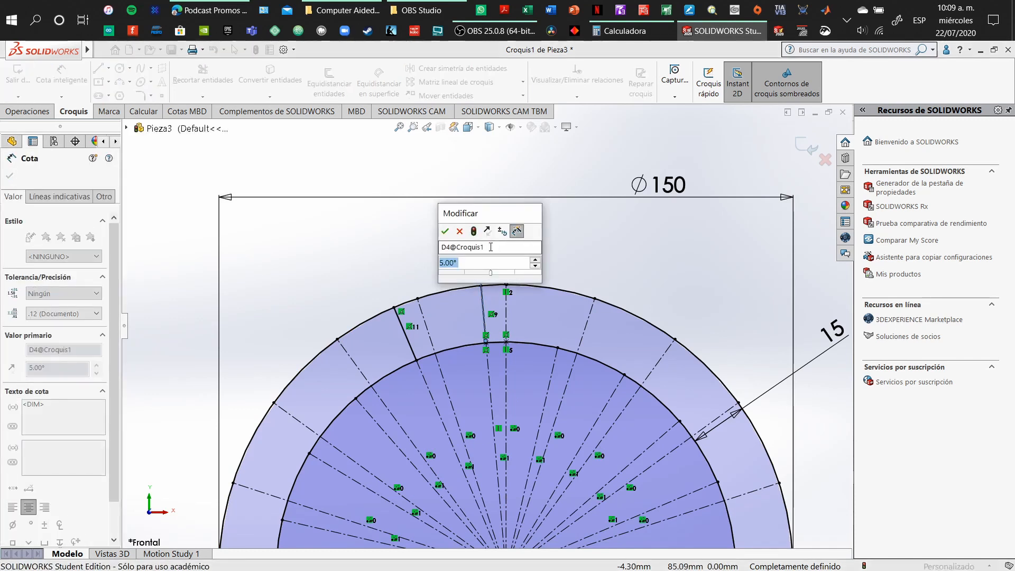
key("Escape")
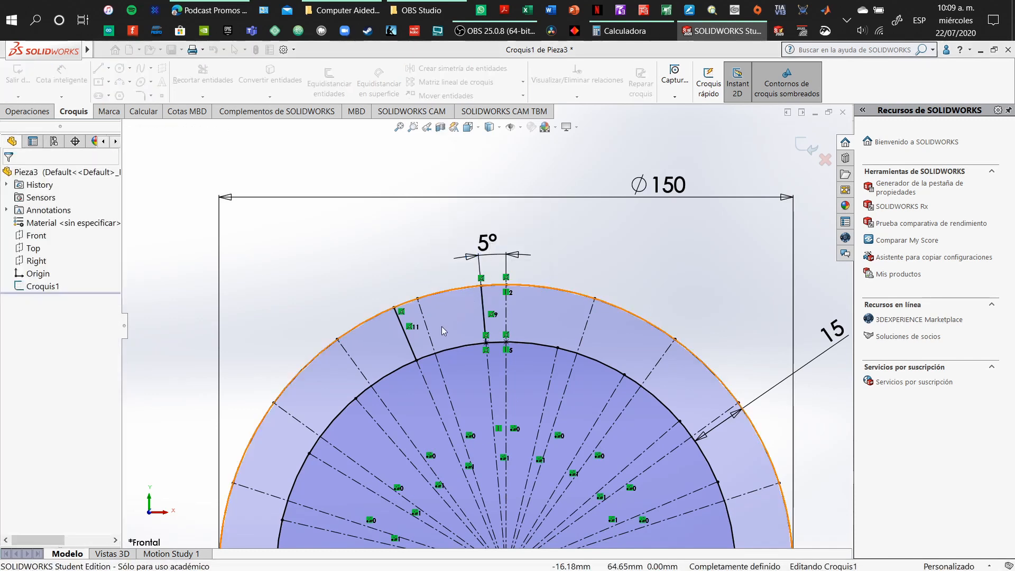
Replace the second tooth line with a solid line along the adjacent patterned centreline that reaches the outer circle, ending at the inner circle.
left_click(412, 344)
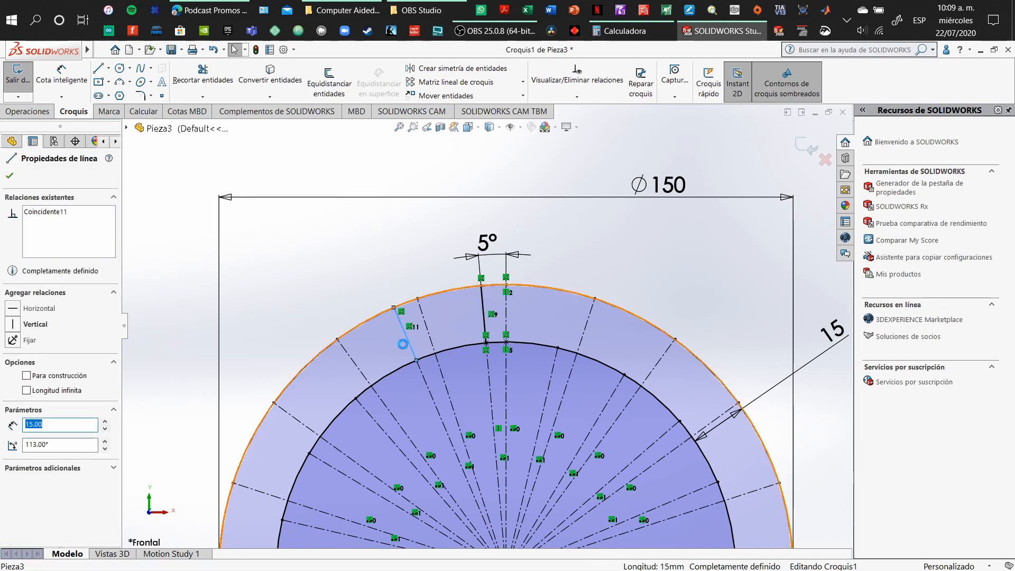
key("Delete")
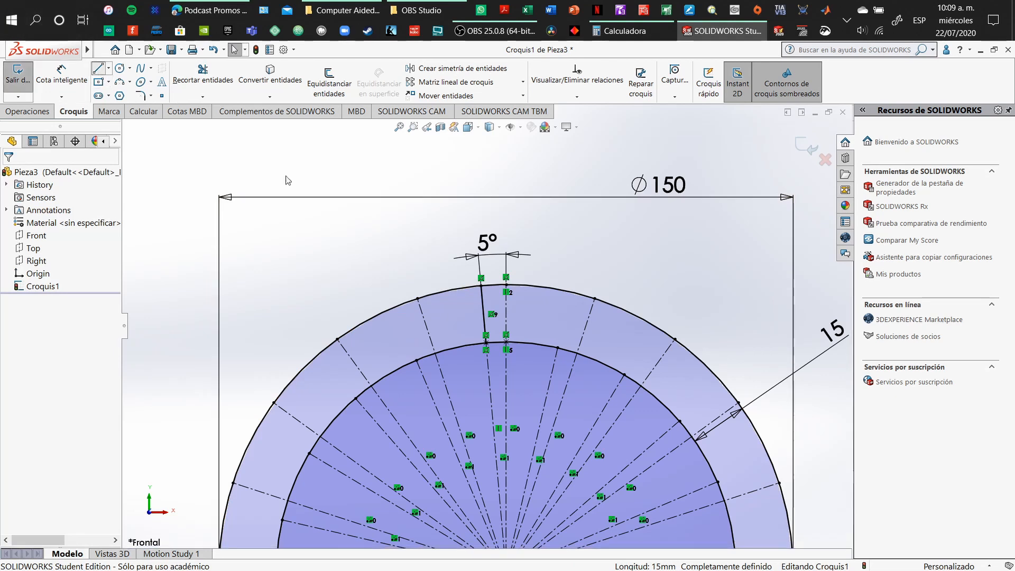
left_click(418, 298)
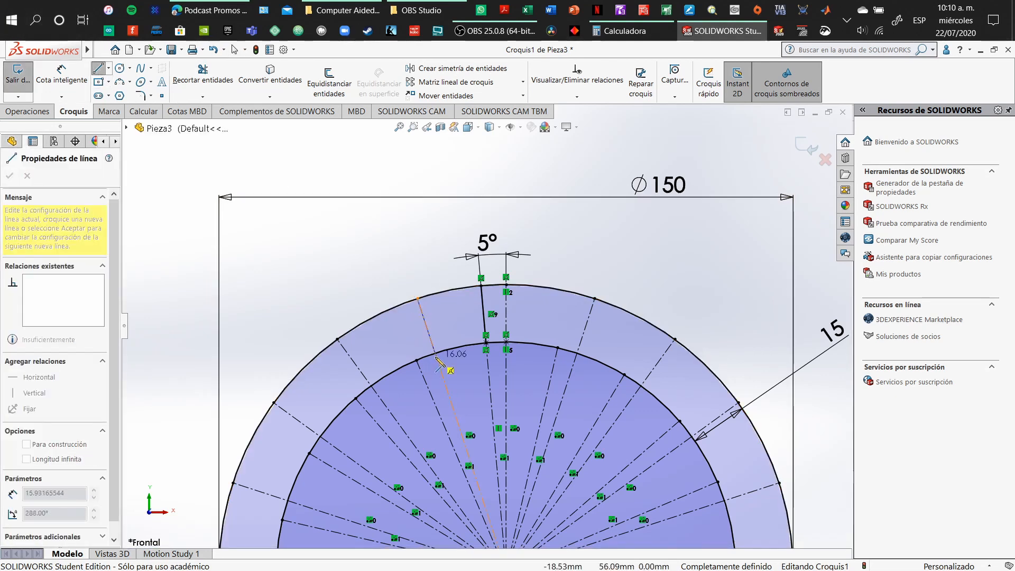
left_click(434, 354)
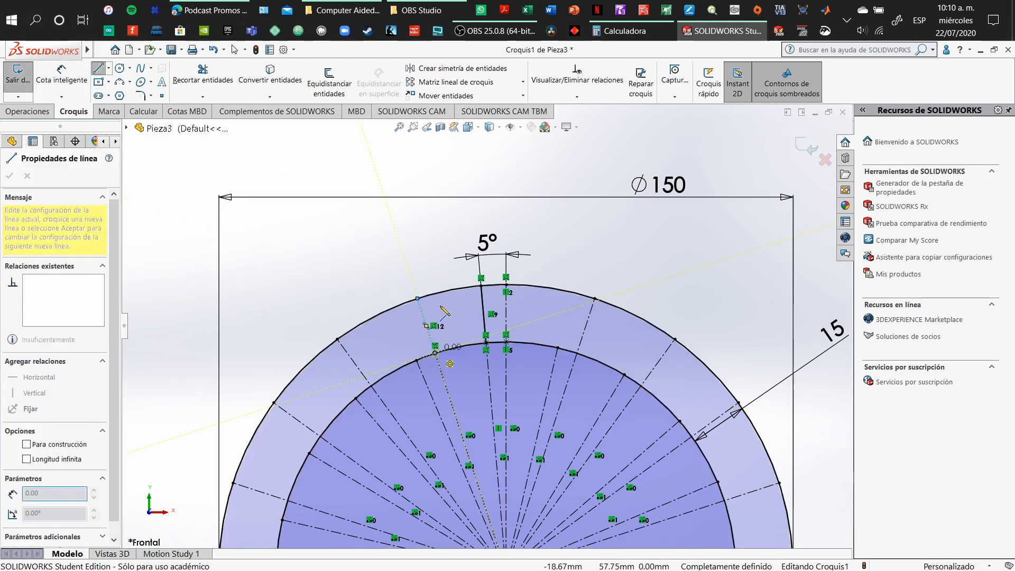
key("Escape")
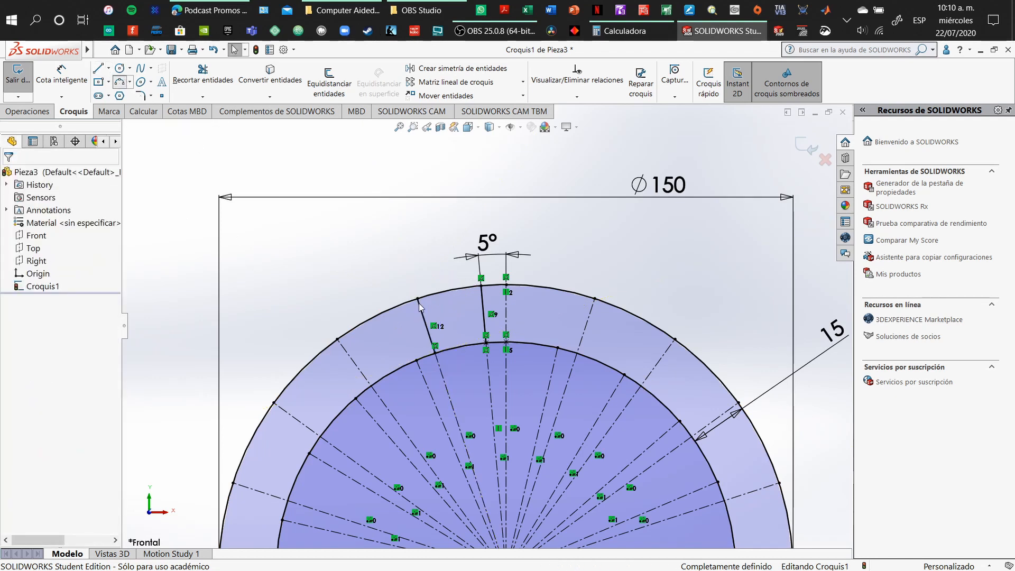
Draw a three-point arc along the outer circle joining the outer ends of the two tooth lines.
left_click(418, 298)
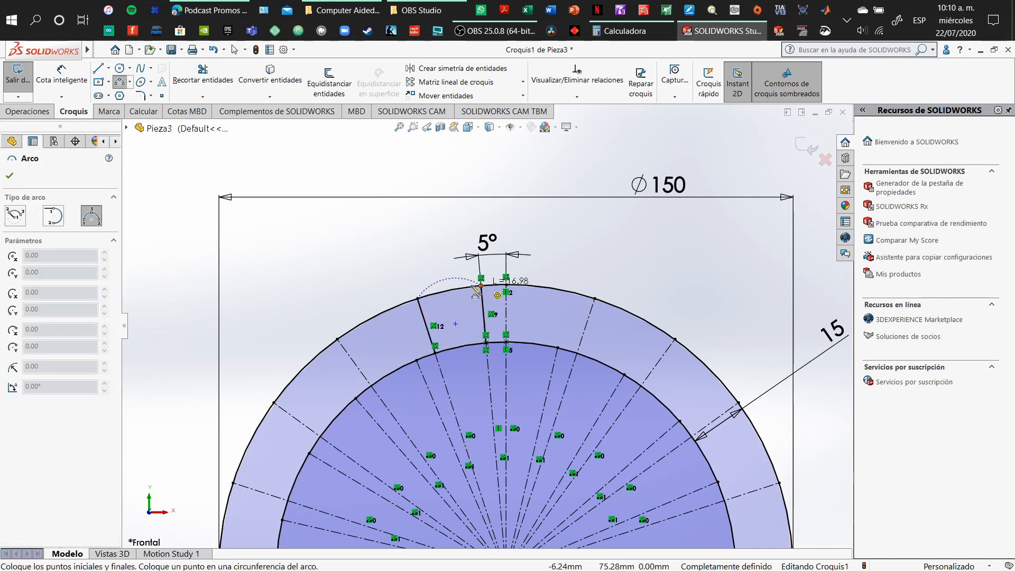
left_click(480, 285)
left_click(451, 292)
key("Escape")
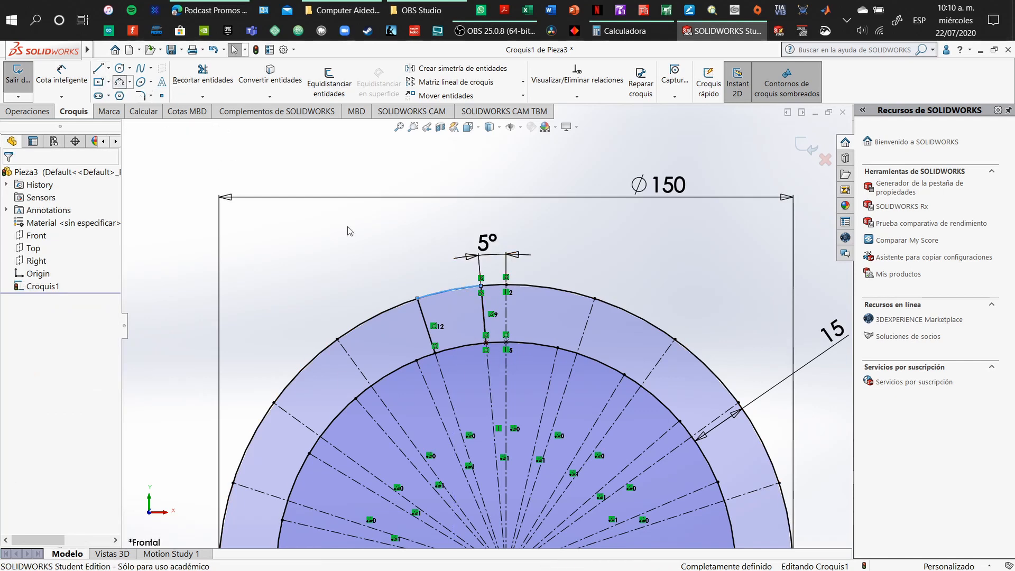
Draw a three-point arc along the inner circle from the first tooth line's inner end to the vertical centreline.
left_click(485, 342)
left_click(505, 342)
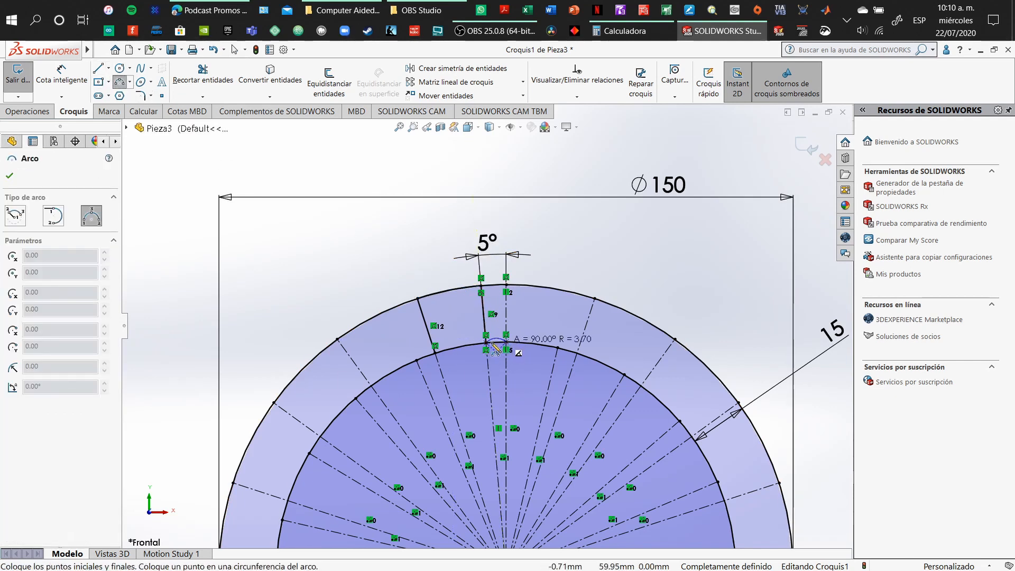
left_click(497, 344)
key("Escape")
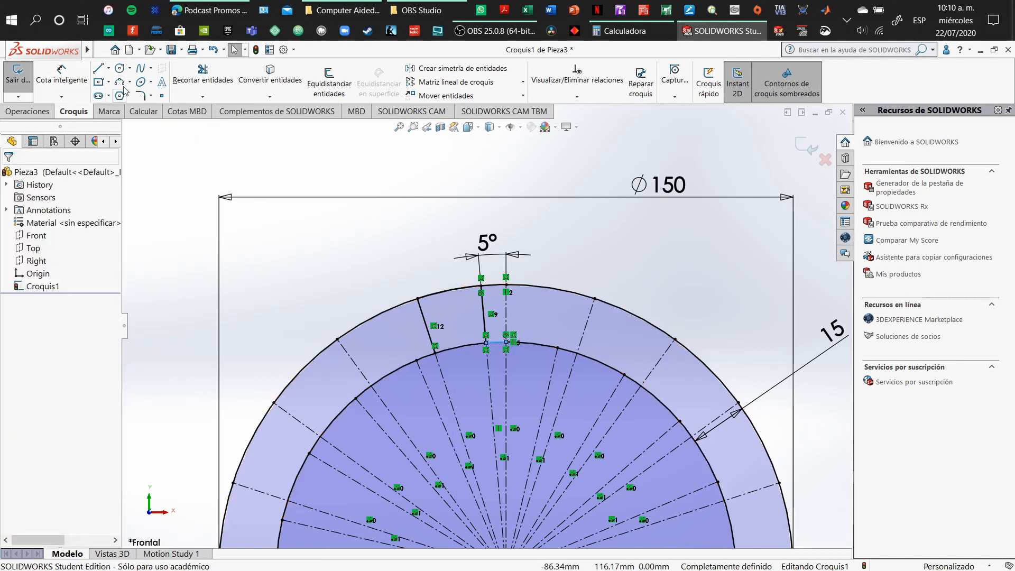
Draw a three-point arc along the inner circle from the second tooth line's inner end to the next centreline's endpoint on its left.
left_click(121, 81)
left_click(435, 345)
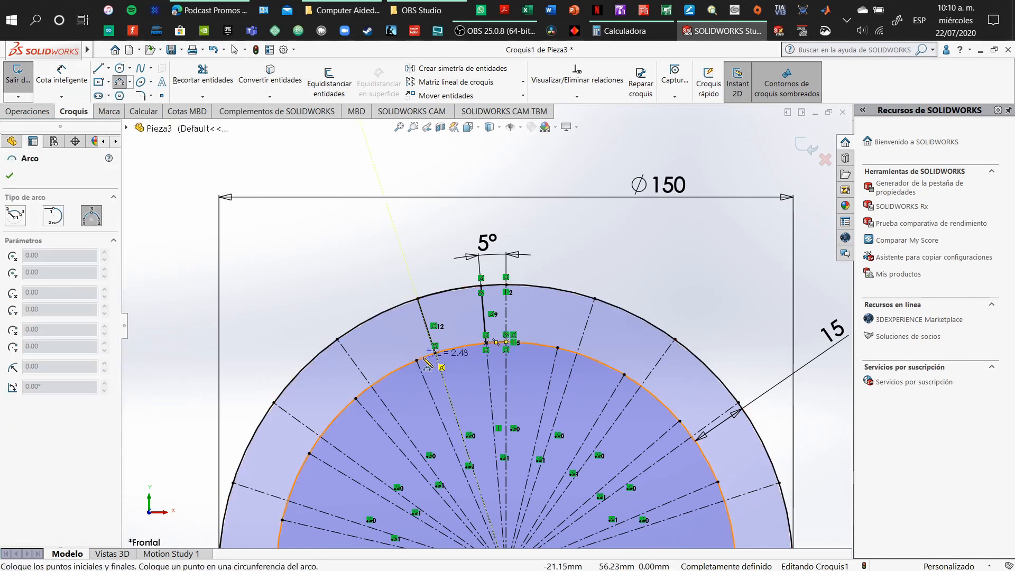
left_click(417, 361)
left_click(425, 359)
key("Escape")
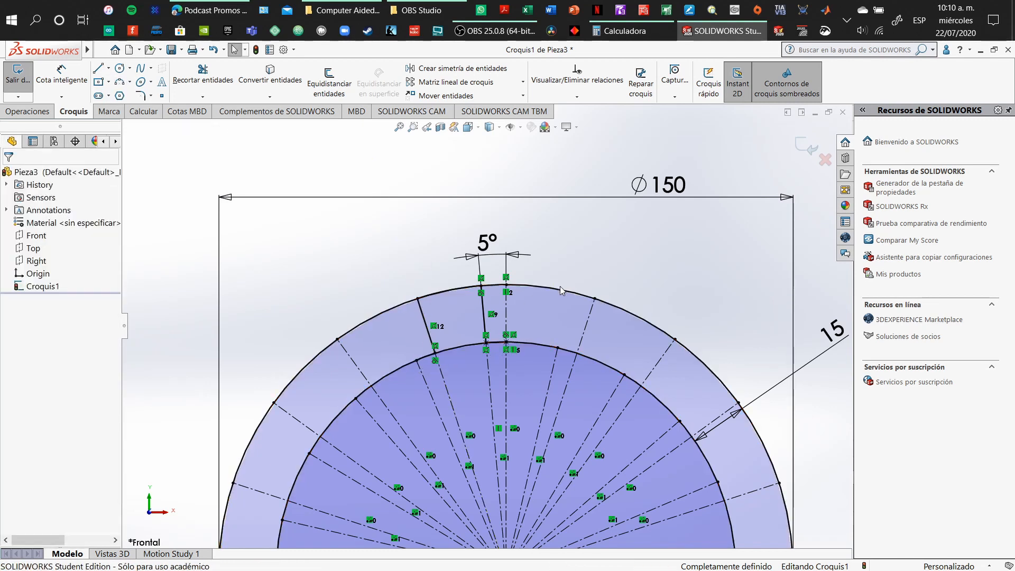
Delete the full outer and inner circles, keeping the tooth lines and arcs.
left_click(560, 287)
key("Delete")
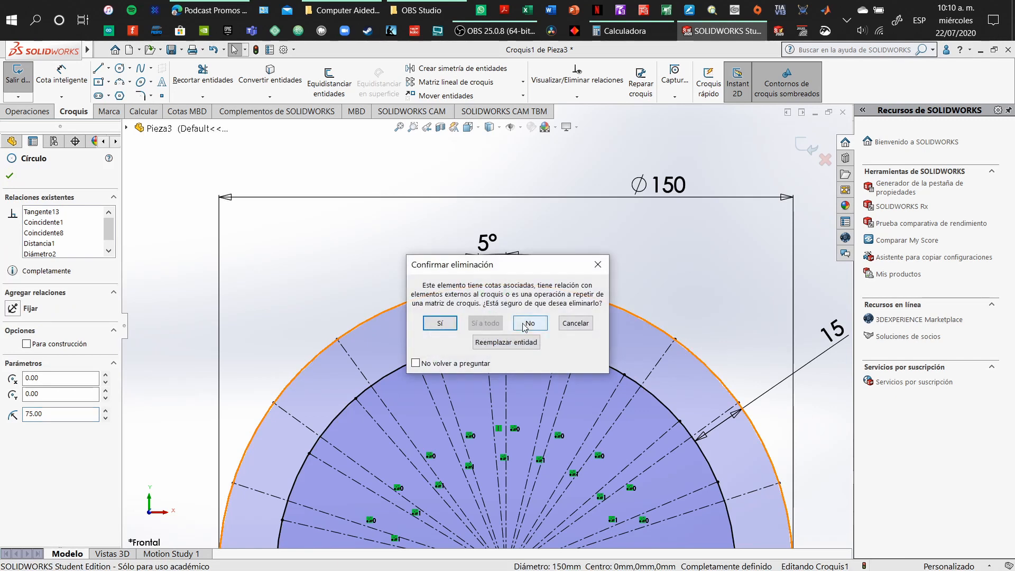
left_click(525, 323)
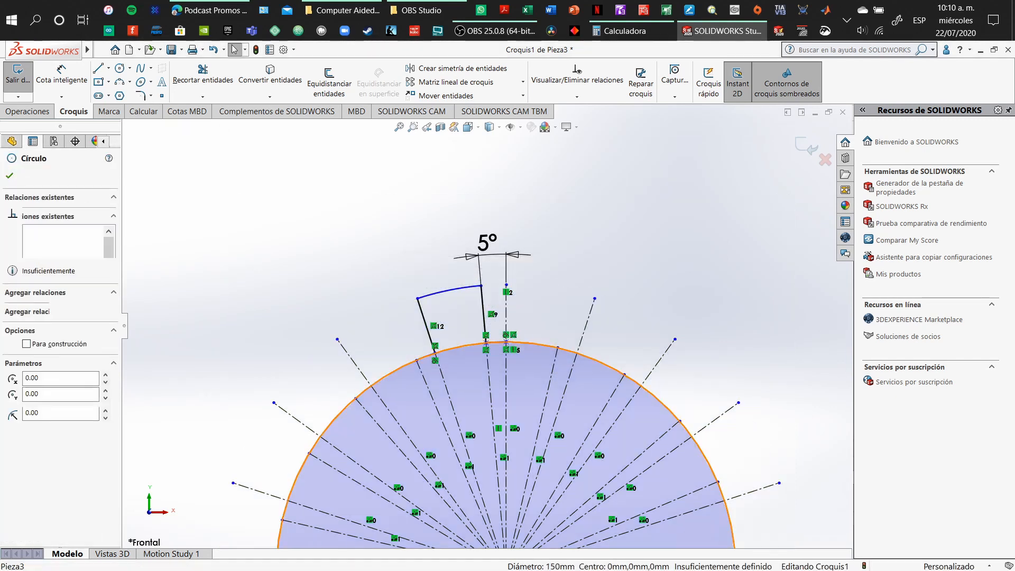
Create a circular sketch pattern of the tooth lines and arcs about the origin, with 20 equally spaced instances over 360°.
left_click_drag(378, 256, 524, 379)
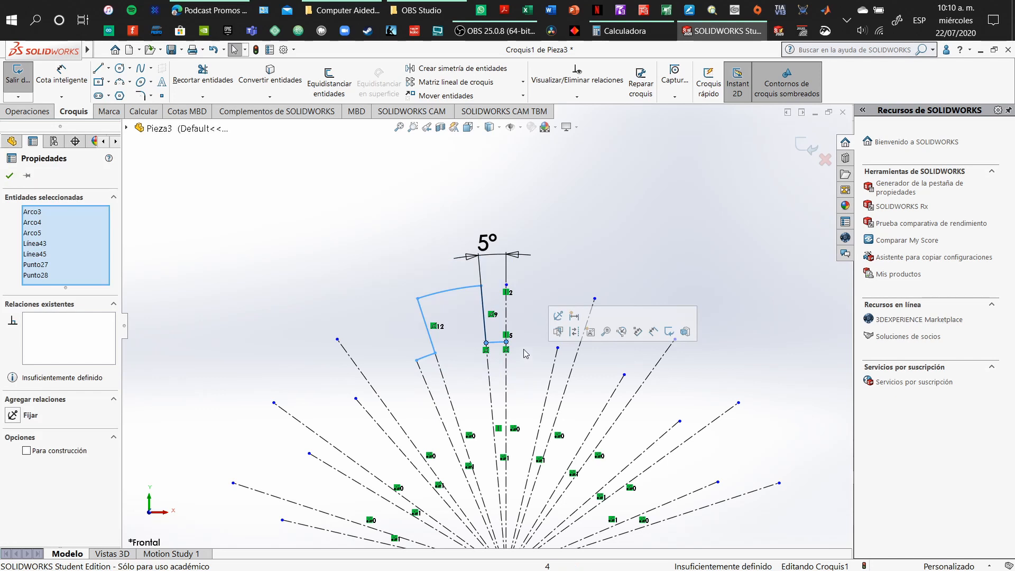
left_click(523, 86)
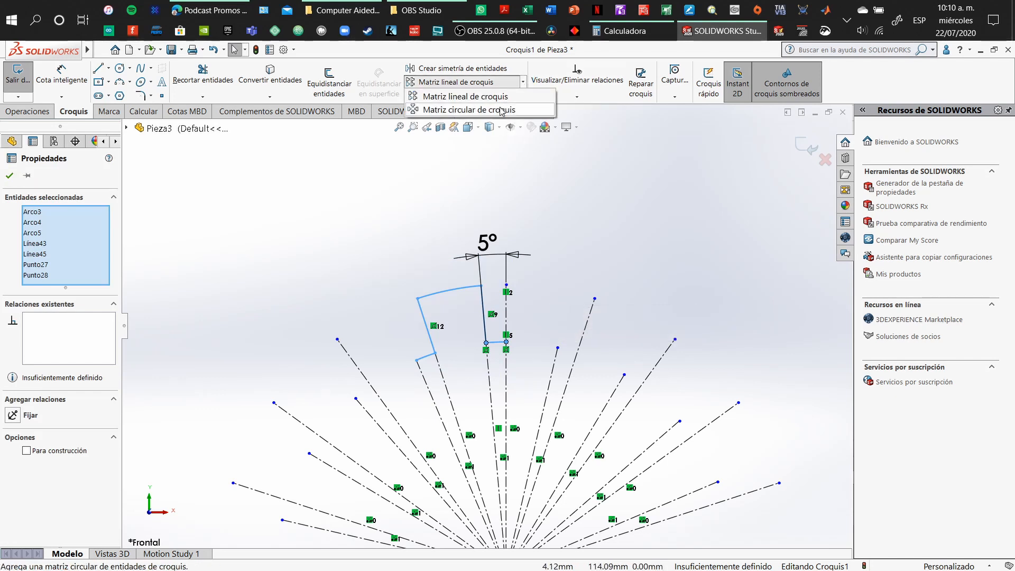
left_click(454, 102)
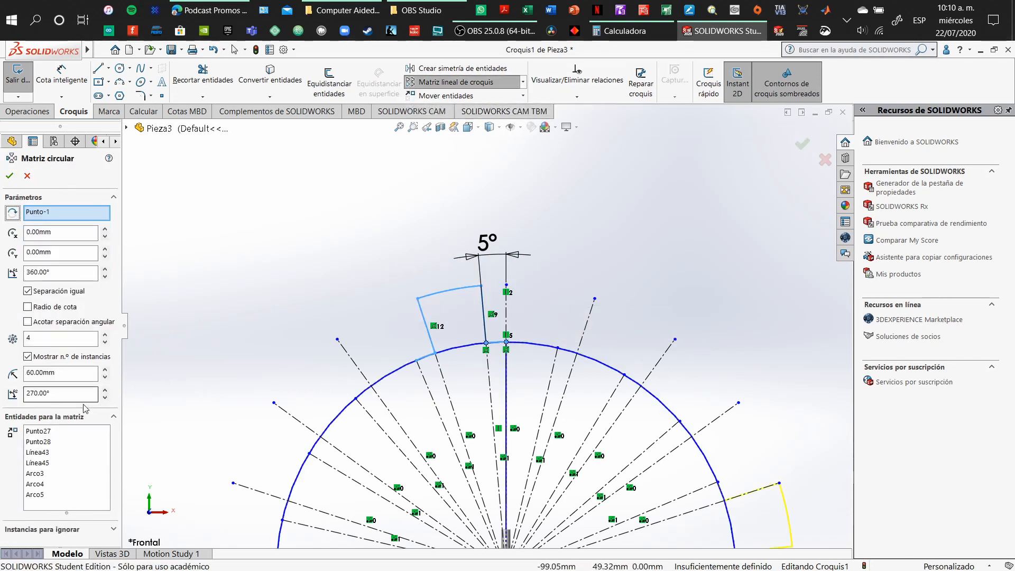
left_click_drag(68, 341, 25, 332)
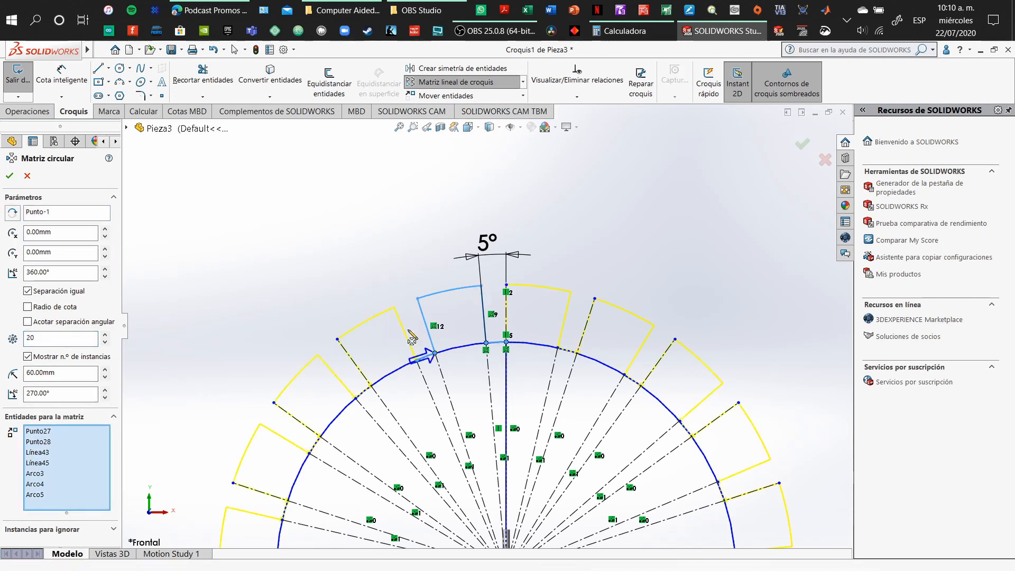
scroll(604, 358, "down", 3)
scroll(604, 358, "down", 5)
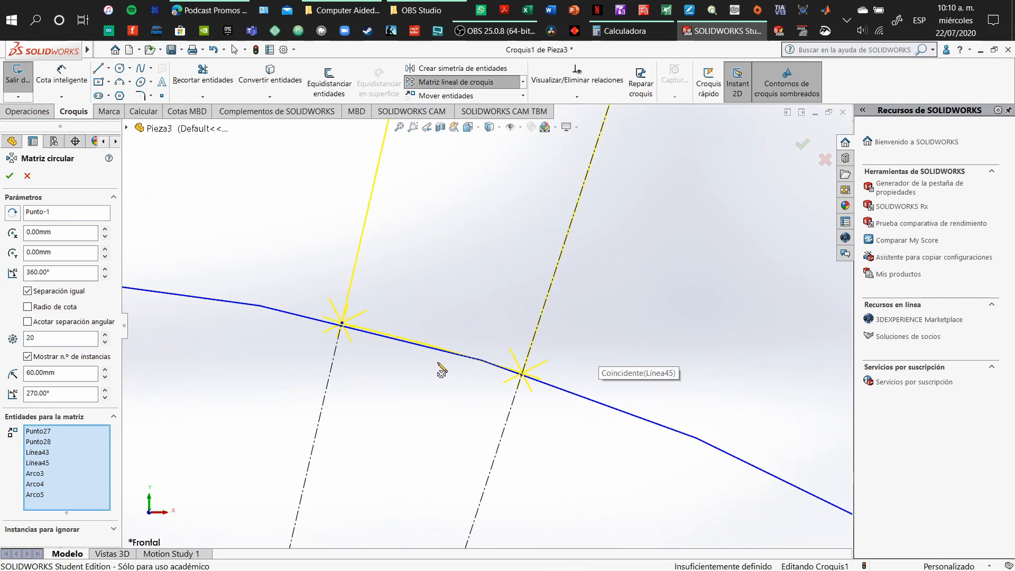
scroll(443, 365, "up", 4)
scroll(444, 365, "up", 6)
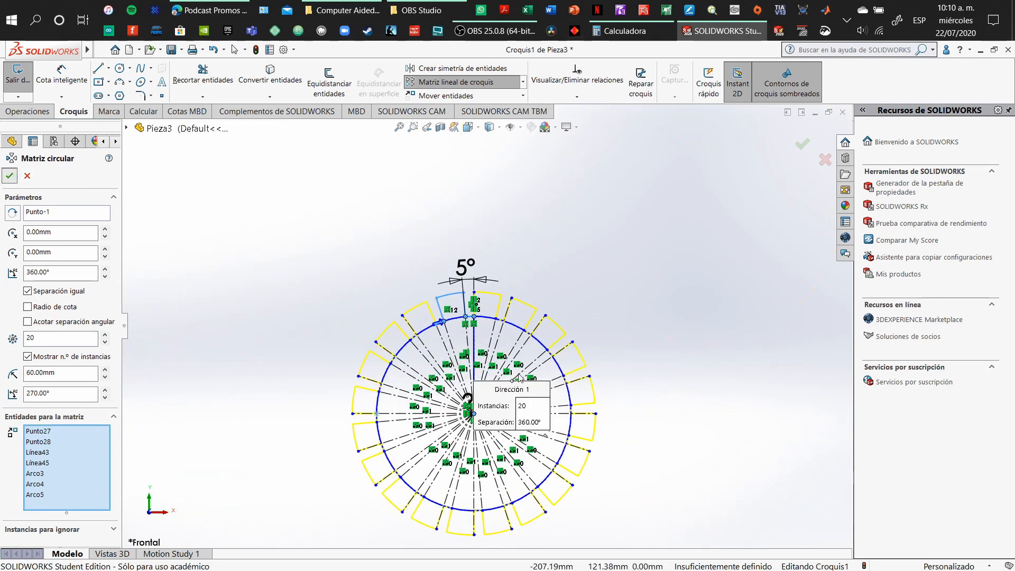
left_click(9, 176)
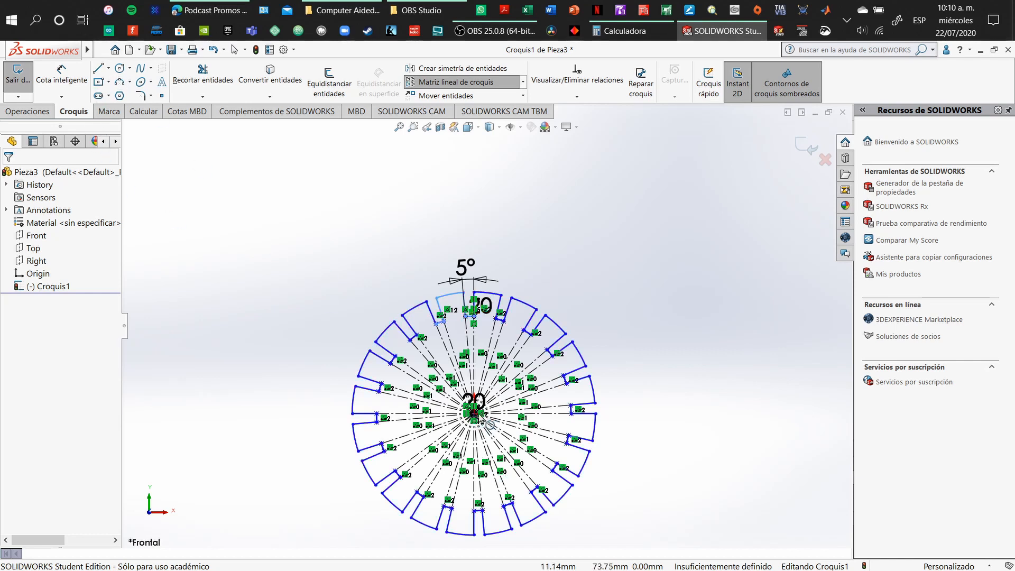
Draw a circle centred on the origin inside the teeth, and undo it together with the circular tooth pattern.
scroll(475, 423, "down", 4)
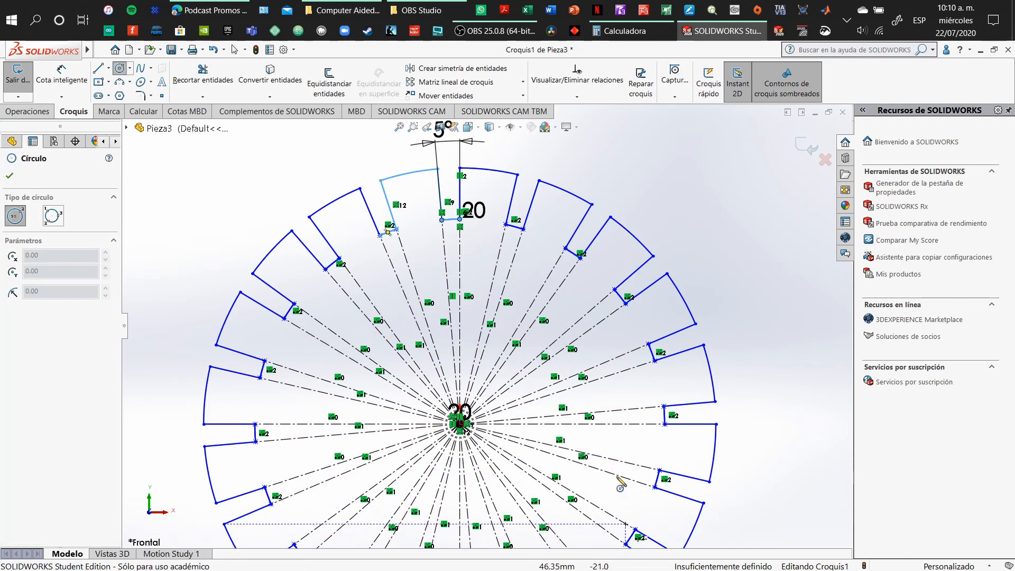
left_click(460, 424)
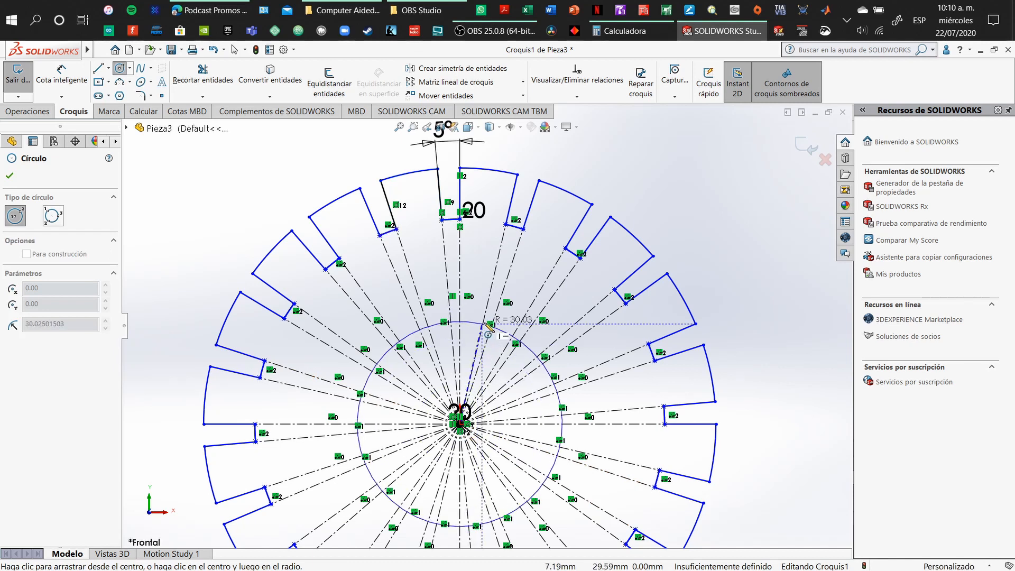
left_click(517, 334)
key("Escape")
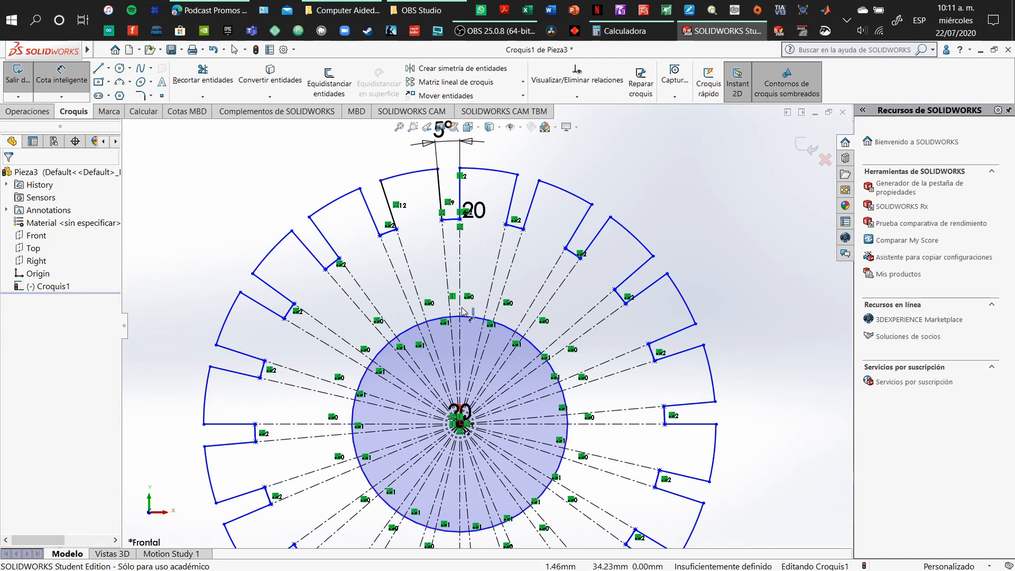
key("Escape")
key("ctrl+z")
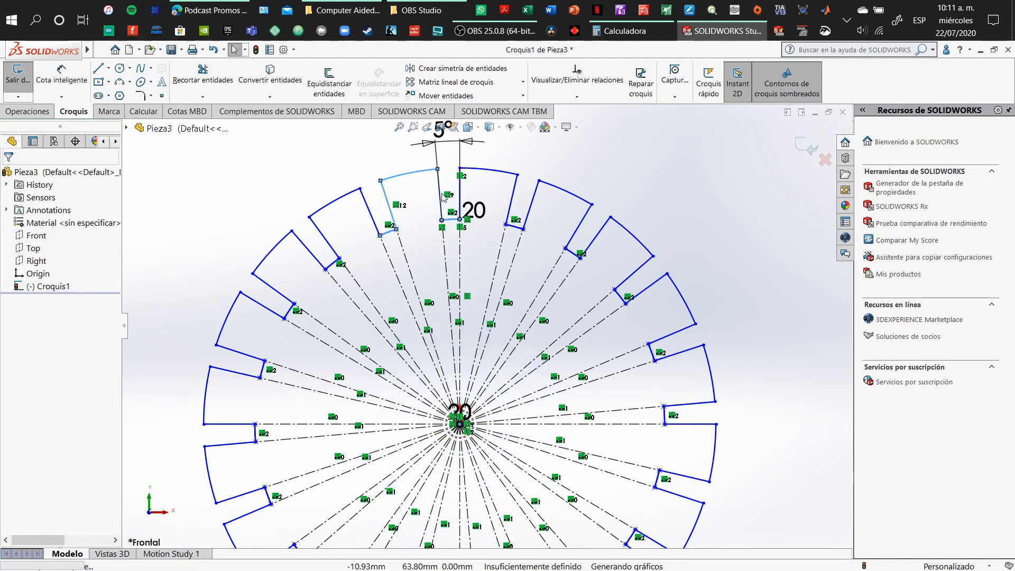
key("ctrl+z")
Delete the short inner arc at the foot of the tooth's left line.
scroll(431, 209, "down", 3)
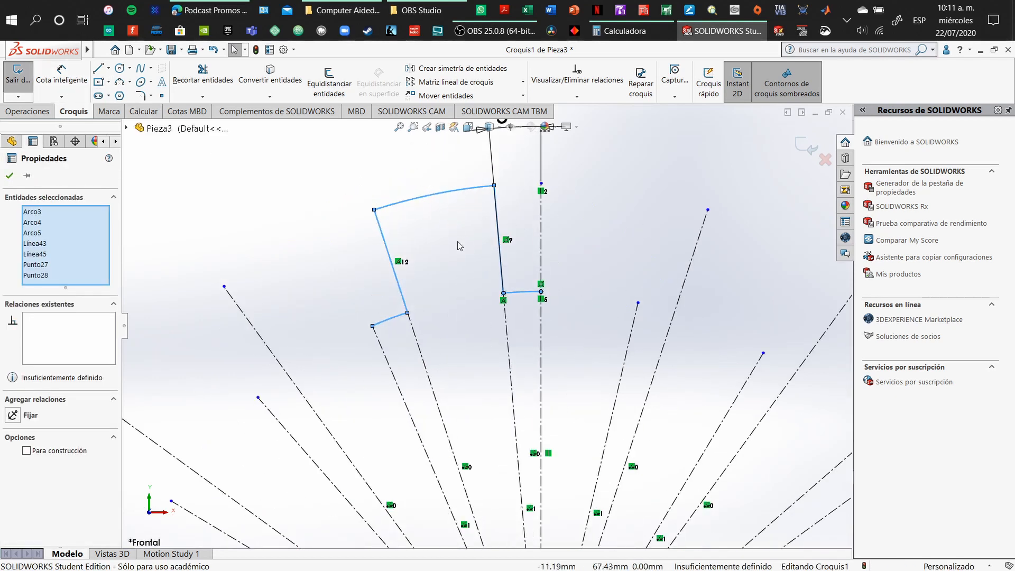
left_click(389, 318)
left_click(386, 310)
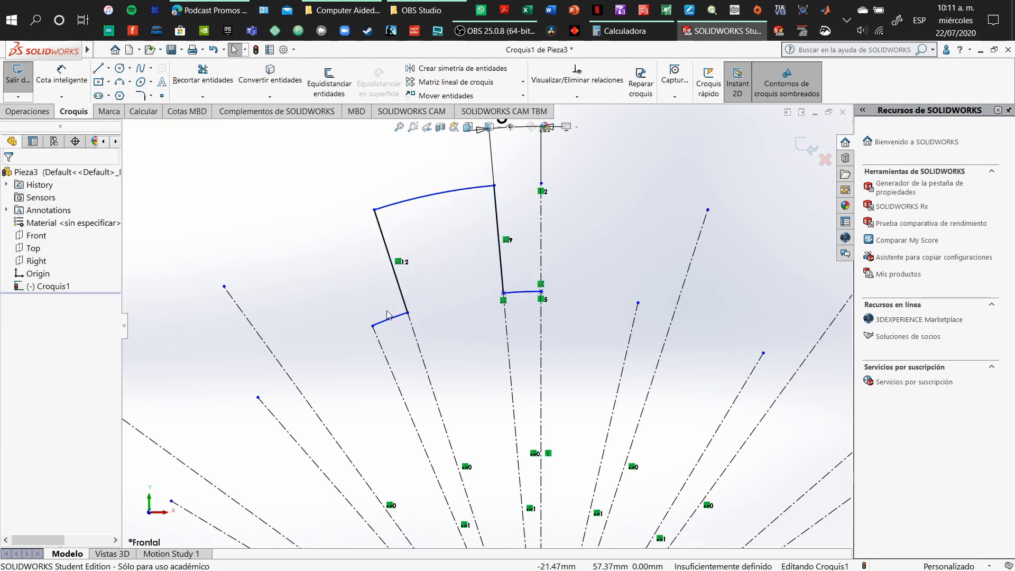
left_click(390, 317)
key("Delete")
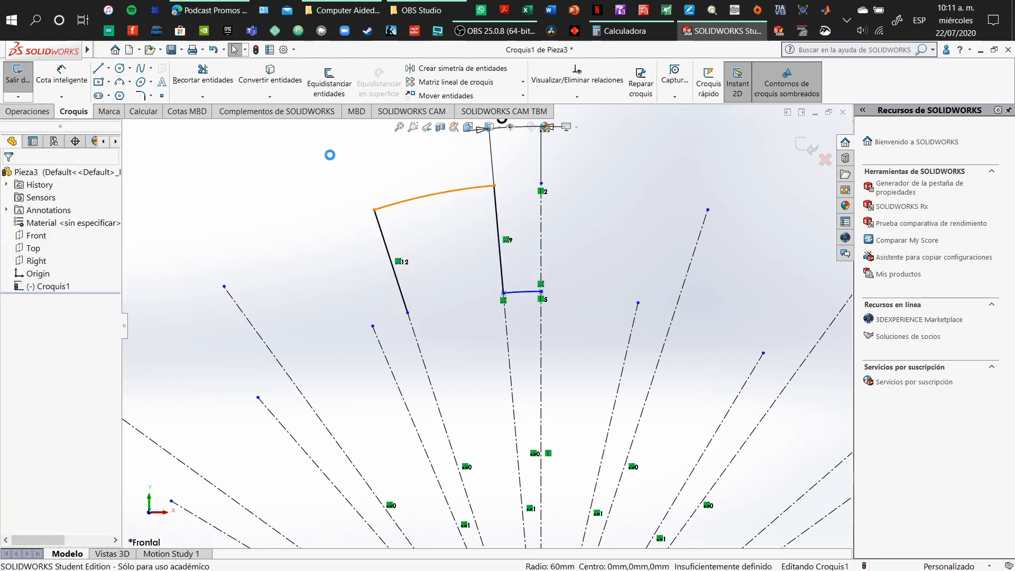
Draw a 75 mm centreline from the origin to the tooth's outer arc, between the tooth's two side lines.
left_click(98, 68)
left_click(108, 68)
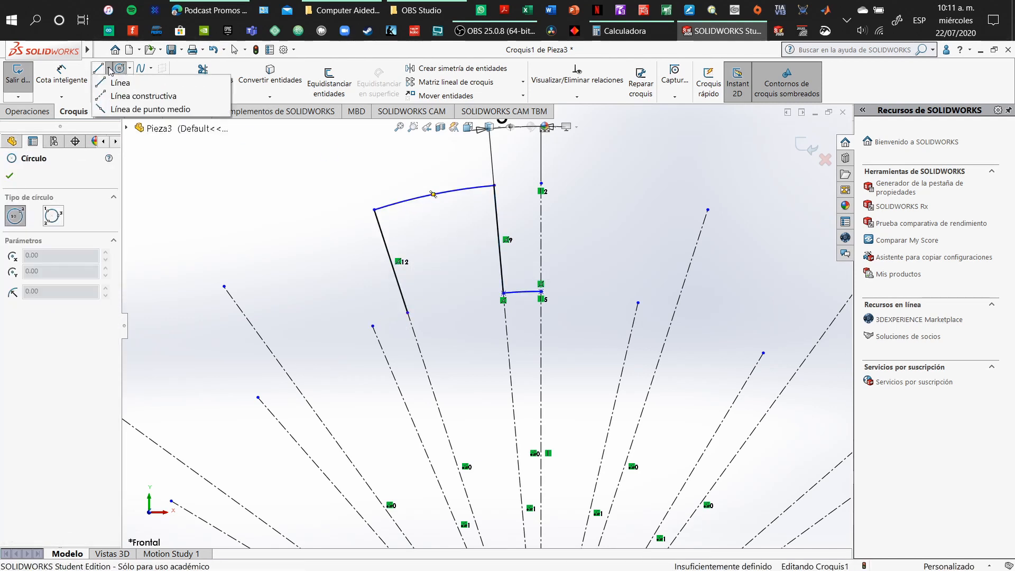
left_click(143, 93)
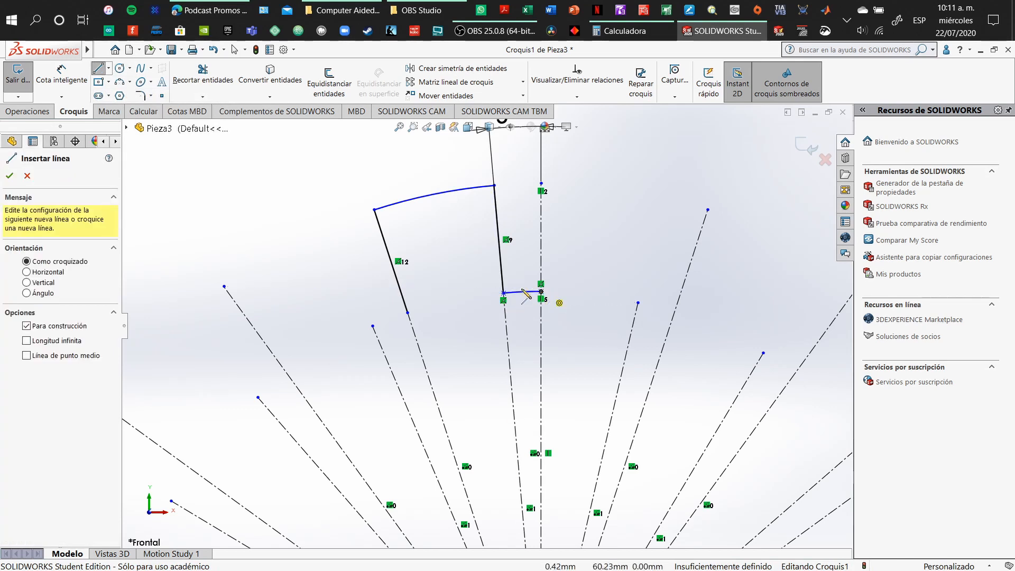
scroll(524, 365, "up", 3)
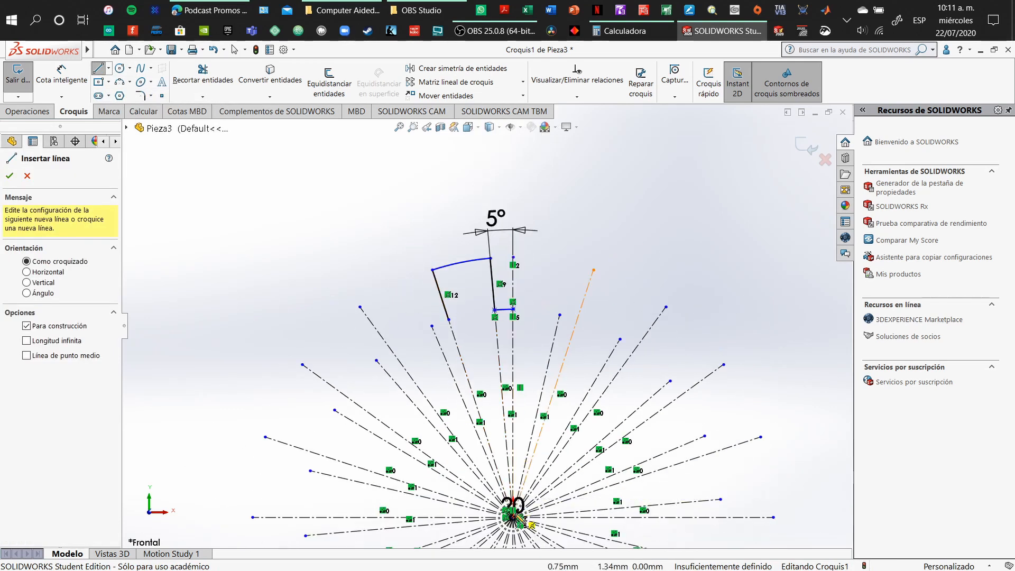
left_click(515, 519)
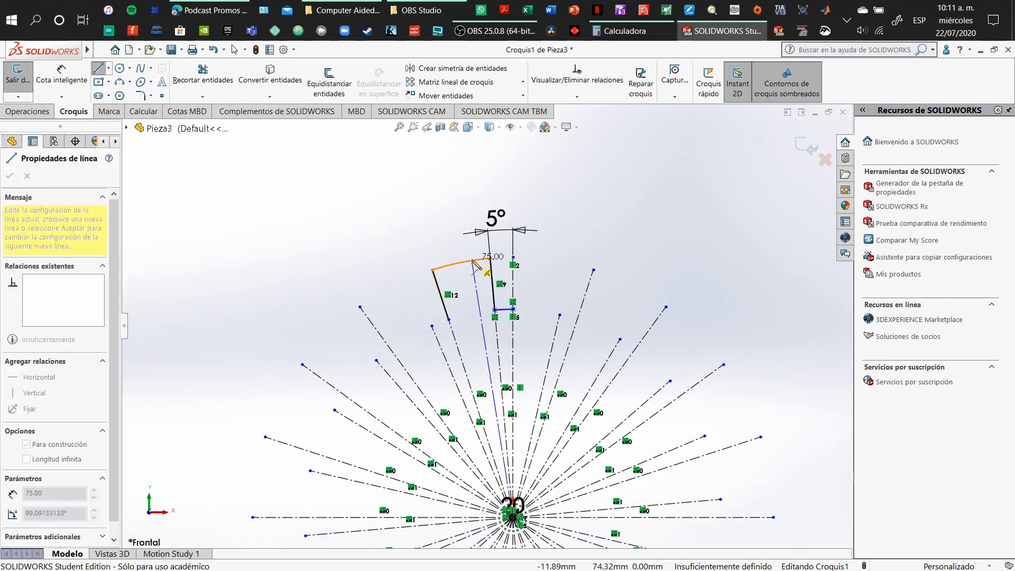
left_click(474, 259)
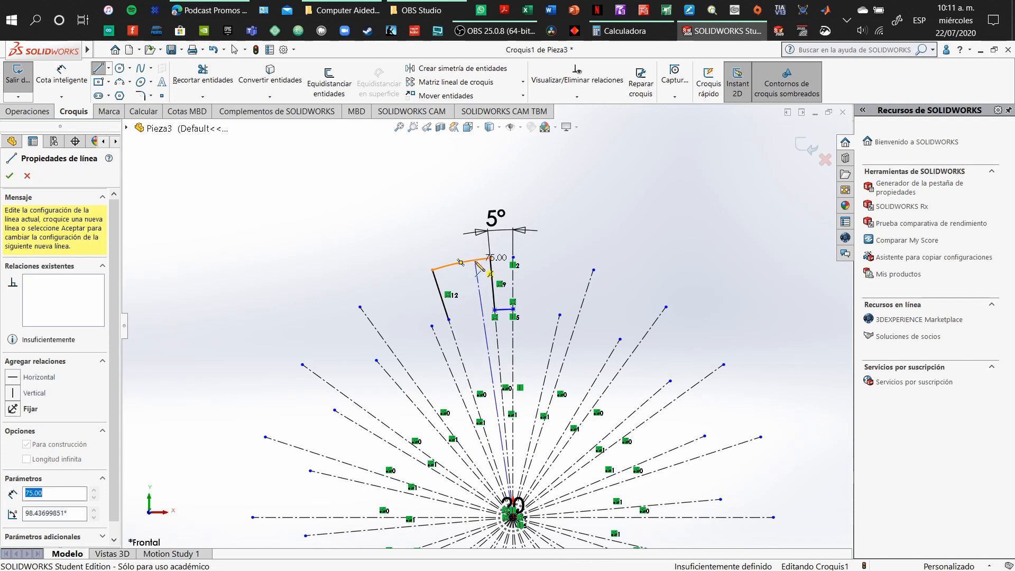
key("Escape")
Dimension the angle between the new centreline and the tooth's right side line as 10°.
left_click(61, 77)
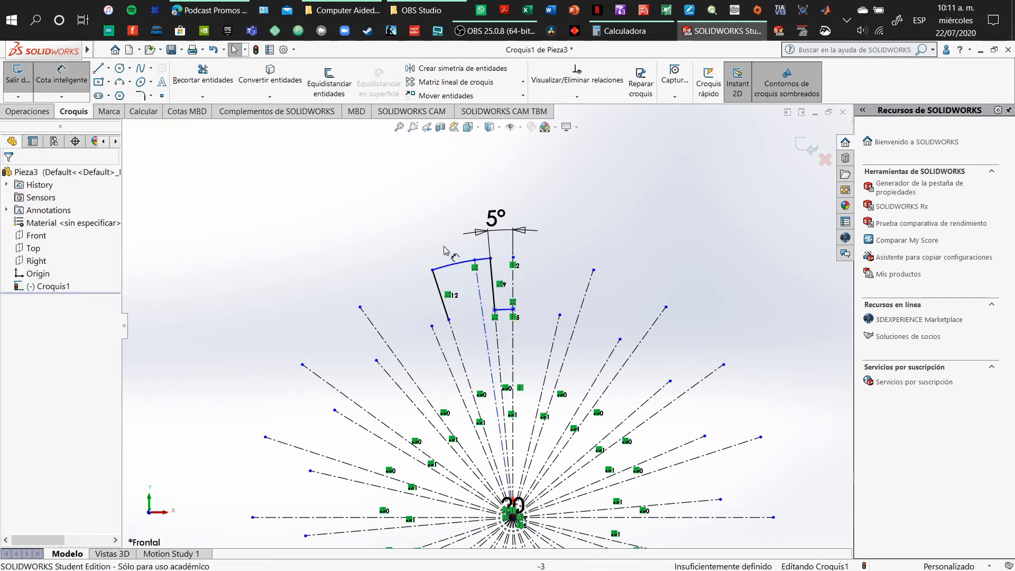
scroll(495, 280, "down", 2)
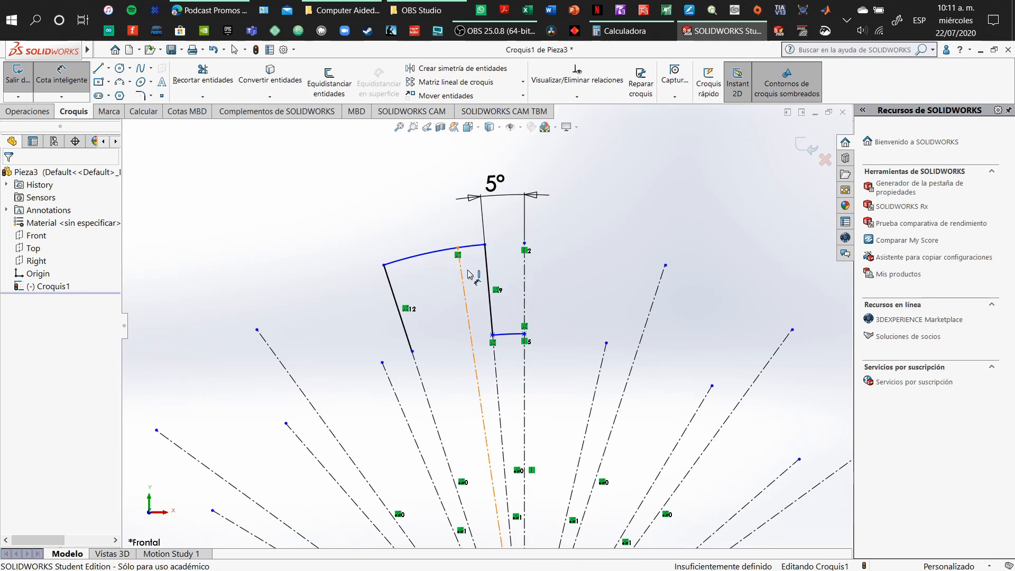
left_click(465, 274)
left_click(489, 288)
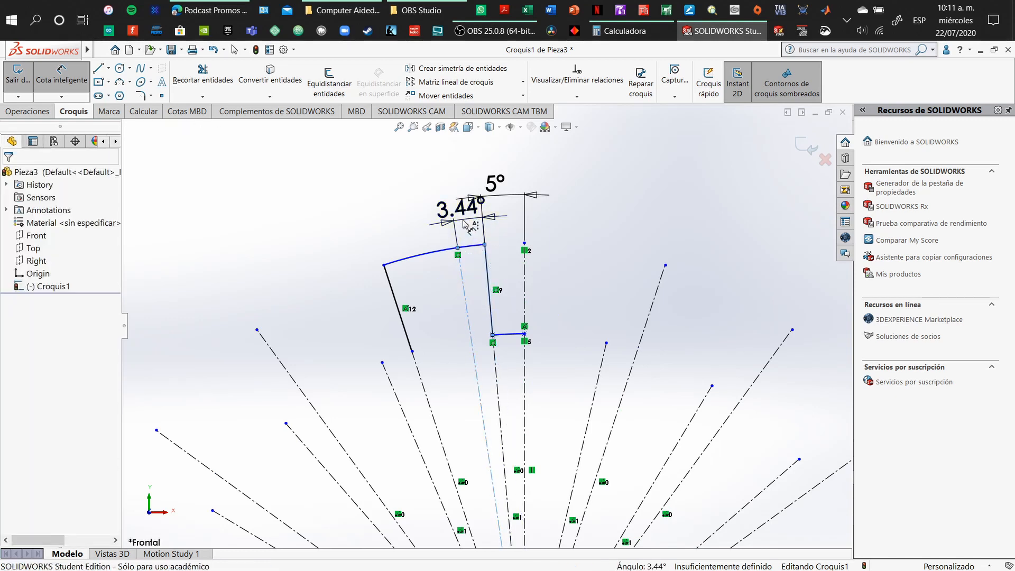
left_click(487, 241)
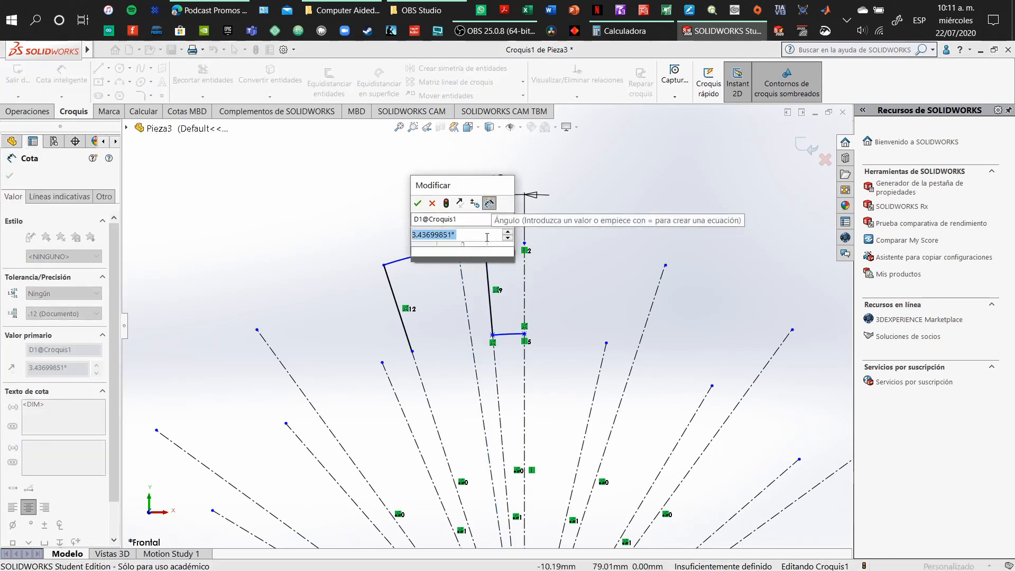
type("10")
key("Return")
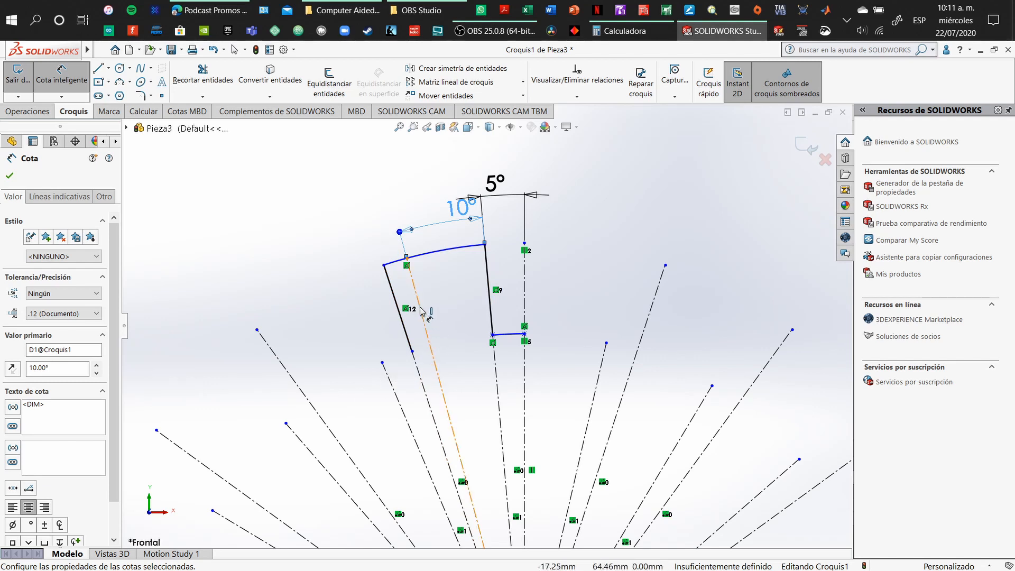
Delete the tooth's left side line and its outer arc.
left_click(119, 82)
key("Escape")
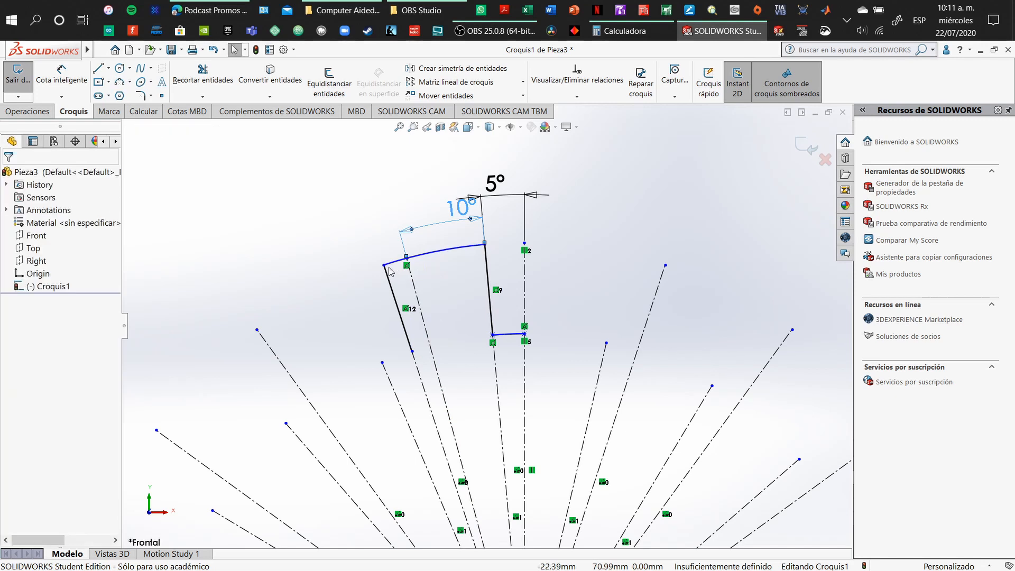
left_click(386, 270)
key("Delete")
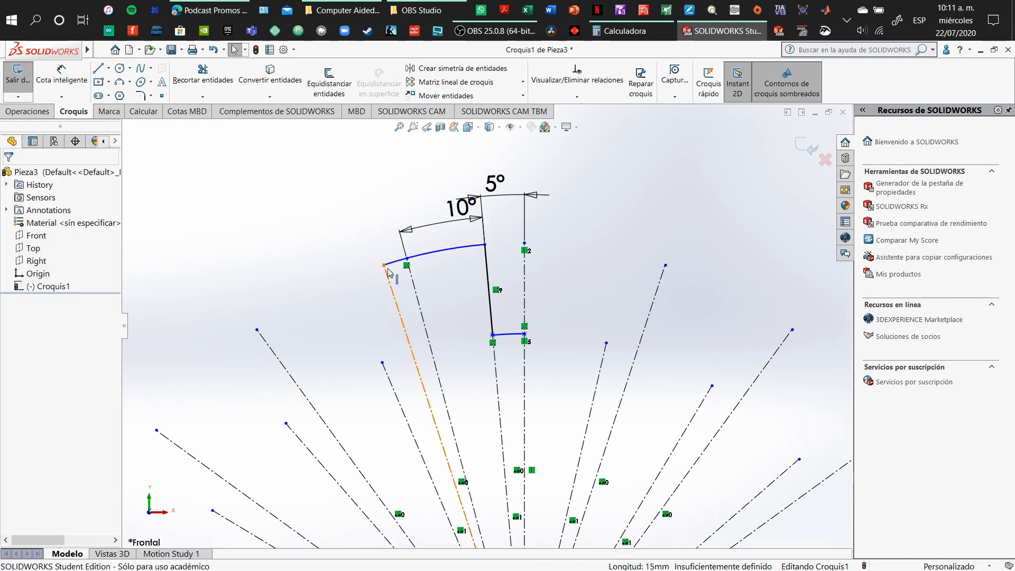
left_click(407, 261)
key("Delete")
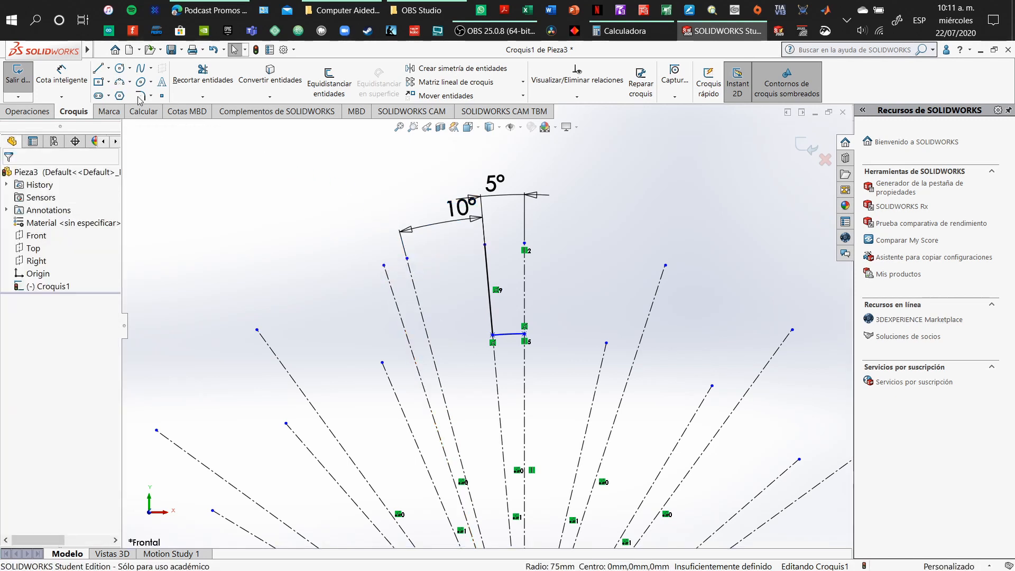
left_click(407, 258)
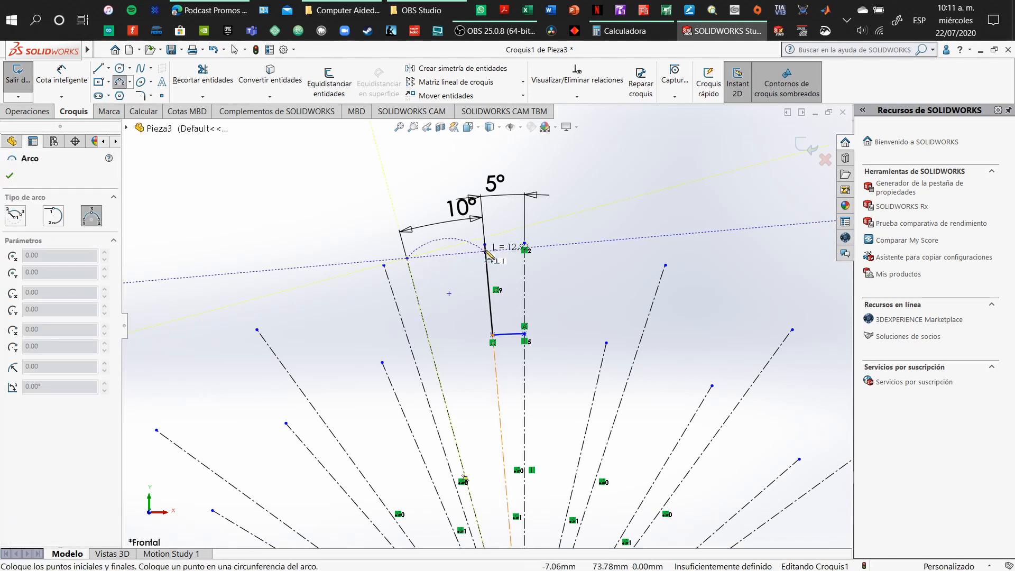
left_click(484, 245)
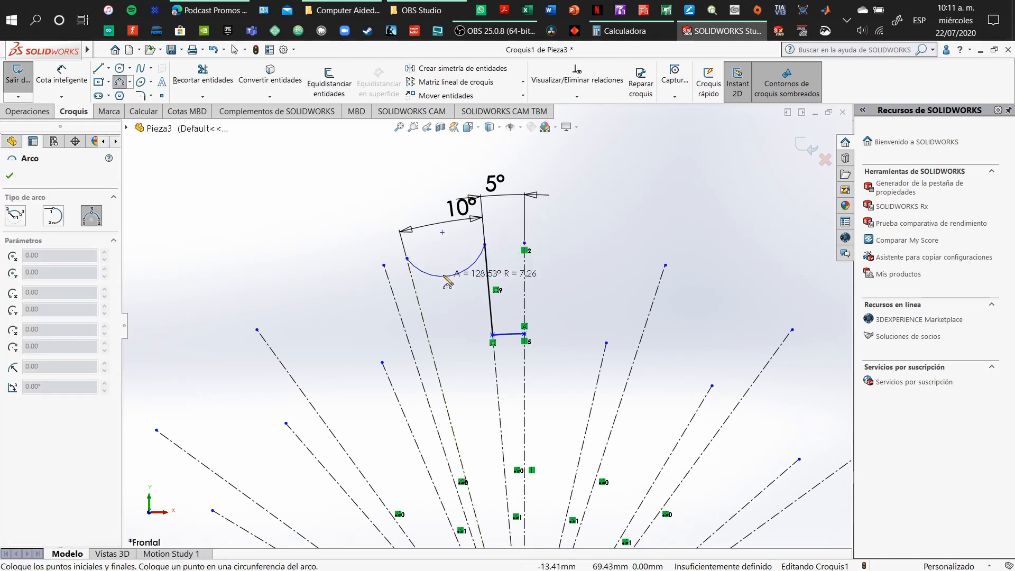
key("Escape")
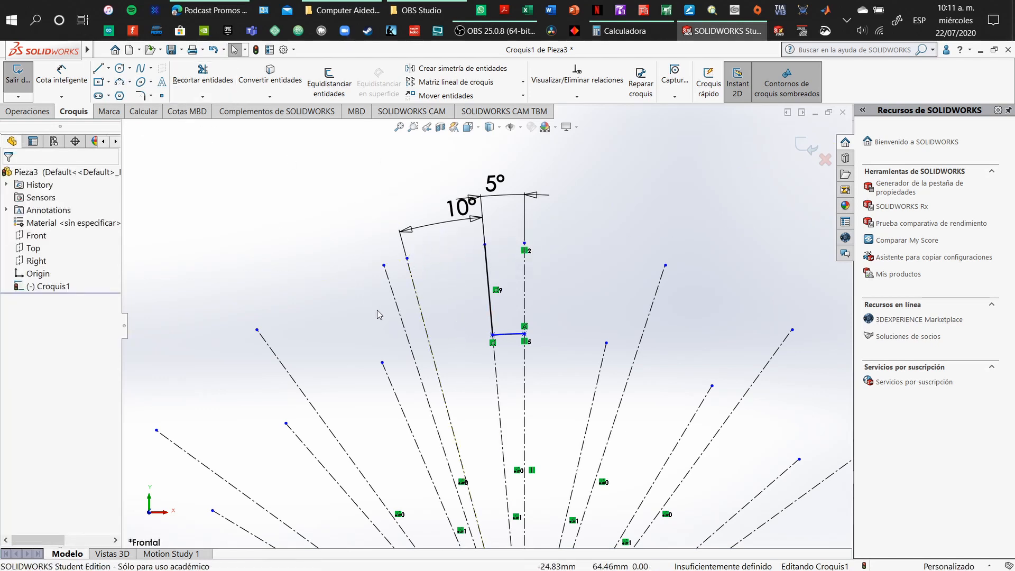
Undo the edits back to the full inner and outer circles, removing the 10° guide, the tooth arcs and the tooth's left side line.
key("ctrl+z")
key("ctrl+z")
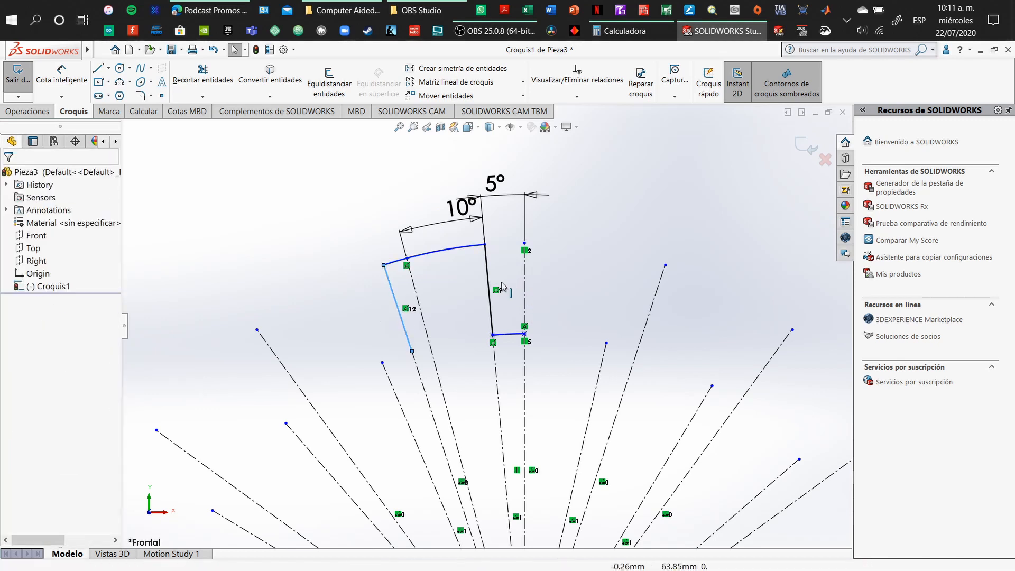
key("ctrl+z")
key("ctrl+z")
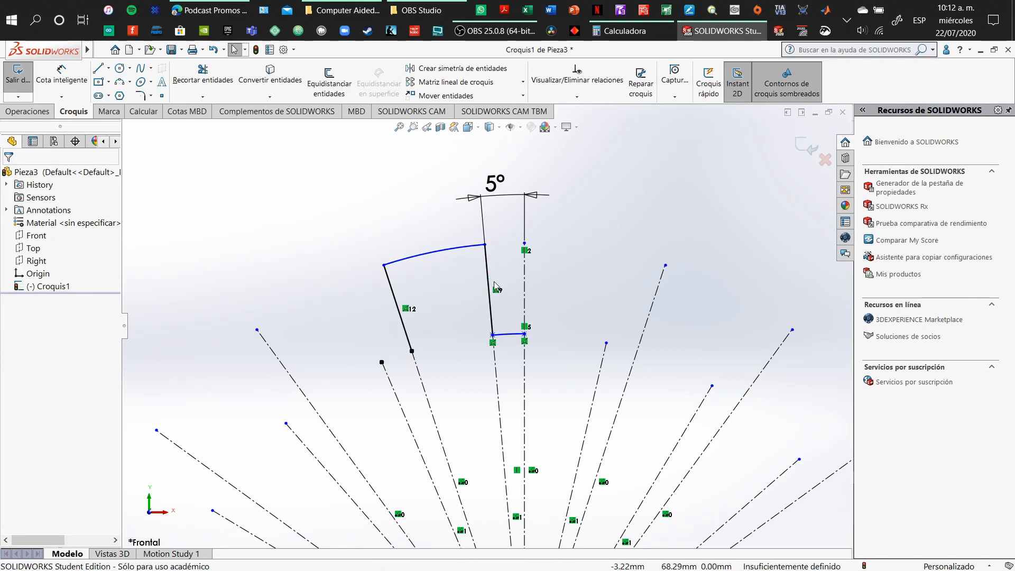
key("ctrl+z")
key("ctrl+z")
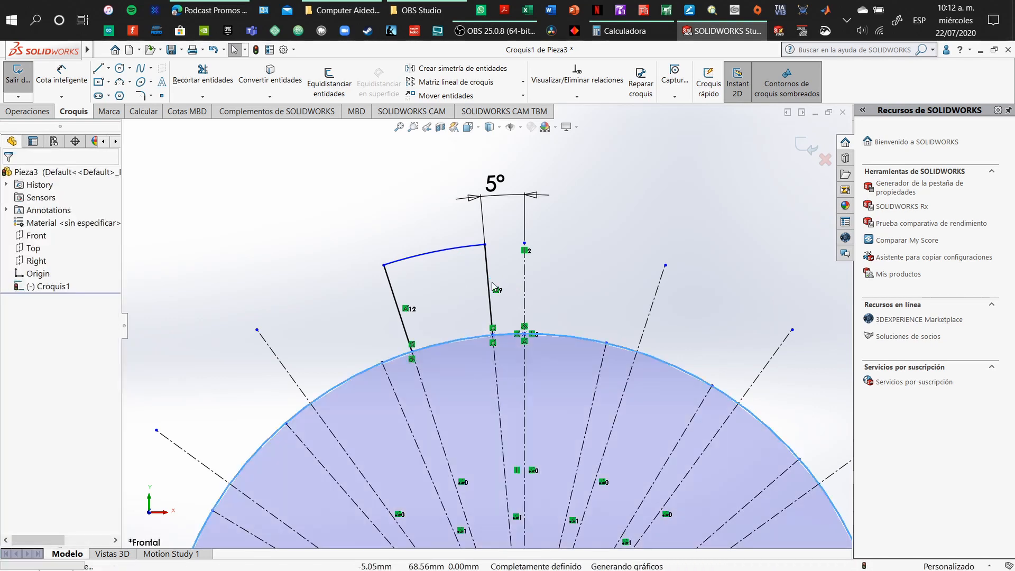
key("ctrl+z")
key("ctrl+z")
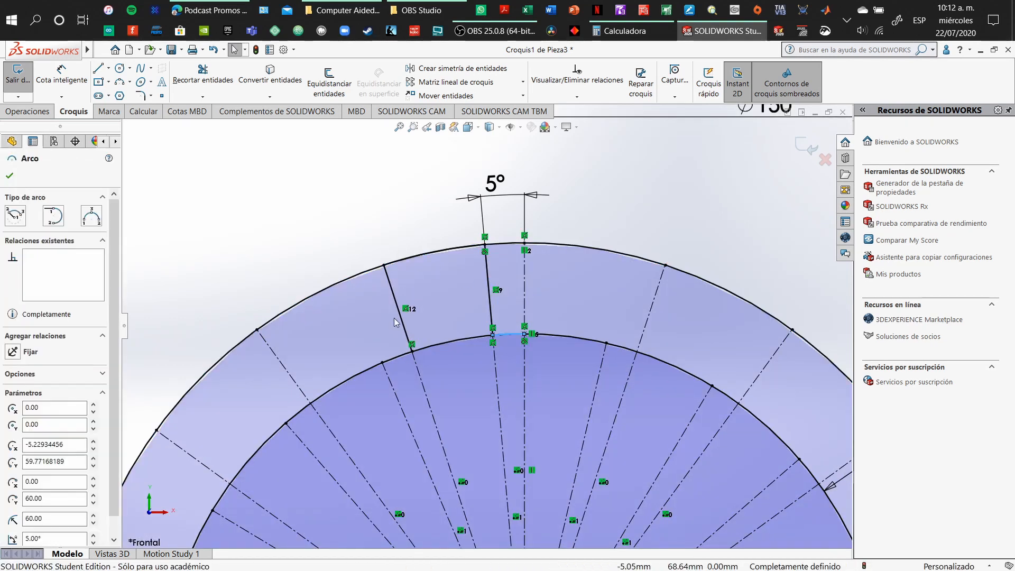
key("ctrl+z")
key("ctrl+z")
key("ctrl+z")
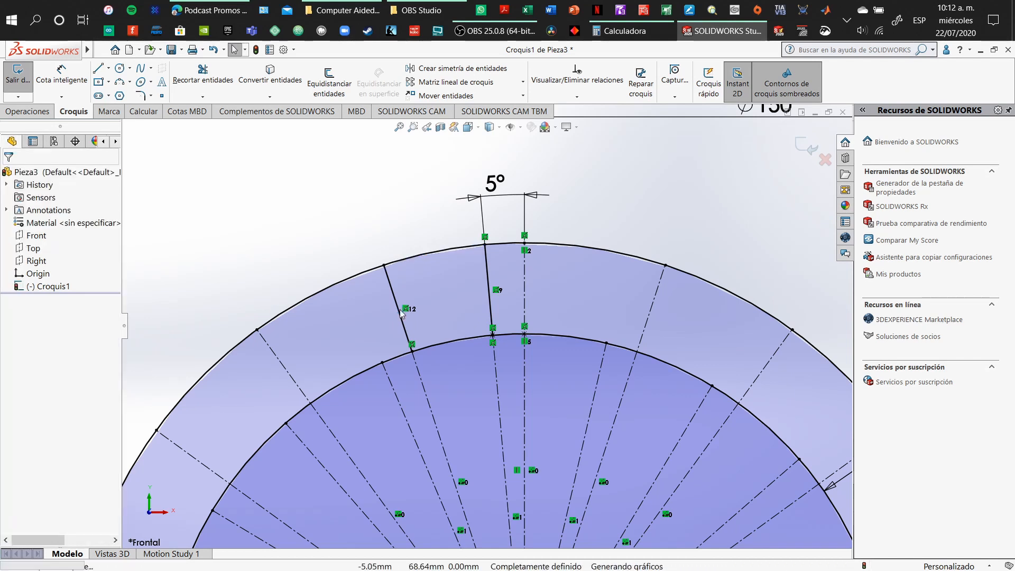
Draw a centreline from the origin to the outer circle, between the remaining tooth line and the next patterned guide on its left.
left_click(400, 312)
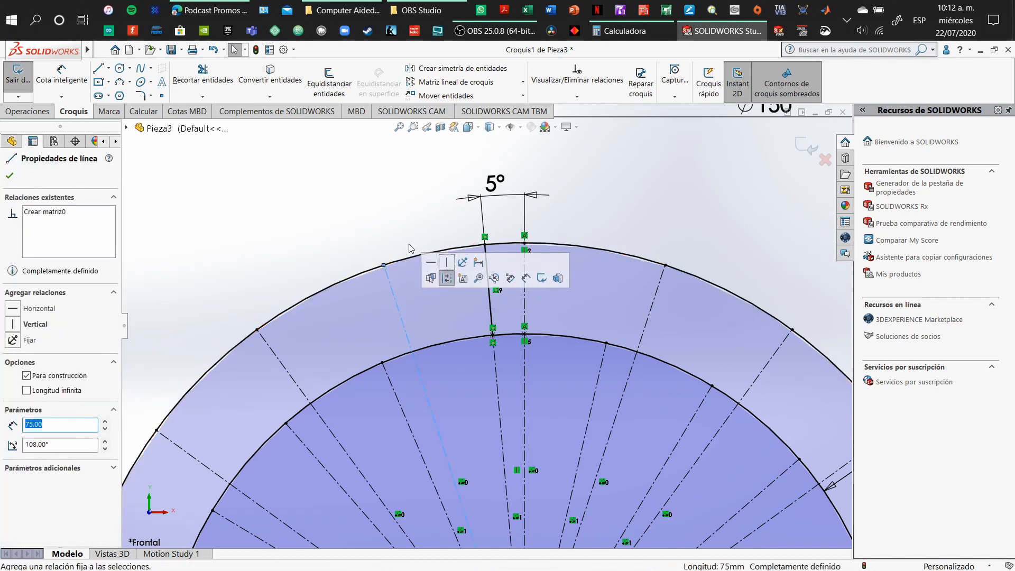
scroll(369, 249, "down", 1)
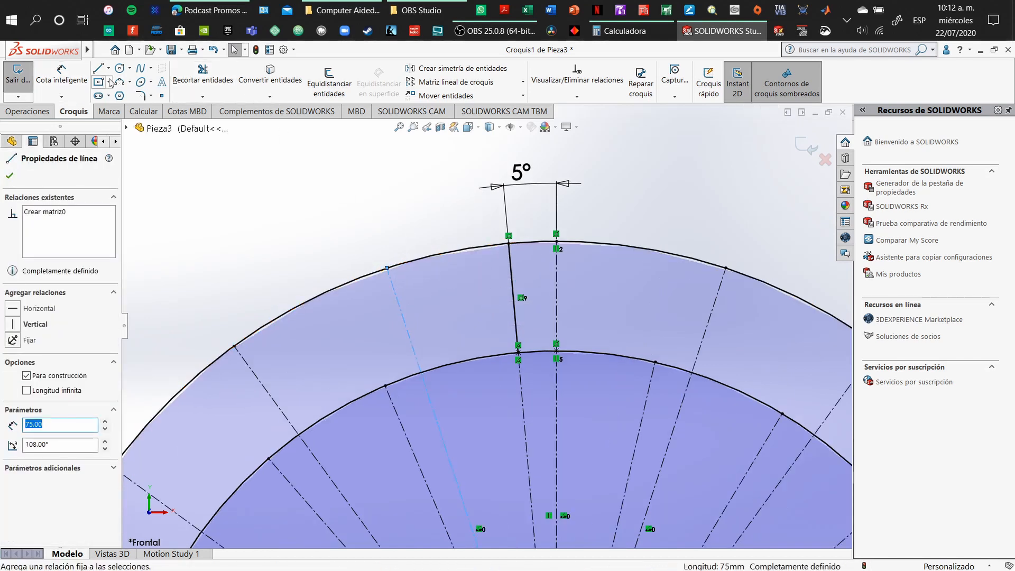
left_click(110, 69)
left_click(138, 99)
scroll(452, 343, "up", 3)
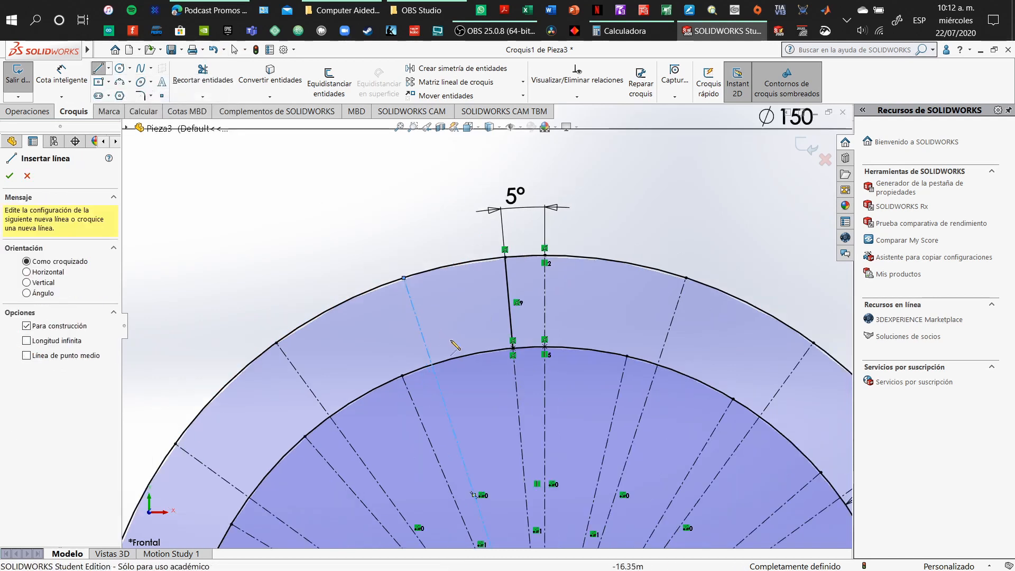
scroll(491, 460, "up", 2)
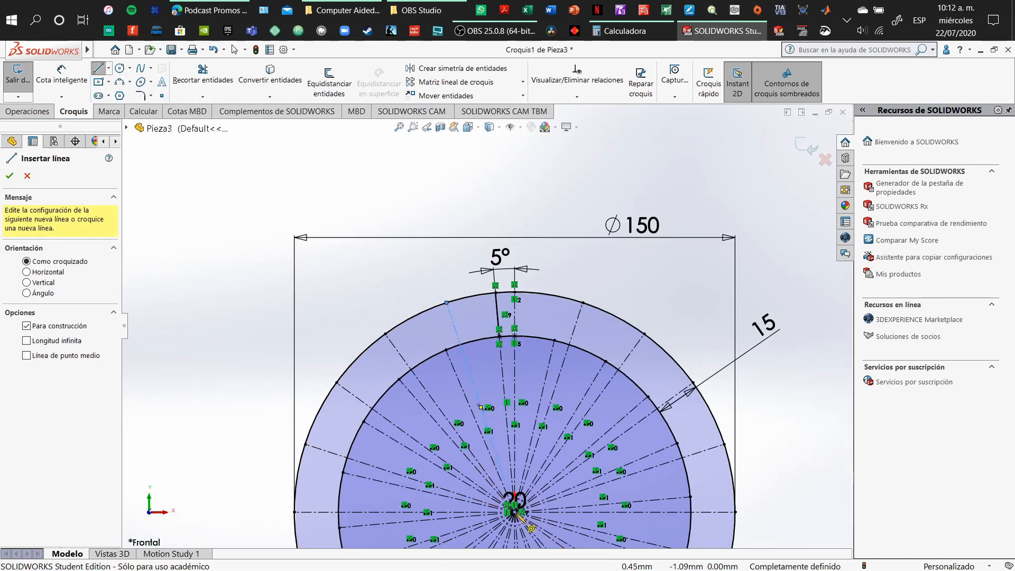
left_click(514, 512)
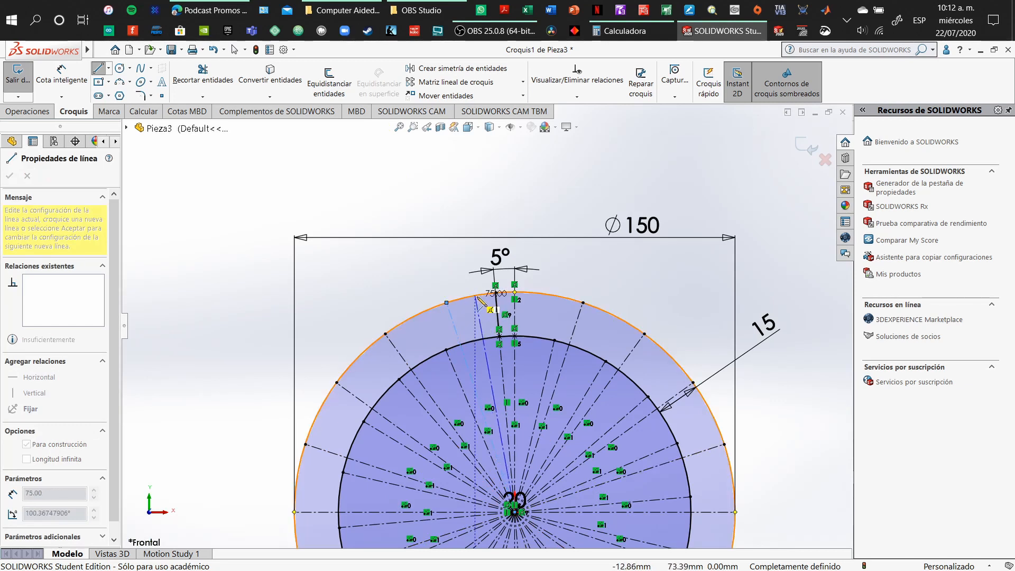
left_click(463, 298)
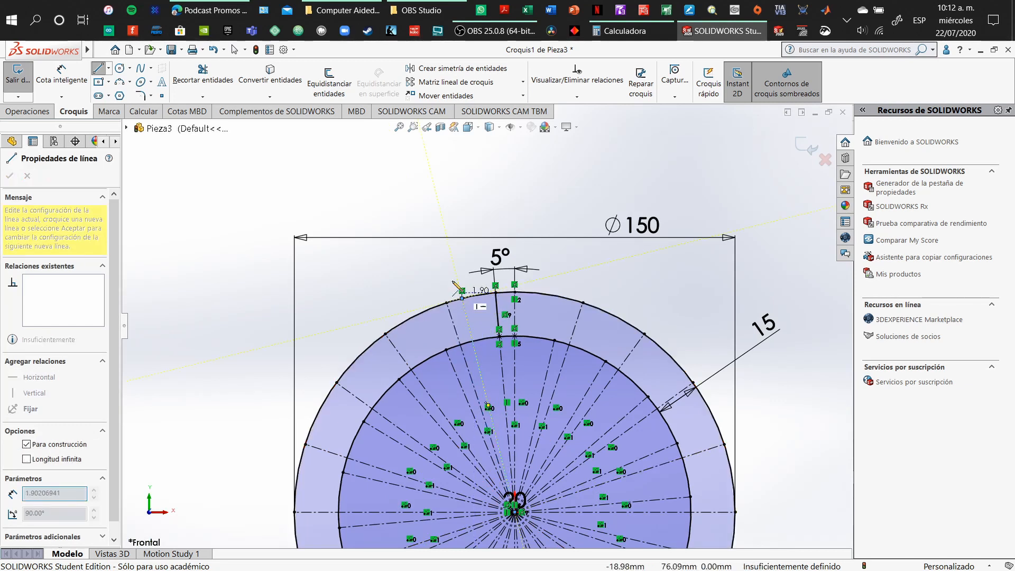
Dimension the angle between the new centreline and the existing tooth line as 10°.
left_click(62, 78)
scroll(466, 315, "down", 3)
scroll(473, 317, "down", 3)
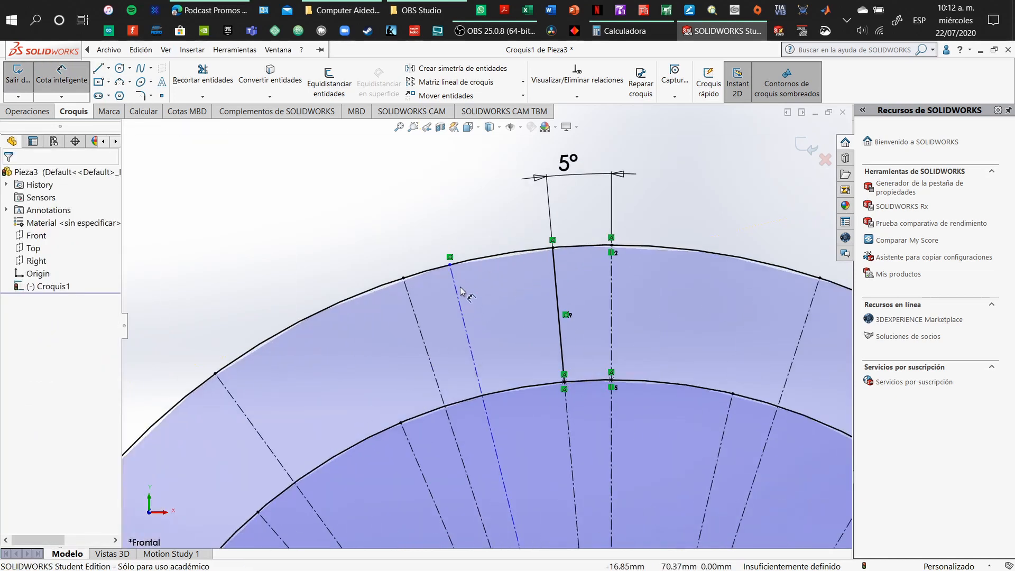
left_click(458, 286)
left_click(555, 286)
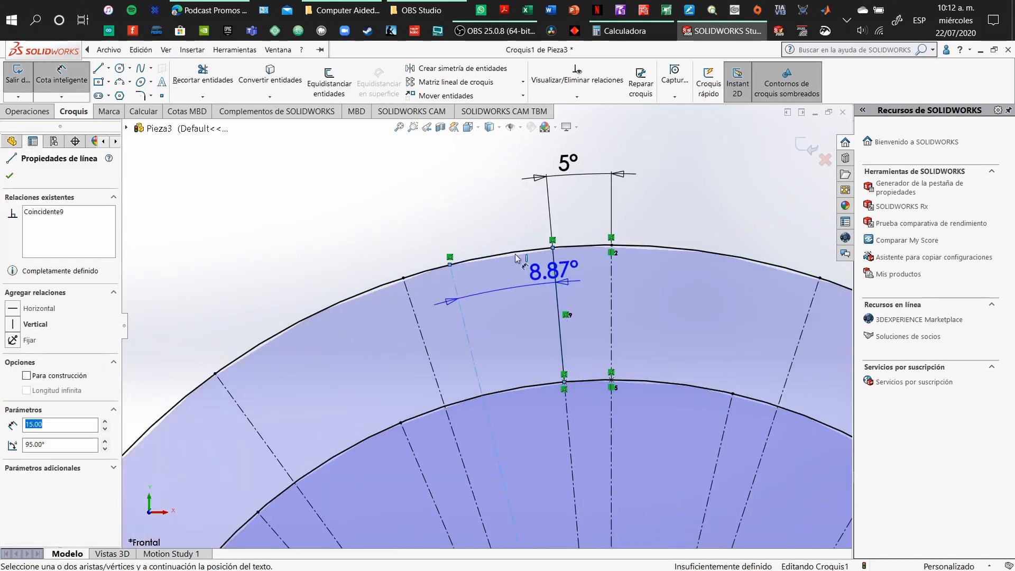
left_click(491, 220)
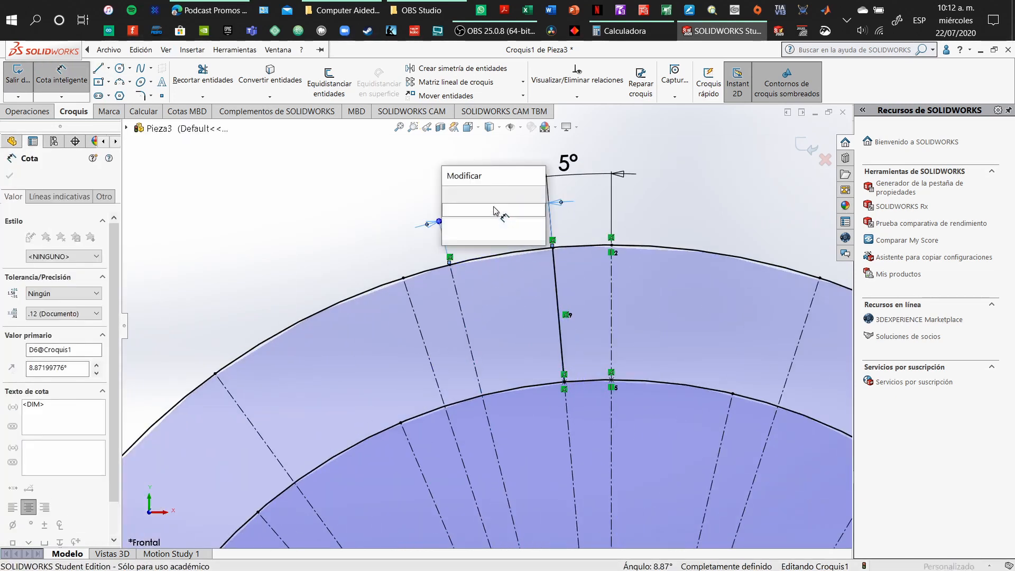
type("10")
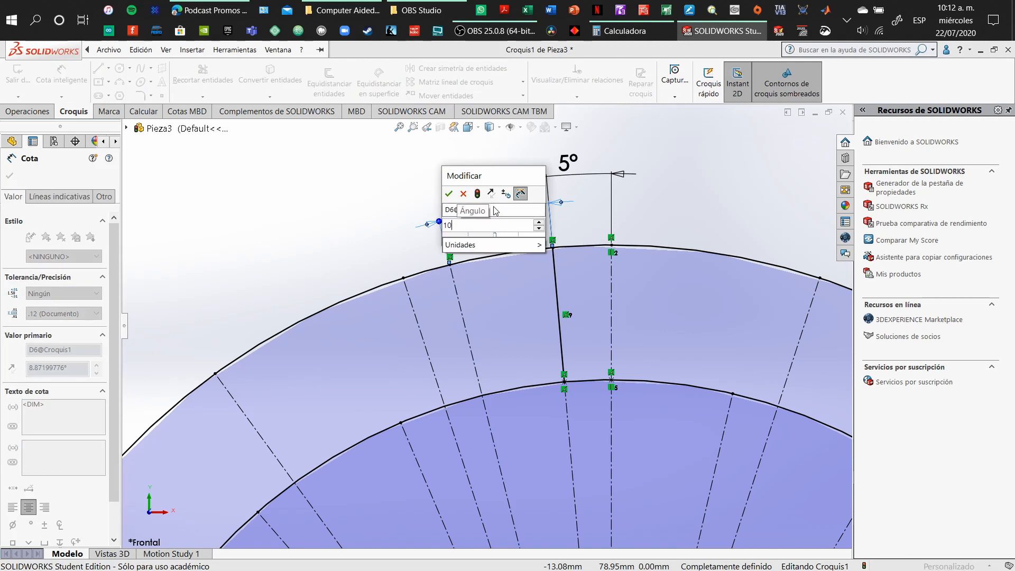
key("Return")
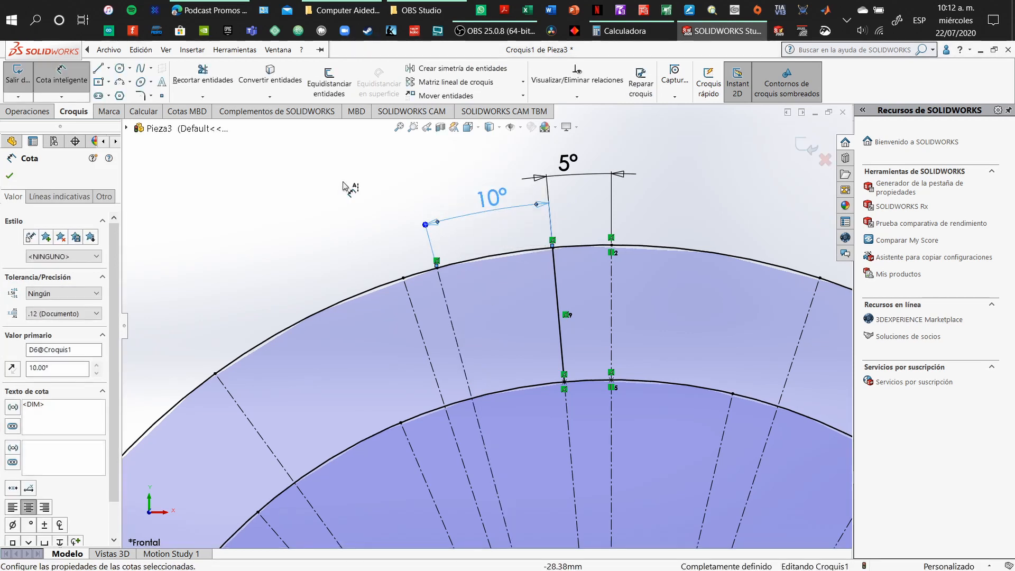
Draw a 15 mm solid line along the 10° guide, from its end on the outer circle to the inner circle.
left_click(97, 68)
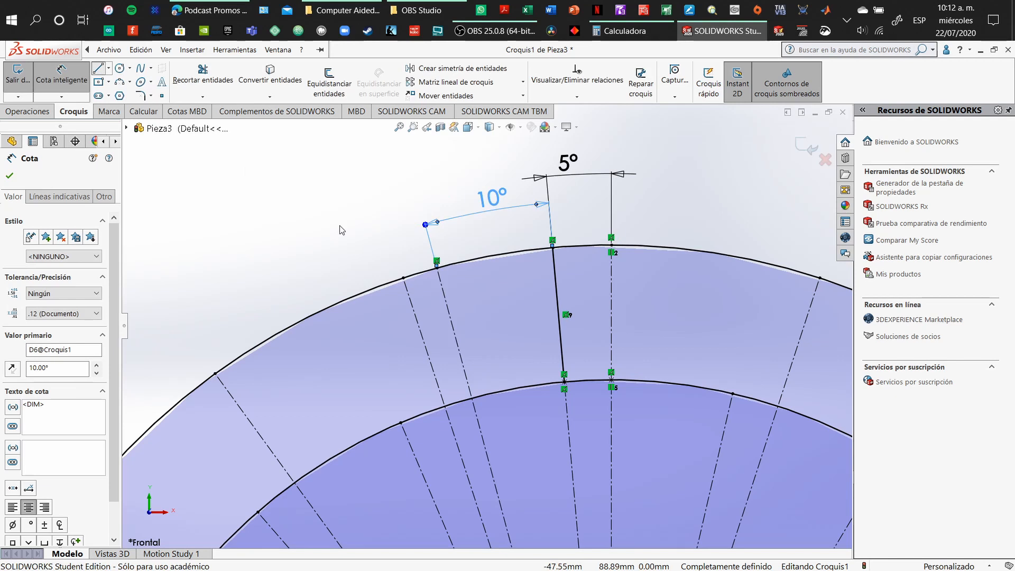
left_click(436, 267)
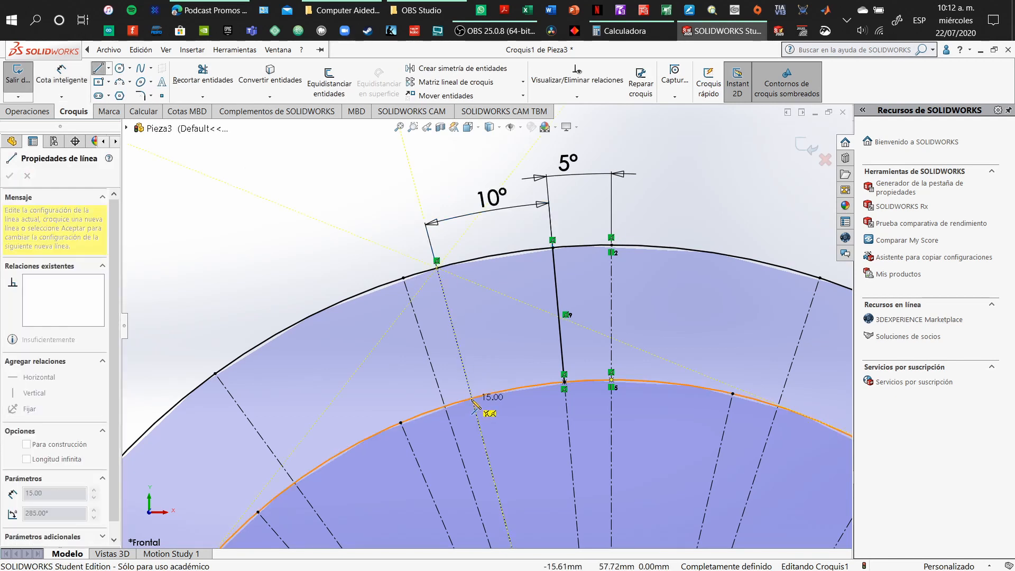
left_click(472, 398)
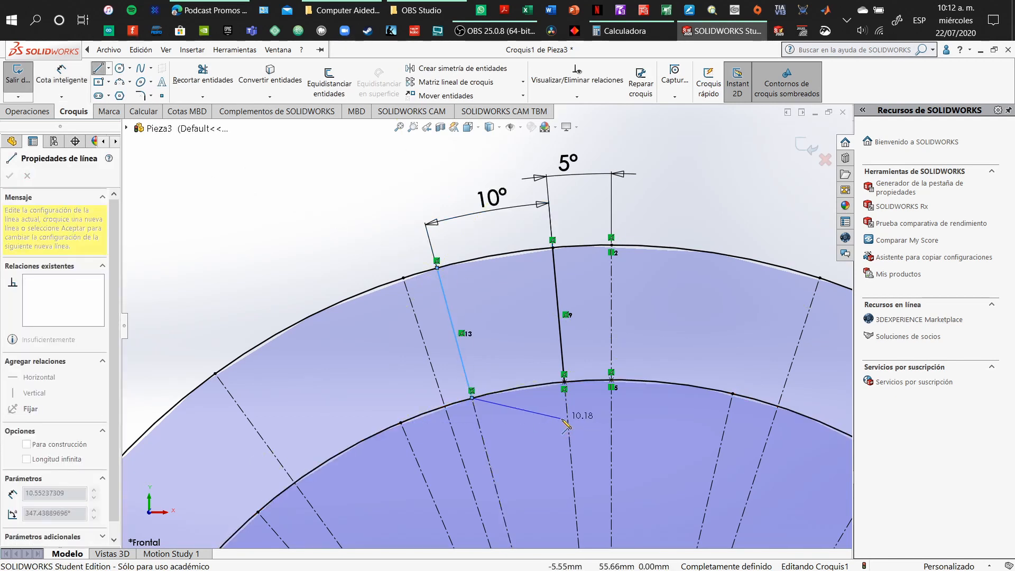
Draw a three-point arc of 75 mm radius over the outer circle, joining the outer ends of the two tooth side lines.
key("Escape")
key("Escape")
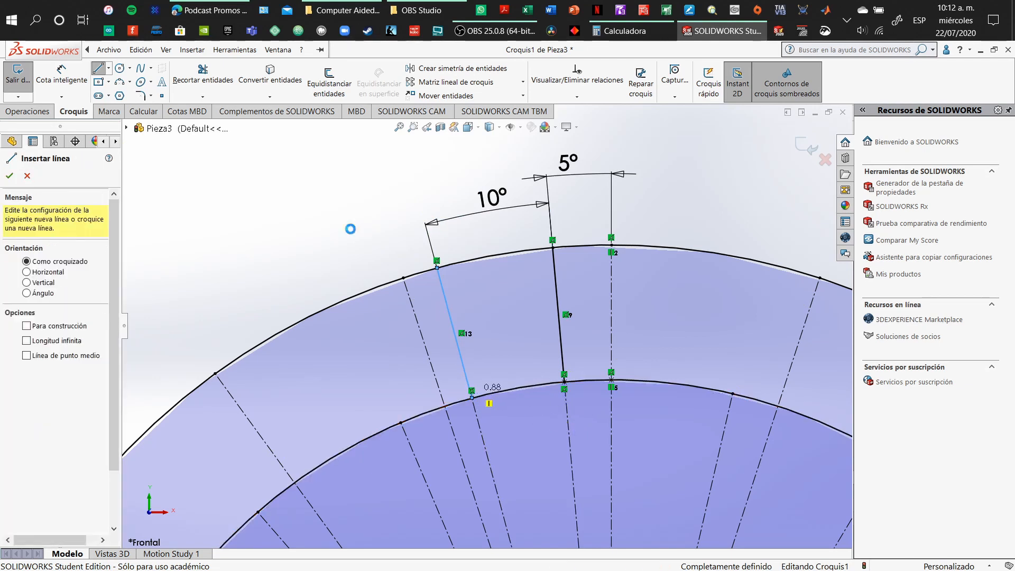
left_click(119, 82)
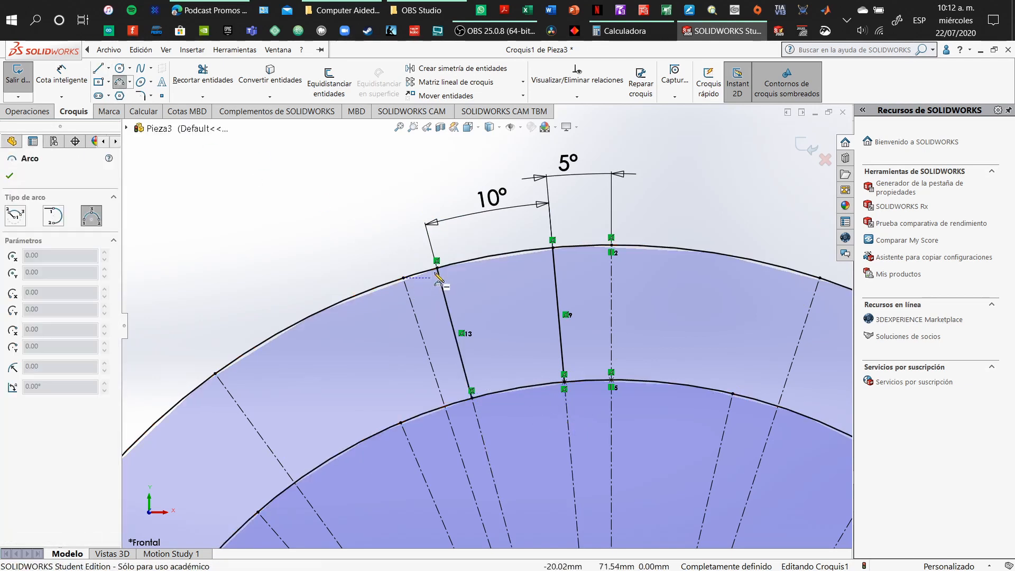
left_click(437, 268)
left_click(553, 248)
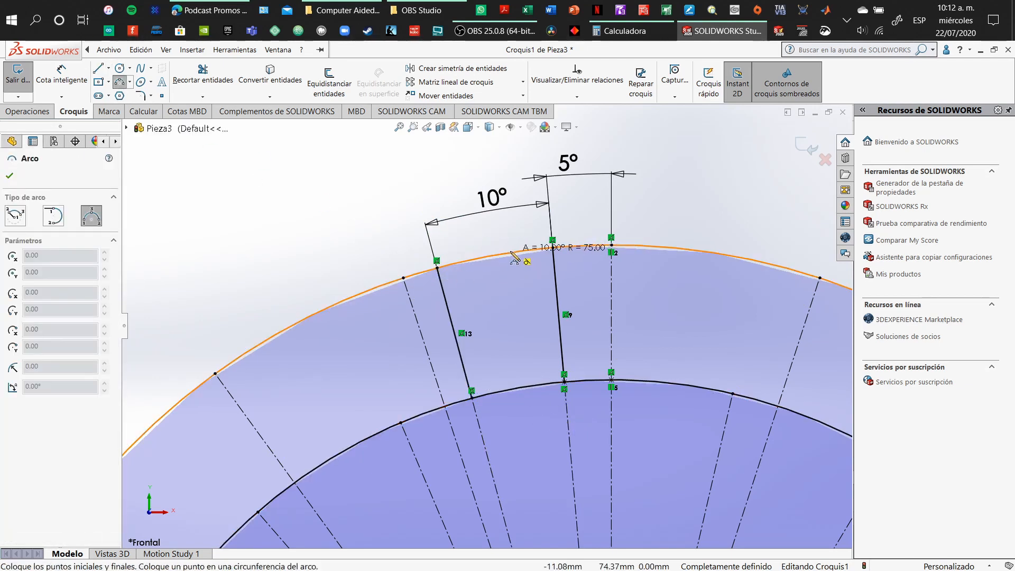
left_click(498, 259)
key("Escape")
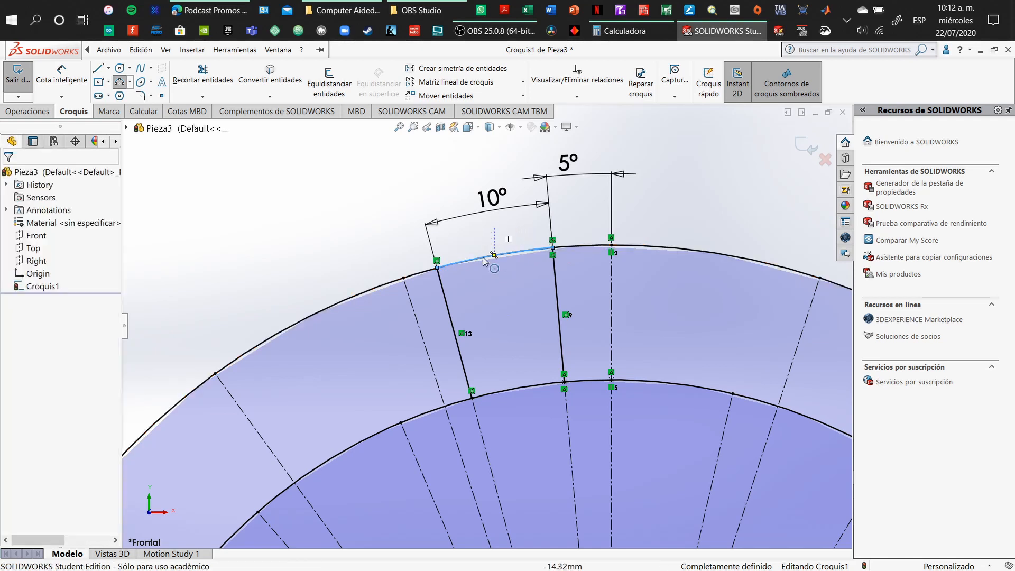
left_click(161, 96)
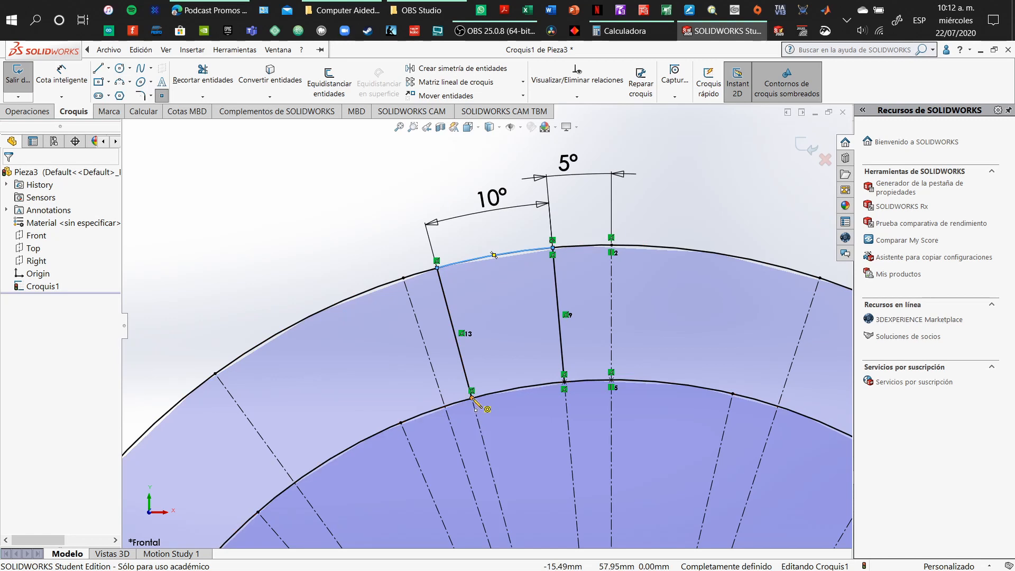
left_click(471, 397)
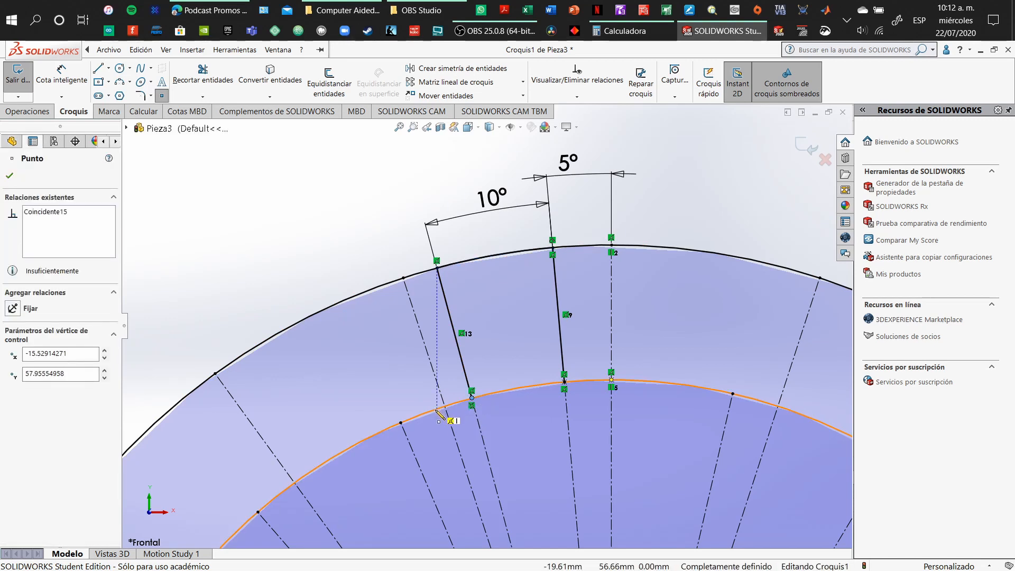
left_click(436, 410)
key("Escape")
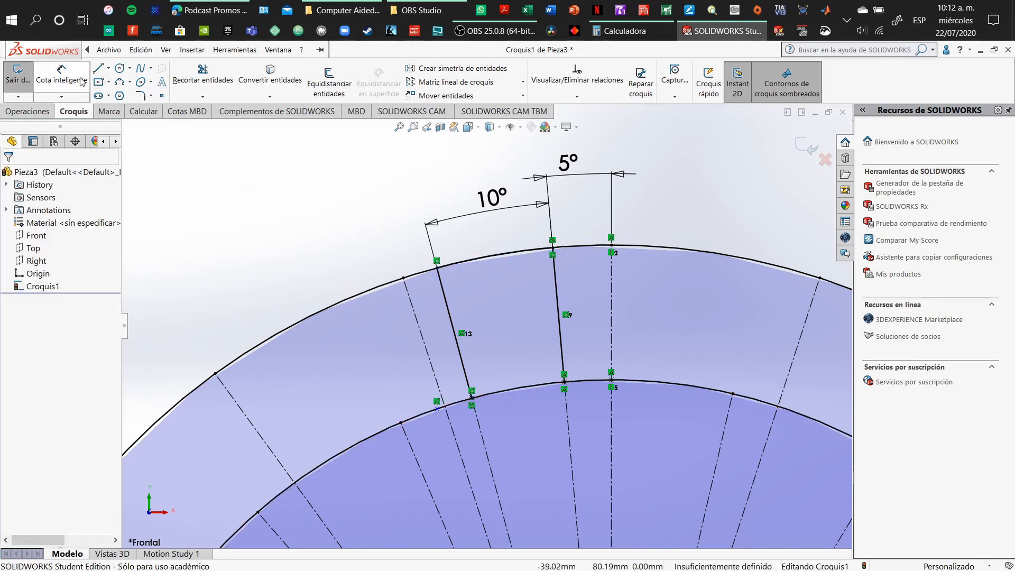
left_click(472, 400)
left_click(431, 273)
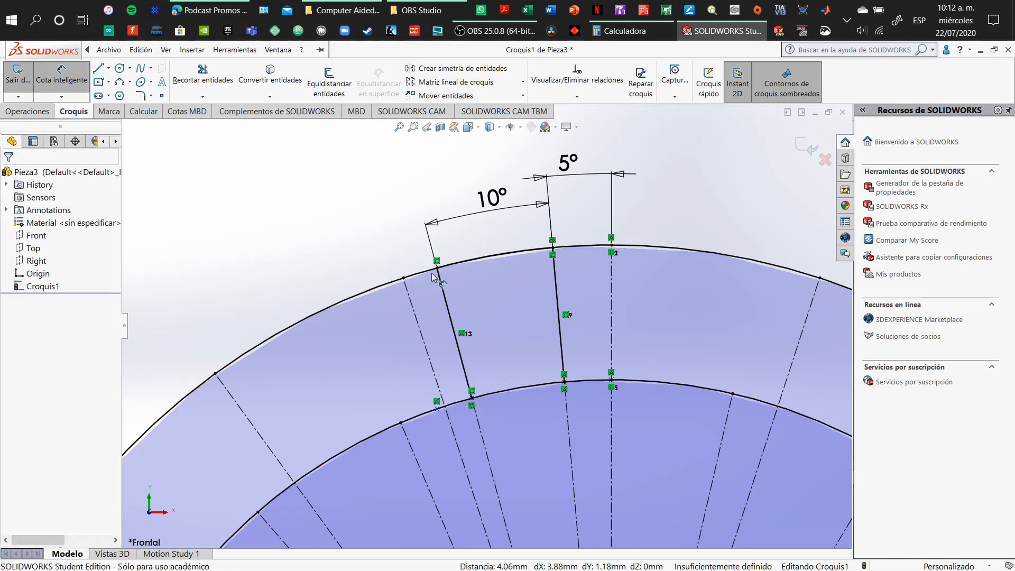
left_click(436, 402)
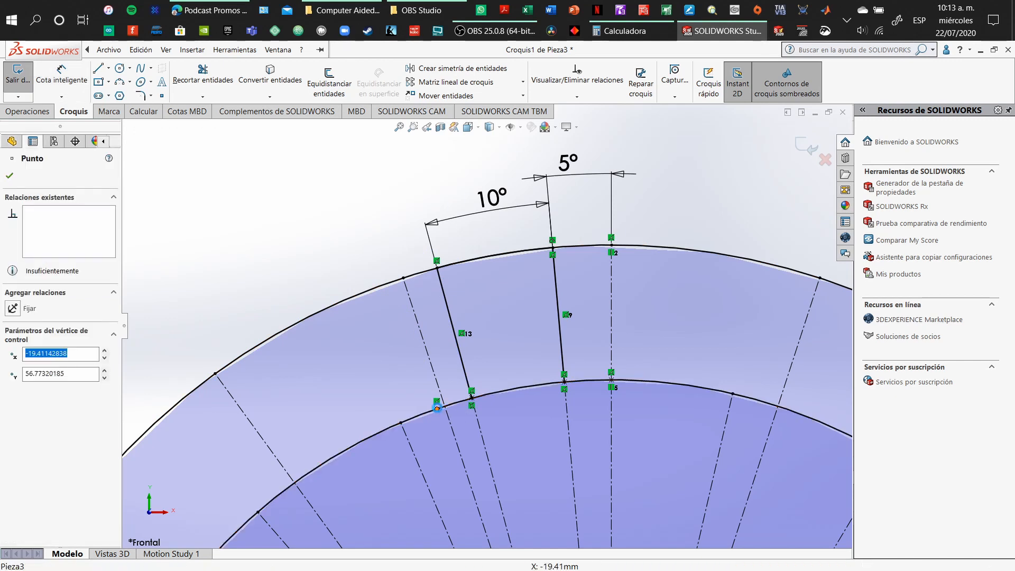
key("Delete")
Draw a centreline from the origin to the inner circle, just left of the patterned guide beside the tooth's left side line.
left_click(109, 68)
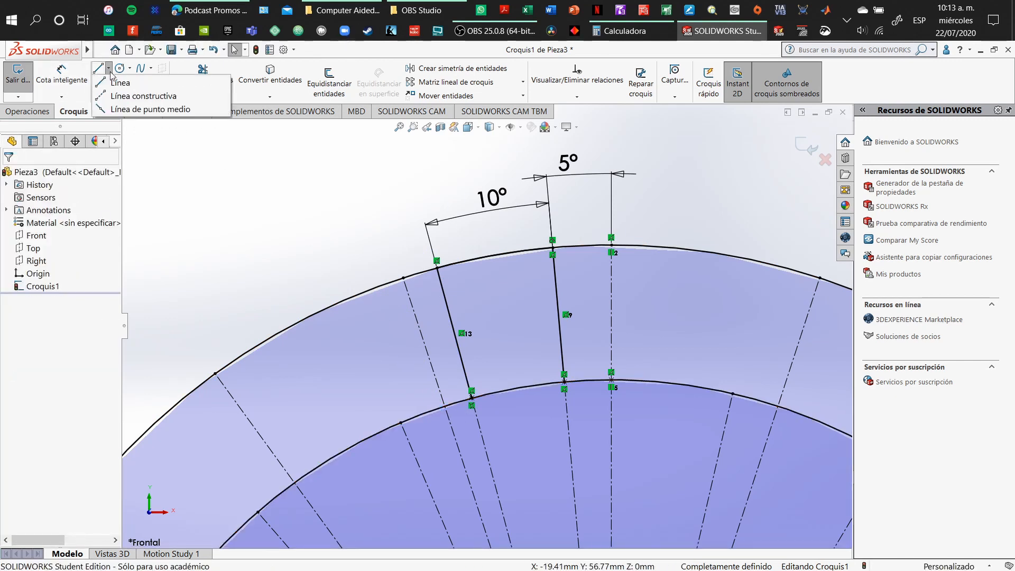
left_click(159, 94)
scroll(485, 317, "up", 1)
scroll(482, 416, "up", 2)
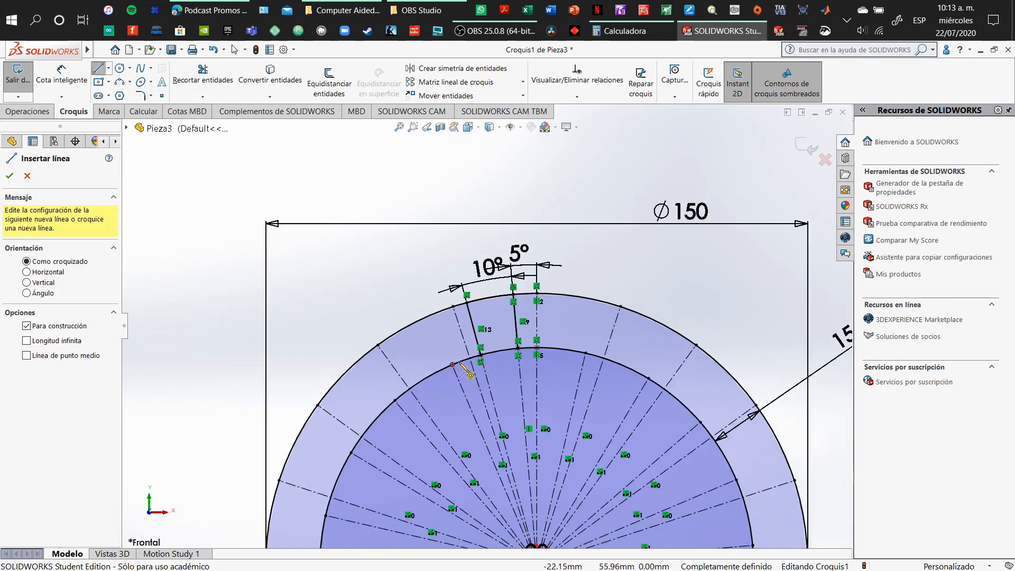
scroll(518, 484, "up", 1)
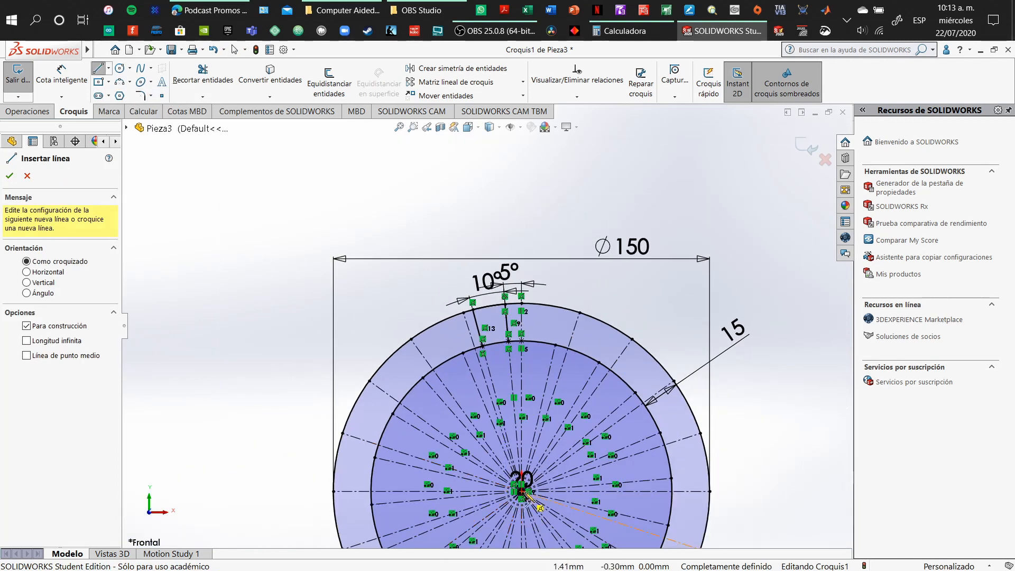
left_click(521, 491)
scroll(470, 356, "down", 5)
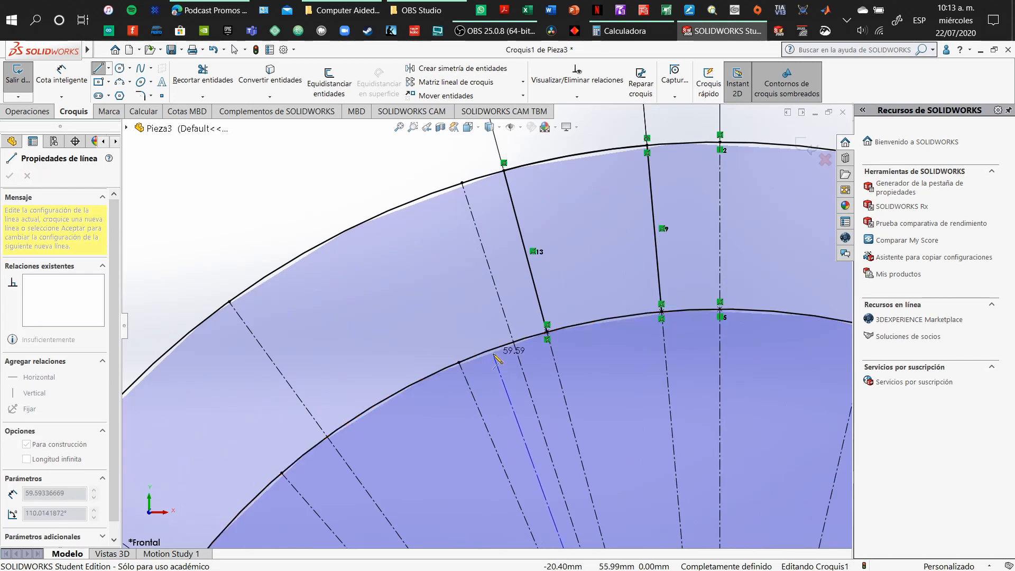
left_click(487, 345)
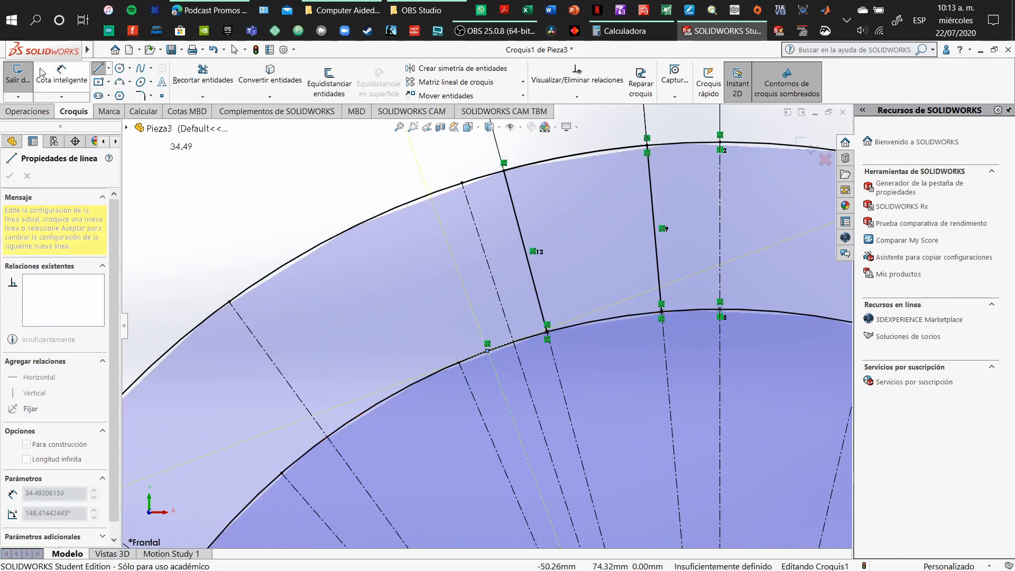
Dimension the angle between the new centreline and the guide under the tooth's left side line as 5°.
left_click(61, 77)
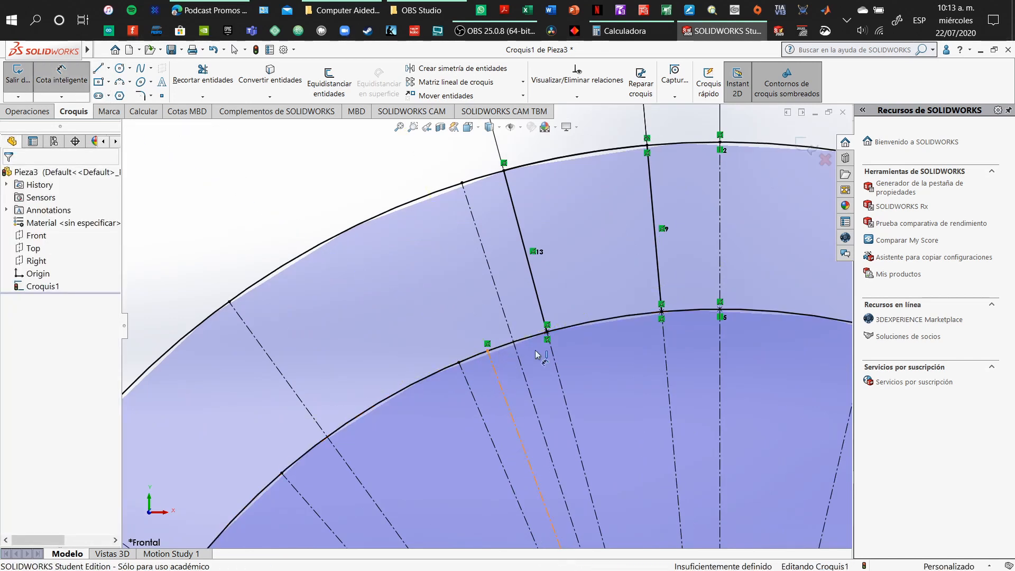
left_click(553, 349)
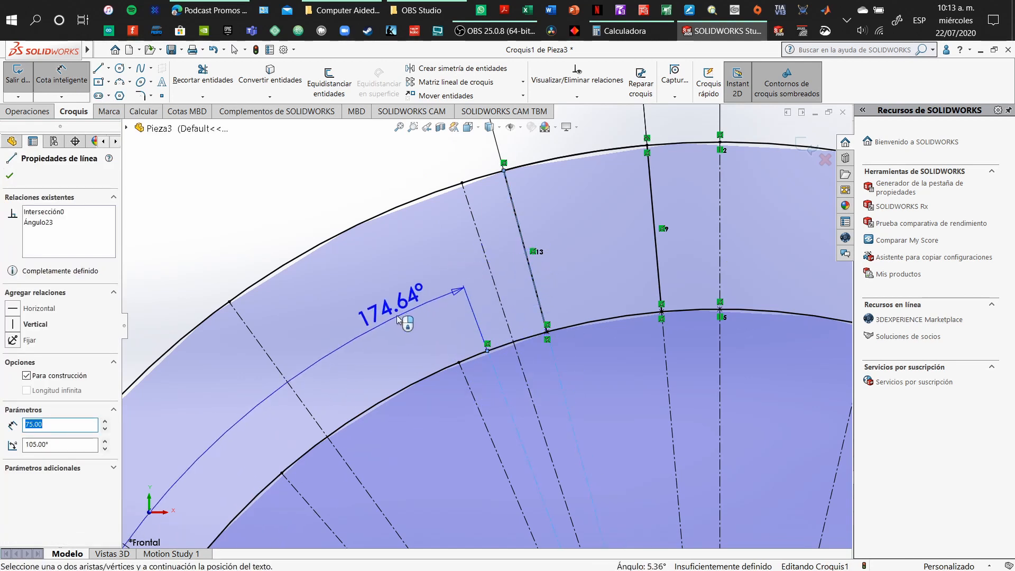
key("Escape")
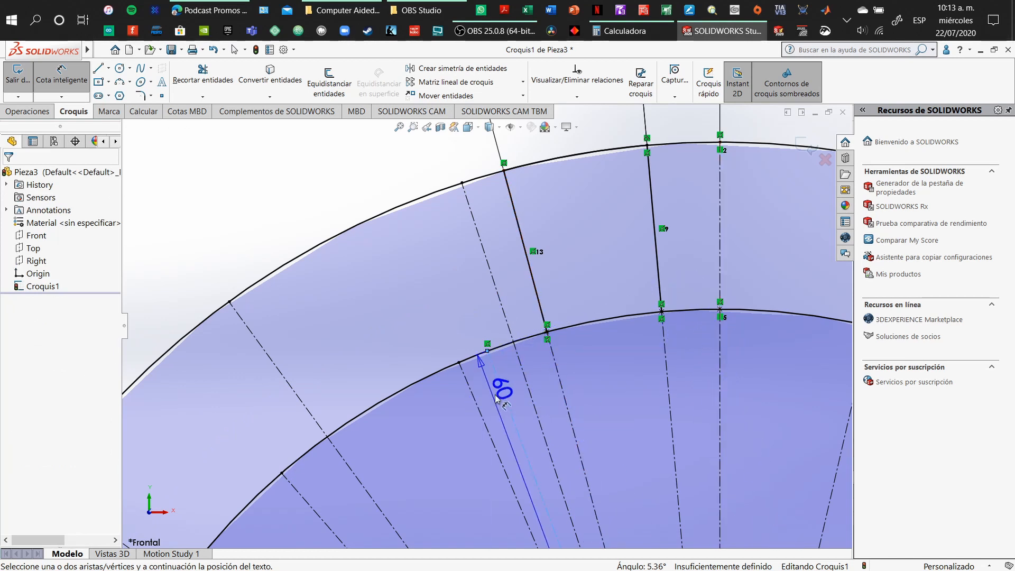
left_click(525, 345)
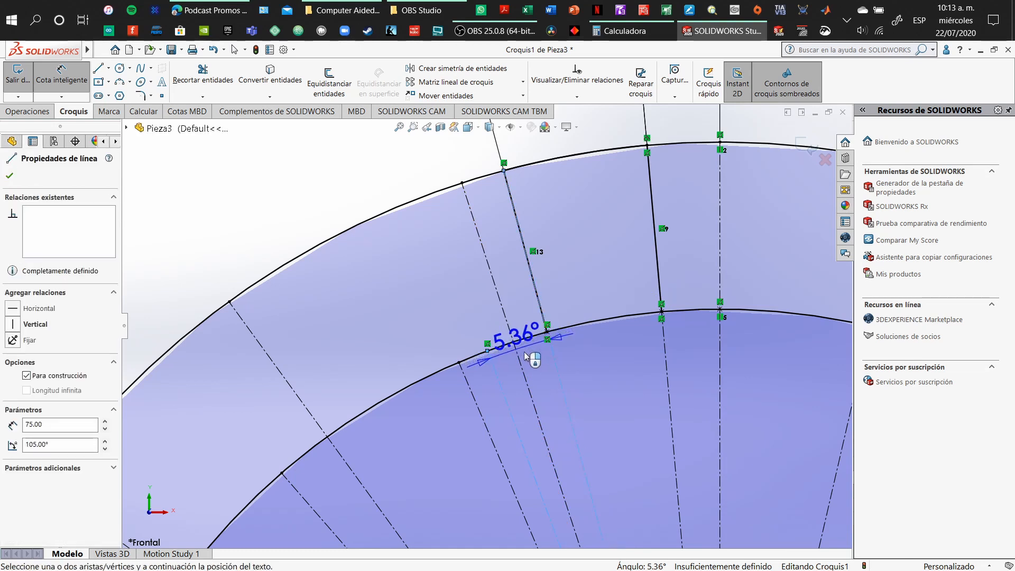
left_click(436, 177)
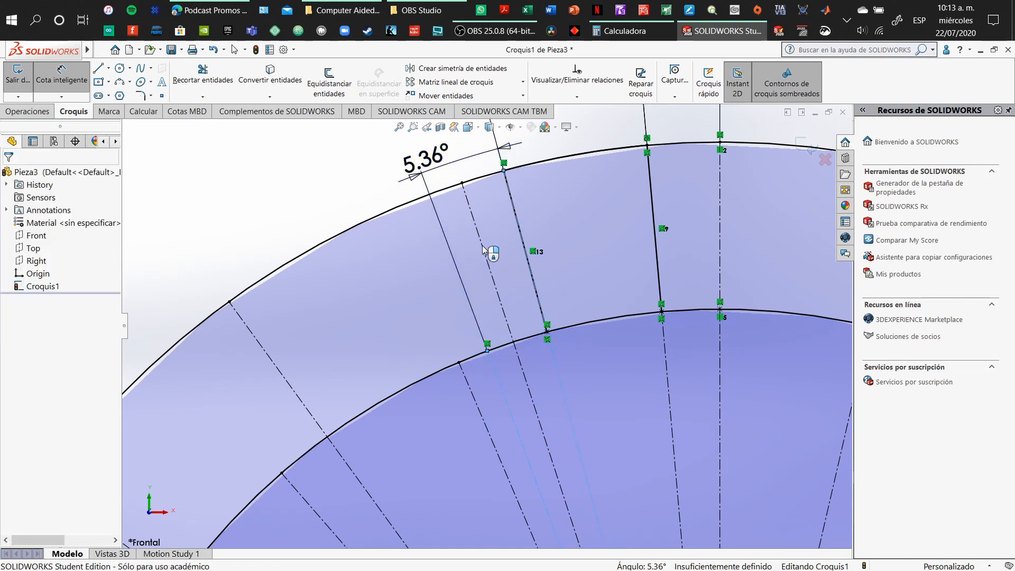
key("Return")
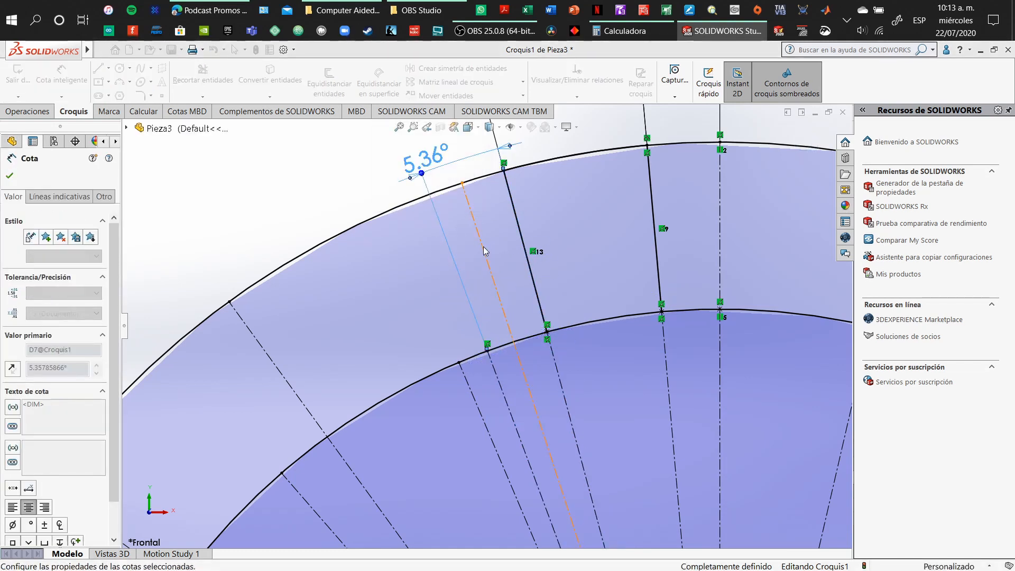
Draw a 5° three-point arc of 60 mm radius along the inner circle, from the tooth's left side line to the new centreline.
scroll(482, 247, "up", 2)
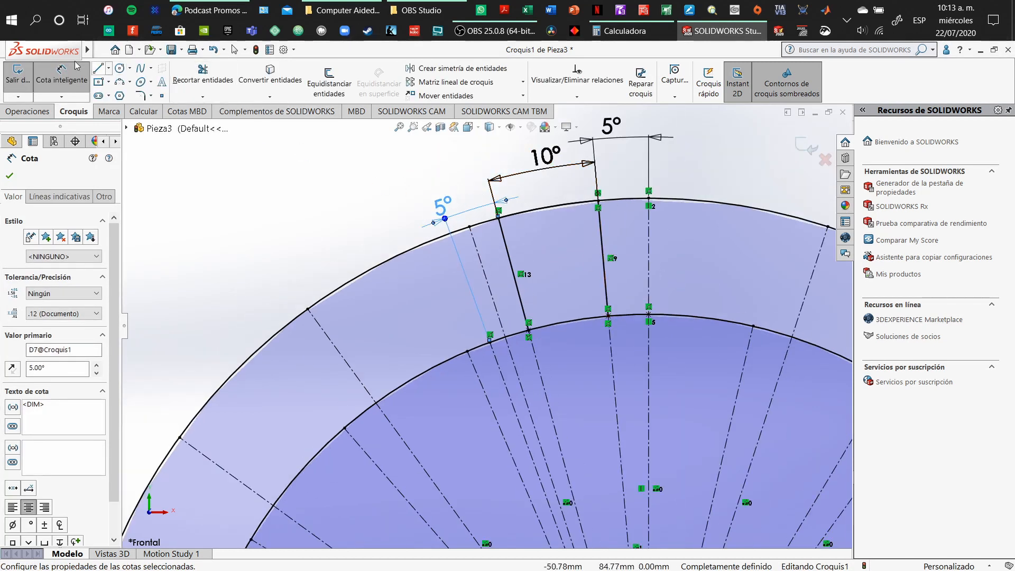
left_click(121, 82)
left_click(529, 330)
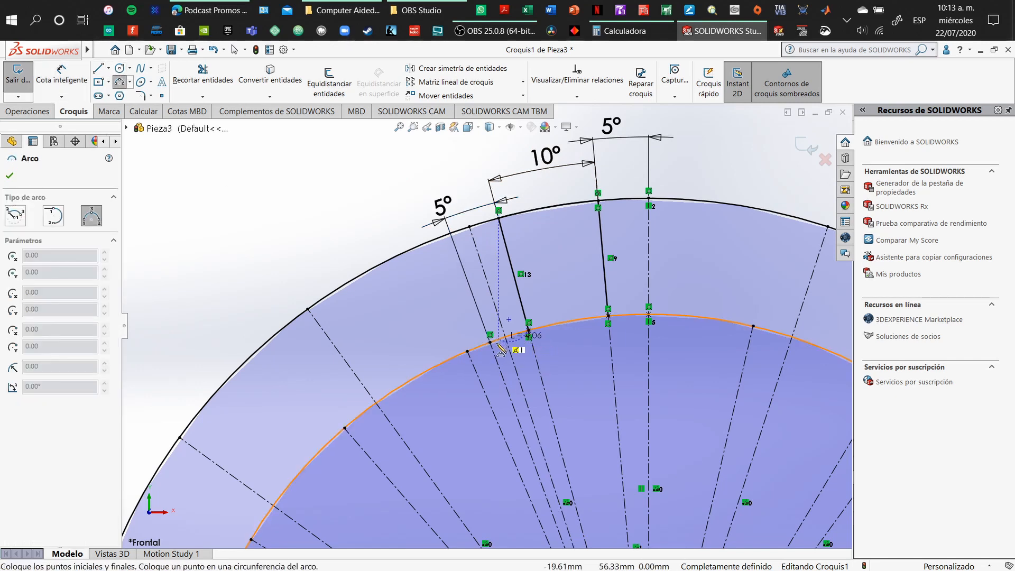
left_click(489, 343)
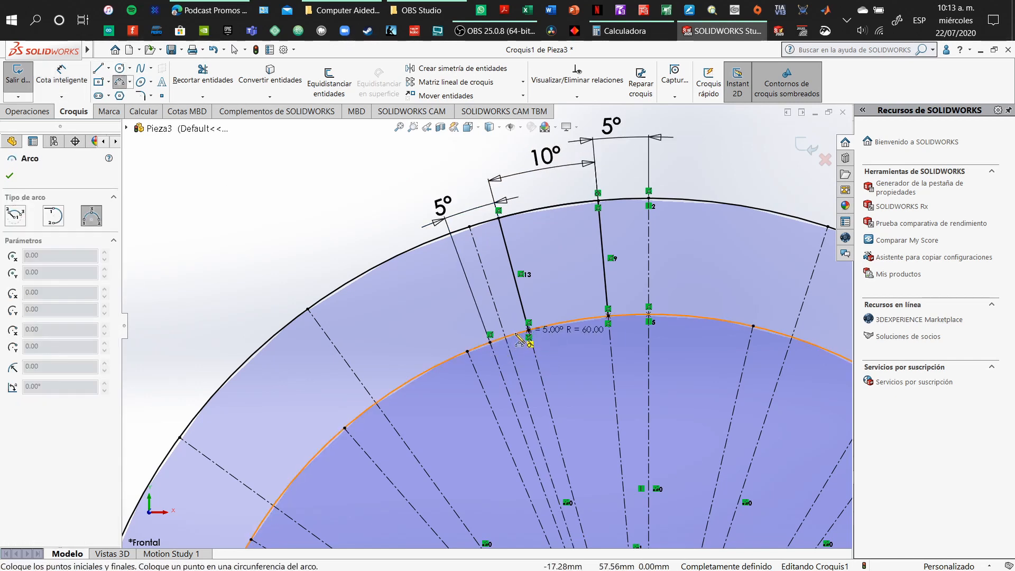
left_click(517, 335)
key("Escape")
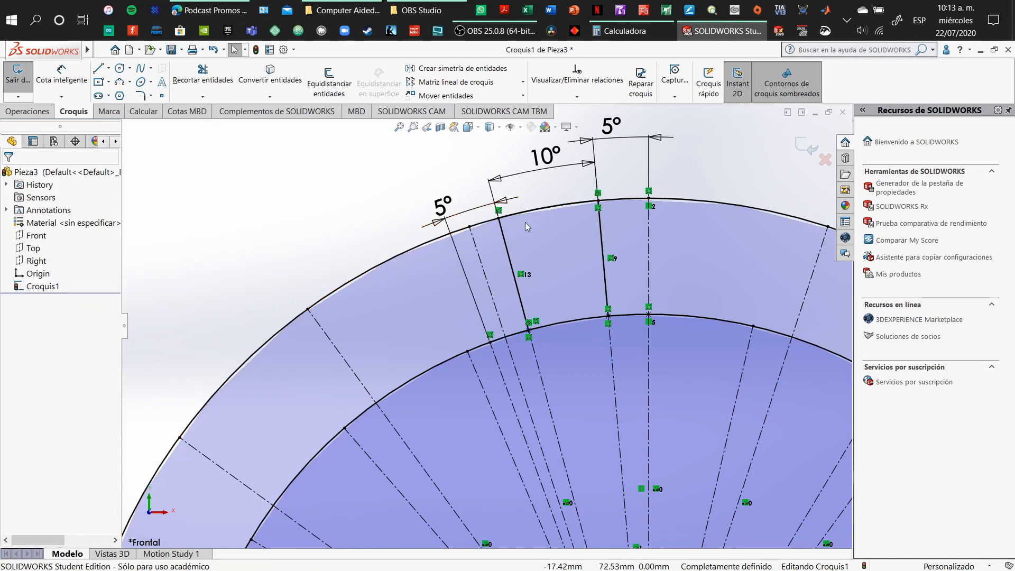
Delete the 150 mm outer circle together with its dimension and relations.
left_click(754, 206)
key("Delete")
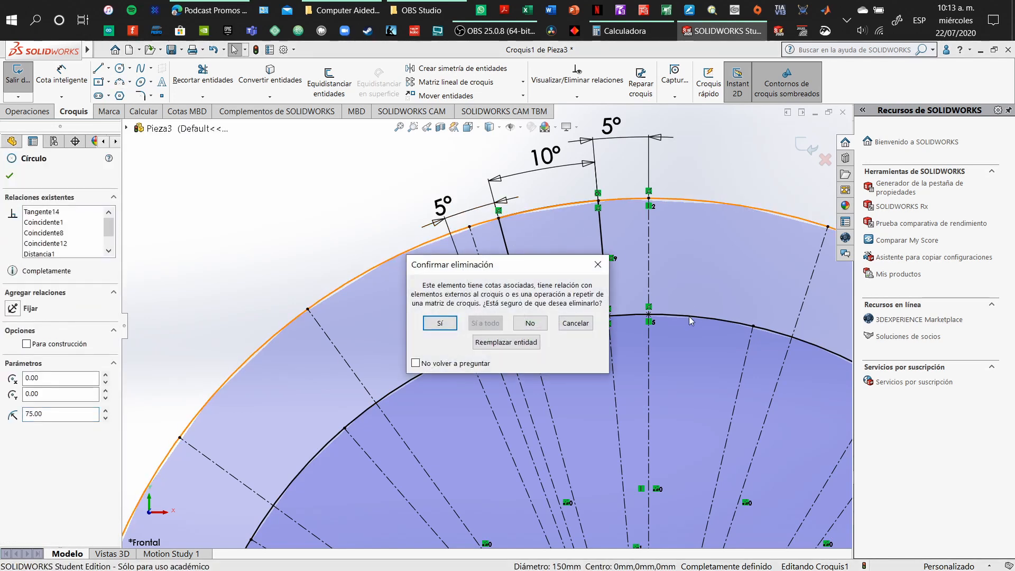
key("Escape")
left_click(671, 315)
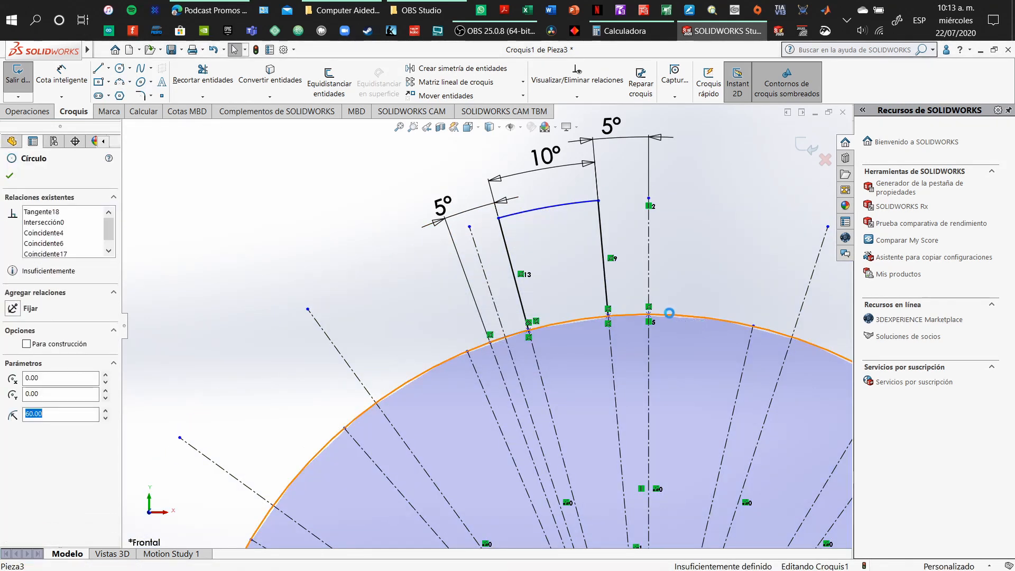
key("Delete")
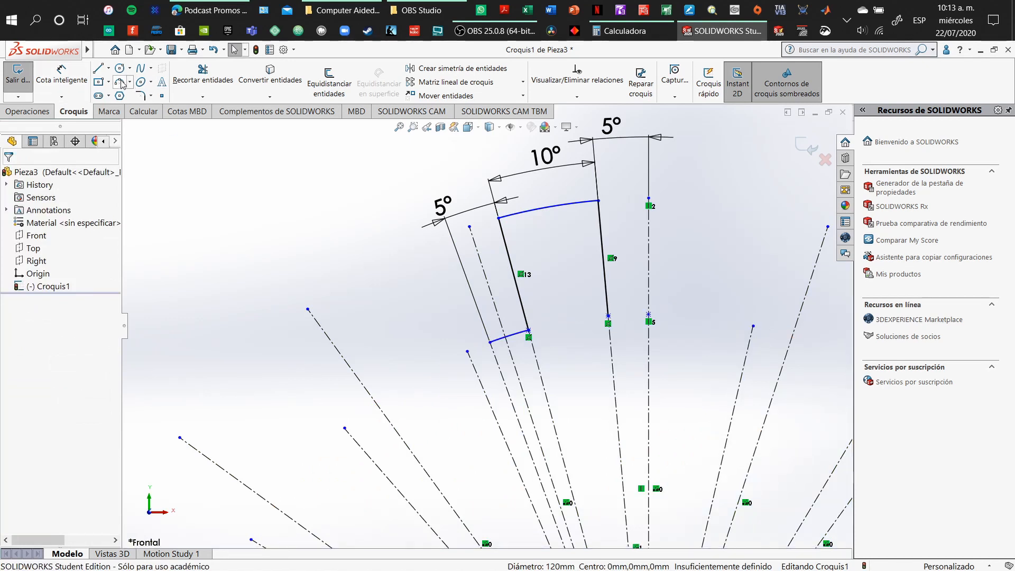
key("ctrl+z")
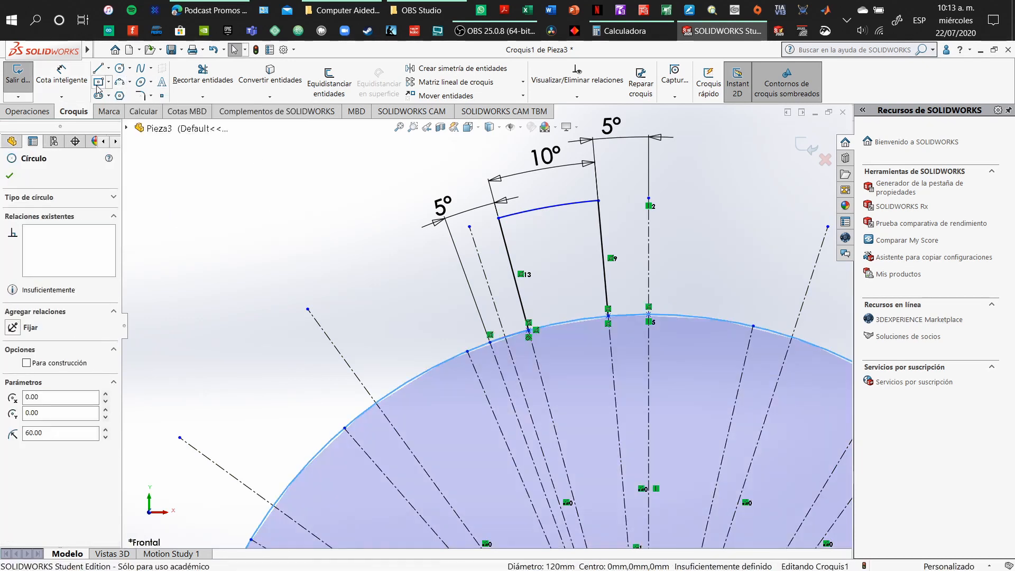
Draw a 5° arc of 60 mm radius from the tooth's right side line to the vertical centreline, and delete the inner circle.
left_click(121, 84)
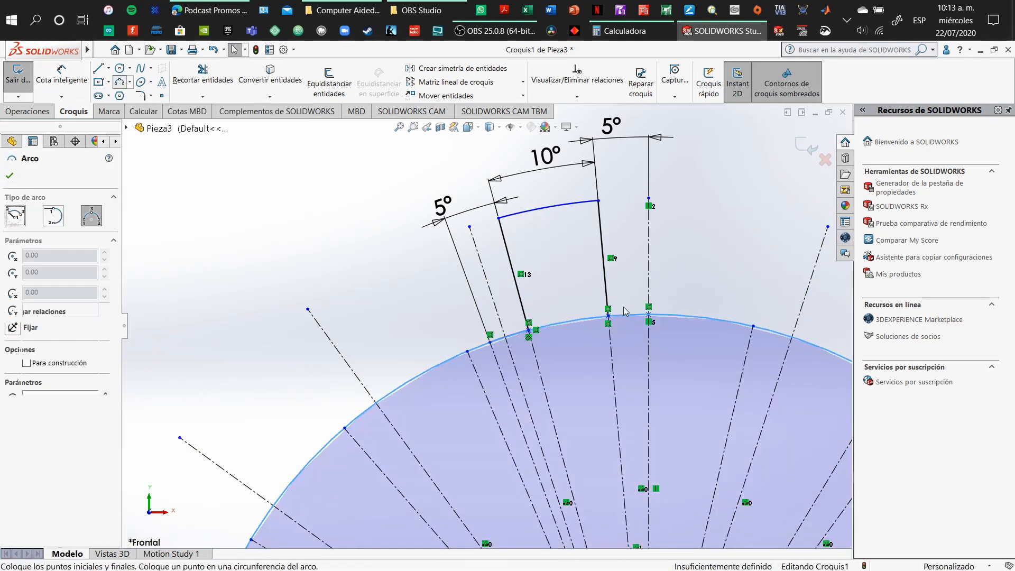
left_click(649, 317)
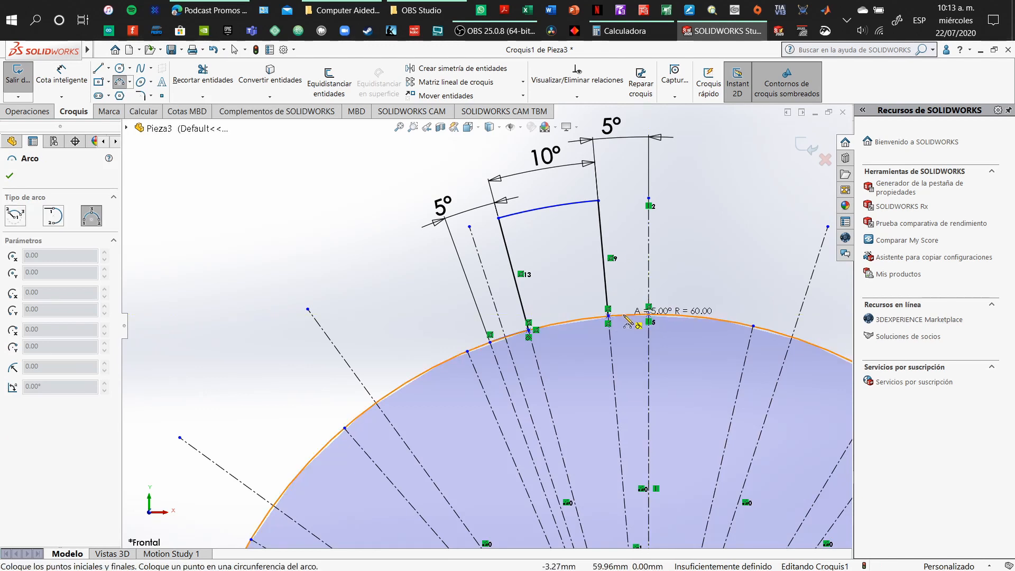
left_click(626, 317)
key("Escape")
left_click(688, 319)
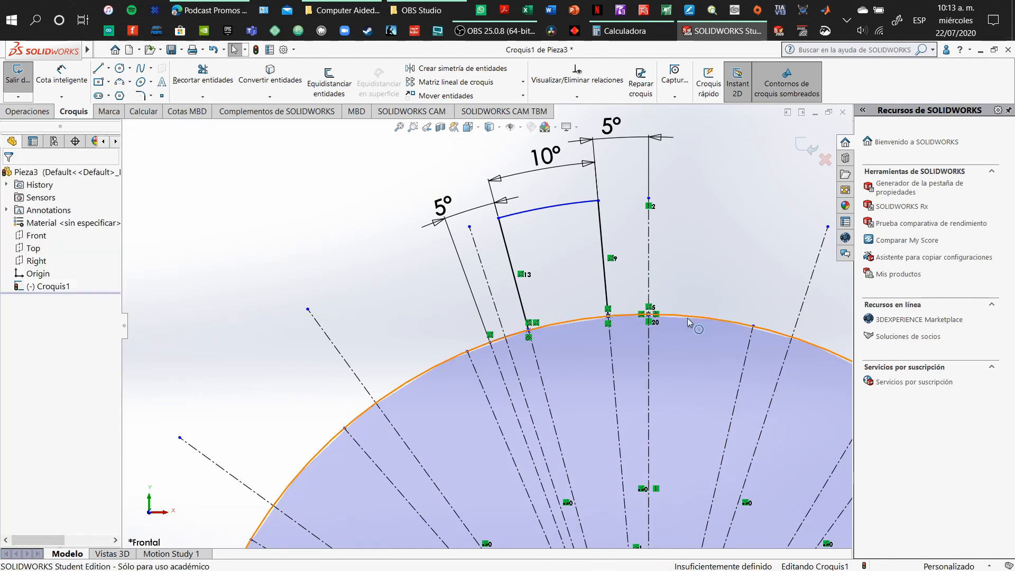
key("Delete")
left_click_drag(407, 164, 689, 376)
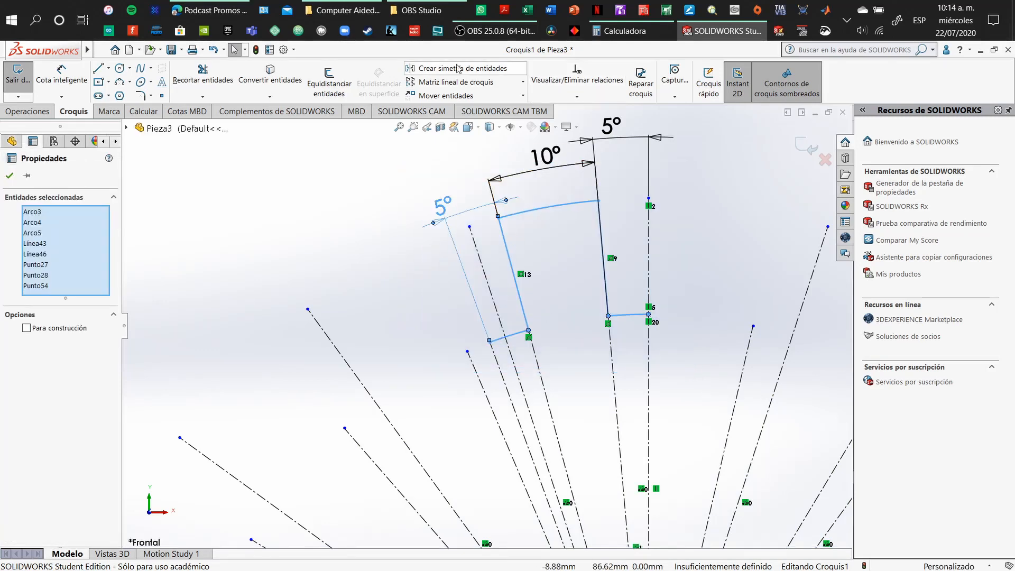
left_click(522, 82)
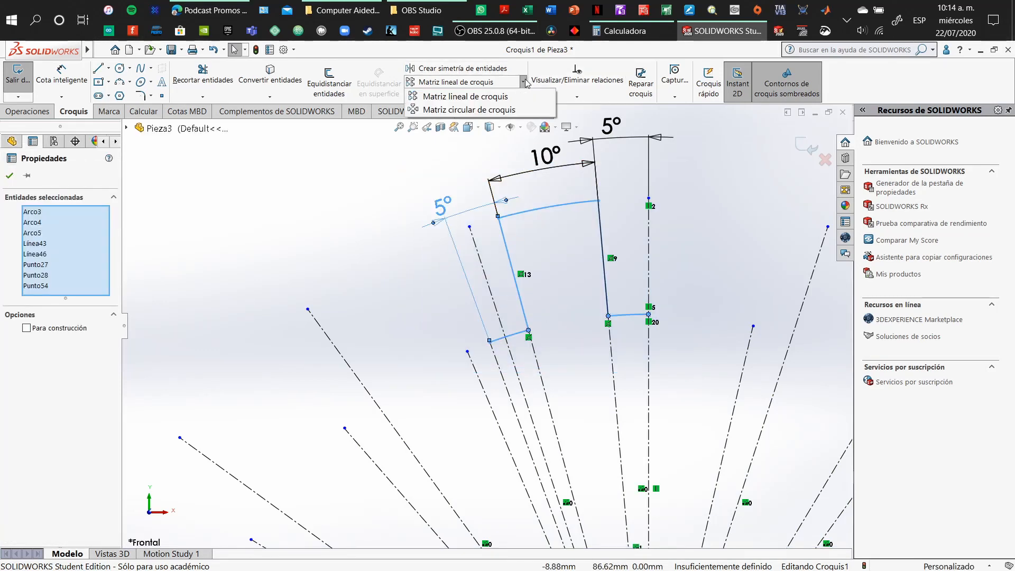
left_click(488, 110)
scroll(486, 321, "up", 3)
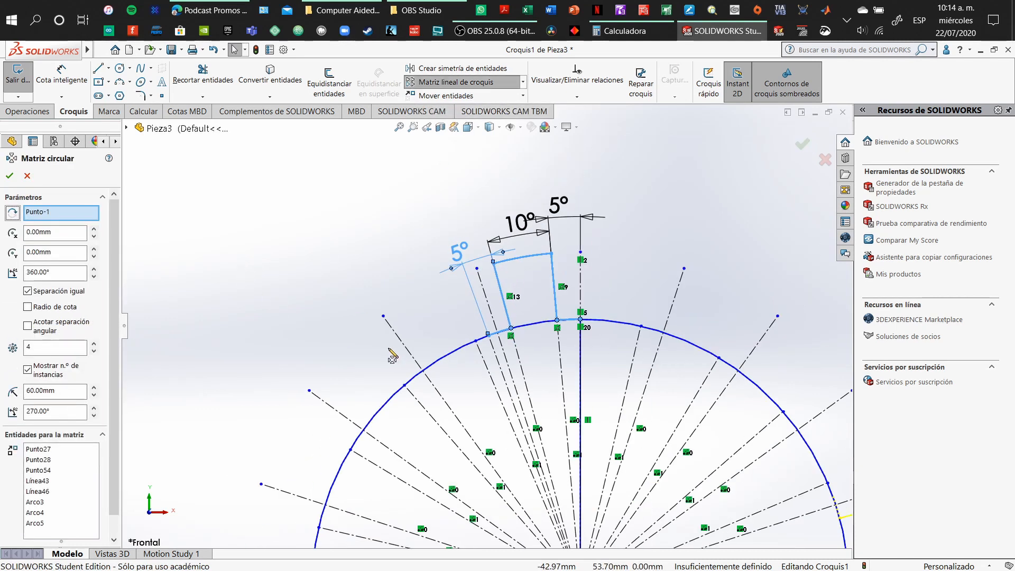
left_click(95, 344)
left_click(96, 344)
left_click(95, 345)
left_click(95, 344)
left_click(95, 344)
left_click(95, 344)
left_click(95, 344)
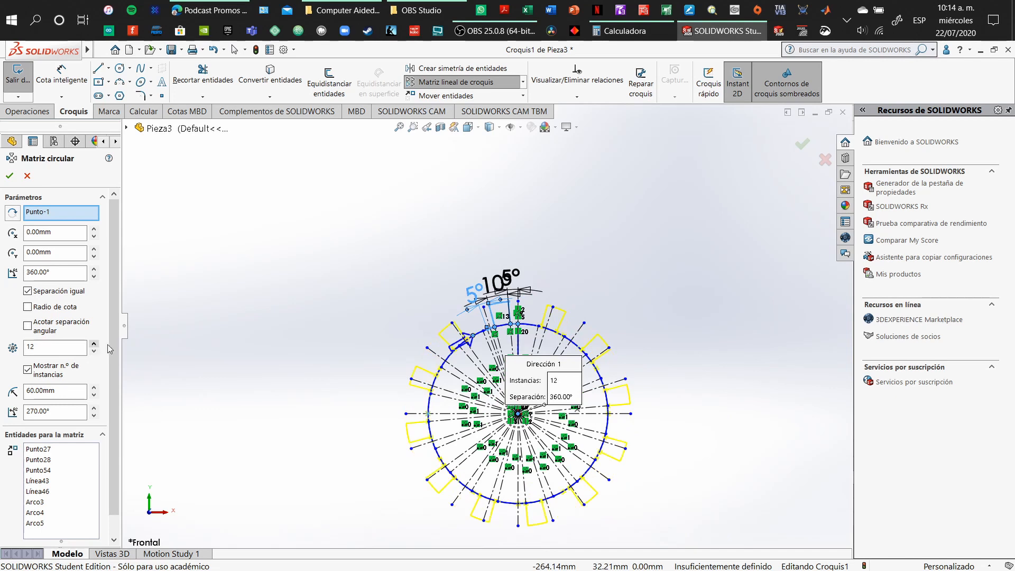
scroll(473, 335, "down", 10)
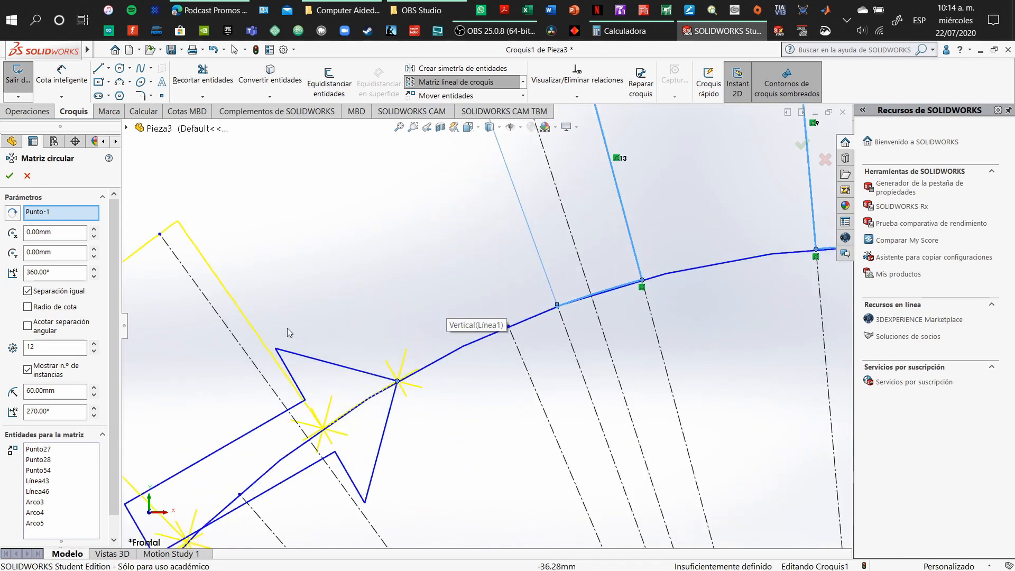
left_click(95, 344)
left_click(95, 344)
left_click(94, 344)
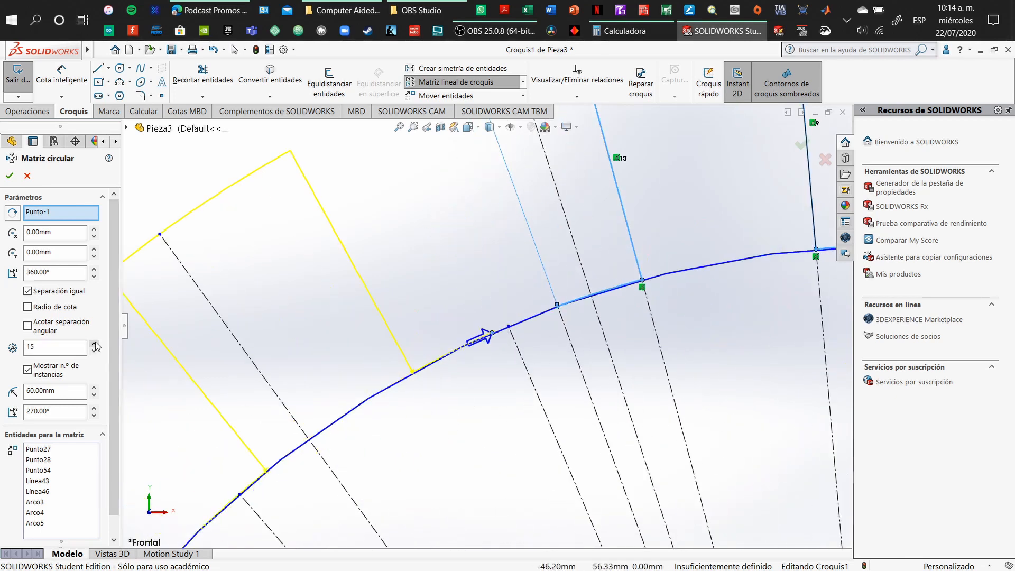
left_click(94, 344)
left_click(95, 351)
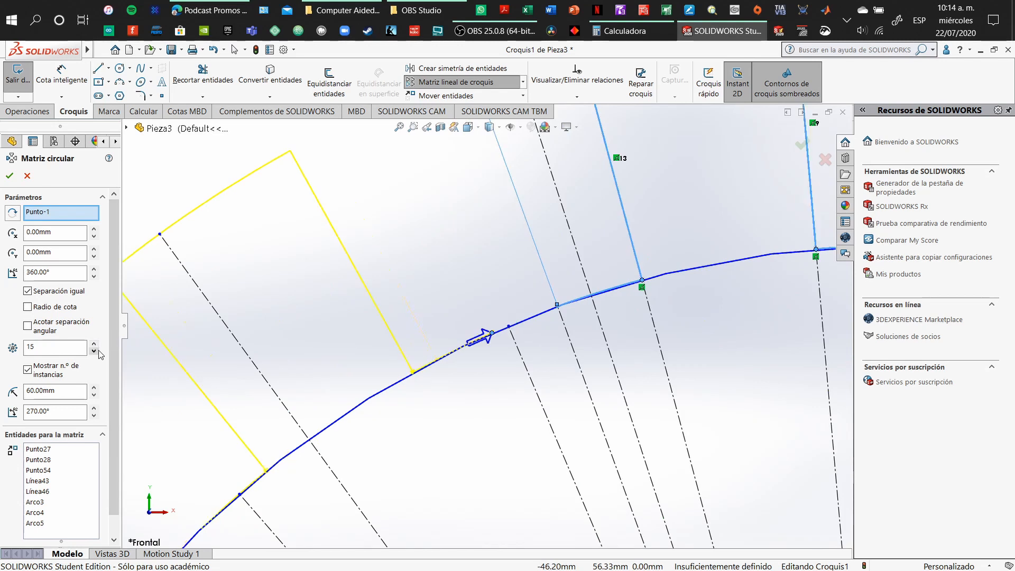
left_click(95, 344)
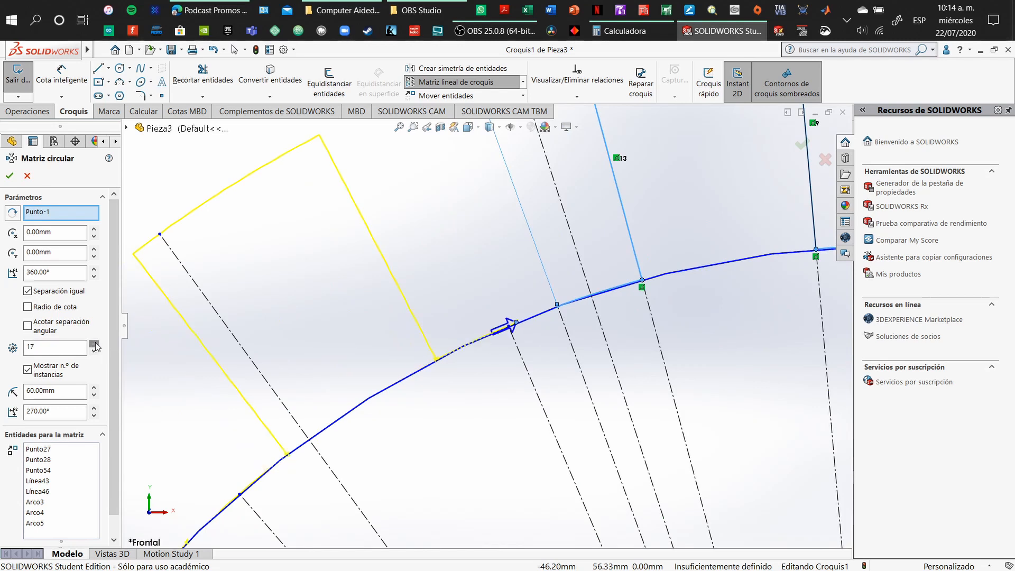
left_click(95, 344)
left_click(95, 344)
left_click(95, 351)
left_click(95, 351)
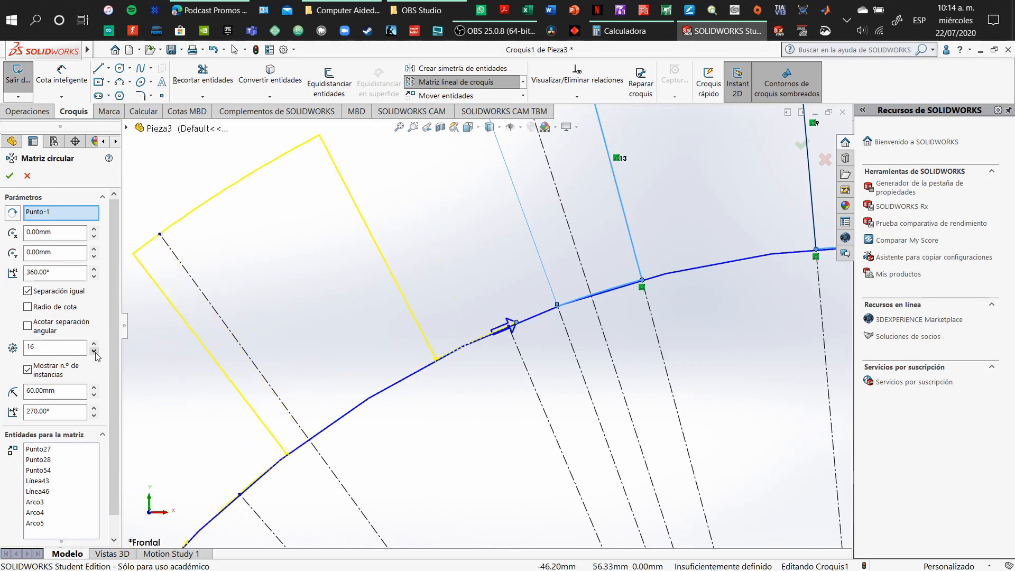
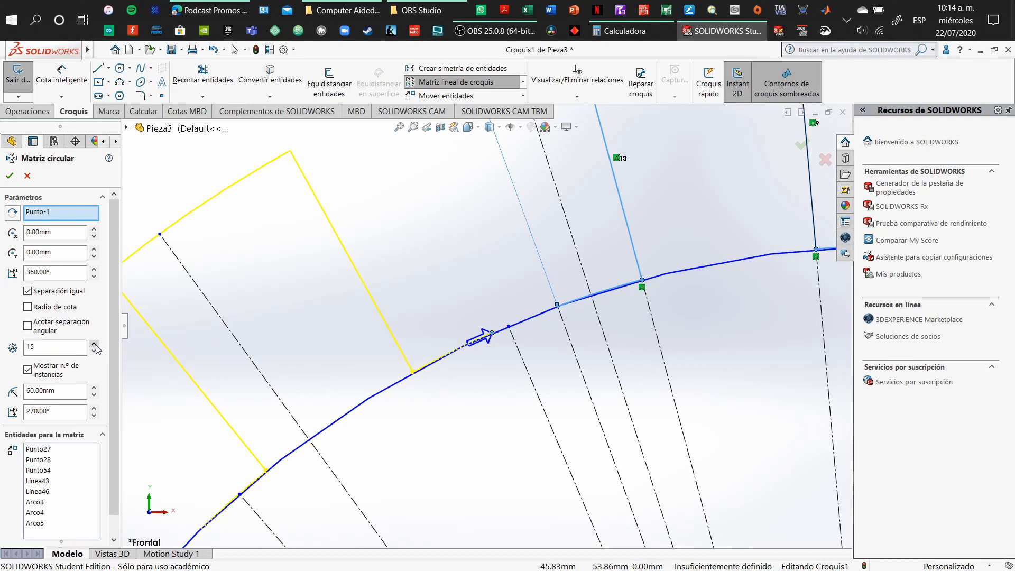
left_click(95, 344)
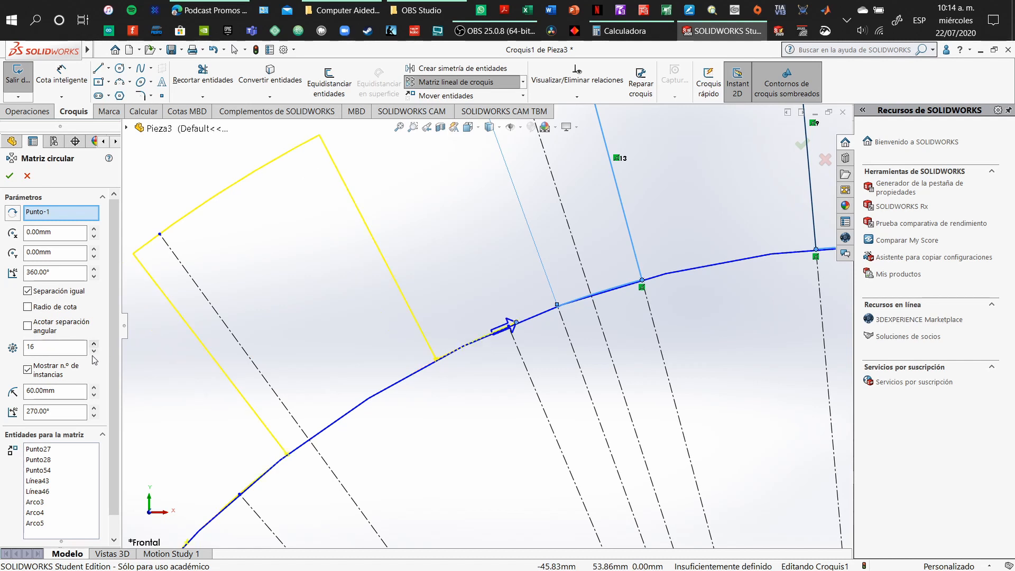
left_click(93, 351)
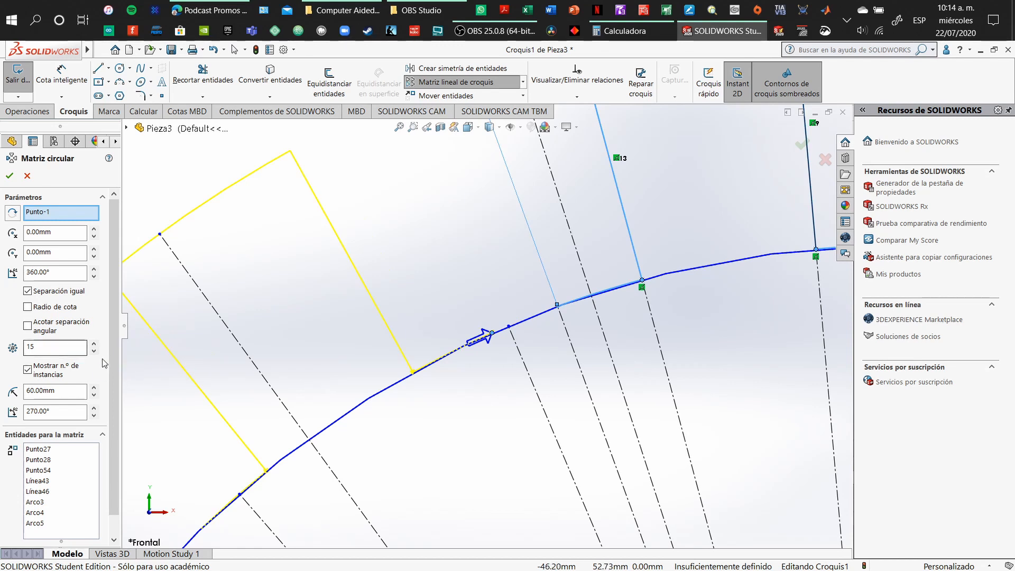
left_click(95, 345)
left_click(95, 344)
left_click(95, 344)
left_click(94, 344)
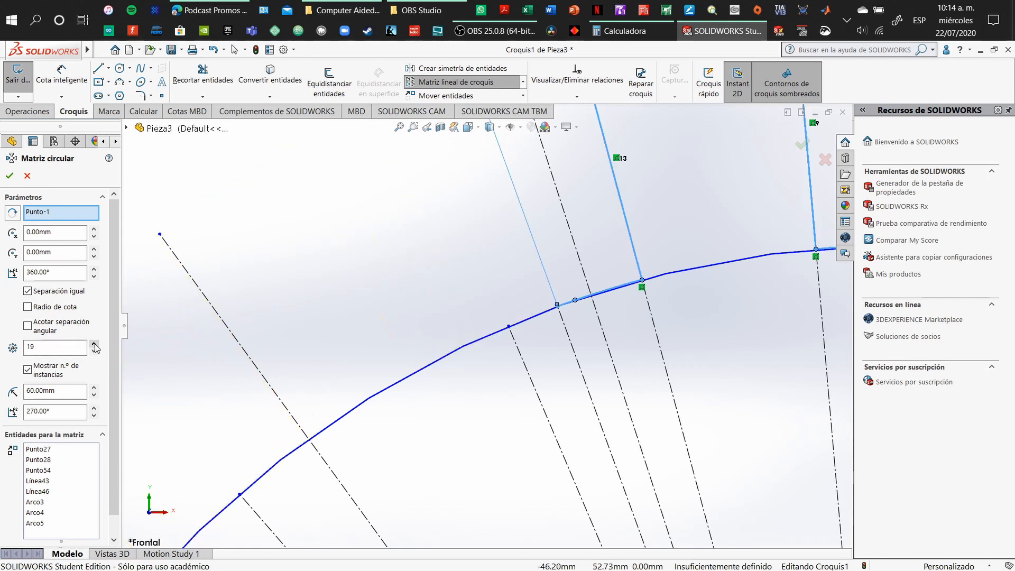
left_click(95, 344)
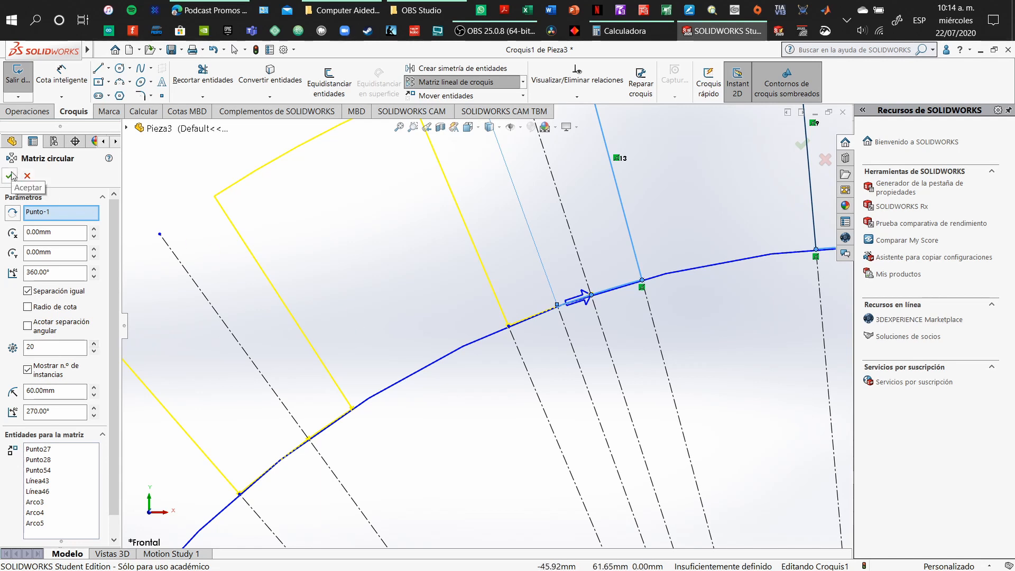
scroll(512, 289, "down", 1)
scroll(498, 302, "up", 5)
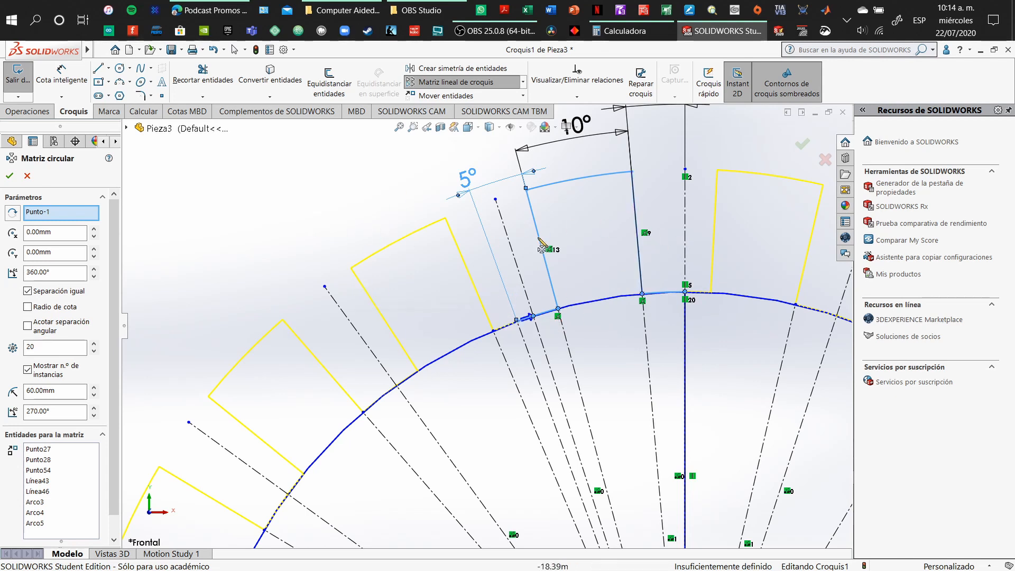
left_click(27, 176)
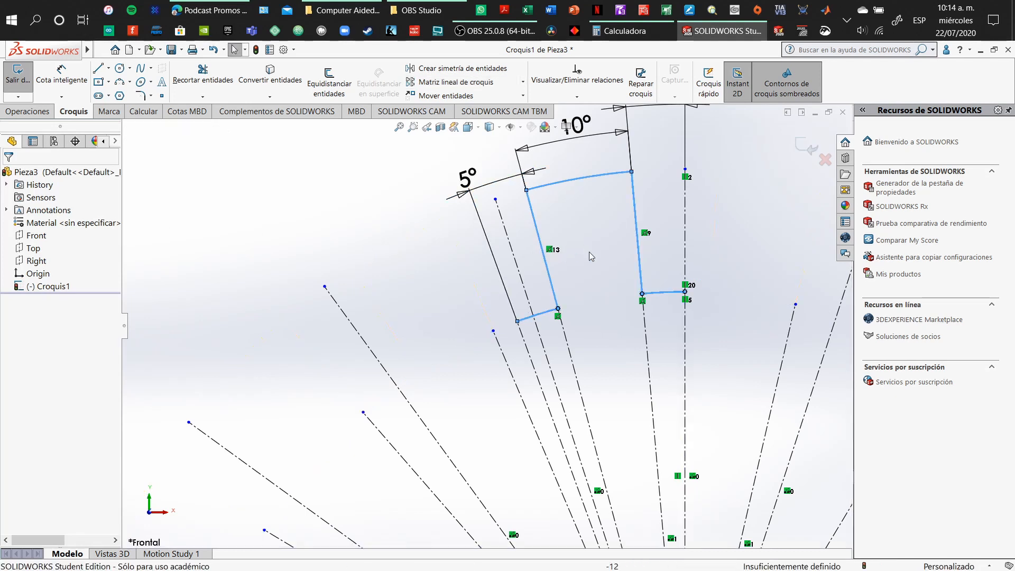
Undo the inner circle's deletion, the root arc beside the vertical centreline, and the outer circle's deletion.
key("ctrl+z")
key("ctrl+z")
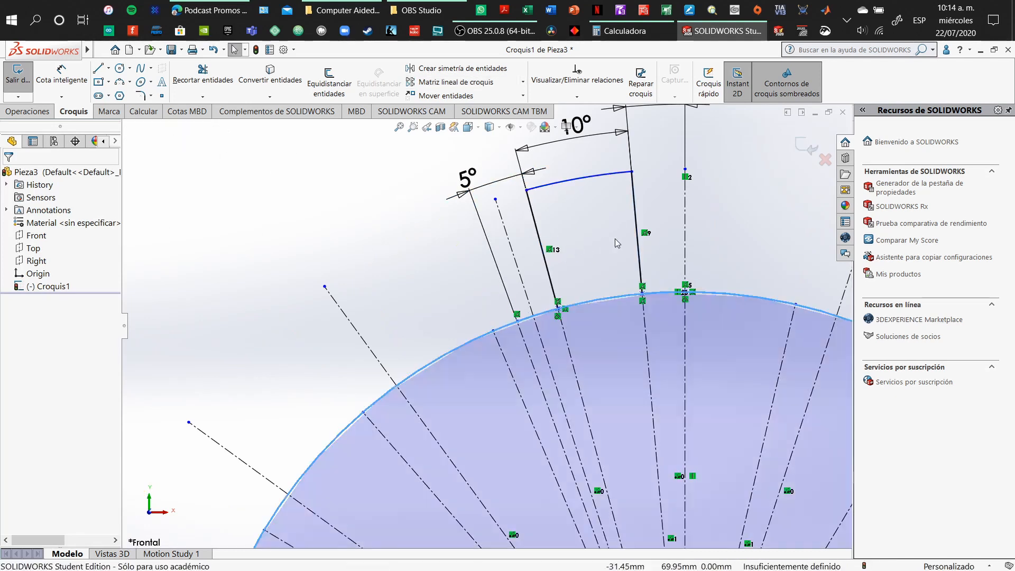
key("ctrl+z")
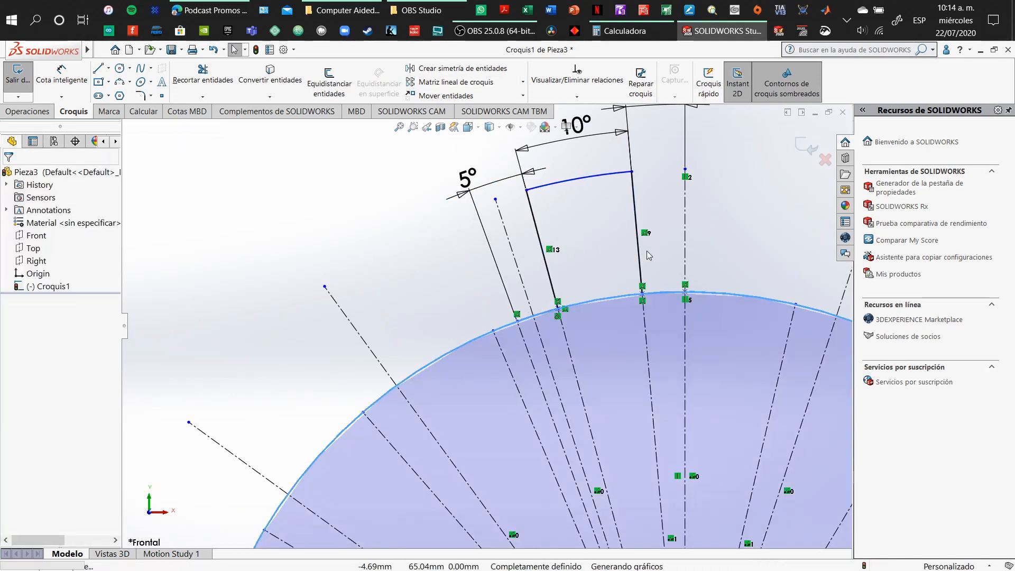
scroll(658, 265, "down", 2)
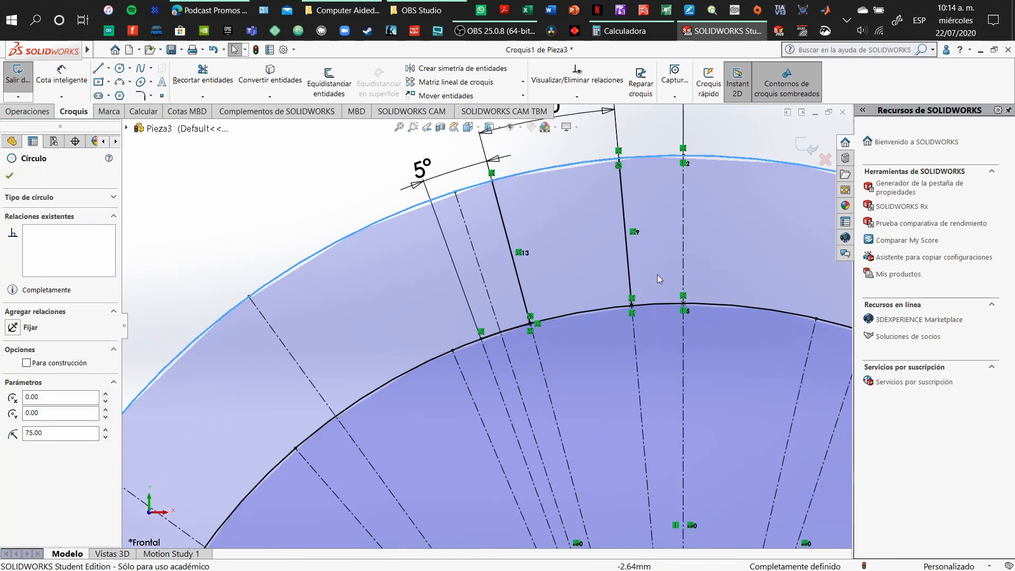
key("z")
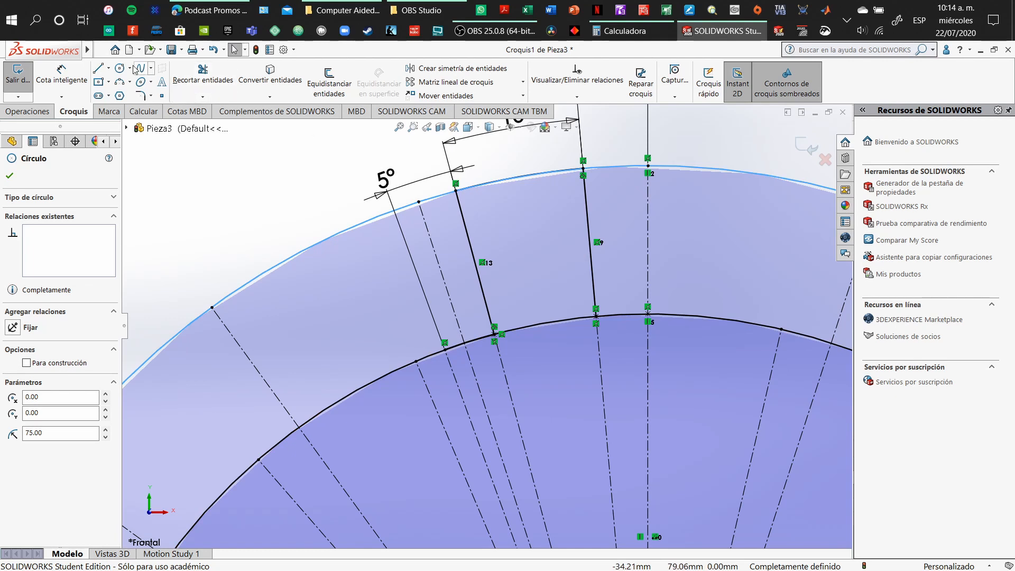
left_click(82, 81)
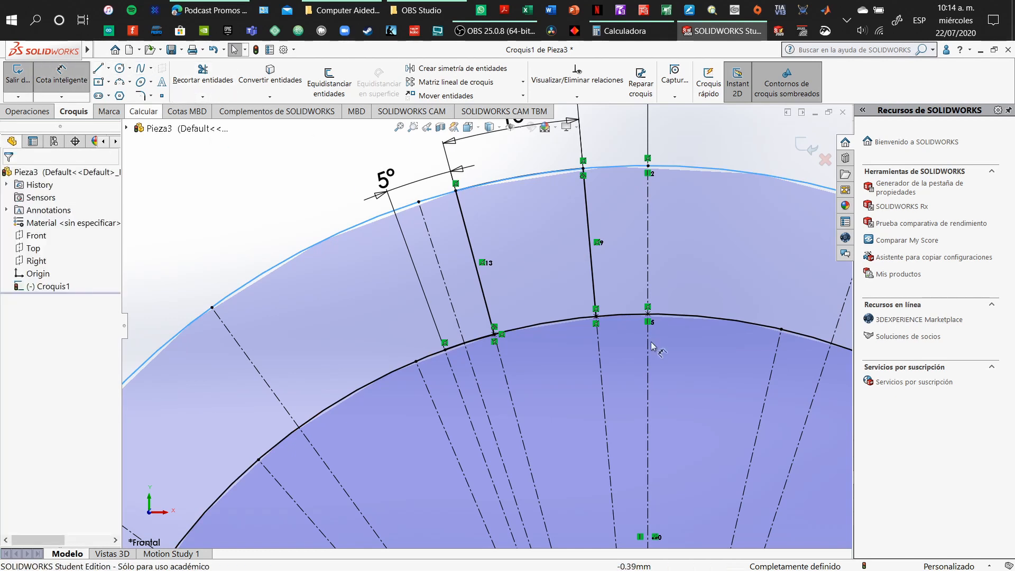
left_click(601, 362)
left_click(648, 353)
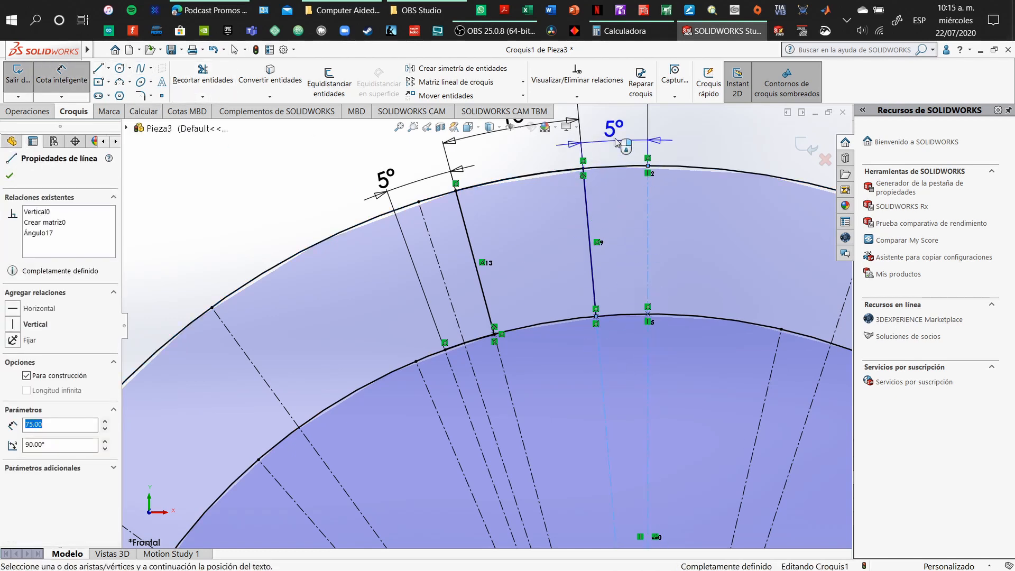
left_click(617, 143)
key("Return")
Set the angle between the tooth's right side line and the vertical centreline to 10°.
scroll(571, 198, "up", 3)
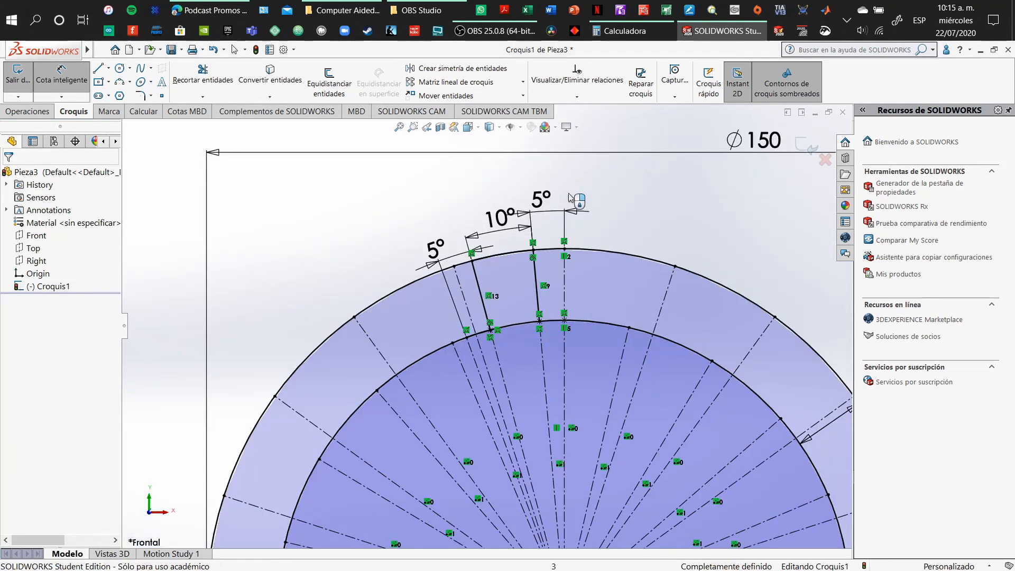
double_click(541, 200)
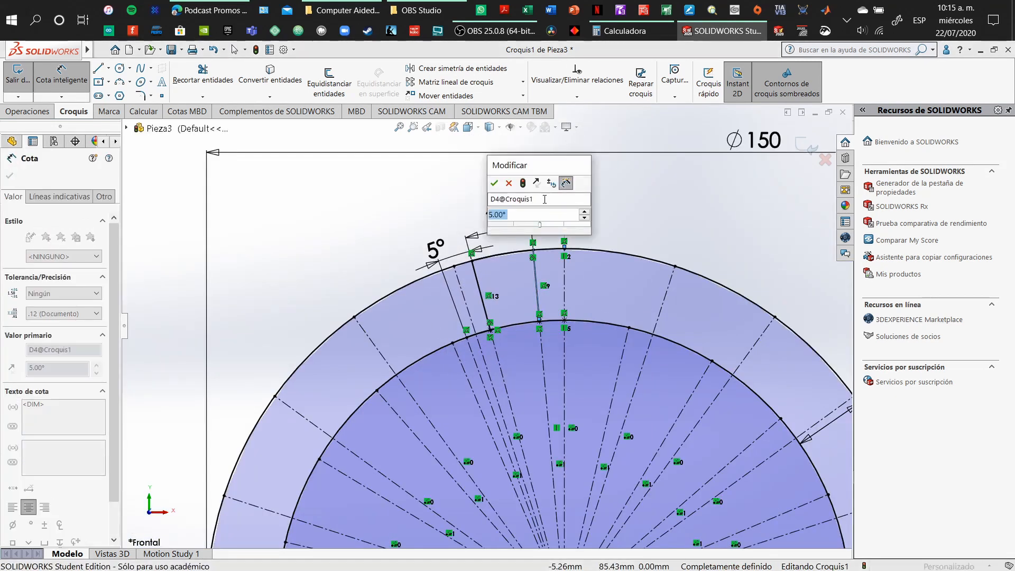
type("10")
key("Return")
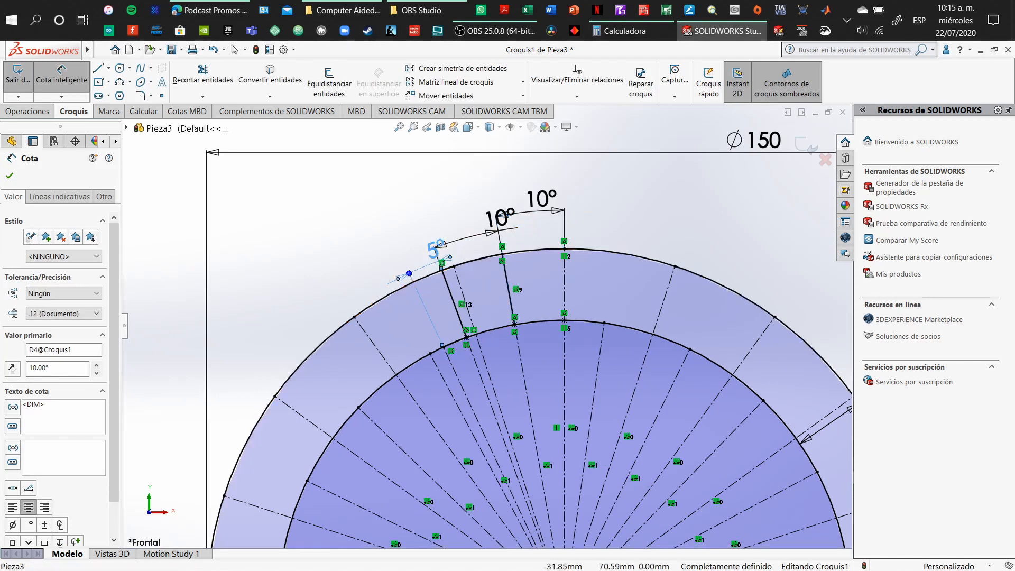
left_click(414, 274)
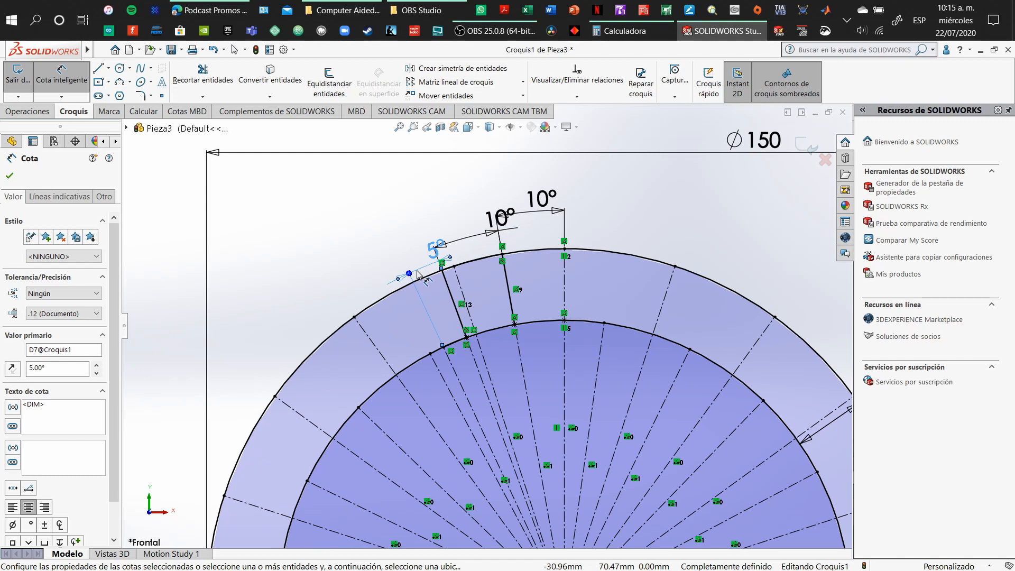
key("Escape")
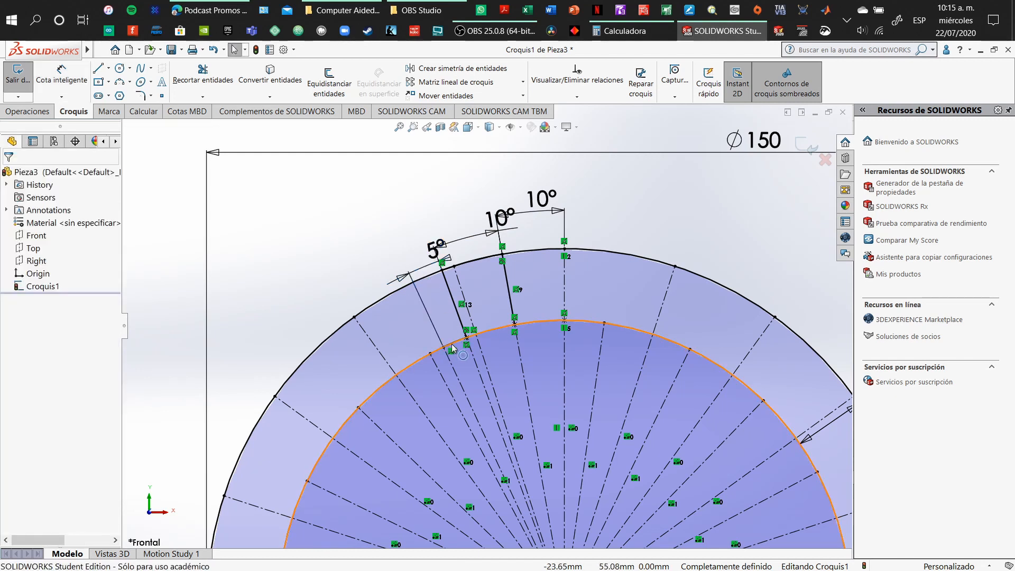
left_click(460, 336)
key("Delete")
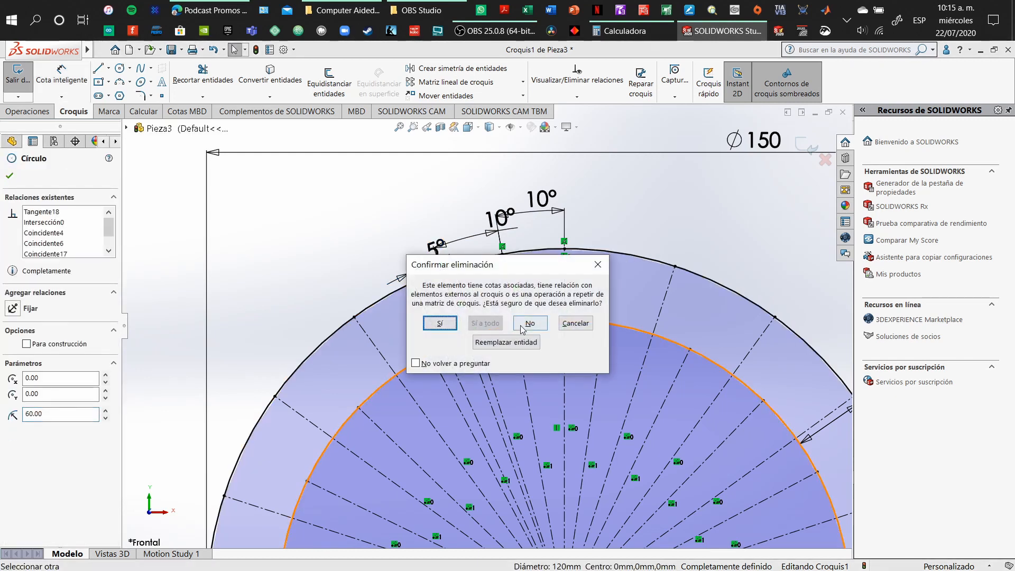
left_click(543, 324)
Delete the 150 mm outer circle together with its dimension and relations.
left_click(546, 250)
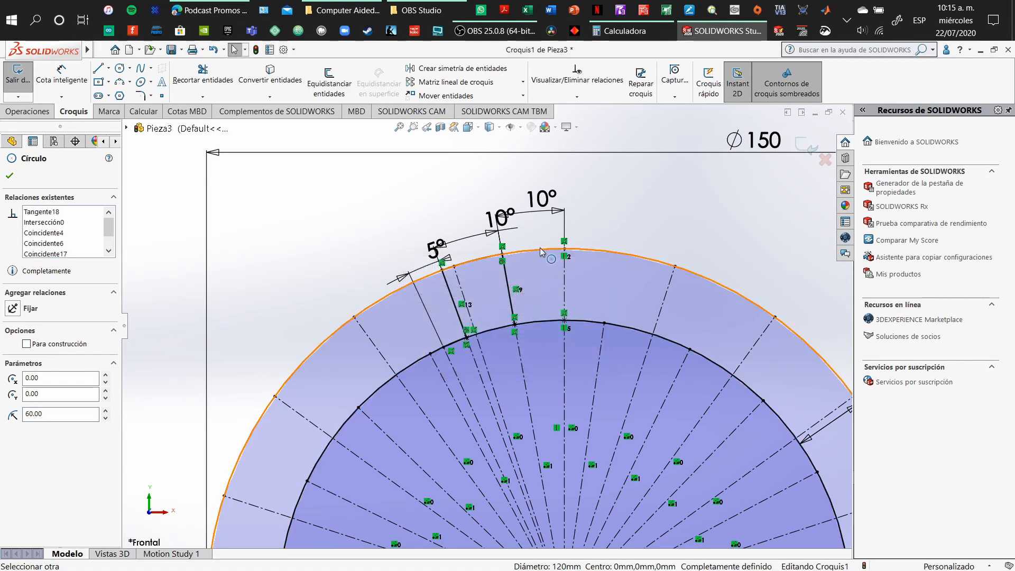
key("Delete")
key("Return")
Draw a 10° three-point arc of 60 mm radius along the inner circle, from the tooth's right side line to the vertical centreline.
left_click(119, 82)
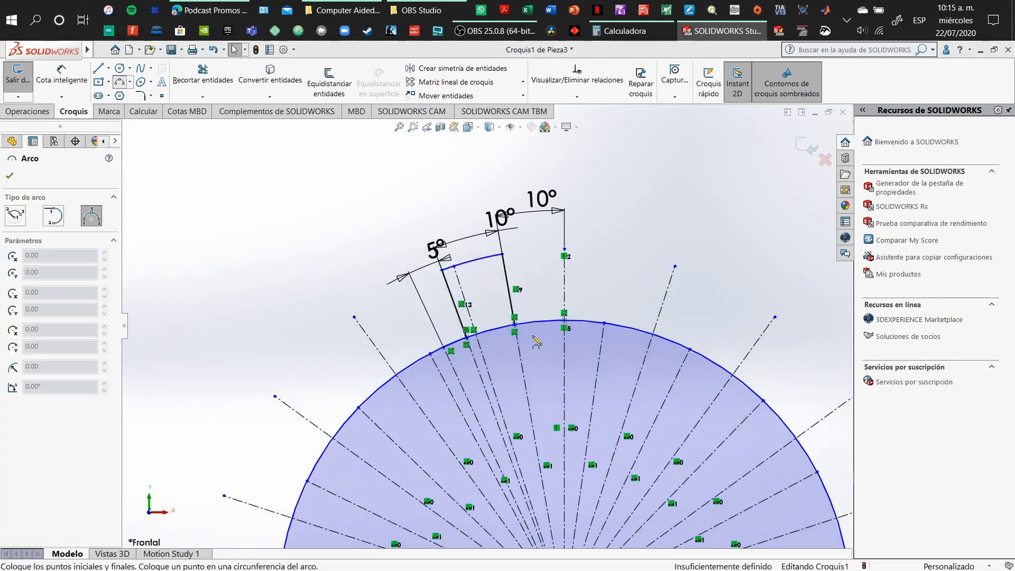
left_click(522, 331)
left_click(565, 320)
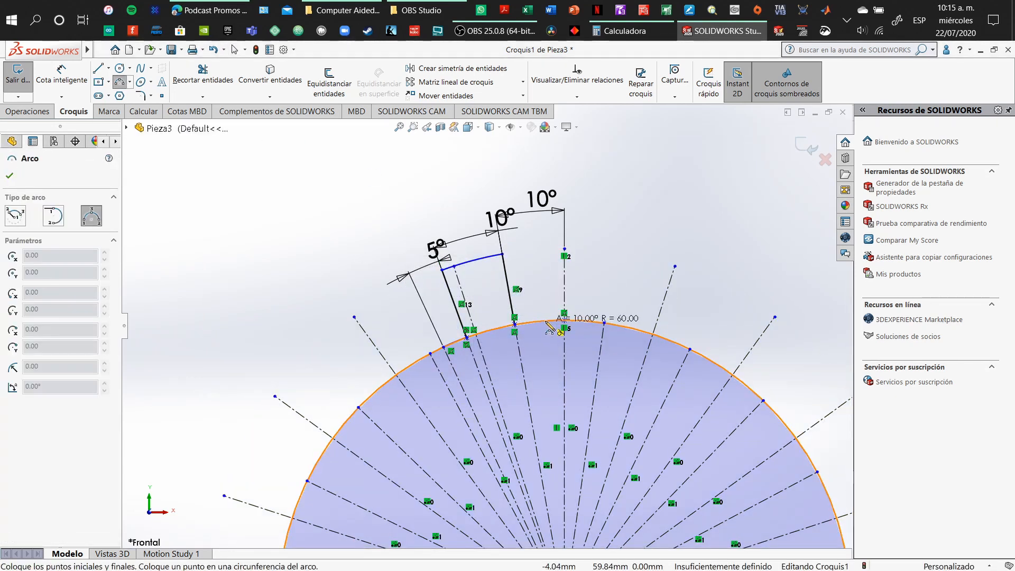
left_click(544, 321)
key("Escape")
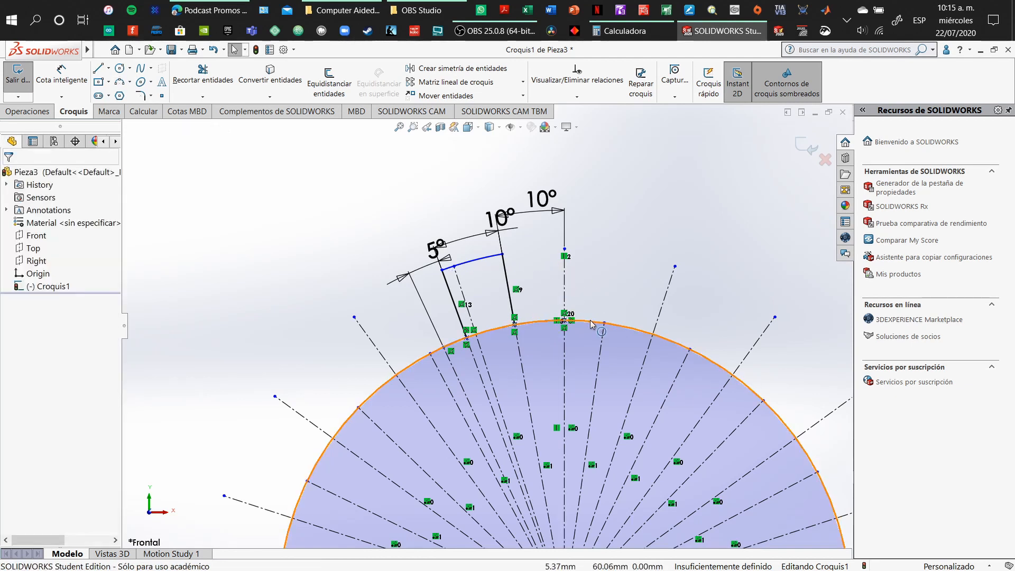
Delete the inner circle and the 5° root arc on the tooth's left side.
left_click(593, 326)
key("Delete")
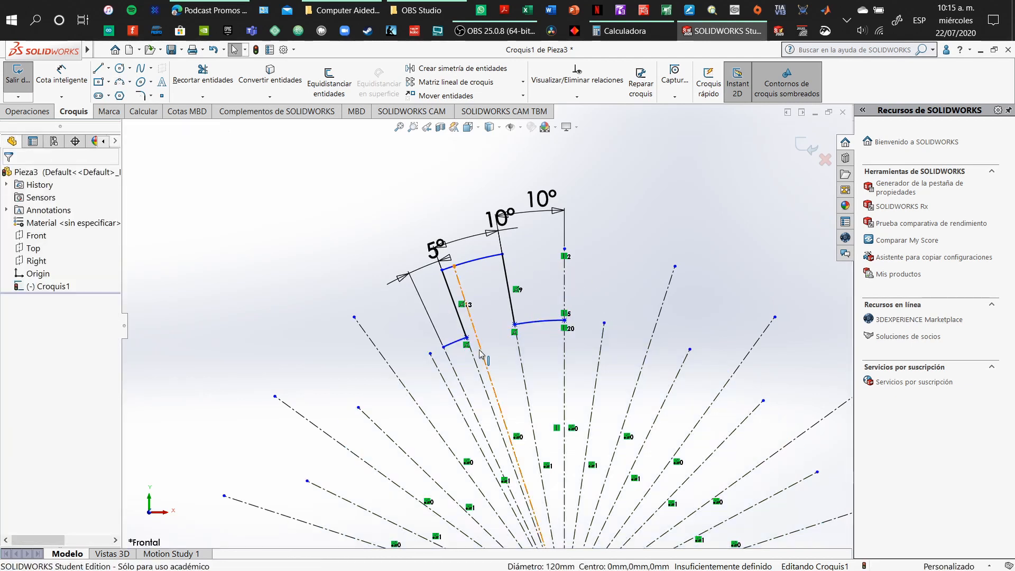
left_click(470, 342)
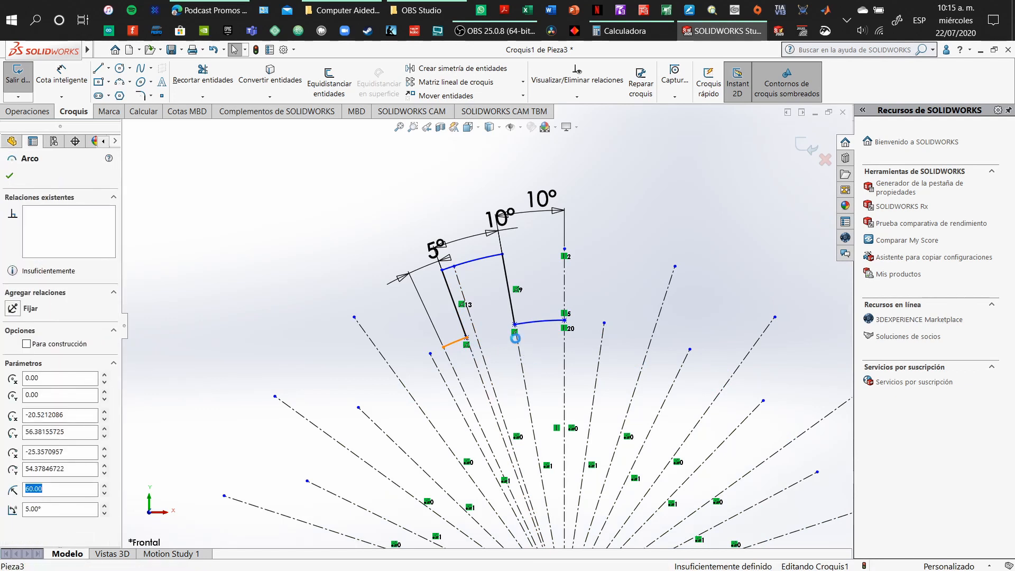
key("Delete")
Circularly pattern the tooth outline and its root arc about the origin, with 18 equally spaced instances over 360°.
left_click_drag(403, 216, 590, 343)
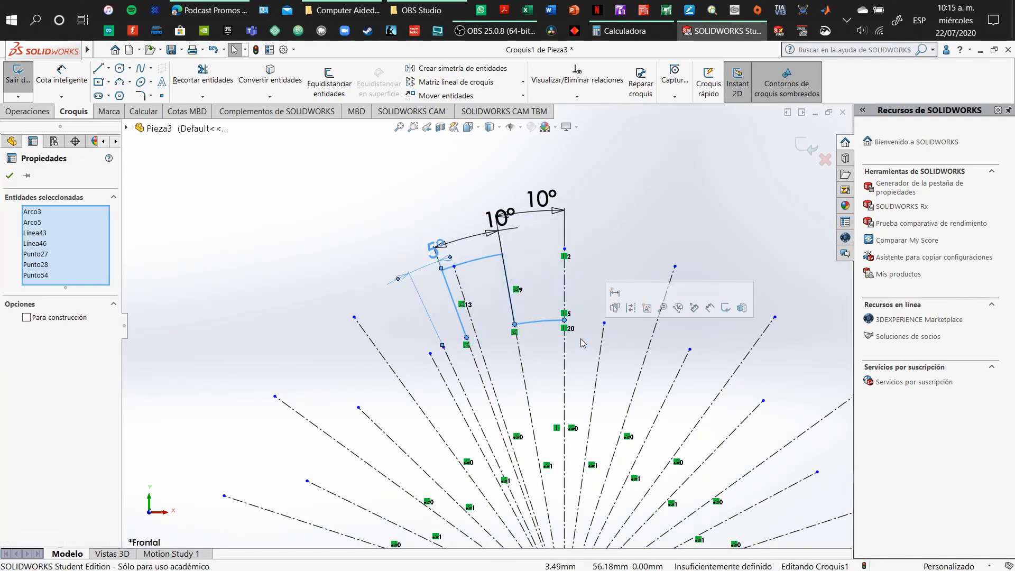
left_click(523, 82)
left_click(449, 109)
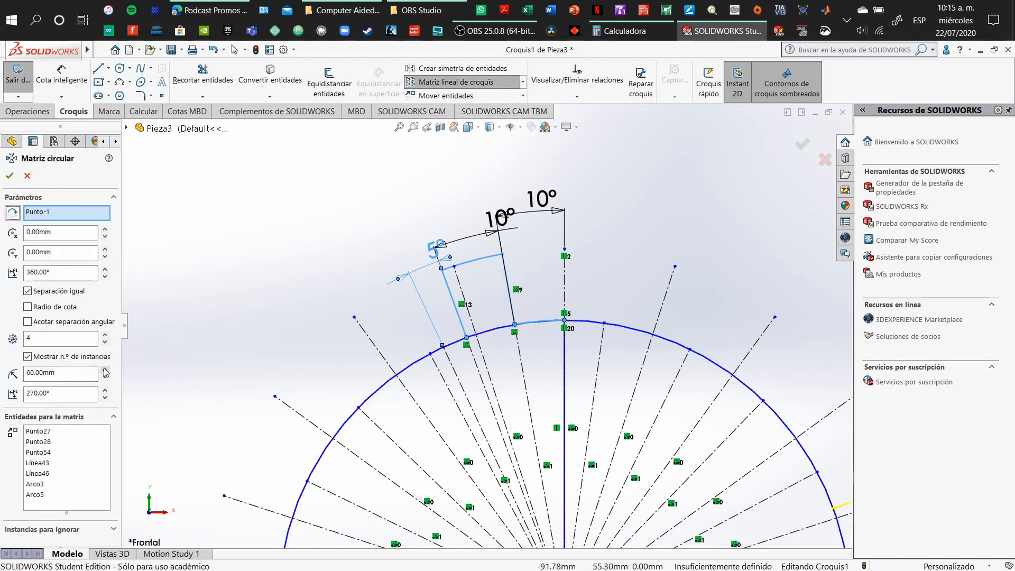
left_click(107, 334)
left_click(106, 334)
left_click(107, 334)
left_click(108, 333)
left_click(107, 333)
left_click(107, 333)
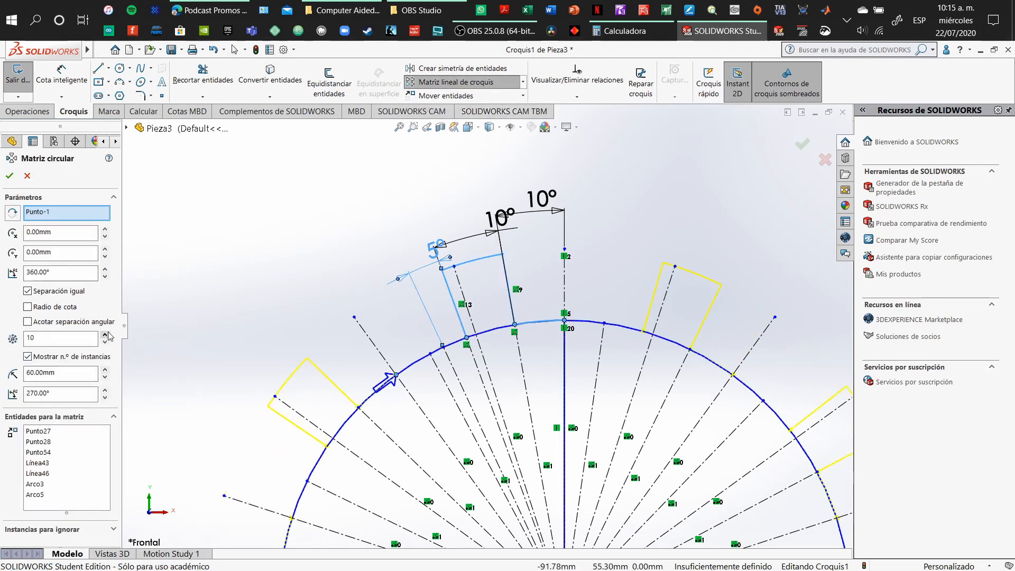
left_click(108, 333)
left_click(106, 334)
left_click(107, 333)
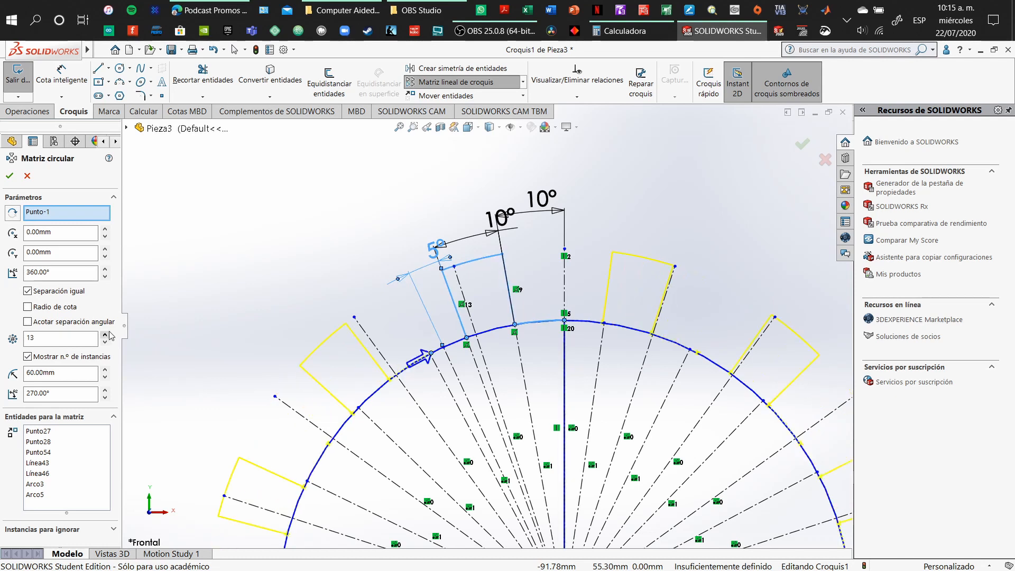
left_click(107, 333)
left_click(108, 333)
left_click(107, 333)
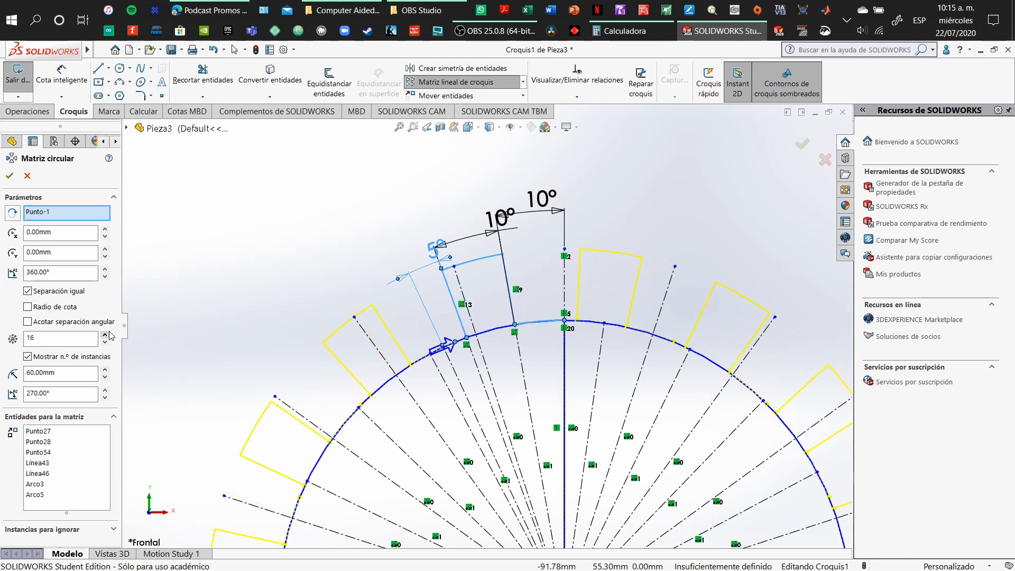
left_click(107, 333)
left_click(109, 333)
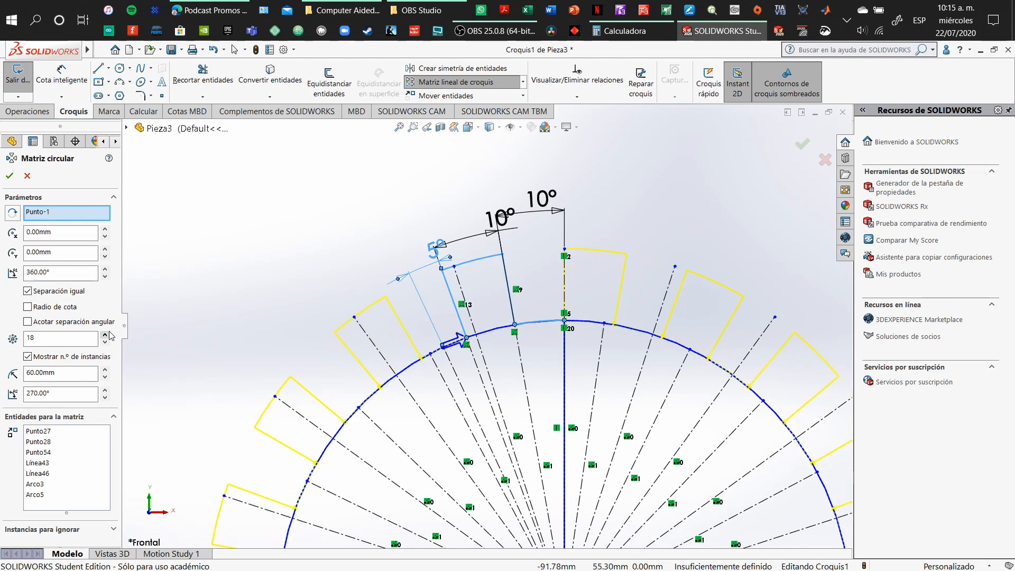
scroll(472, 334, "down", 5)
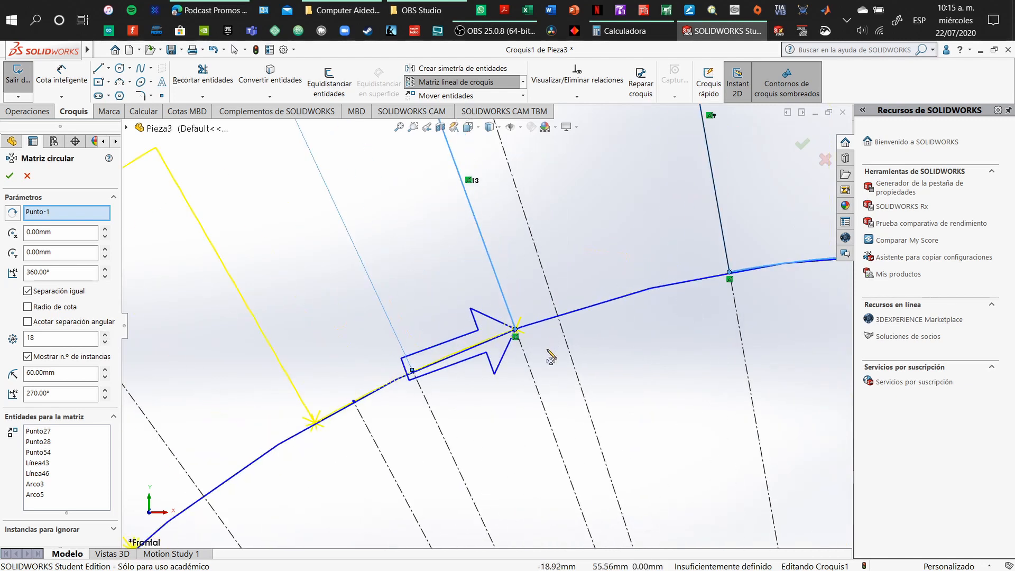
scroll(551, 358, "down", 3)
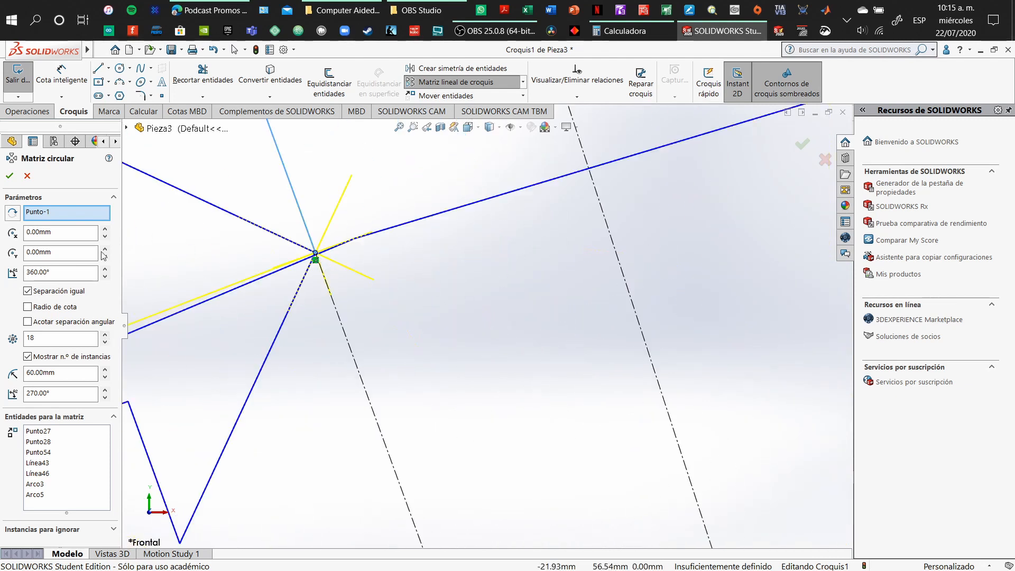
left_click(106, 342)
left_click(105, 335)
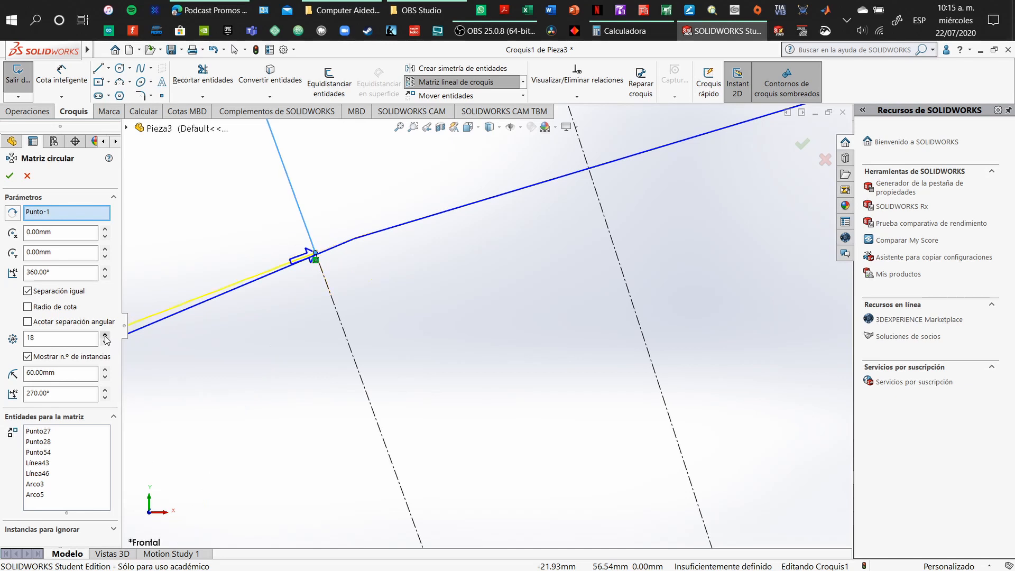
scroll(592, 288, "up", 5)
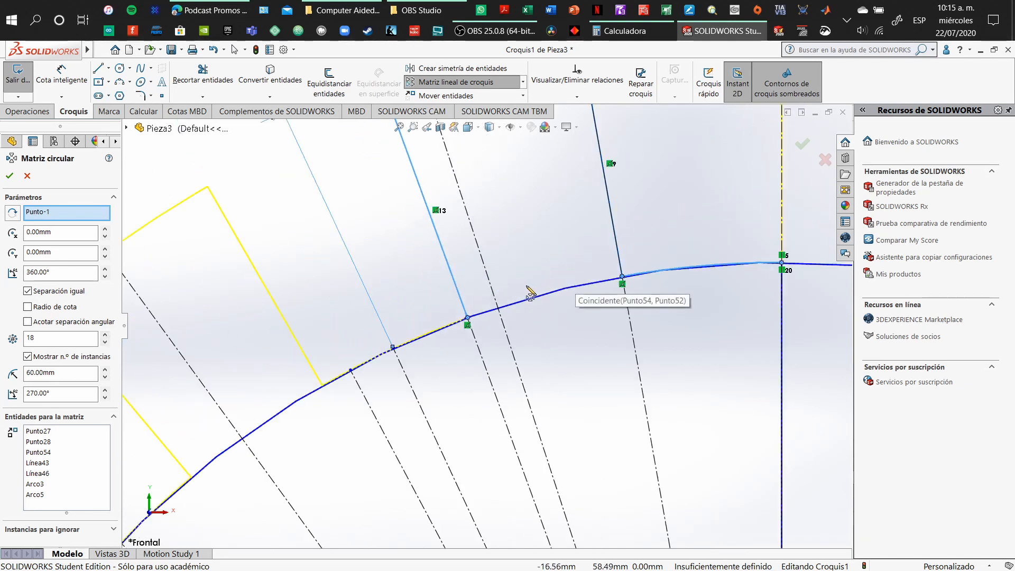
scroll(409, 294, "up", 4)
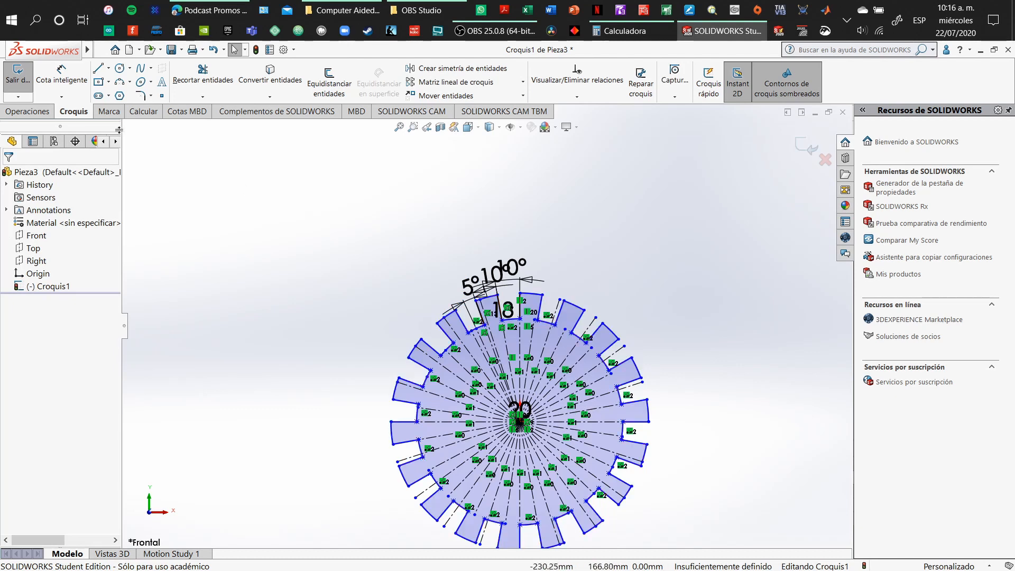
Draw a circle centred on the origin inside the toothed profile and dimension its diameter to 60 mm.
left_click(120, 69)
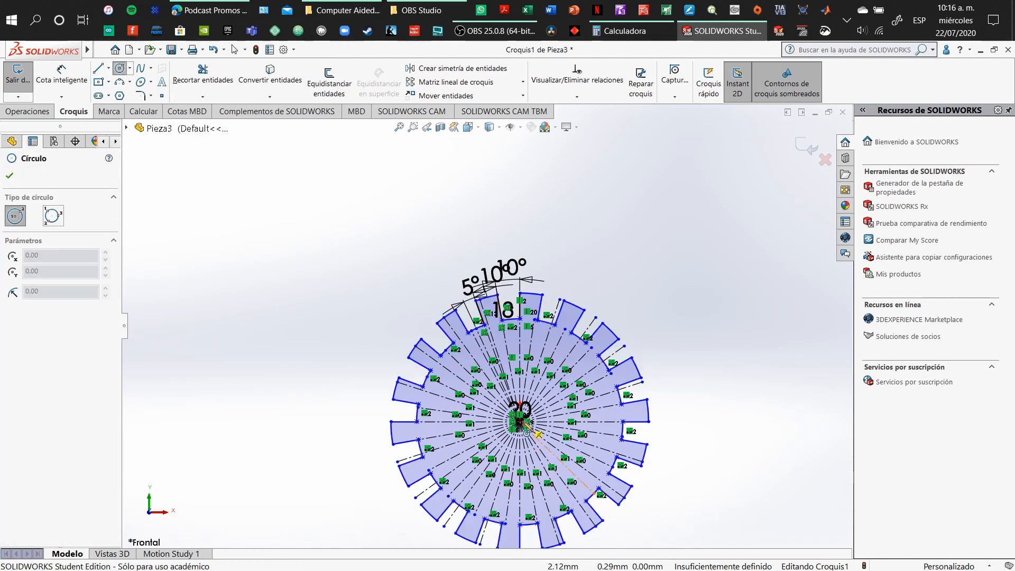
left_click(521, 421)
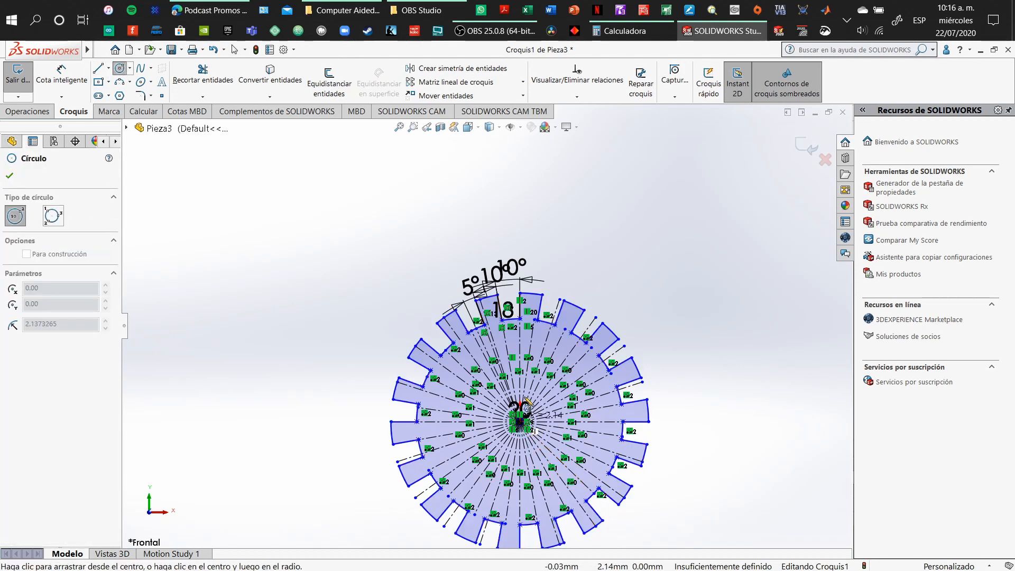
left_click(526, 366)
left_click(68, 82)
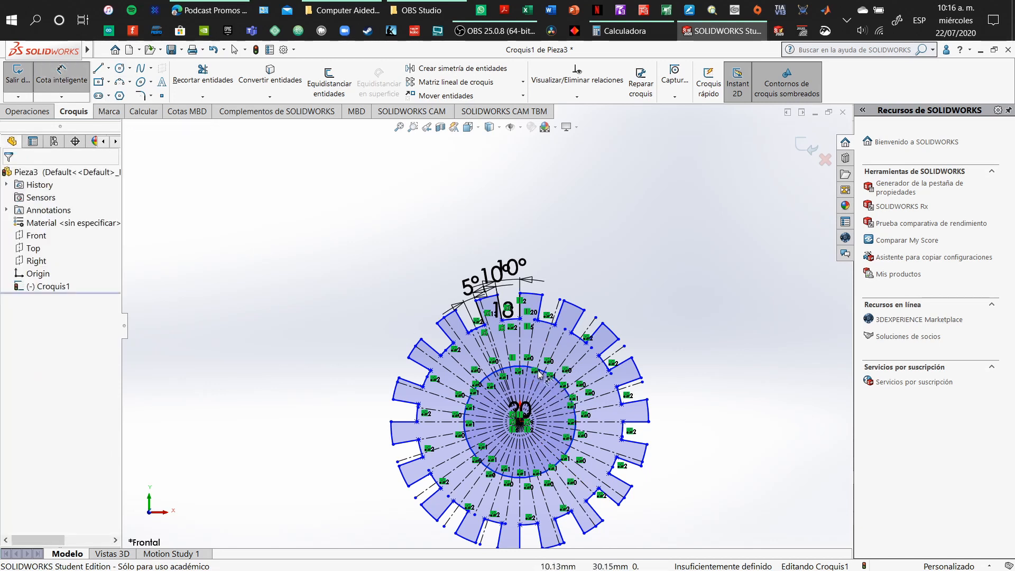
left_click(617, 235)
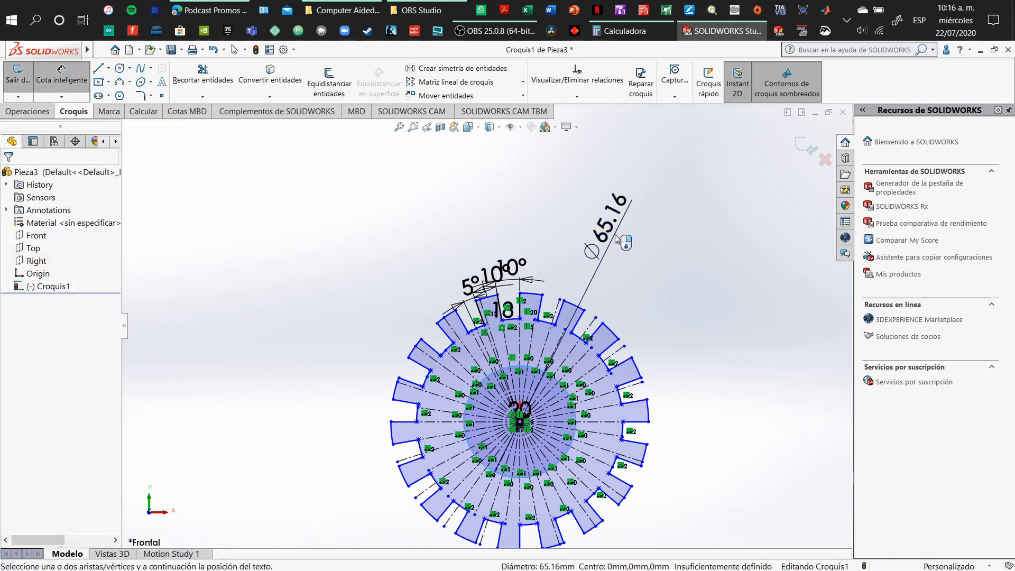
type("60")
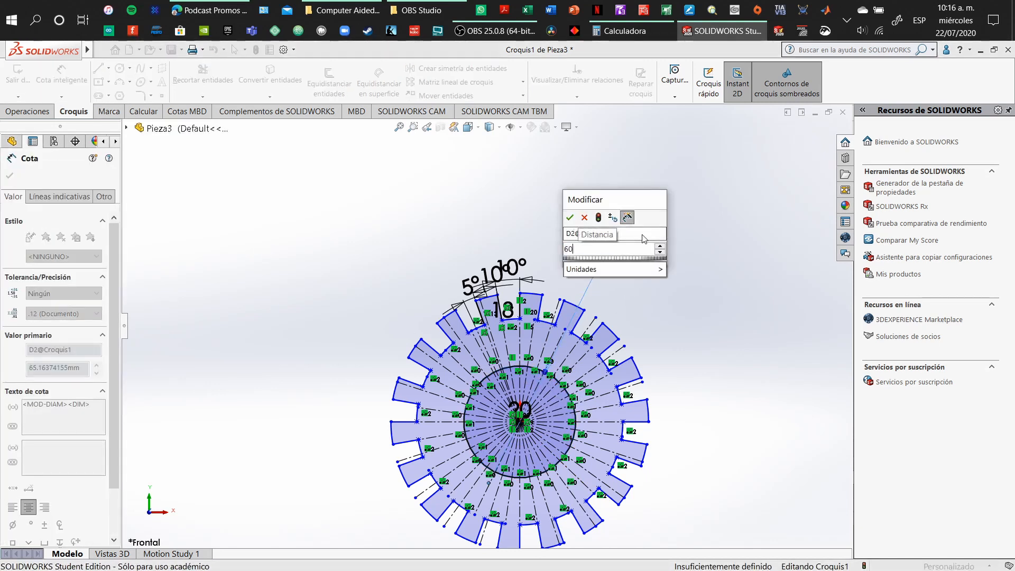
key("Return")
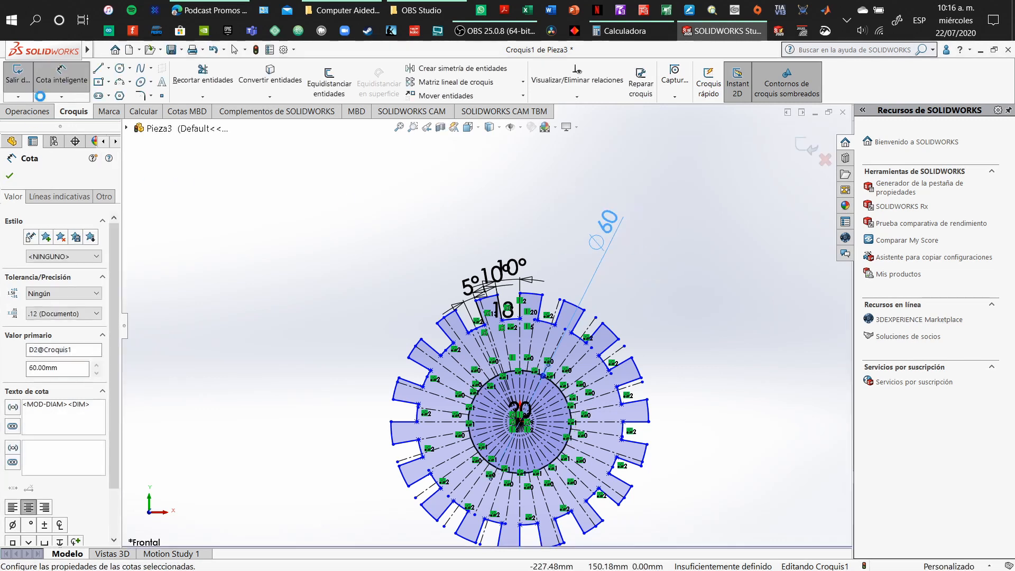
Extrude the toothed ring profile to a blind depth of 30 mm from the sketch plane.
left_click(28, 111)
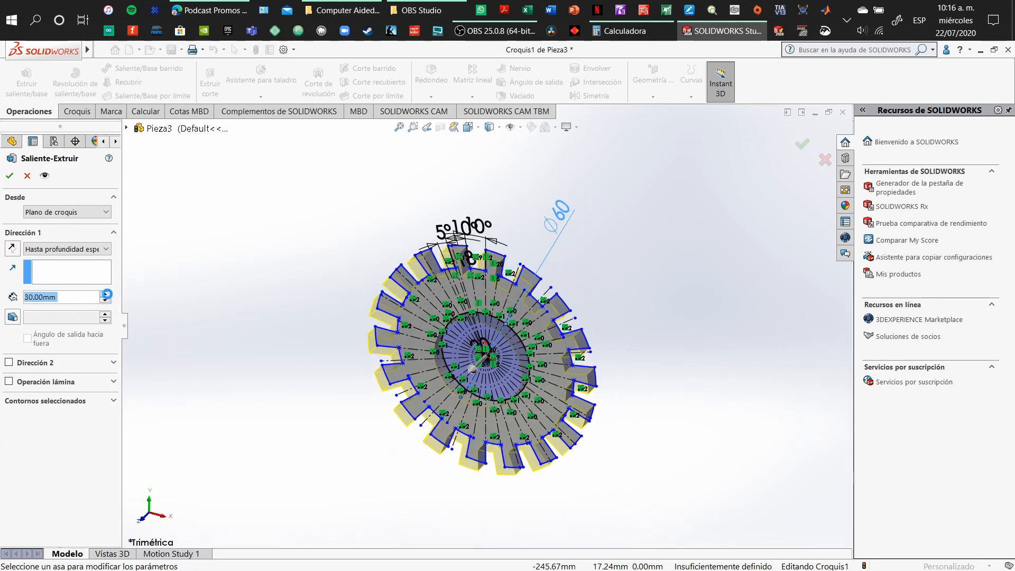
left_click(106, 293)
left_click(106, 301)
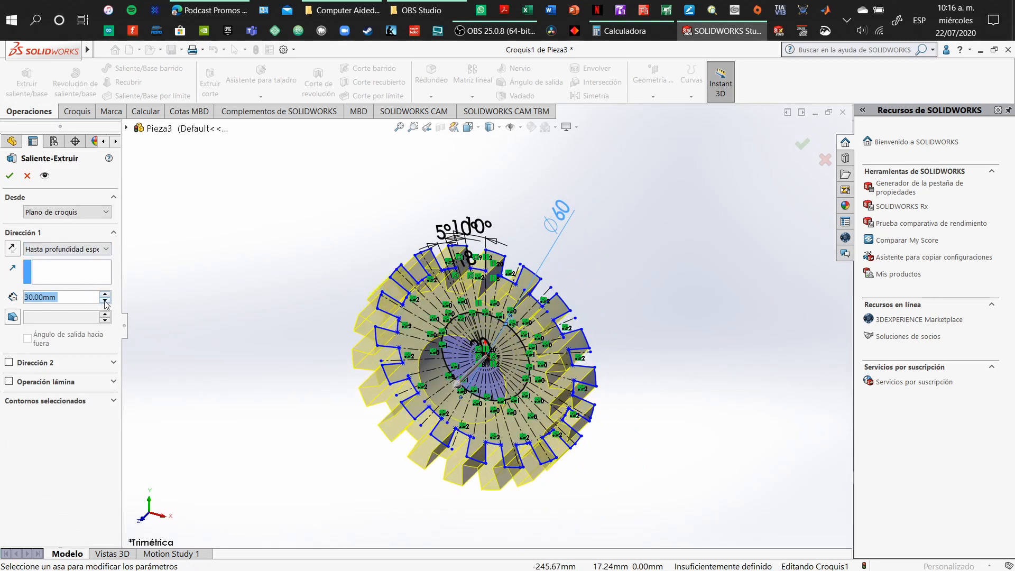
left_click(9, 176)
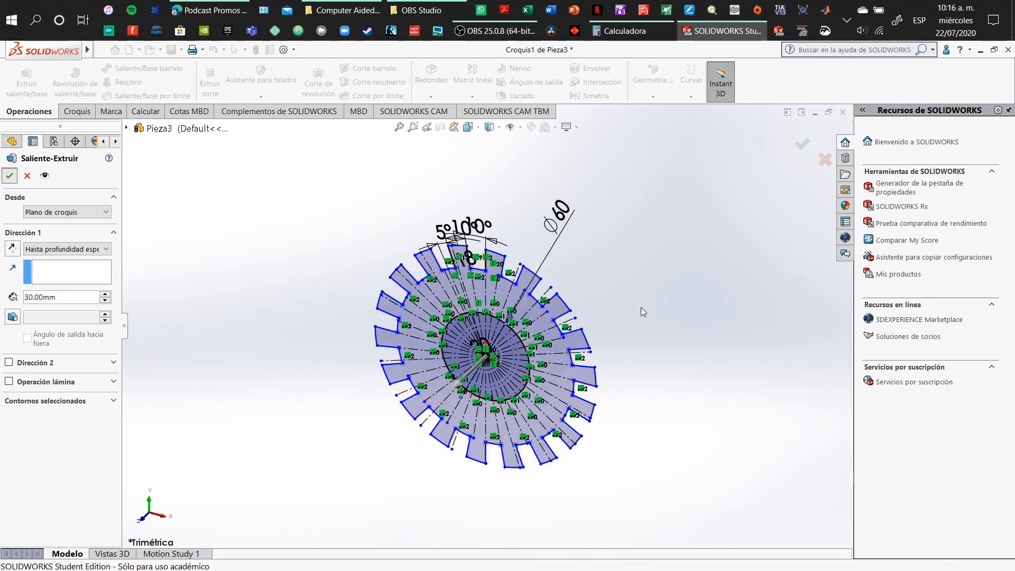
left_click(629, 275)
Examine the extruded gear's teeth and central bore from different angles.
scroll(507, 318, "down", 3)
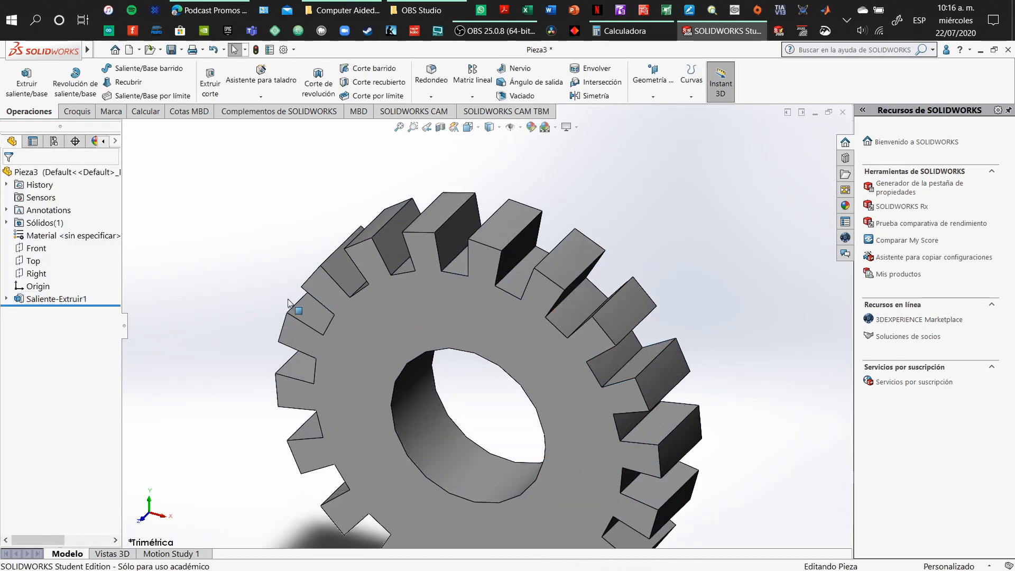
scroll(320, 332, "up", 2)
scroll(320, 332, "up", 1)
middle_click_drag(356, 328, 393, 251)
scroll(536, 280, "down", 3)
scroll(470, 269, "down", 1)
scroll(470, 290, "up", 5)
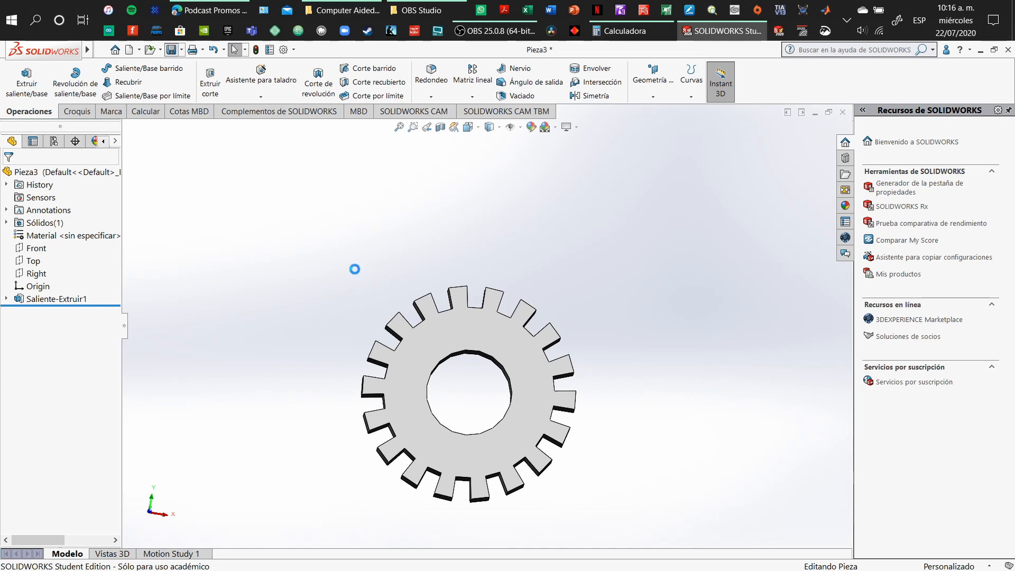
Save the part in the Piezas folder under the name gear.
key("ctrl+s")
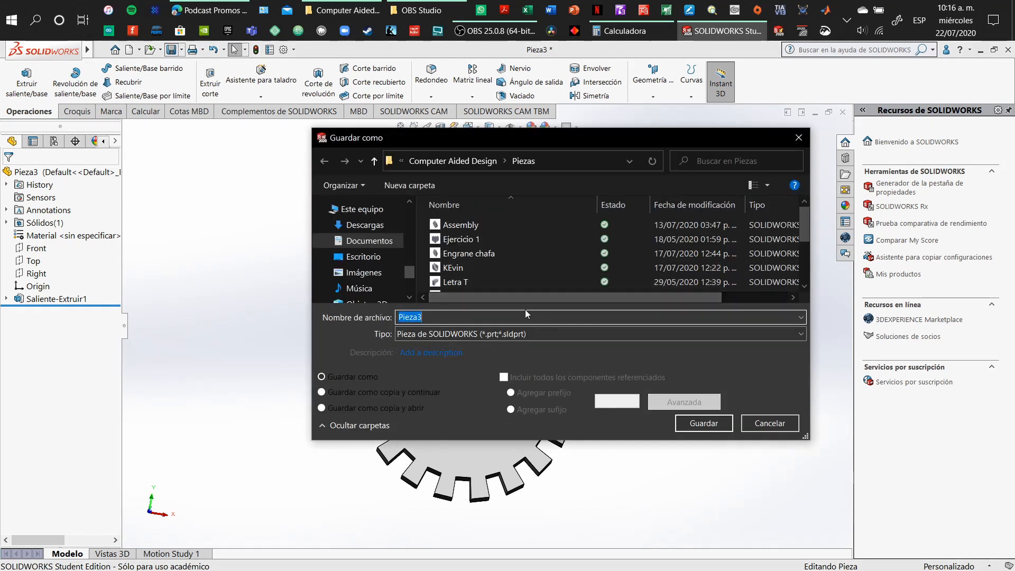
type("gear")
key("Return")
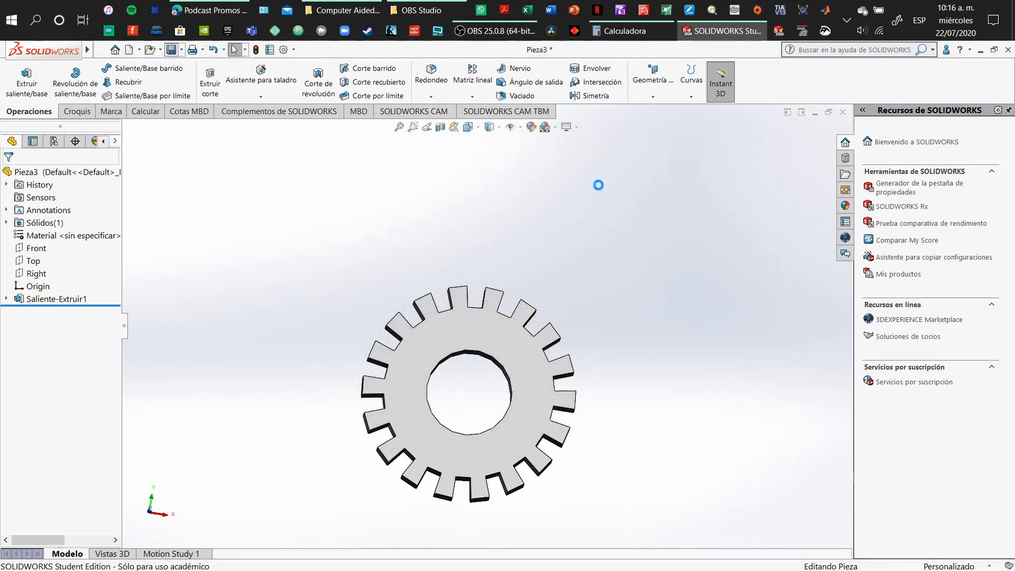
In the new assembly, sketch a circle of about 52 mm radius centred on the origin on the Front Plane.
mouse_move(91, 51)
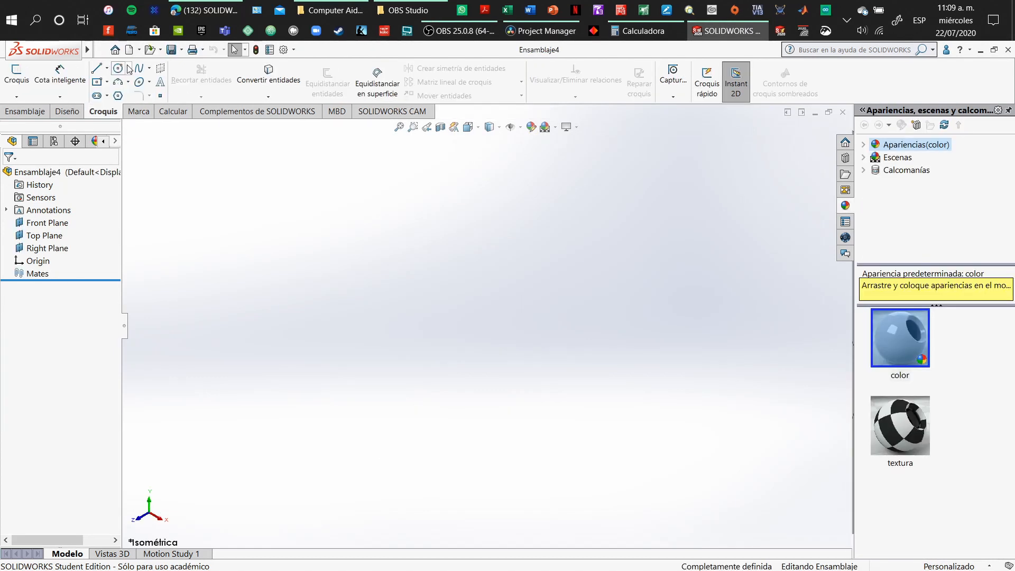
left_click(128, 68)
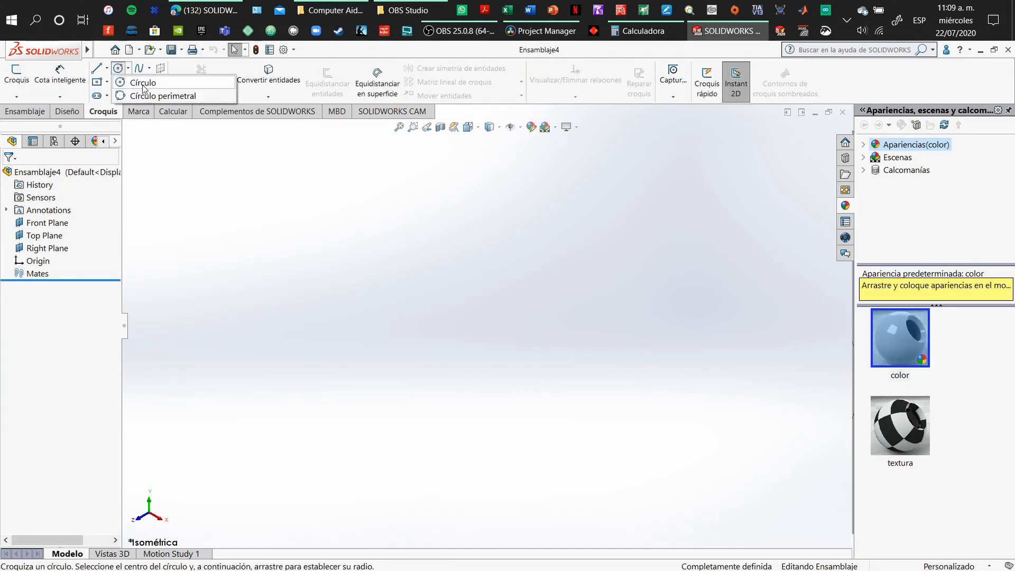
left_click(130, 82)
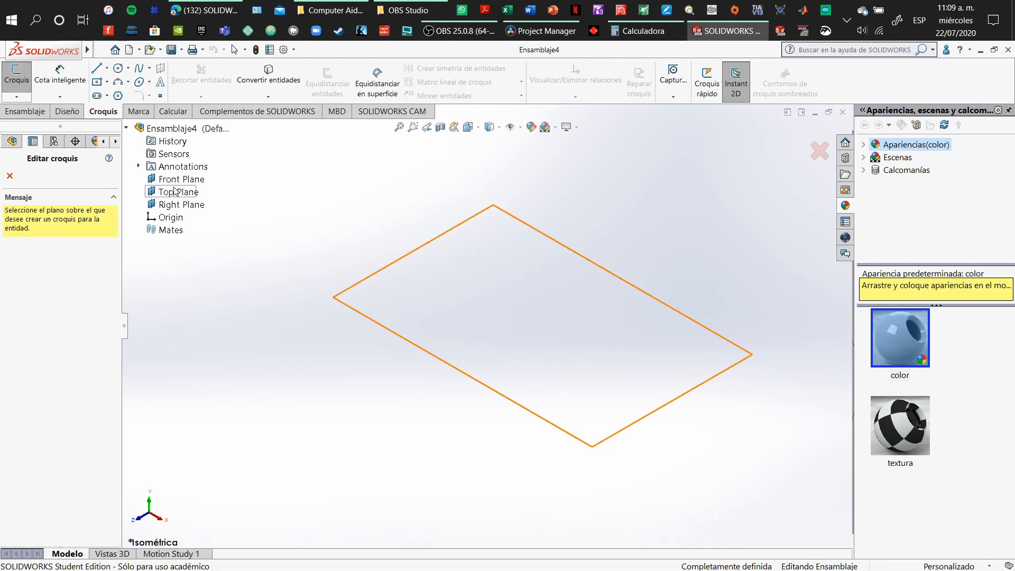
left_click(164, 193)
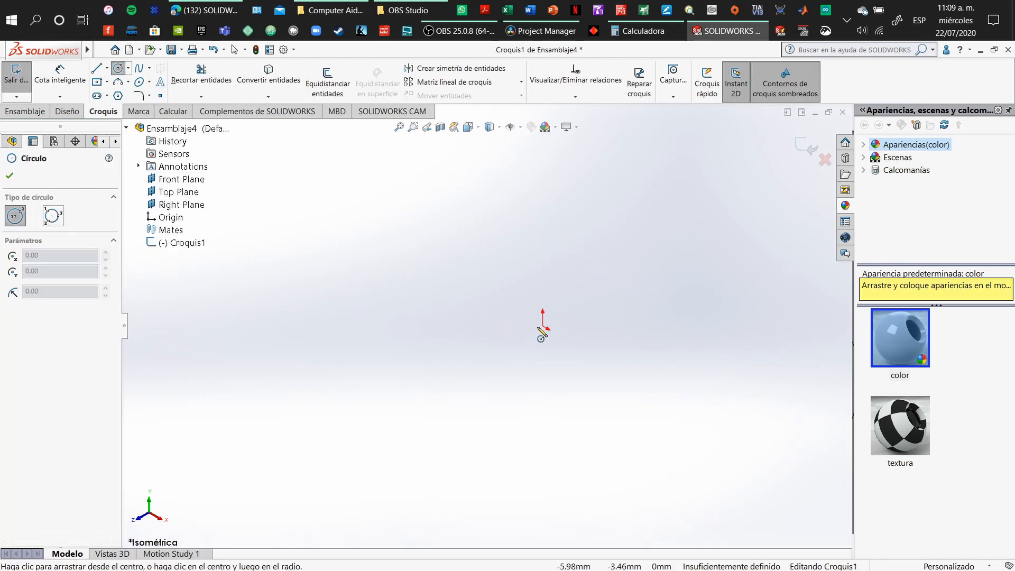
left_click(542, 327)
left_click(593, 274)
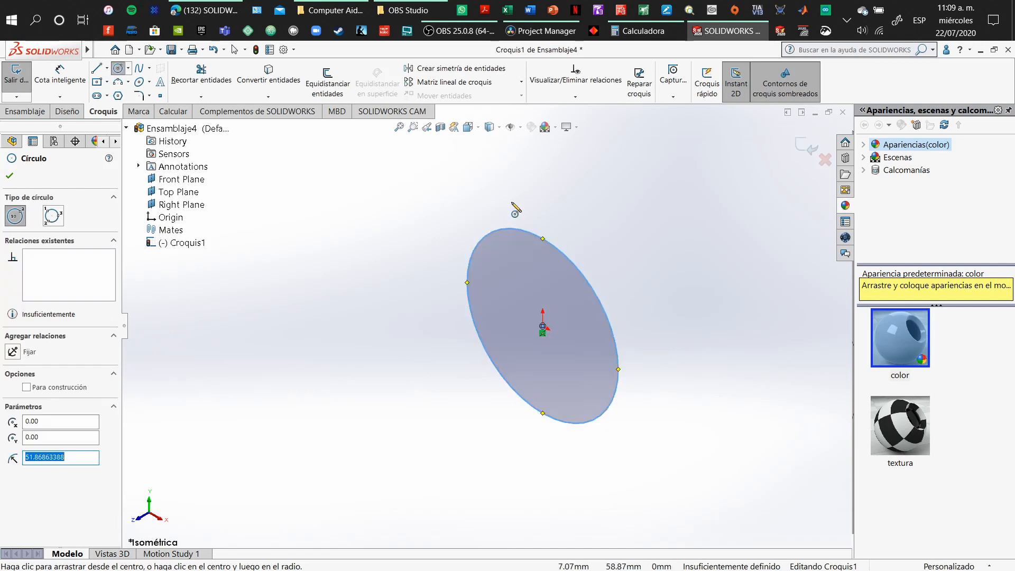
Set the circle's radius to 90 mm and convert it to construction geometry.
left_click(477, 128)
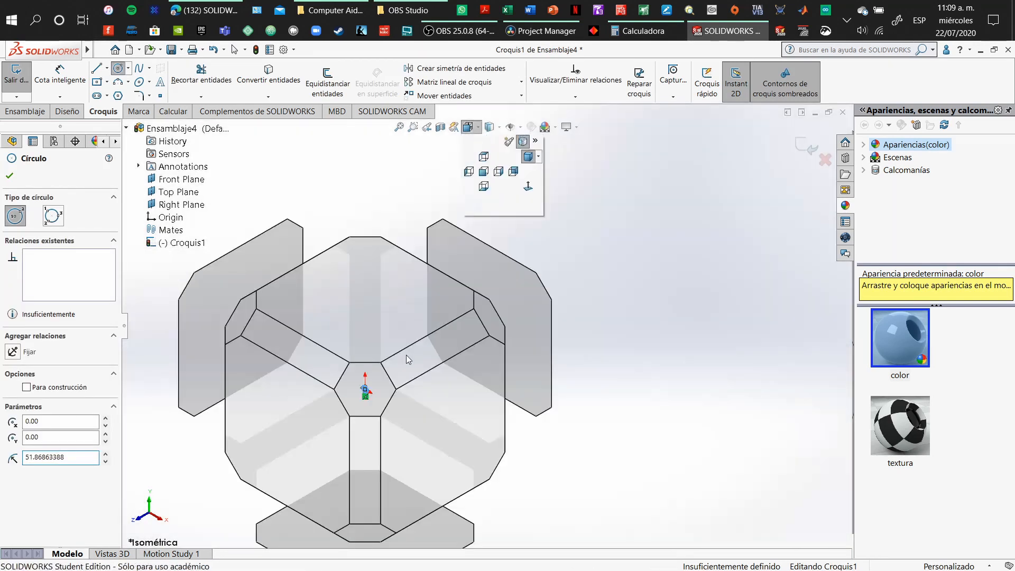
left_click(300, 392)
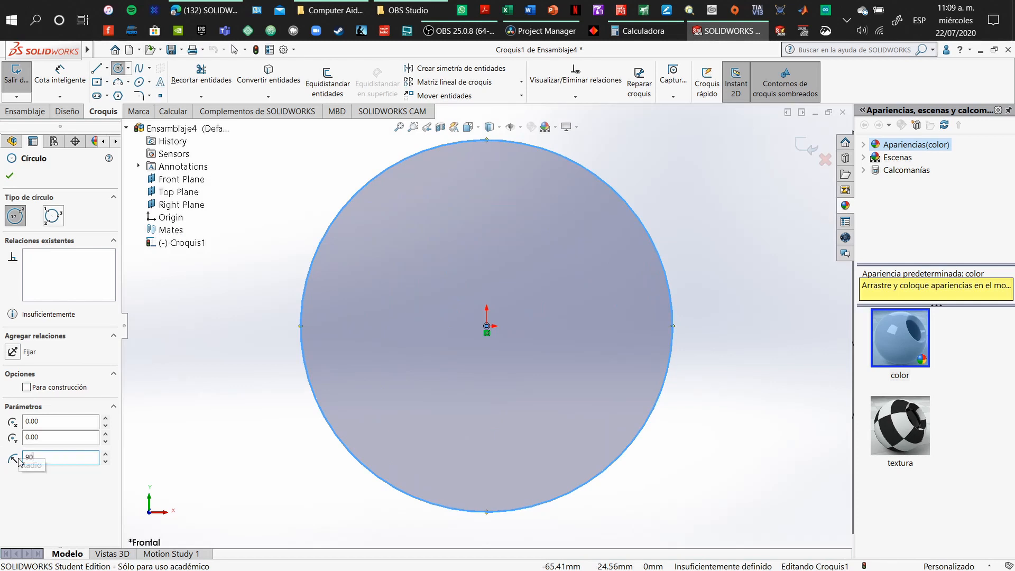
type("90")
key("Return")
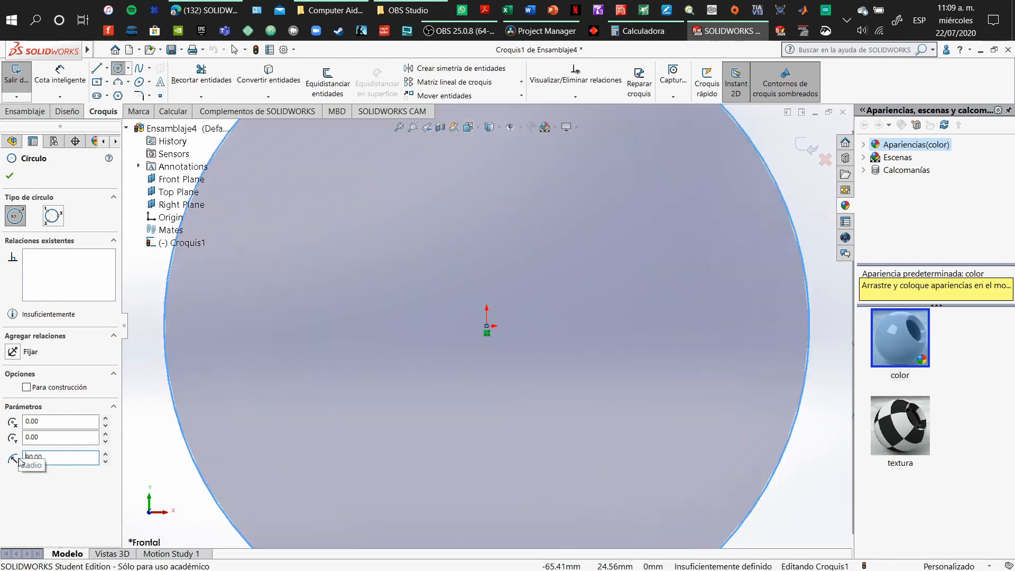
key("f")
left_click(26, 387)
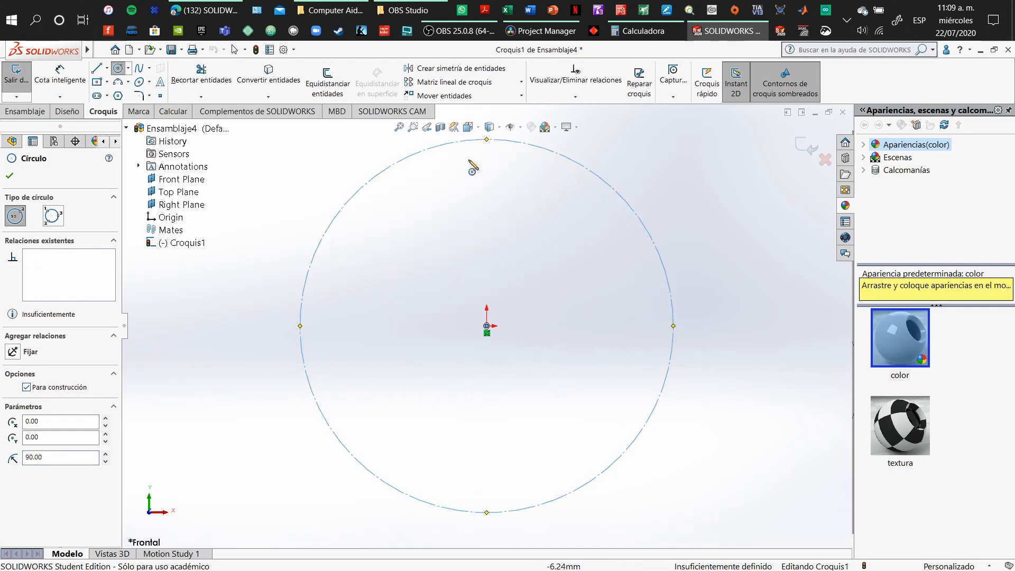
left_click(11, 176)
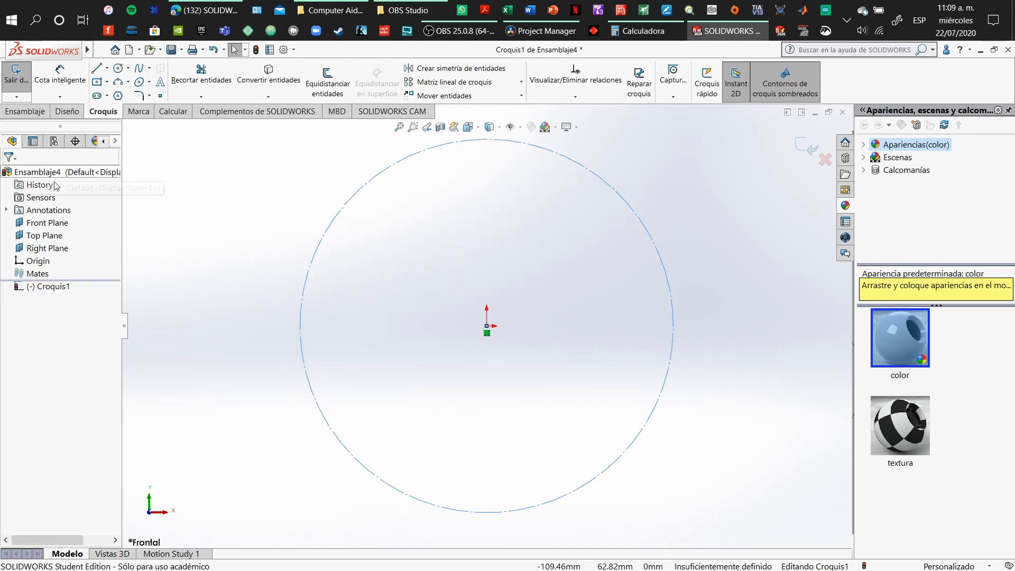
Sketch a second construction circle beside the large one, centred level with the origin, and set its radius to 45 mm.
left_click(118, 70)
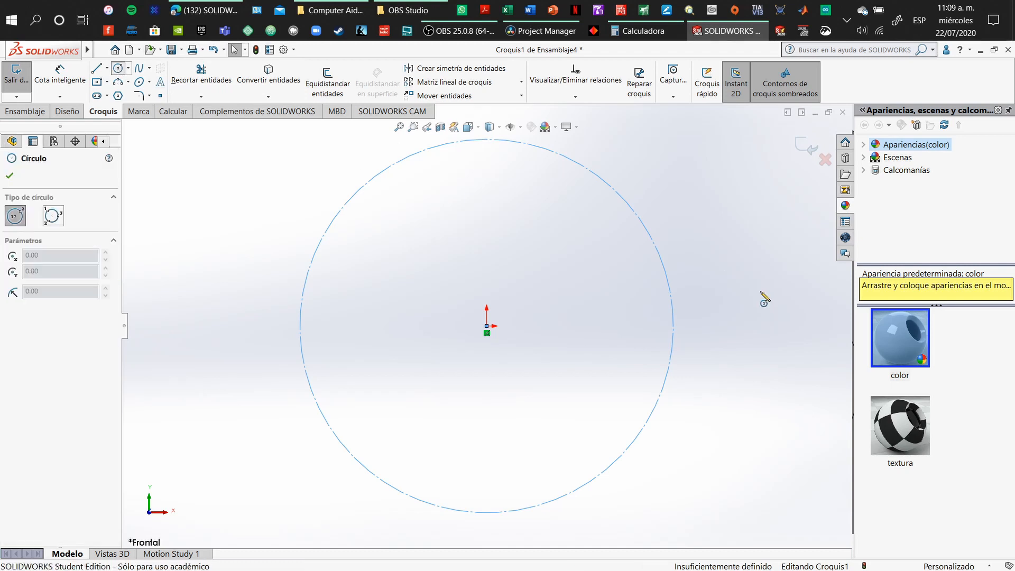
left_click(774, 325)
left_click(784, 260)
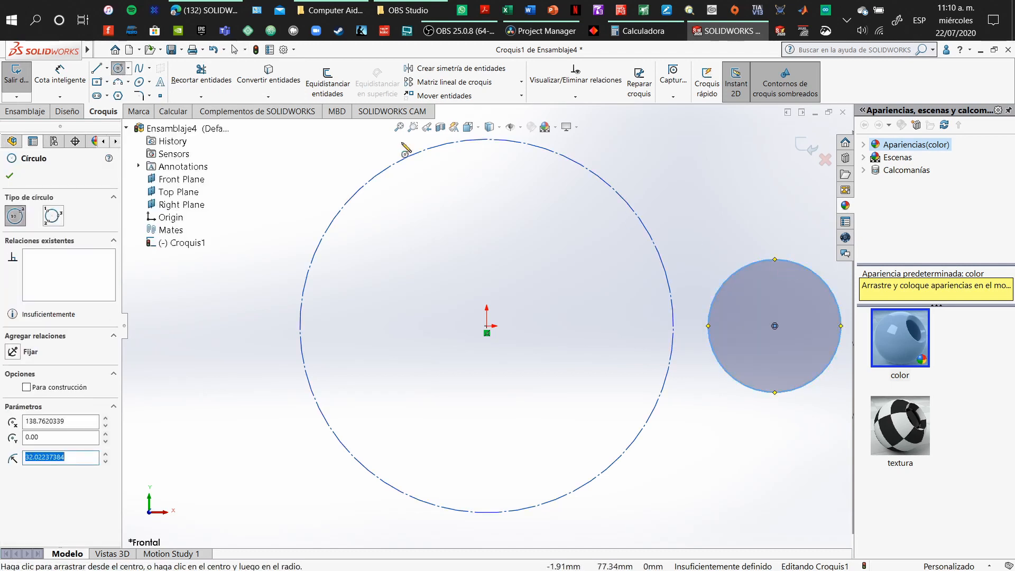
left_click(37, 389)
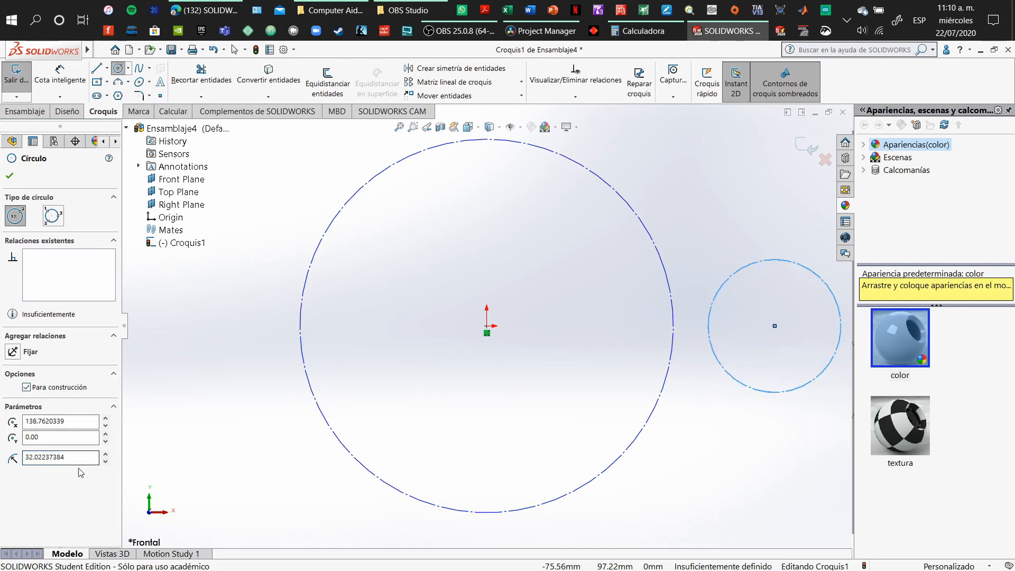
left_click(34, 458)
type("45")
key("Return")
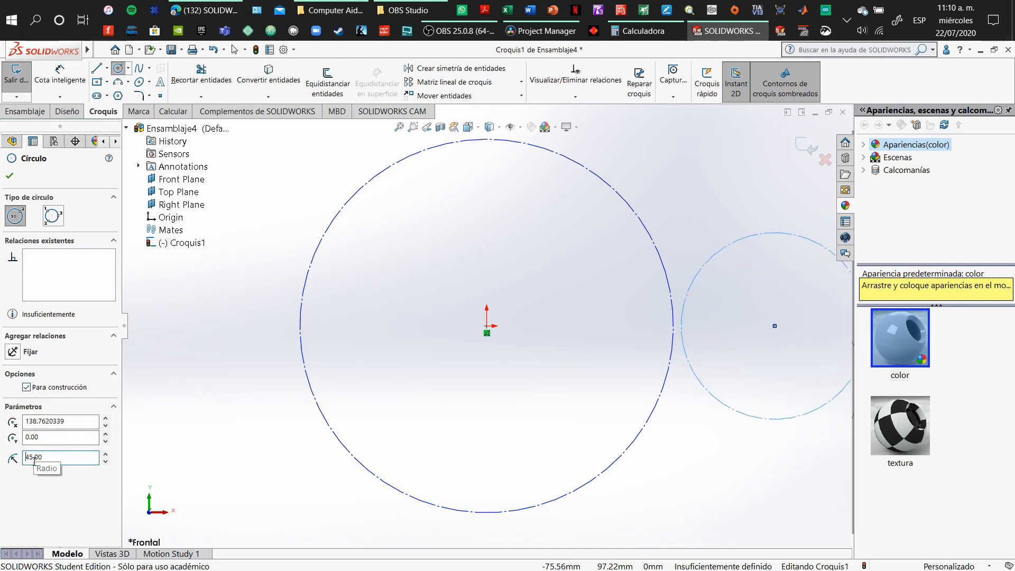
left_click(13, 179)
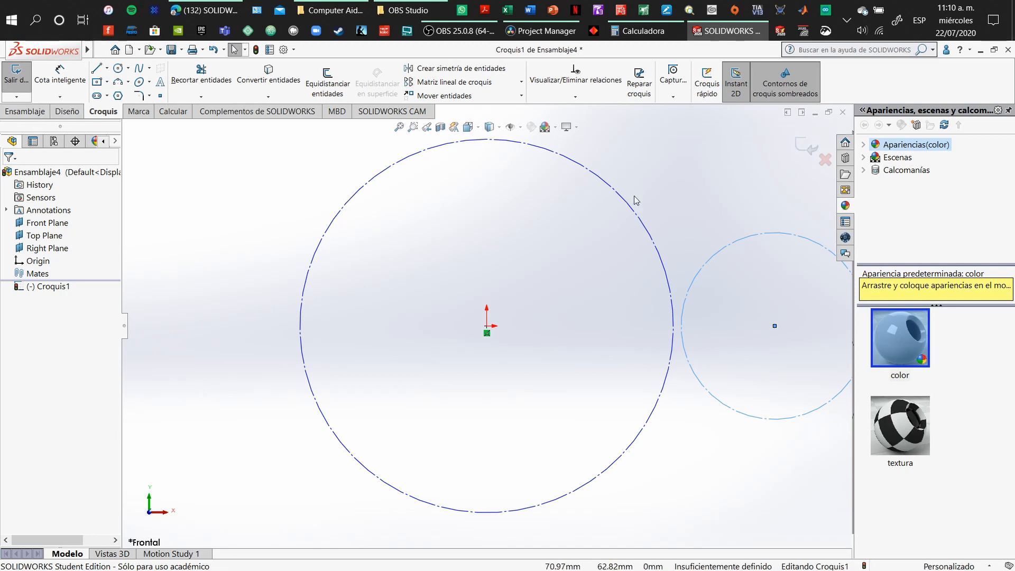
Add a tangent relation between the large and small construction circles.
left_click(653, 233)
left_click(727, 245, "ctrl")
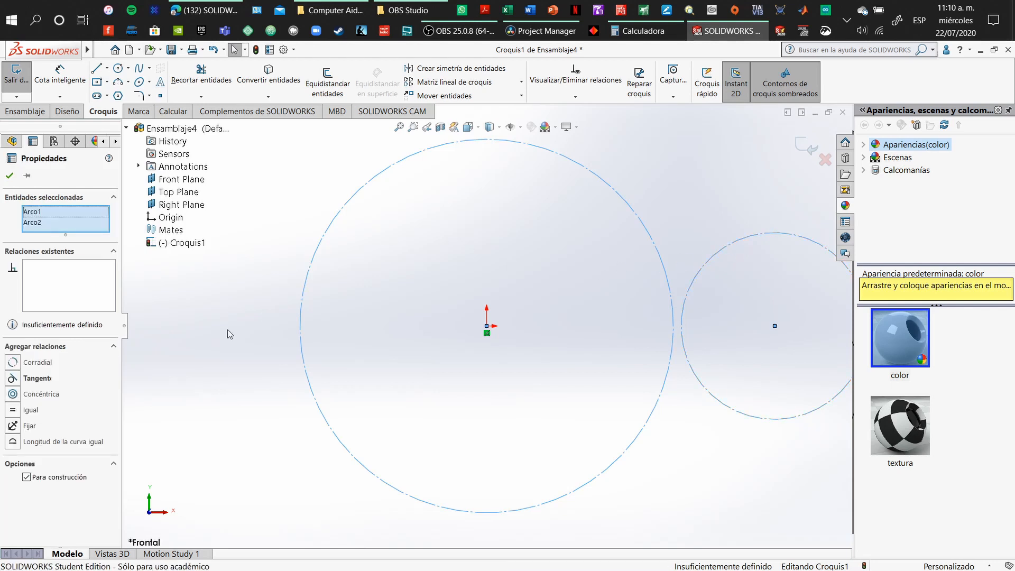
left_click(32, 378)
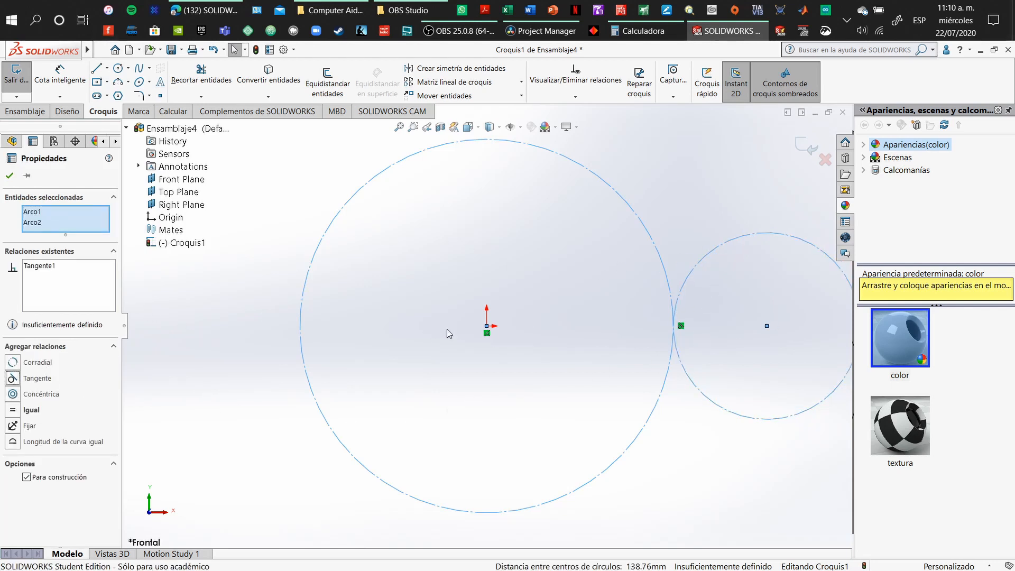
left_click(9, 176)
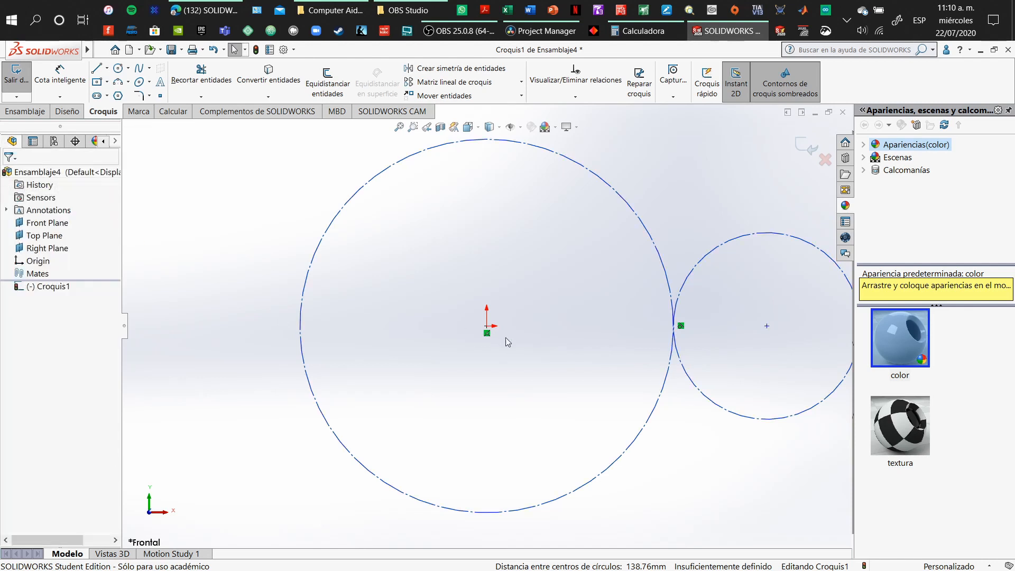
Add a horizontal relation between the centre points of the two circles.
left_click(487, 326)
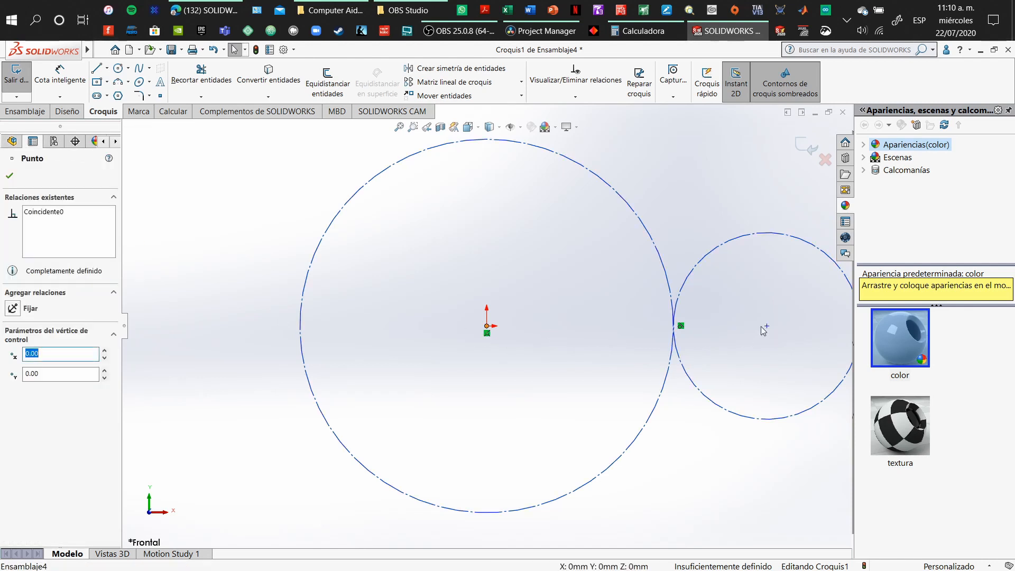
left_click(767, 326, "ctrl")
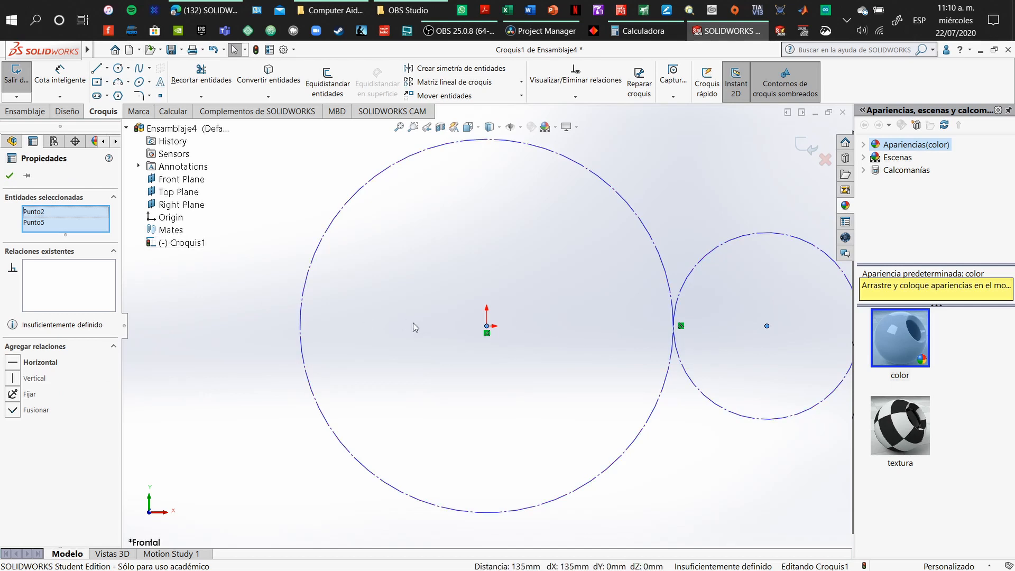
left_click(12, 364)
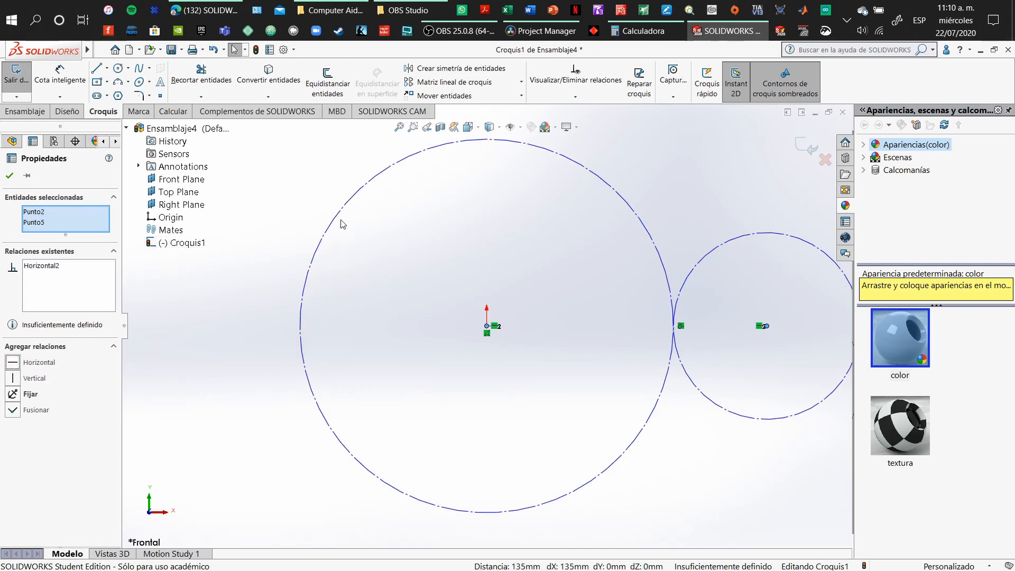
left_click(10, 176)
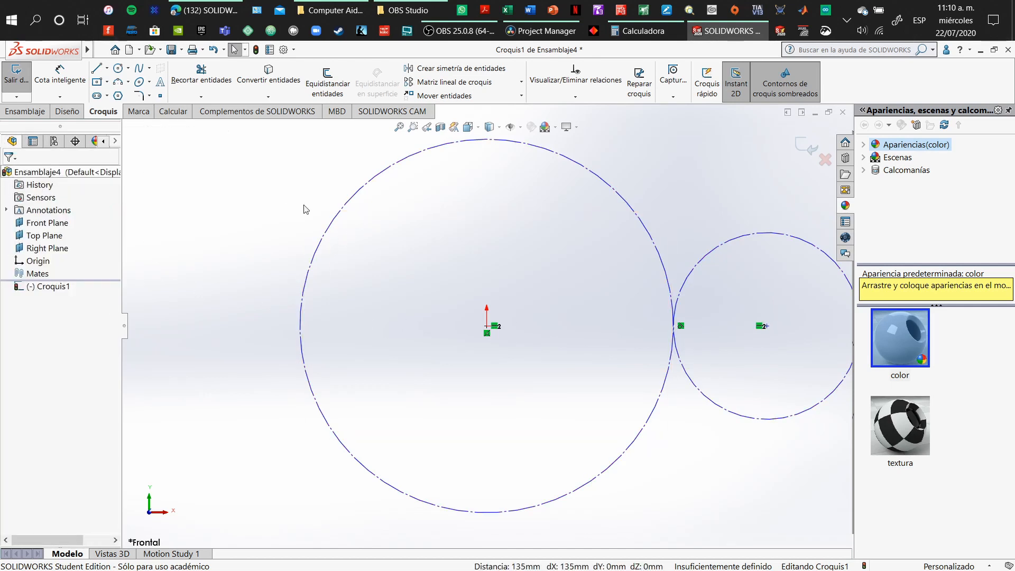
Exit the sketch and turn on sketch visibility in the assembly's graphics area.
left_click(807, 148)
left_click(690, 228)
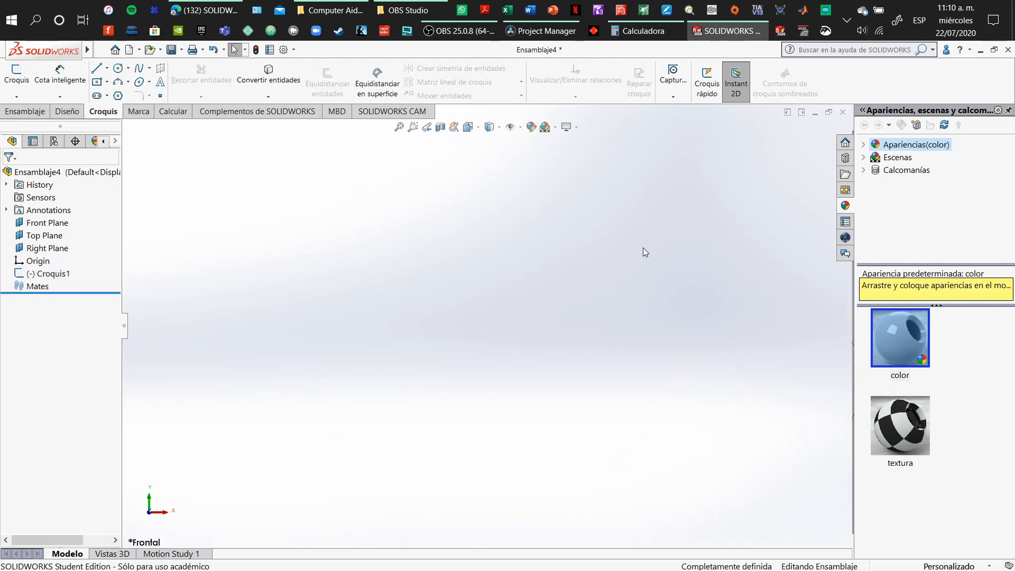
left_click(53, 272)
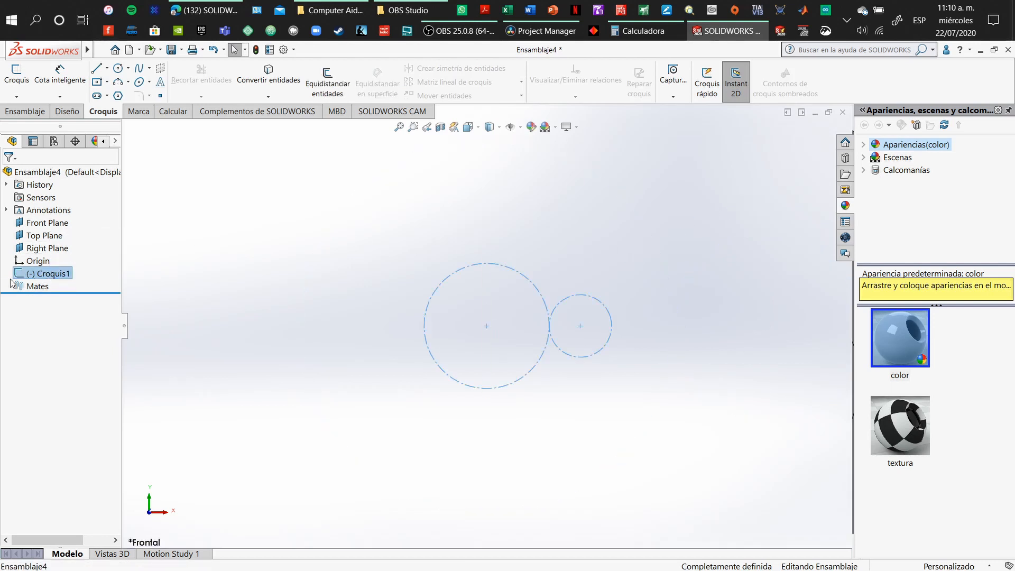
left_click(35, 273)
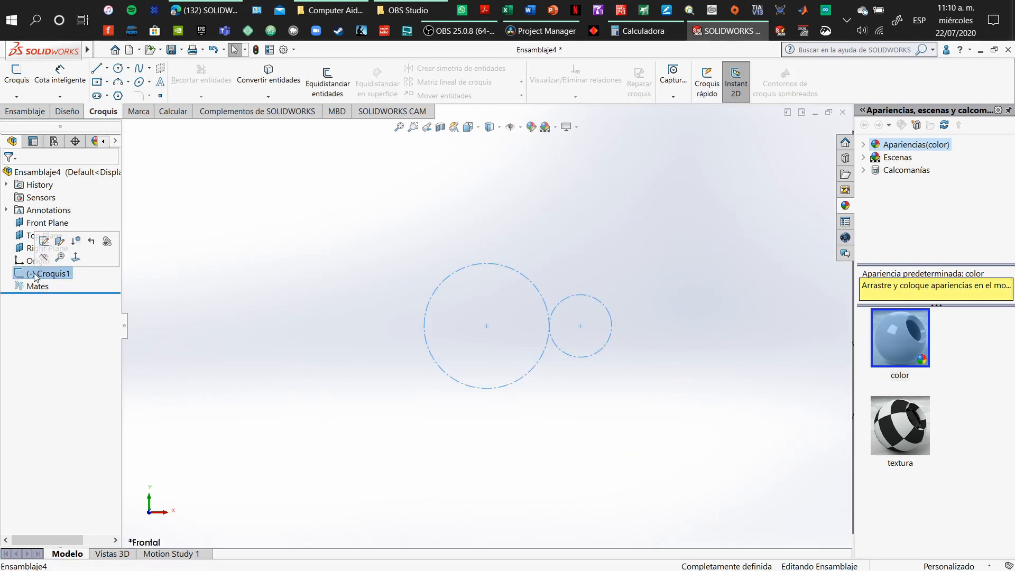
left_click(479, 189)
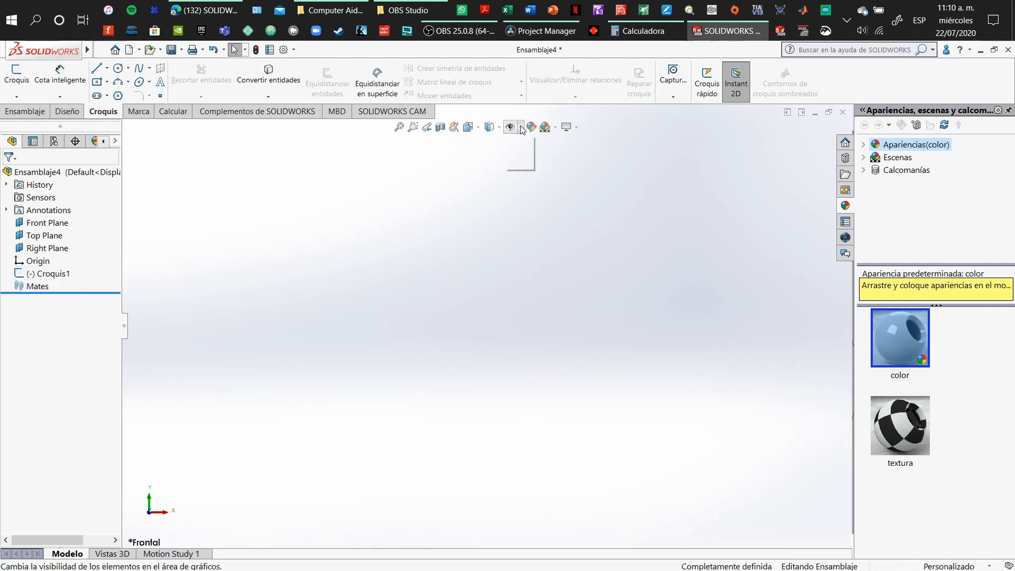
left_click(520, 128)
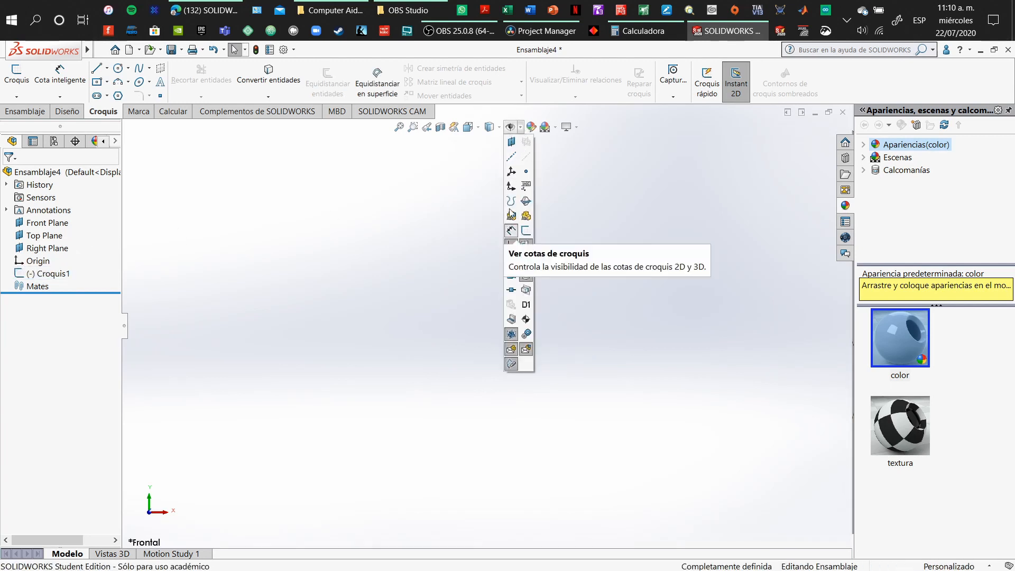
left_click(519, 129)
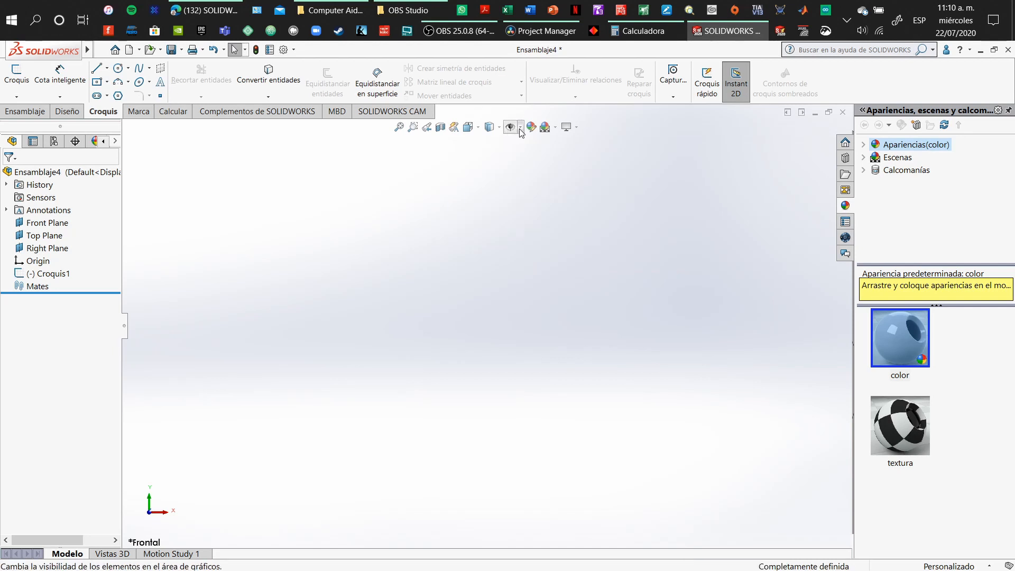
left_click(521, 127)
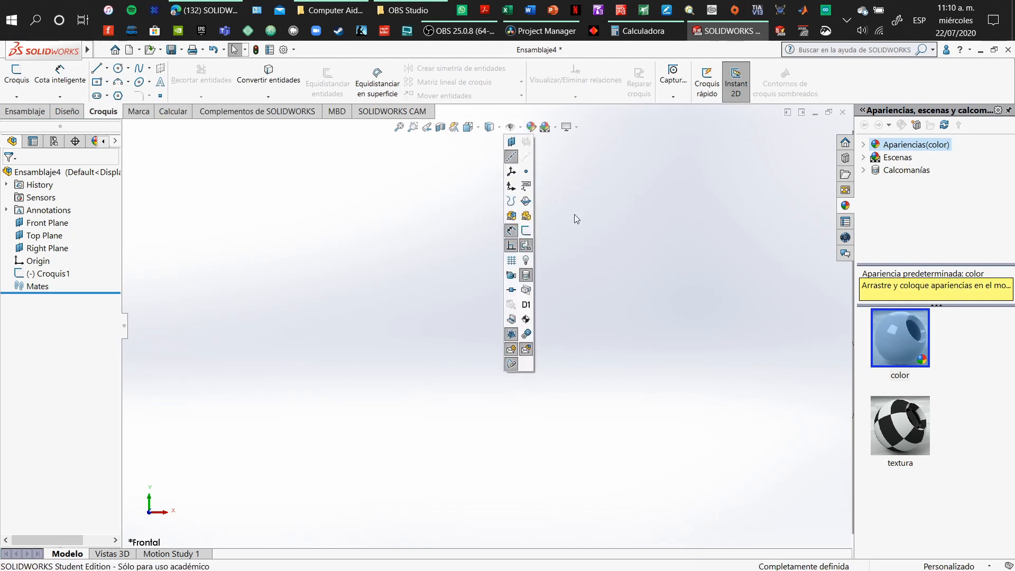
left_click(514, 129)
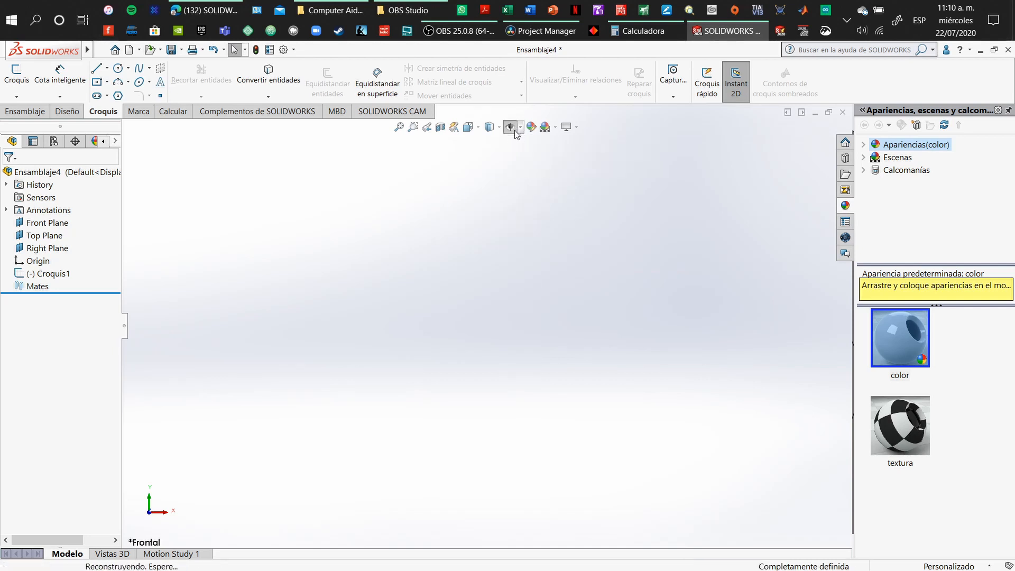
left_click(516, 133)
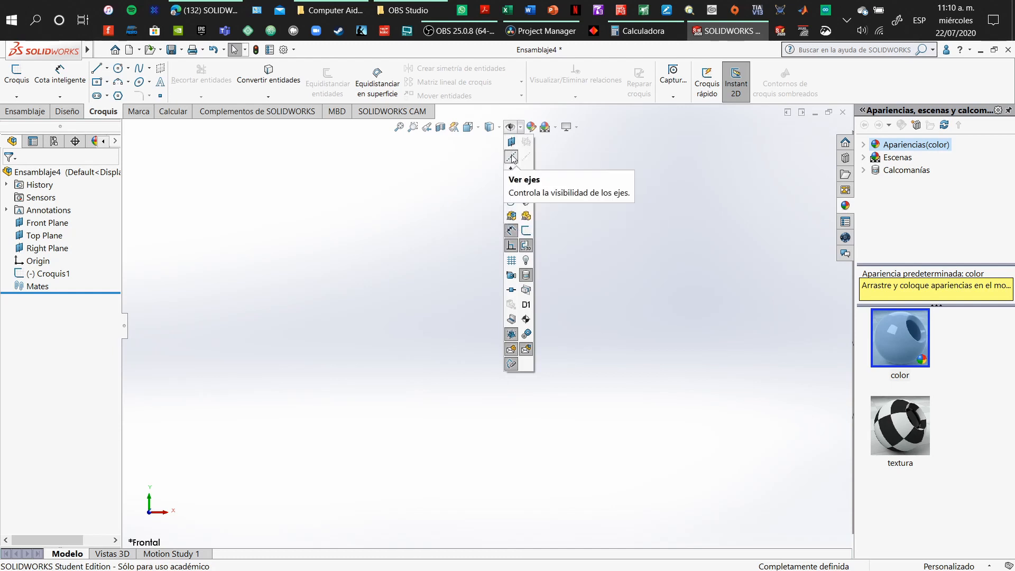
left_click(527, 231)
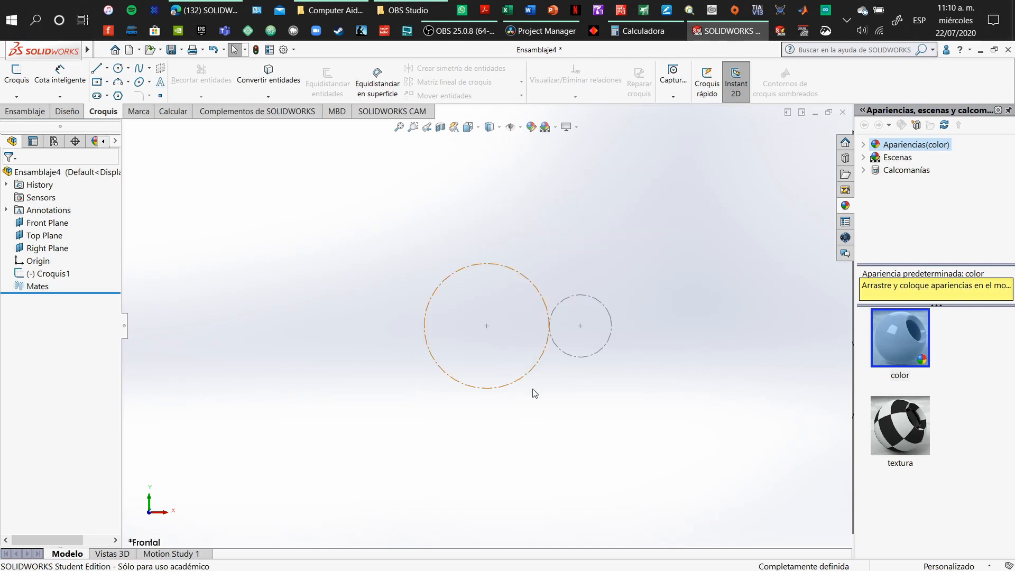
Insert the part gear 0 from the Piezas folder and place it over the large construction circle.
scroll(533, 390, "down", 5)
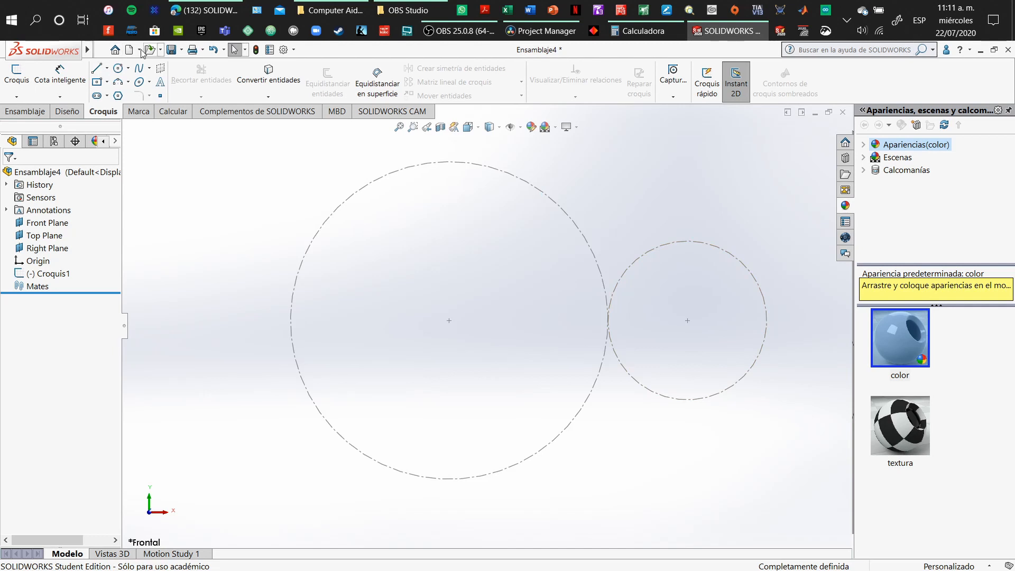
left_click(25, 111)
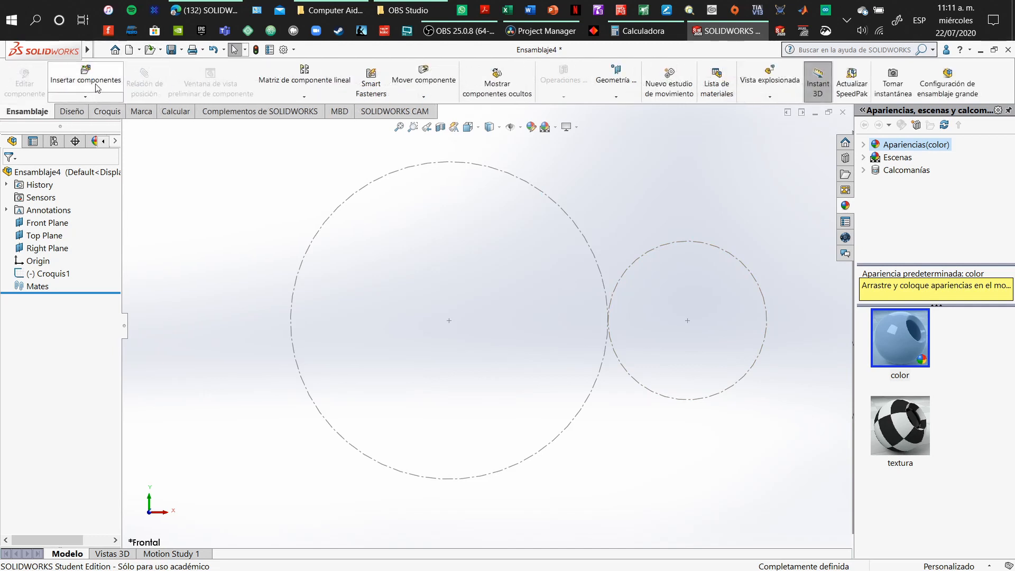
left_click(97, 87)
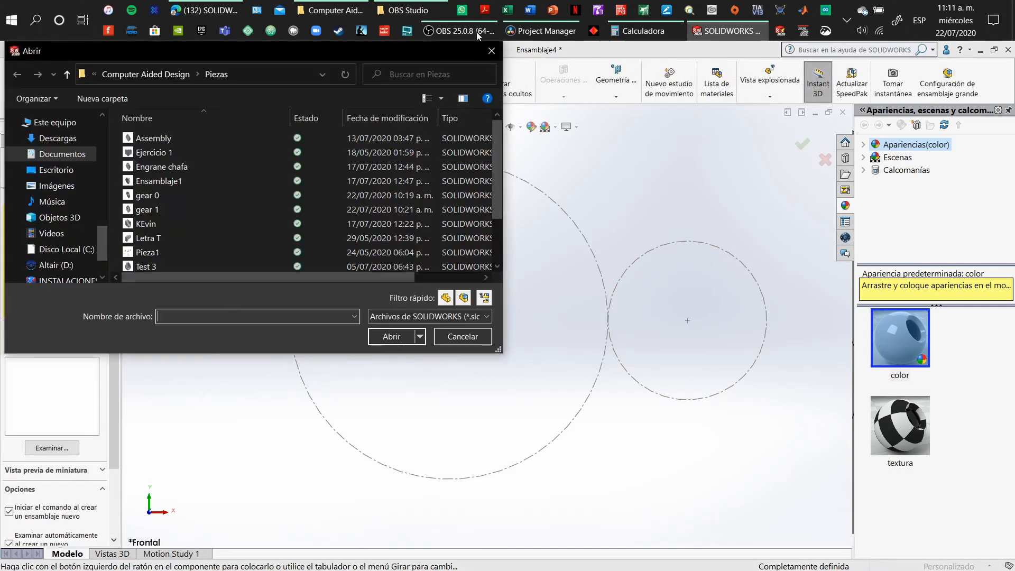
left_click(473, 32)
left_click(468, 33)
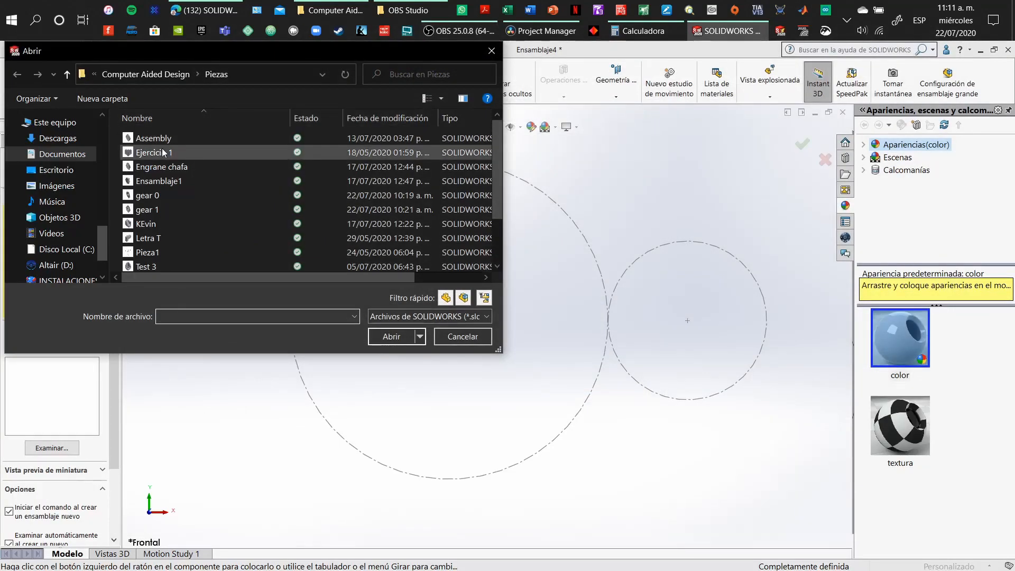
scroll(167, 153, "down", 2)
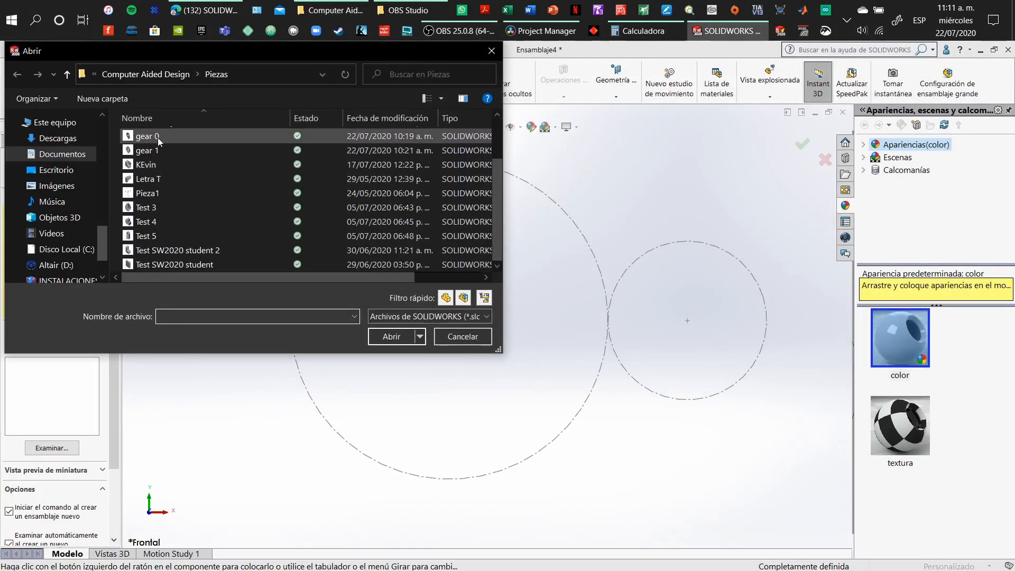
left_click(179, 137)
double_click(189, 135)
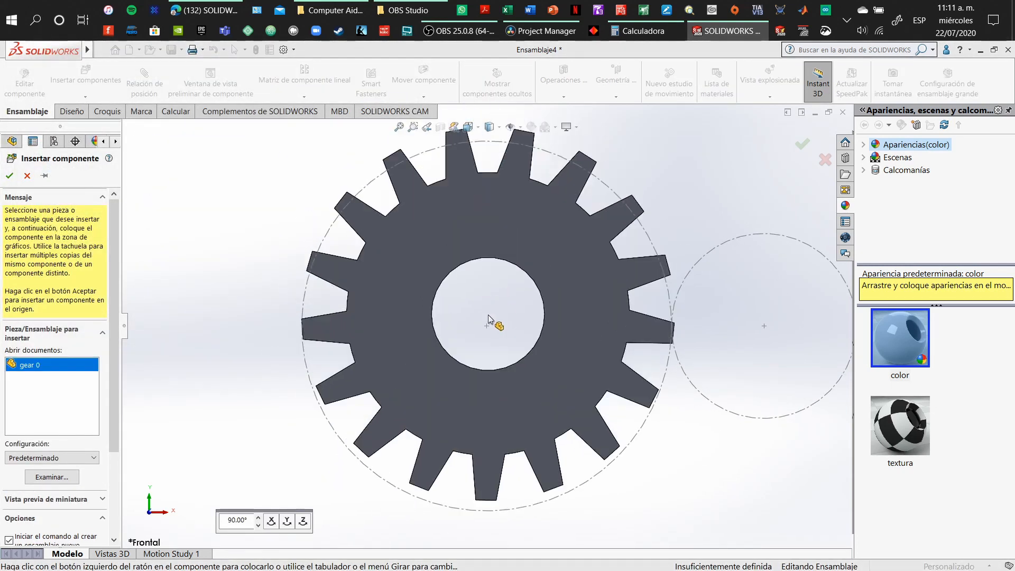
left_click(487, 315)
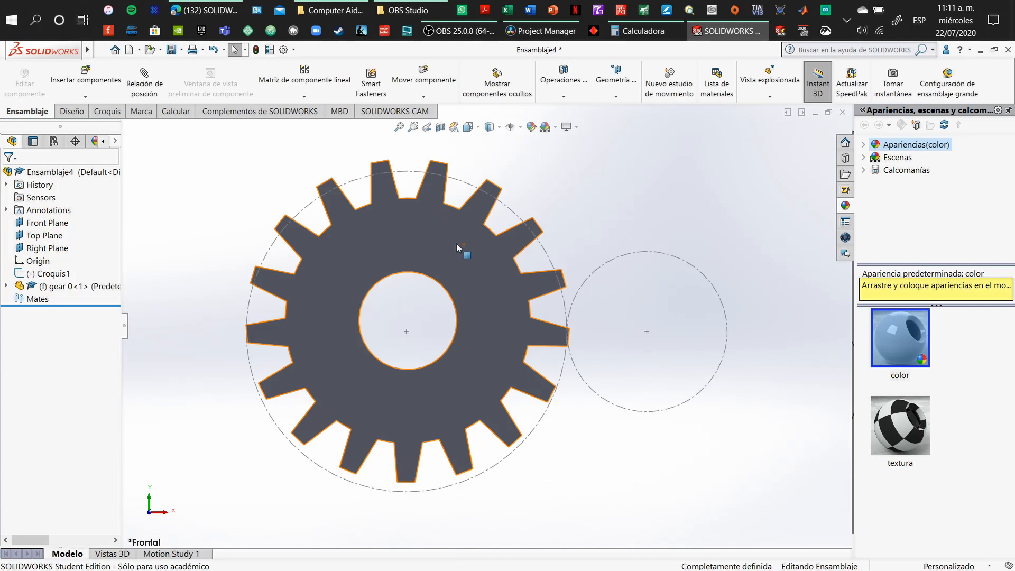
Change the inserted gear 0 component from fixed to floating.
left_click(456, 249)
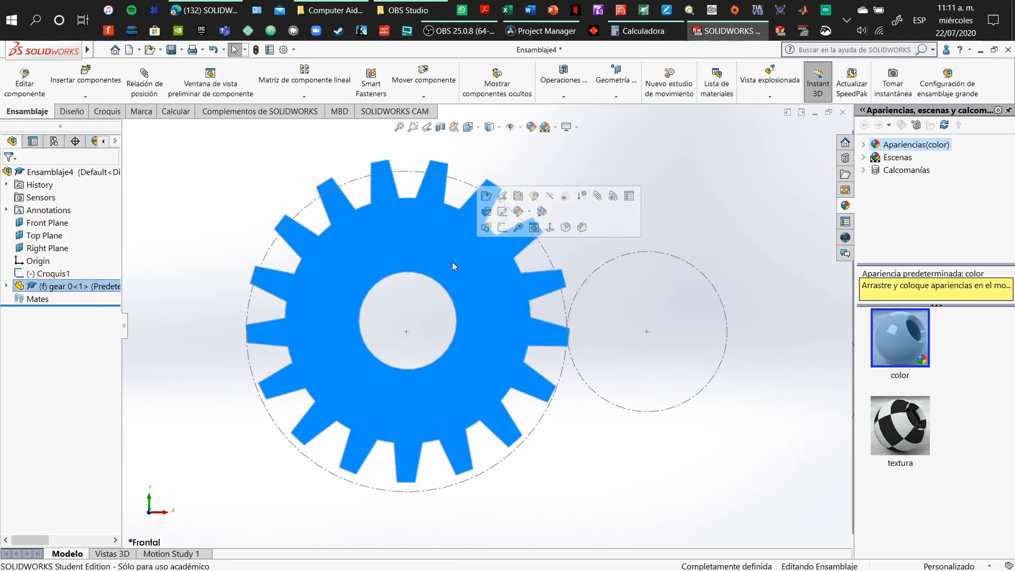
left_click(284, 180)
left_click(417, 251)
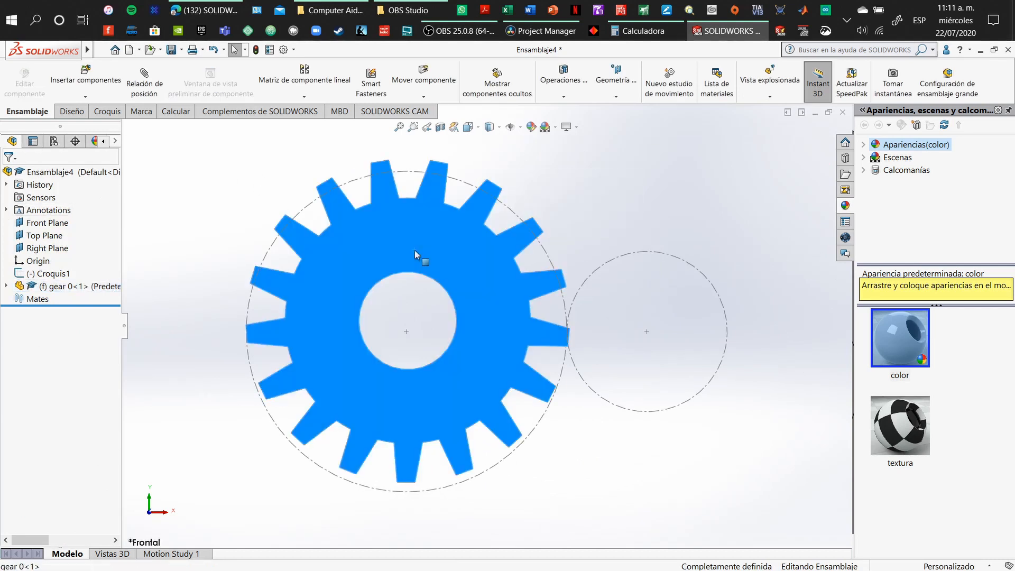
right_click(418, 252)
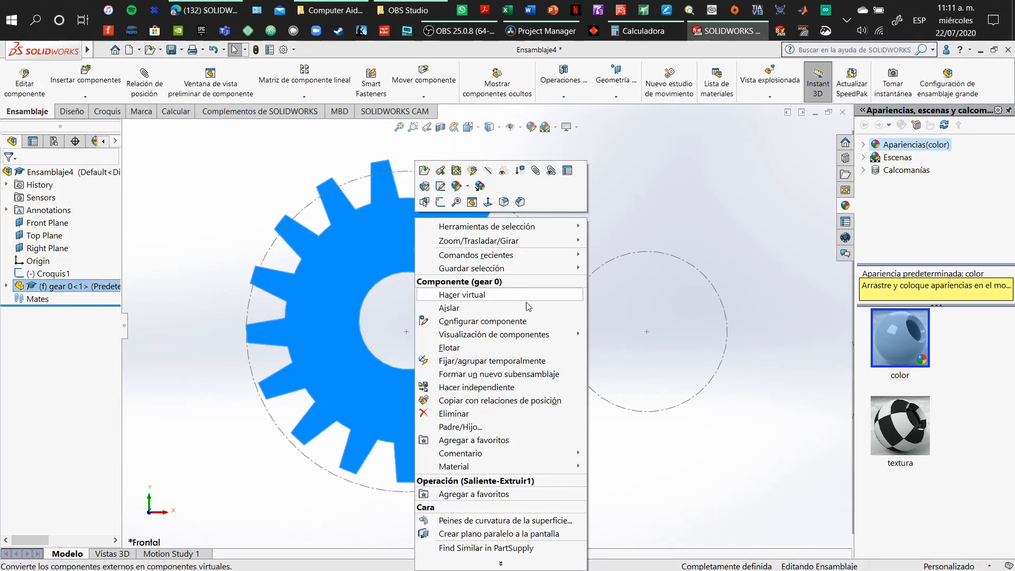
left_click(465, 347)
Add a coincident mate between the gear's front face and the assembly's Front Plane.
scroll(428, 251, "up", 2)
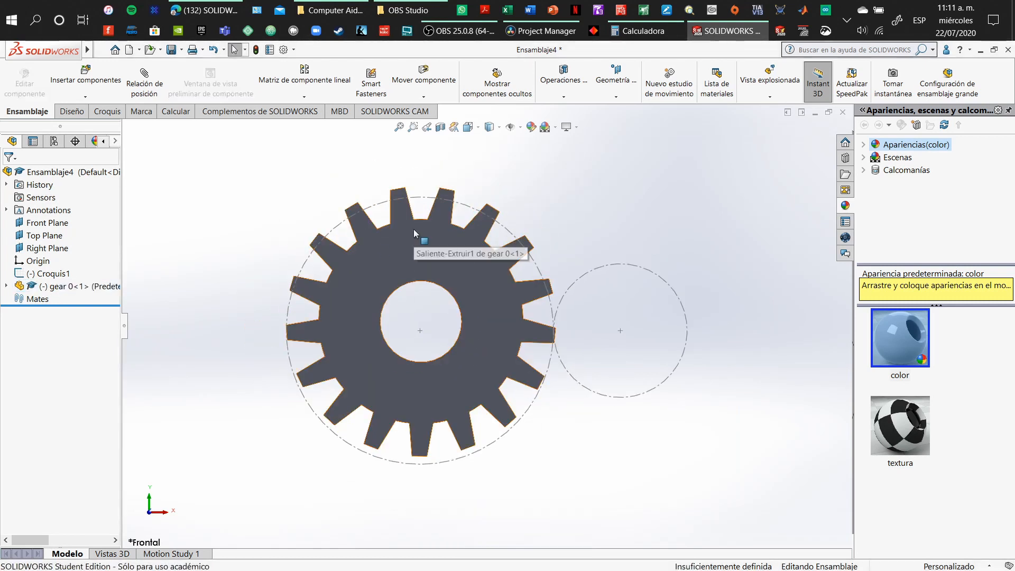
left_click(450, 248)
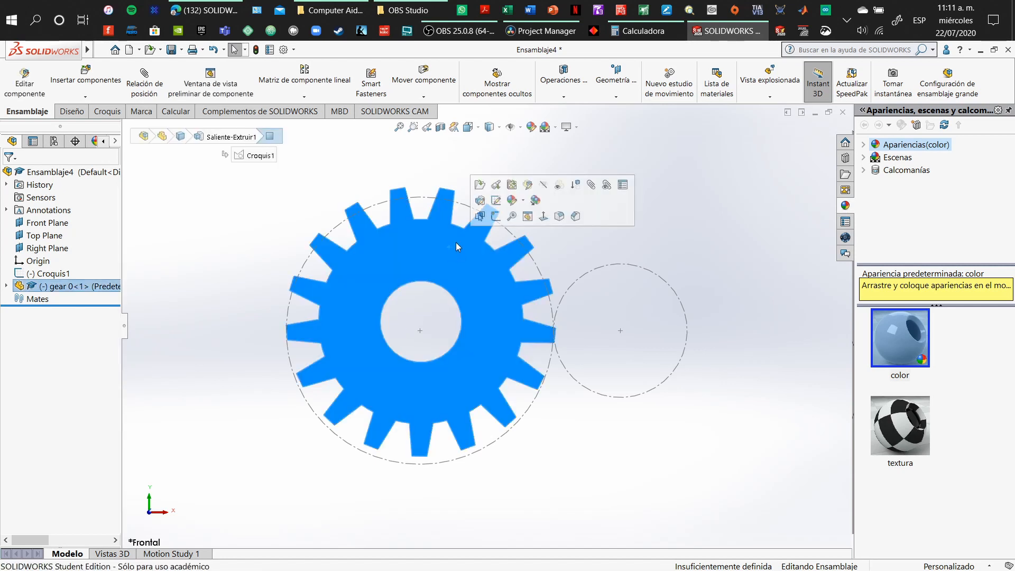
left_click(434, 196)
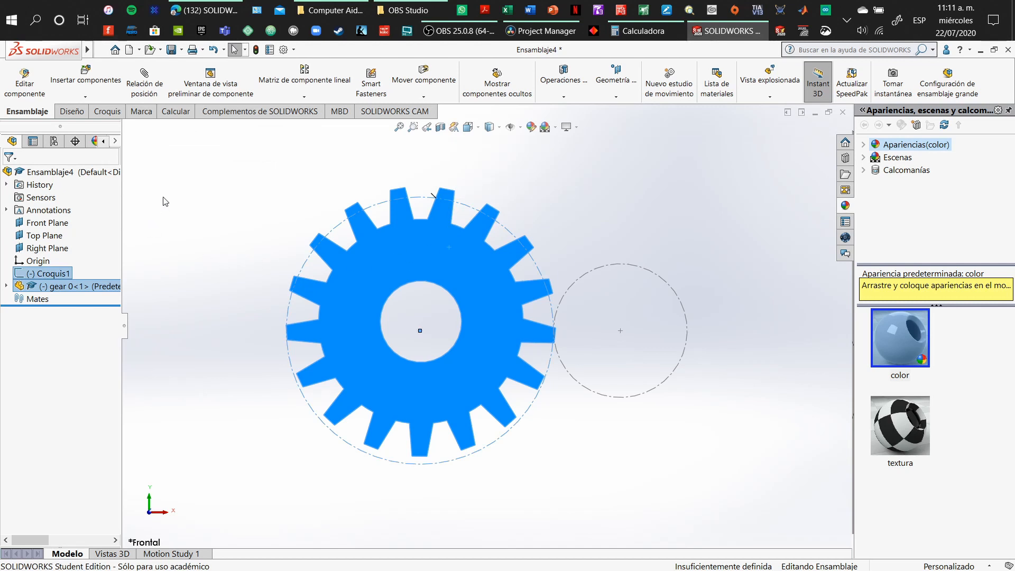
left_click(228, 207)
left_click(152, 89)
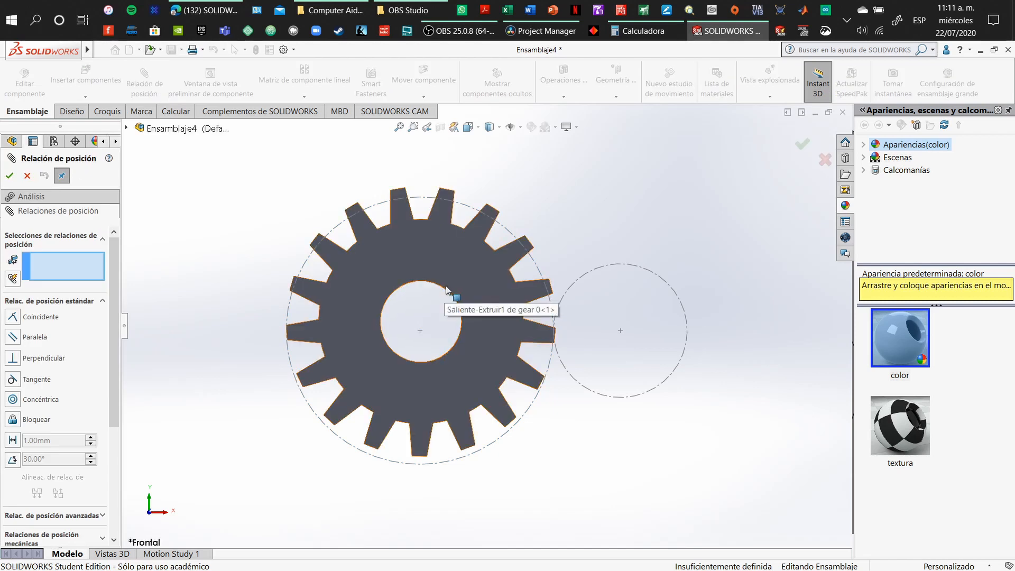
left_click(427, 268)
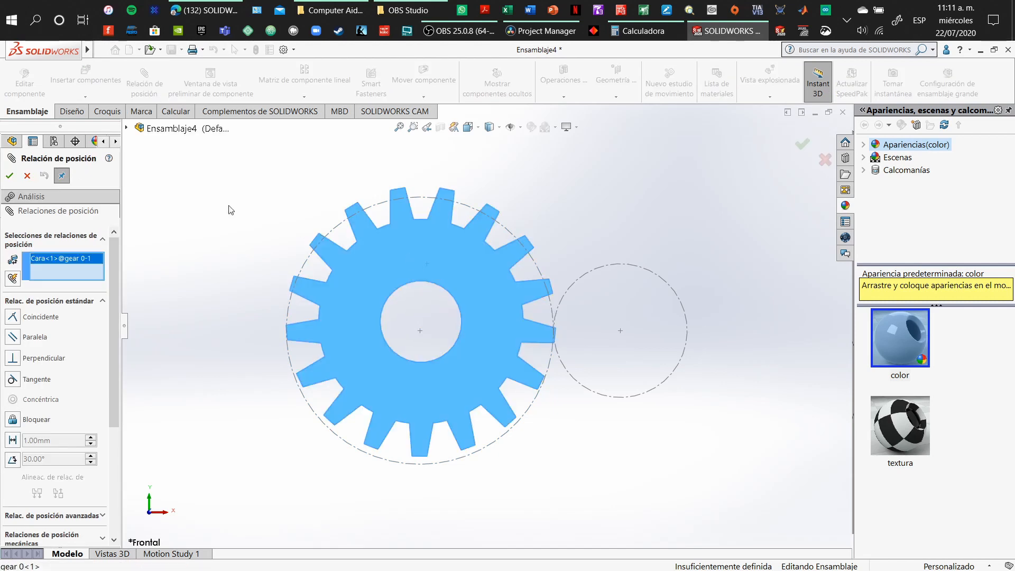
left_click(127, 128)
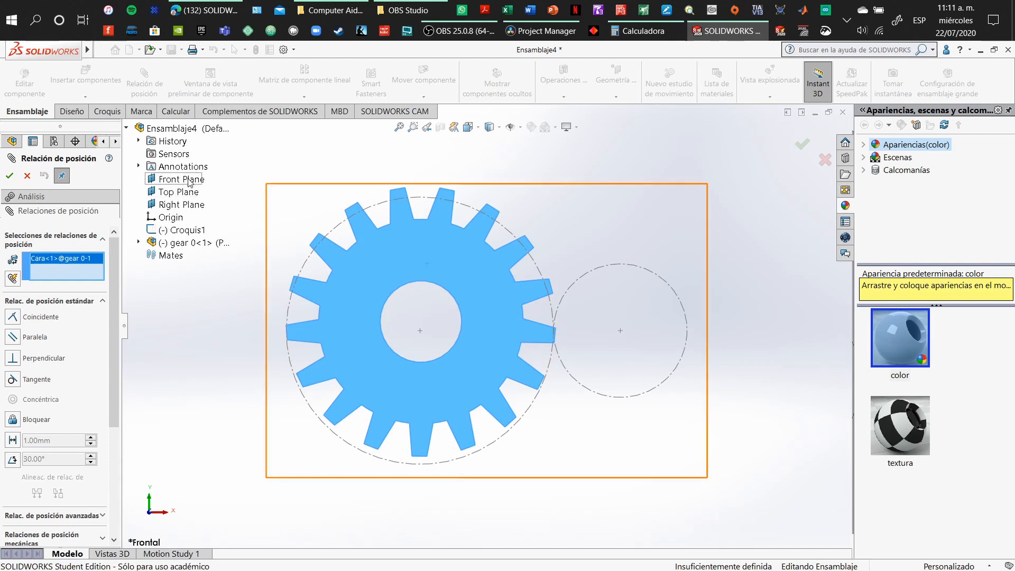
left_click(182, 179)
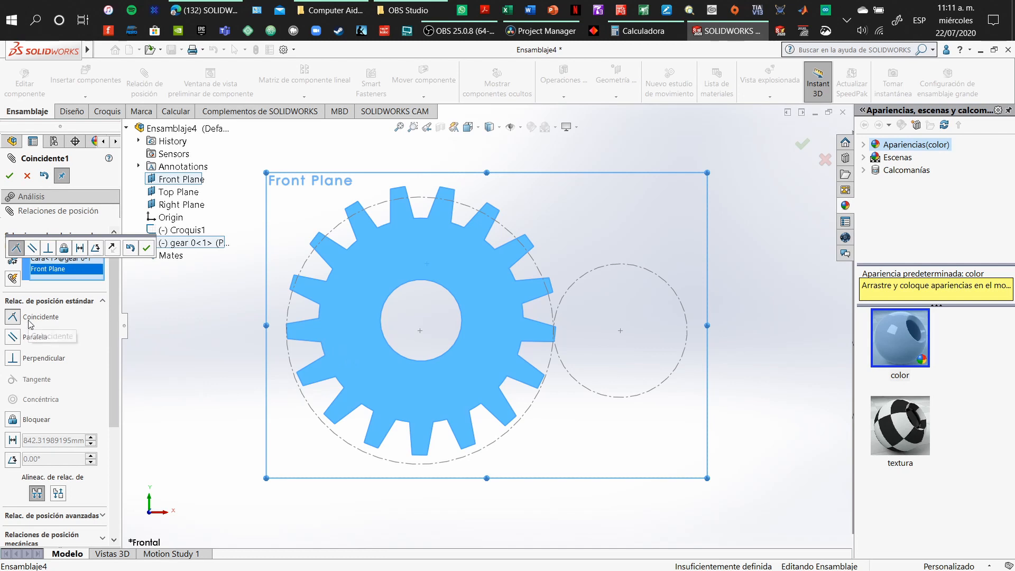
left_click(147, 248)
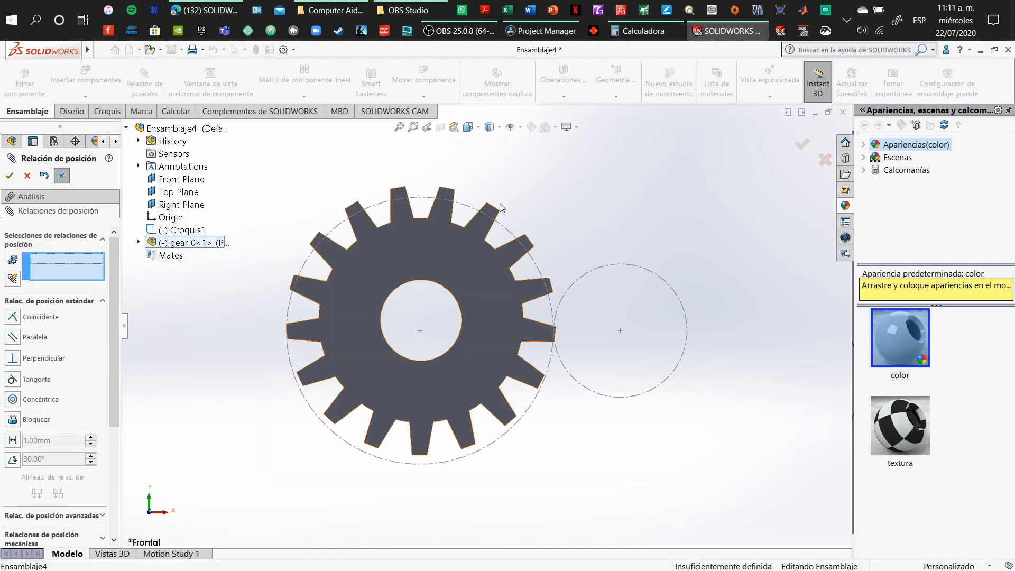
Add a concentric mate between the gear's bore edge and the large construction circle, and finish mating.
left_click(445, 289)
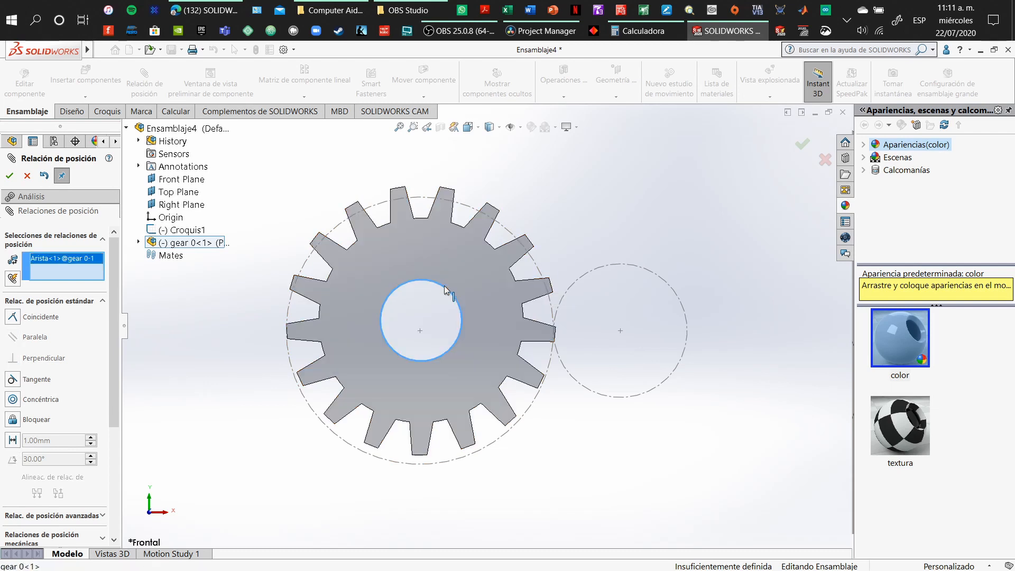
left_click(467, 210)
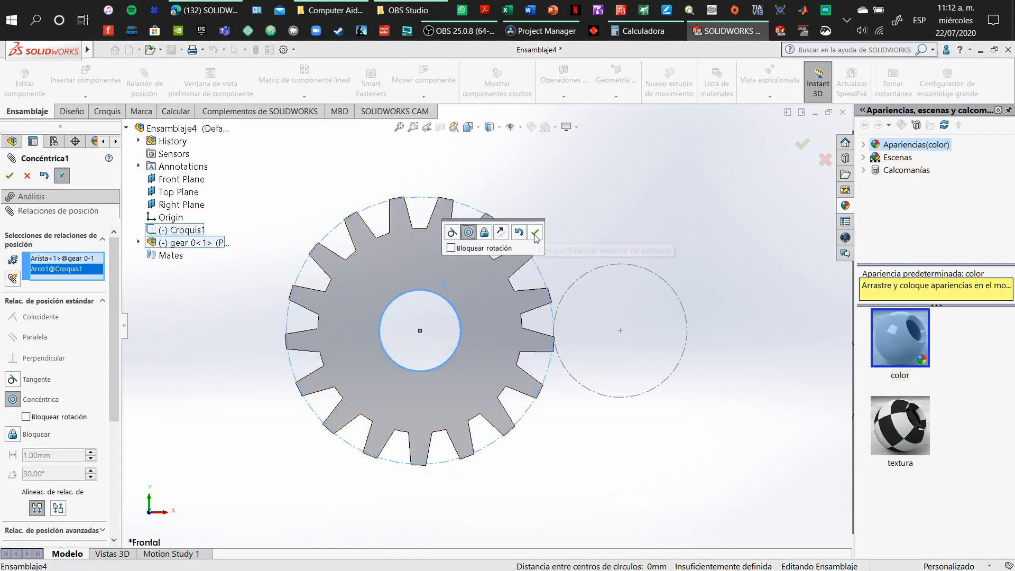
left_click(535, 236)
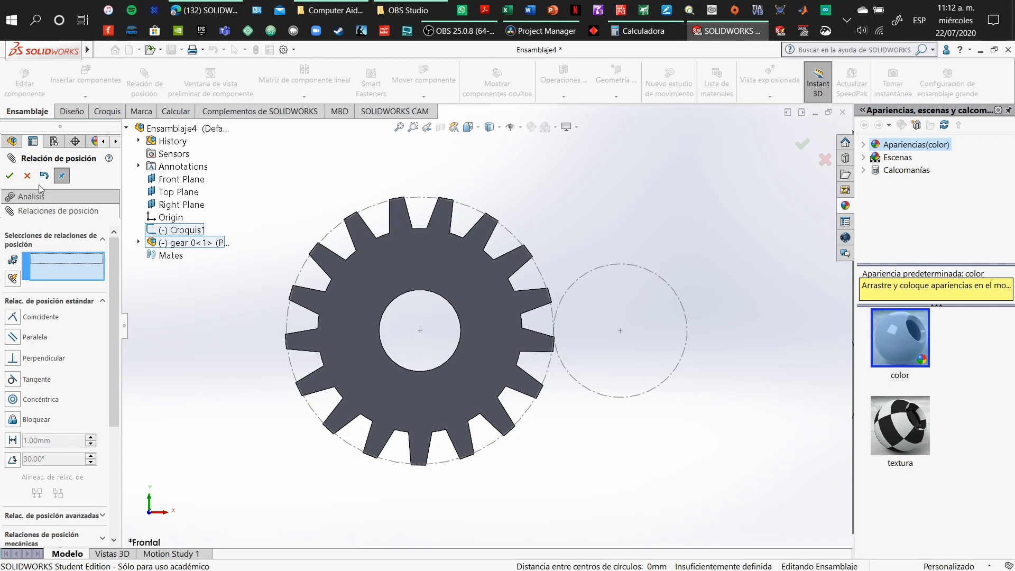
left_click(63, 196)
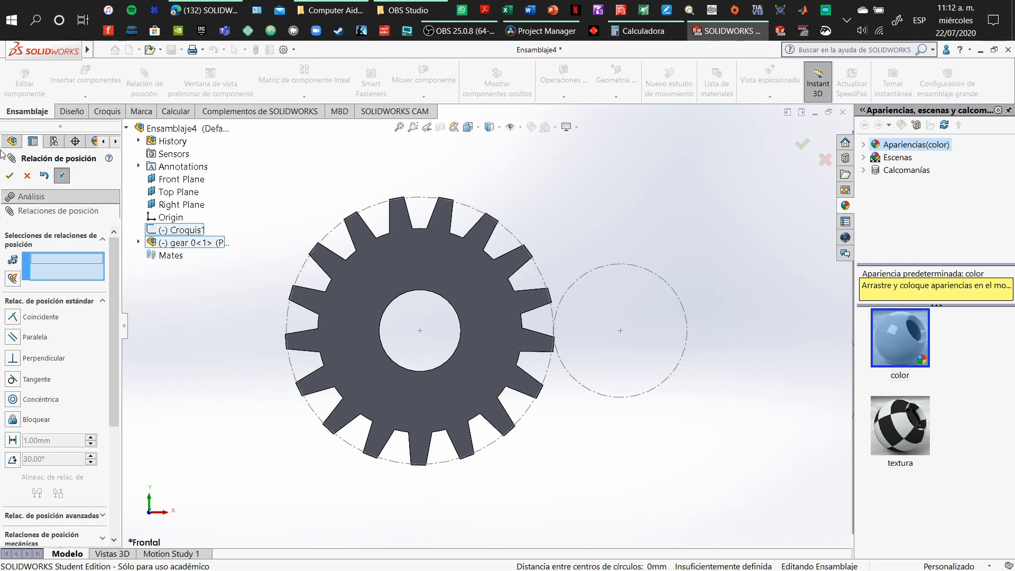
left_click(10, 177)
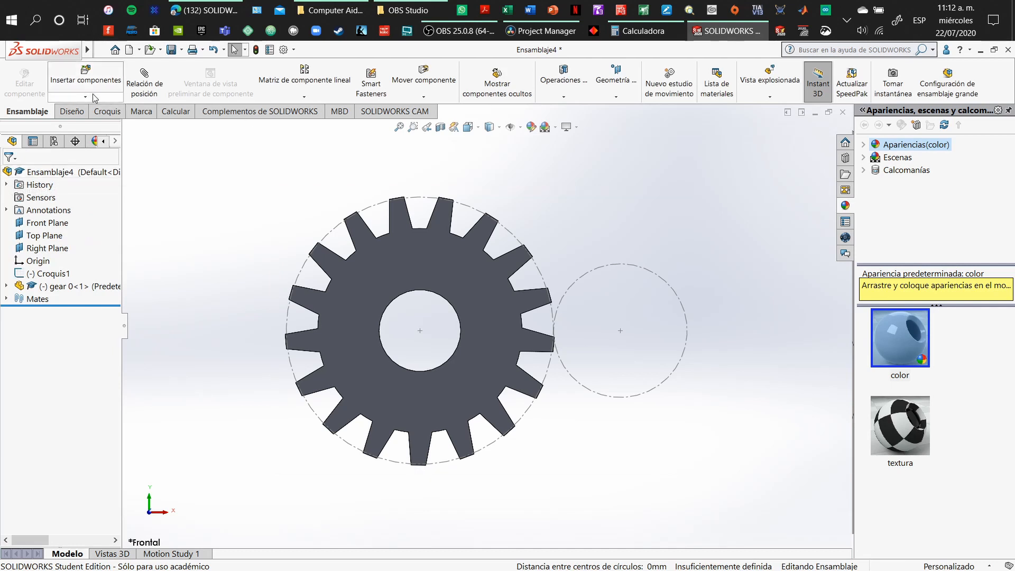
Insert a second copy of the part gear 0 from the Piezas folder over the small construction circle.
left_click(107, 71)
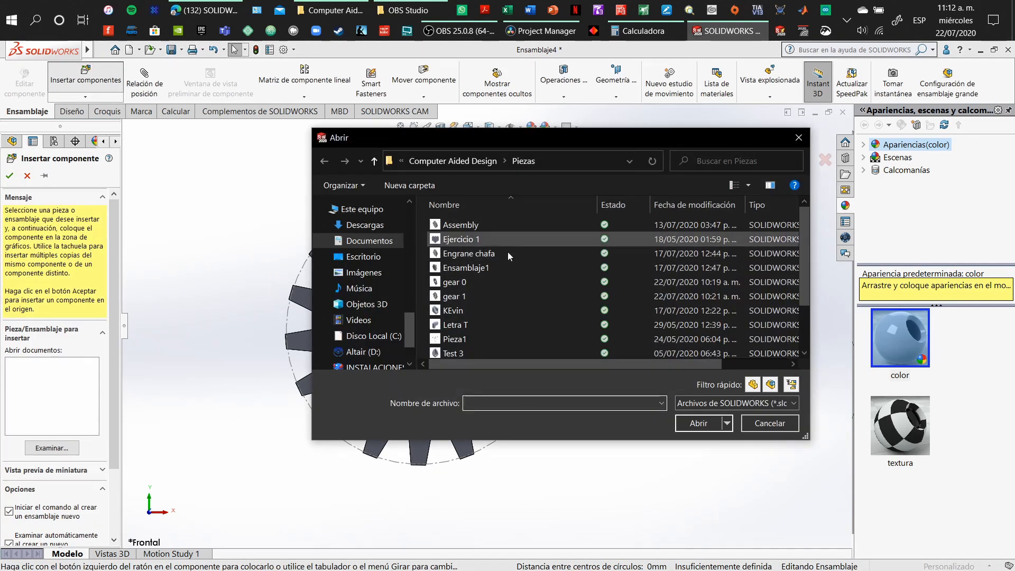
scroll(510, 256, "down", 2)
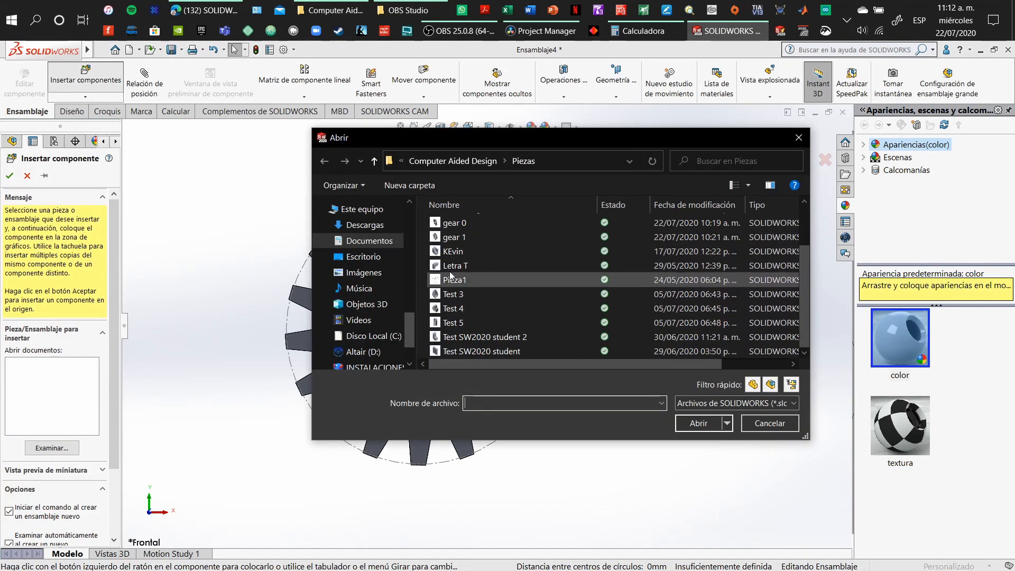
left_click(462, 227)
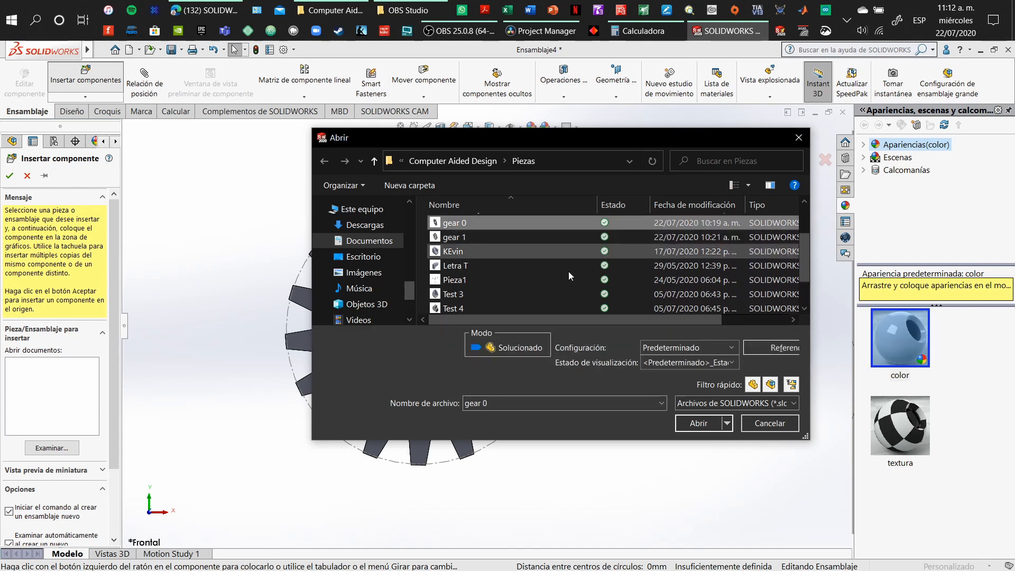
left_click(705, 421)
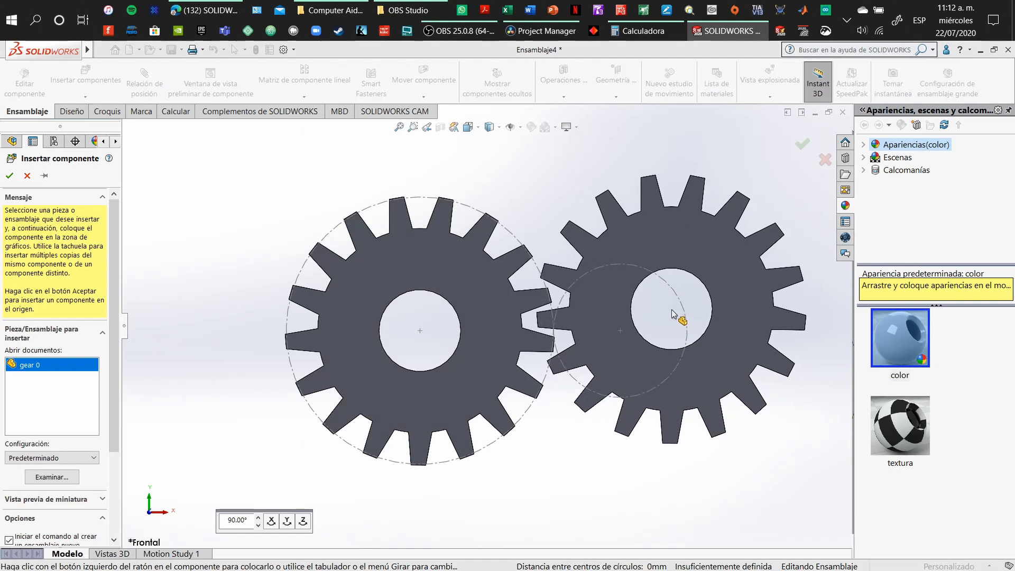
left_click(664, 311)
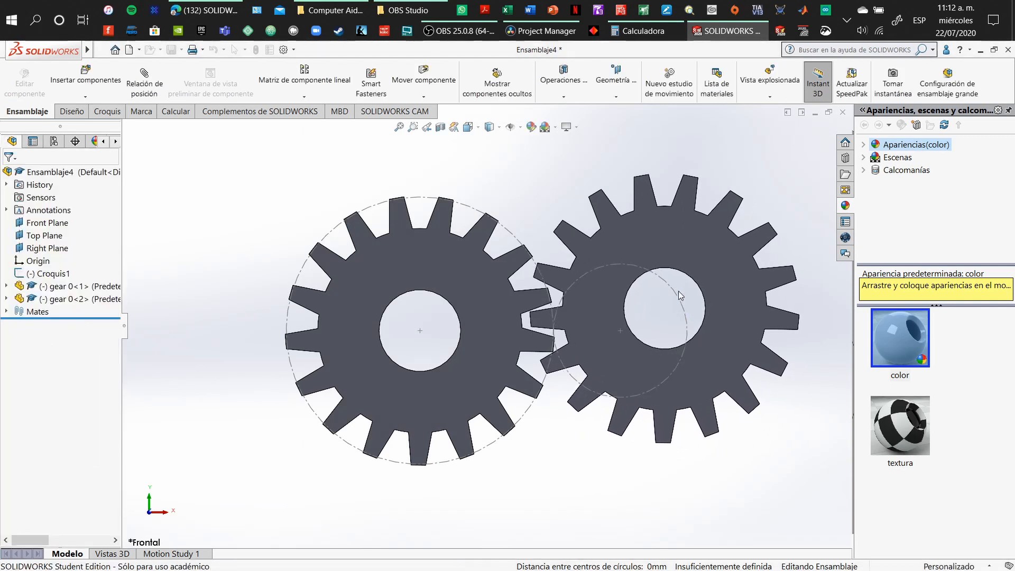
Add a coincident mate between the front faces of the two gears.
left_click(145, 82)
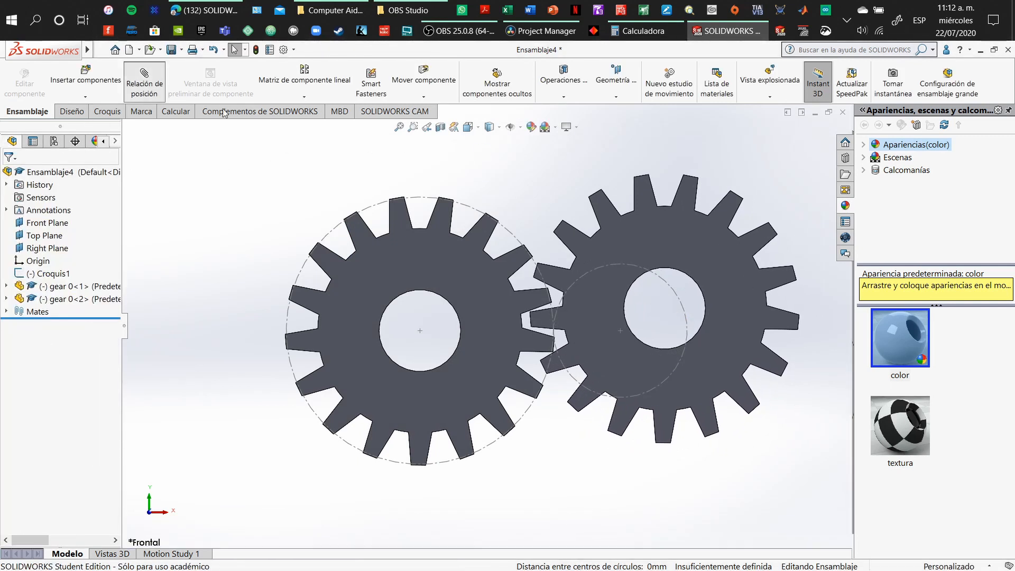
left_click(699, 248)
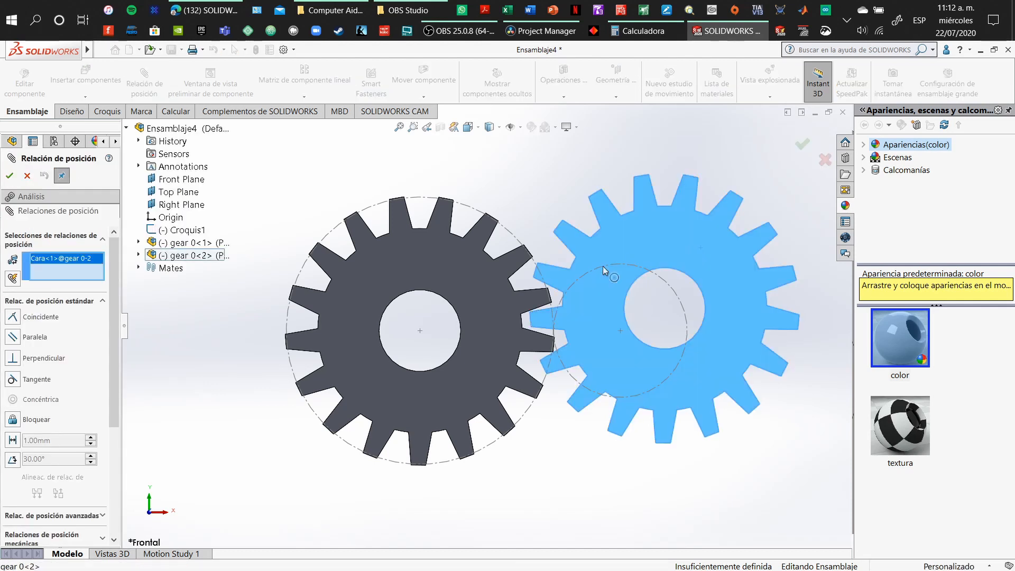
left_click(470, 275)
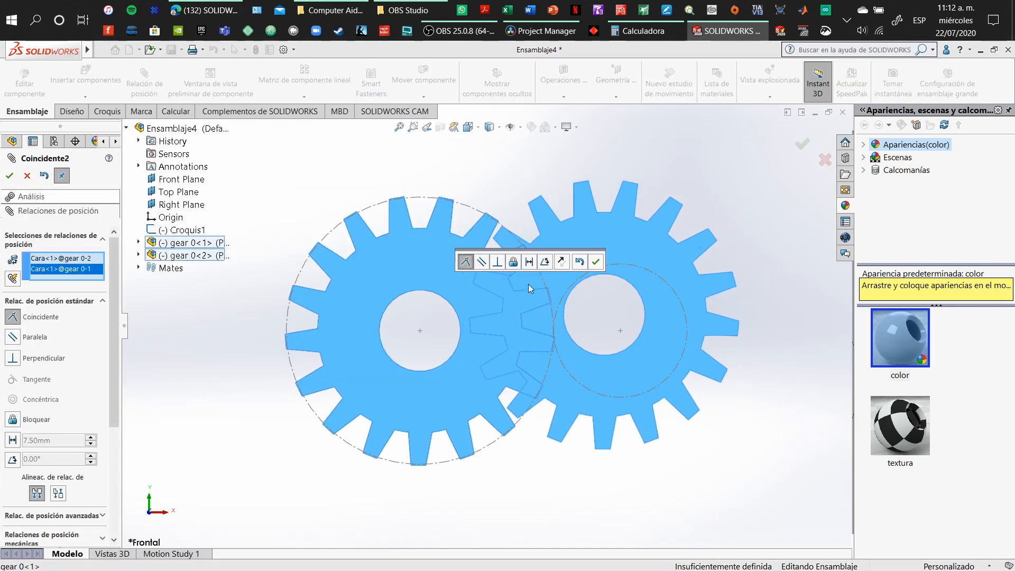
key("Return")
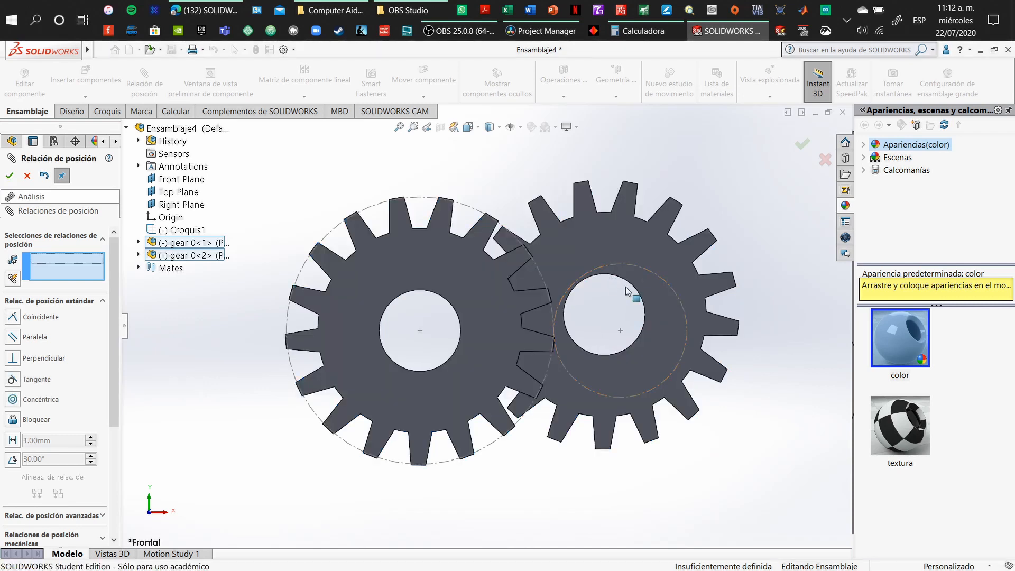
left_click(656, 274)
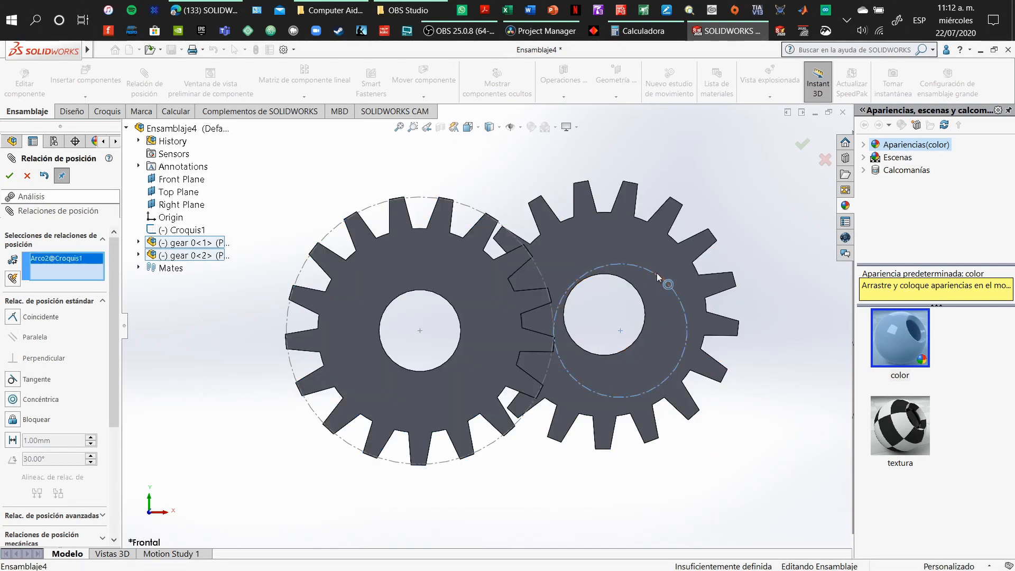
left_click(635, 288)
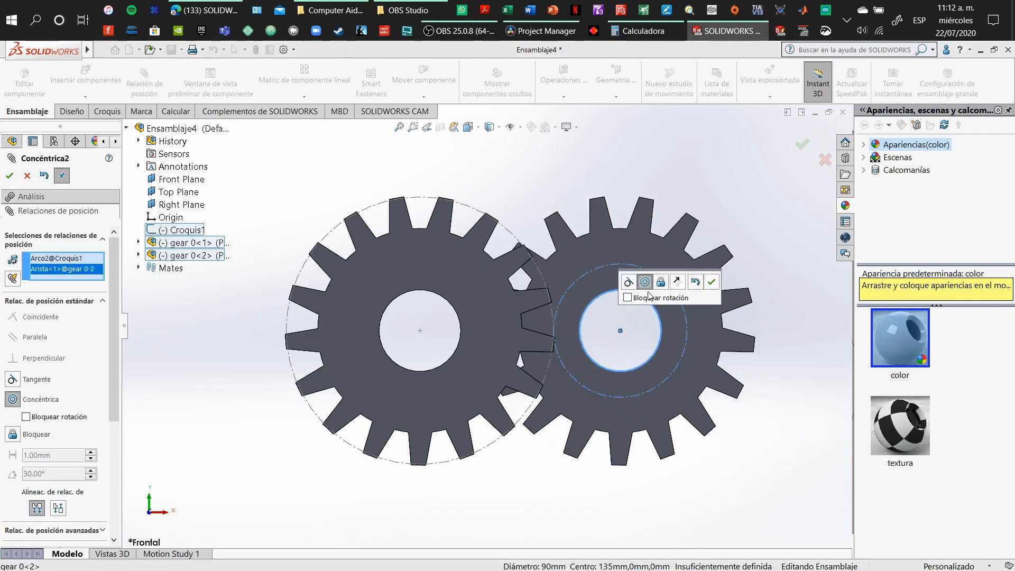
left_click(27, 176)
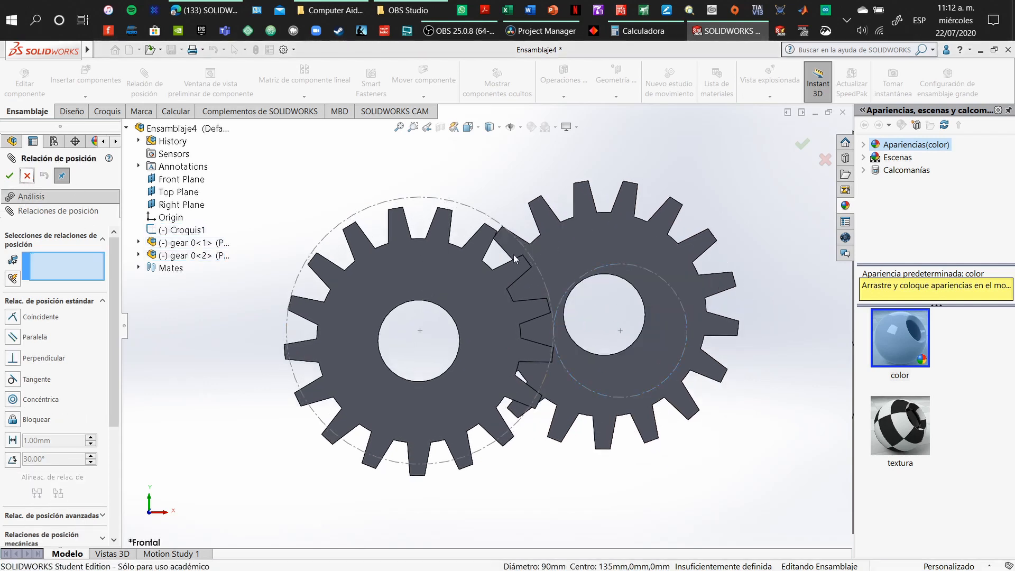
Move the second gear sideways, clear of the first gear's teeth.
left_click_drag(650, 240, 751, 262)
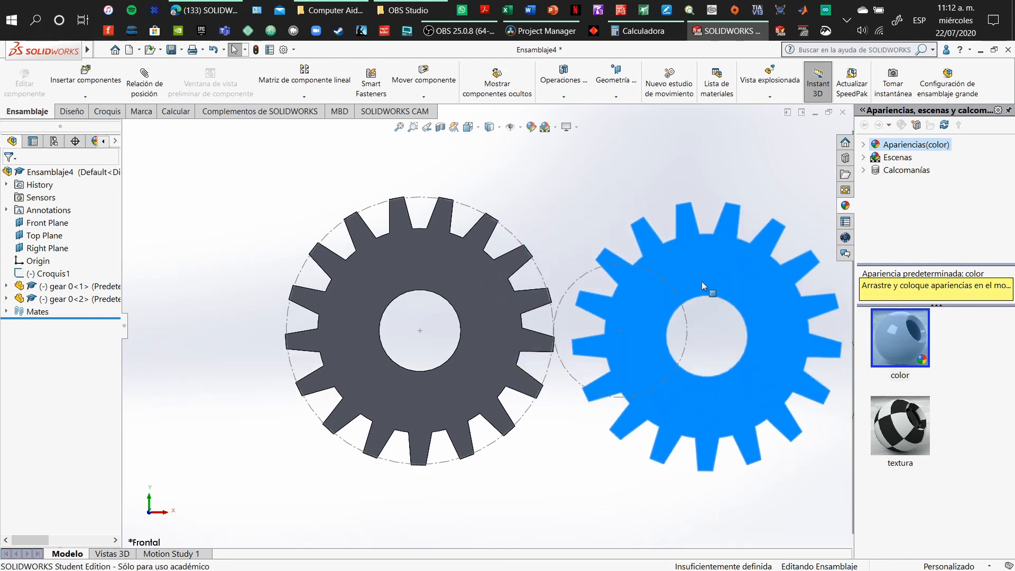
left_click_drag(709, 287, 695, 273)
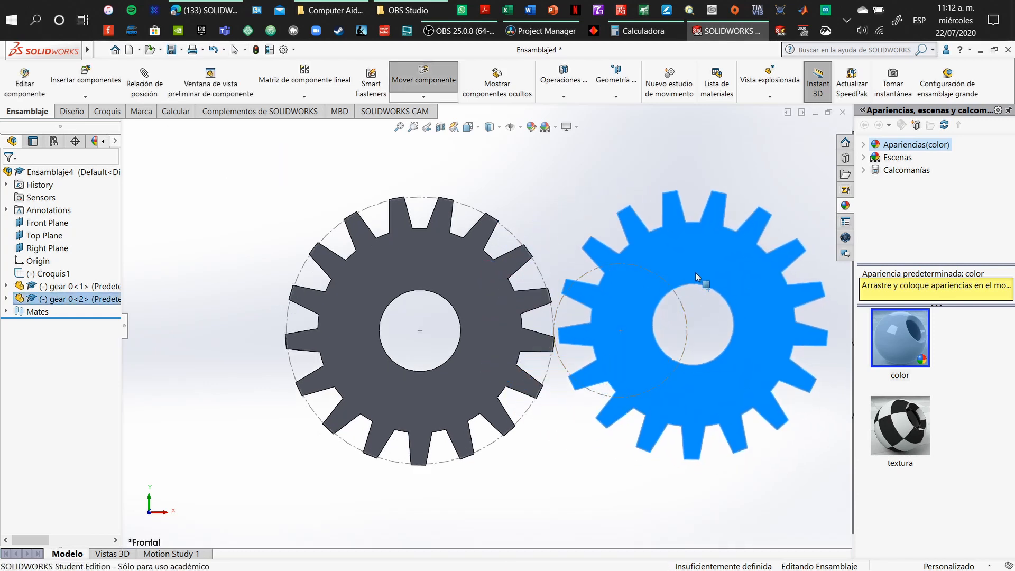
left_click(193, 242)
Edit the construction sketch Croquis1, set the smaller circle's radius to 80 mm, and exit the sketch.
left_click(55, 274)
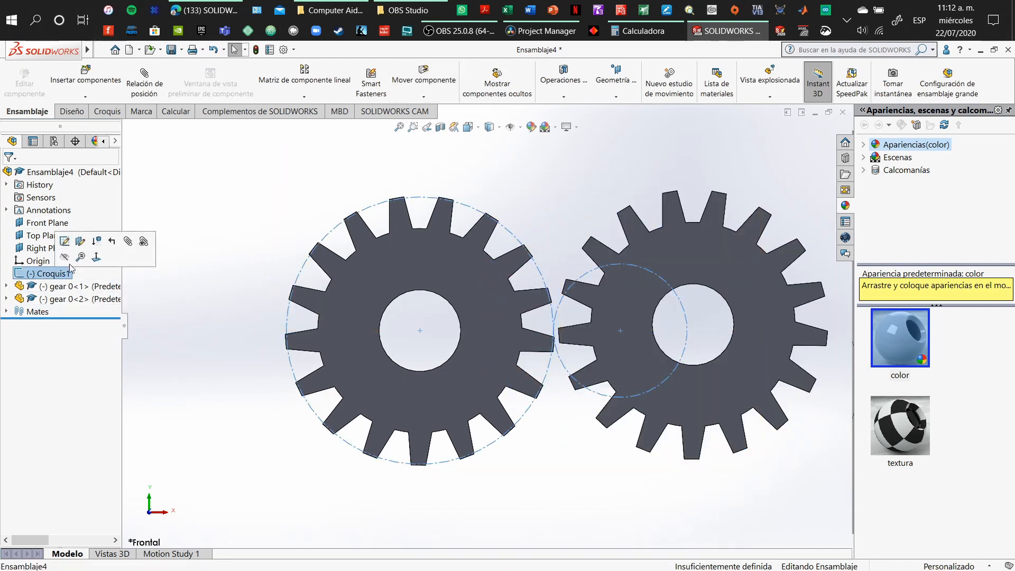
left_click(71, 240)
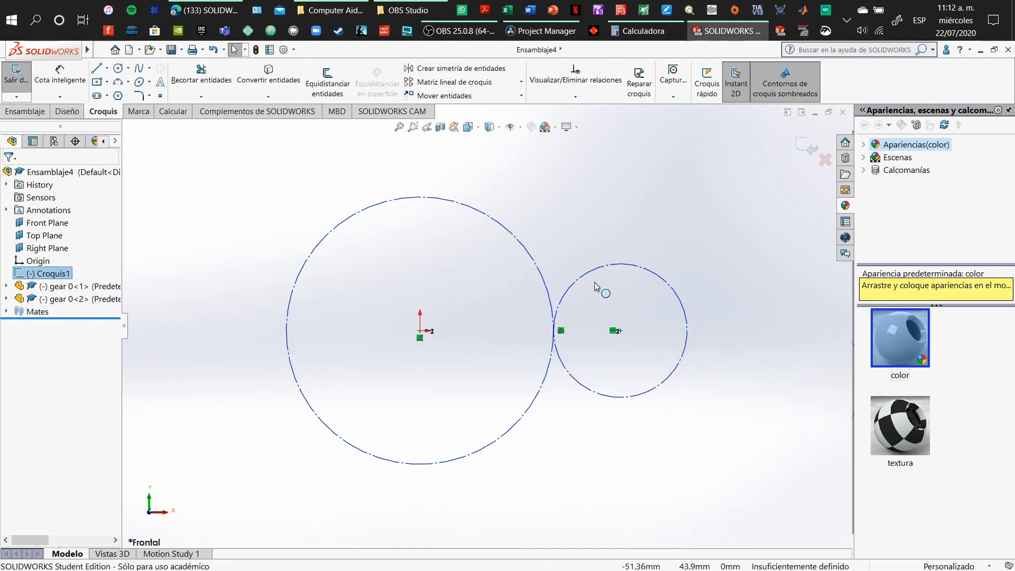
left_click(634, 267)
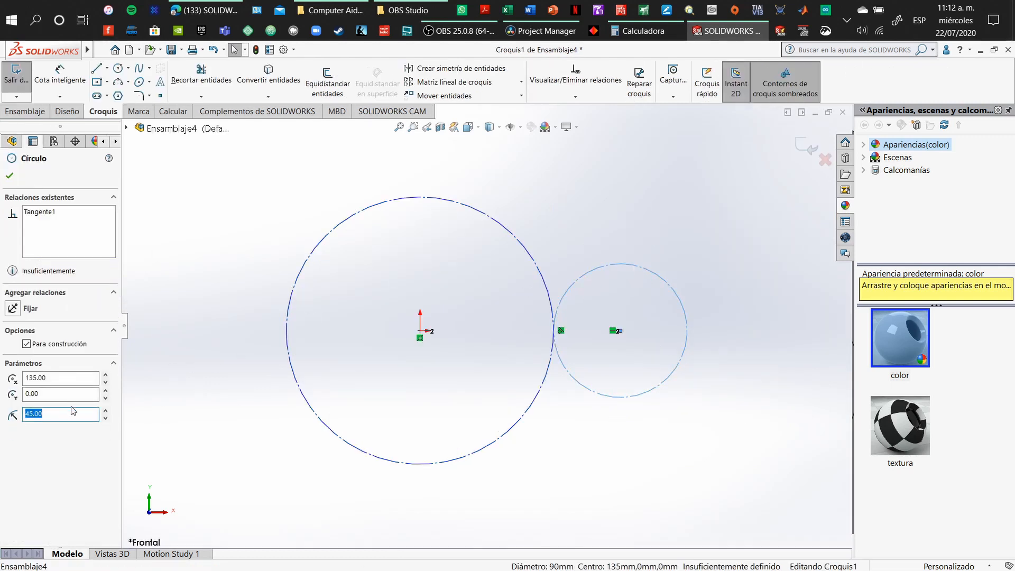
left_click(75, 411)
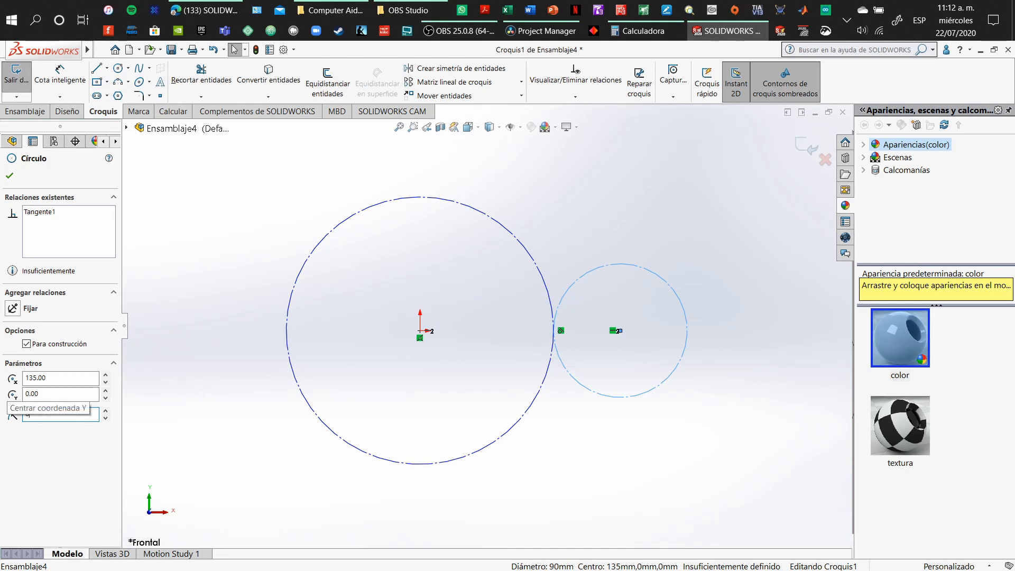
type("80")
key("Return")
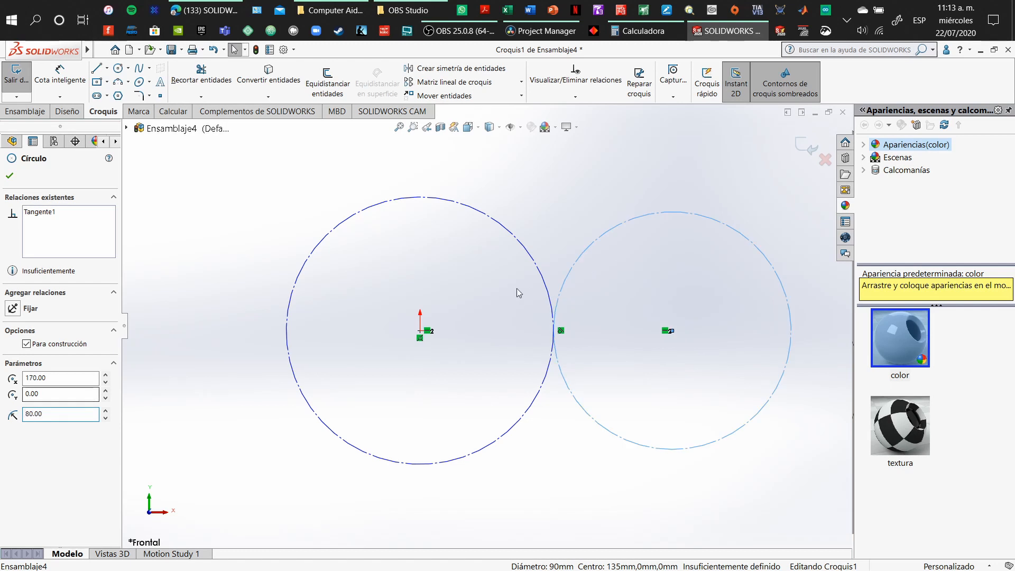
left_click(9, 176)
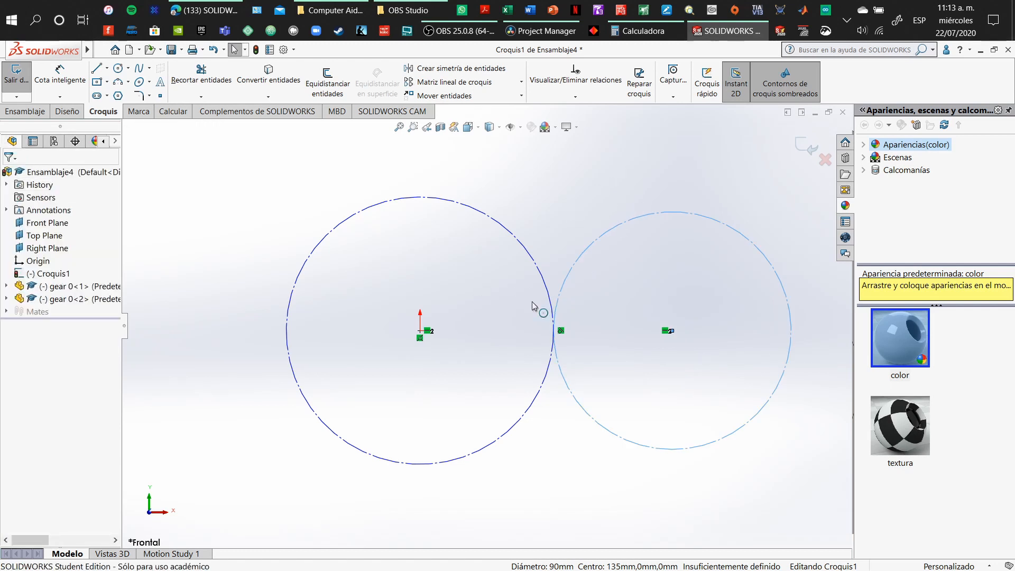
left_click(806, 148)
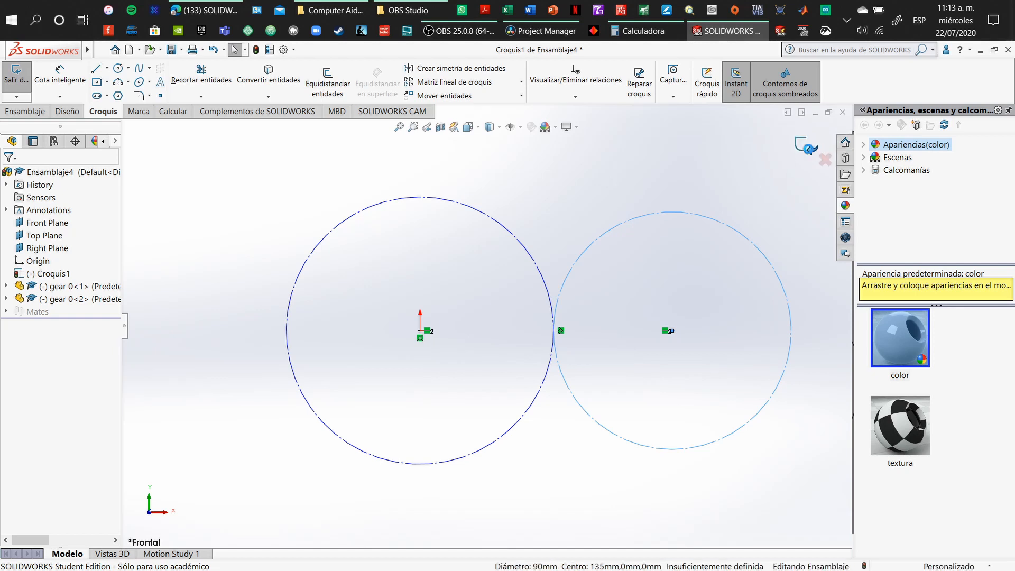
left_click(705, 236)
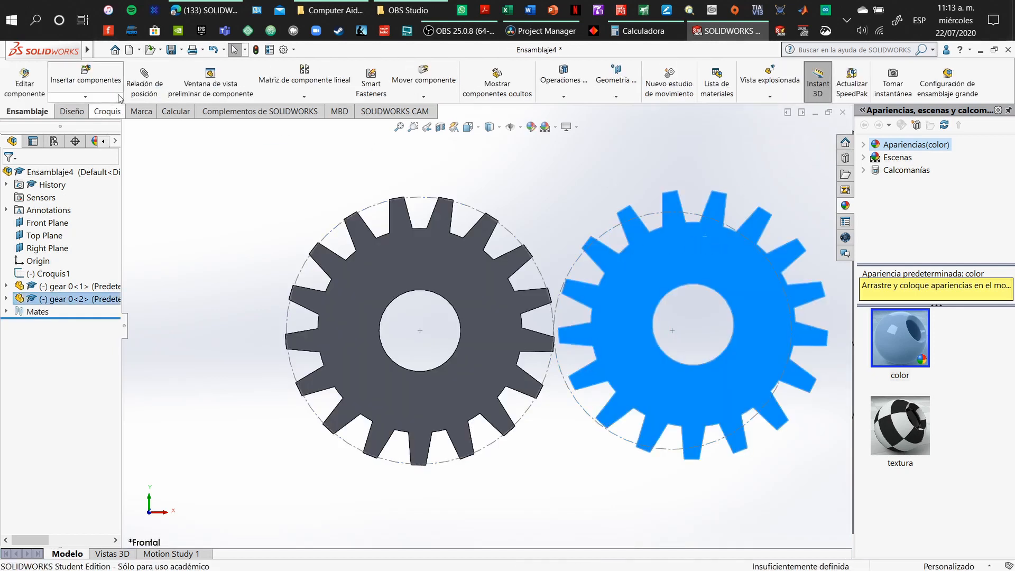
Add a concentric mate between the second gear's bore edge and the smaller construction circle, and close the mate command.
left_click(147, 84)
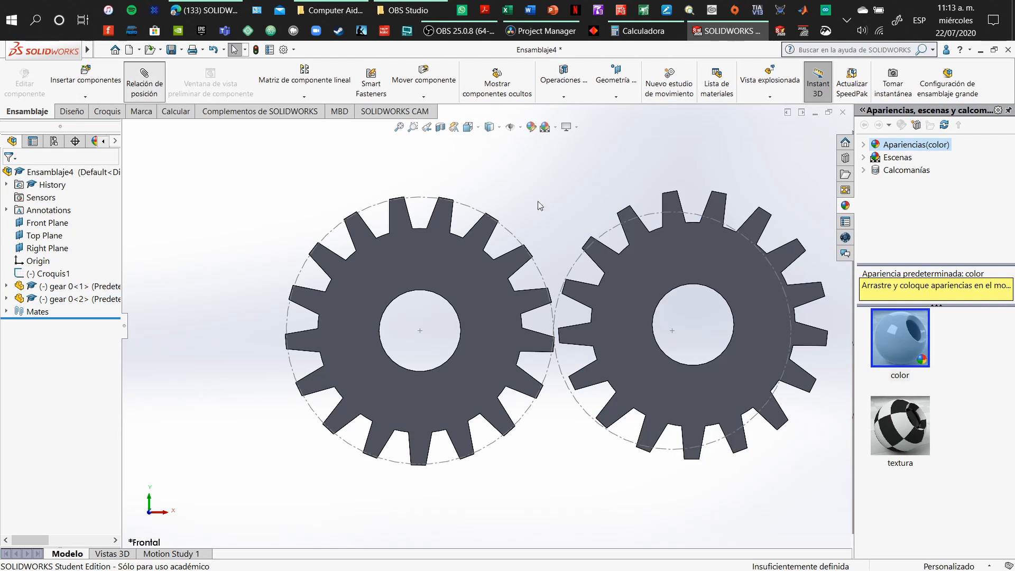
left_click(654, 213)
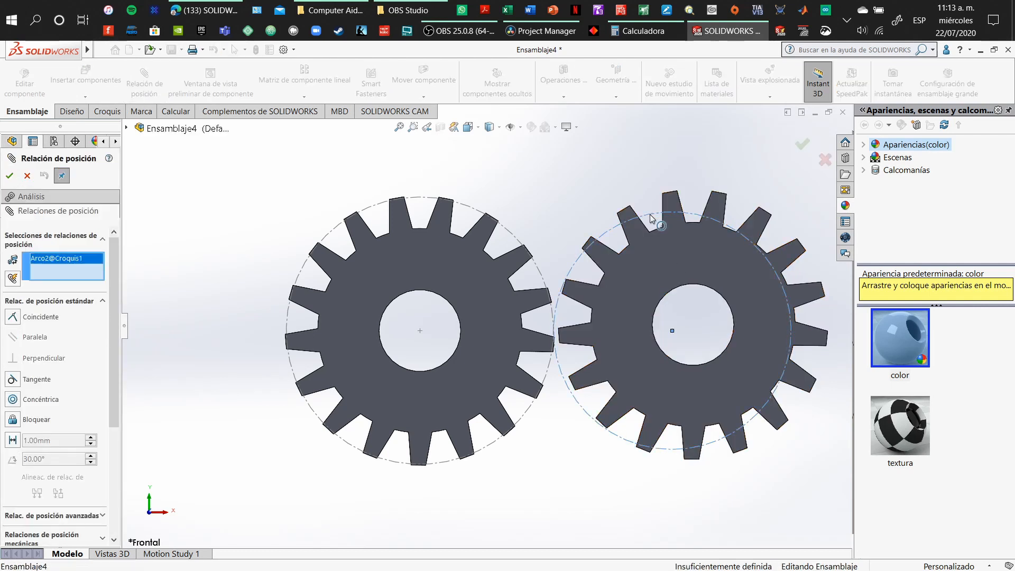
left_click(694, 289)
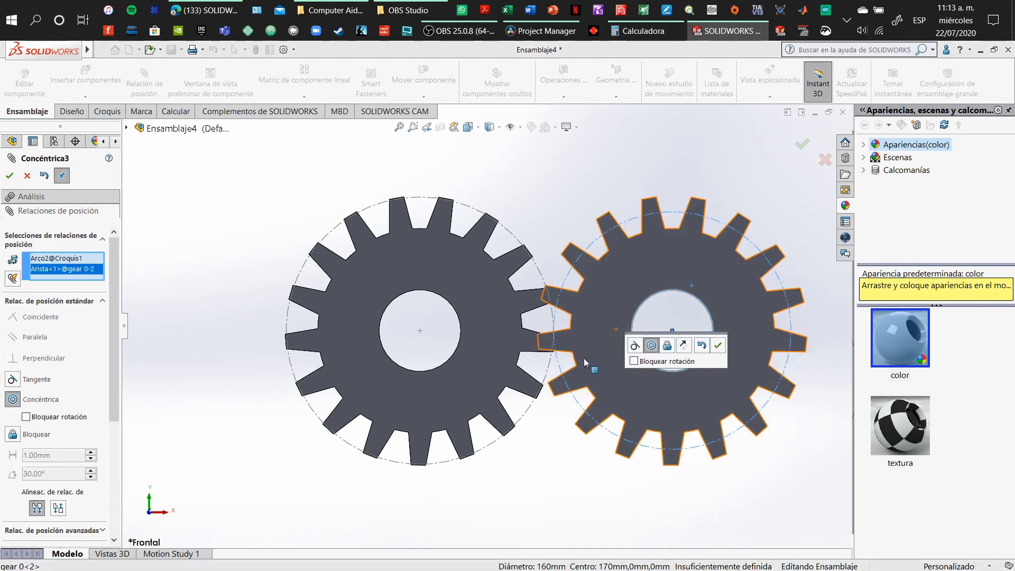
left_click(802, 144)
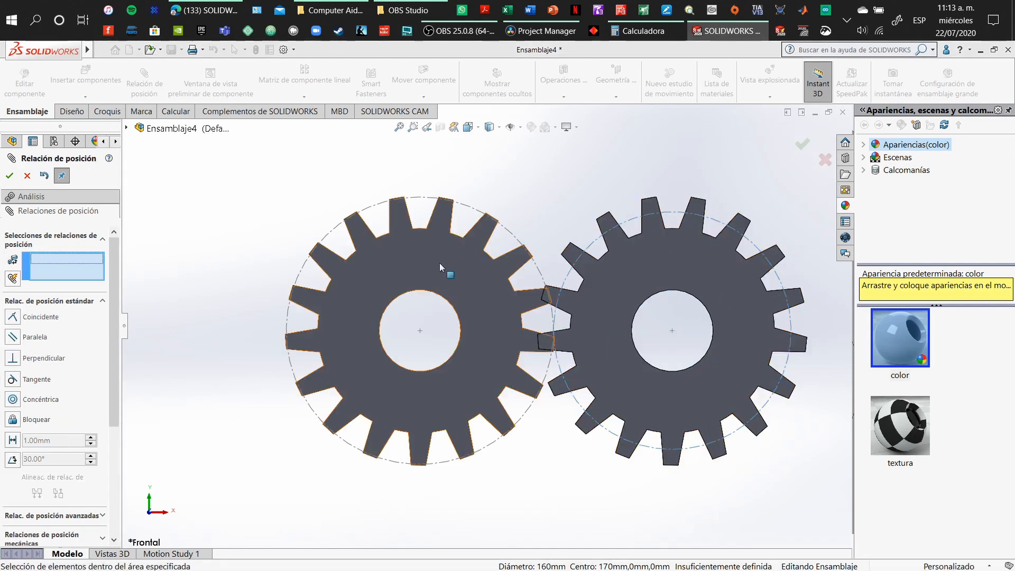
left_click(11, 175)
Edit the construction sketch Croquis1, set the smaller circle's radius to 70 mm, and exit the sketch.
left_click(48, 273)
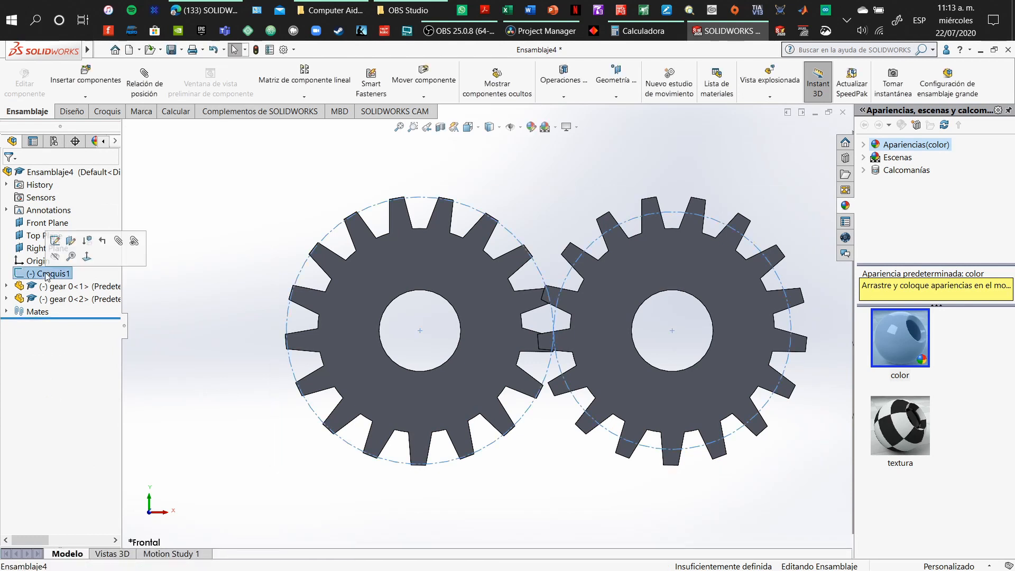
left_click(55, 240)
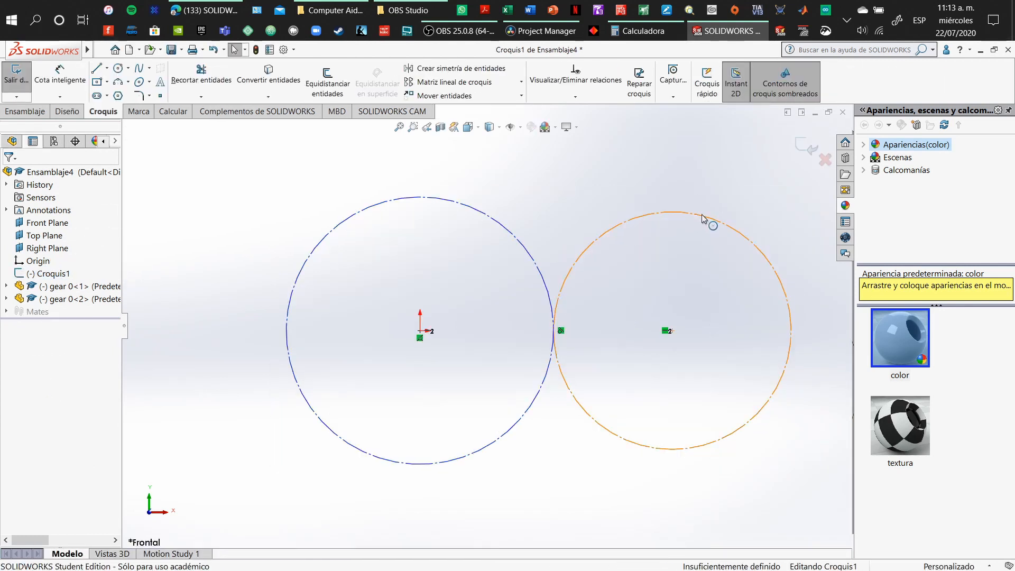
left_click(703, 219)
left_click(76, 417)
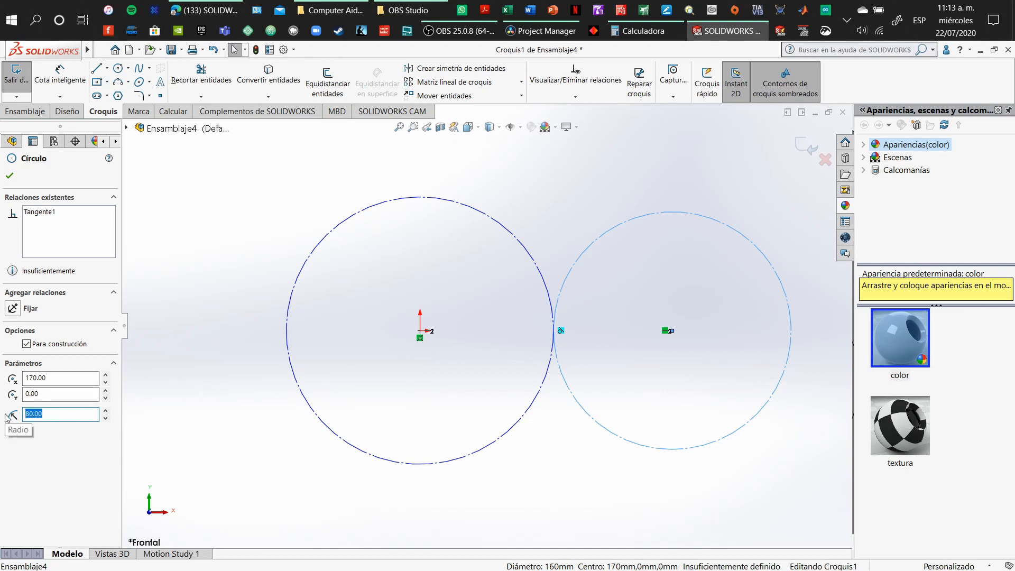
type("70")
key("Return")
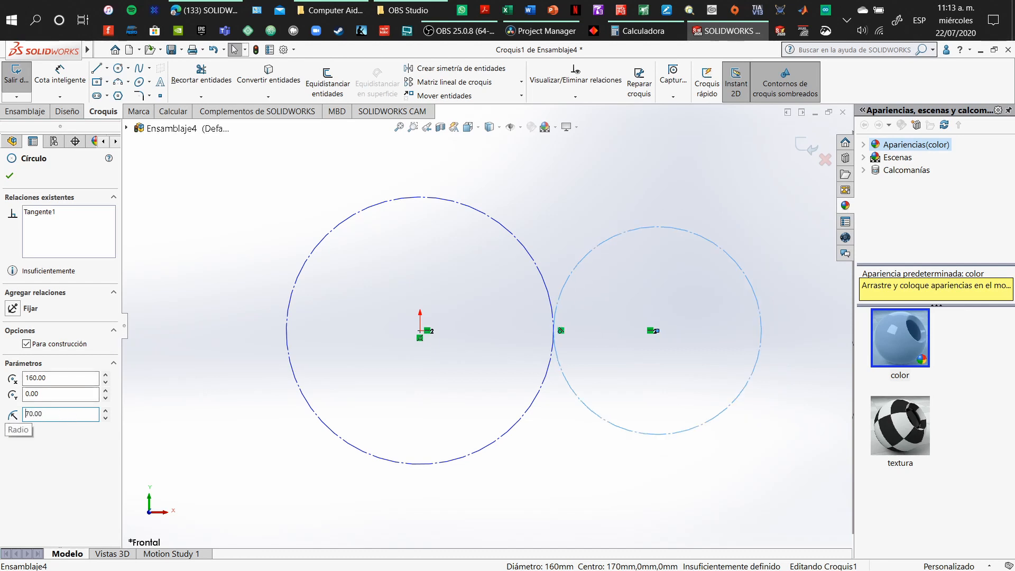
left_click(805, 148)
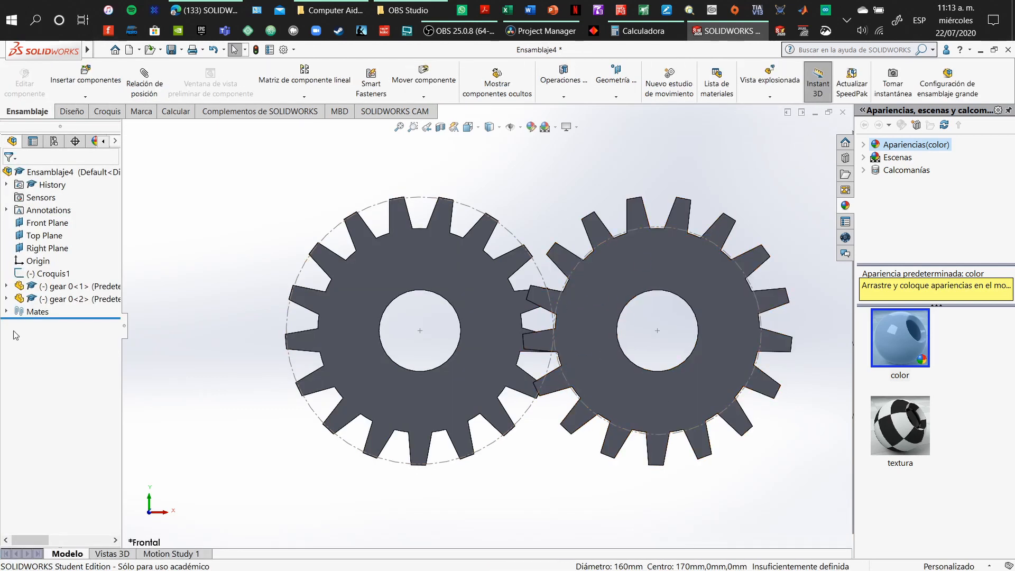
Try to turn the first gear against the second using Move Component with physical dynamics (Cinemática con colisiones físicas).
left_click(418, 80)
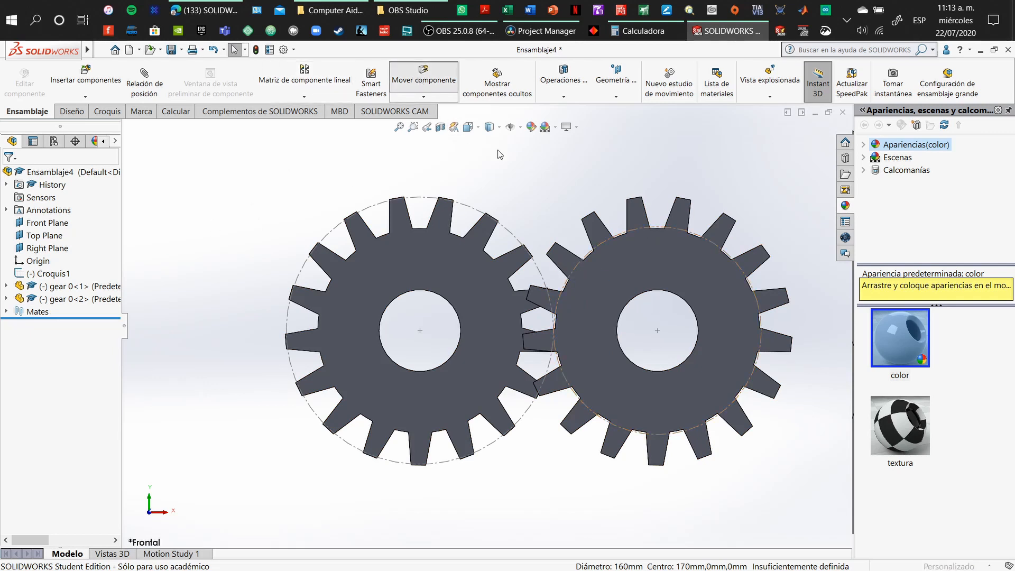
left_click(458, 257)
left_click(45, 317)
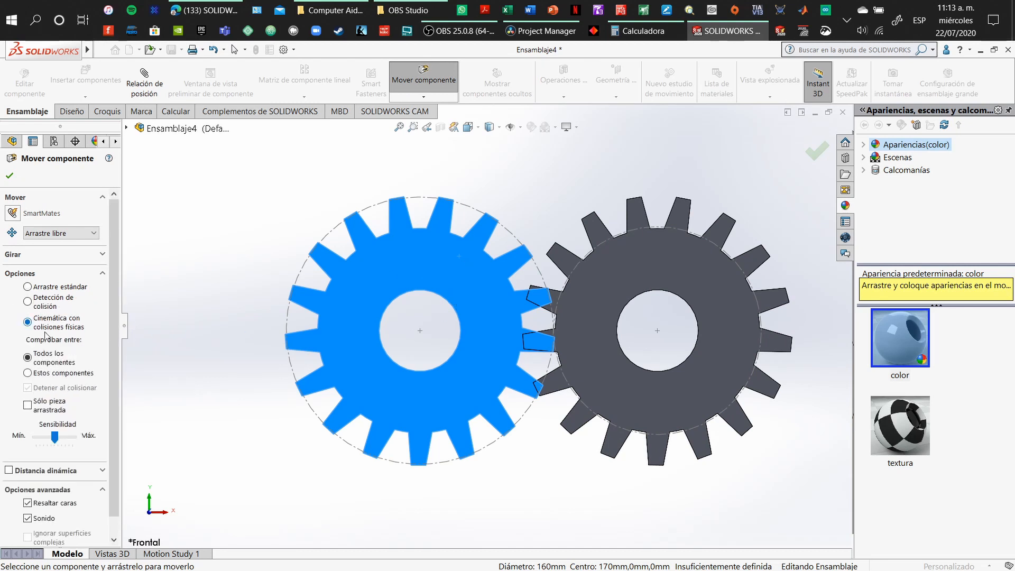
left_click(464, 277)
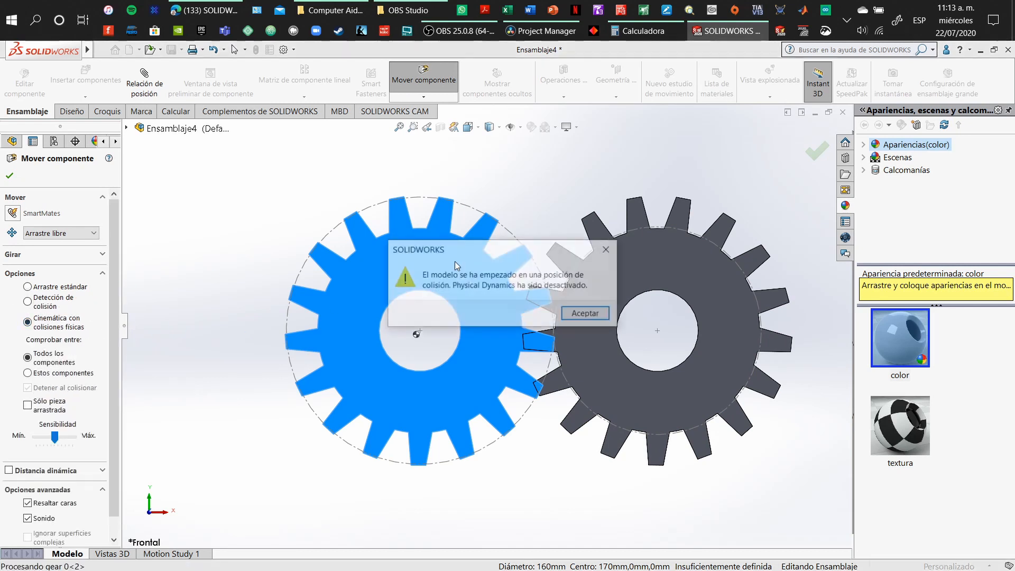
left_click(583, 312)
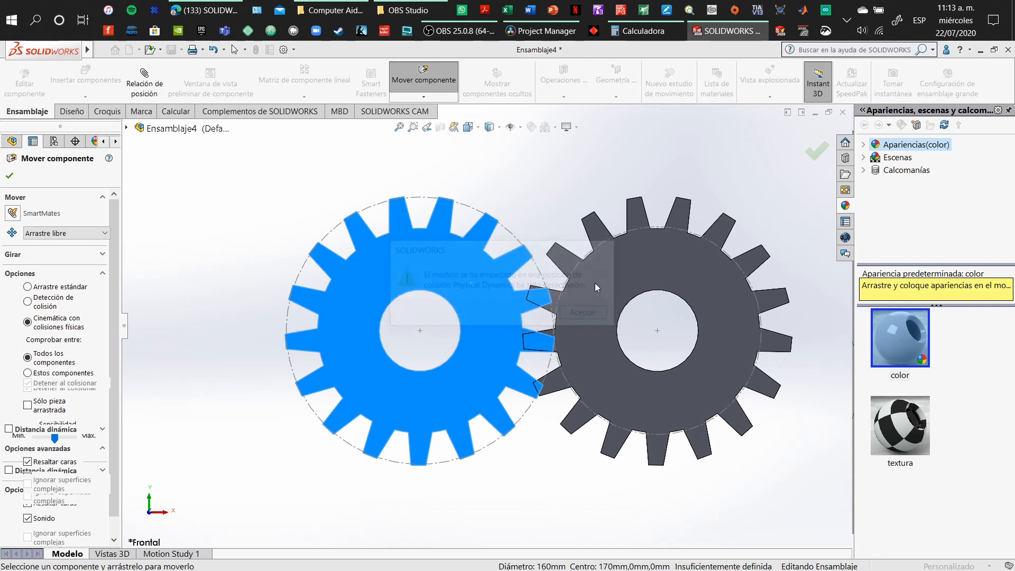
left_click(591, 310)
left_click(584, 312)
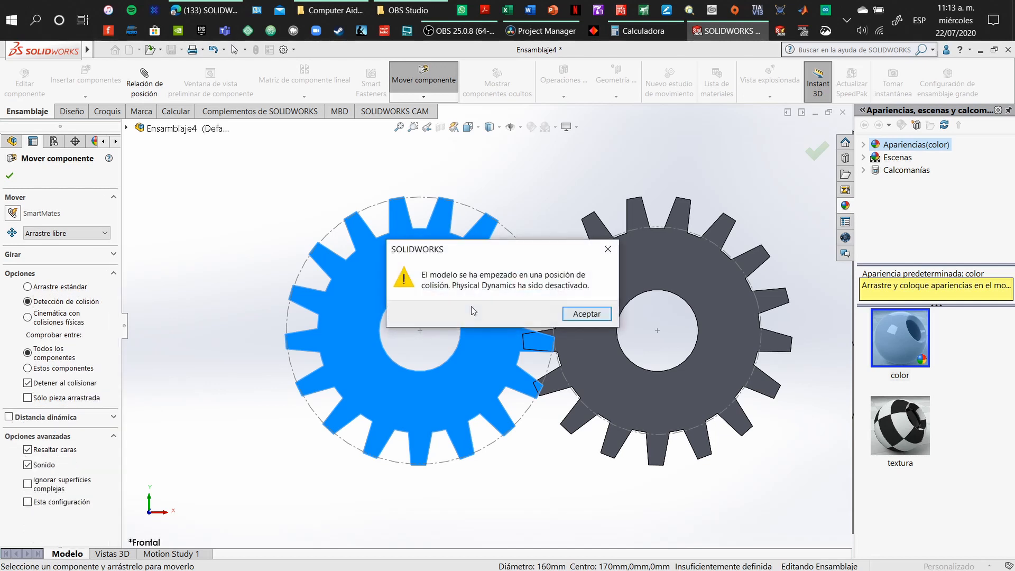
left_click(588, 313)
left_click(610, 252)
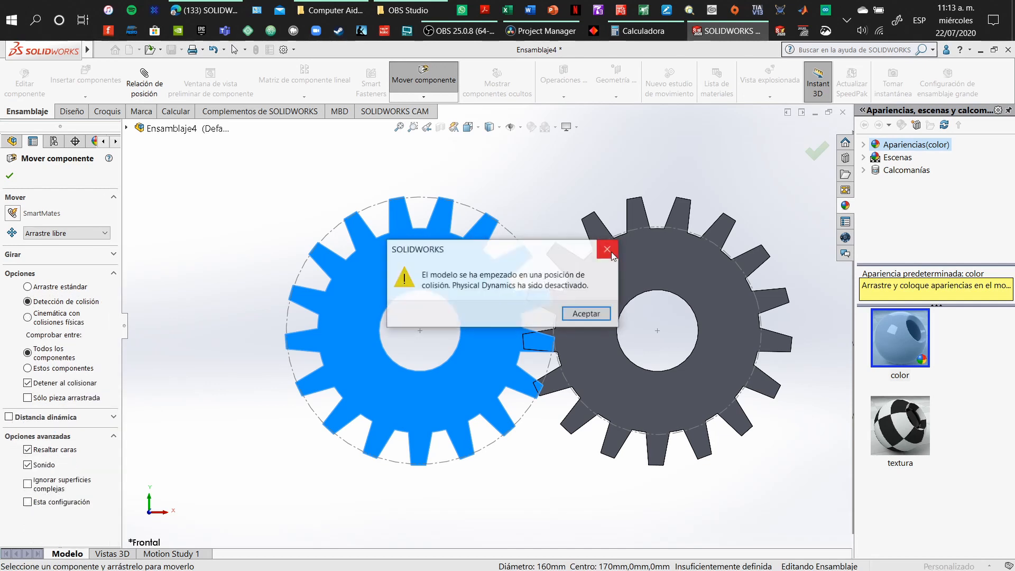
left_click(609, 253)
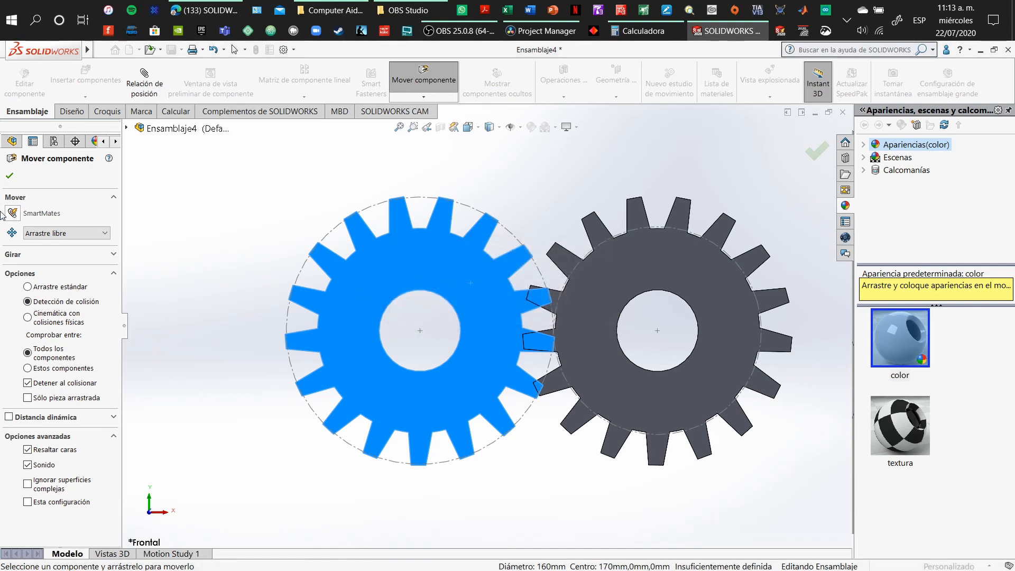
Rotate the first gear slightly with standard drag to offset its teeth from the second gear's teeth, and finish moving.
left_click(28, 286)
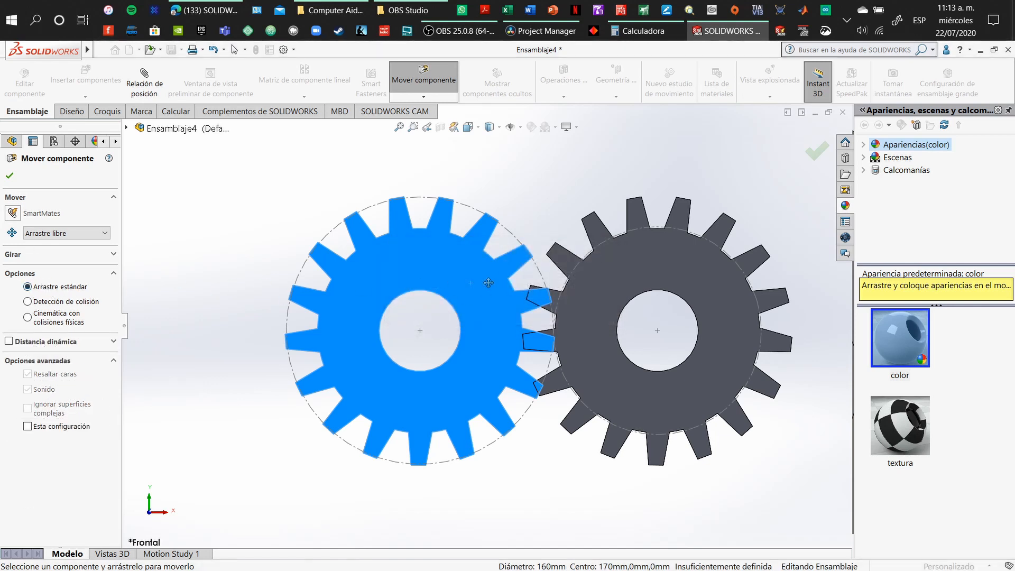
left_click_drag(489, 283, 463, 286)
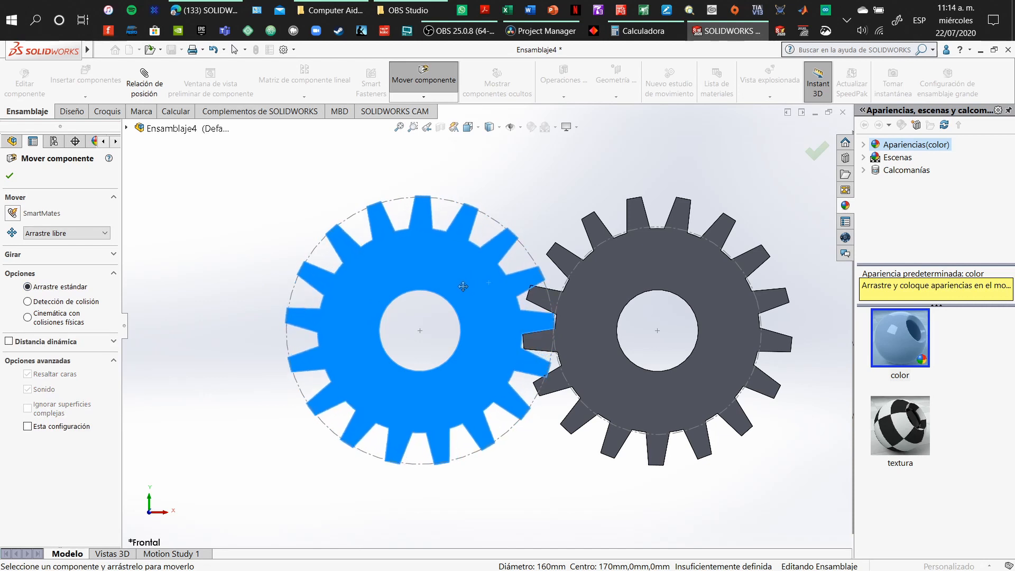
left_click(816, 152)
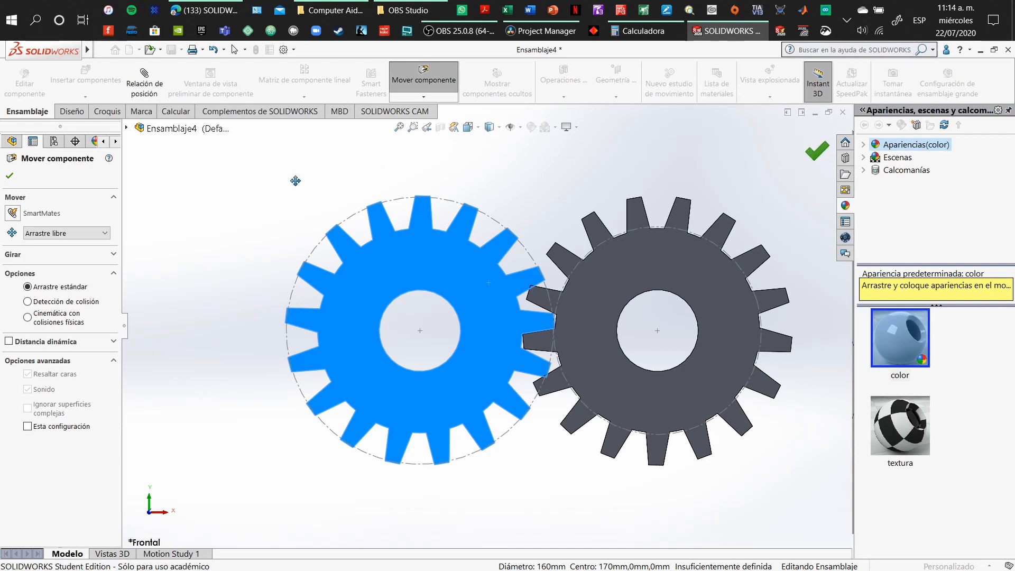
Reopen the construction sketch Croquis1, set the smaller circle's radius to 75 mm, and exit the sketch.
left_click(37, 275)
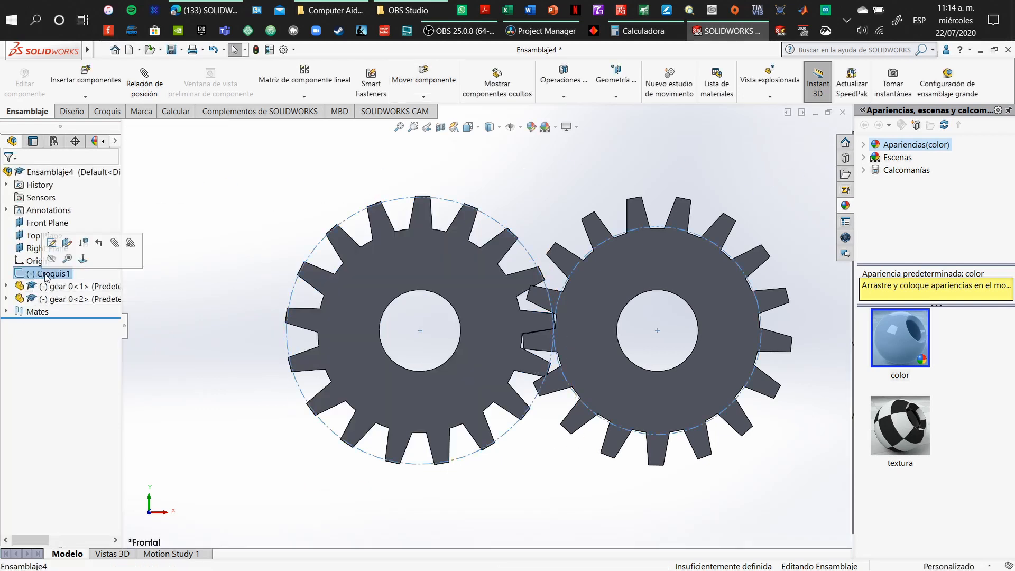
left_click(56, 248)
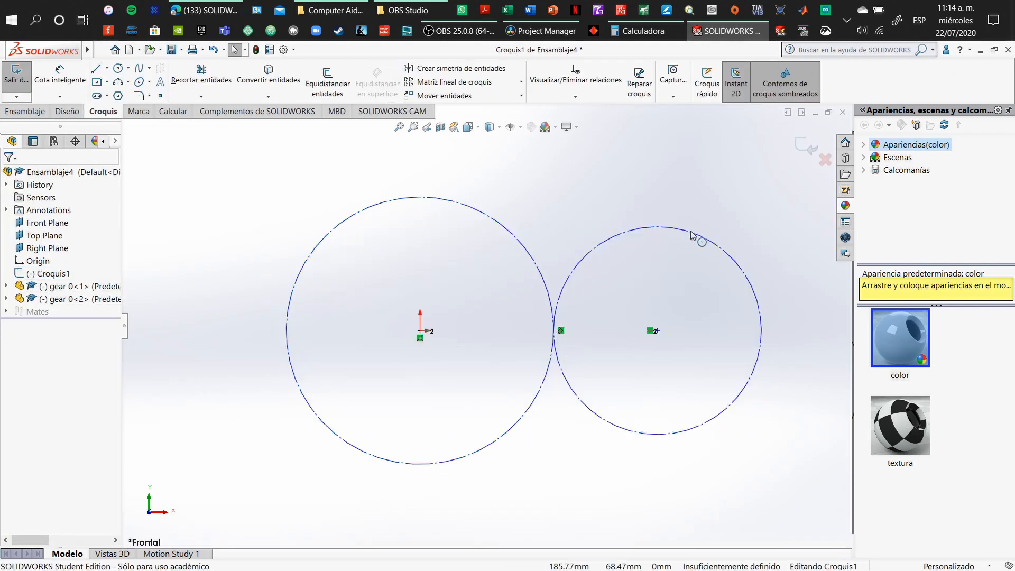
left_click(686, 232)
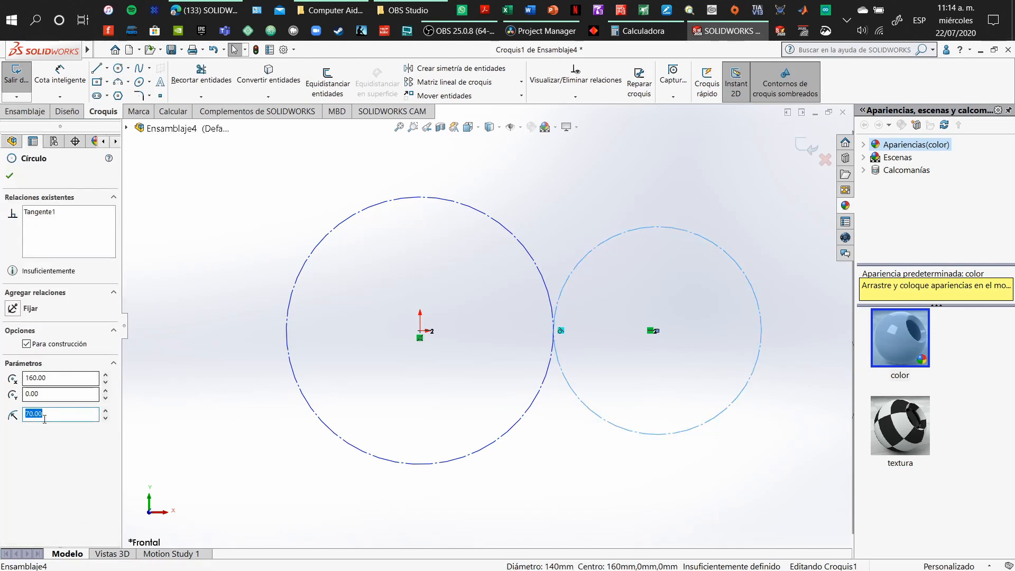
left_click_drag(44, 416, 13, 414)
type("75")
key("Return")
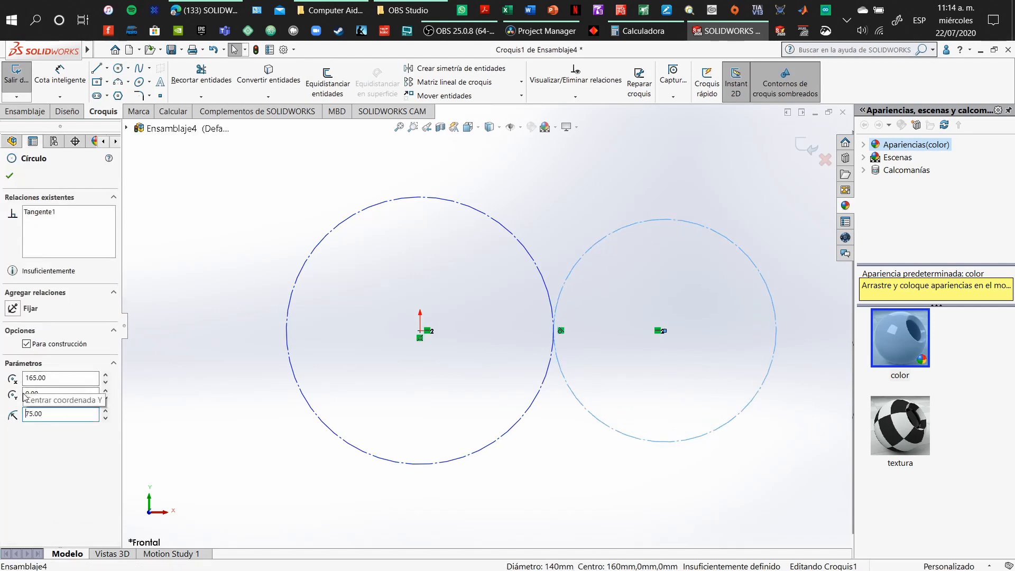
left_click(10, 175)
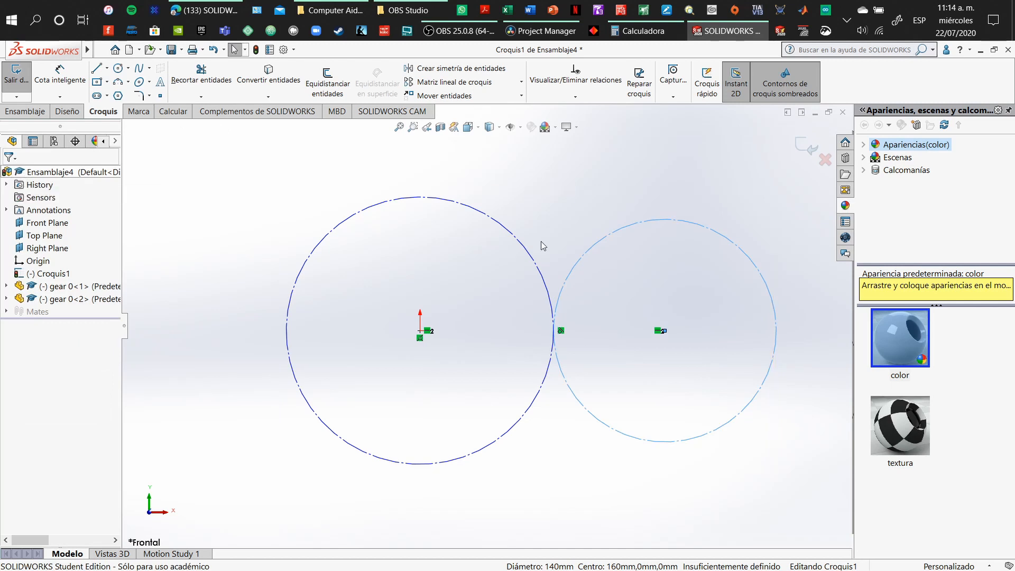
left_click(803, 152)
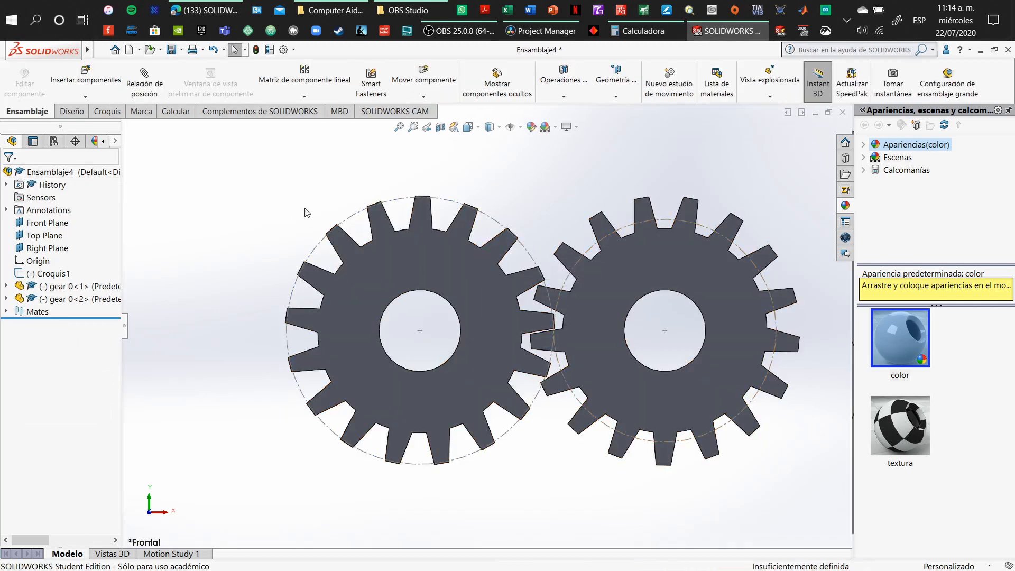
Turn the first gear with Move Component set to physical dynamics so it drives the second gear, and finish moving.
left_click(436, 75)
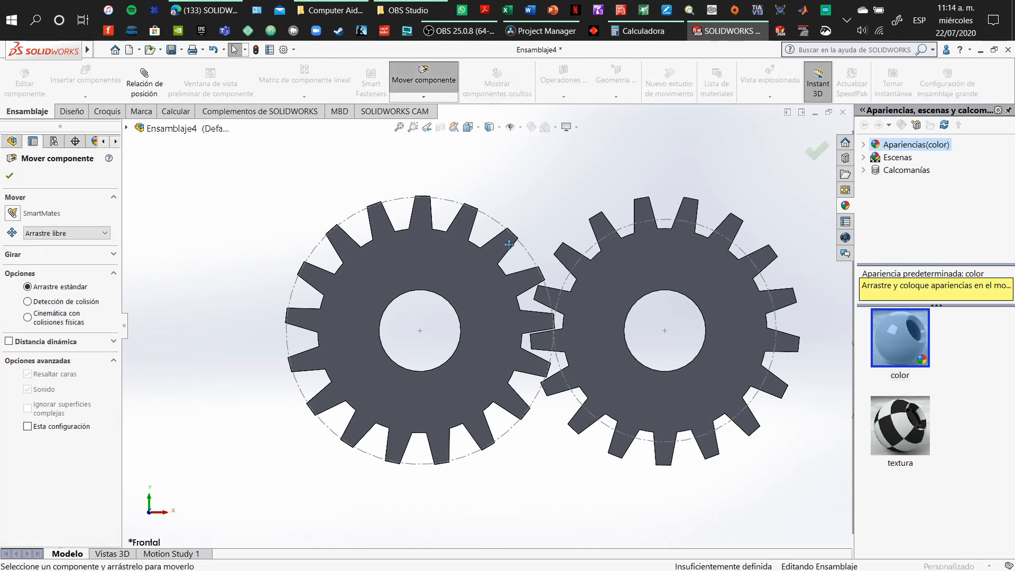
left_click(28, 317)
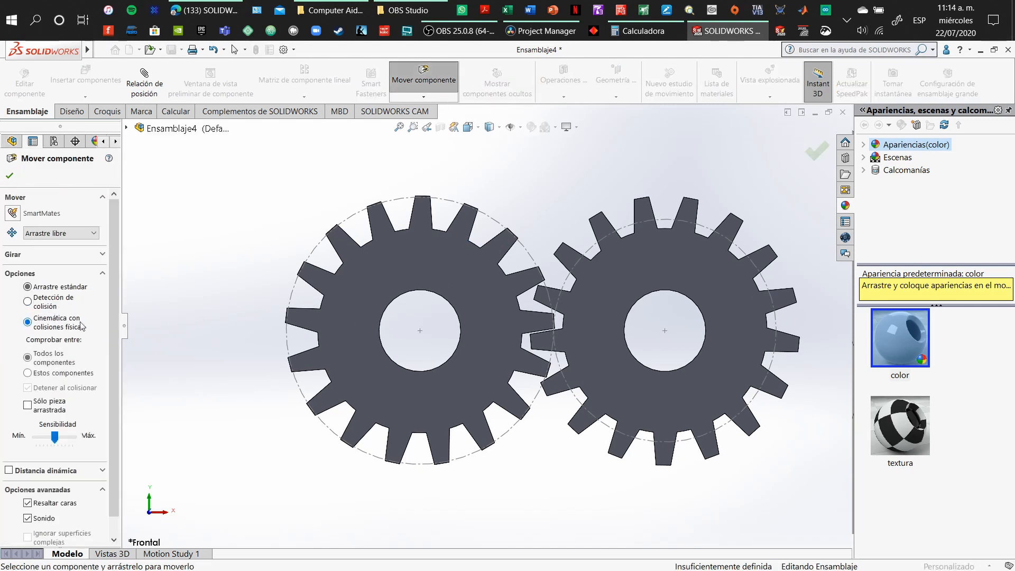
left_click(500, 306)
left_click_drag(500, 307, 611, 277)
left_click_drag(414, 240, 446, 408)
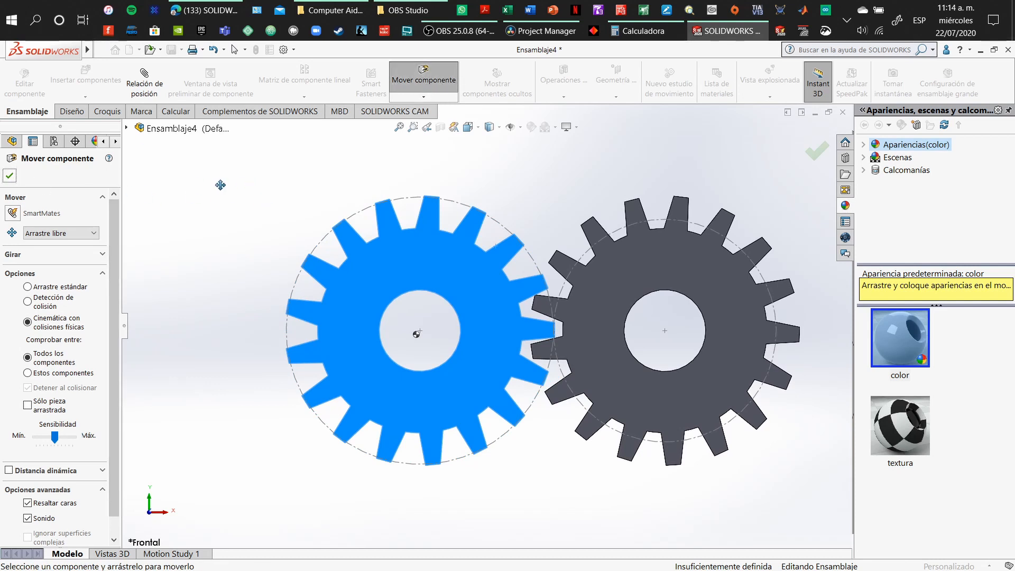
left_click(8, 177)
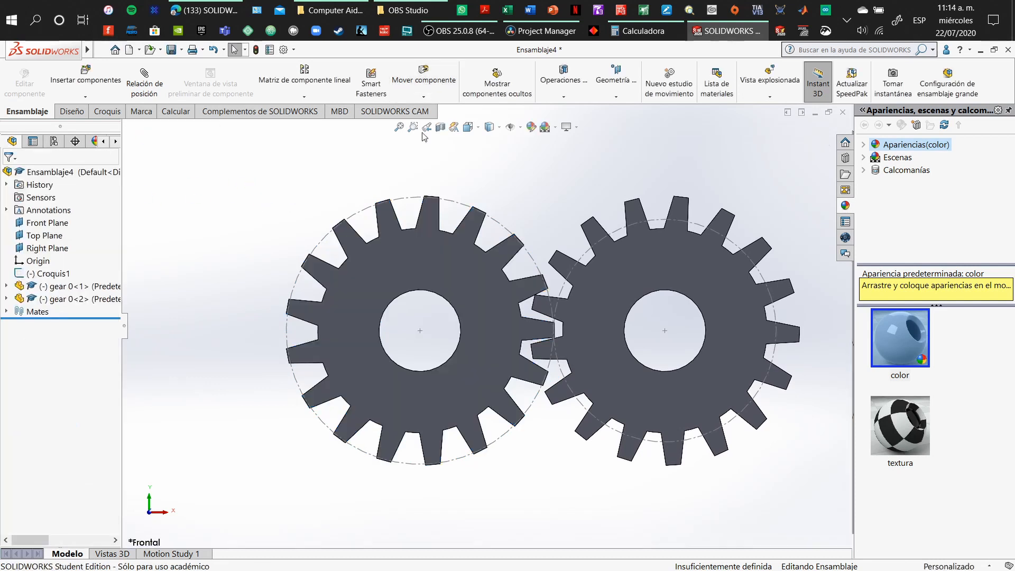
Rotate the first gear with standard drag until its teeth sit in the gaps of the second gear, and finish moving.
left_click(425, 80)
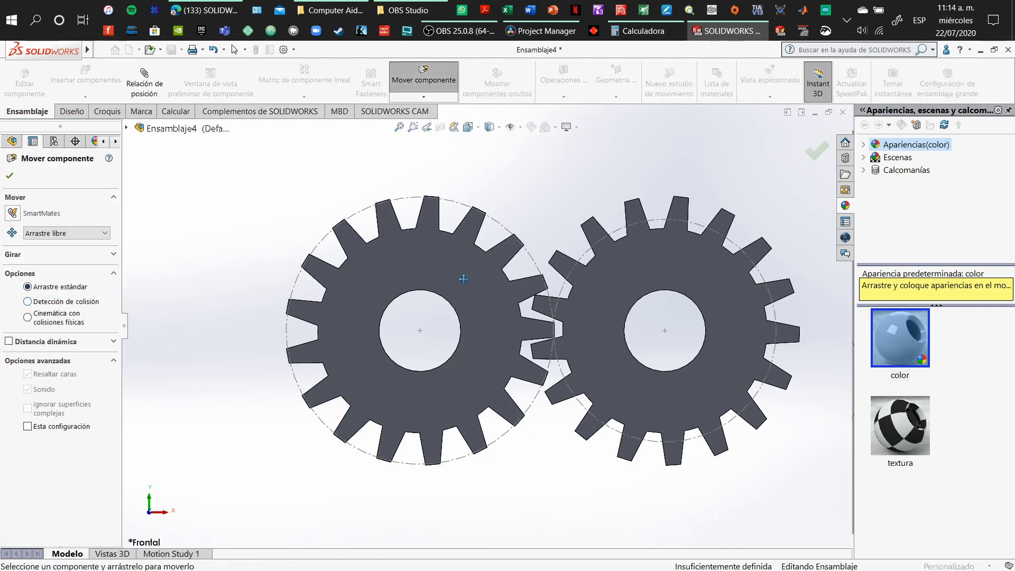
left_click_drag(463, 279, 524, 300)
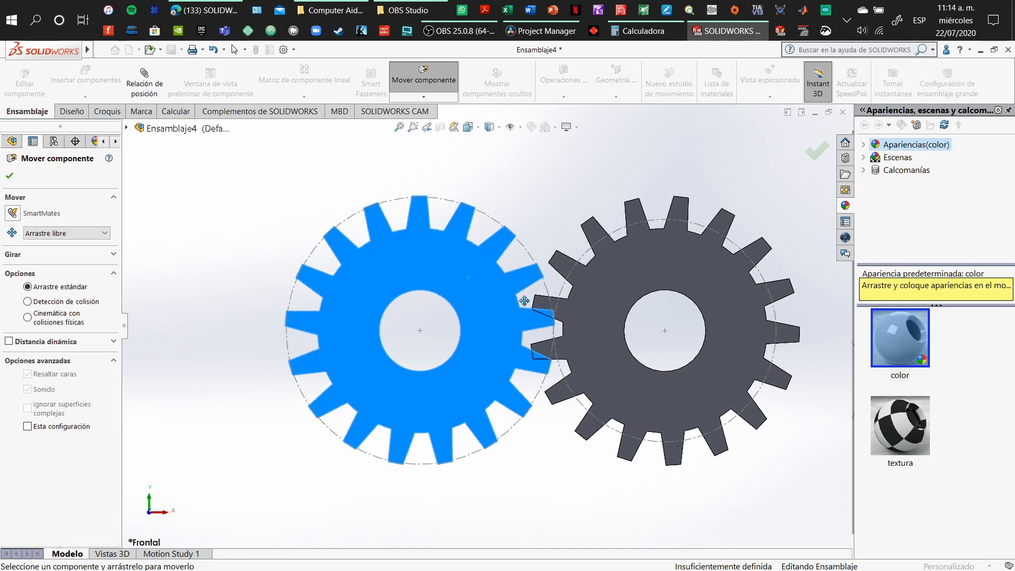
left_click(28, 318)
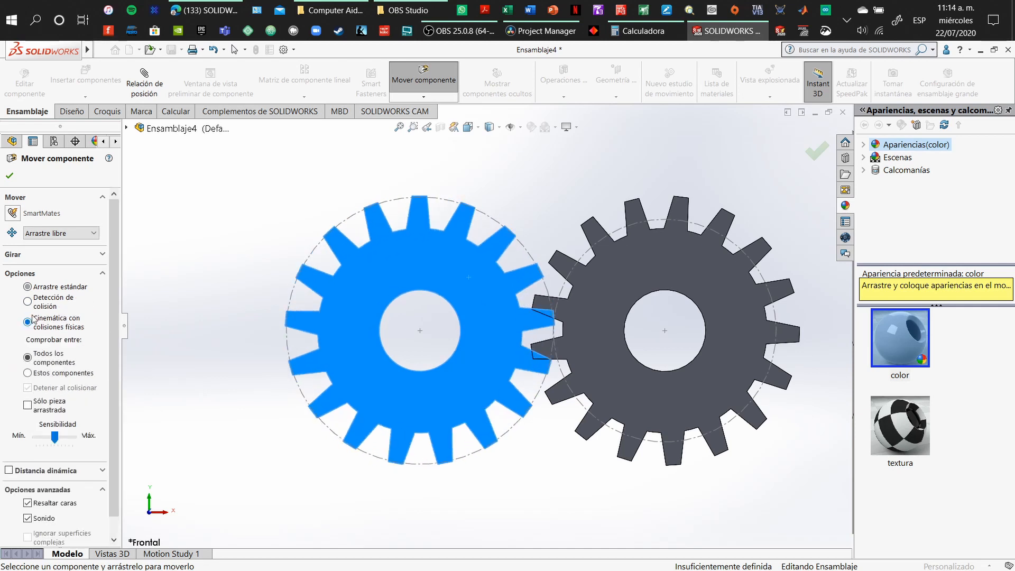
left_click(10, 179)
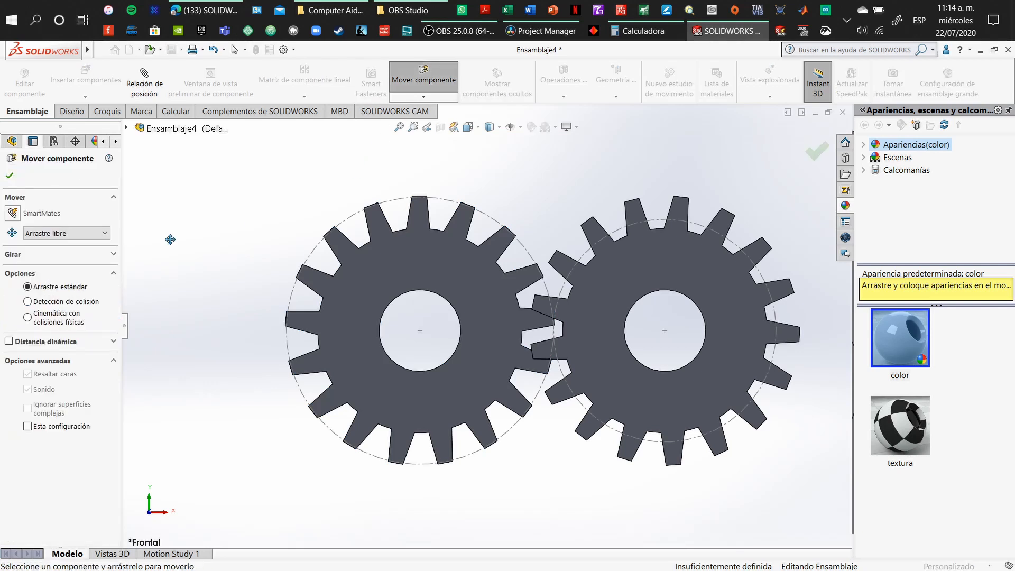
left_click_drag(477, 284, 483, 285)
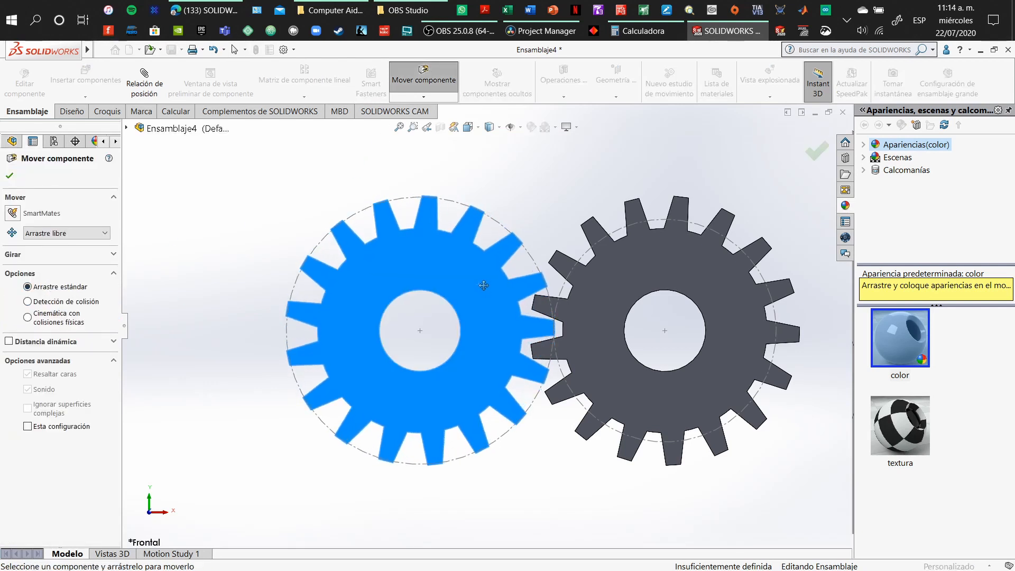
left_click(9, 176)
Turn the first gear with physical dynamics enabled so it drives the second gear, and finish moving.
left_click(423, 79)
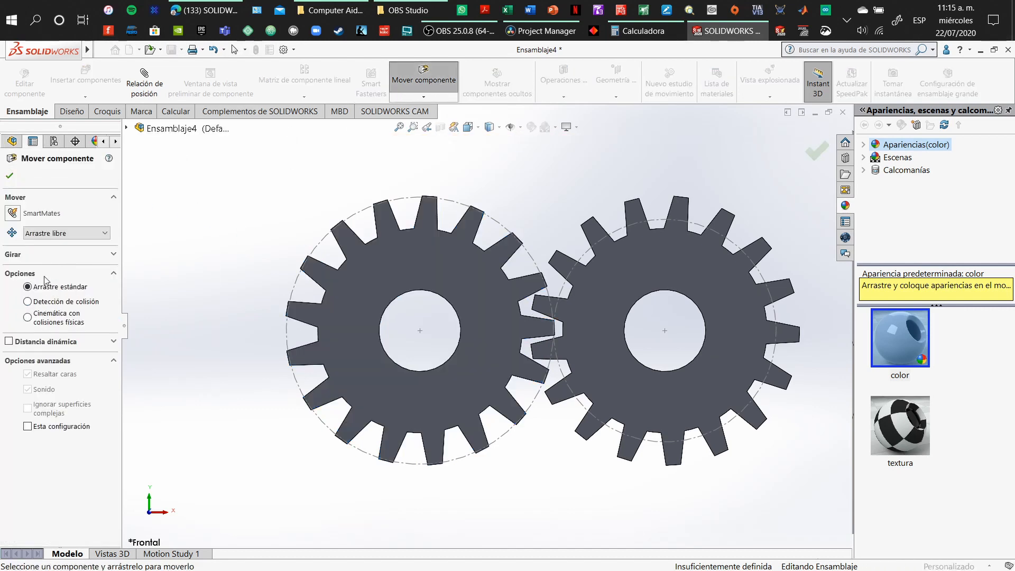
left_click(29, 318)
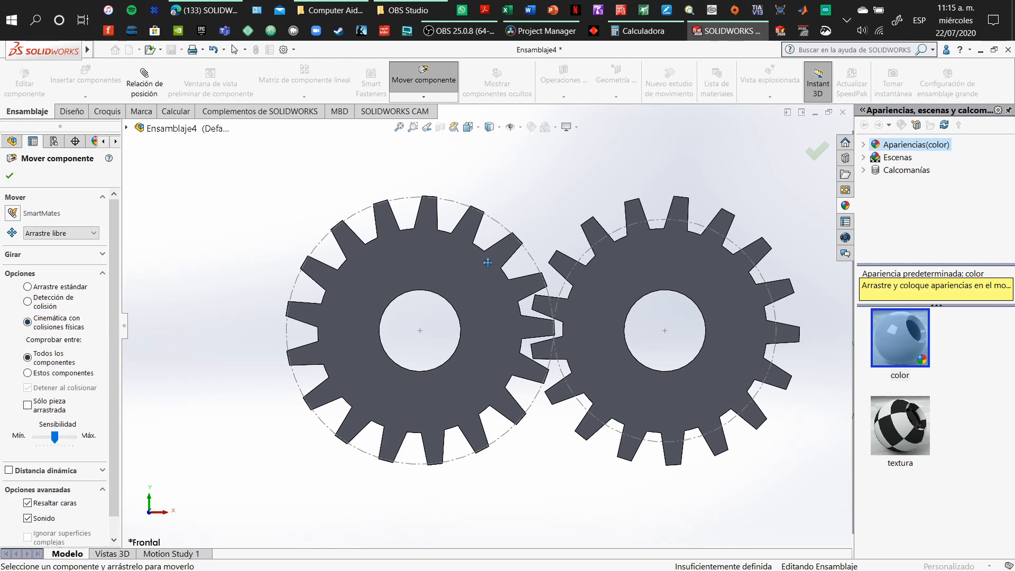
left_click_drag(487, 263, 595, 251)
left_click_drag(483, 283, 497, 390)
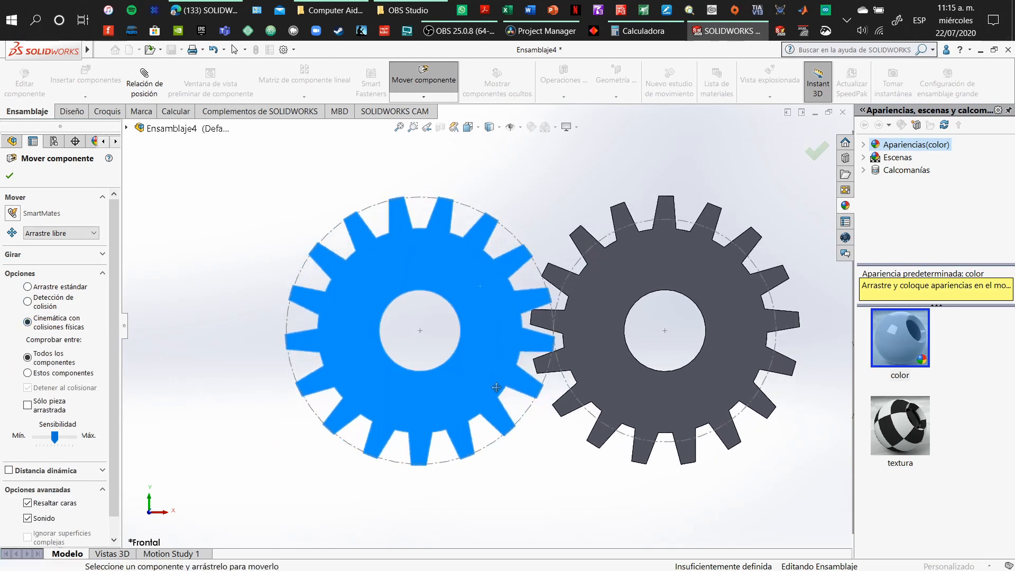
left_click(814, 155)
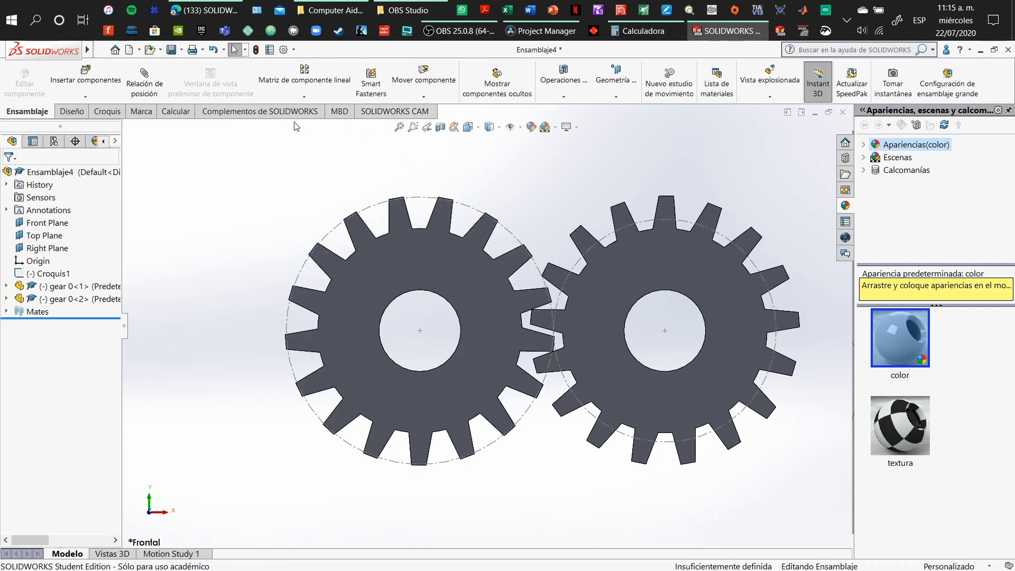
Create a new motion study for the gear assembly and expand its timeline.
left_click(259, 118)
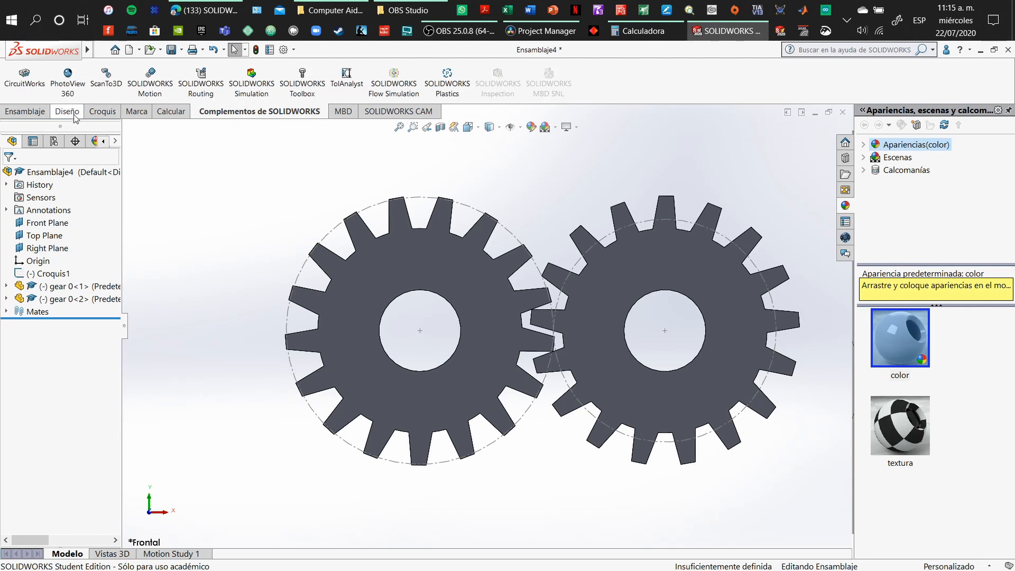
left_click(25, 111)
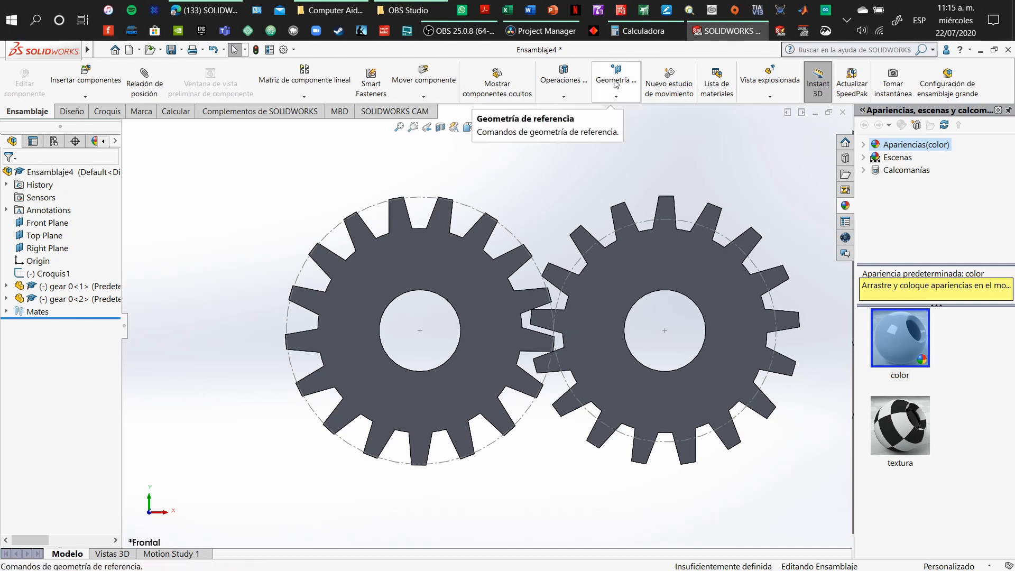
left_click(679, 86)
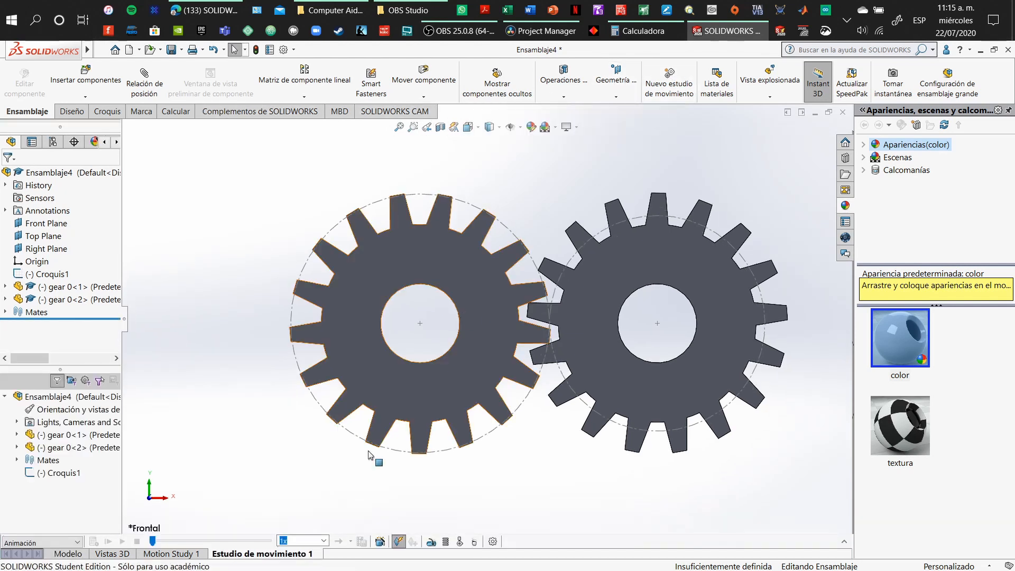
left_click(844, 542)
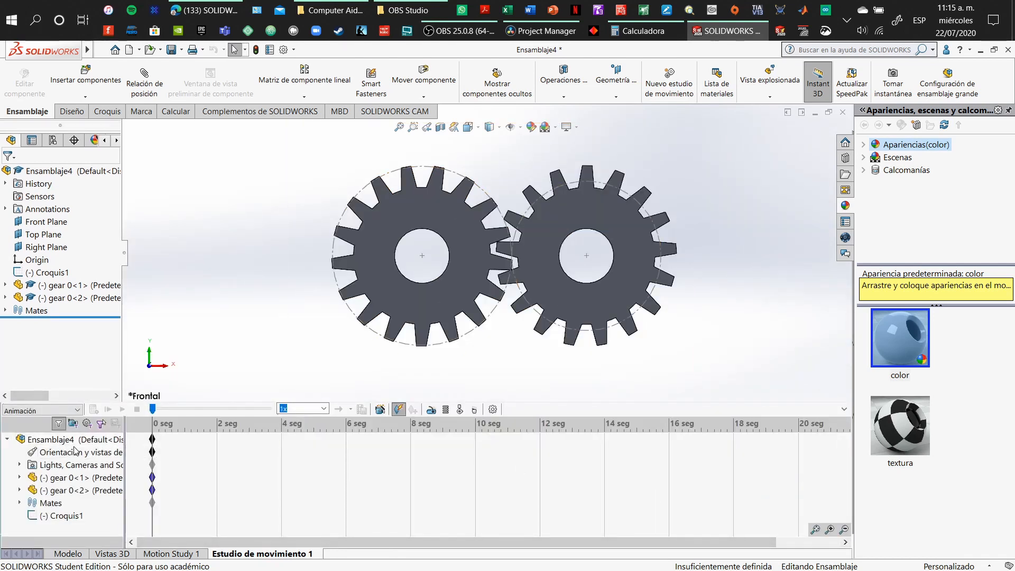
Disable view key playback for the study's orientation and camera views, and set the study type to basic motion (Movimiento básico).
right_click(69, 455)
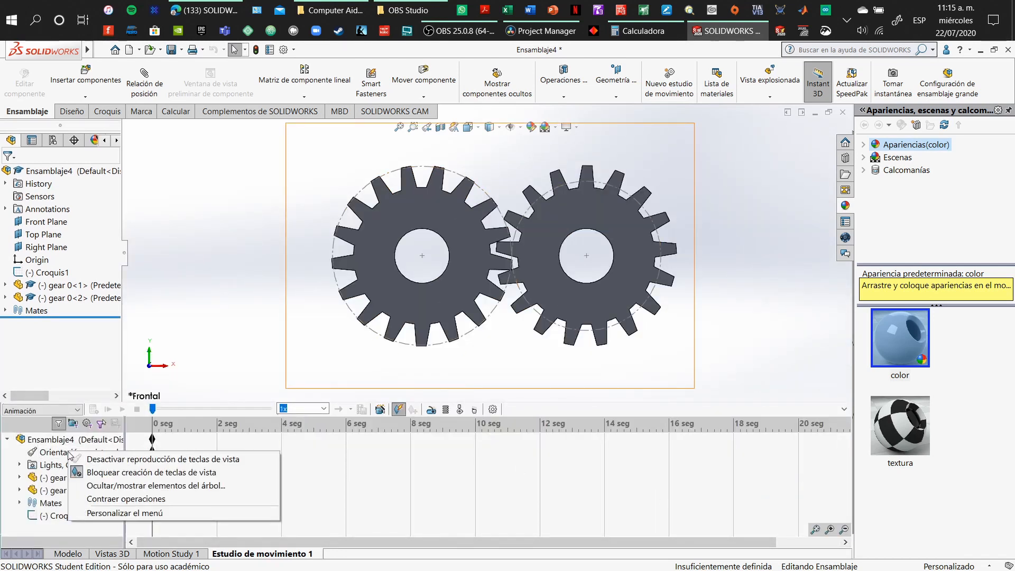
left_click(226, 460)
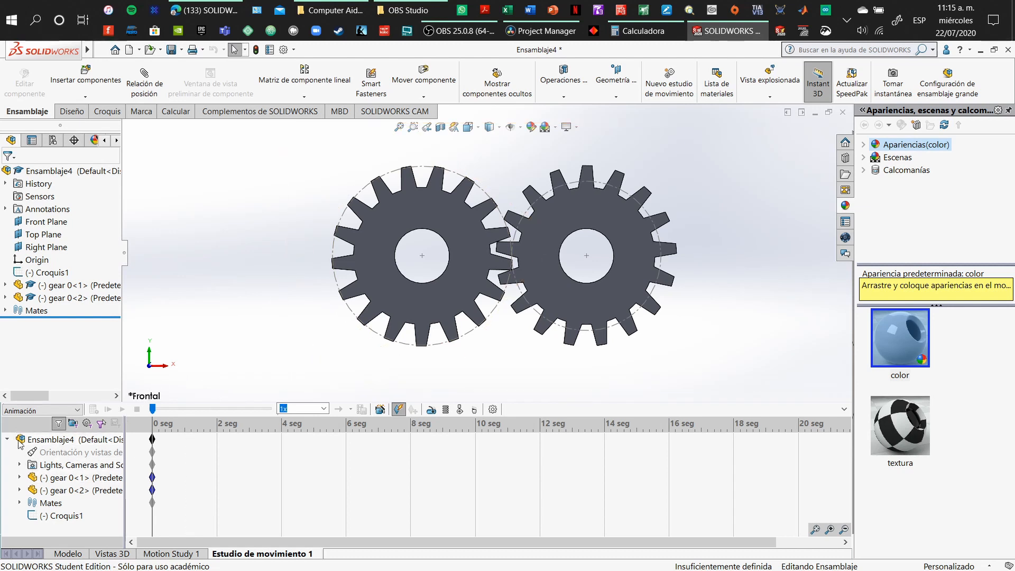
left_click(59, 412)
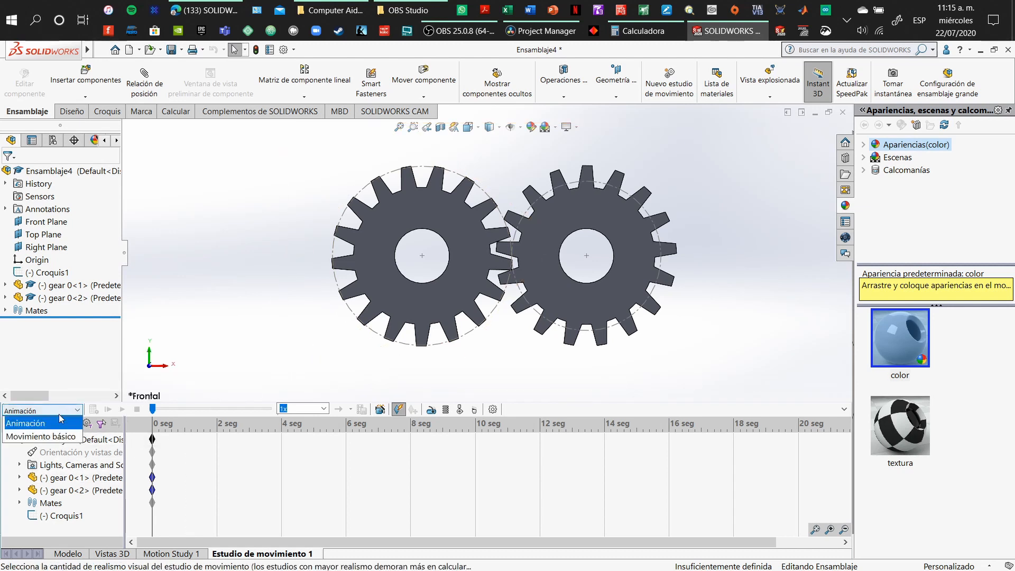
left_click(38, 437)
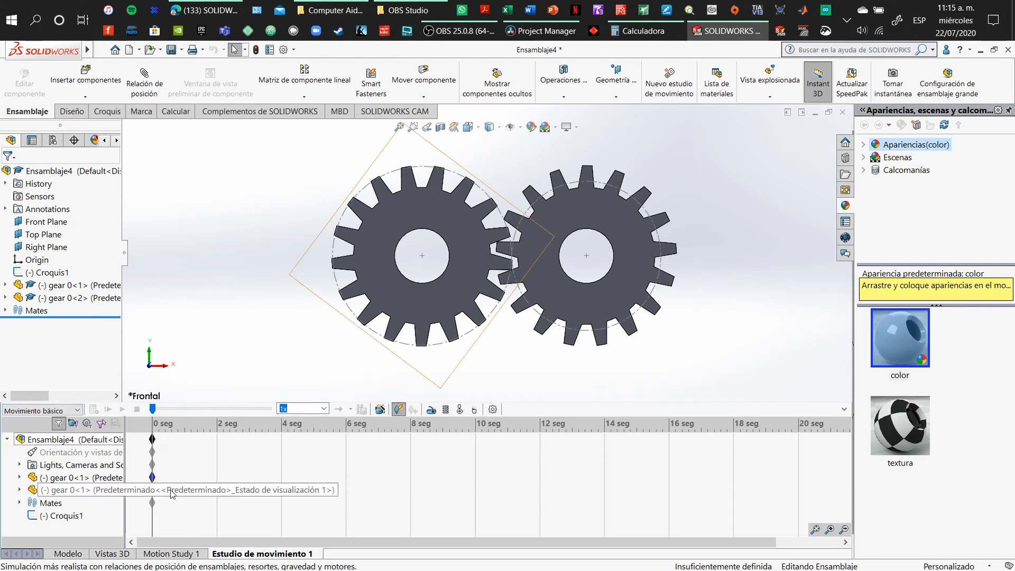
Raise the document's shaded image quality to a deviation of about 0.147 mm, and hide the construction circles in the view.
left_click(284, 49)
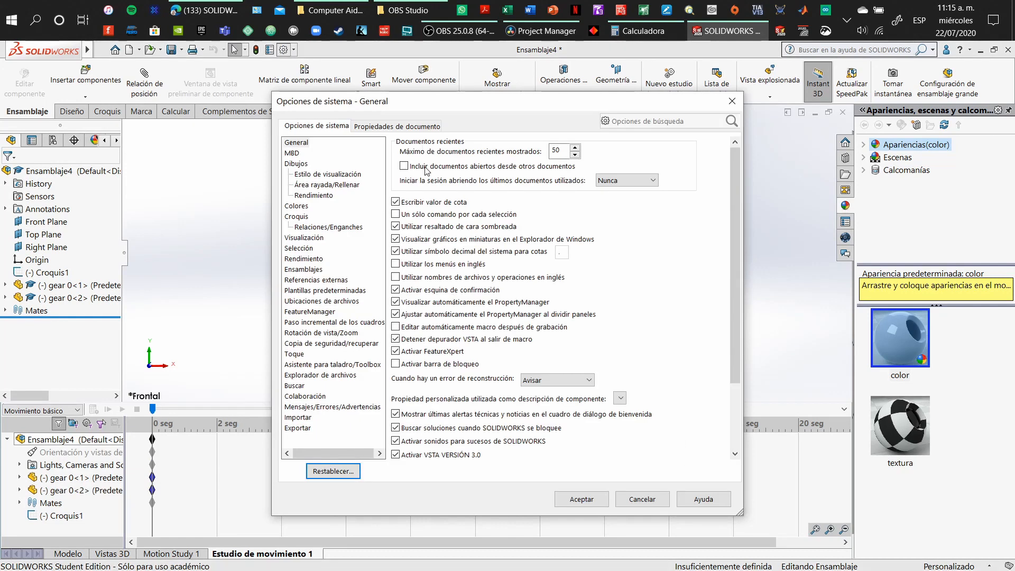
left_click(397, 125)
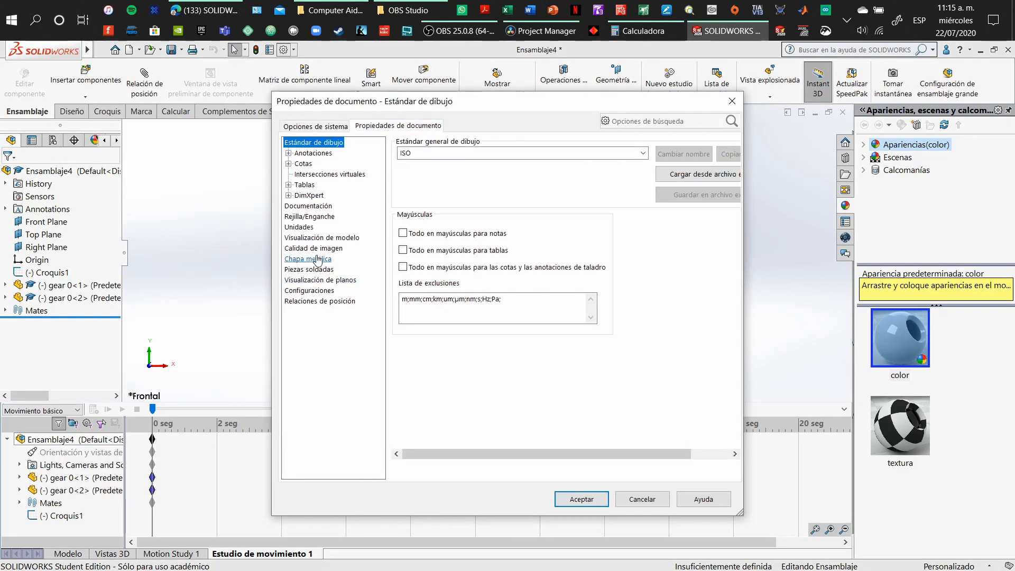
left_click(334, 248)
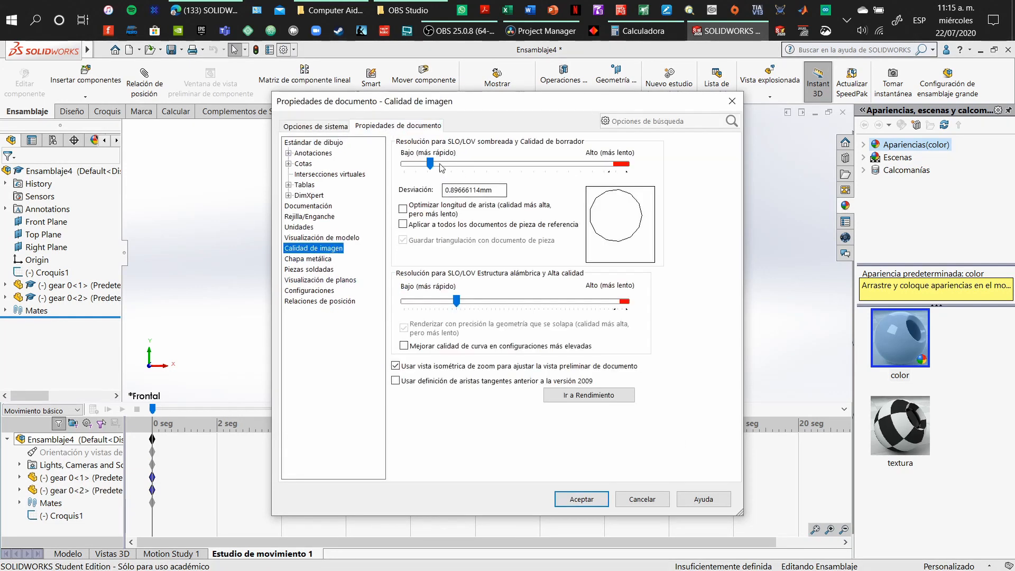
left_click_drag(441, 165, 565, 172)
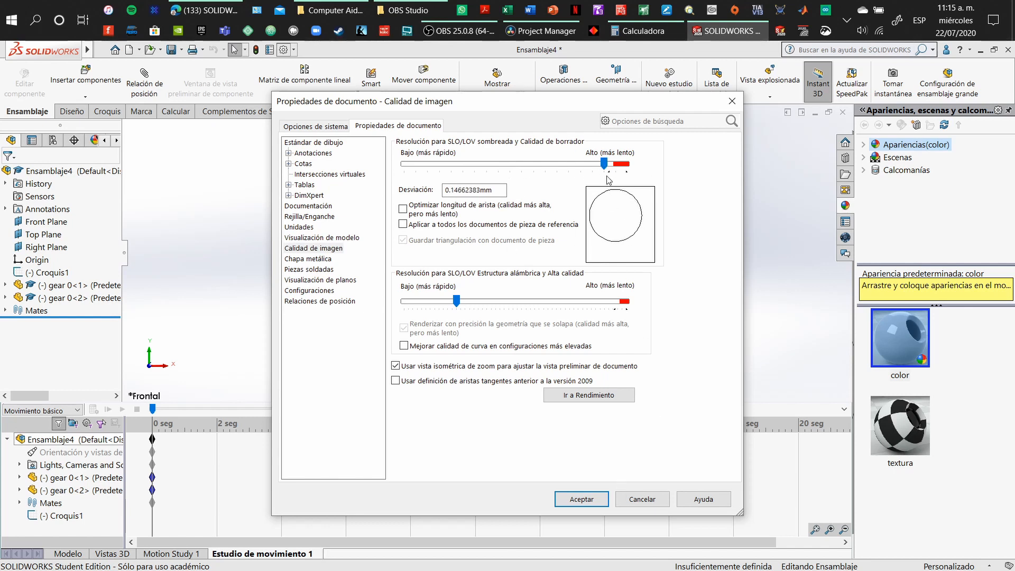
left_click(581, 499)
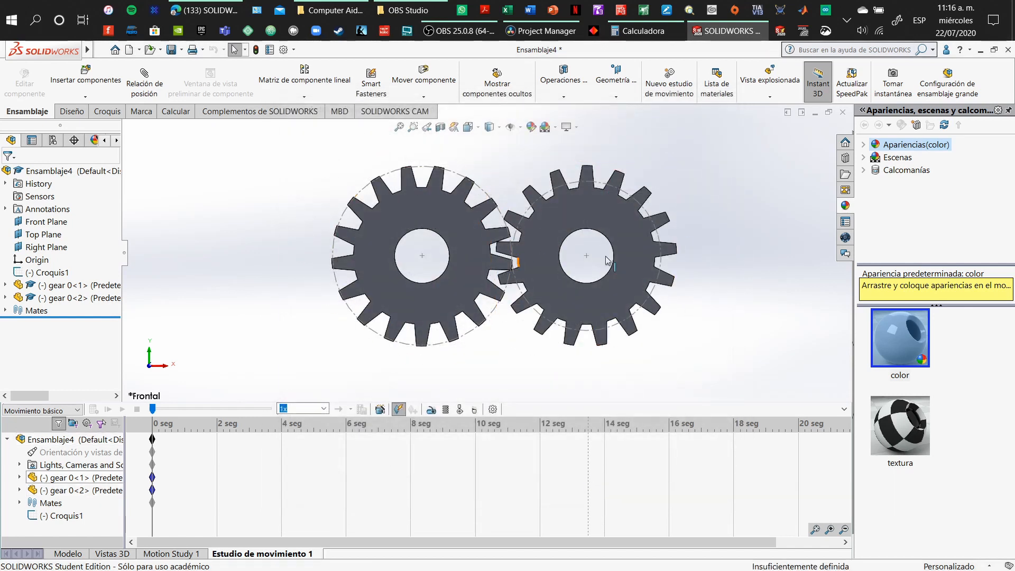
left_click(510, 127)
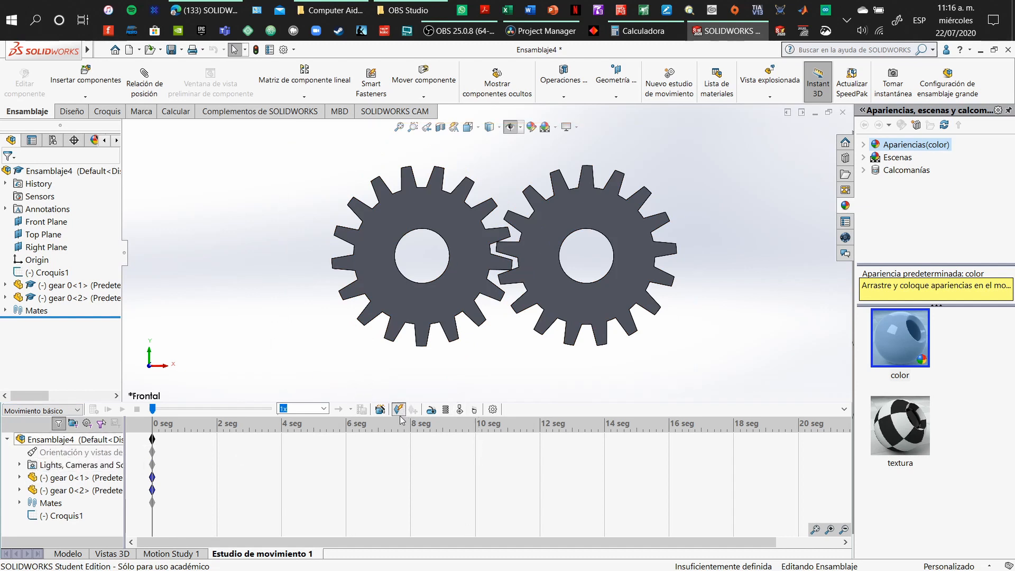
Add a constant-speed 10 RPM rotary motor with reversed direction on the first gear's bore edge, and extend the study to 6 seconds.
left_click(432, 410)
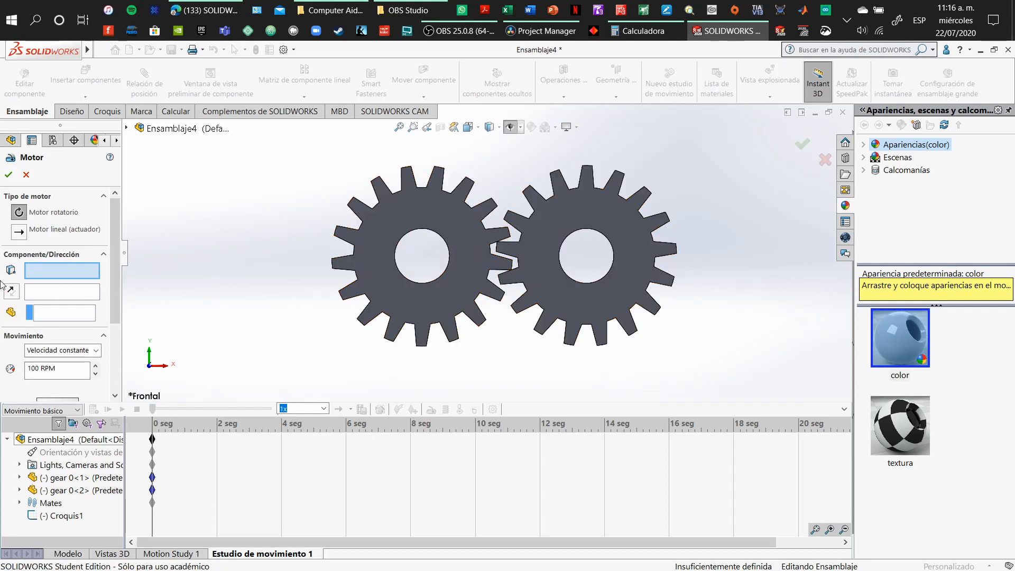
left_click(440, 237)
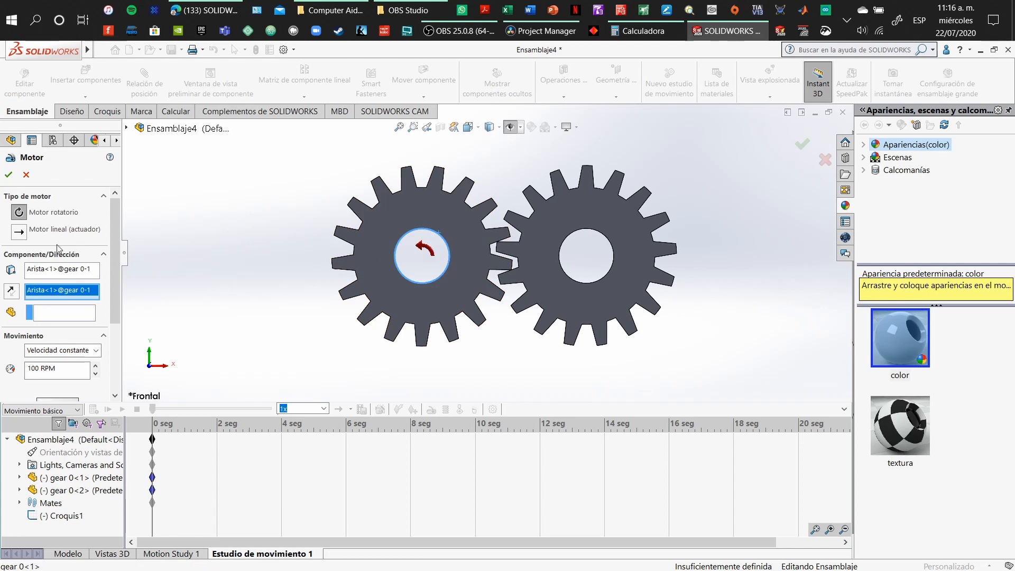
left_click(12, 291)
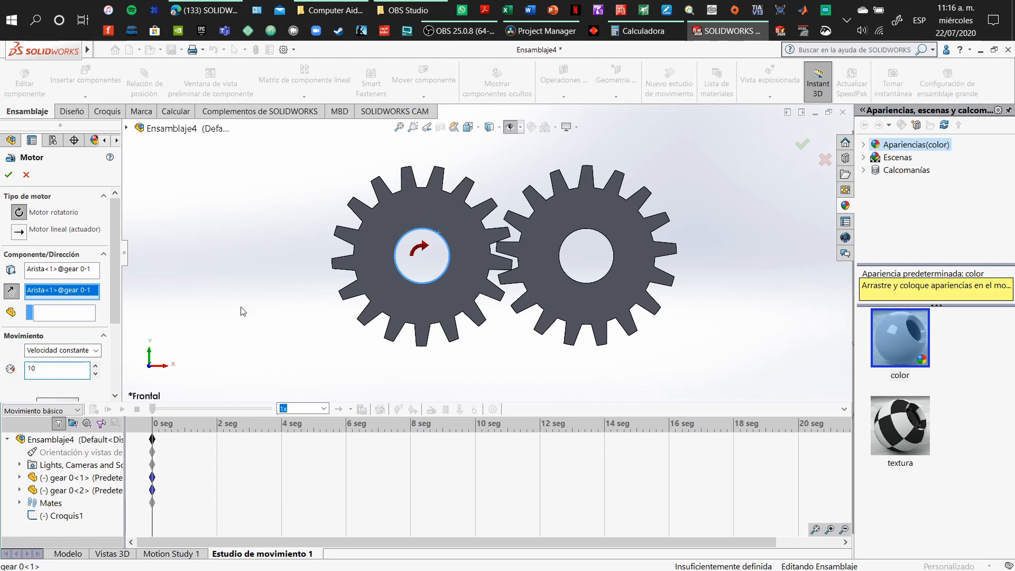
left_click(9, 175)
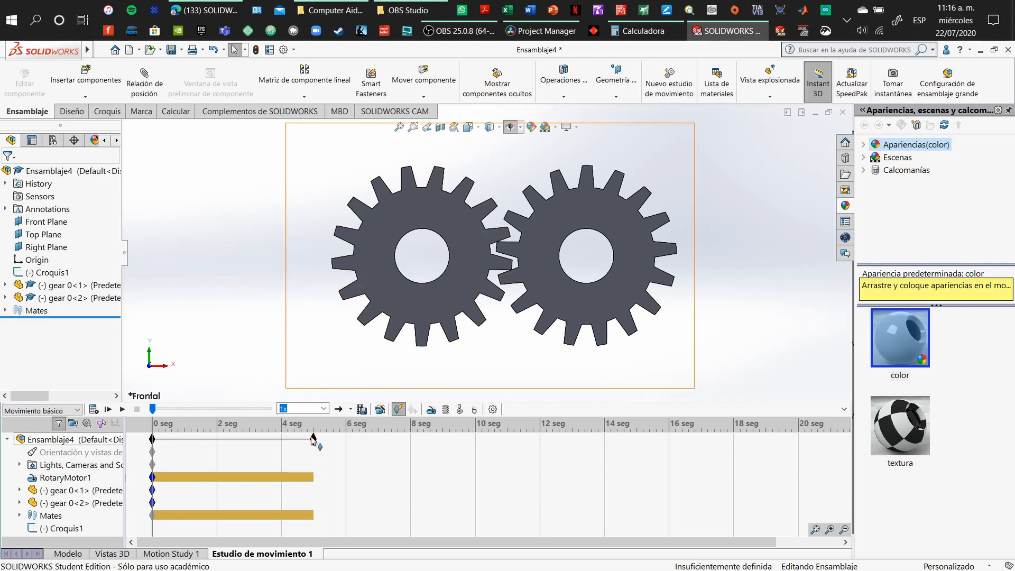
left_click_drag(314, 440, 346, 439)
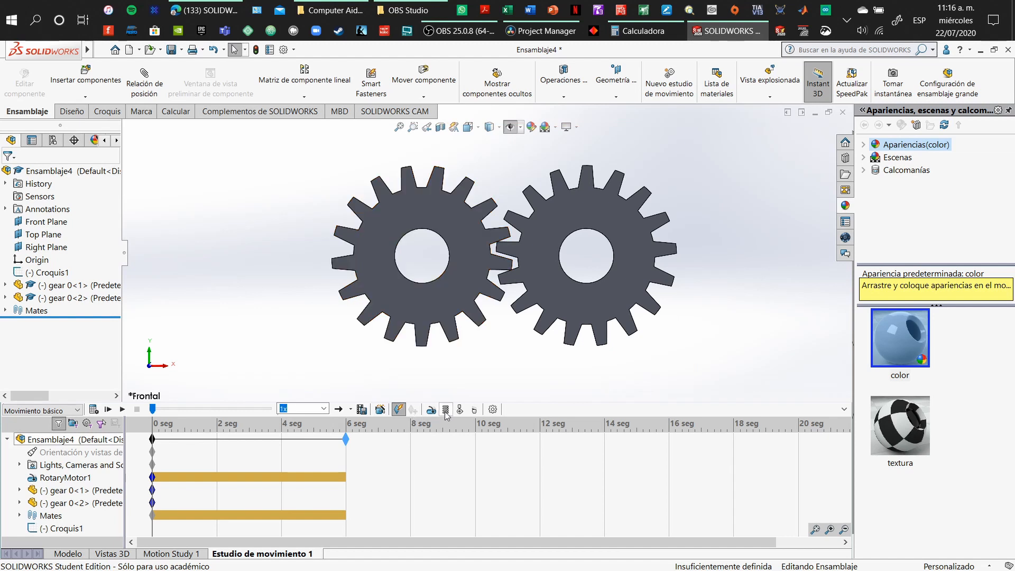
Add a solid body contact between the first and second gears in the motion study.
left_click(465, 412)
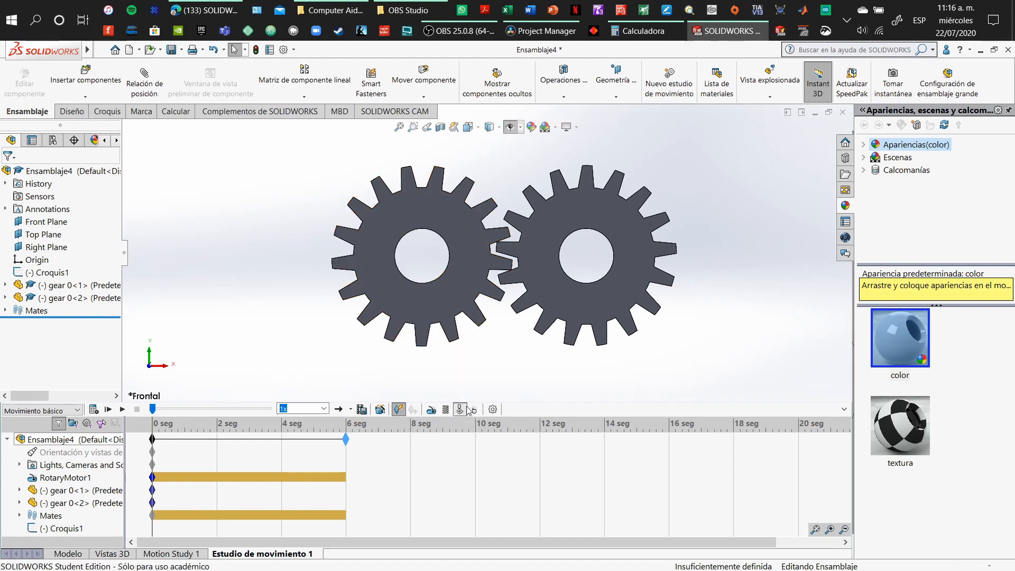
left_click(458, 246)
left_click(563, 220)
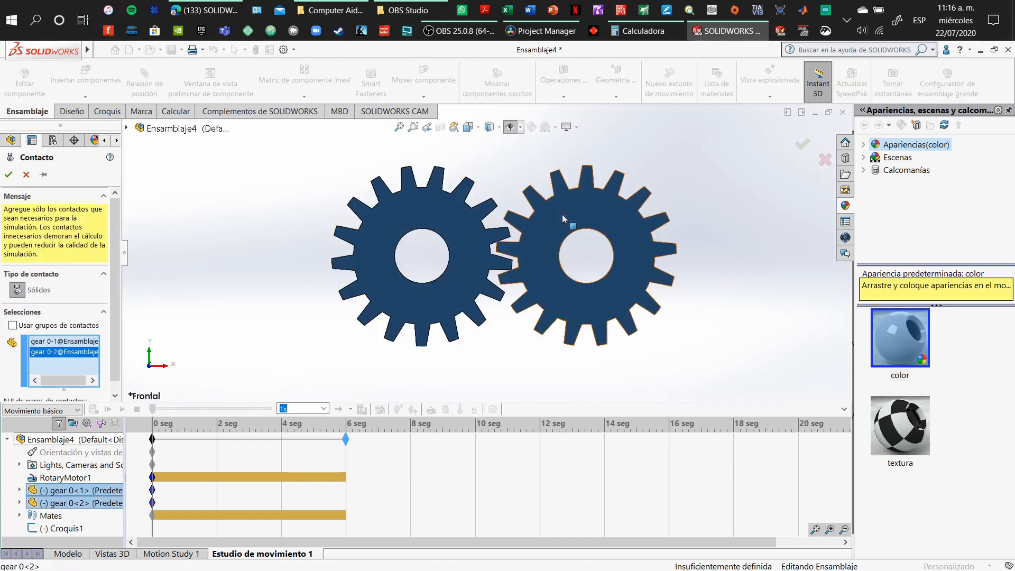
left_click(9, 174)
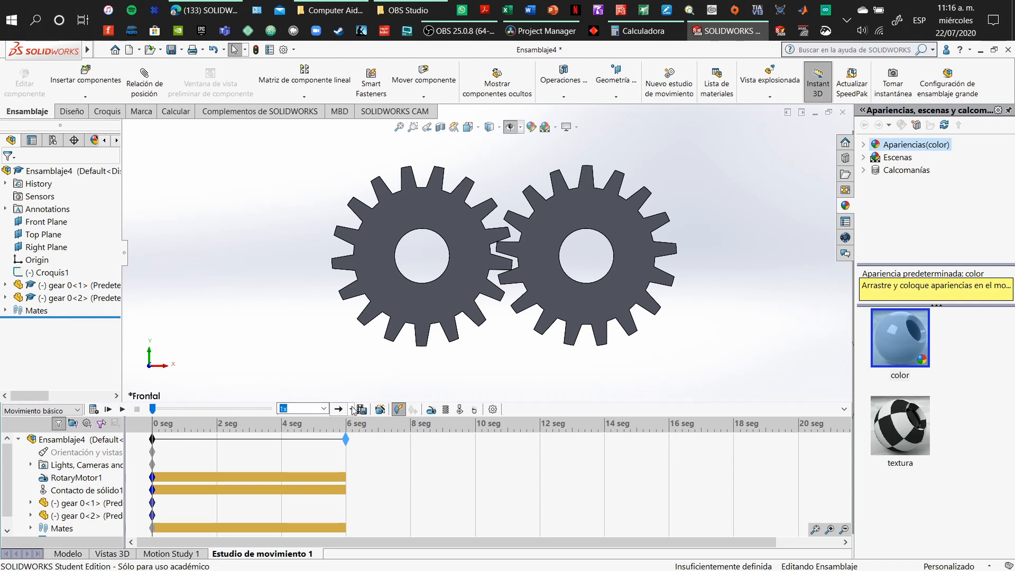
Set the motion study to loop playback and play the gear simulation from the front and from an angled view.
left_click(351, 409)
left_click(370, 435)
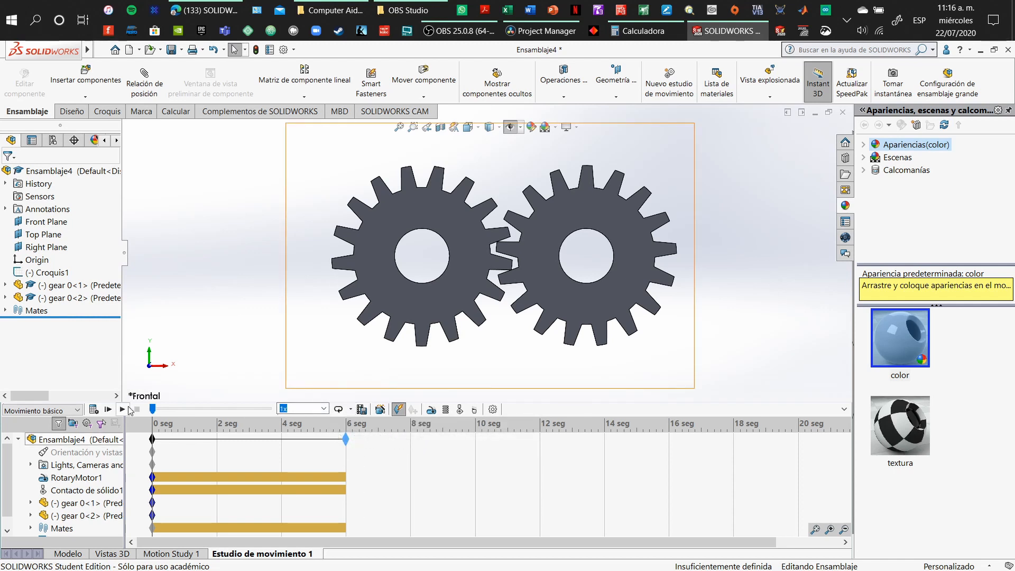
left_click(123, 409)
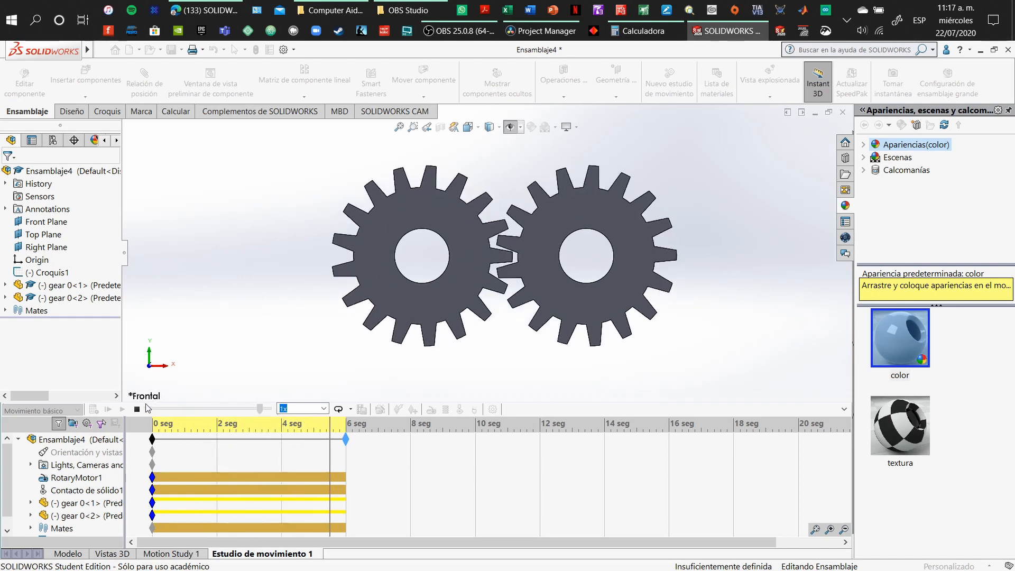
middle_click_drag(706, 218, 456, 349)
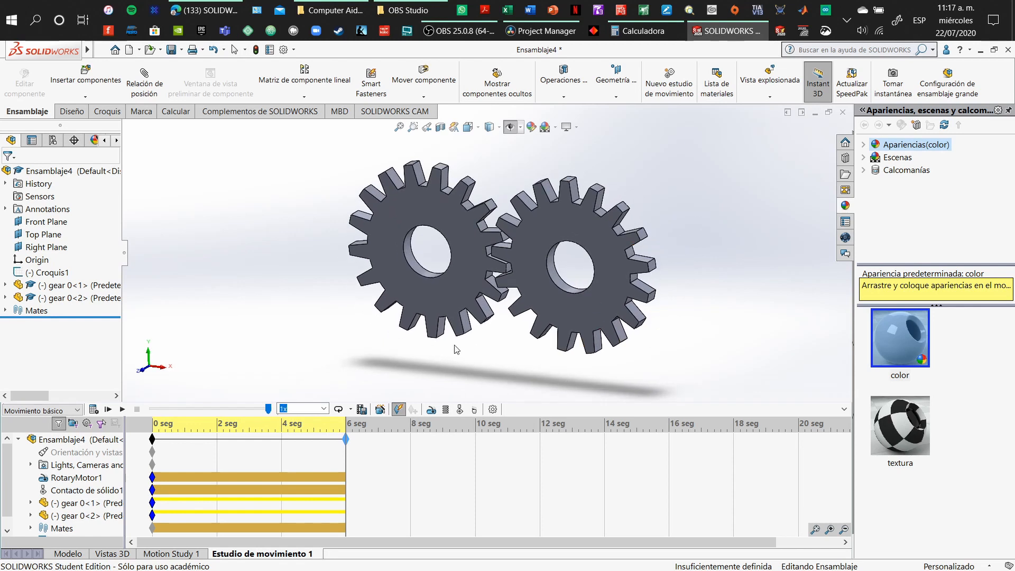
left_click(123, 409)
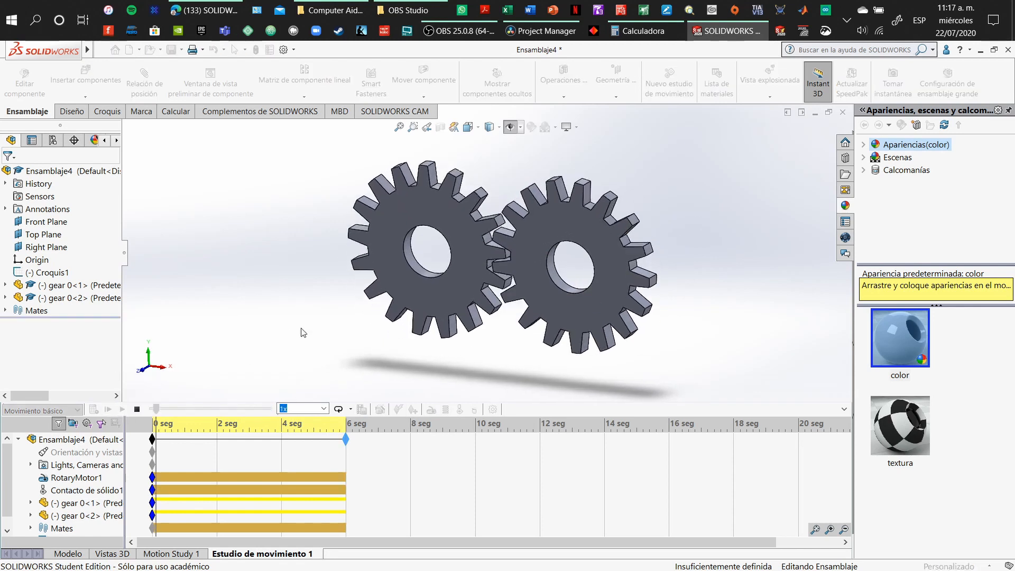